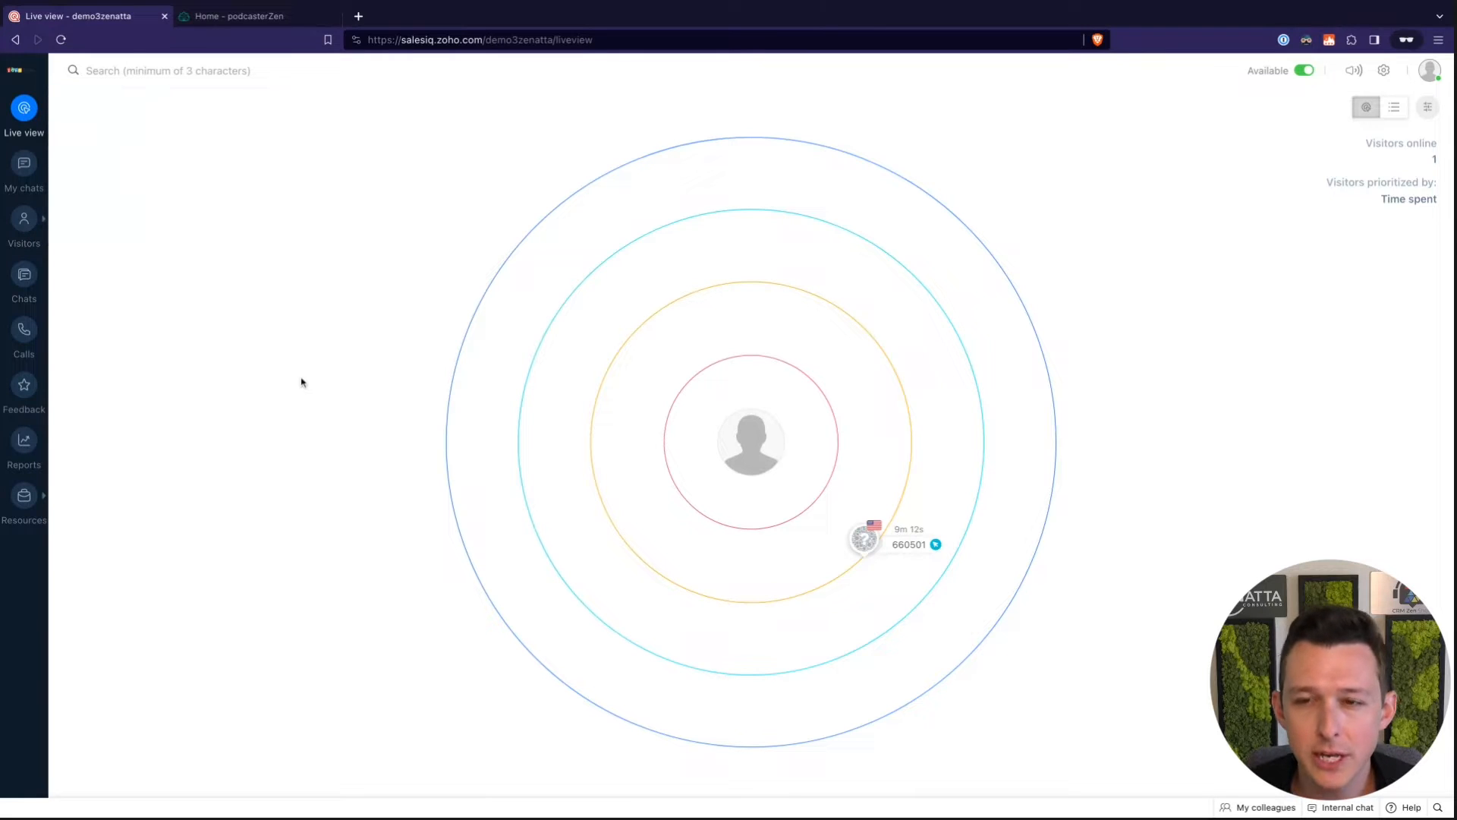
{"action": "left_click", "coordinate": [1384, 73]}
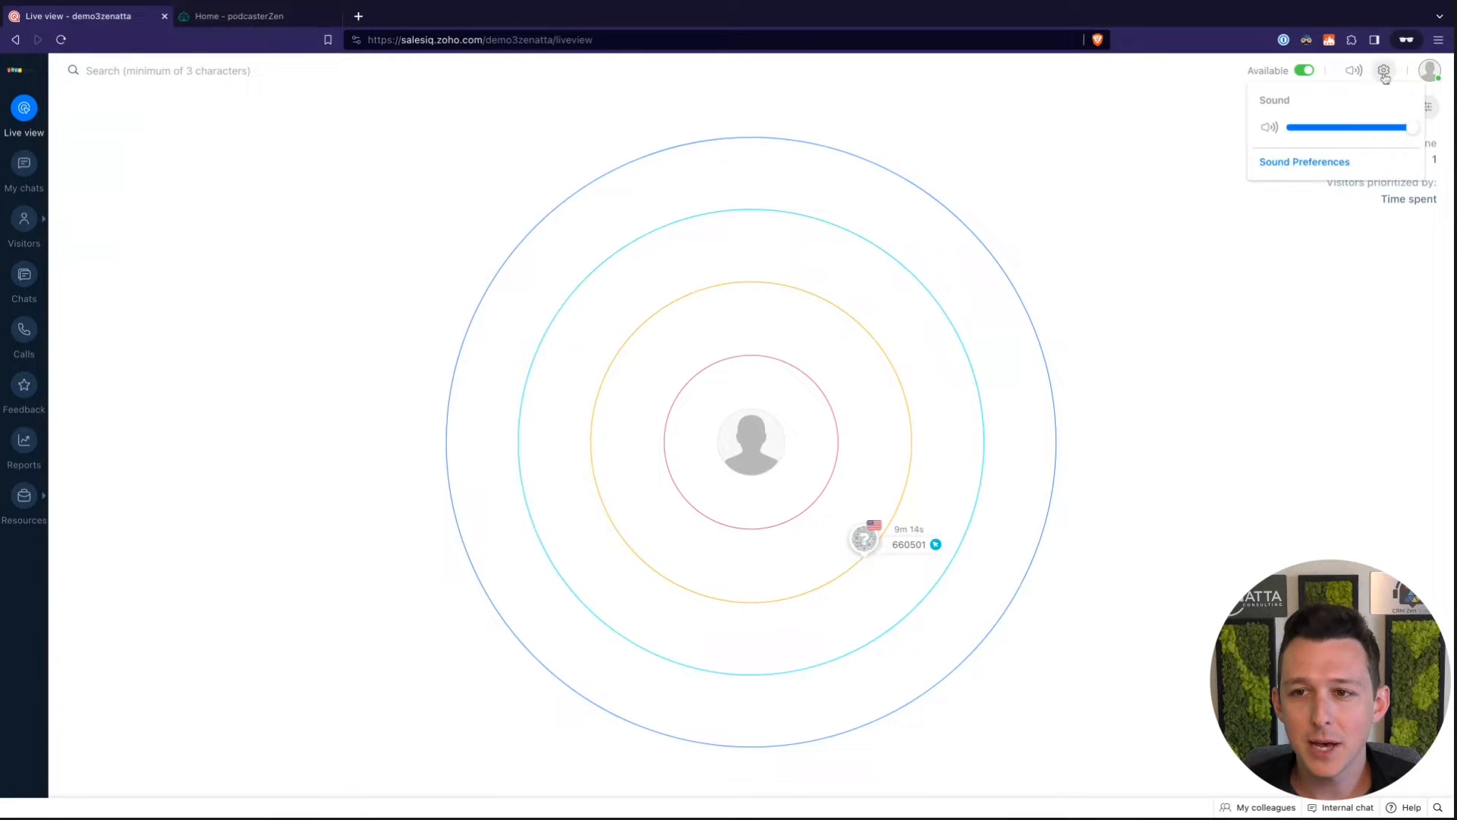
{"action": "left_click", "coordinate": [1385, 76]}
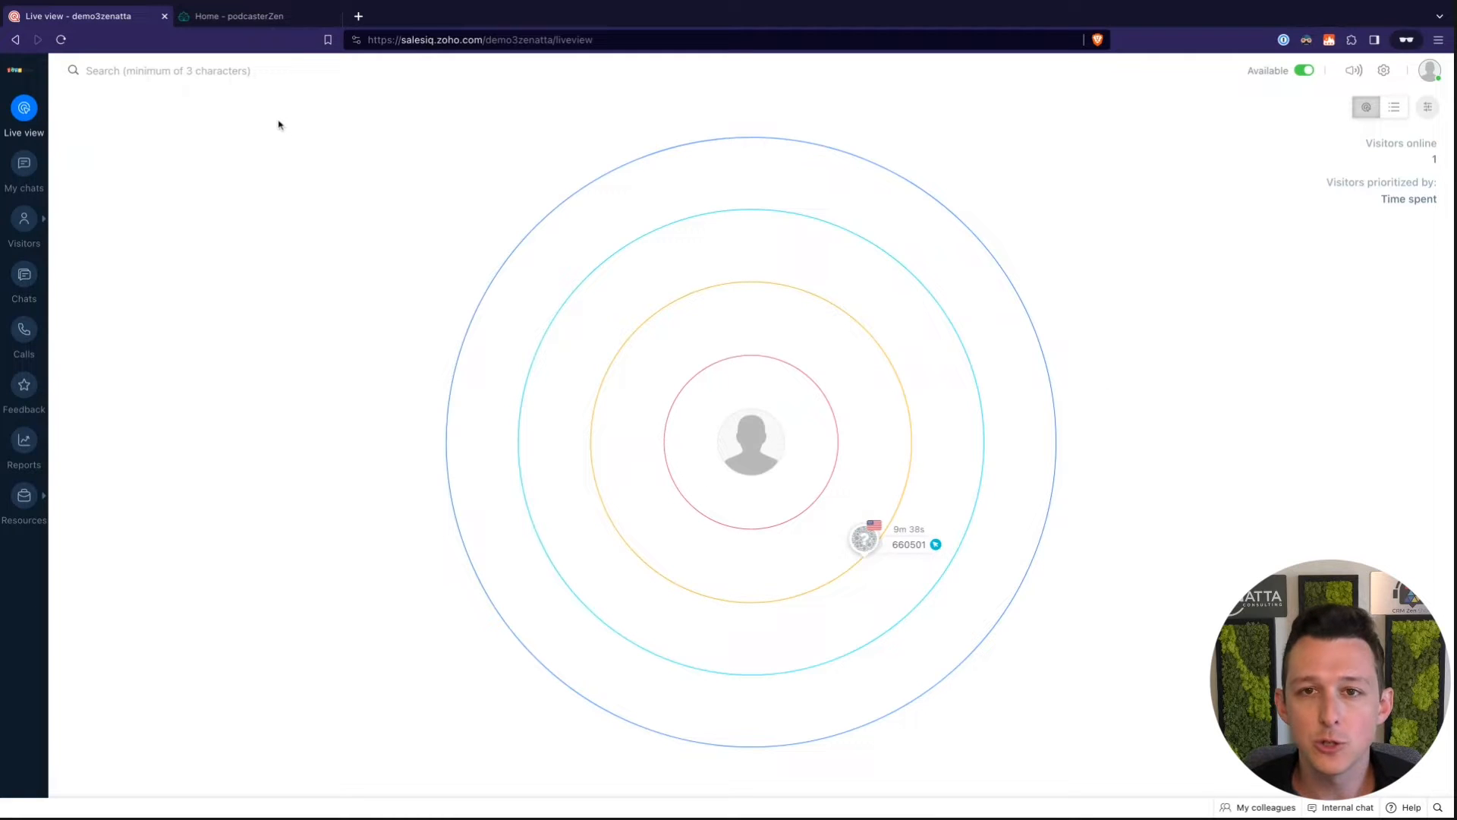
Switch to the podcasterZen website, expand its chat widget to view the contact form, and collapse it again
{"action": "left_click", "coordinate": [278, 21]}
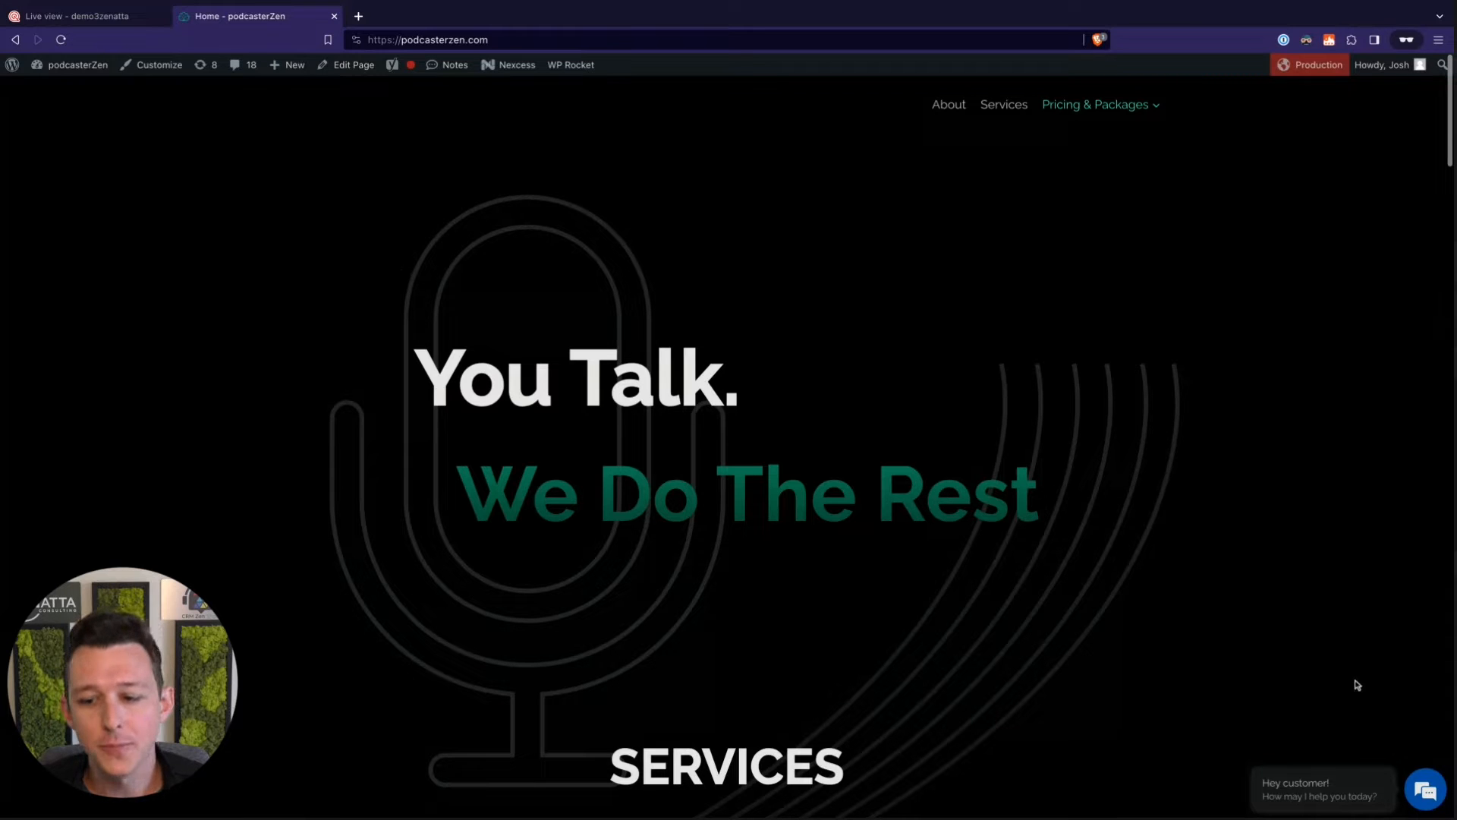
{"action": "left_click", "coordinate": [1411, 781]}
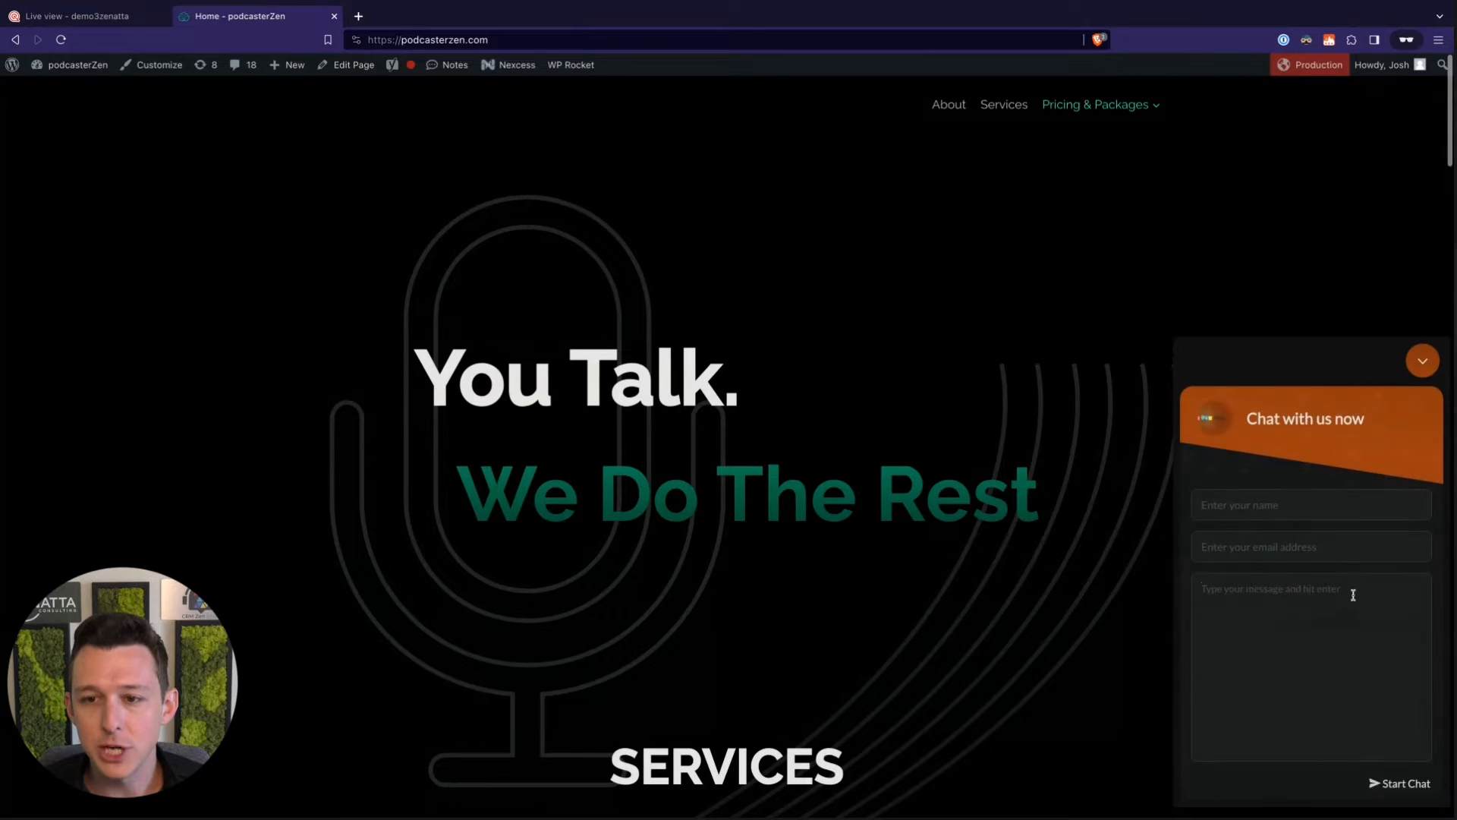
{"action": "left_click", "coordinate": [1421, 362]}
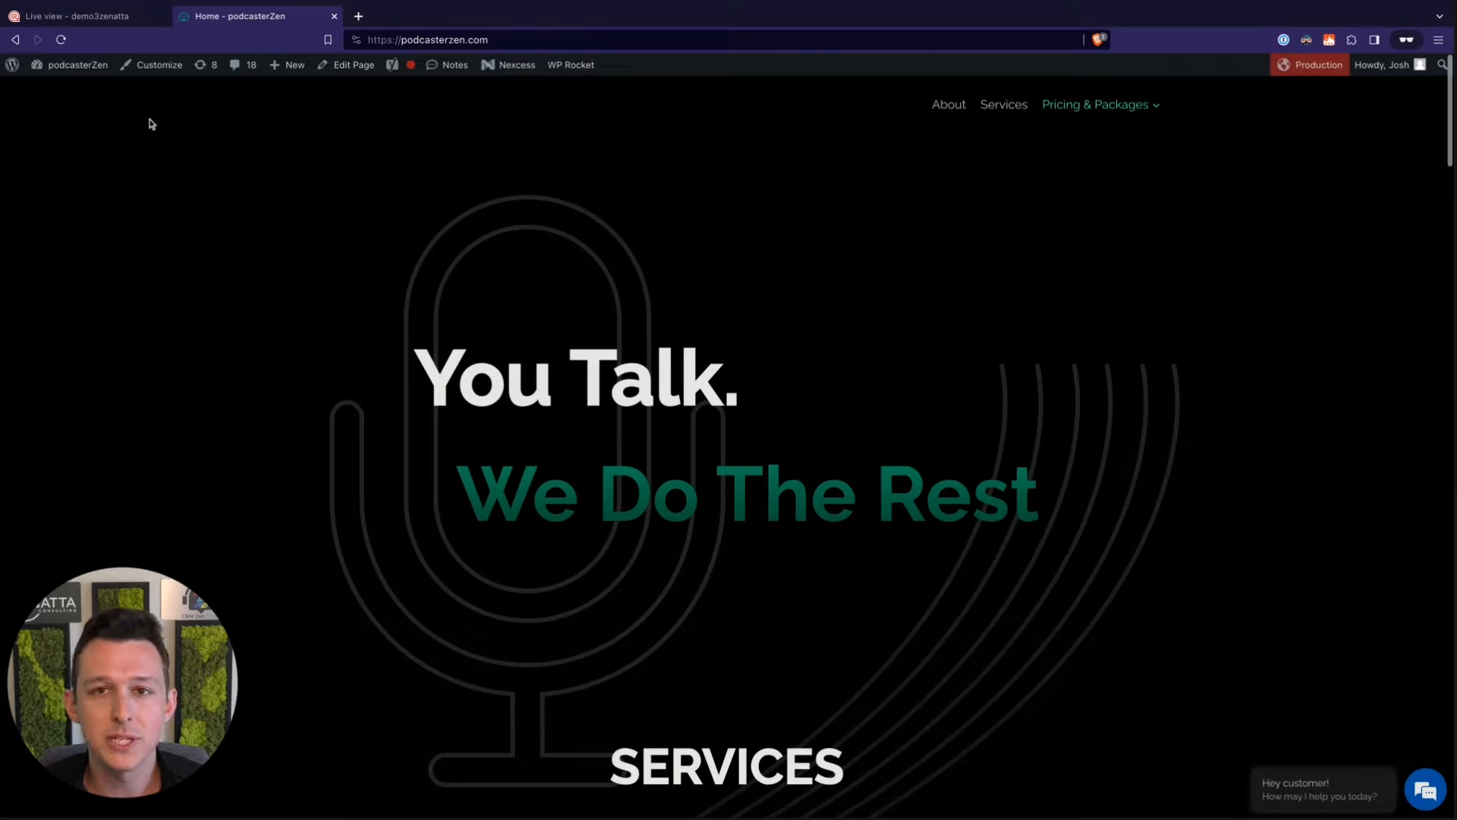
Return to SalesIQ, start a proactive chat with the visitor in Live view, and send the message "Example chat here"
{"action": "left_click", "coordinate": [113, 16]}
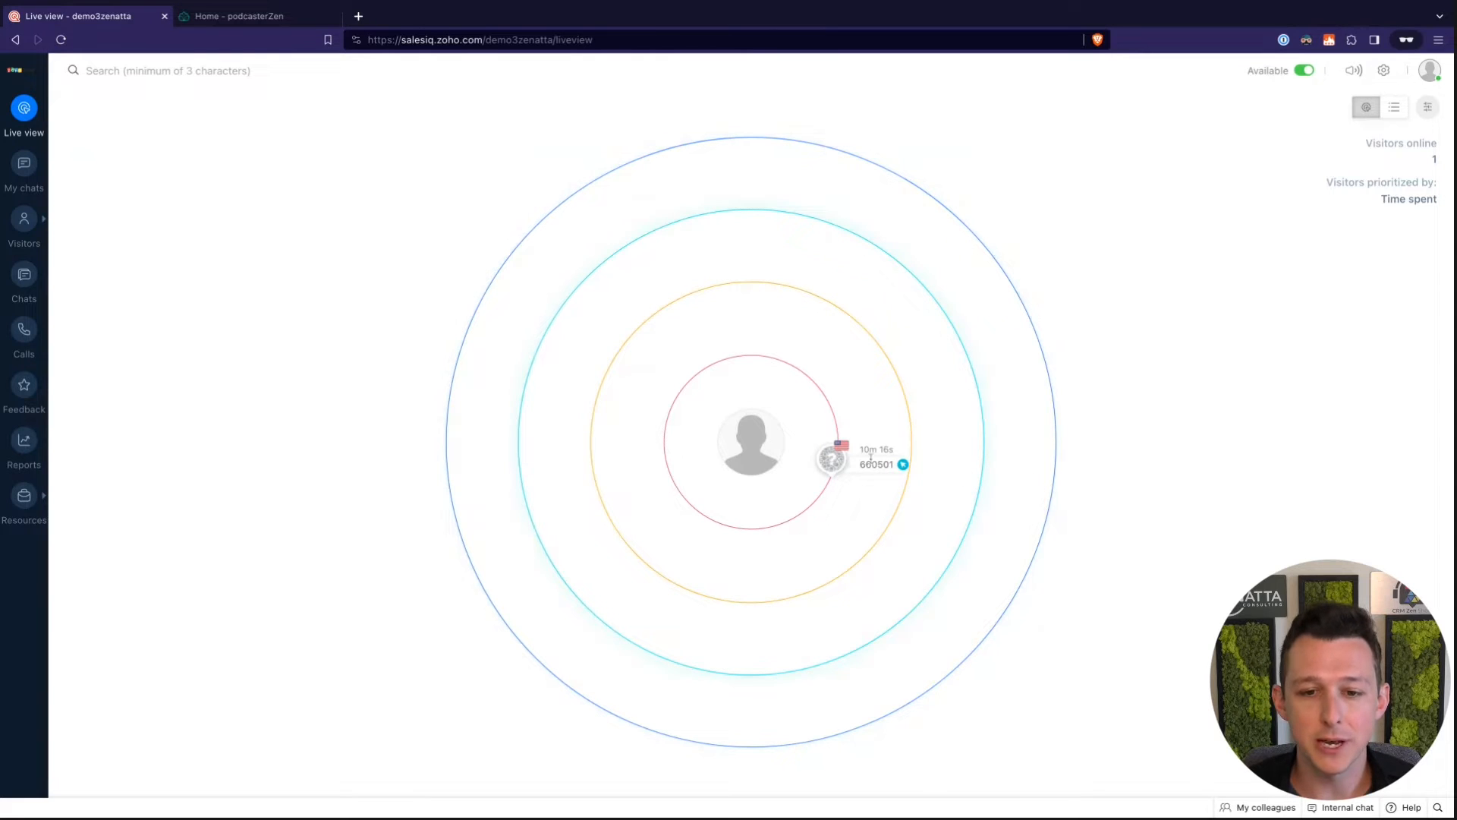
{"action": "left_click", "coordinate": [833, 460]}
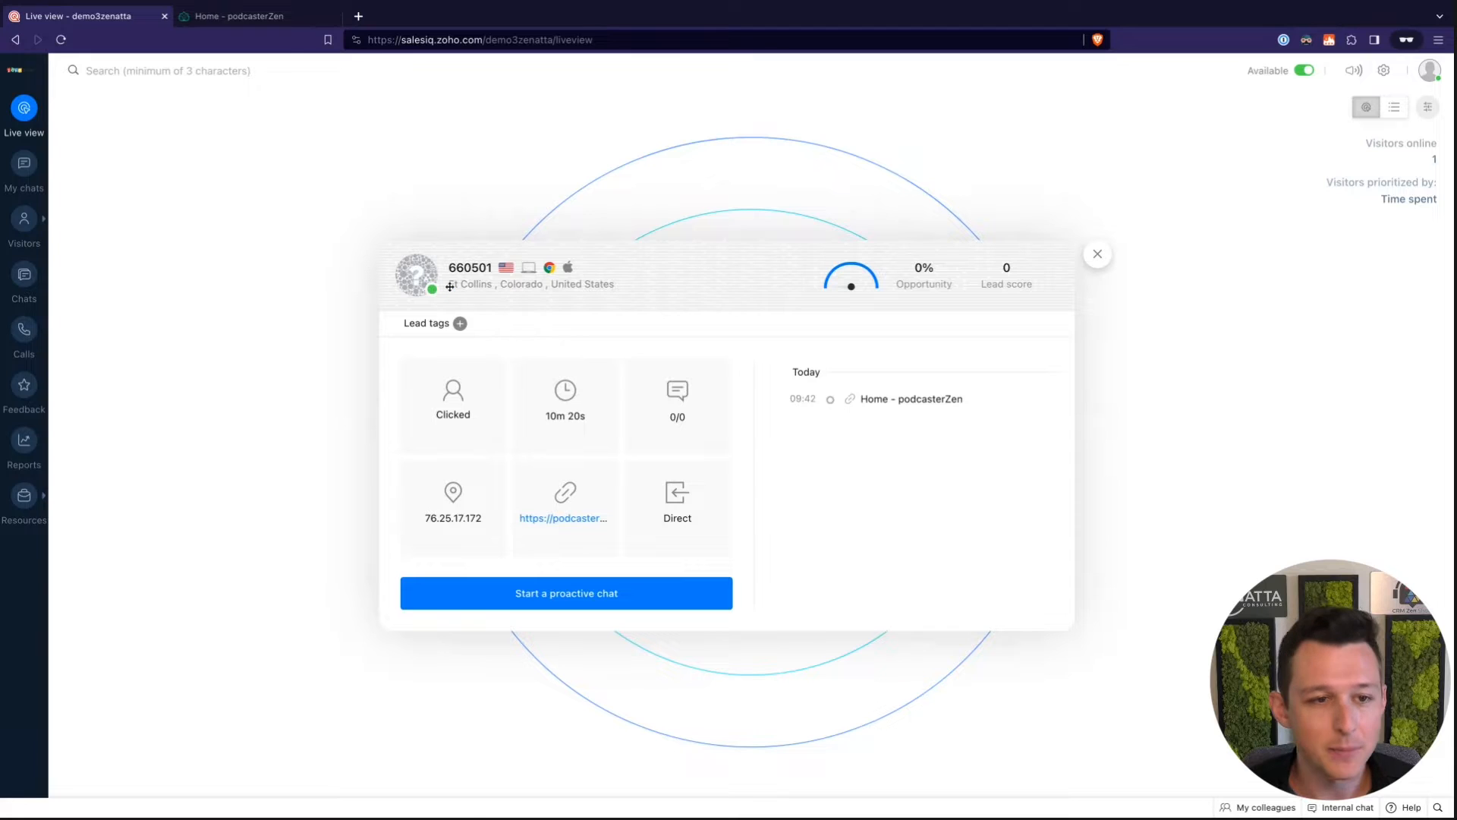
{"action": "left_click_drag", "start_coordinate": [738, 272], "coordinate": [790, 233]}
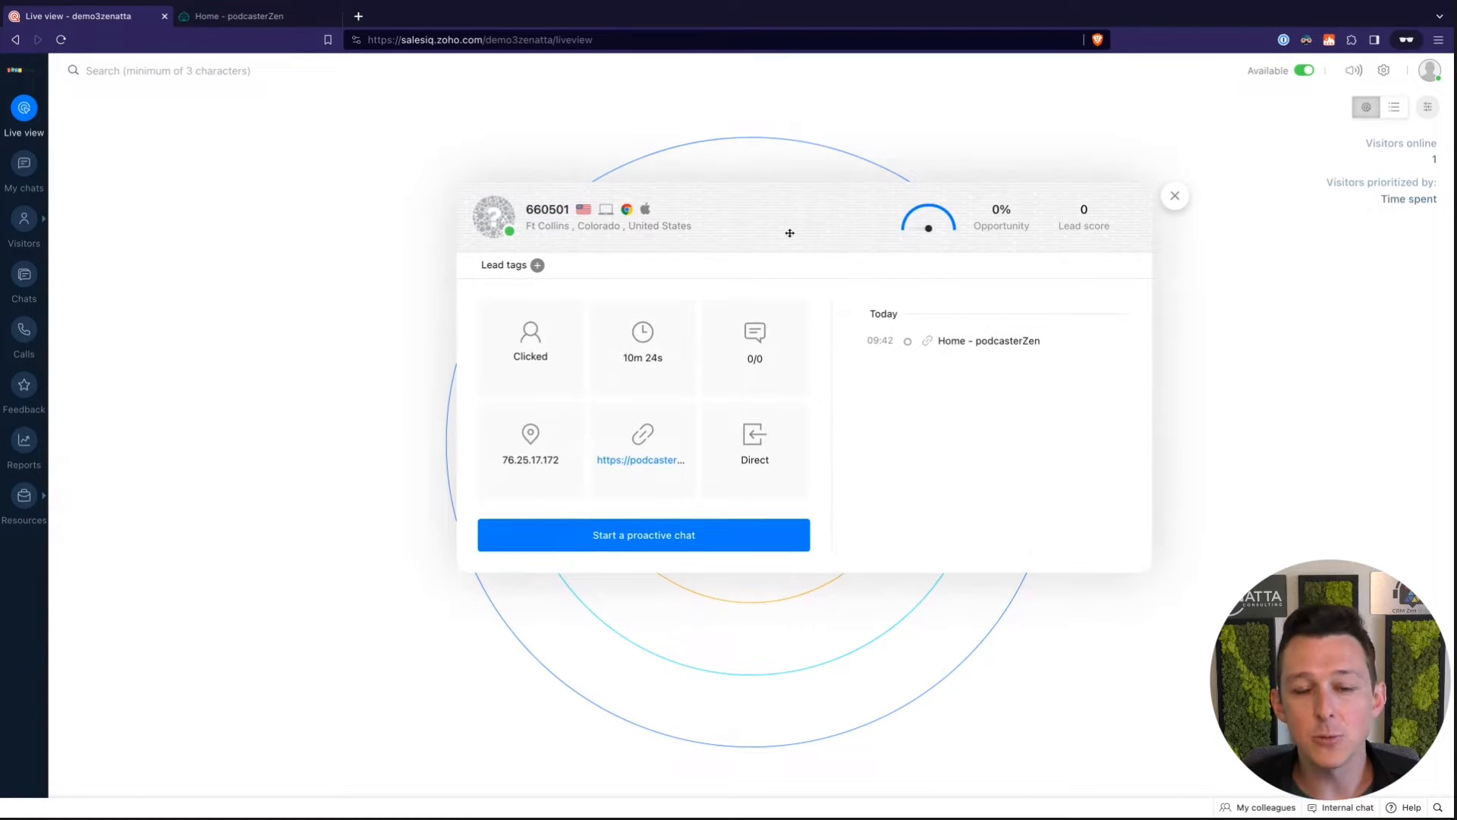
{"action": "left_click", "coordinate": [692, 533]}
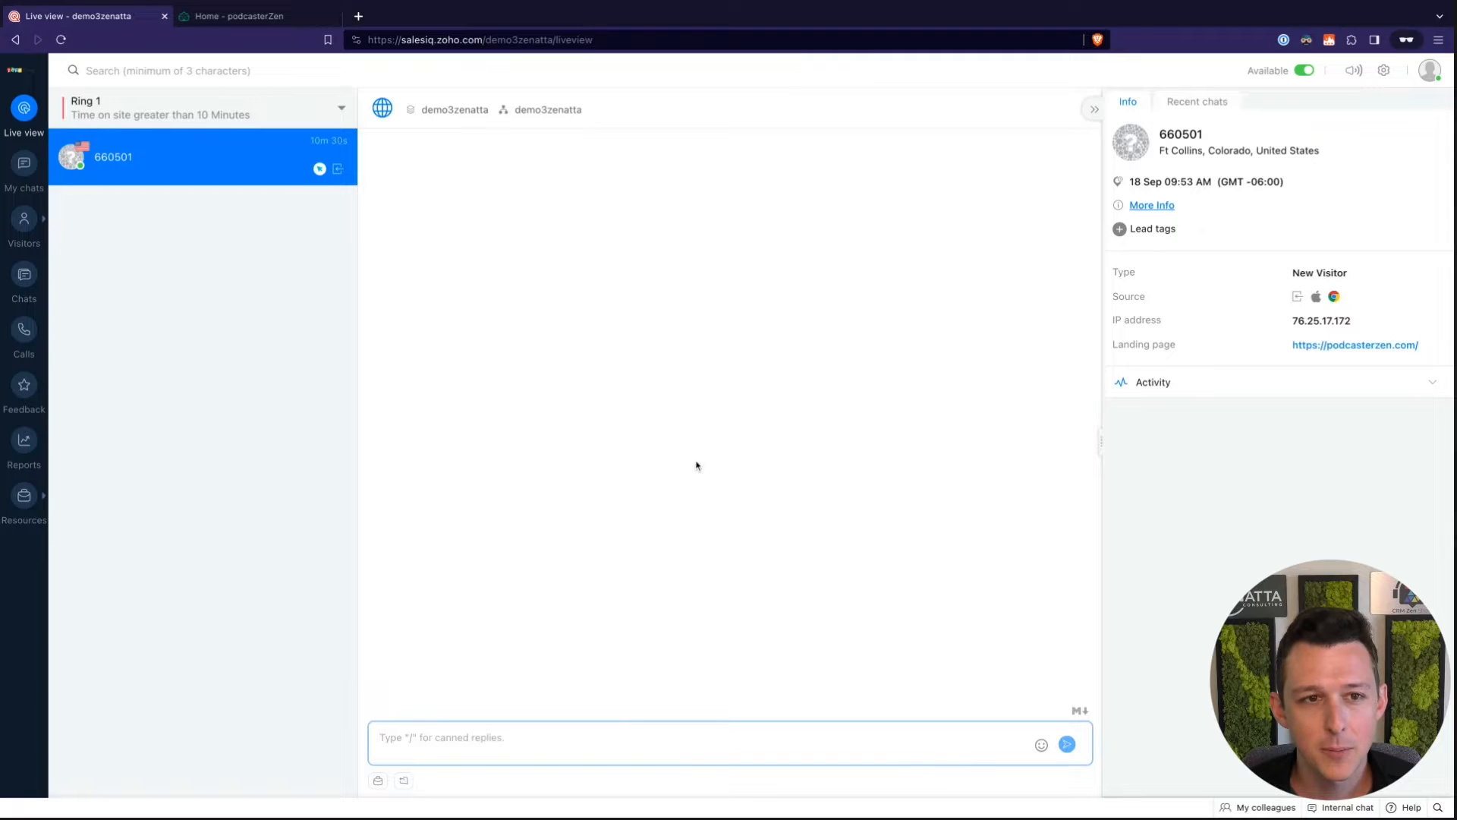
{"action": "type", "text": "Ex"}
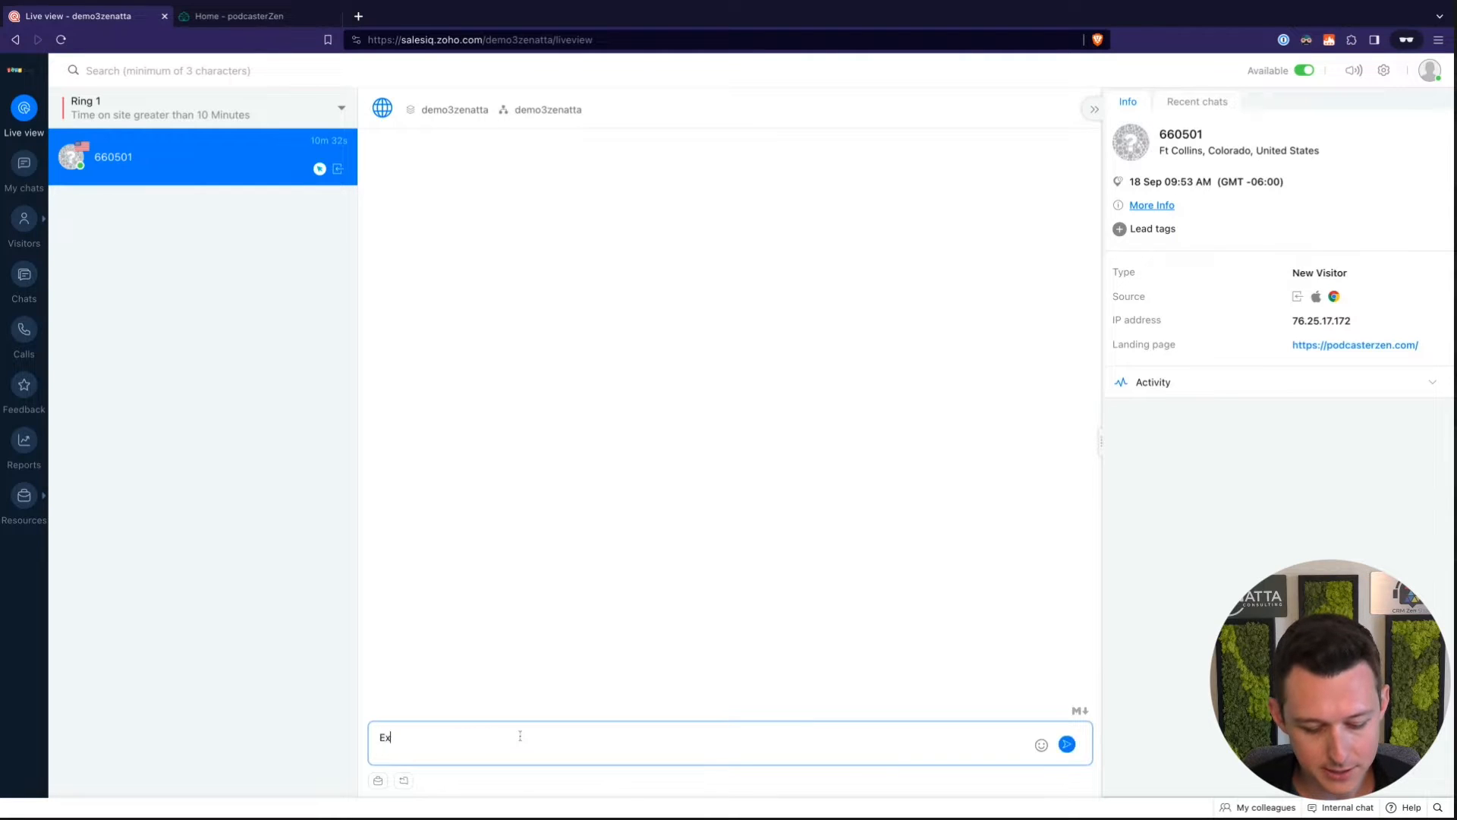
{"action": "type", "text": "ample chat here"}
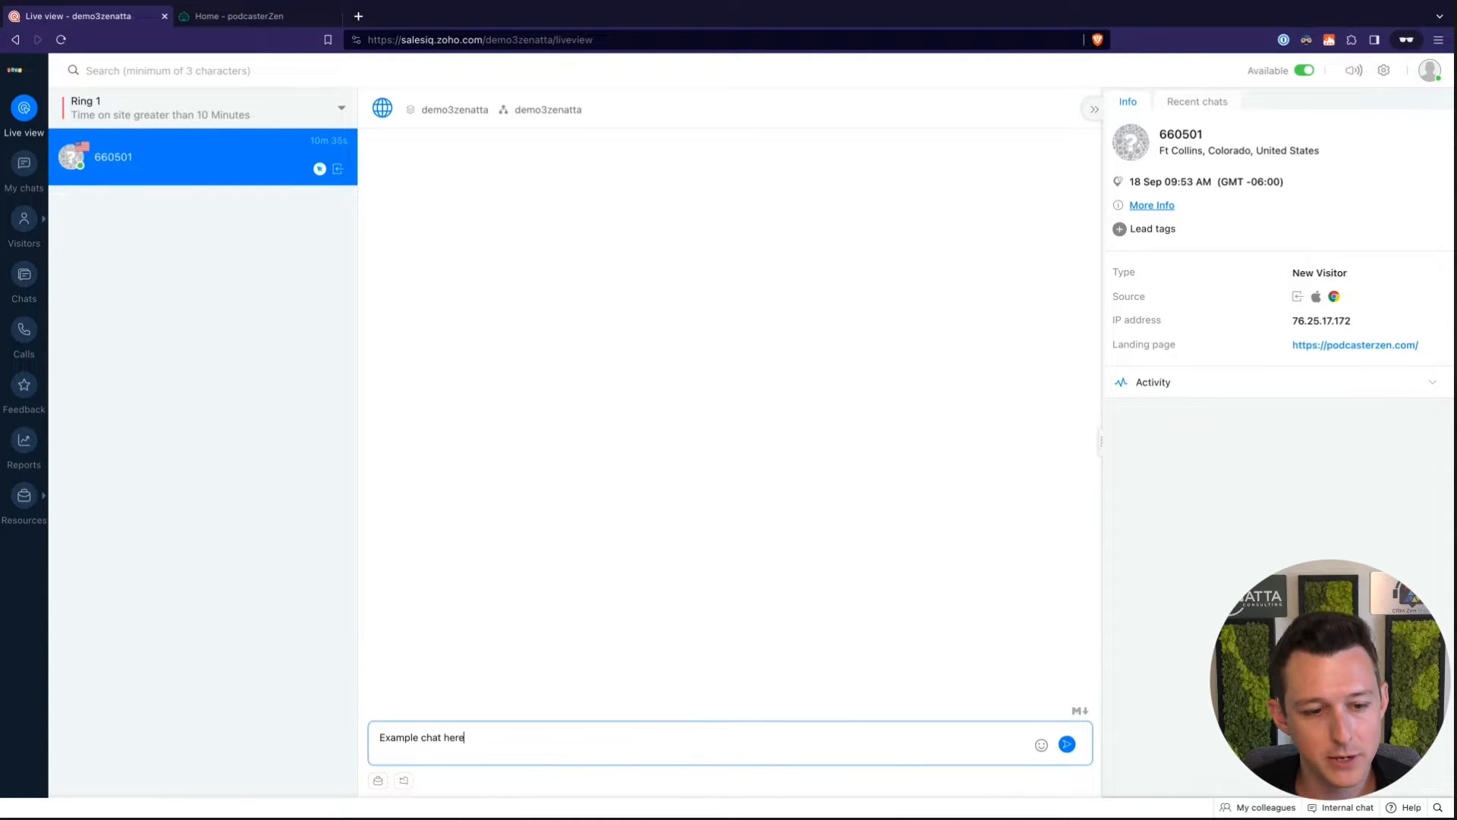
{"action": "key", "text": "Return"}
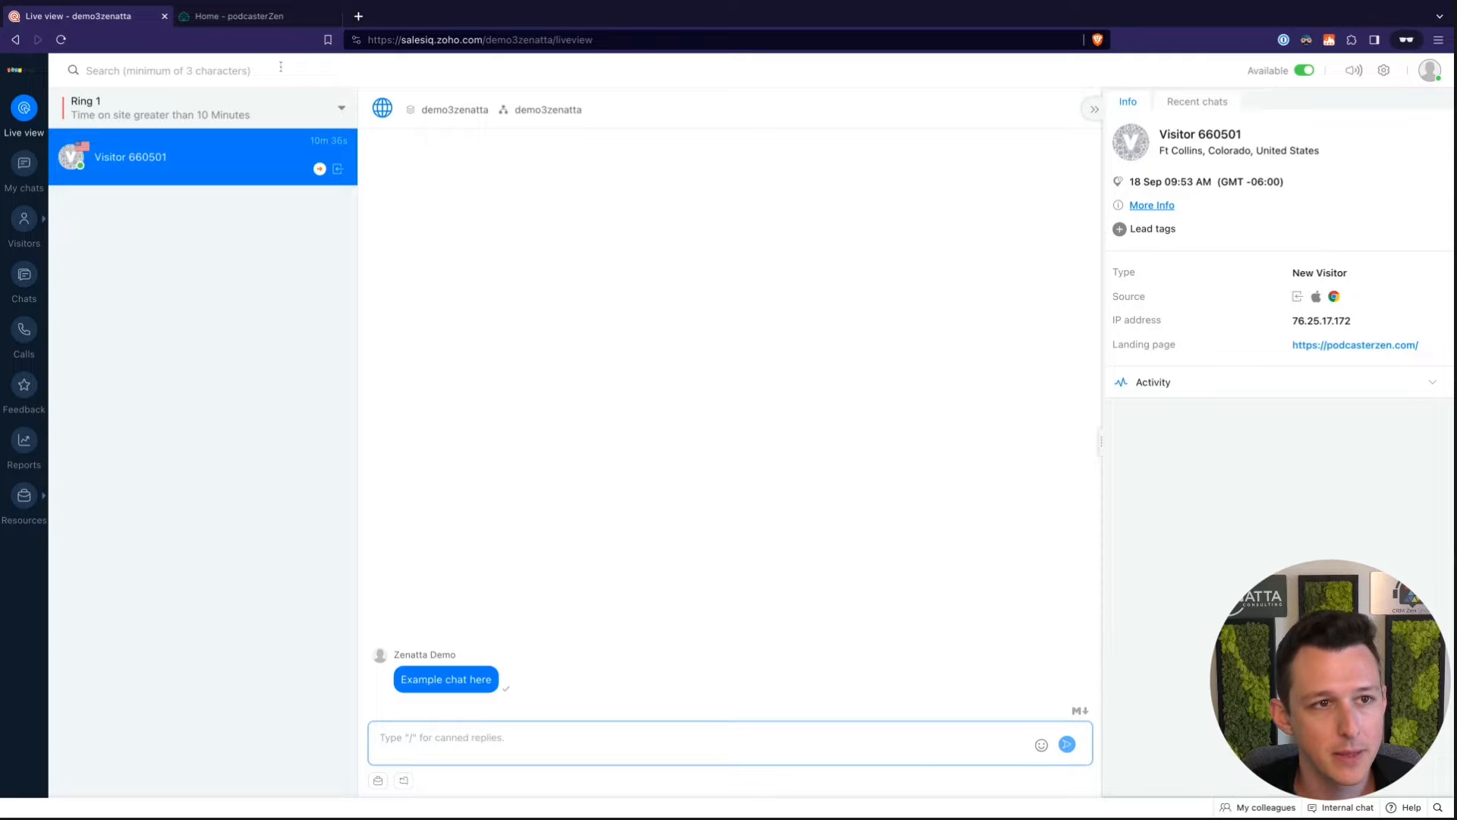
Check the operator's message in the podcasterZen website's chat widget, collapse the widget, and switch back to SalesIQ
{"action": "left_click", "coordinate": [271, 28]}
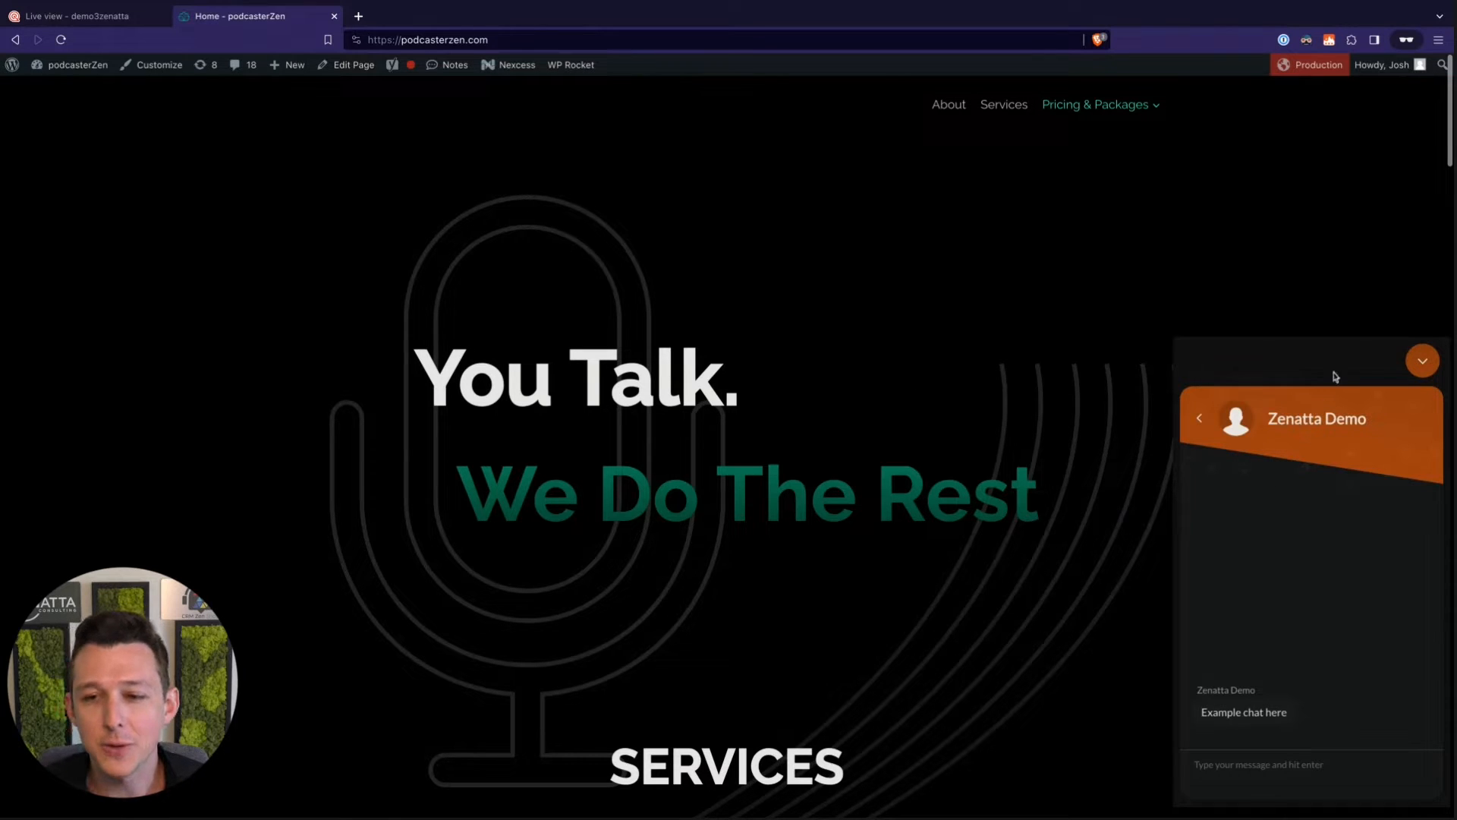
{"action": "left_click", "coordinate": [1420, 362]}
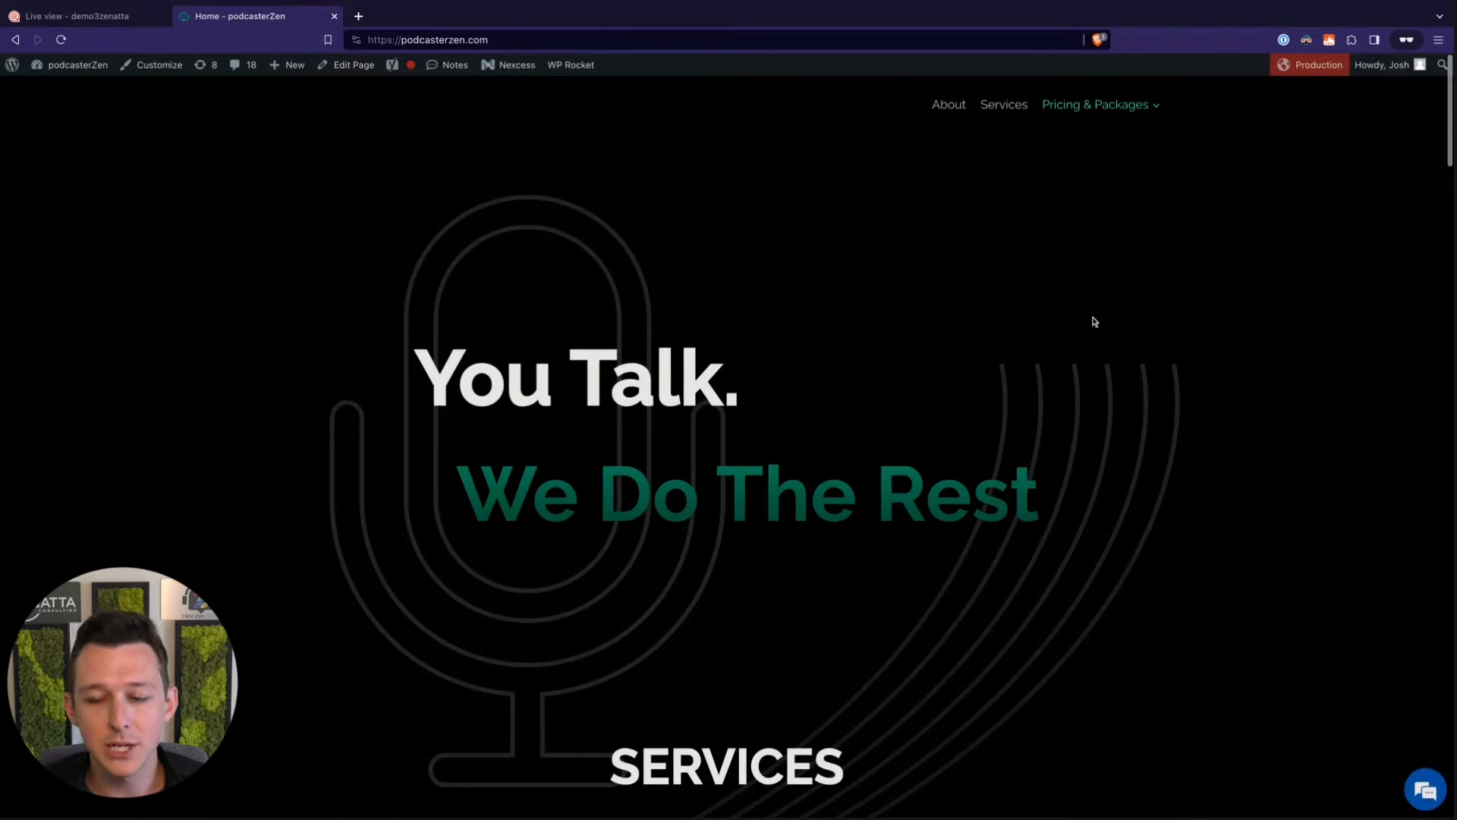
{"action": "left_click", "coordinate": [127, 24]}
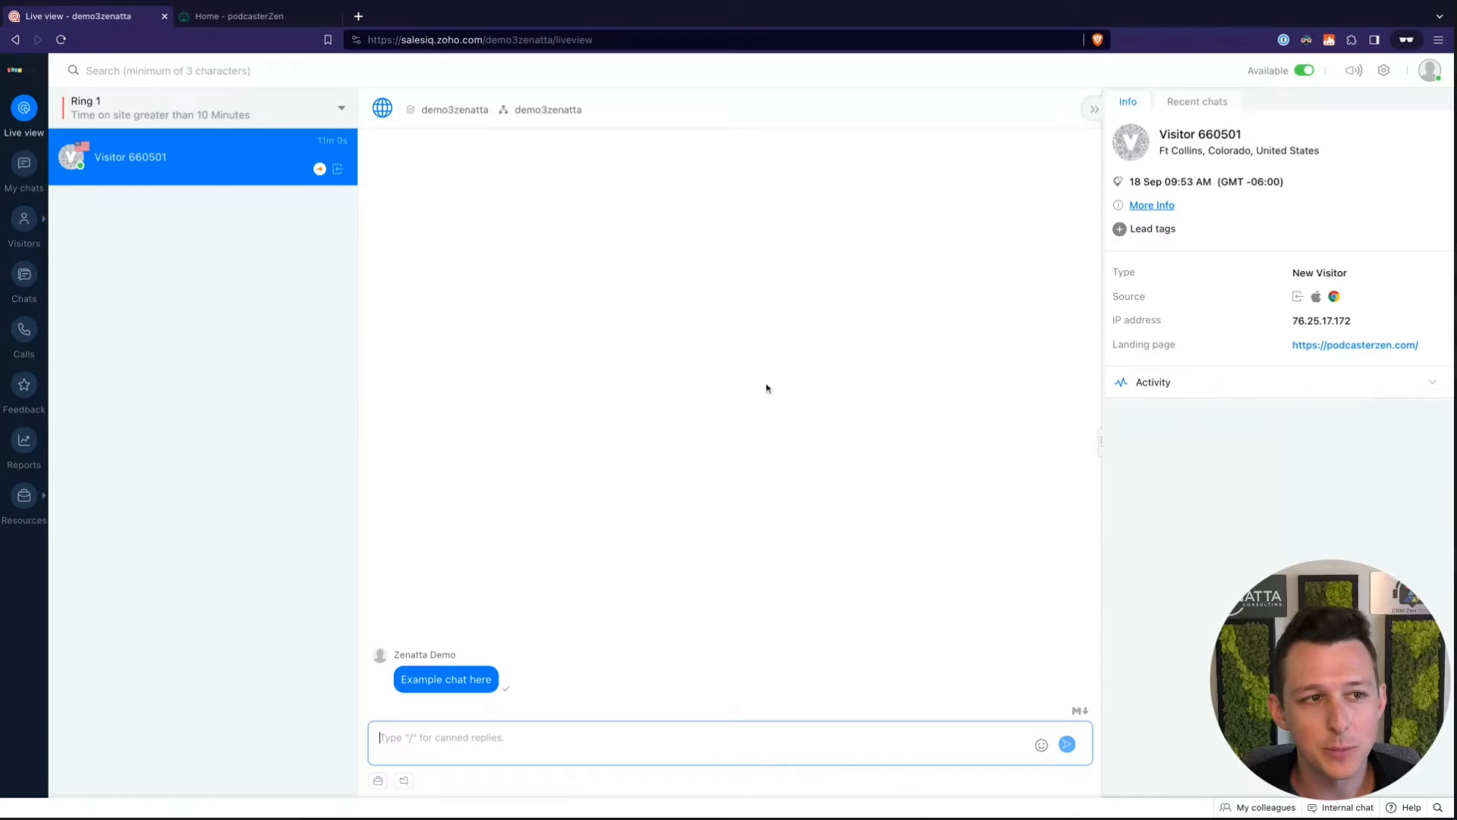
Return to the Live view rings, view the visitors in the list layout, and switch back to the ring layout
{"action": "left_click", "coordinate": [331, 112]}
{"action": "left_click", "coordinate": [25, 110]}
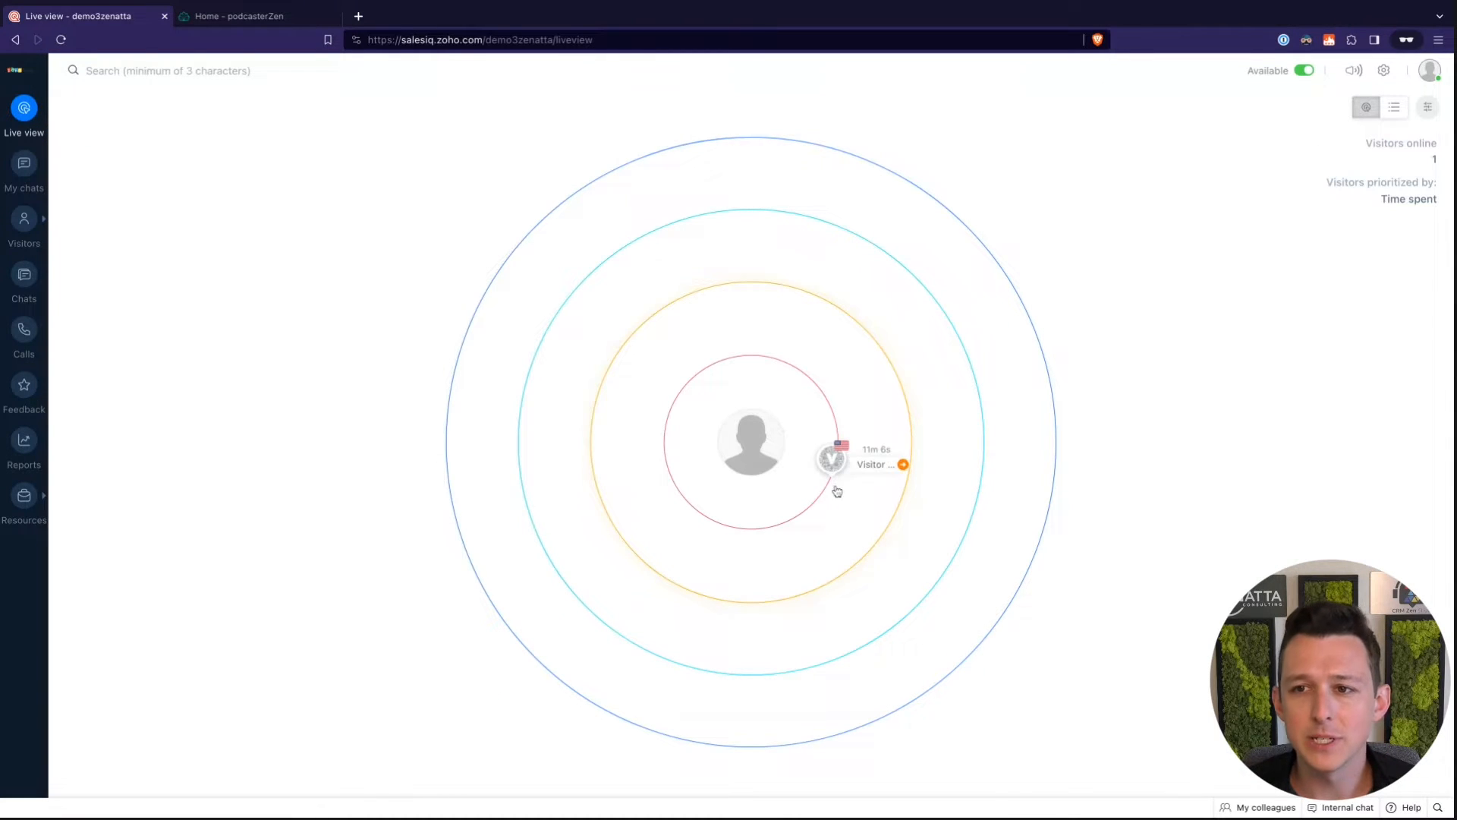
{"action": "left_click", "coordinate": [1394, 109]}
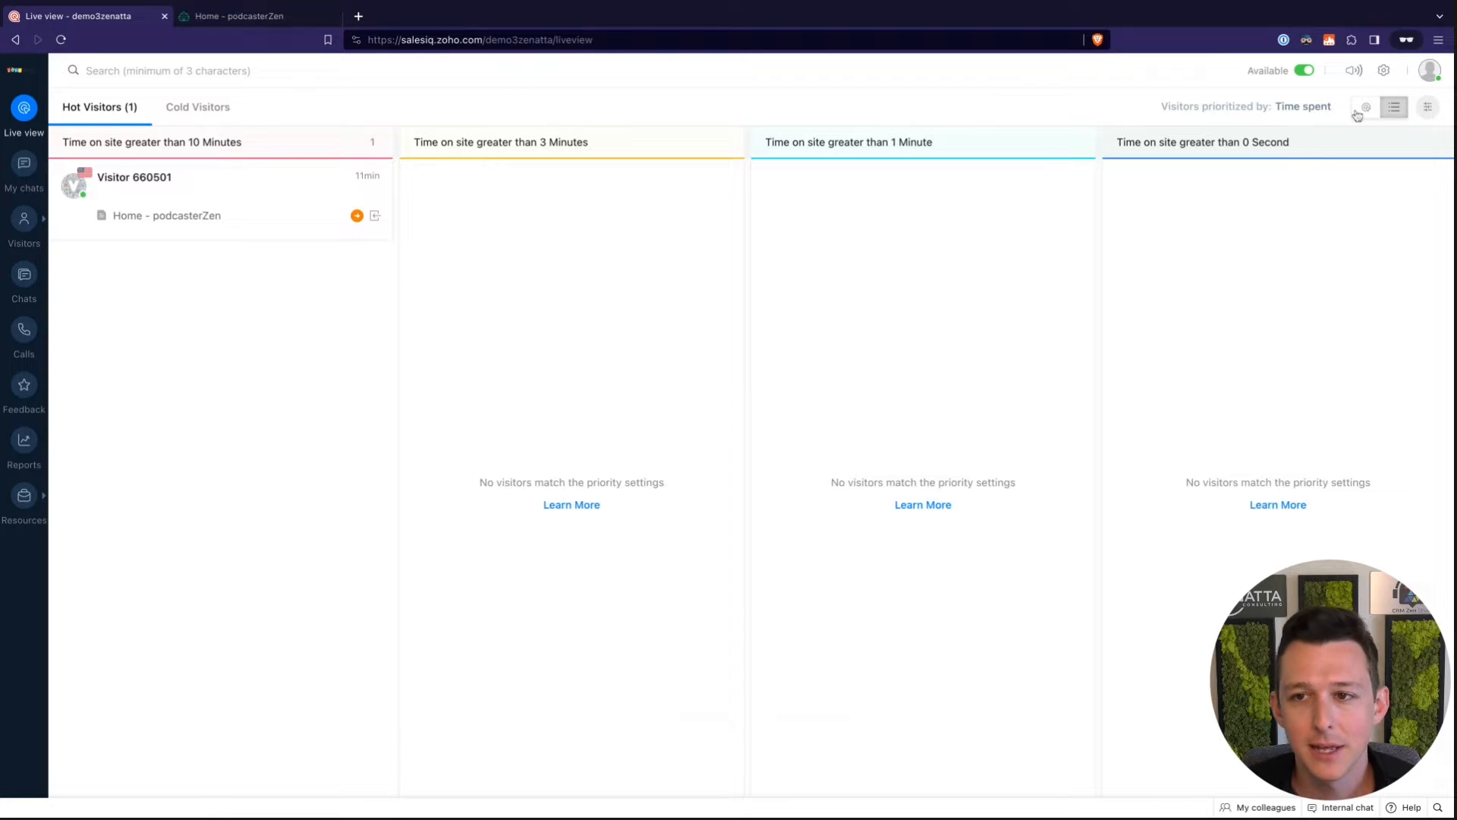
{"action": "left_click", "coordinate": [1364, 108]}
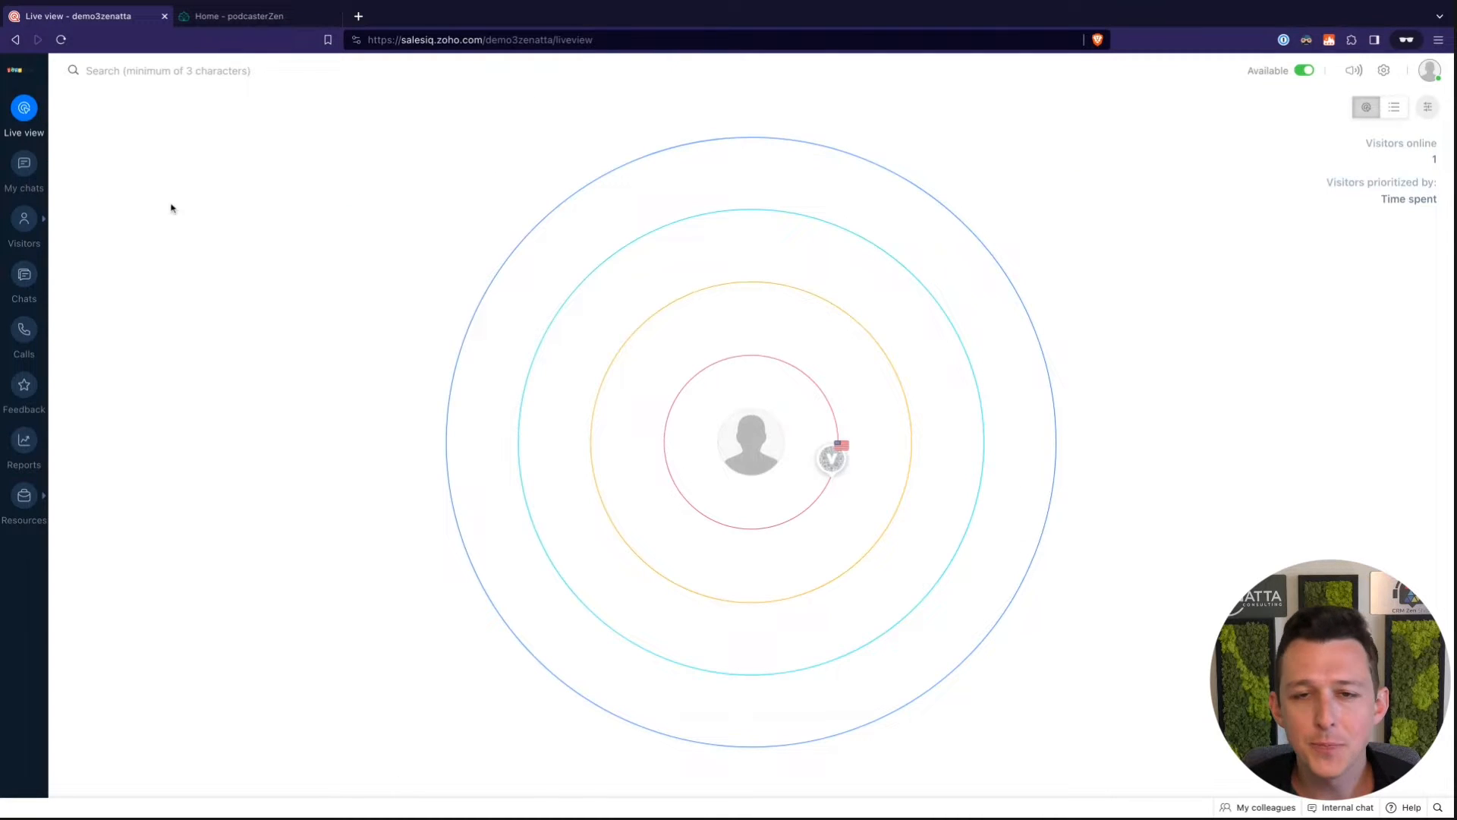
Look through the Missed and Closed lists in My Chats and return to the Active list
{"action": "left_click", "coordinate": [23, 167]}
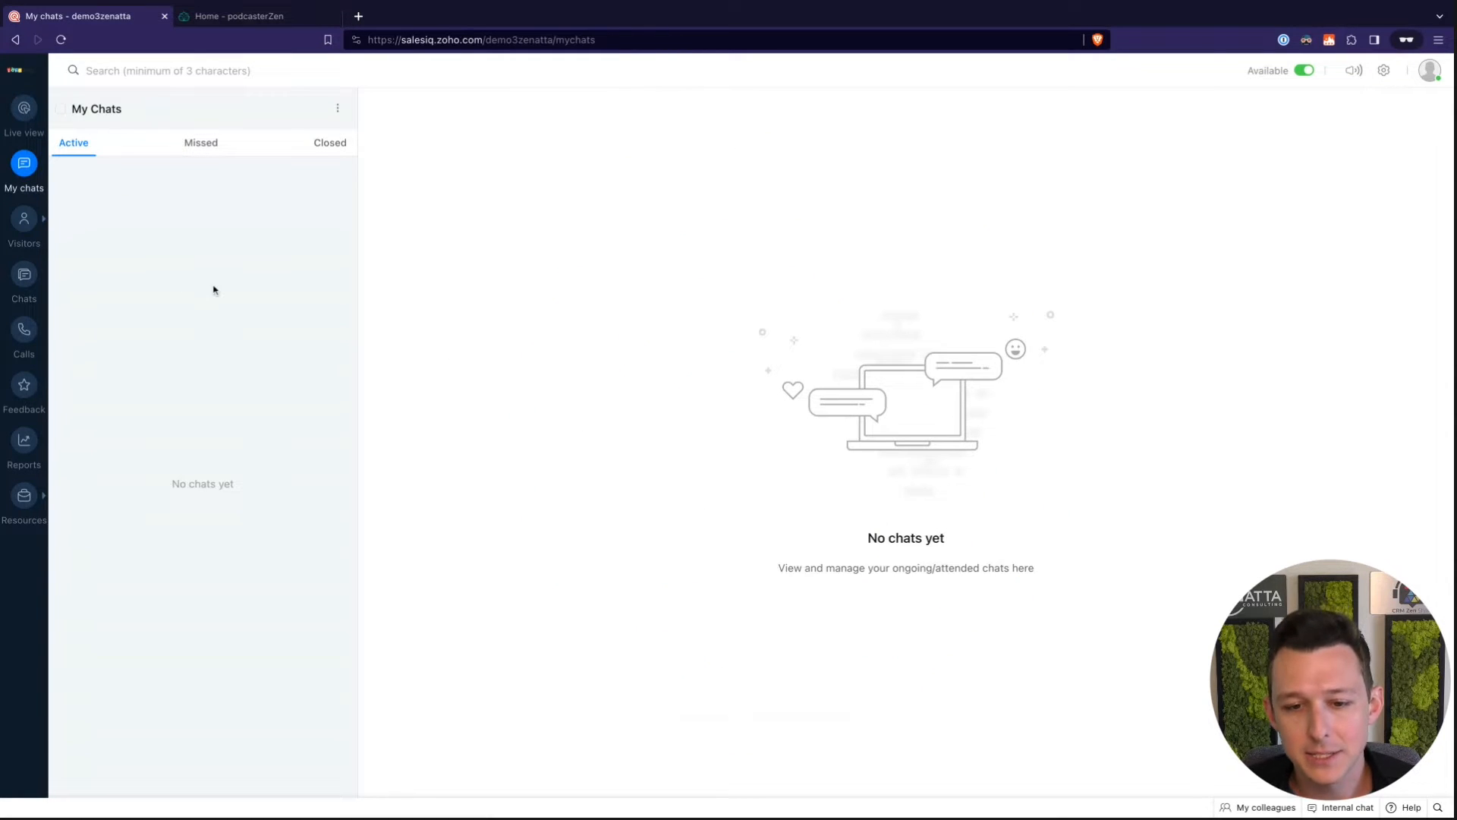
{"action": "left_click", "coordinate": [207, 148]}
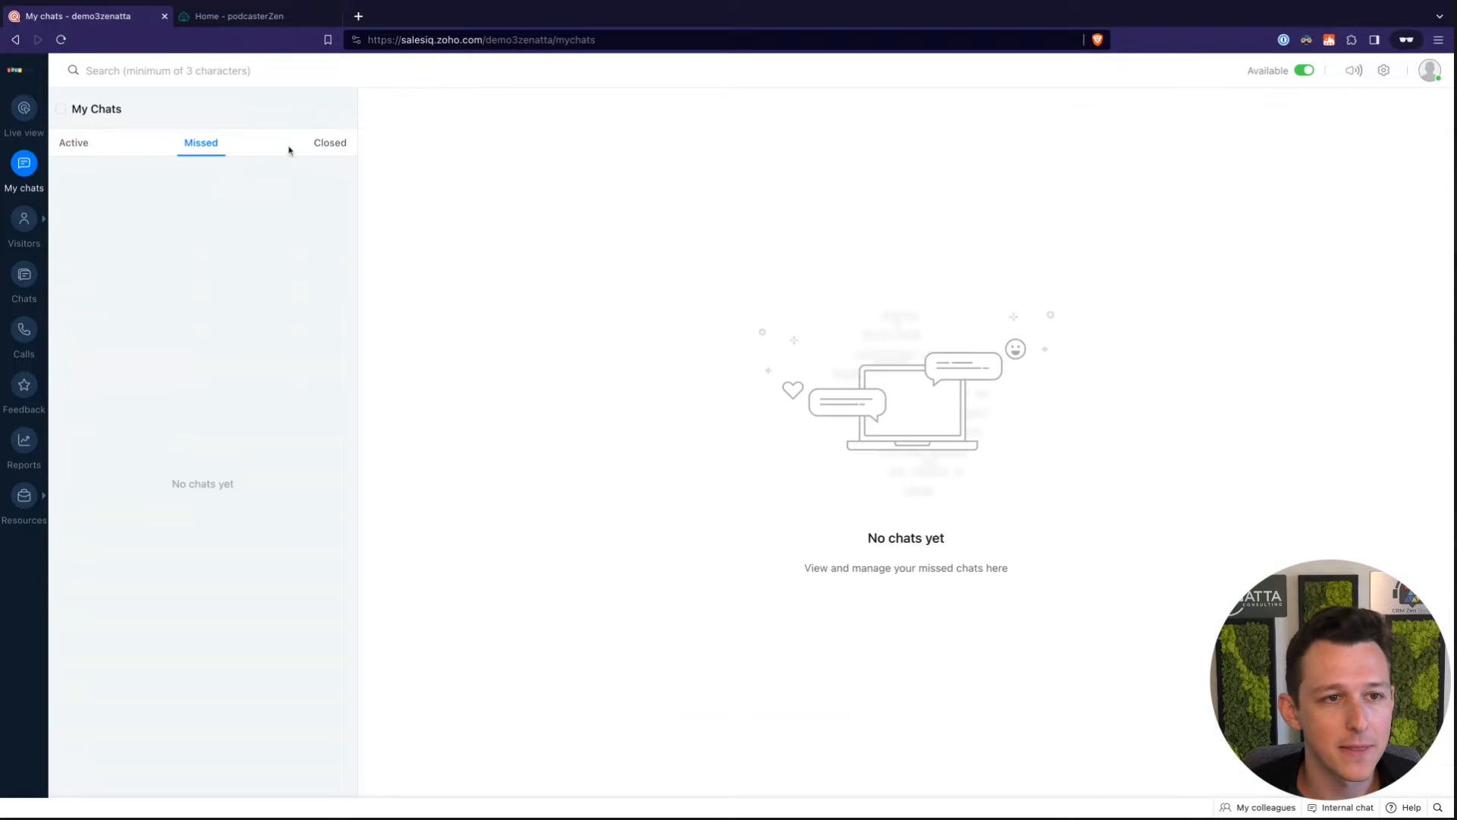
{"action": "left_click", "coordinate": [93, 145]}
{"action": "left_click", "coordinate": [332, 145]}
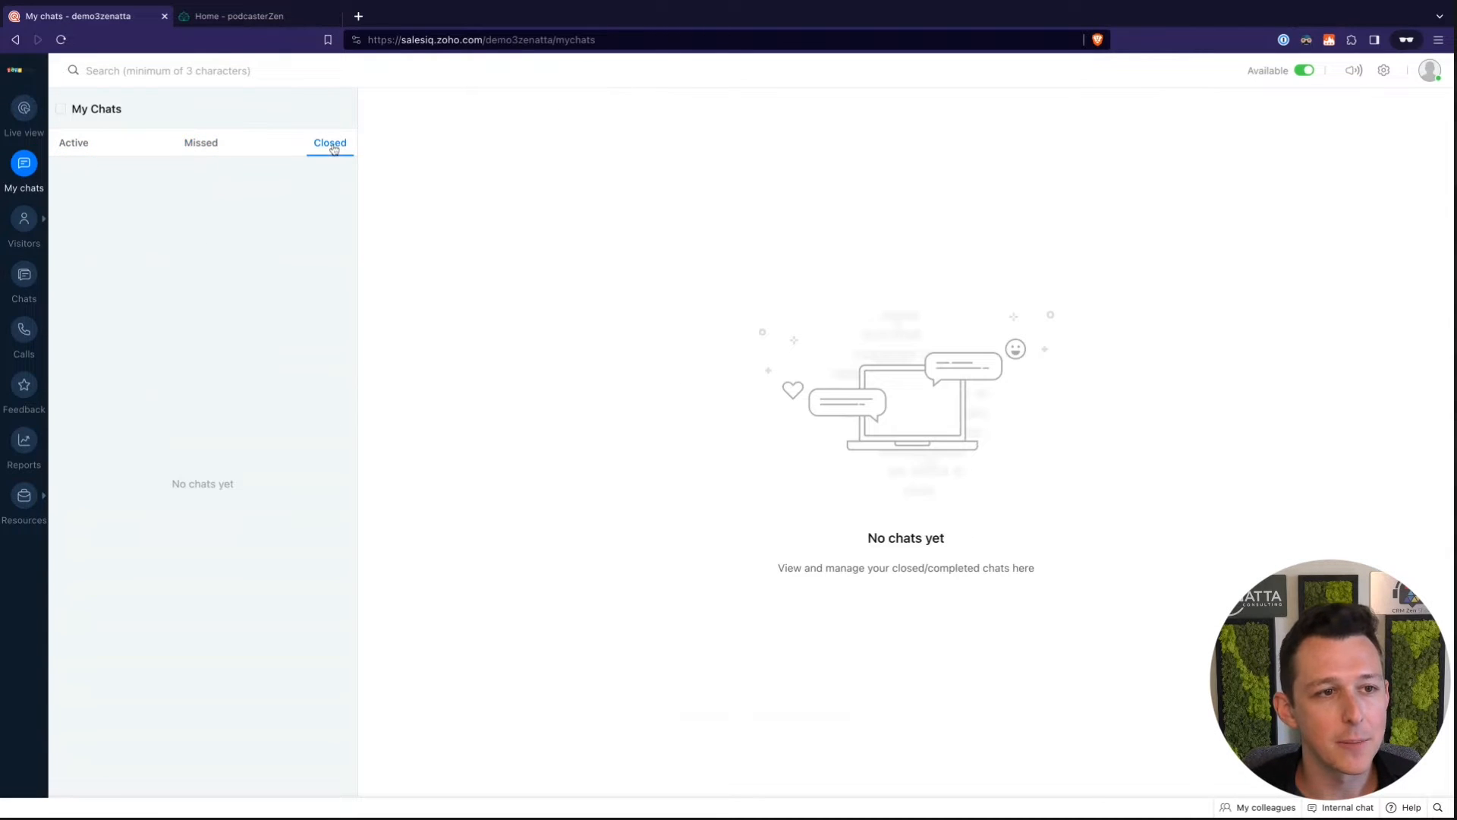
{"action": "mouse_move", "coordinate": [28, 228]}
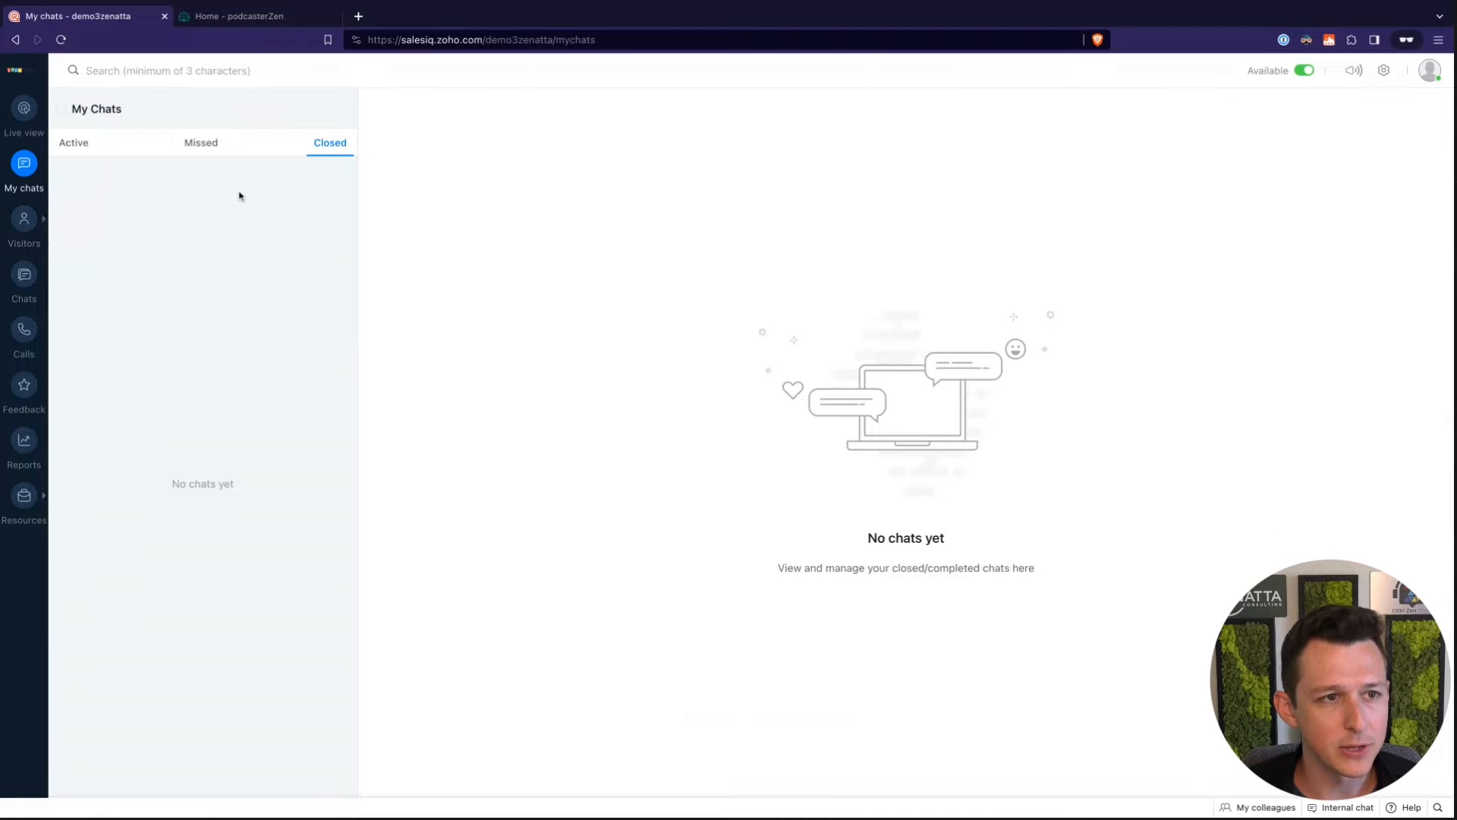
{"action": "left_click", "coordinate": [73, 144]}
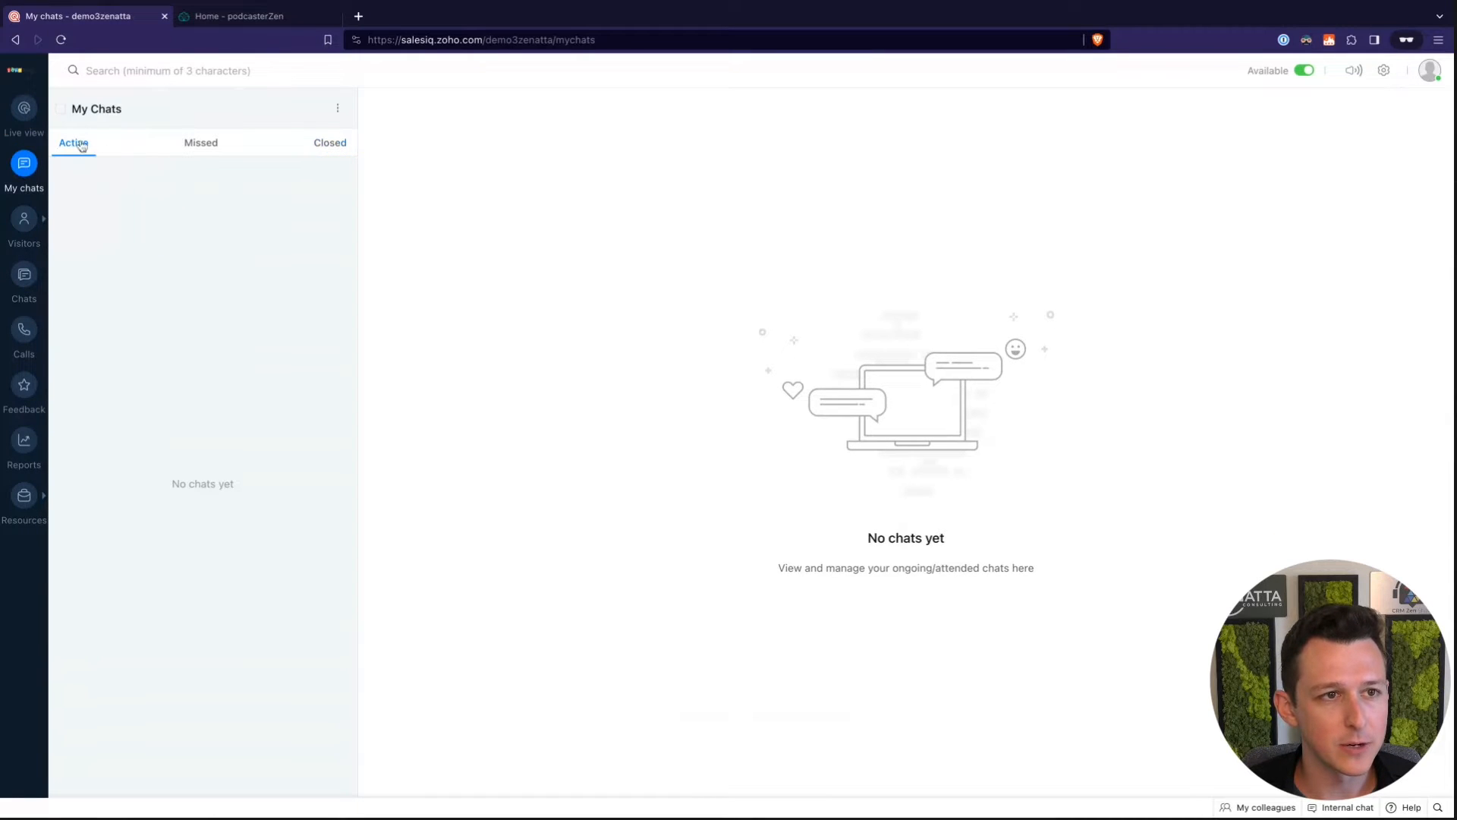
Switch to the podcasterZen website and reply "Example response" as the visitor in the chat widget
{"action": "left_click", "coordinate": [254, 19]}
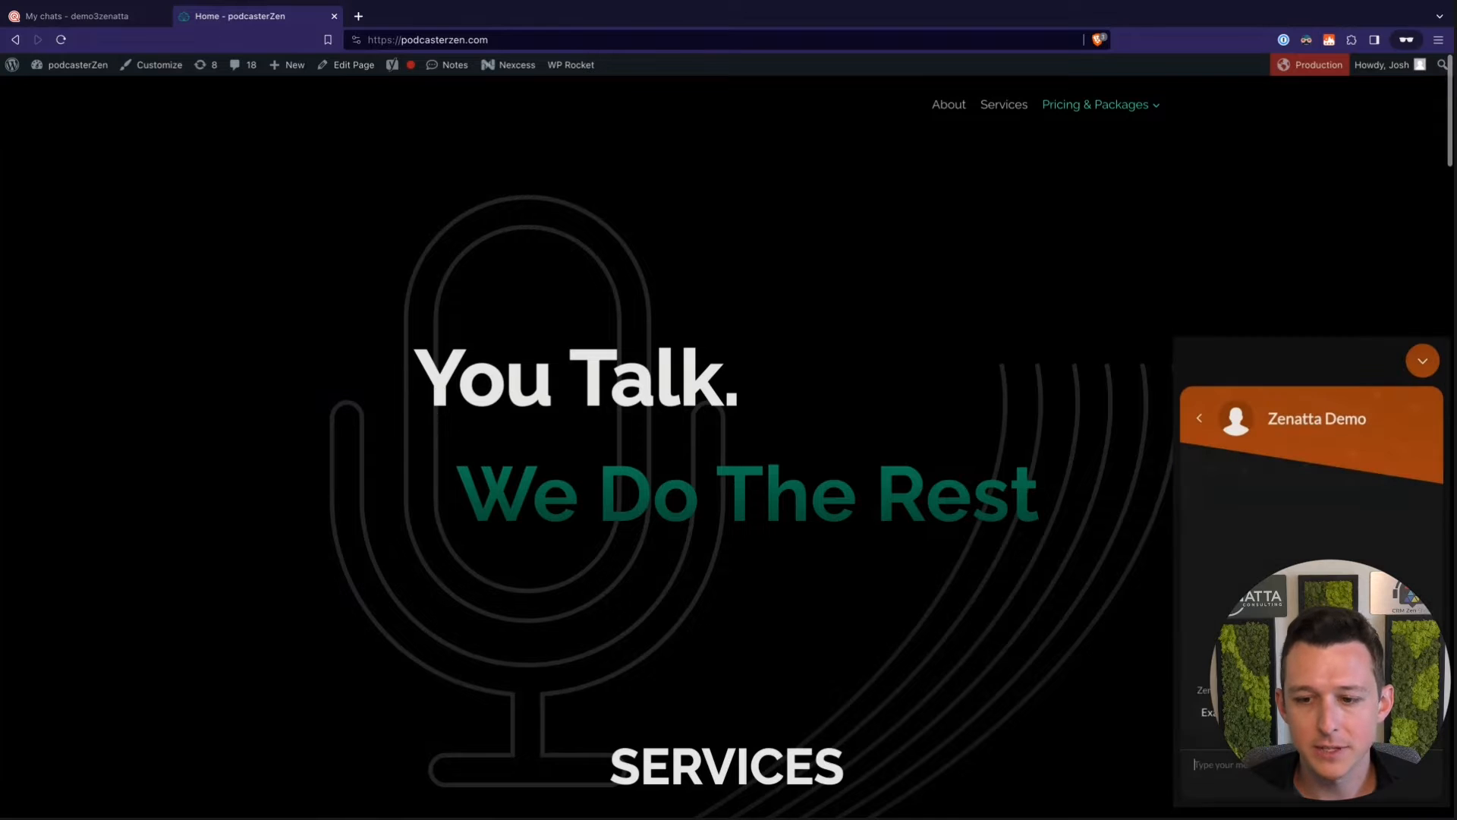
{"action": "left_click", "coordinate": [1310, 756]}
{"action": "type", "text": "Examp"}
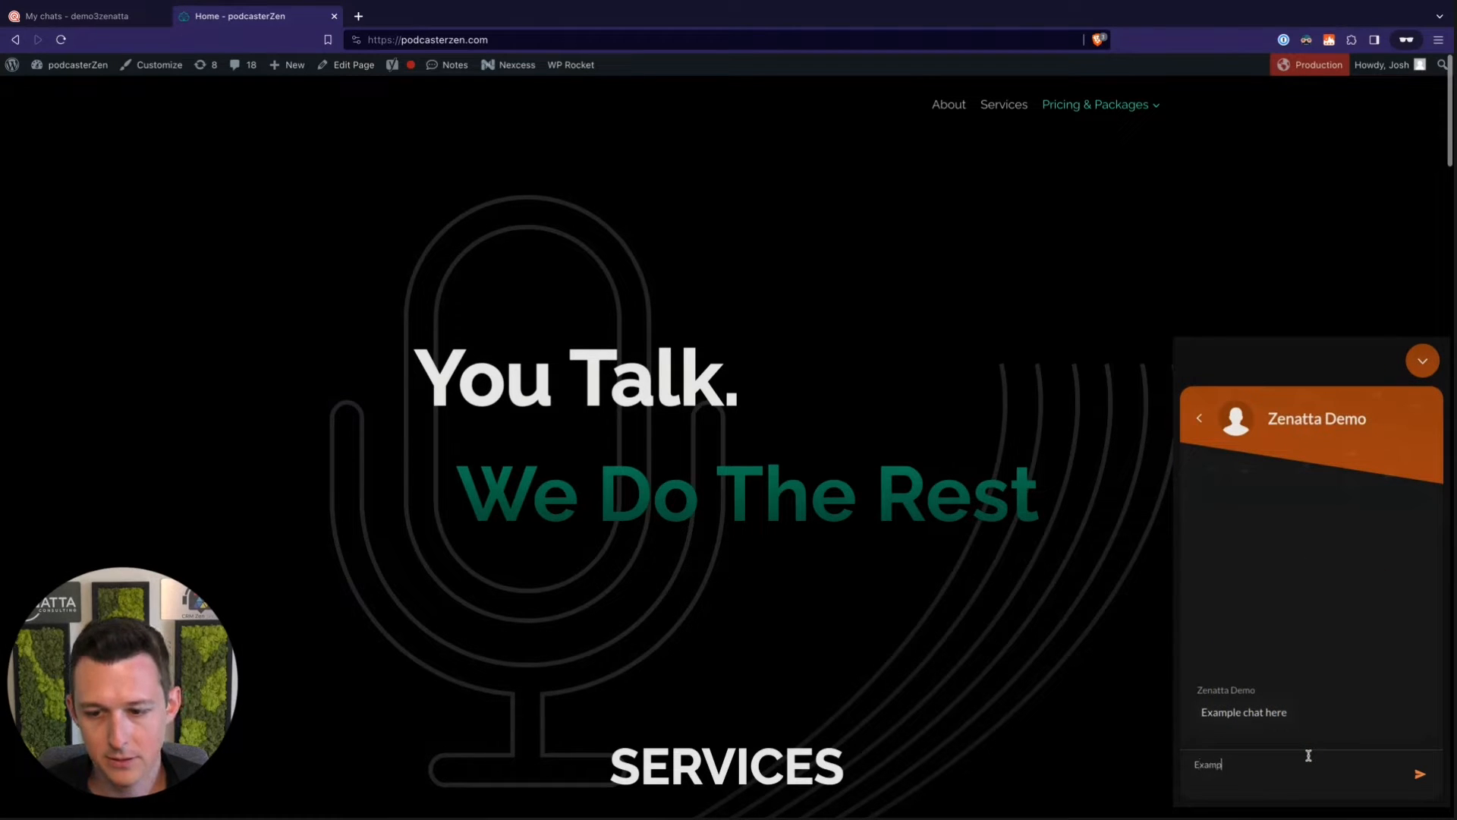
{"action": "type", "text": "le response"}
{"action": "key", "text": "Return"}
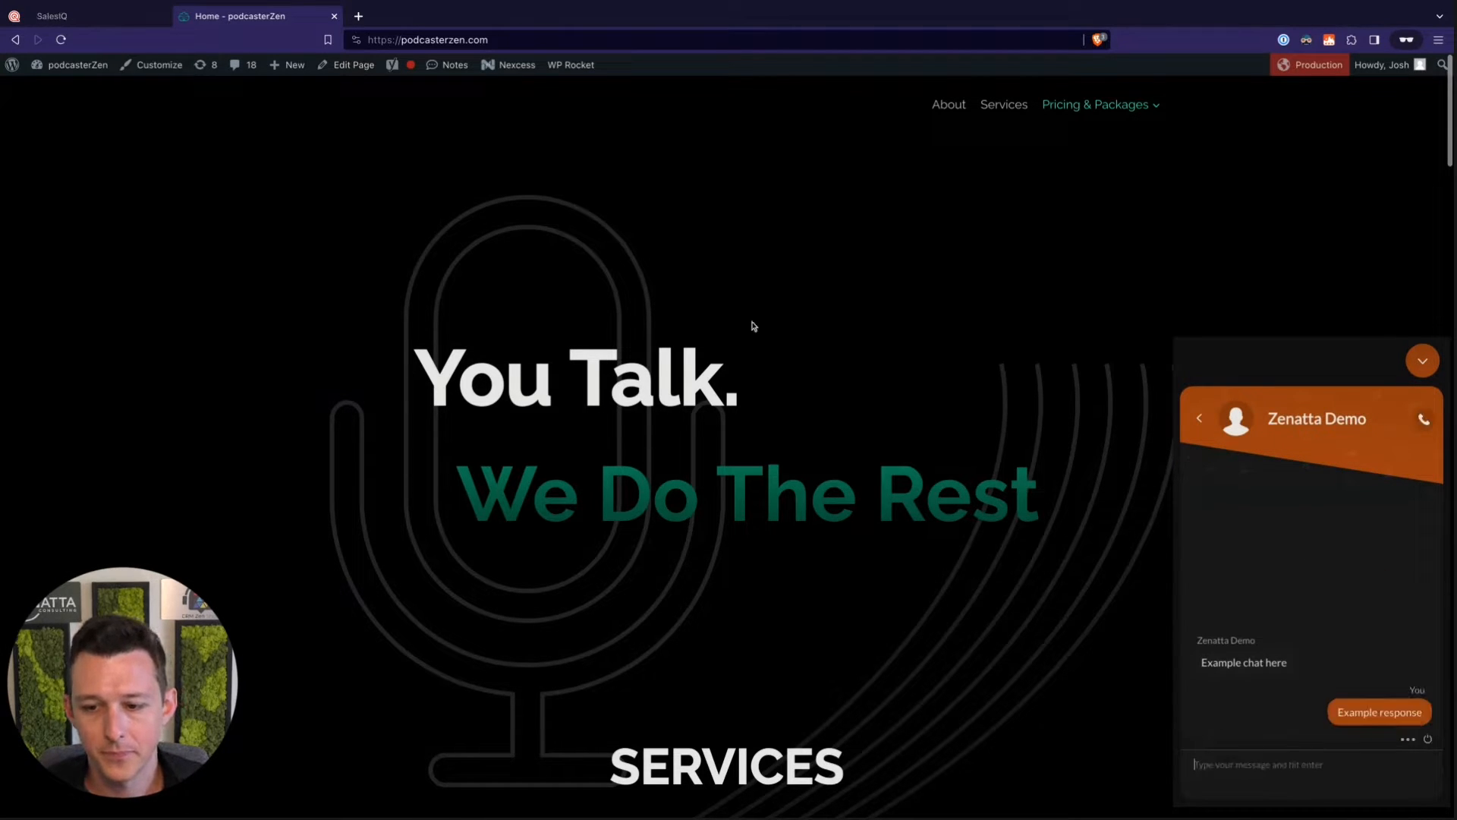
Switch back to SalesIQ, open the visitor's active conversation for replying, and review the visitor's notes and info
{"action": "left_click", "coordinate": [126, 26]}
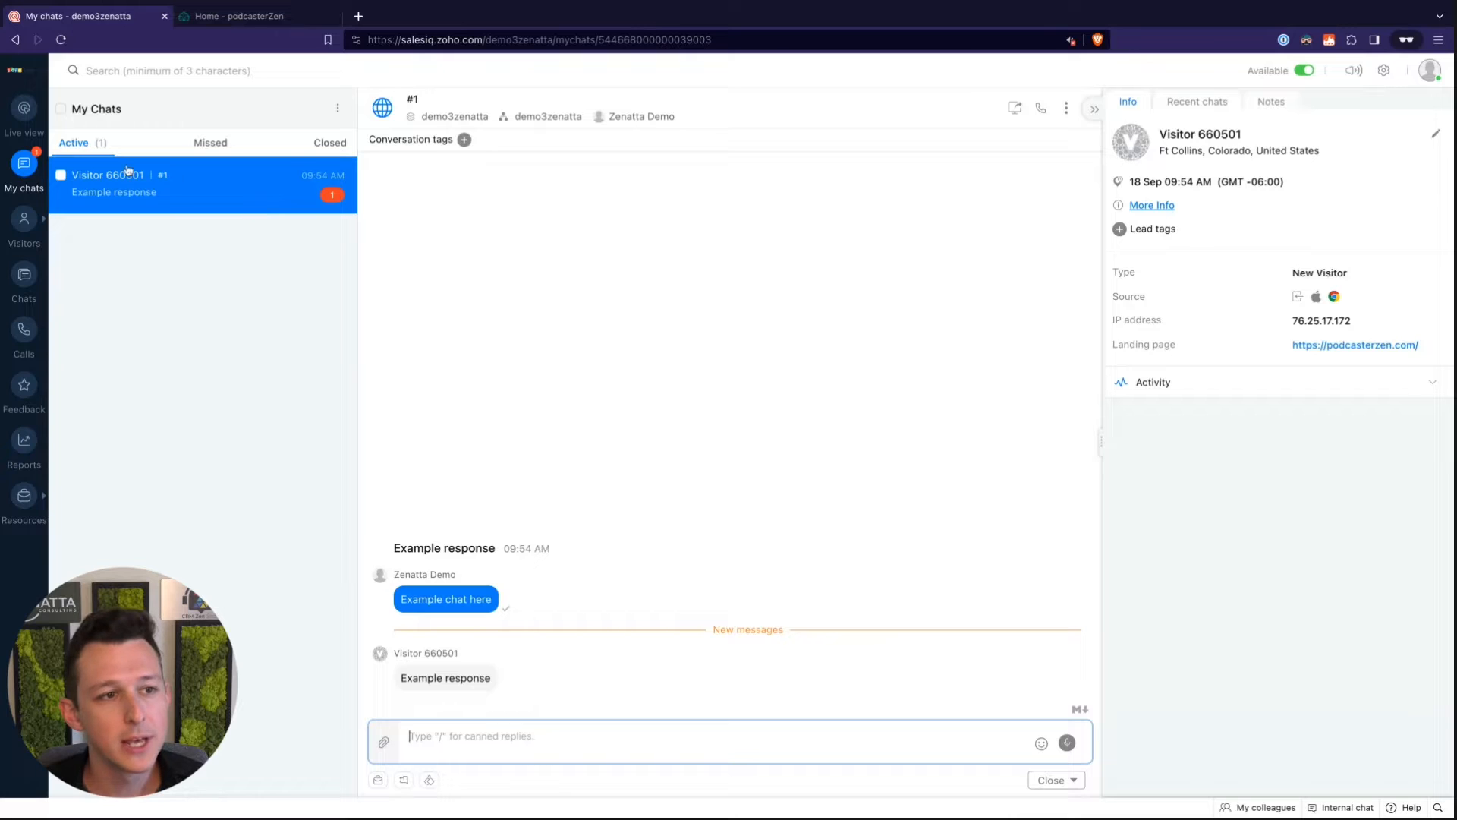
{"action": "left_click", "coordinate": [245, 435]}
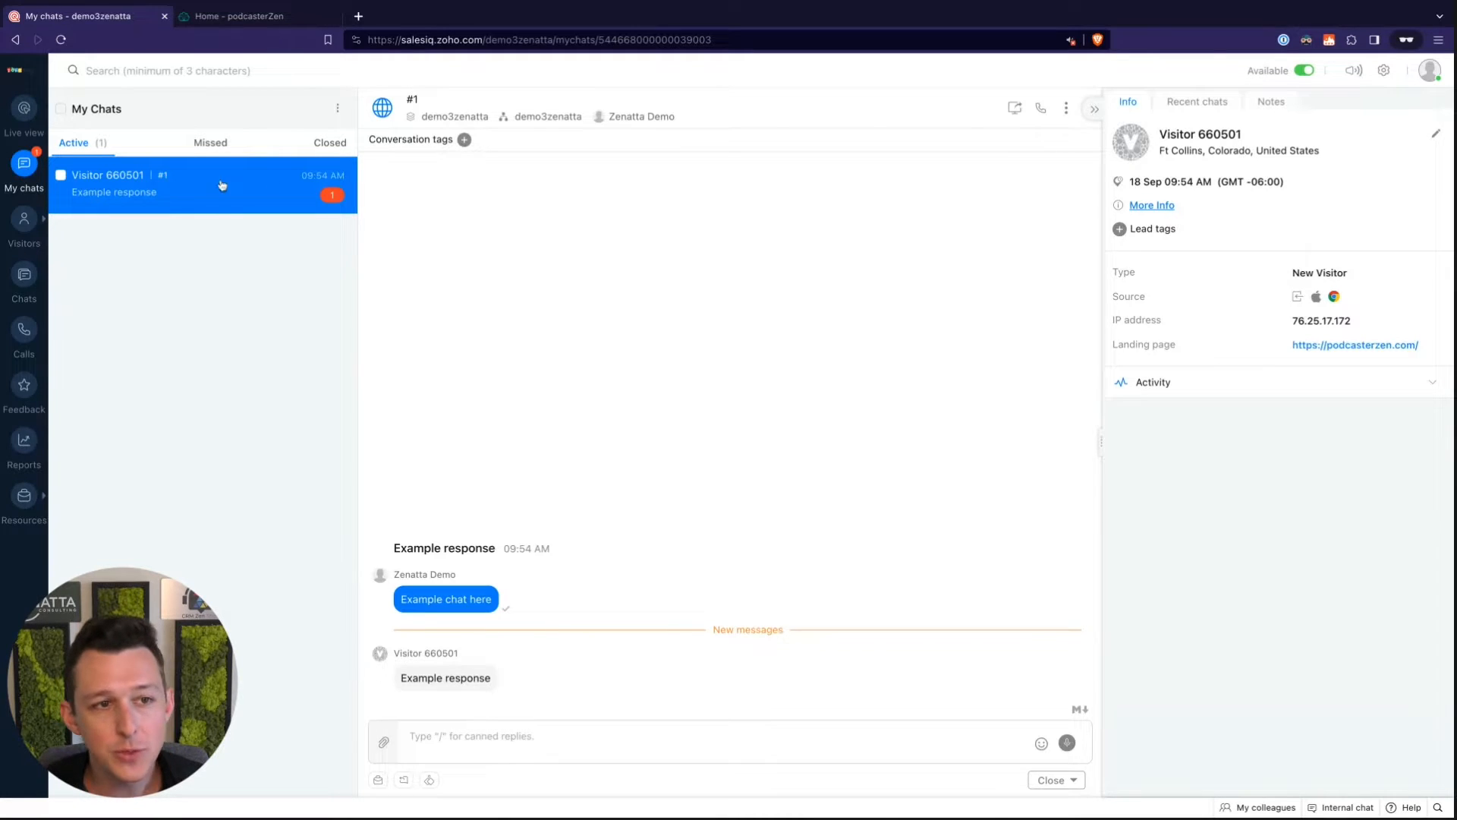
{"action": "left_click", "coordinate": [540, 733]}
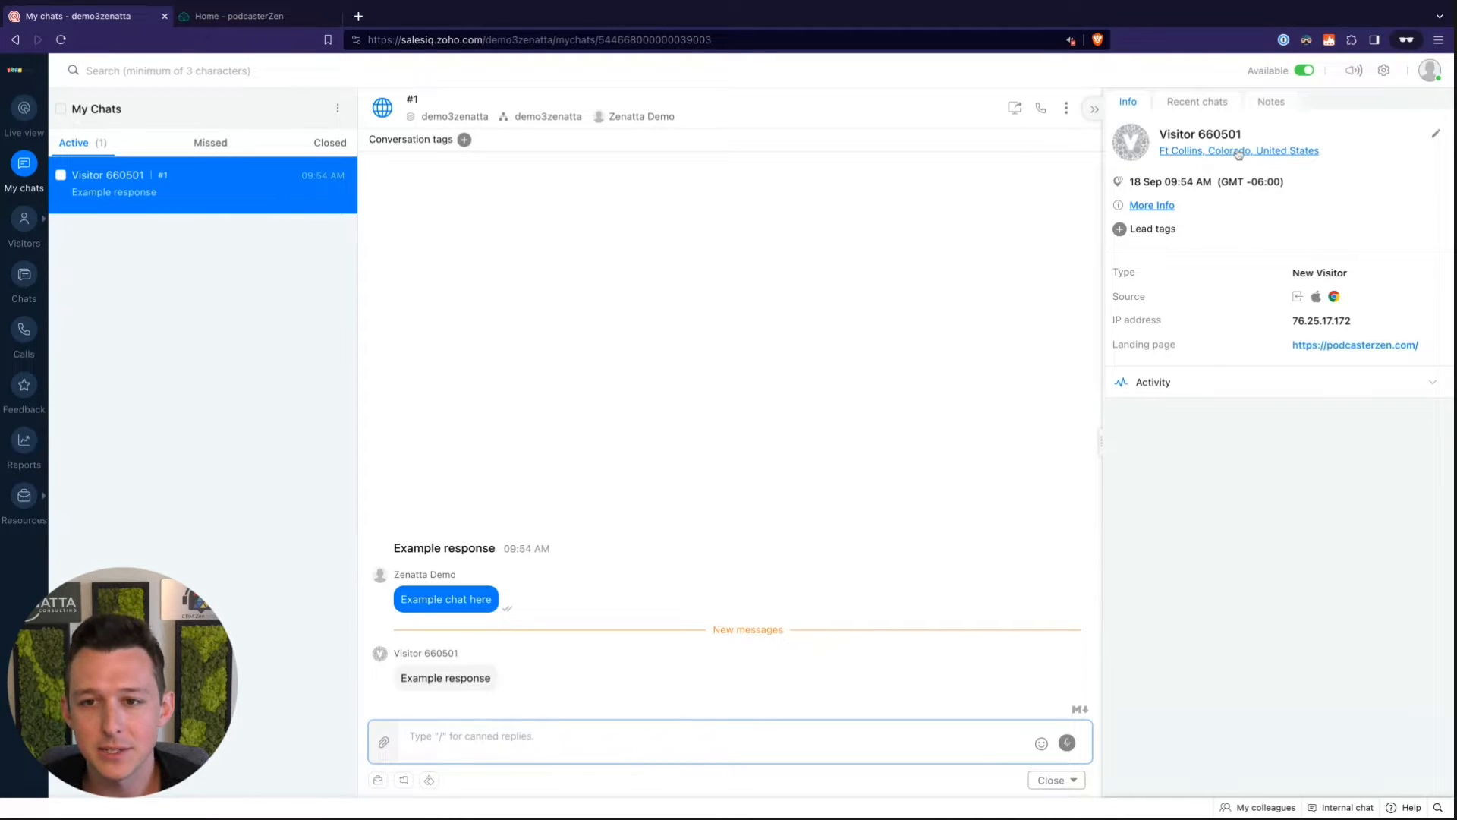
{"action": "left_click", "coordinate": [1196, 102]}
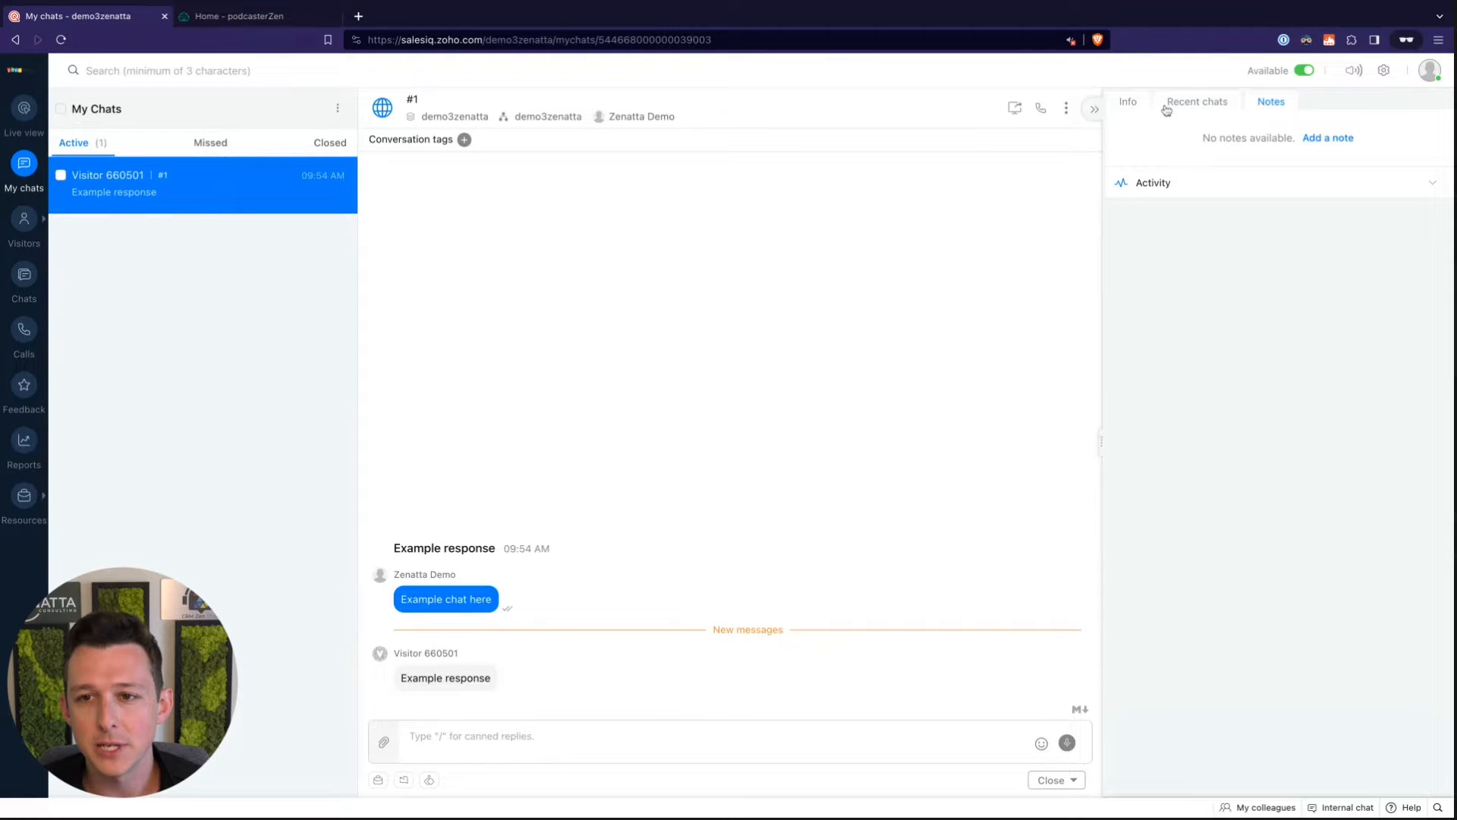
{"action": "left_click", "coordinate": [1141, 106]}
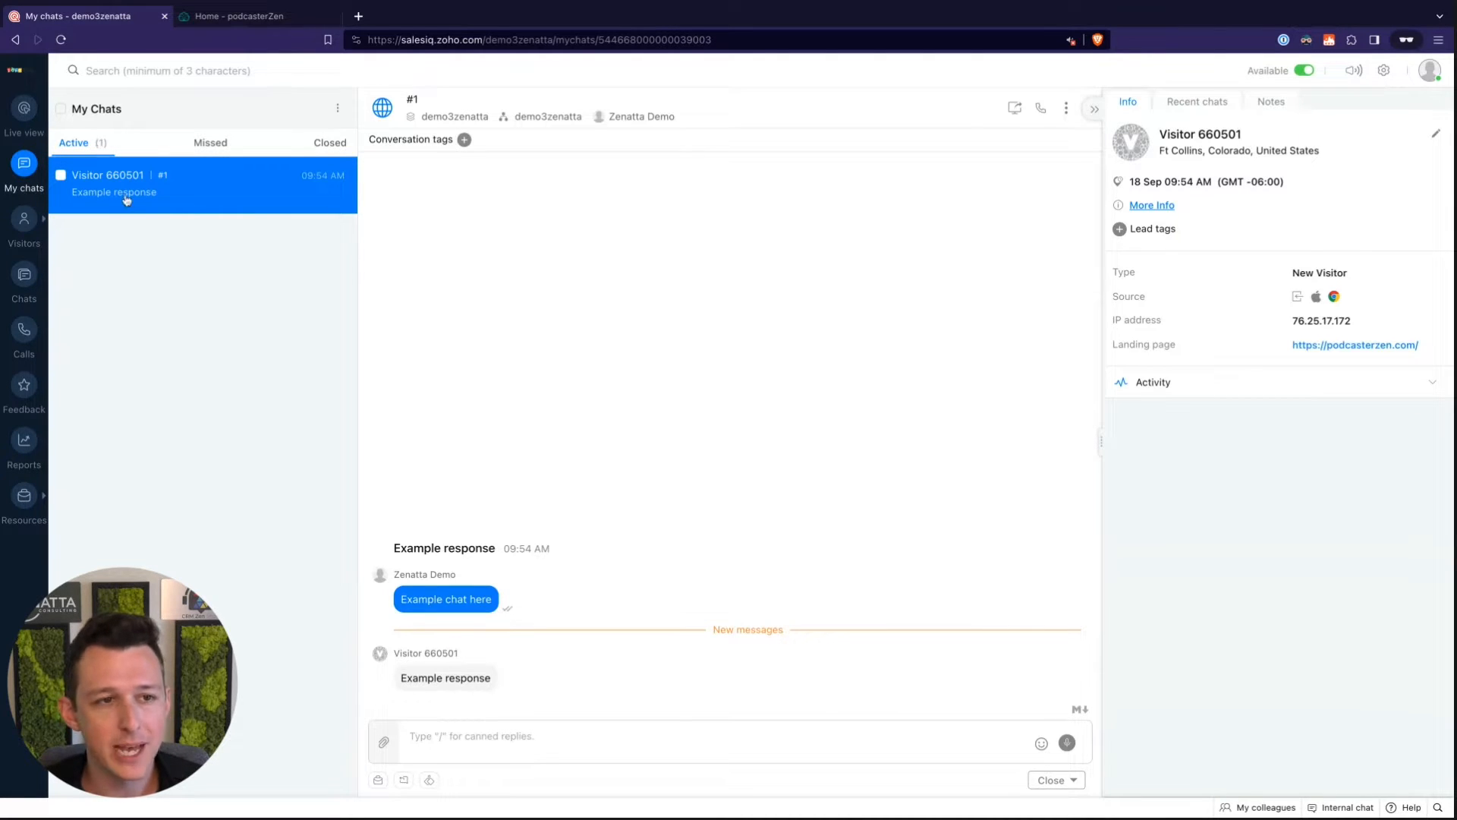
Recheck the missed and closed chats, and reopen the visitor's conversation among the active ones
{"action": "left_click", "coordinate": [201, 145]}
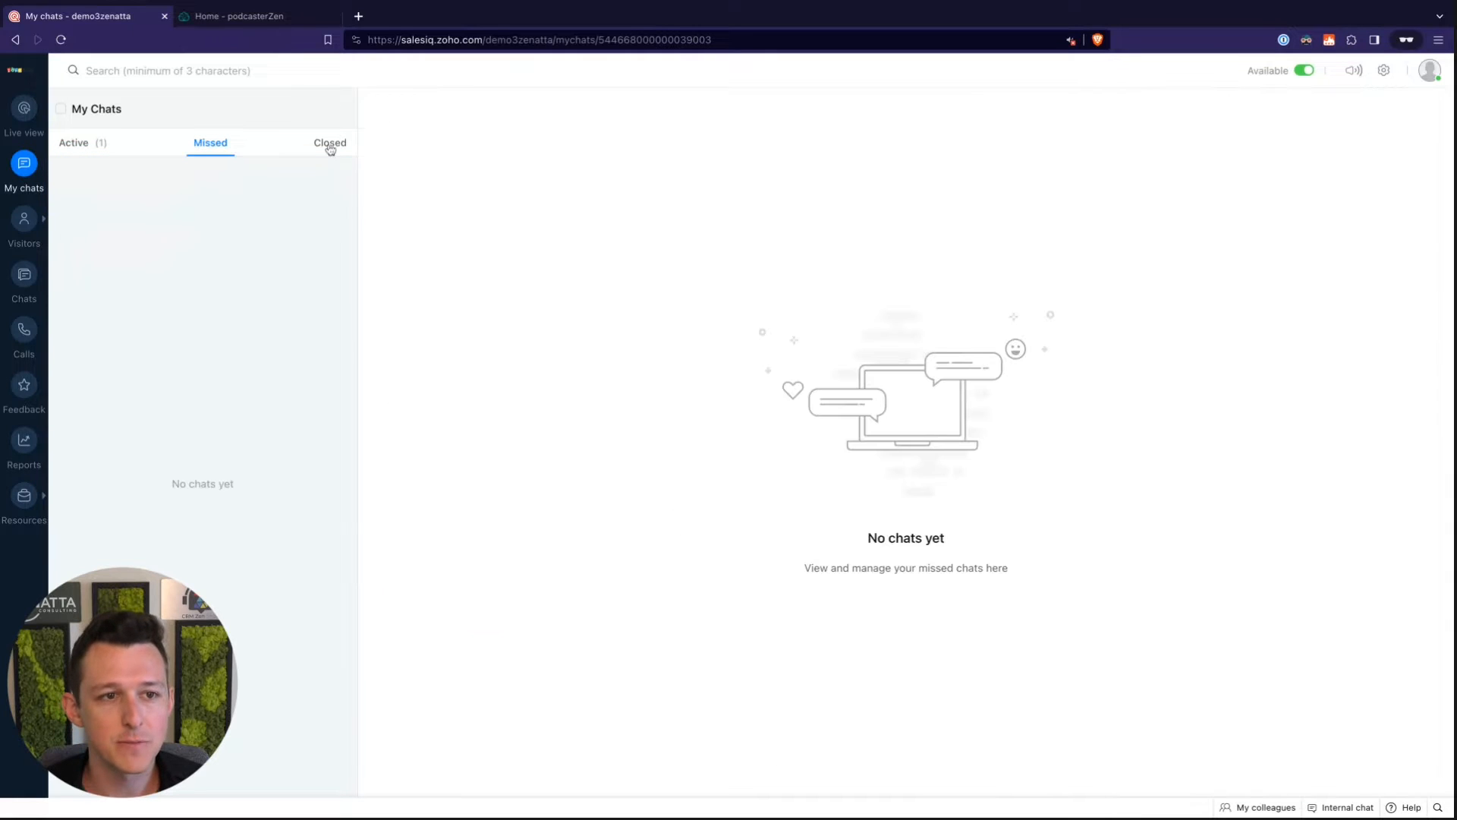
{"action": "left_click", "coordinate": [341, 151]}
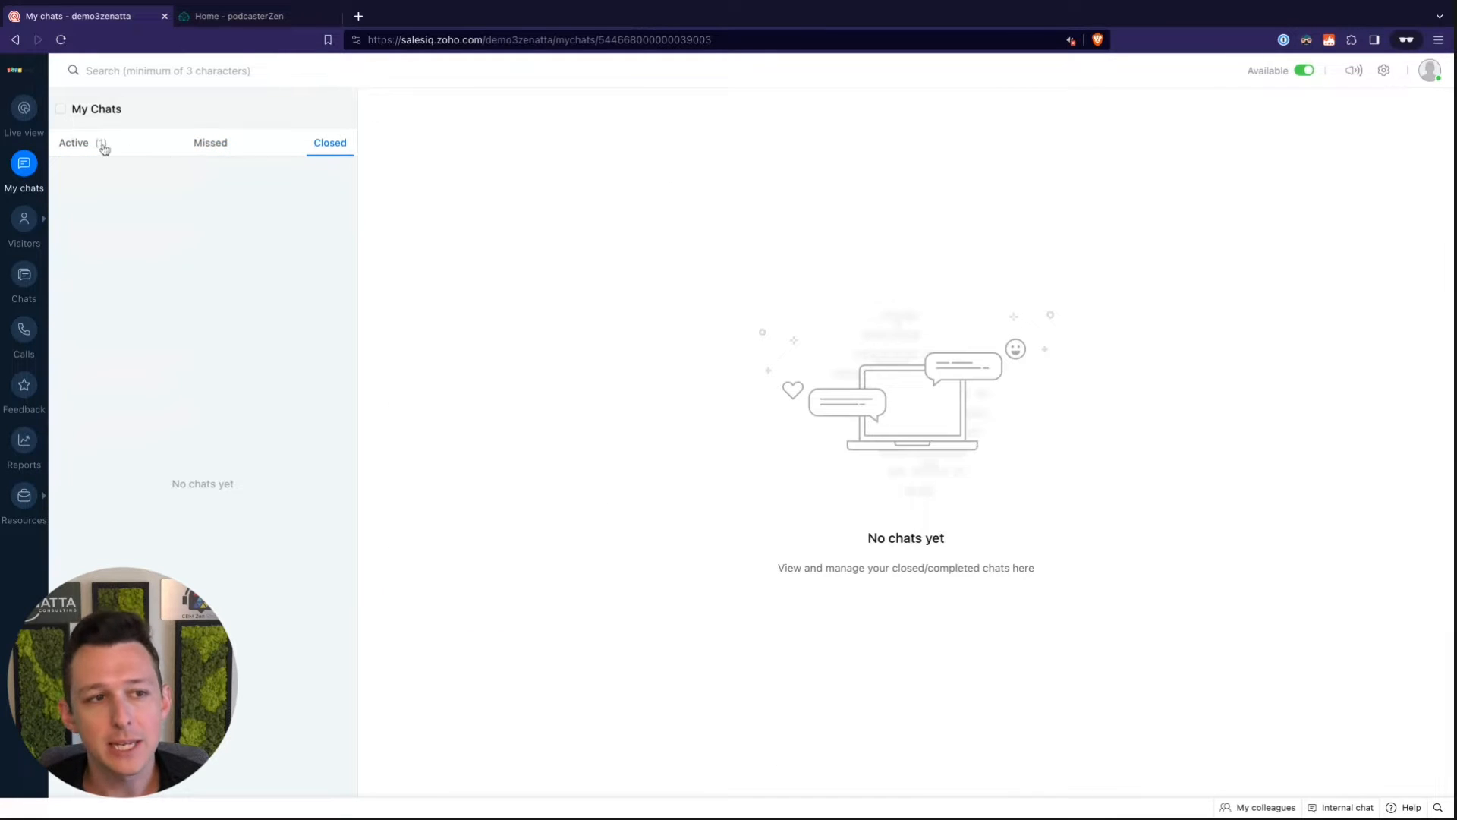
{"action": "left_click", "coordinate": [103, 147]}
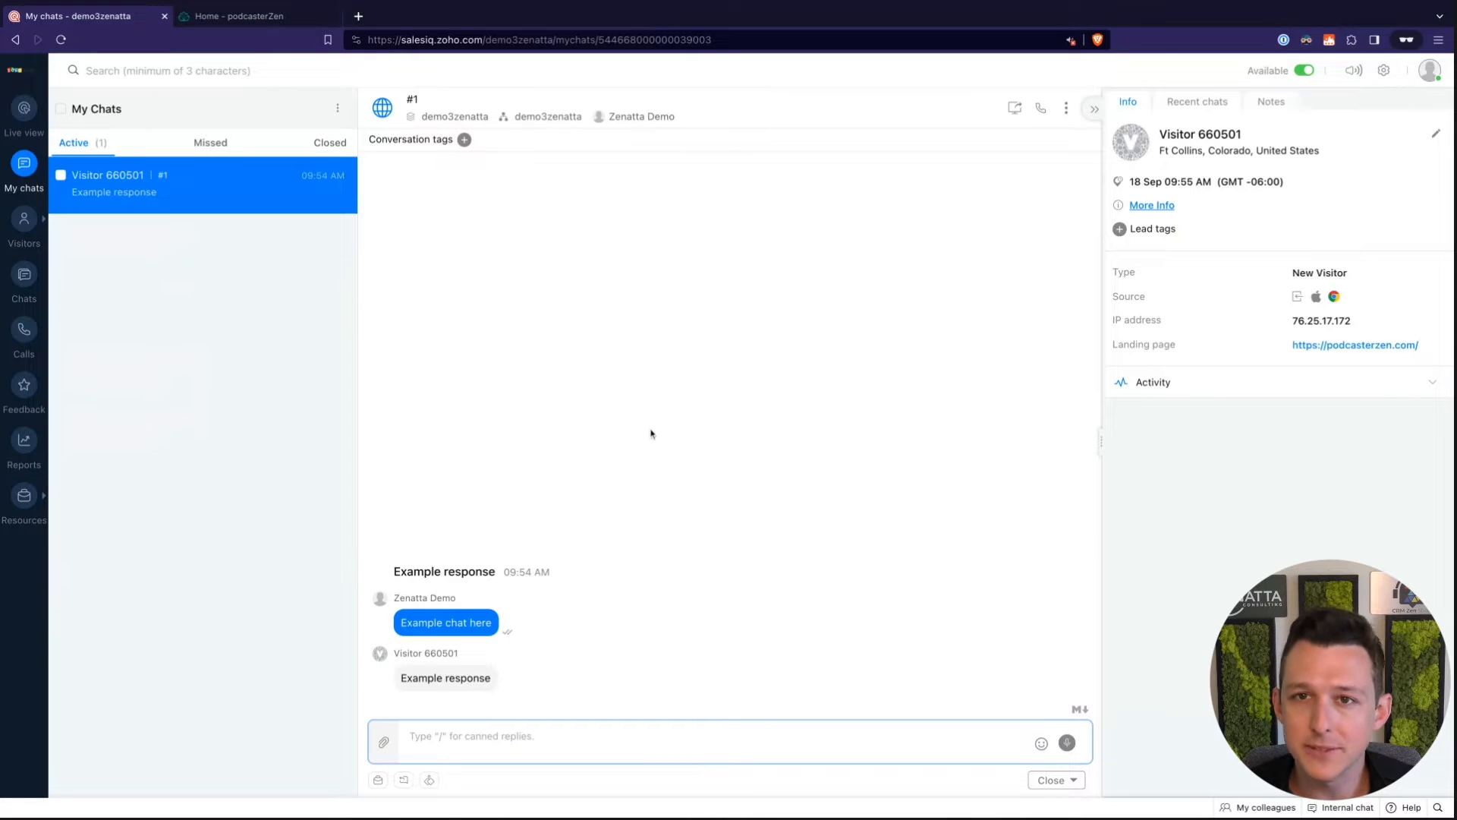
End the visitor's active chat immediately and open it in the Closed list of My Chats
{"action": "left_click", "coordinate": [1073, 779]}
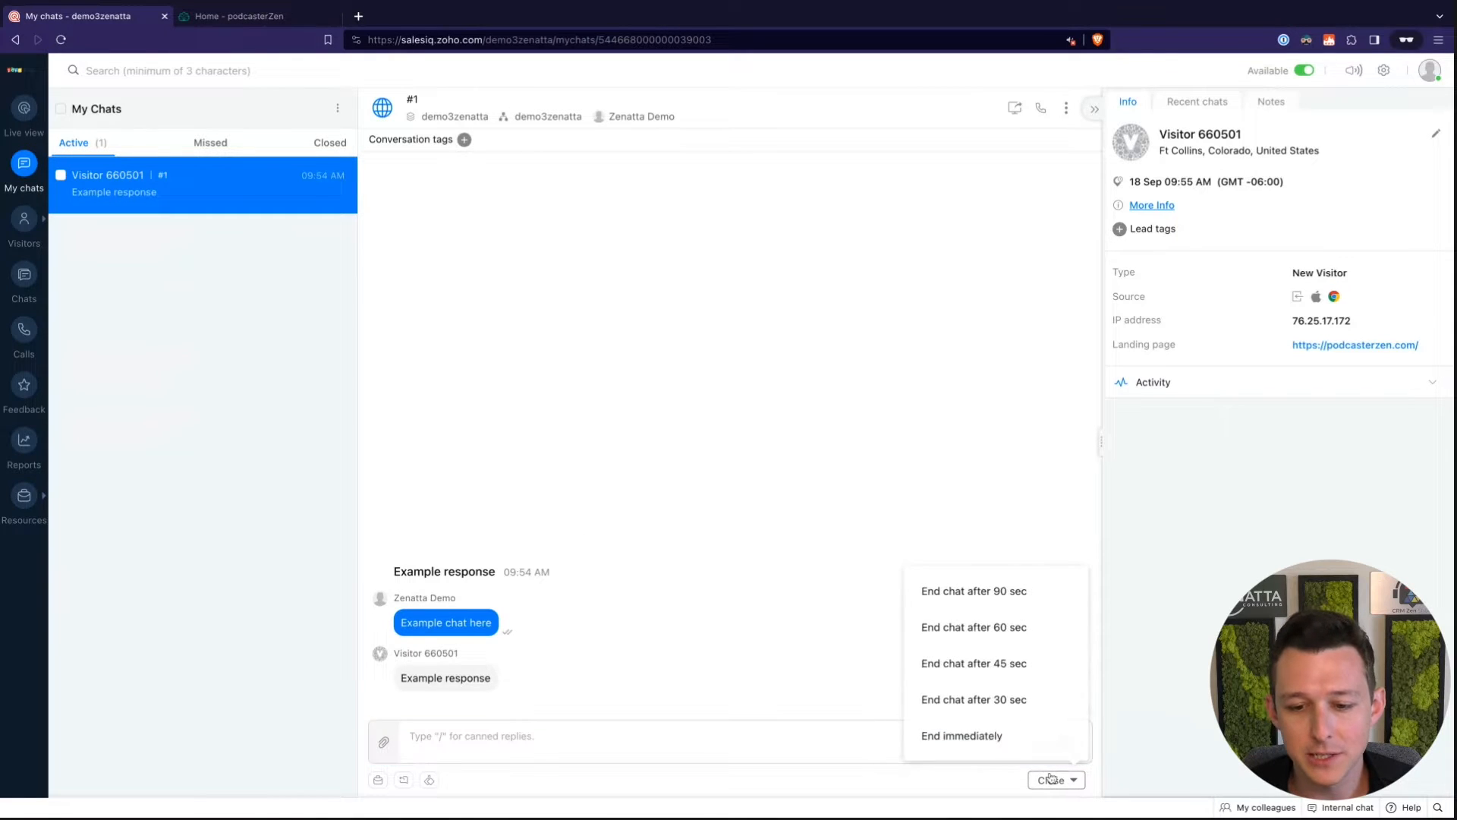
{"action": "left_click", "coordinate": [961, 735]}
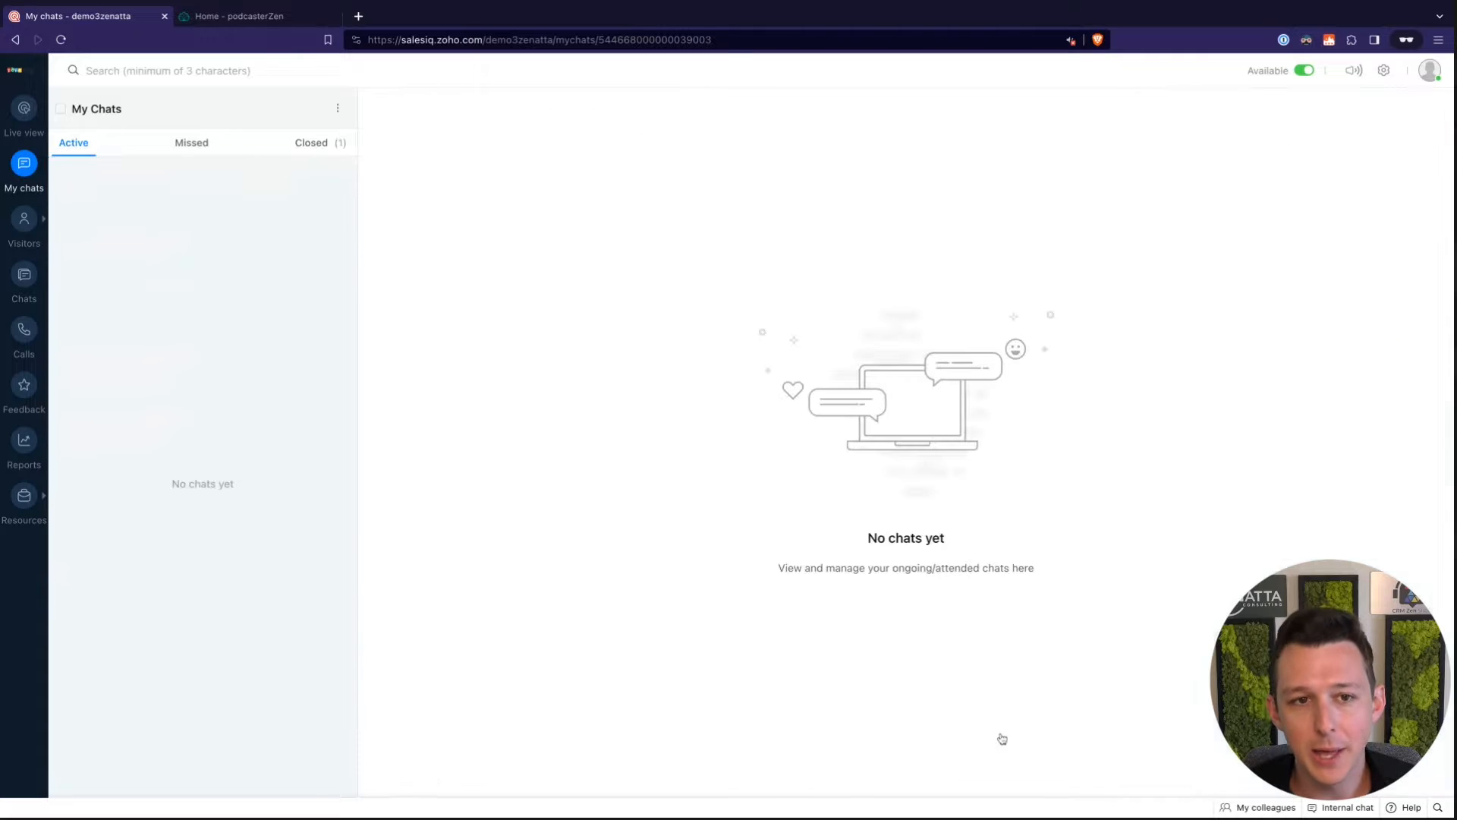
{"action": "left_click", "coordinate": [323, 144]}
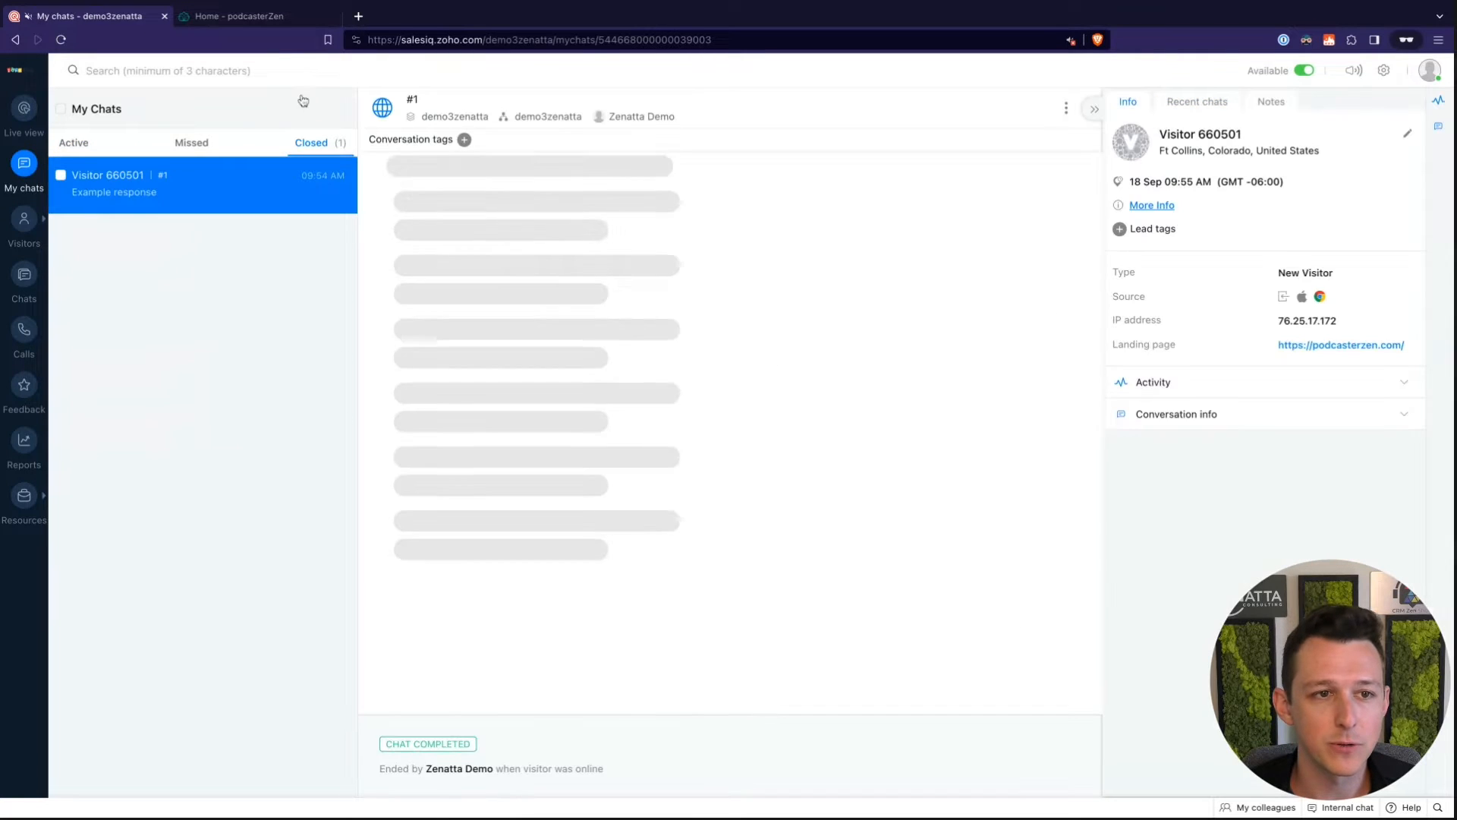
Switch to the podcasterZen website and, as the visitor, rate the ended chat Happy and submit the feedback "Best chat ever"
{"action": "left_click", "coordinate": [296, 23]}
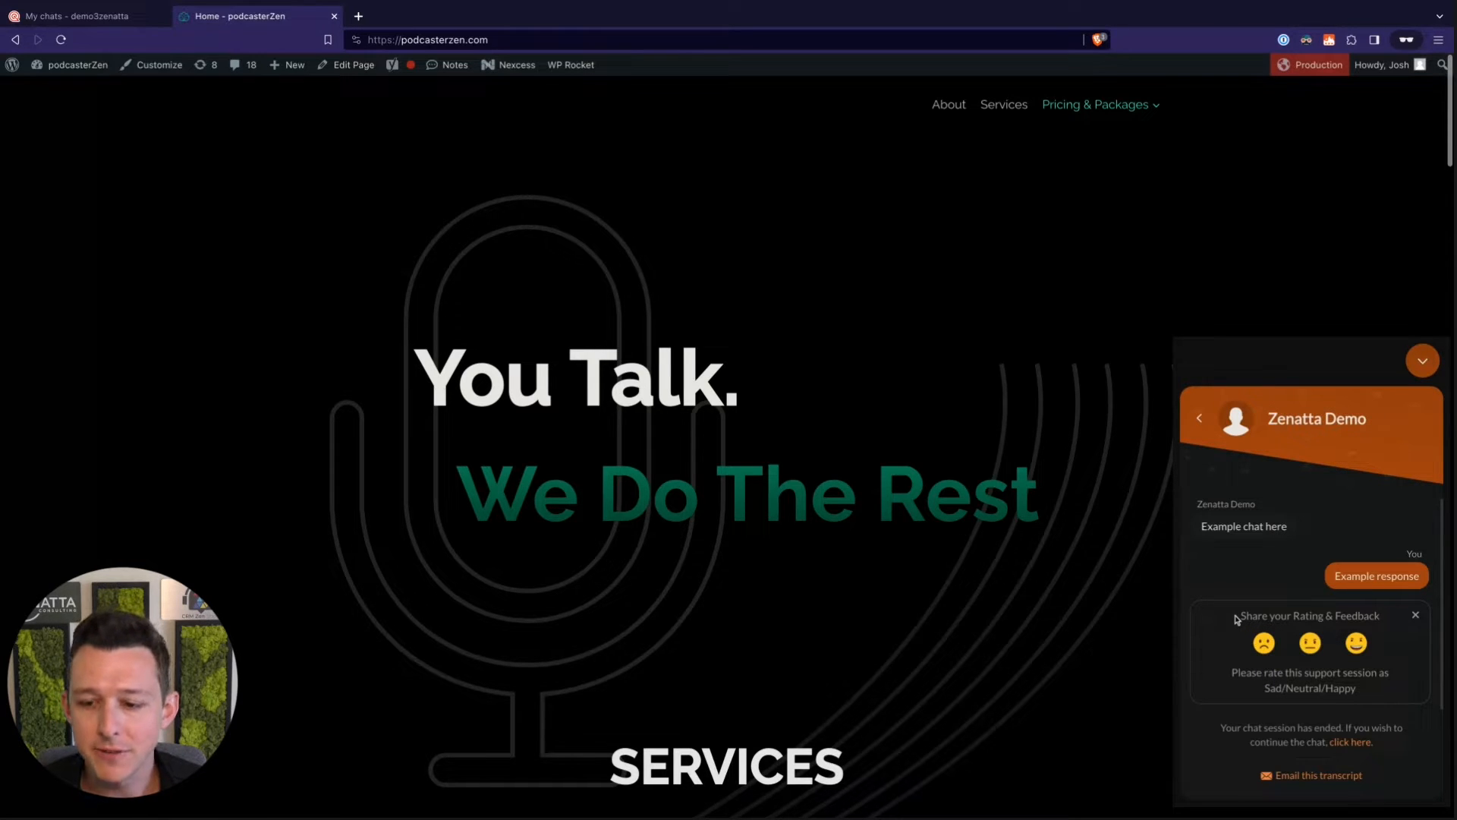
{"action": "left_click", "coordinate": [1357, 644]}
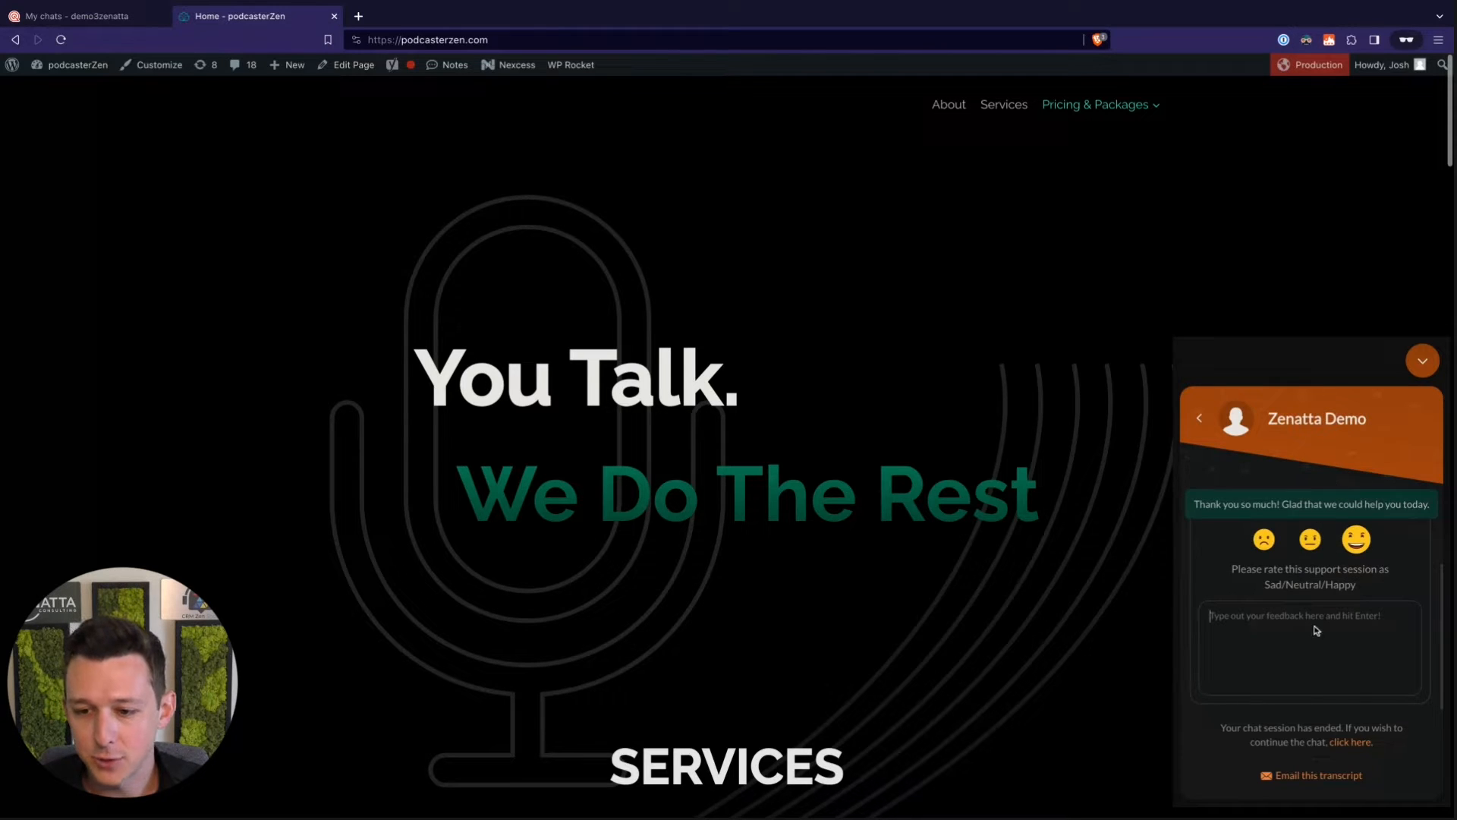
{"action": "left_click", "coordinate": [1342, 619]}
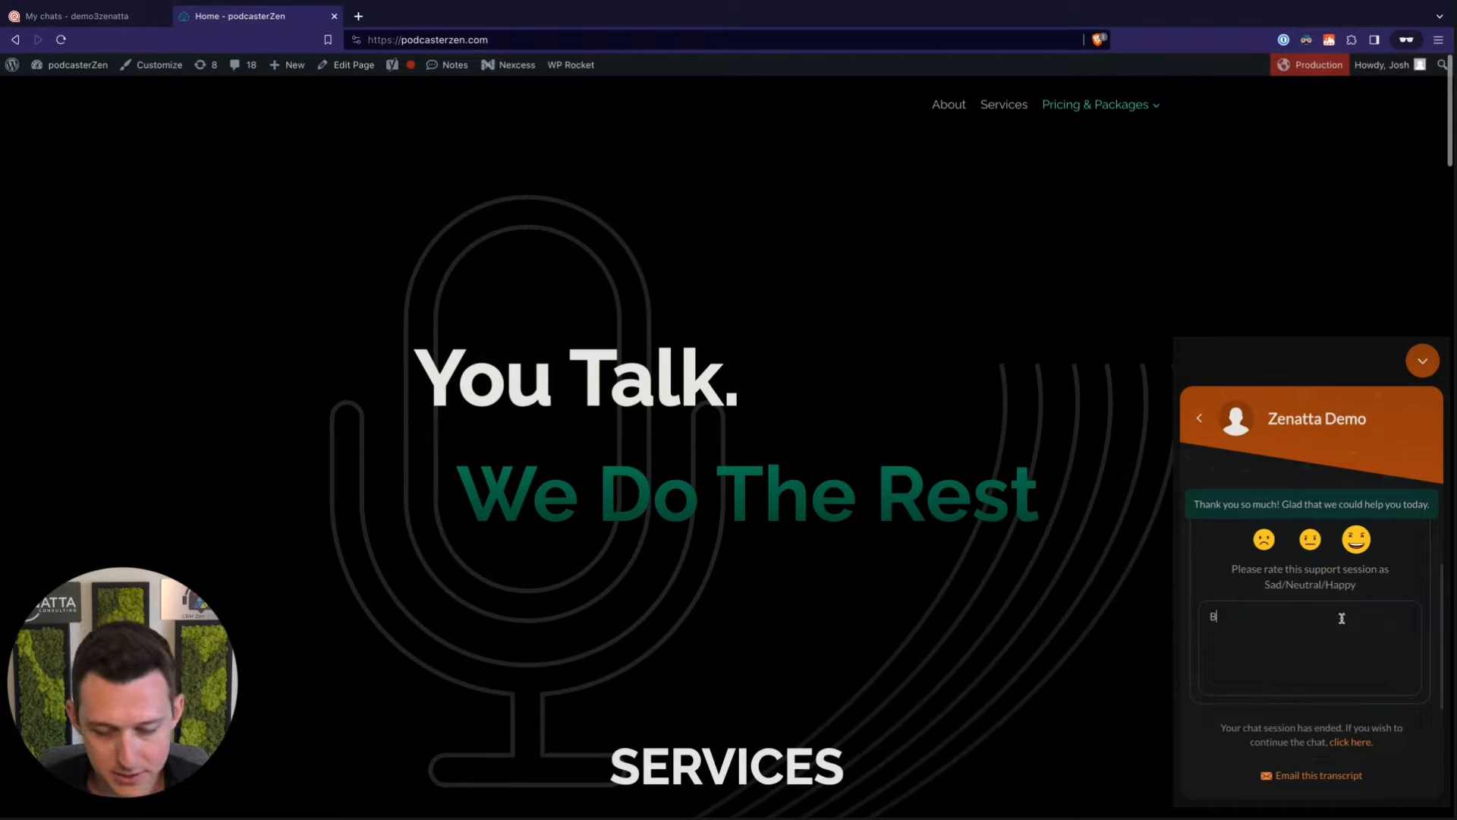
{"action": "type", "text": "Best chat ever"}
{"action": "key", "text": "Return"}
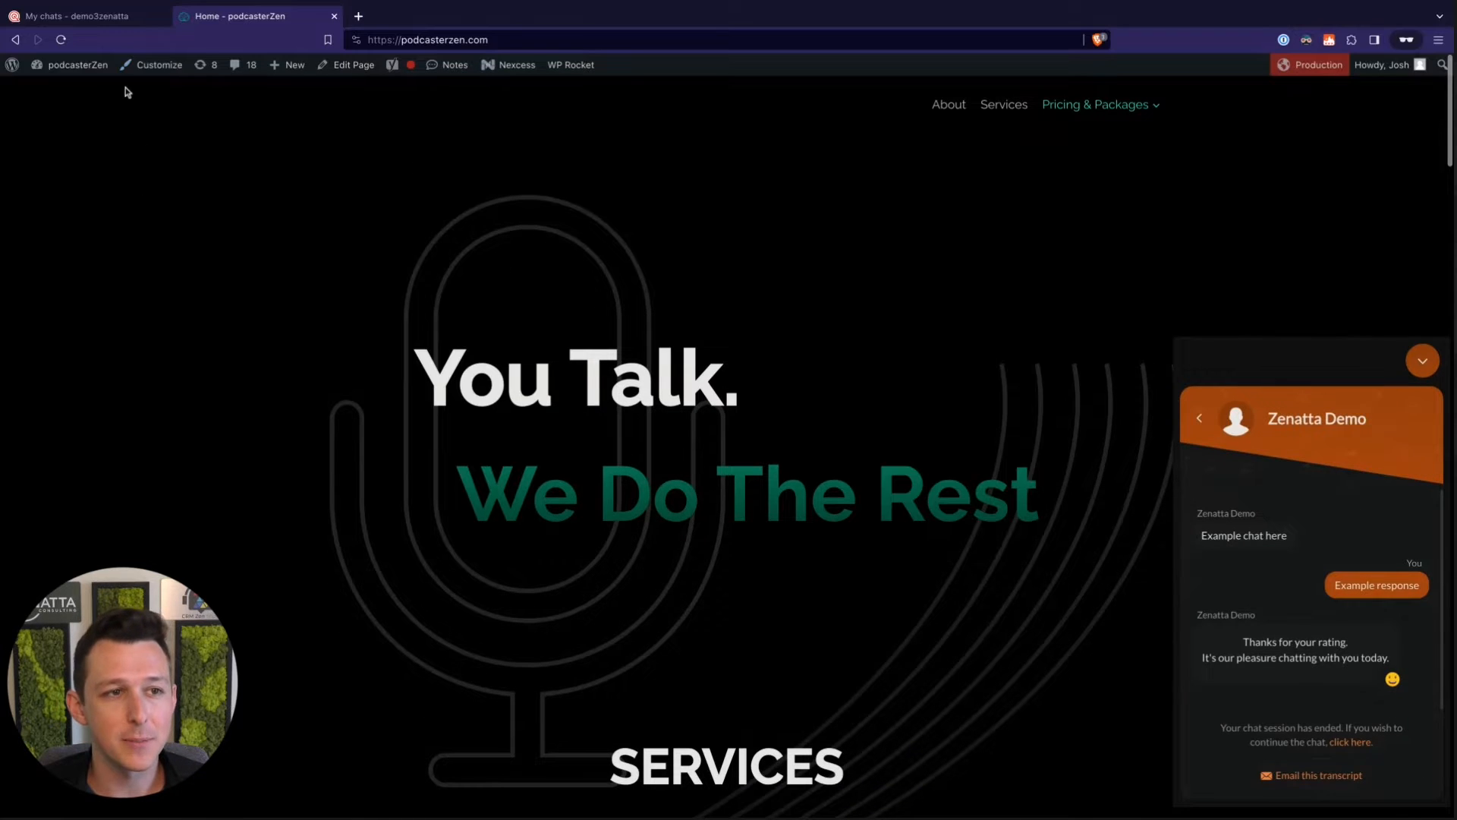
Switch back to SalesIQ to check the closed chat's feedback, and review the first visitor's profile and list filters under All visitors
{"action": "left_click", "coordinate": [132, 19]}
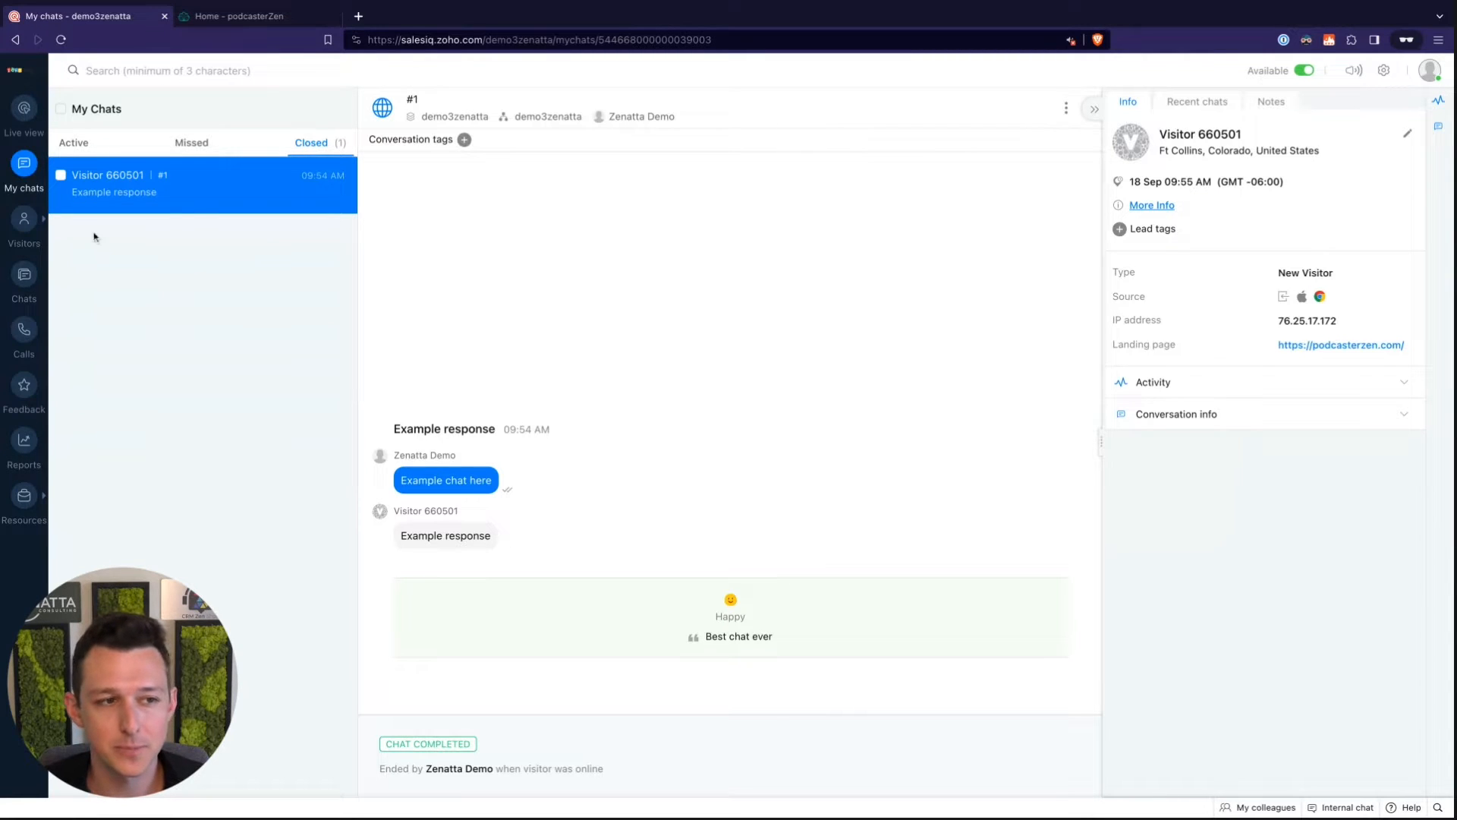
{"action": "left_click", "coordinate": [25, 219]}
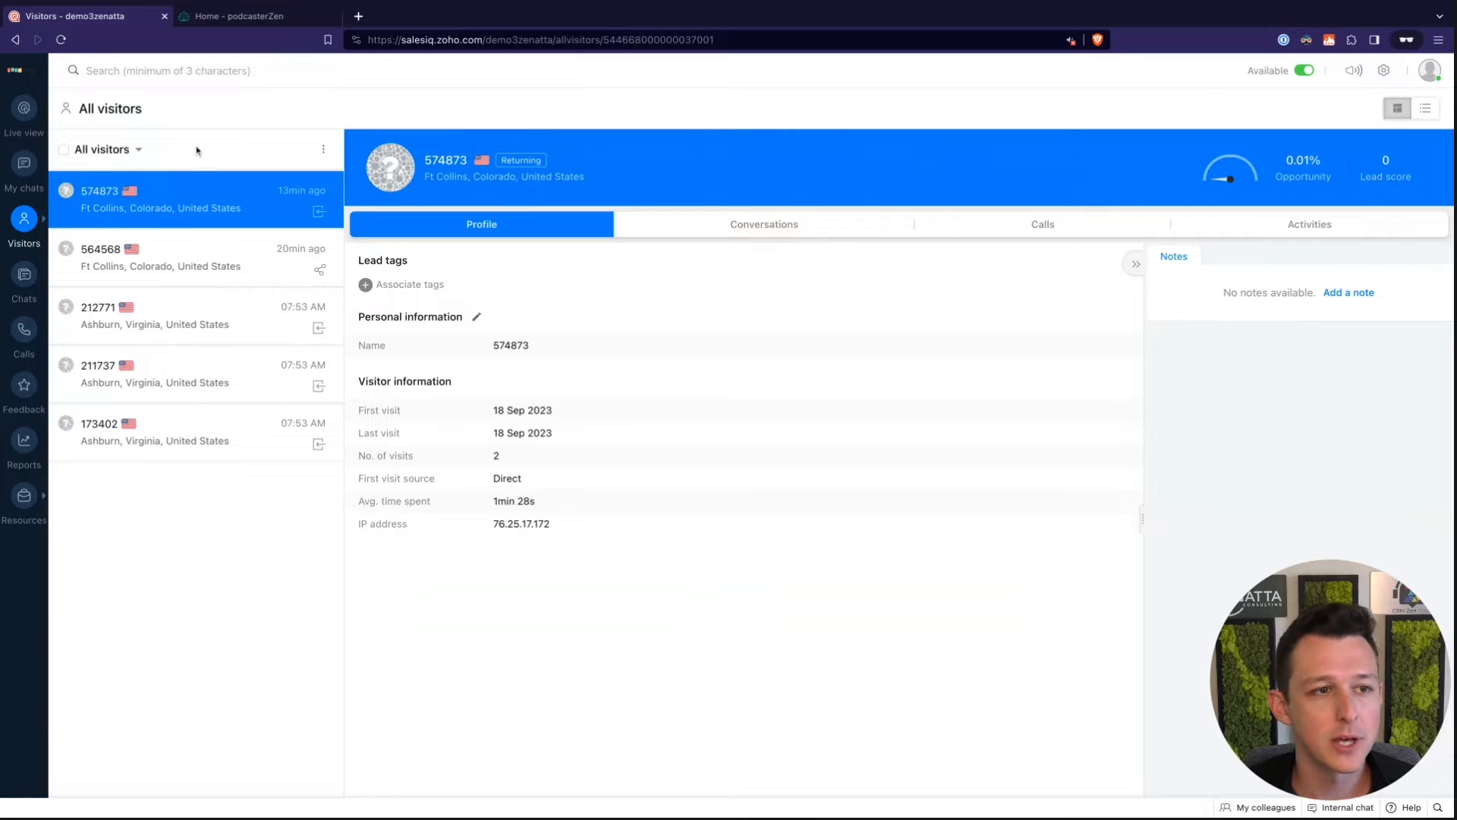
{"action": "double_click", "coordinate": [426, 159]}
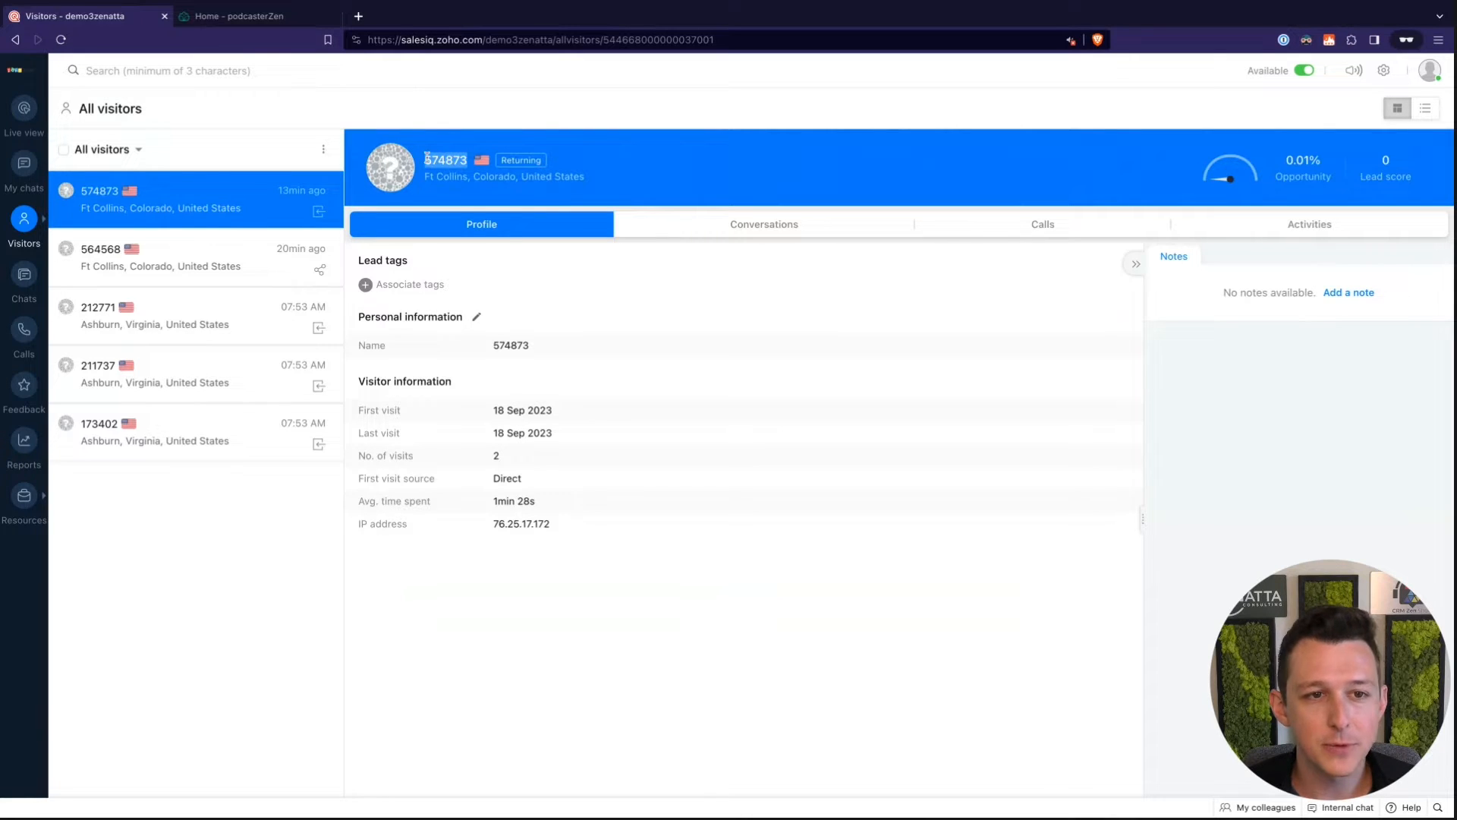
{"action": "left_click", "coordinate": [694, 139]}
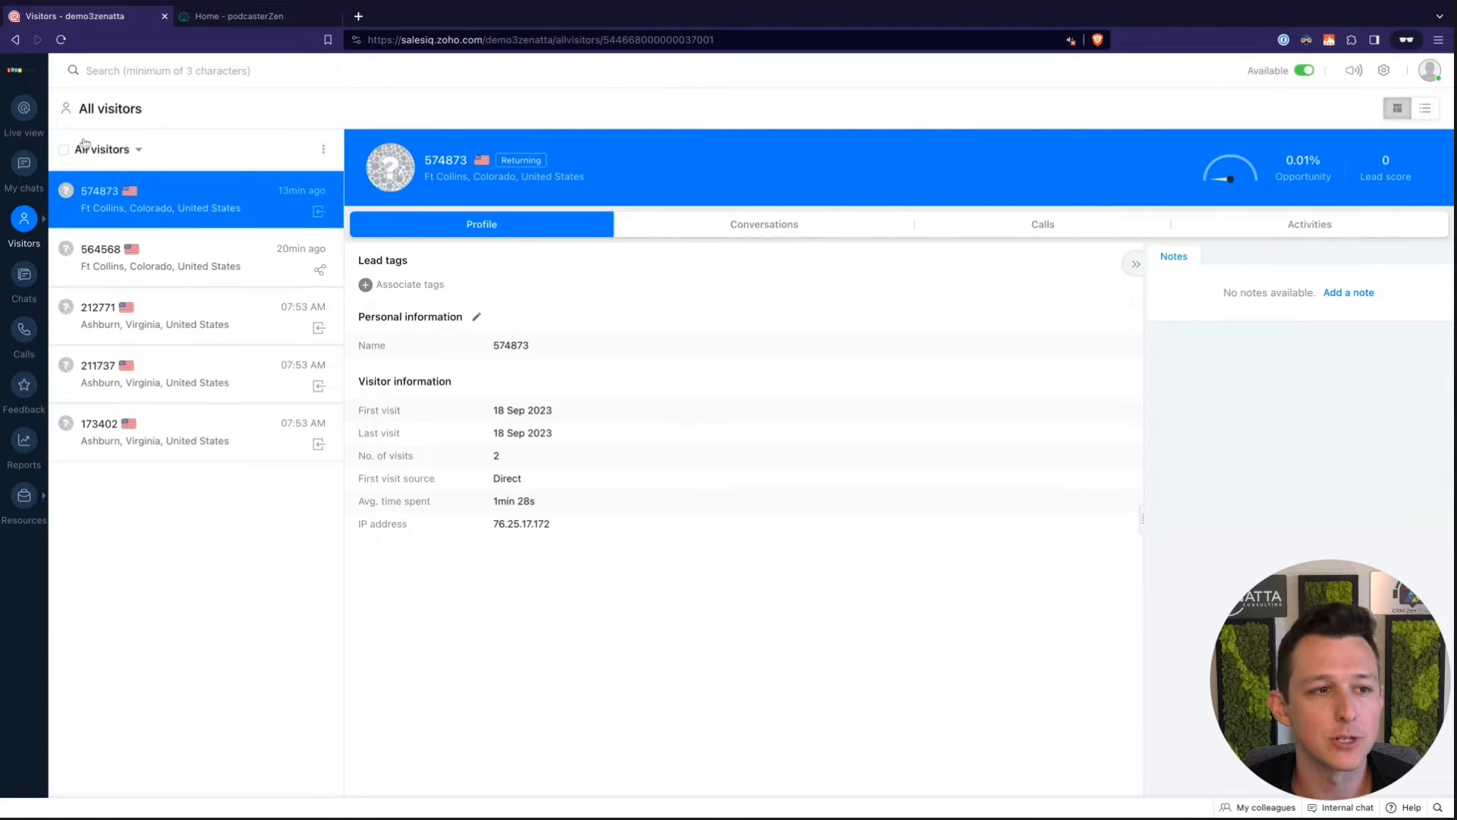
{"action": "left_click", "coordinate": [127, 152]}
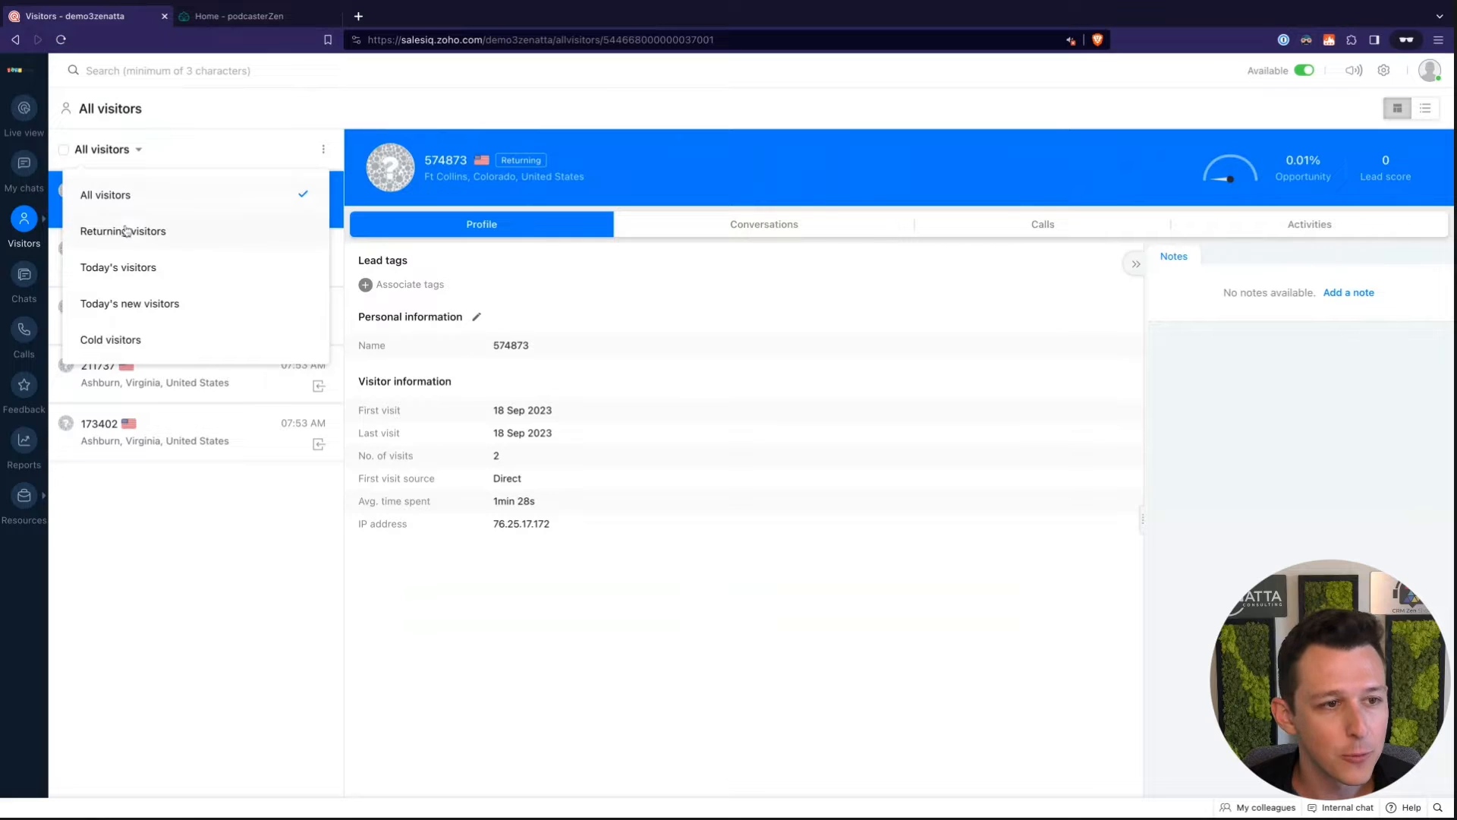
Look through the Leads and Contacts lists and return to All visitors
{"action": "mouse_move", "coordinate": [29, 225]}
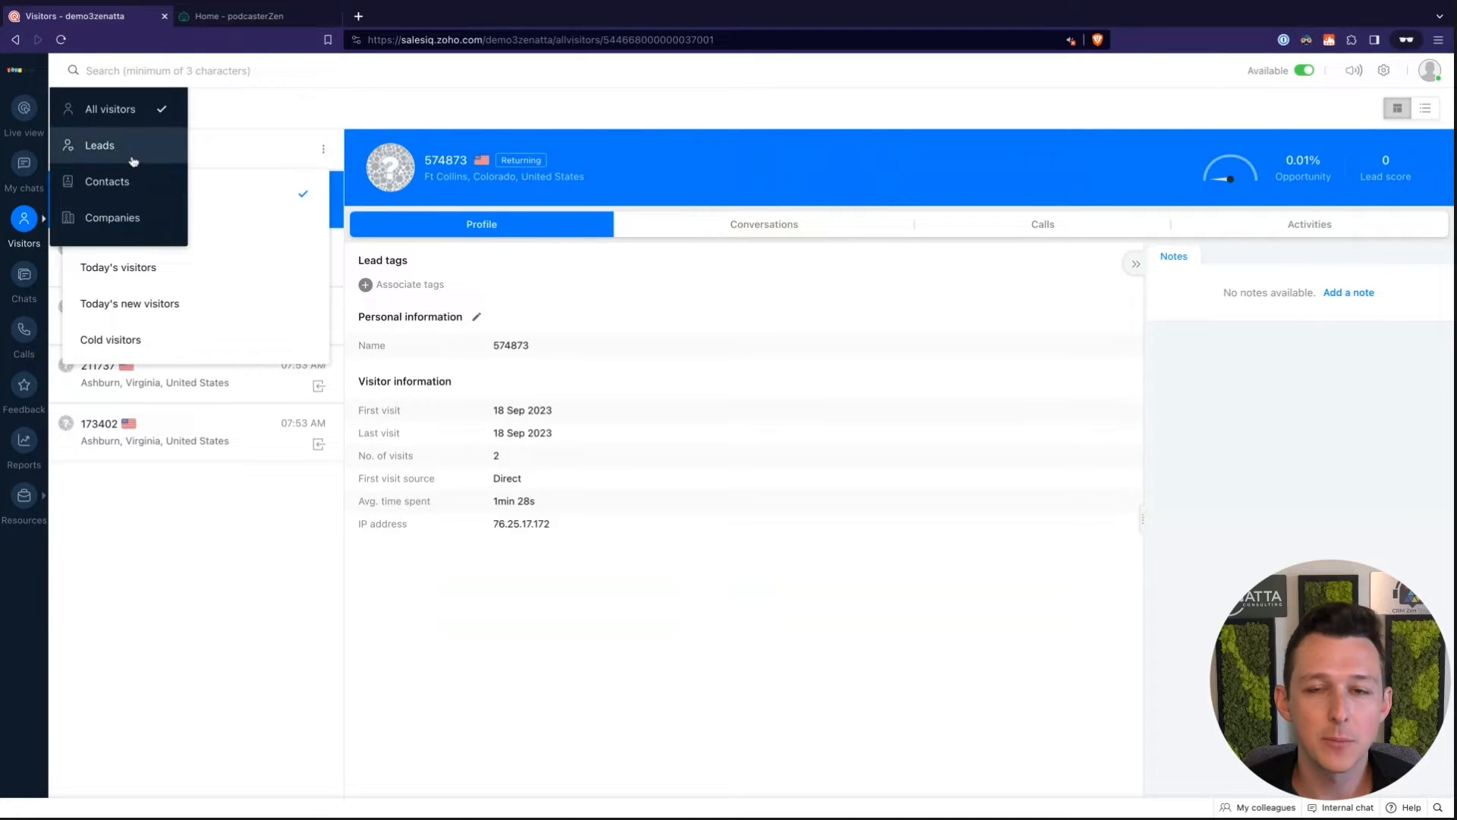
{"action": "left_click", "coordinate": [127, 156]}
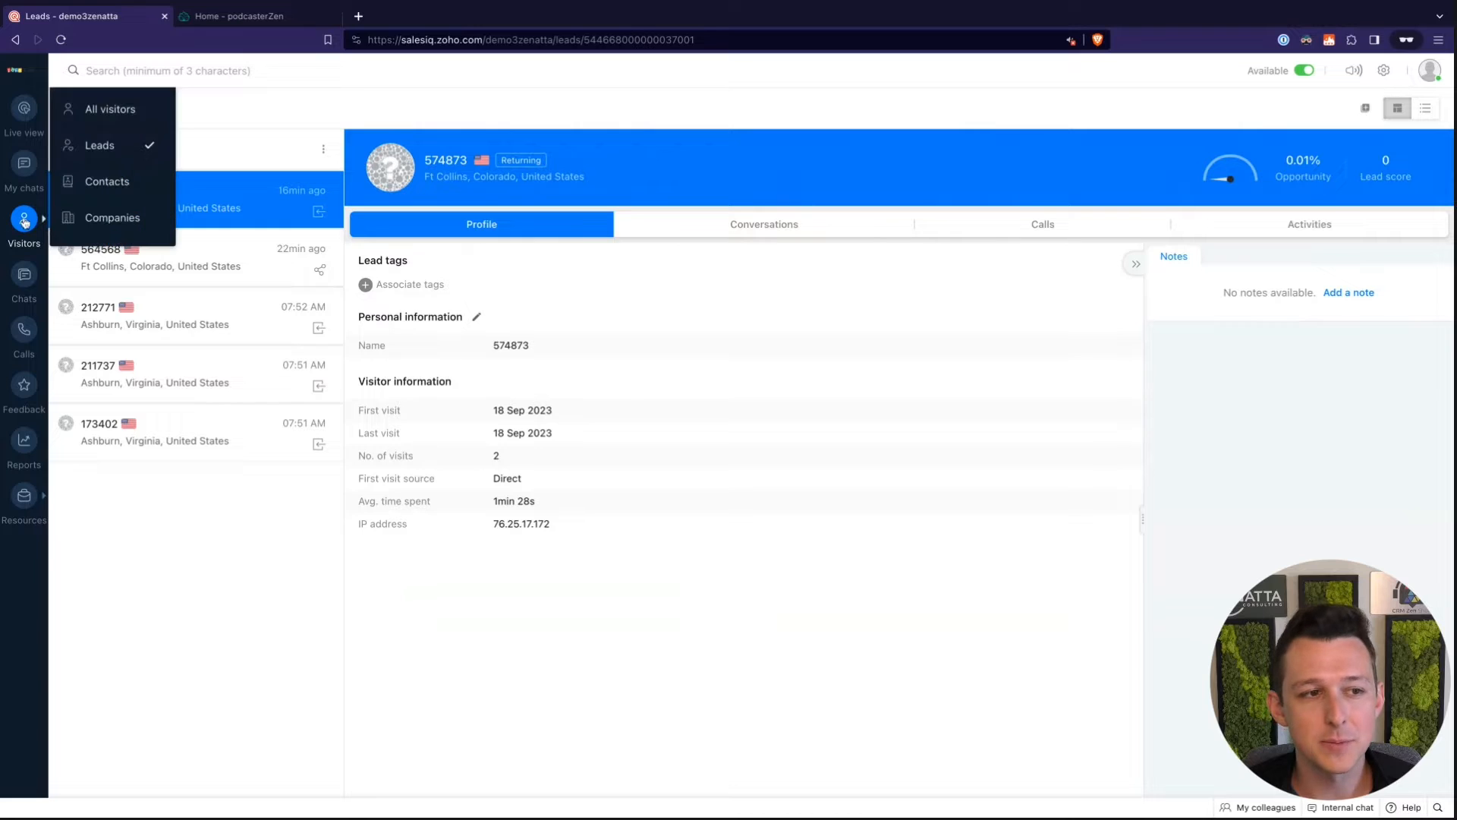
{"action": "left_click", "coordinate": [133, 188]}
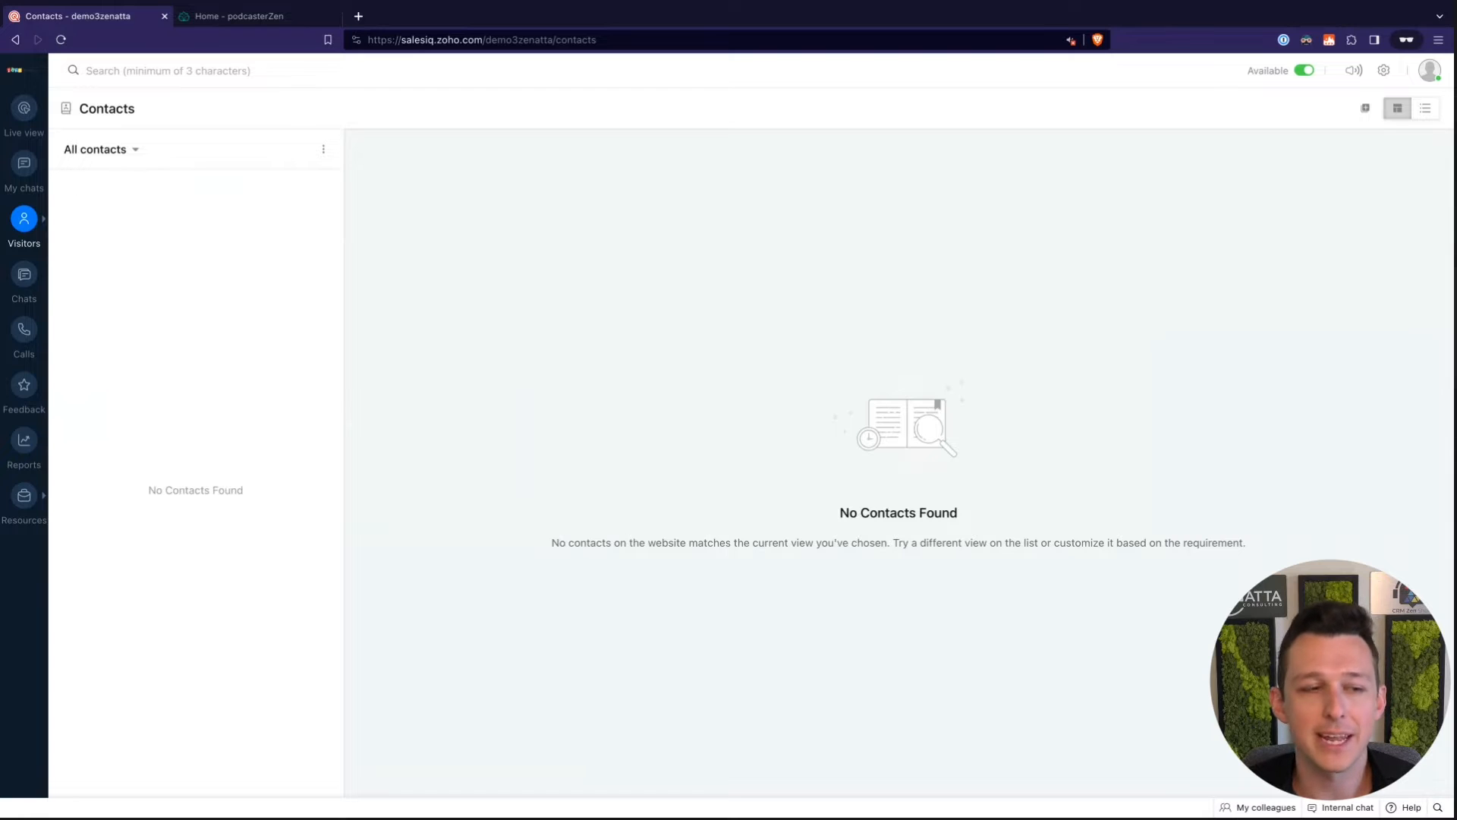
{"action": "mouse_move", "coordinate": [34, 231]}
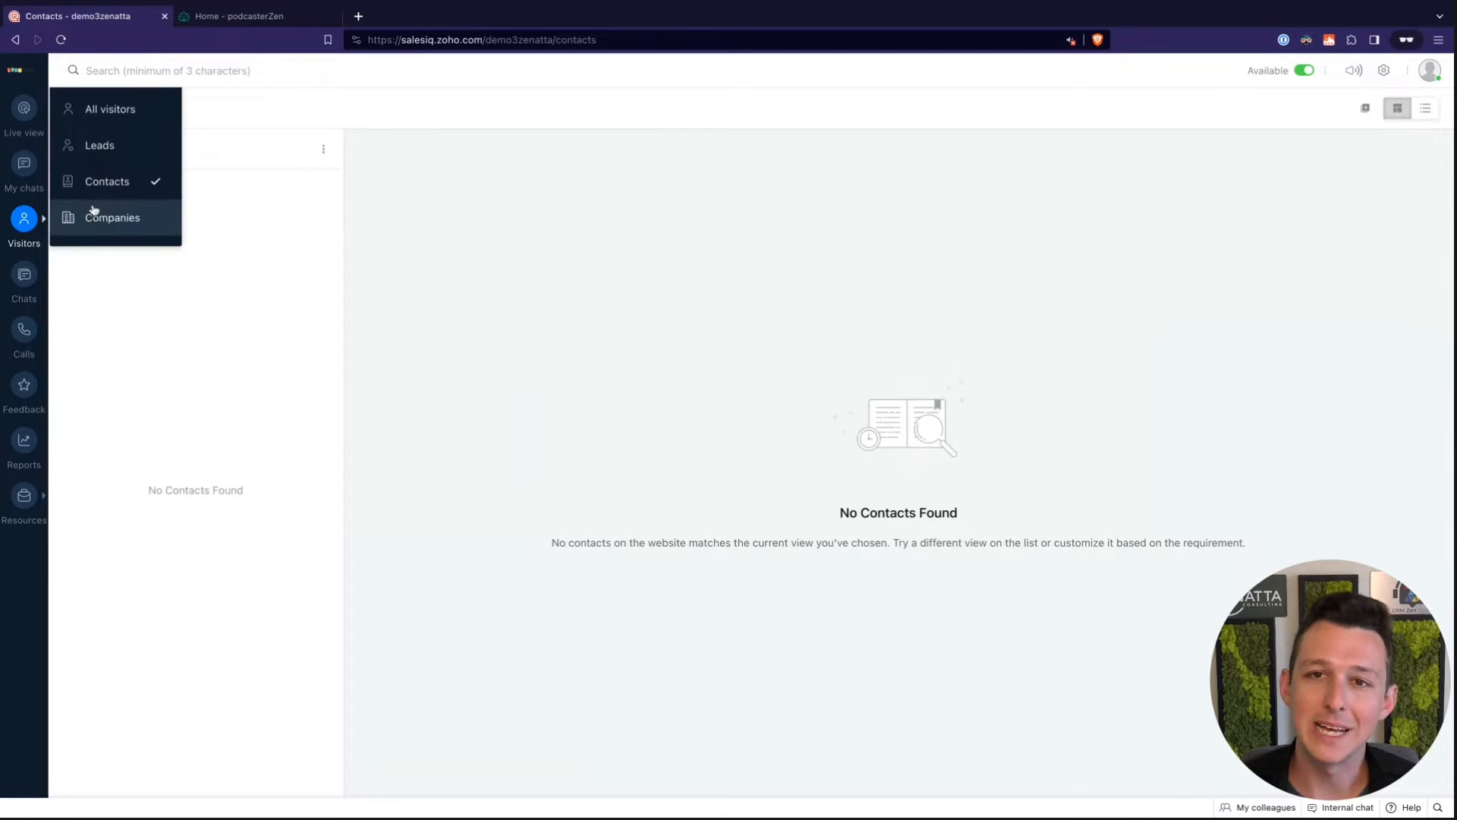
{"action": "left_click", "coordinate": [131, 115]}
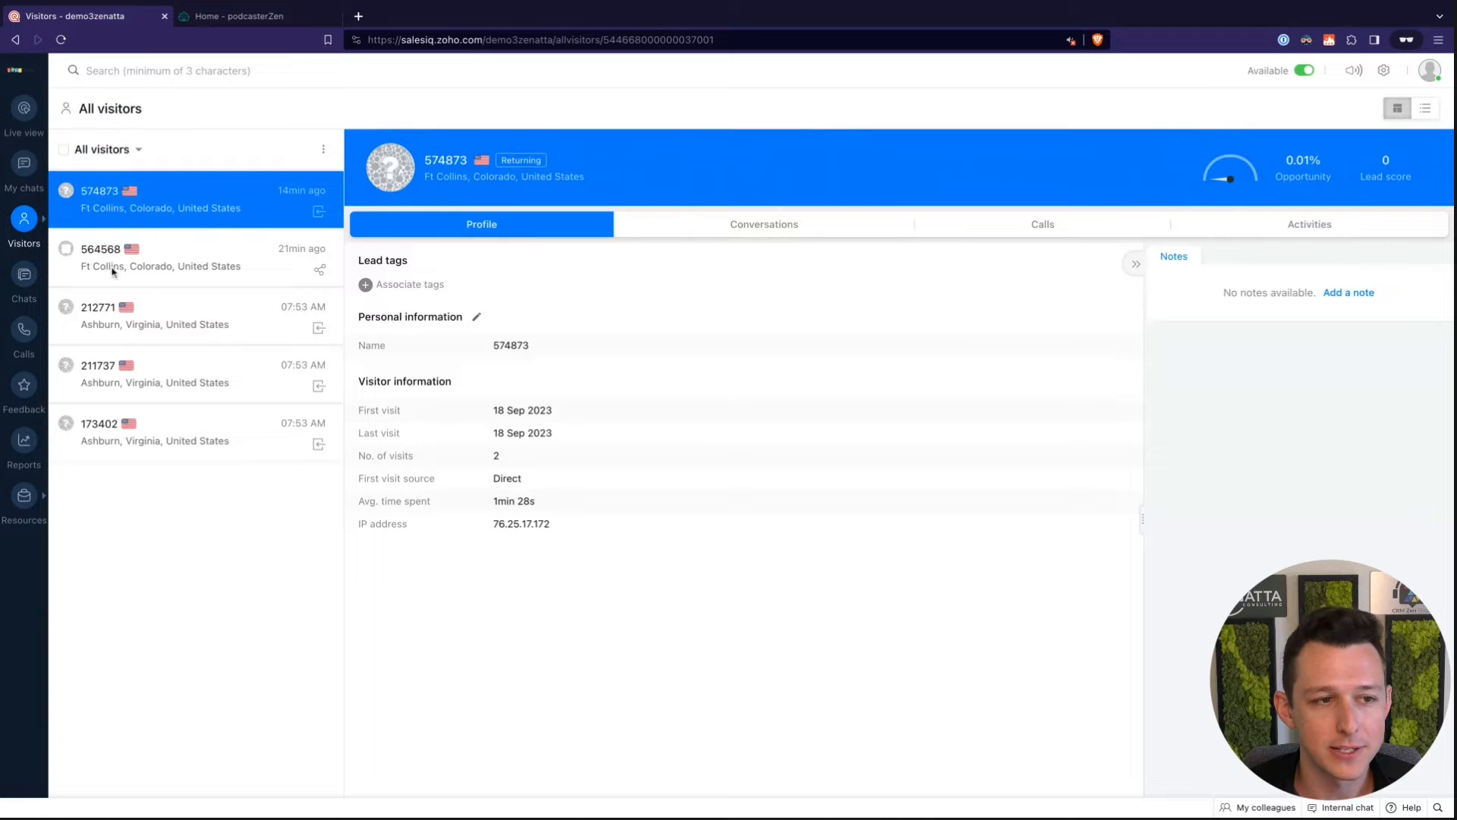
Open the overall Chats section, view the Closed chats list, and return to Active chats
{"action": "left_click", "coordinate": [23, 278]}
{"action": "left_click", "coordinate": [143, 110]}
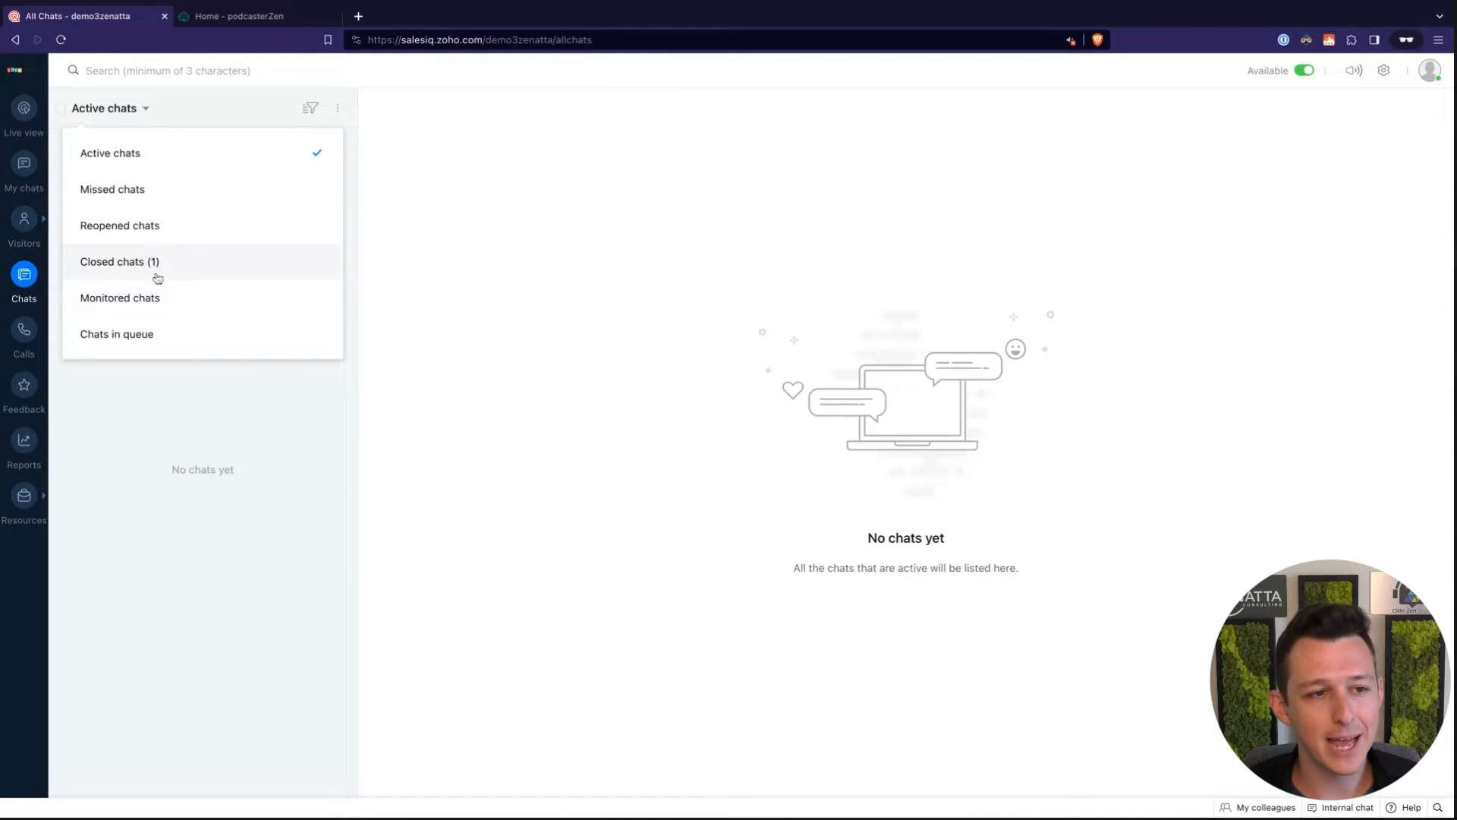
{"action": "left_click", "coordinate": [119, 262]}
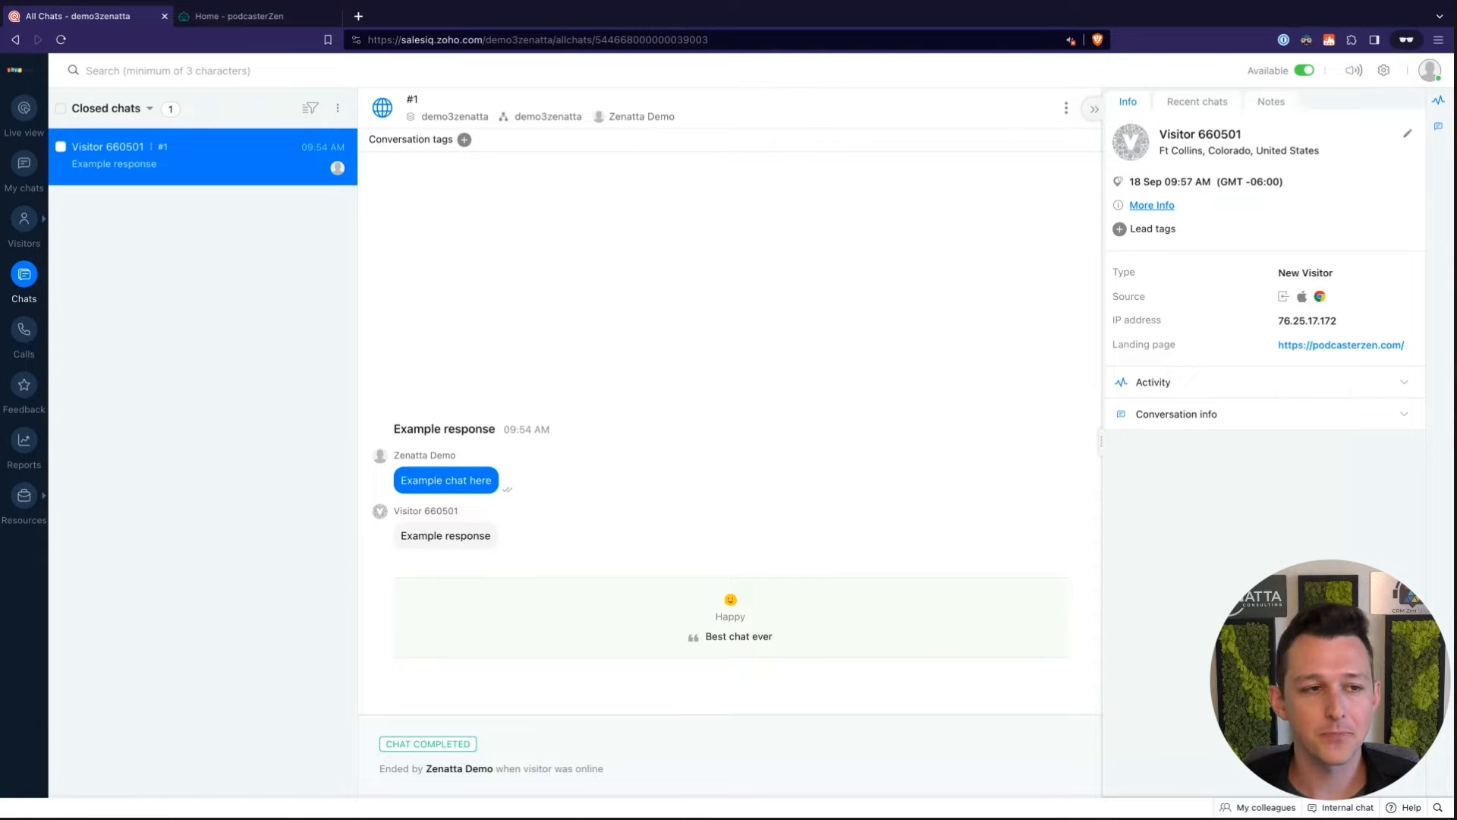
{"action": "left_click", "coordinate": [140, 107]}
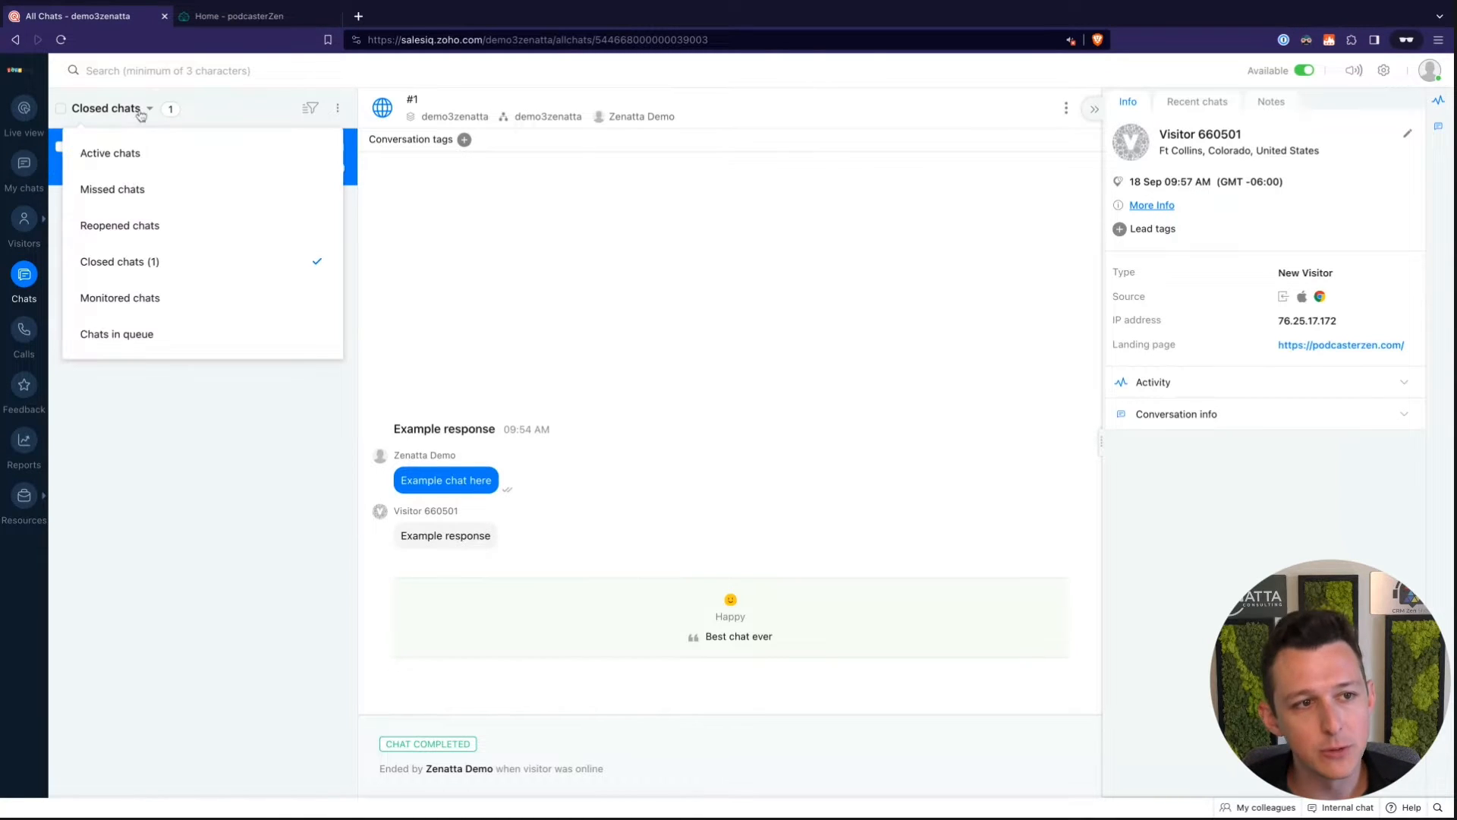
{"action": "left_click", "coordinate": [136, 170]}
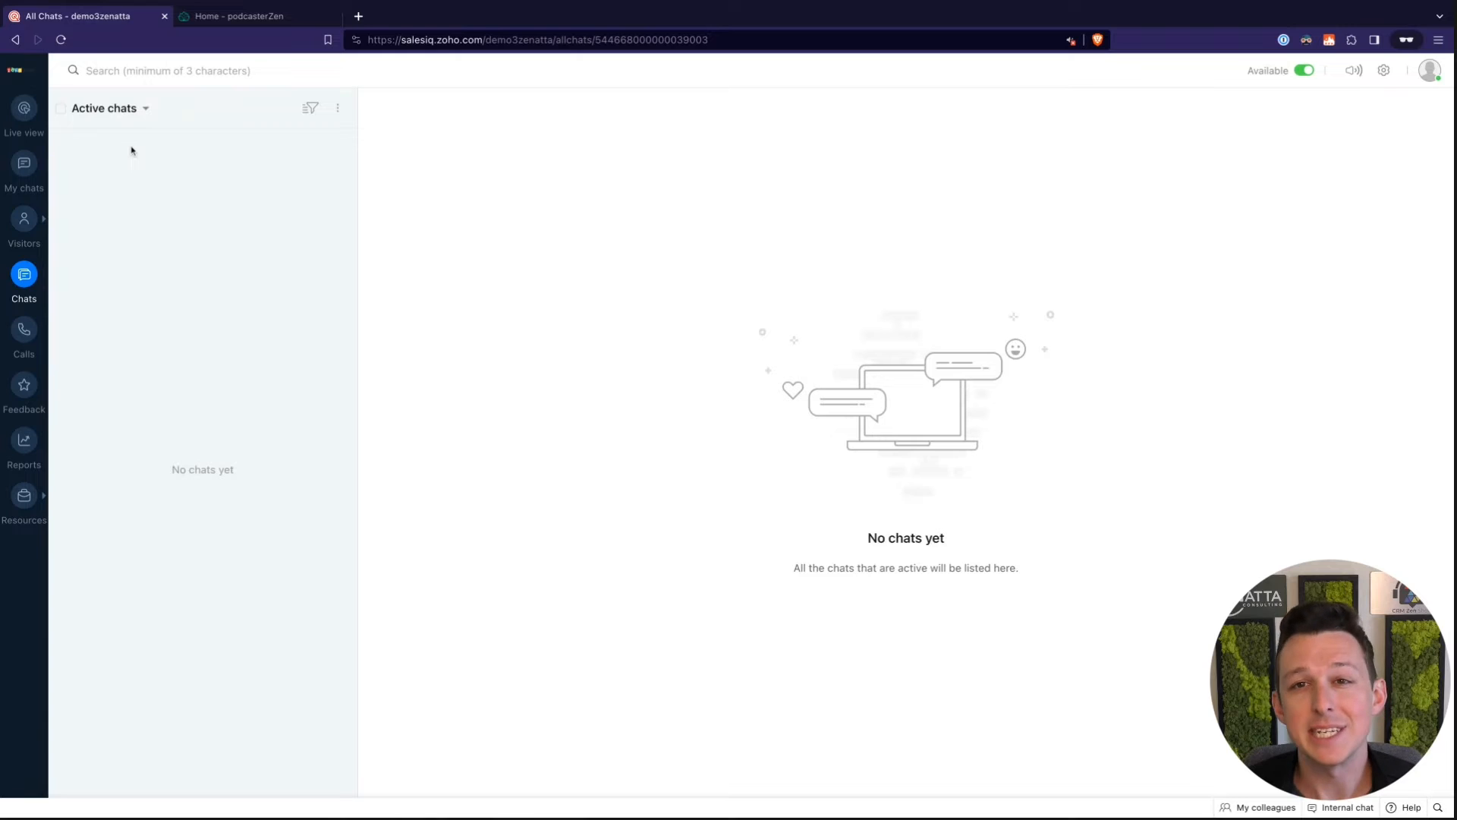
Open the Calls section and review the available call list views, keeping Call queue
{"action": "left_click", "coordinate": [24, 329]}
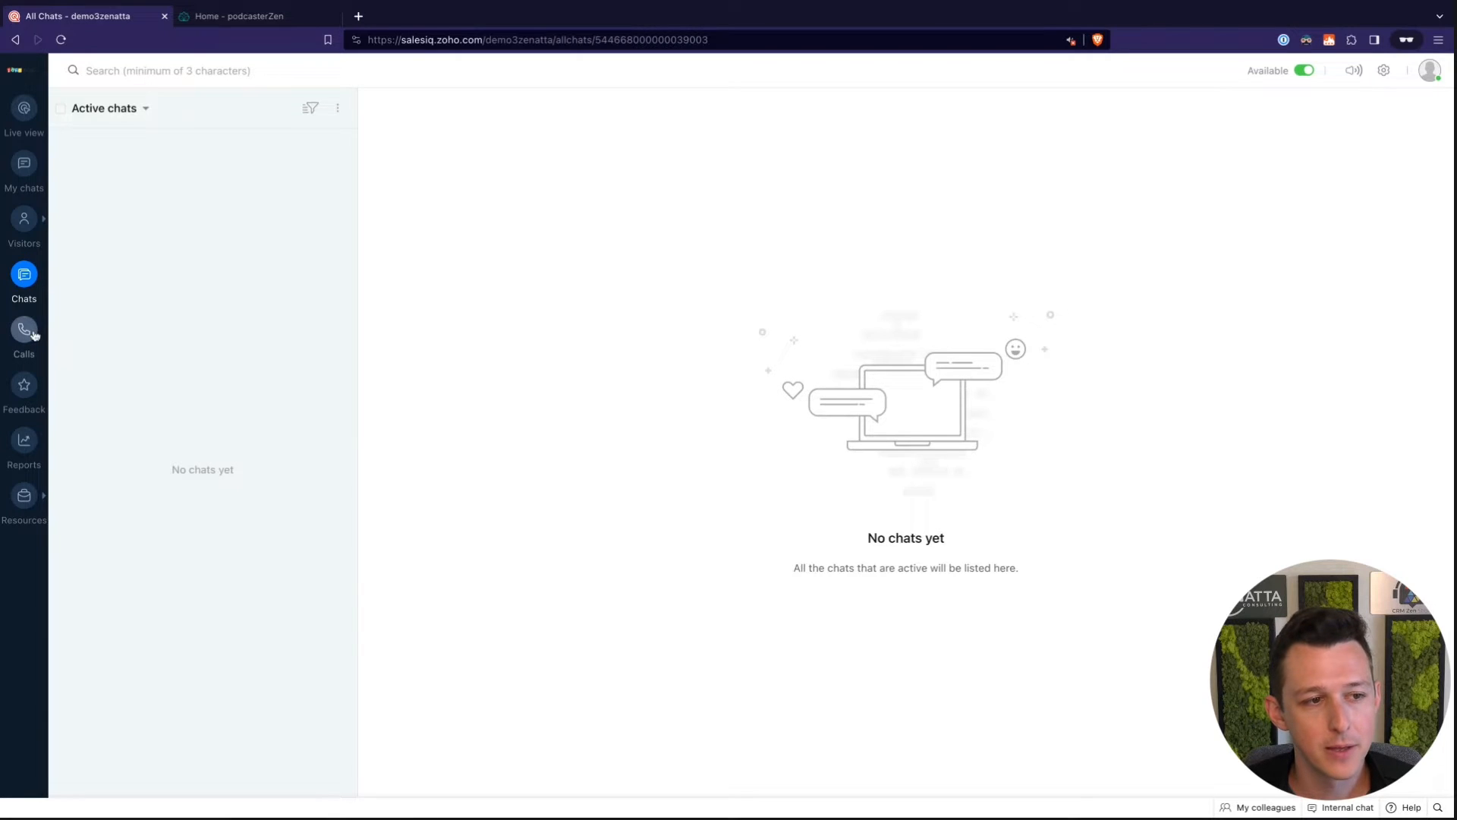
{"action": "left_click", "coordinate": [127, 109]}
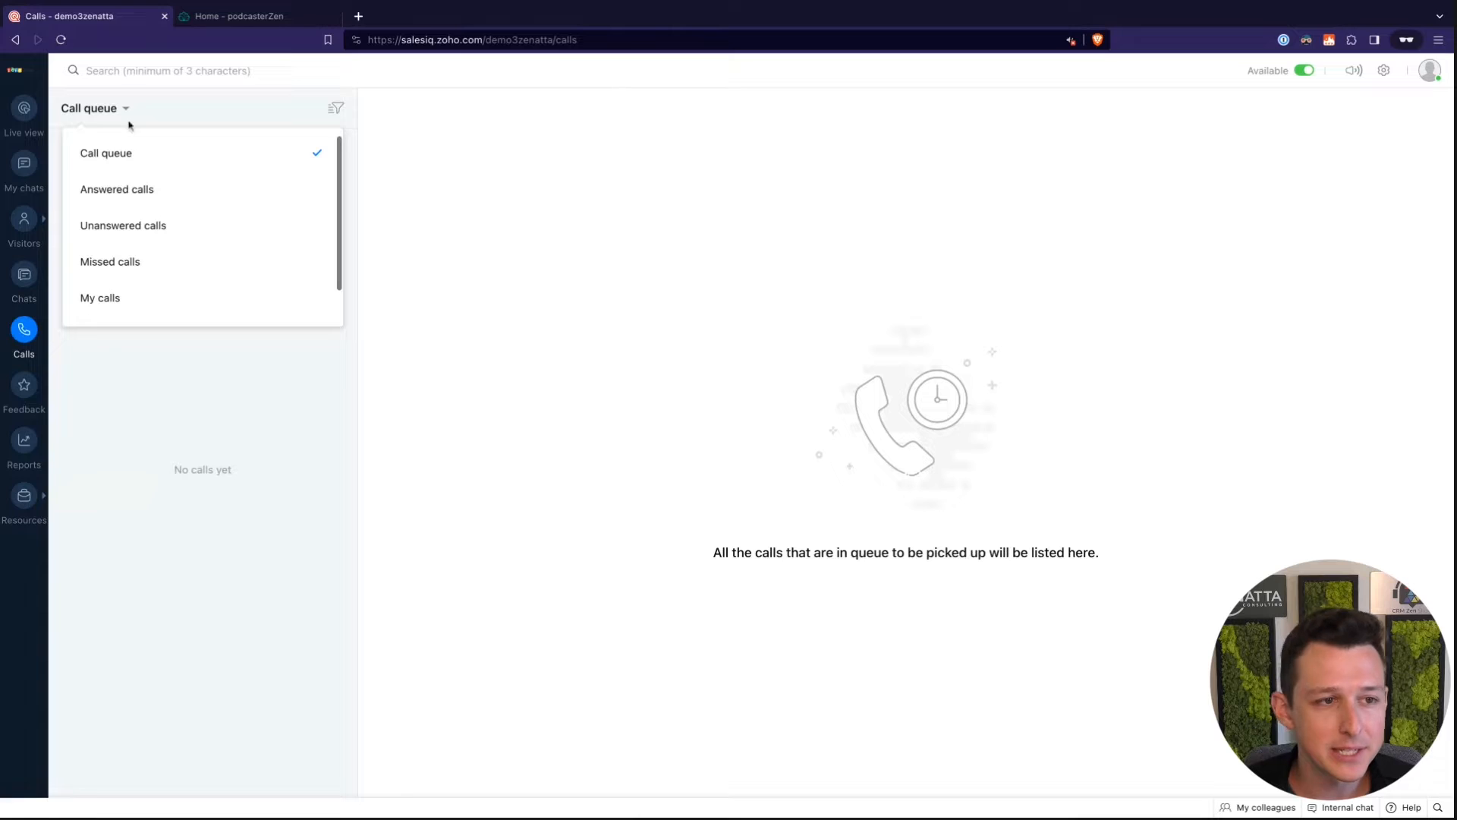
{"action": "left_click", "coordinate": [270, 449]}
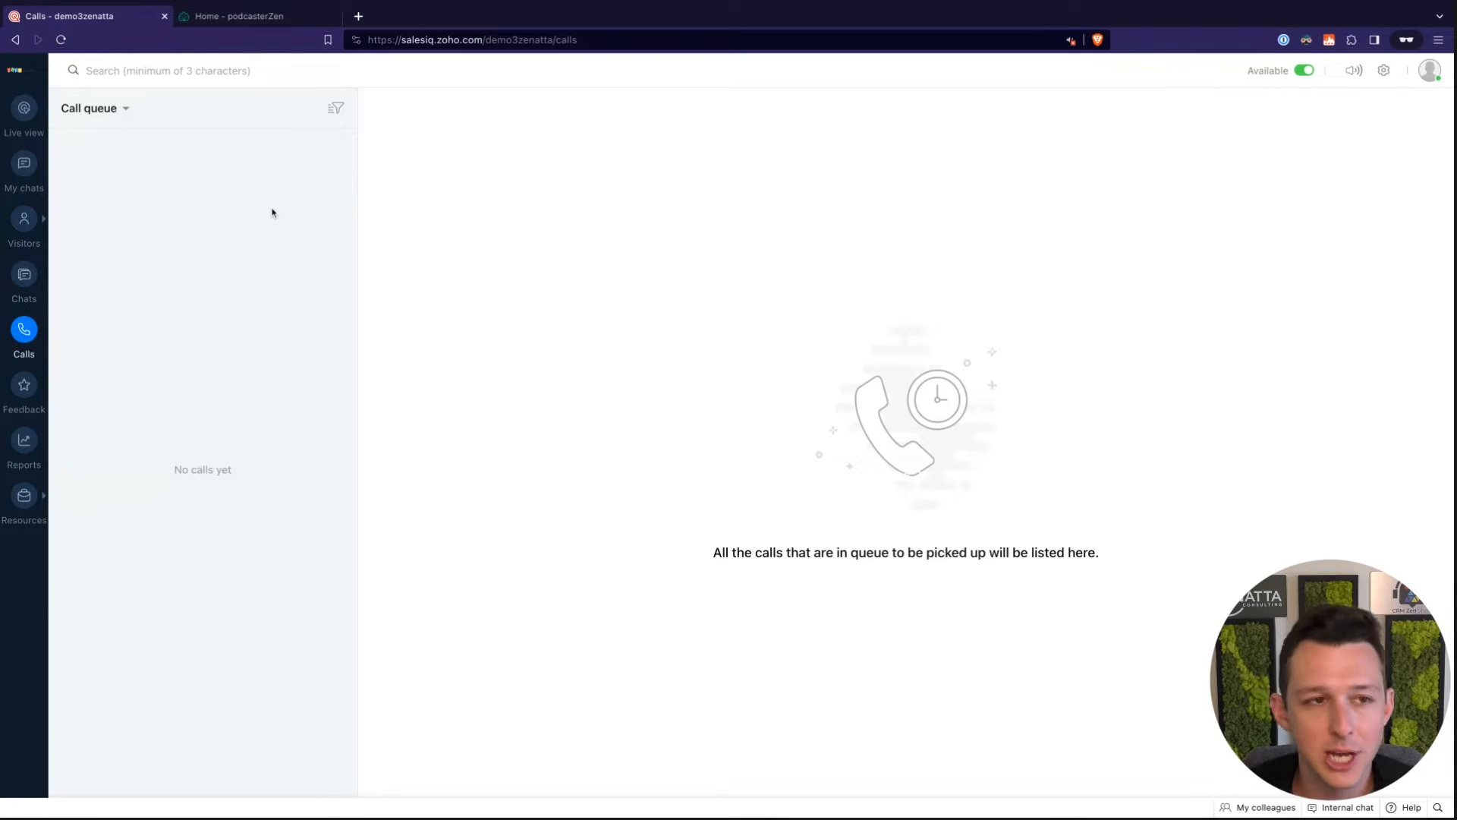
Switch to the podcasterZen website and return the chat widget to its Conversation(s) list
{"action": "left_click", "coordinate": [275, 21]}
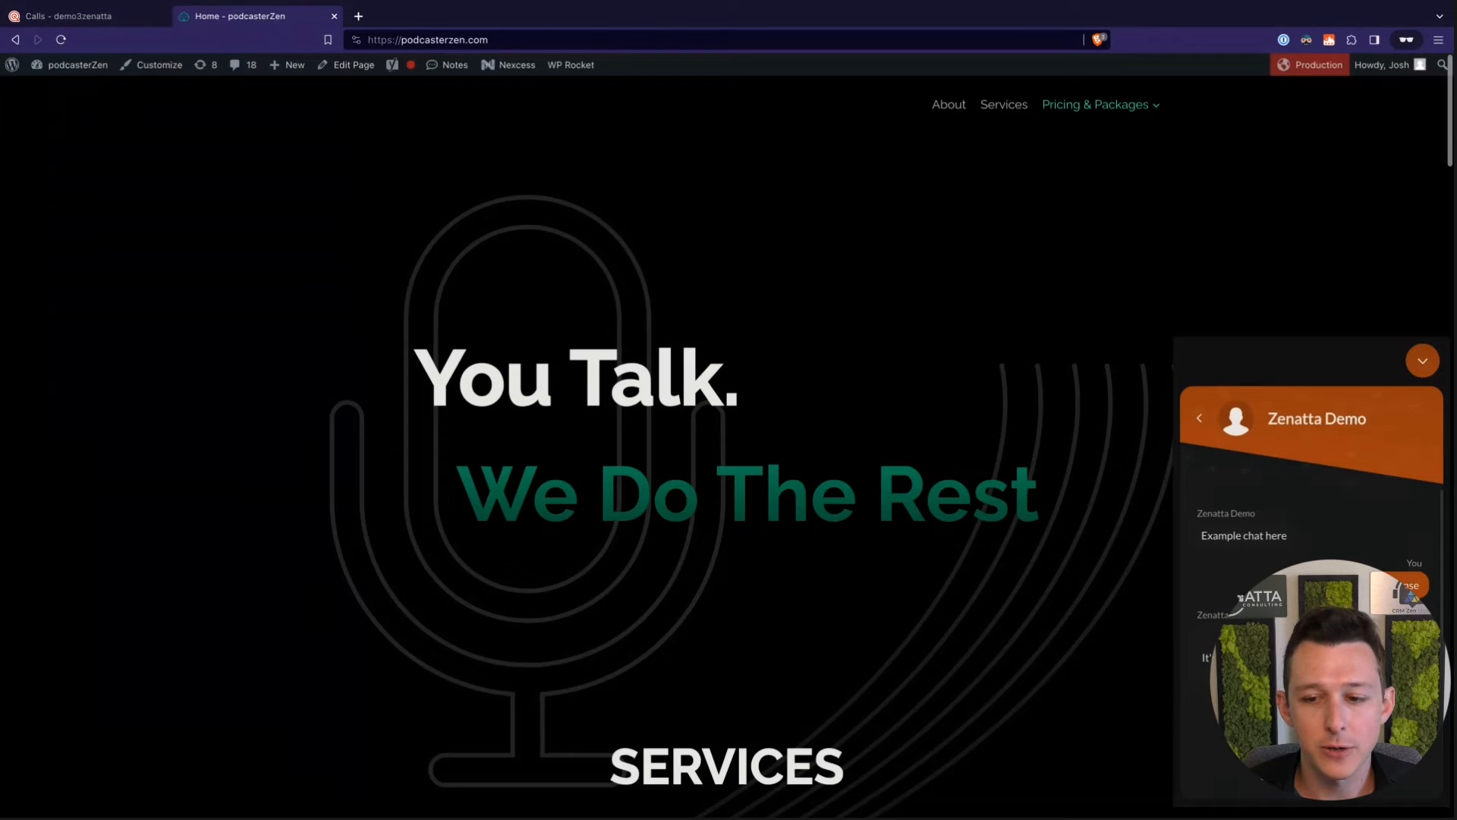
{"action": "left_click", "coordinate": [1200, 419]}
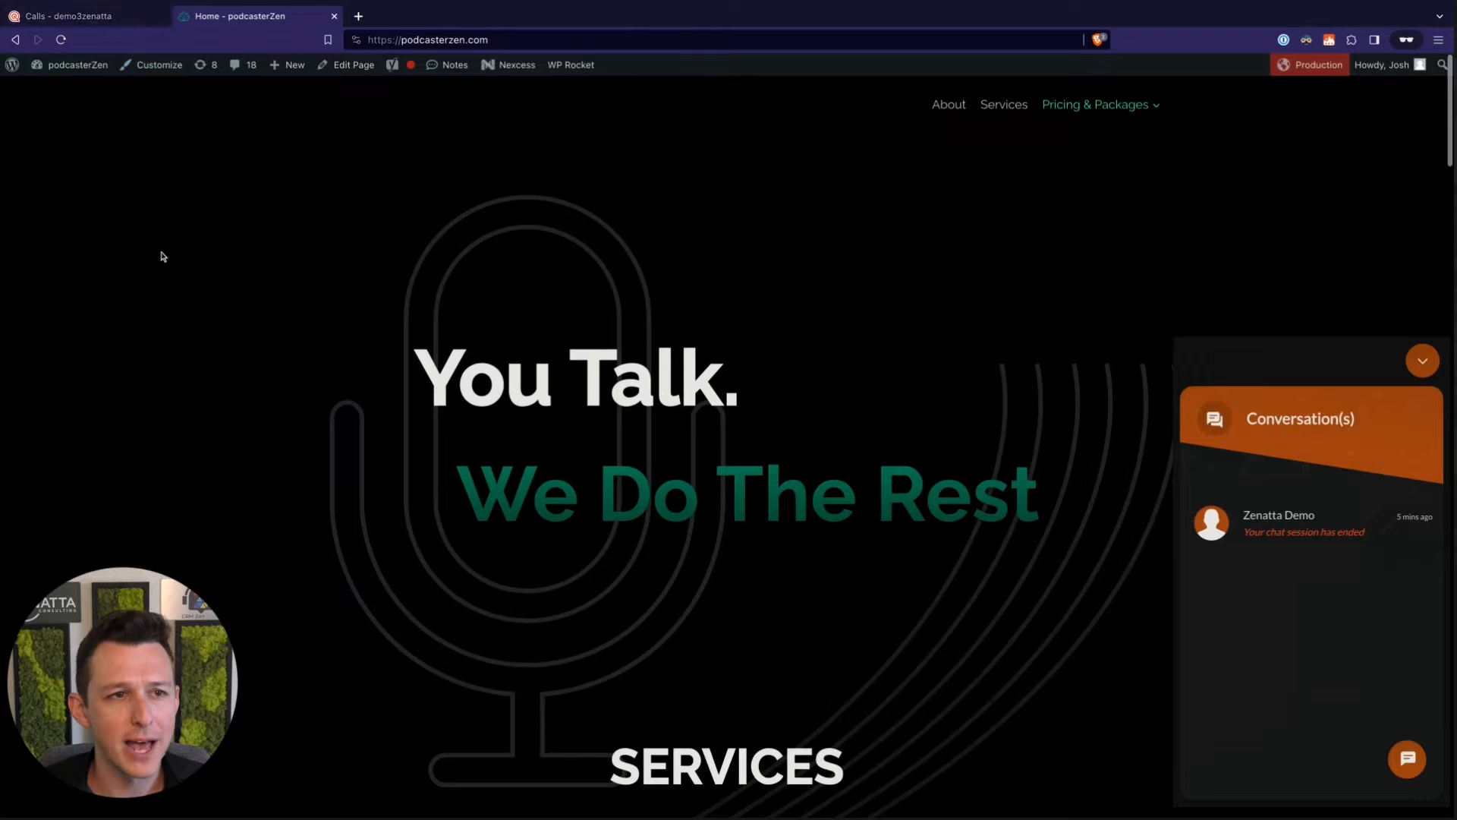
Switch back to SalesIQ and recheck the call categories offered for the call queue
{"action": "left_click", "coordinate": [129, 30]}
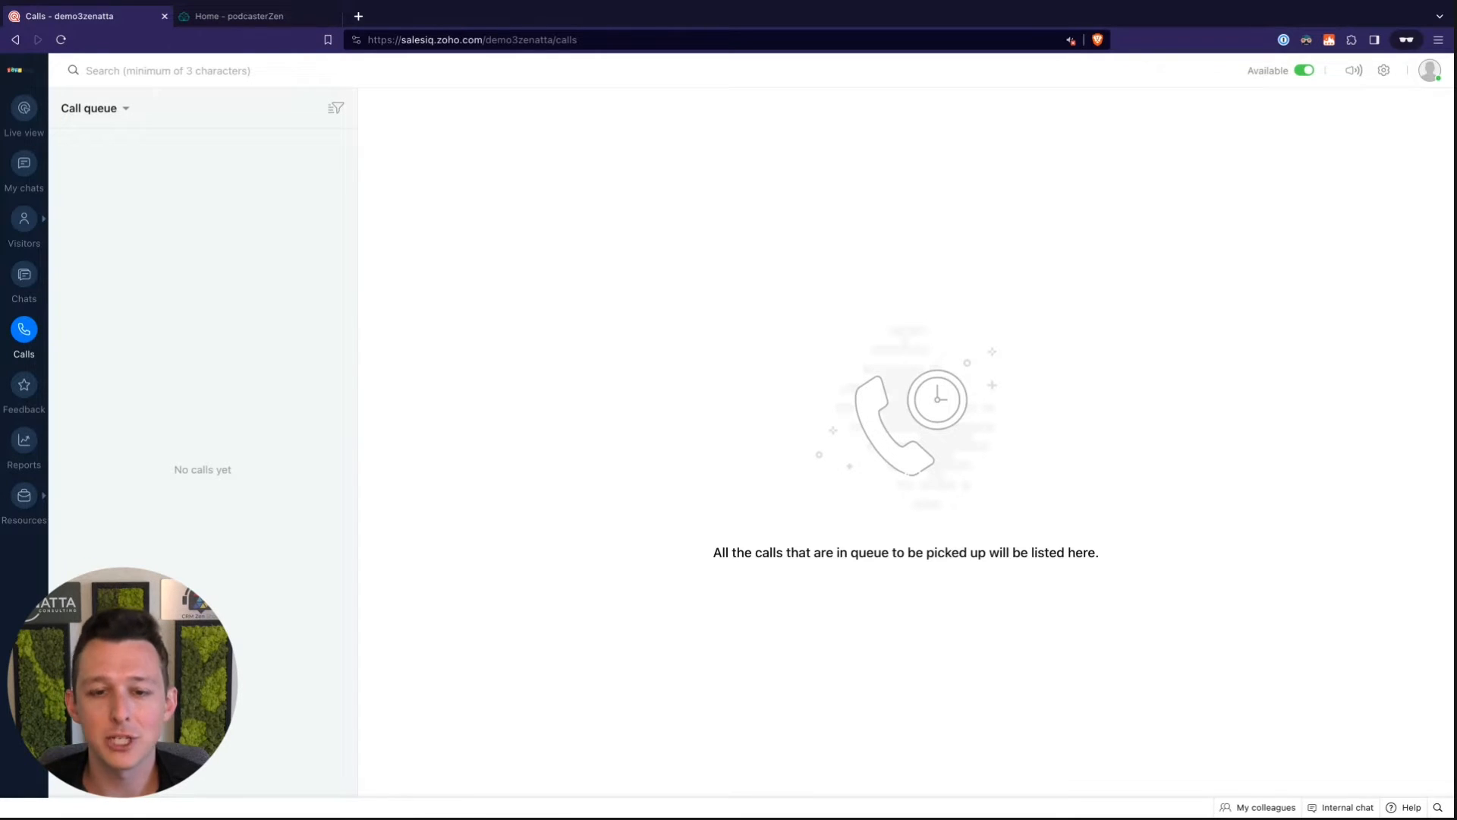
{"action": "left_click", "coordinate": [128, 111]}
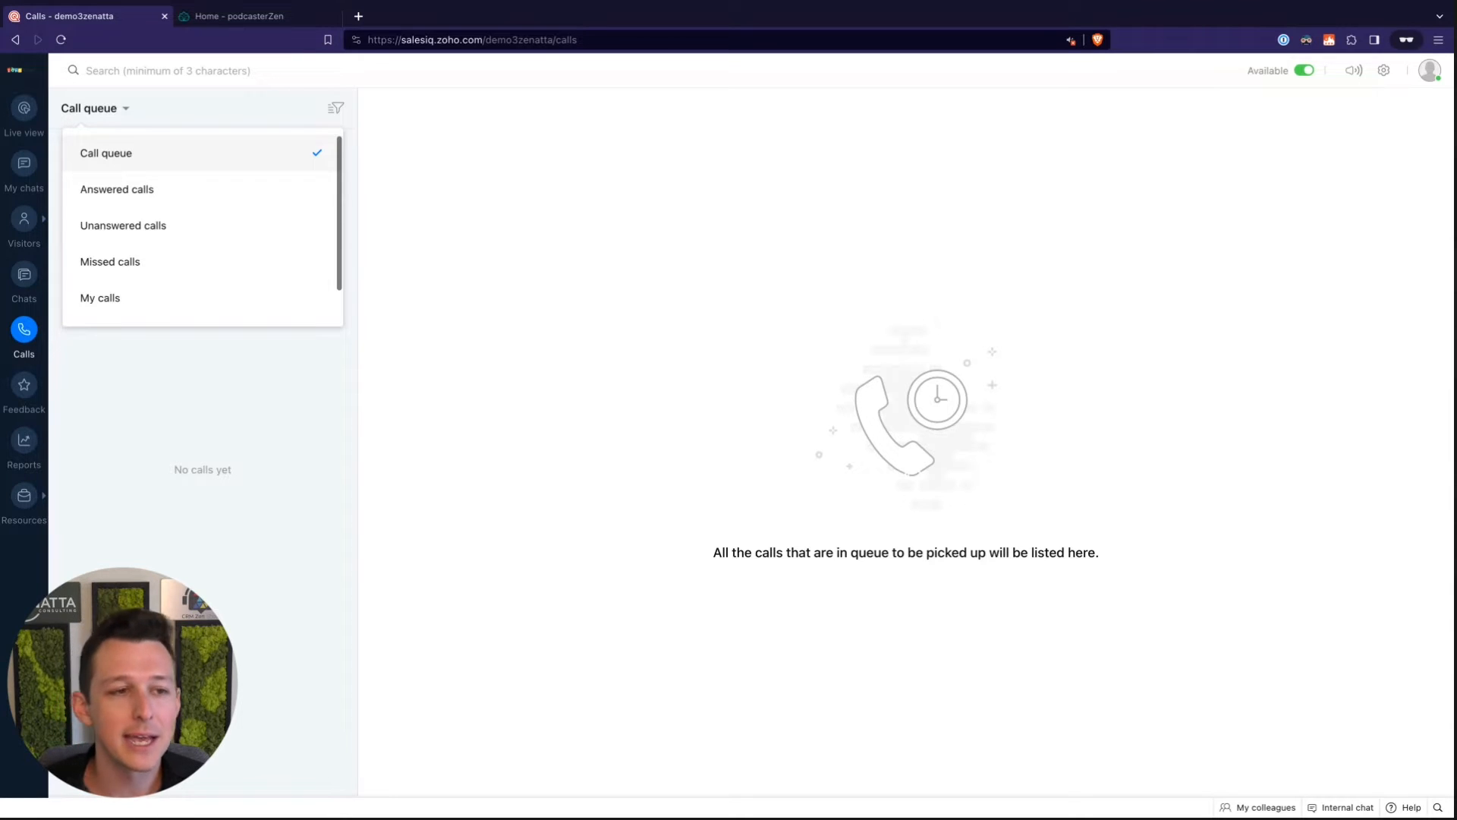
{"action": "left_click", "coordinate": [118, 393]}
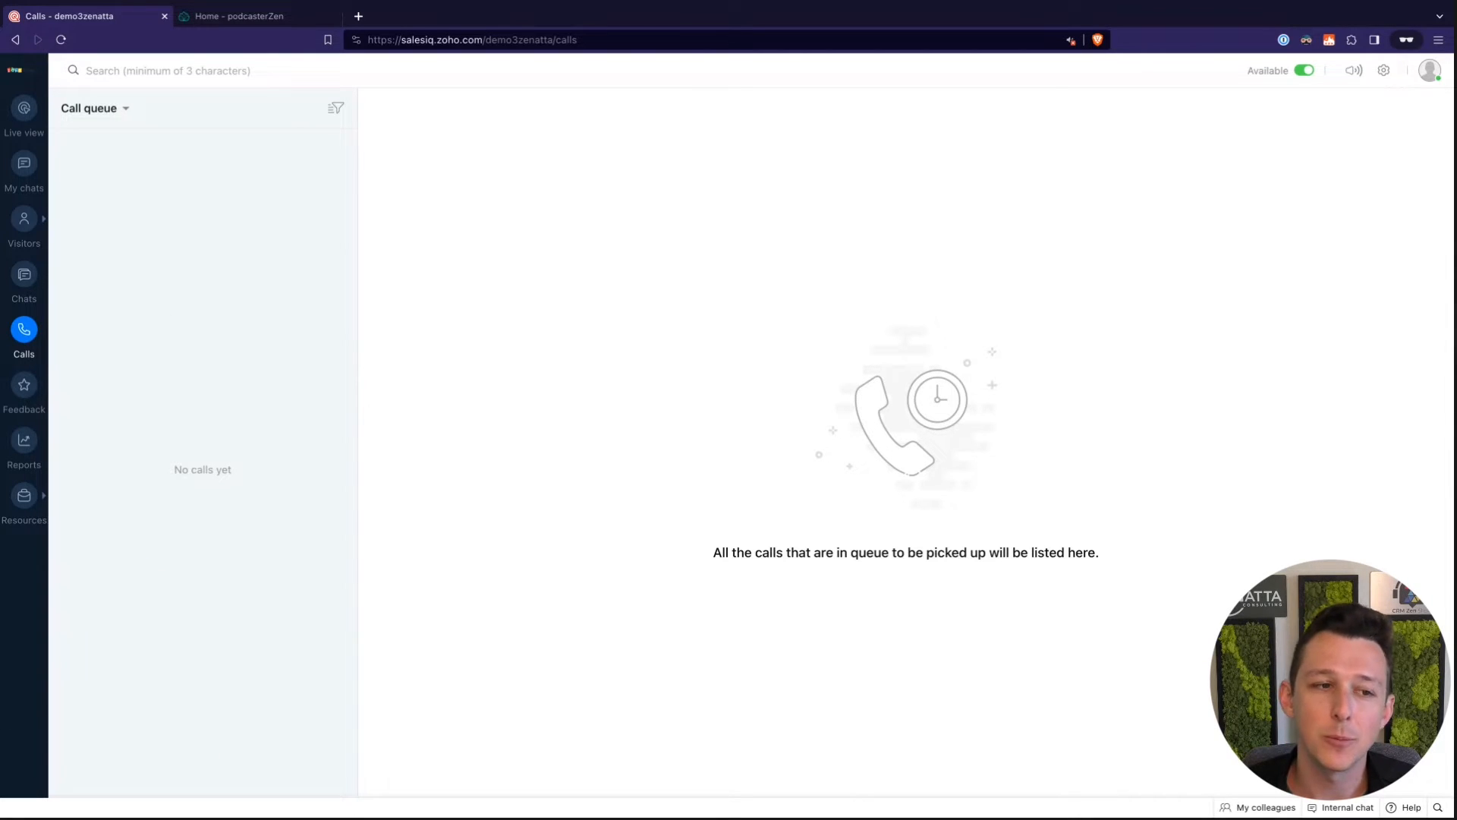
Open the Feedback section, filter the list to My feedback, and return it to All feedback
{"action": "left_click", "coordinate": [20, 394]}
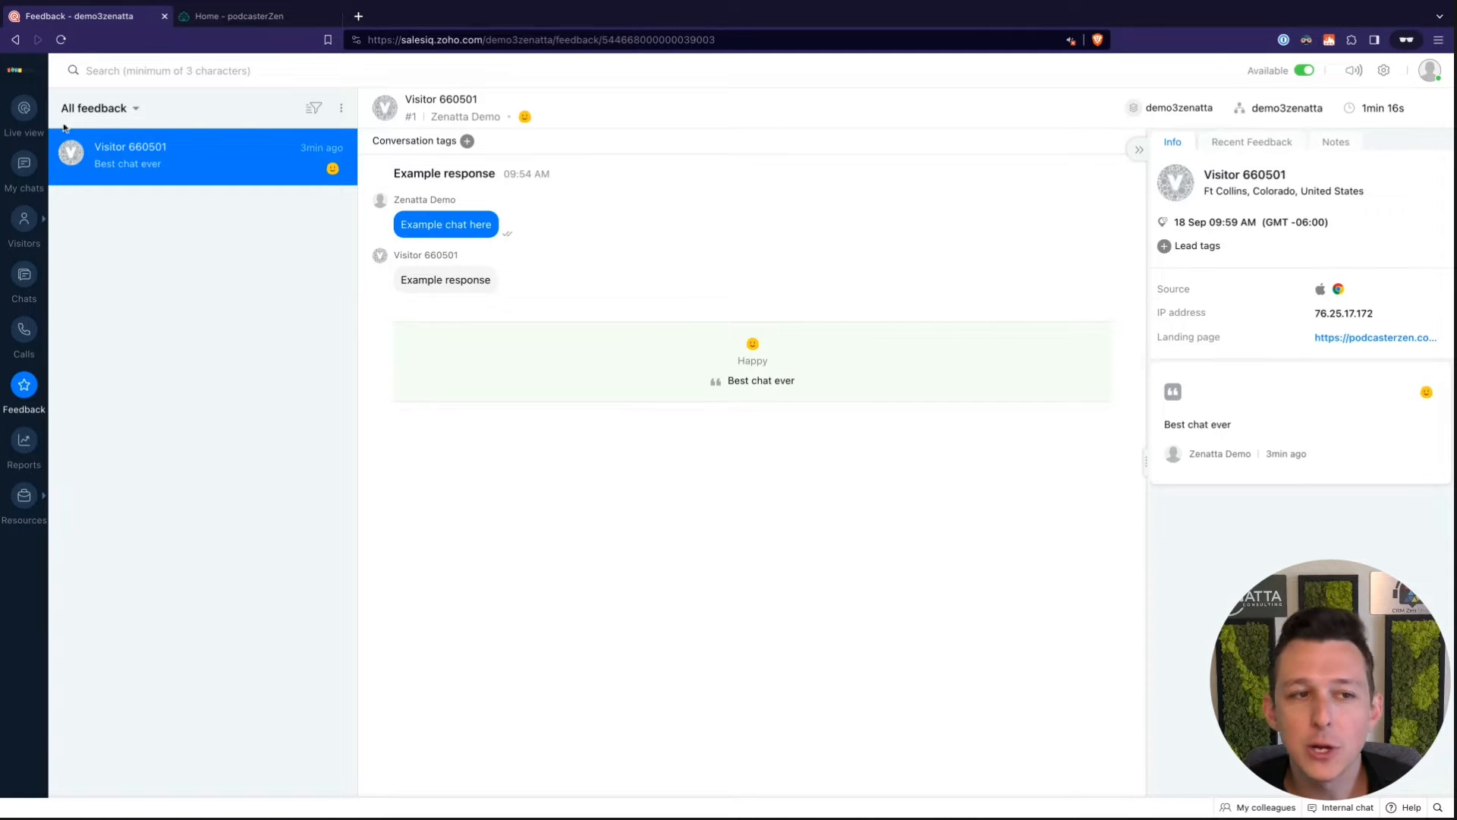
{"action": "left_click", "coordinate": [119, 111]}
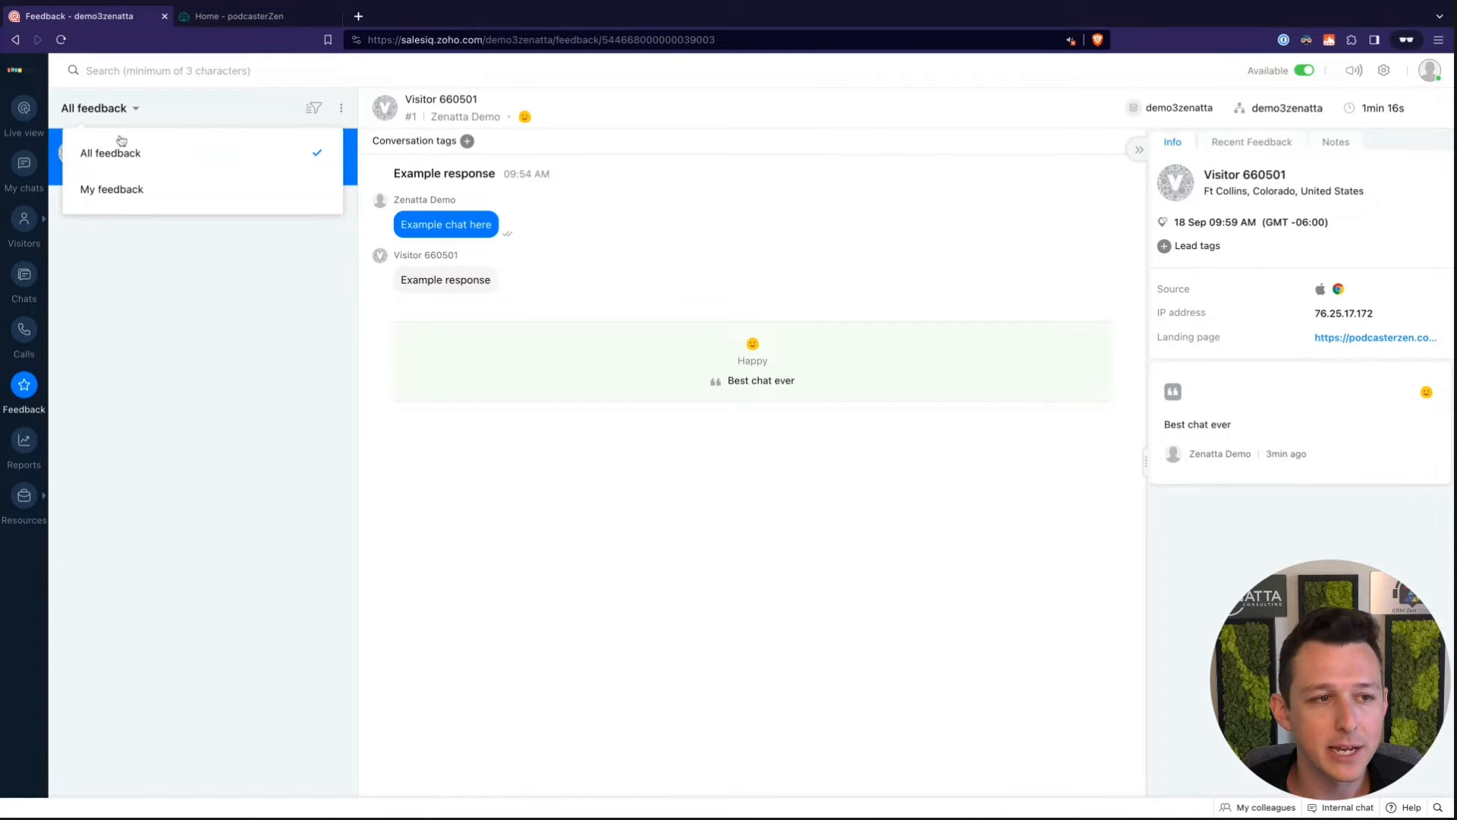
{"action": "left_click", "coordinate": [113, 190]}
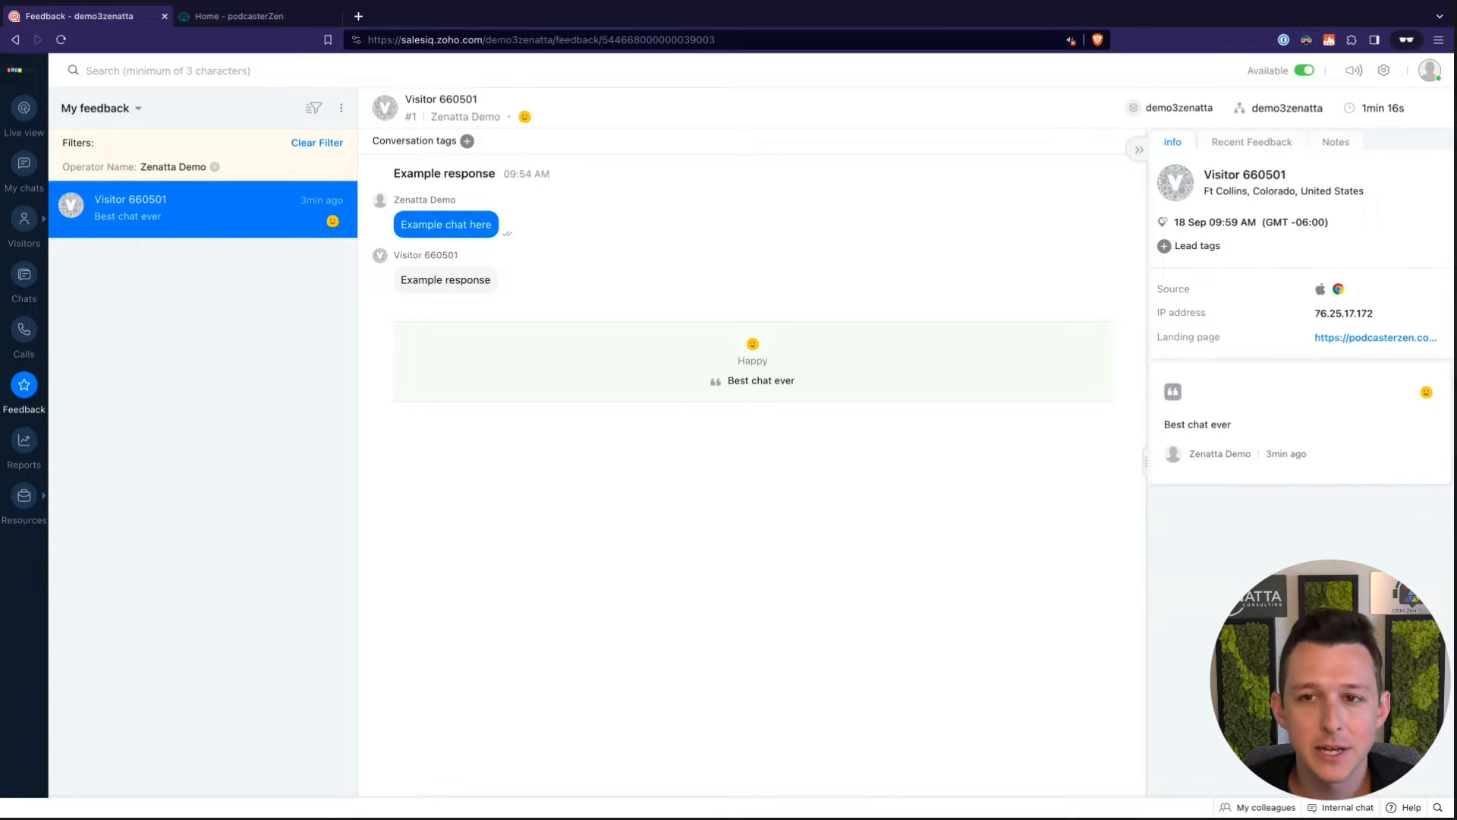
{"action": "left_click", "coordinate": [114, 114]}
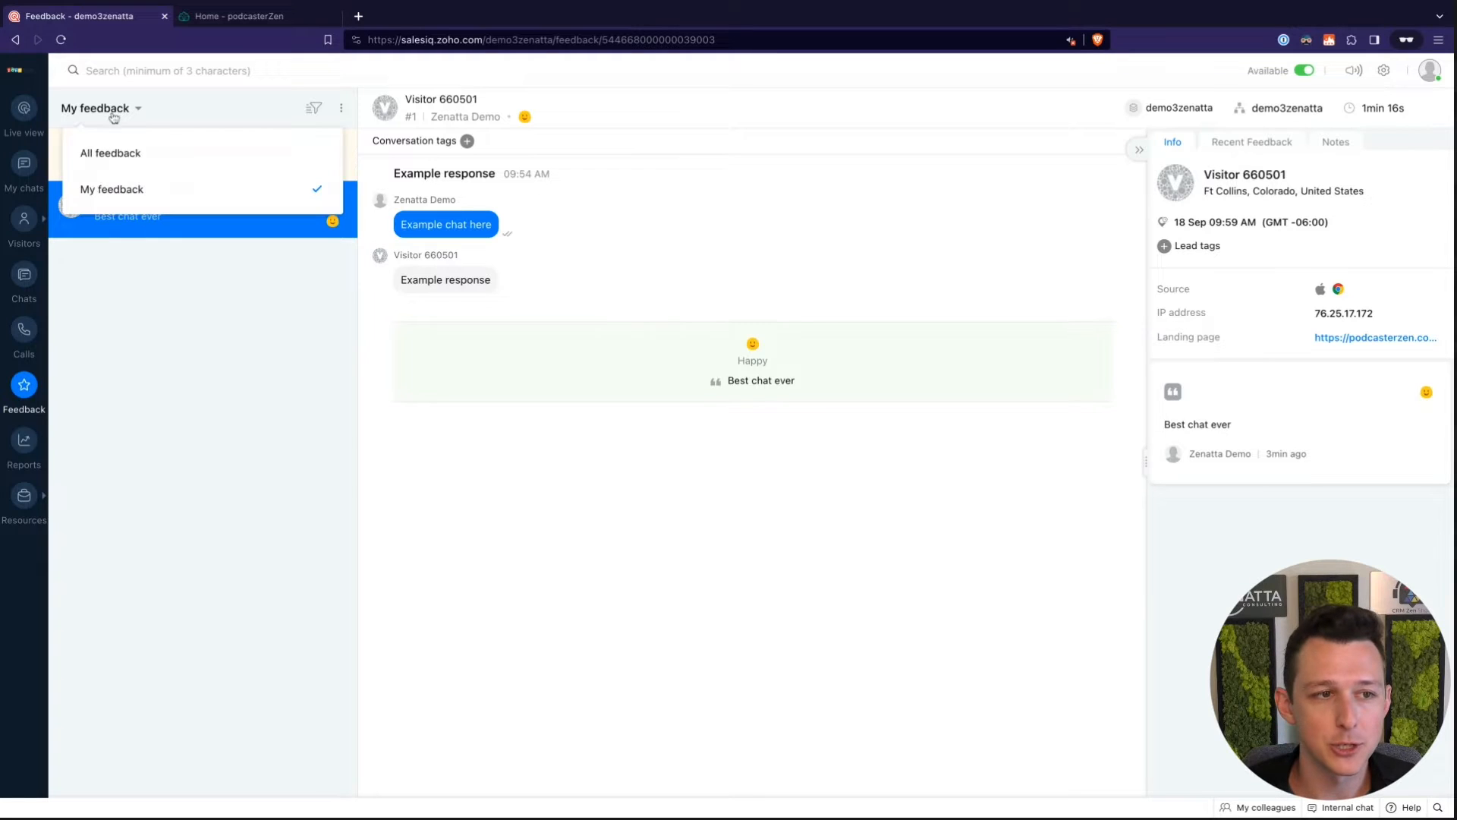
{"action": "left_click", "coordinate": [113, 157]}
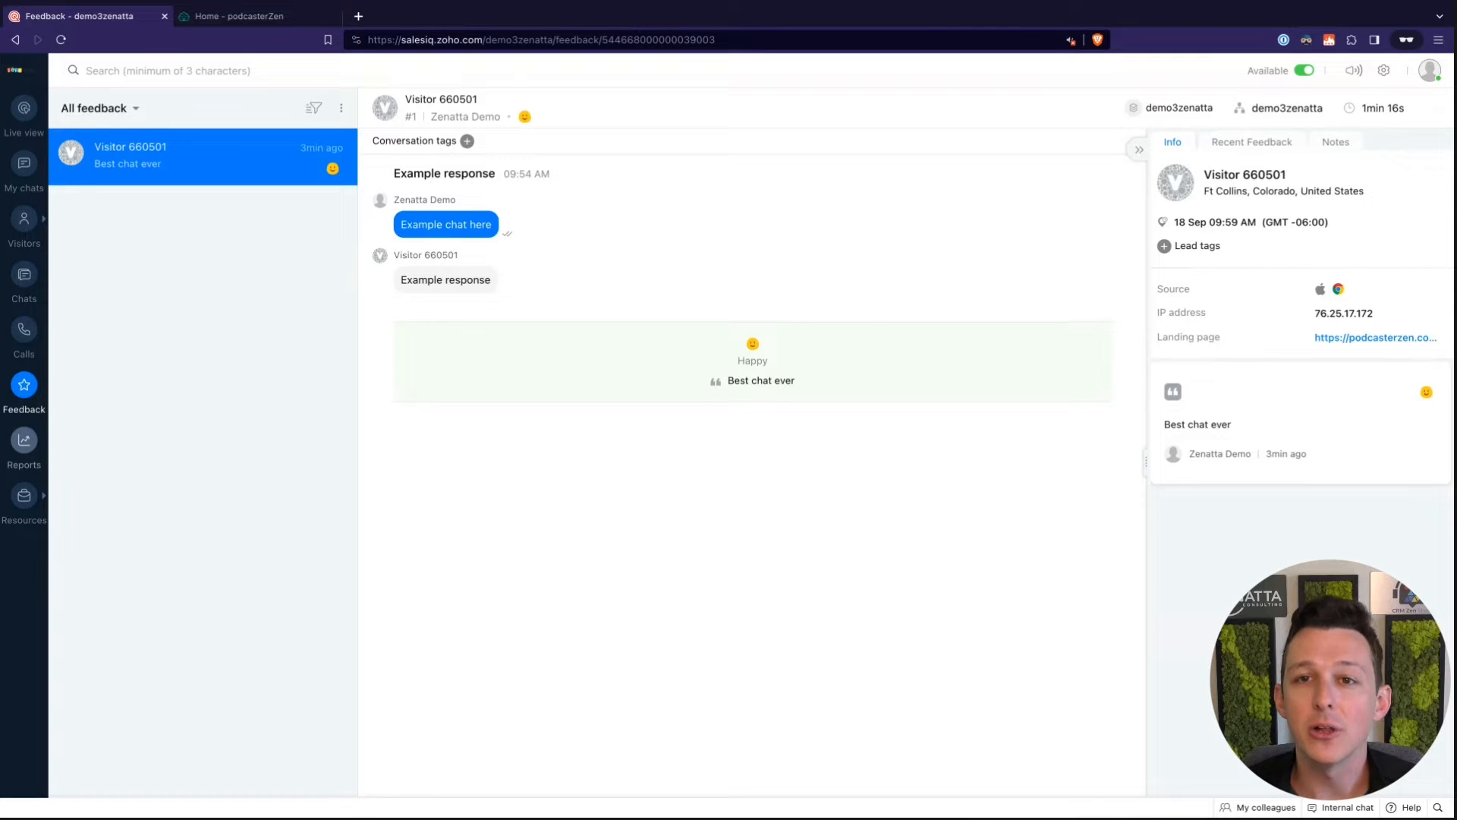
Open the Reports section to examine the Brands report on website visits
{"action": "left_click", "coordinate": [23, 442]}
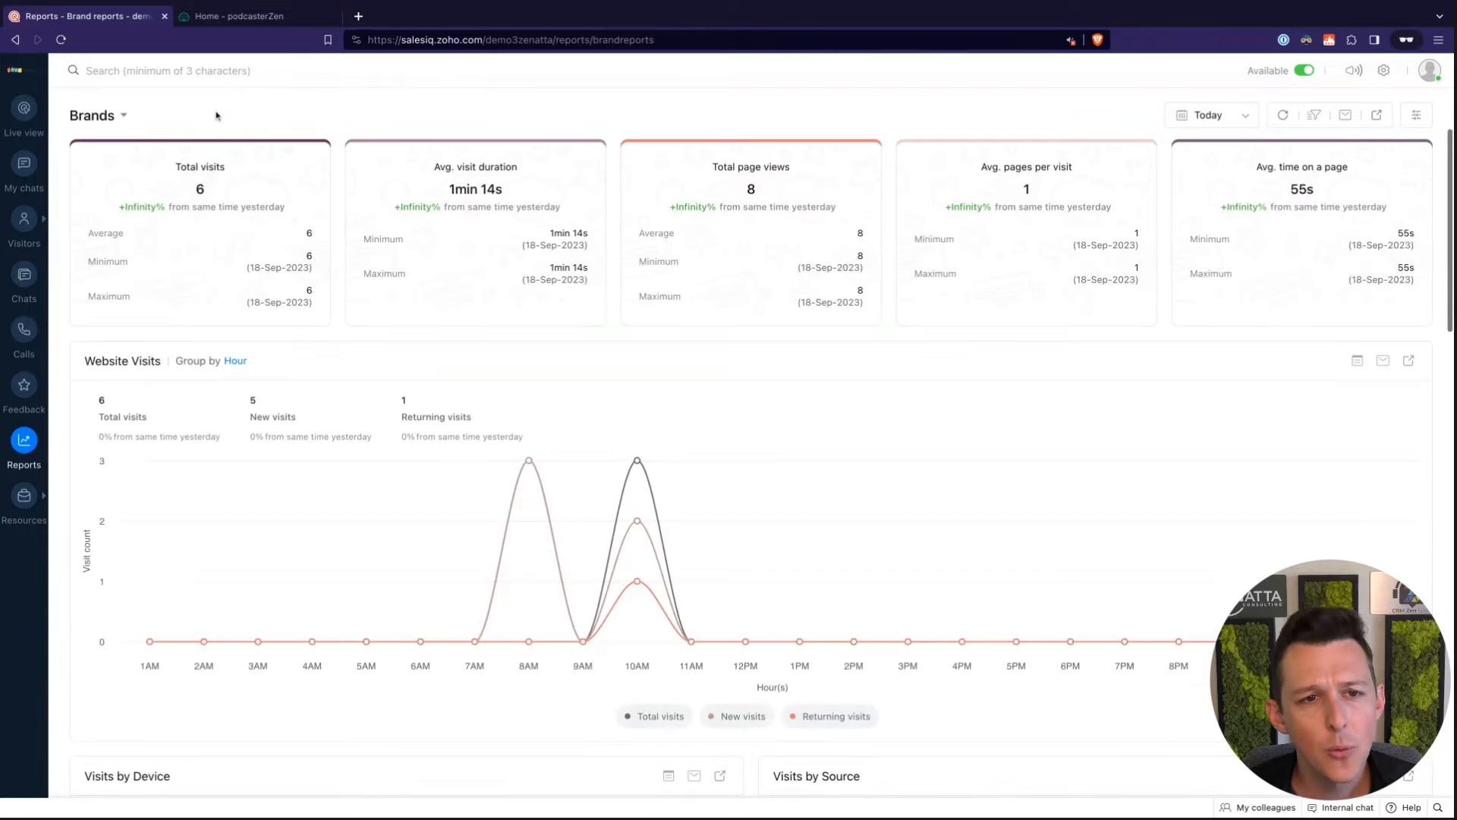
Check the report types offered besides Brands, view the podcasterZen website, and return to the SalesIQ Brands report
{"action": "left_click", "coordinate": [123, 119]}
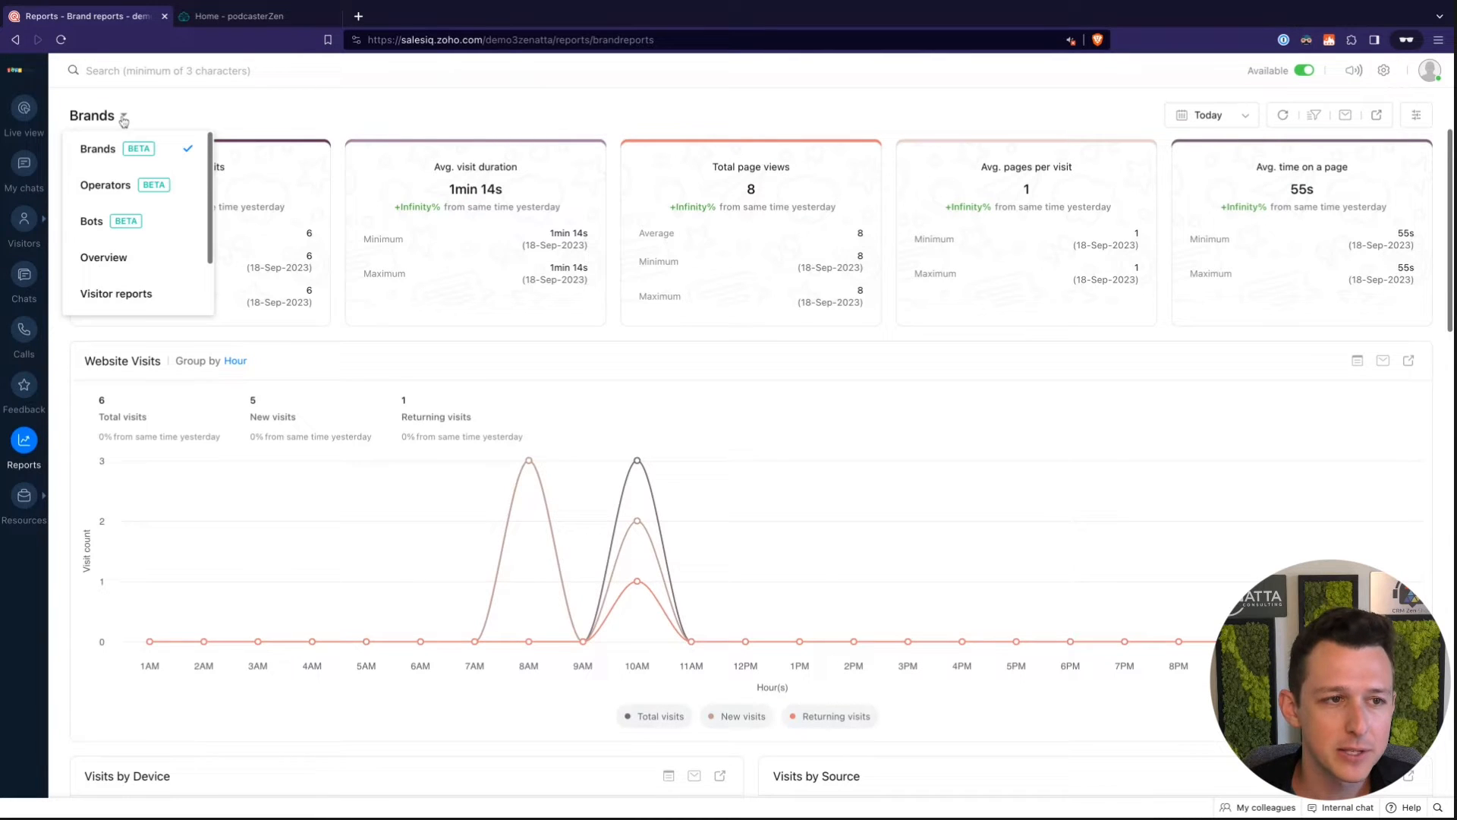
{"action": "left_click", "coordinate": [196, 110]}
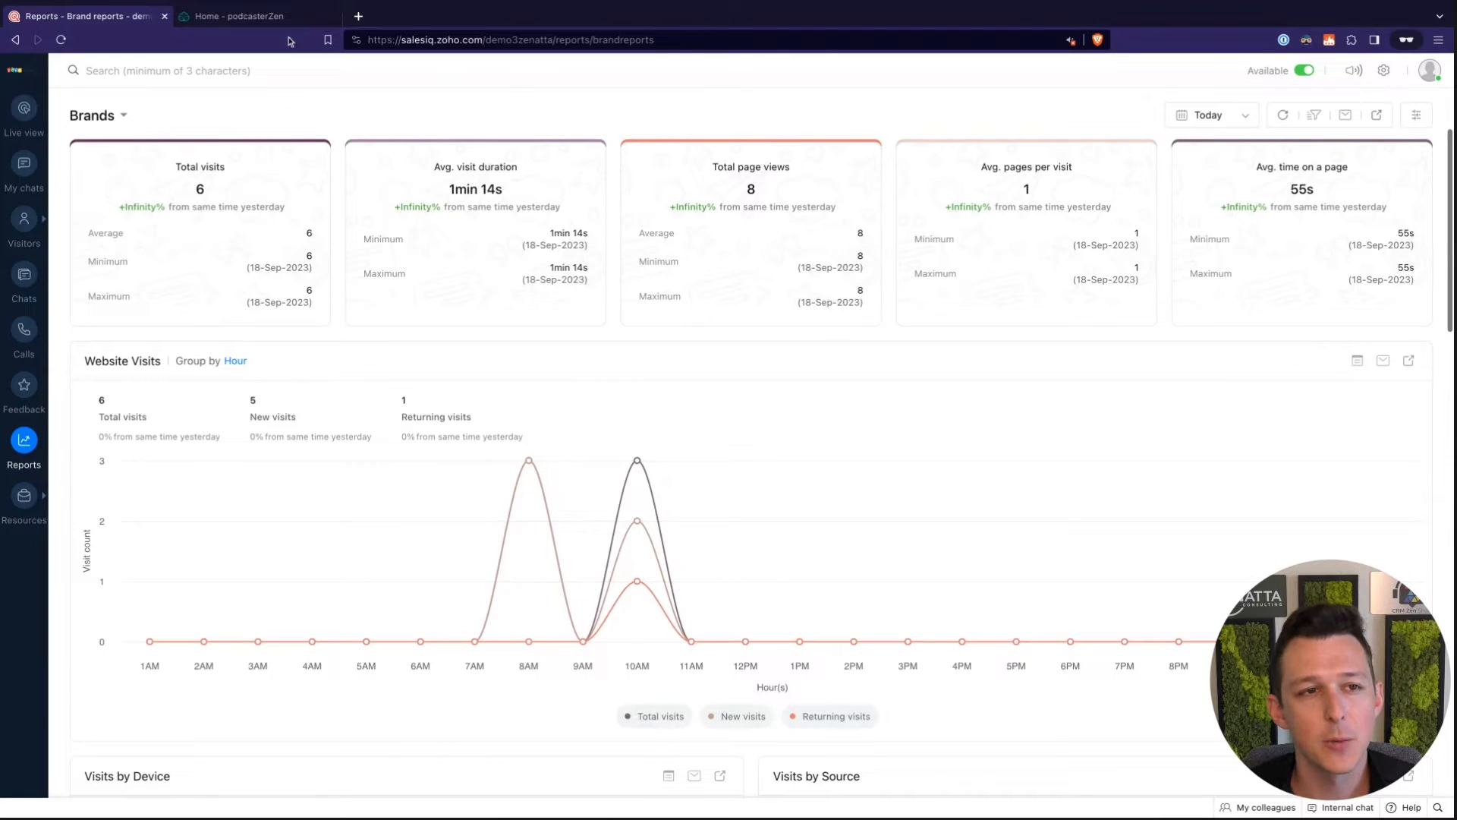
{"action": "left_click", "coordinate": [243, 15]}
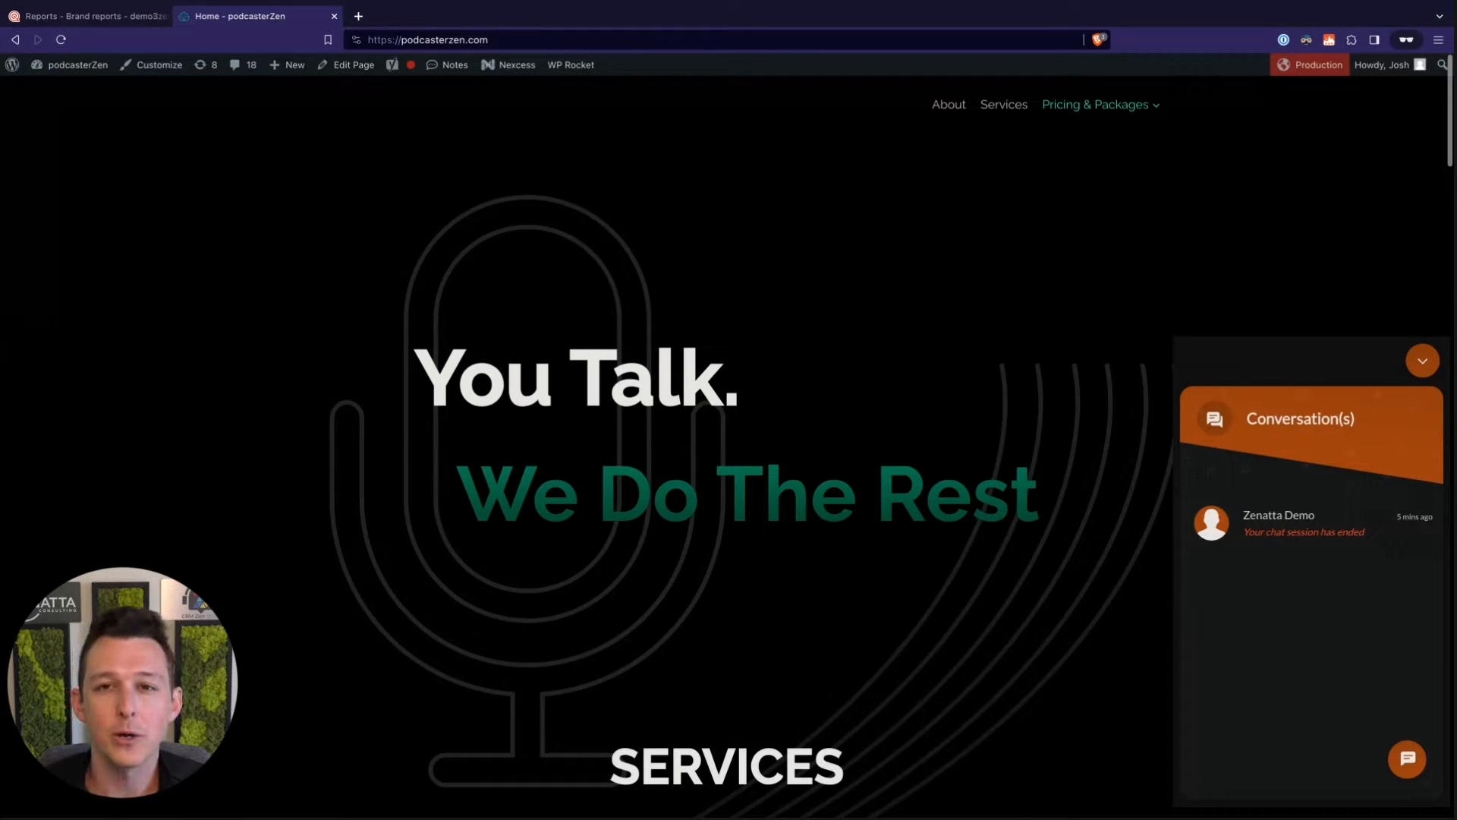
{"action": "left_click", "coordinate": [133, 23]}
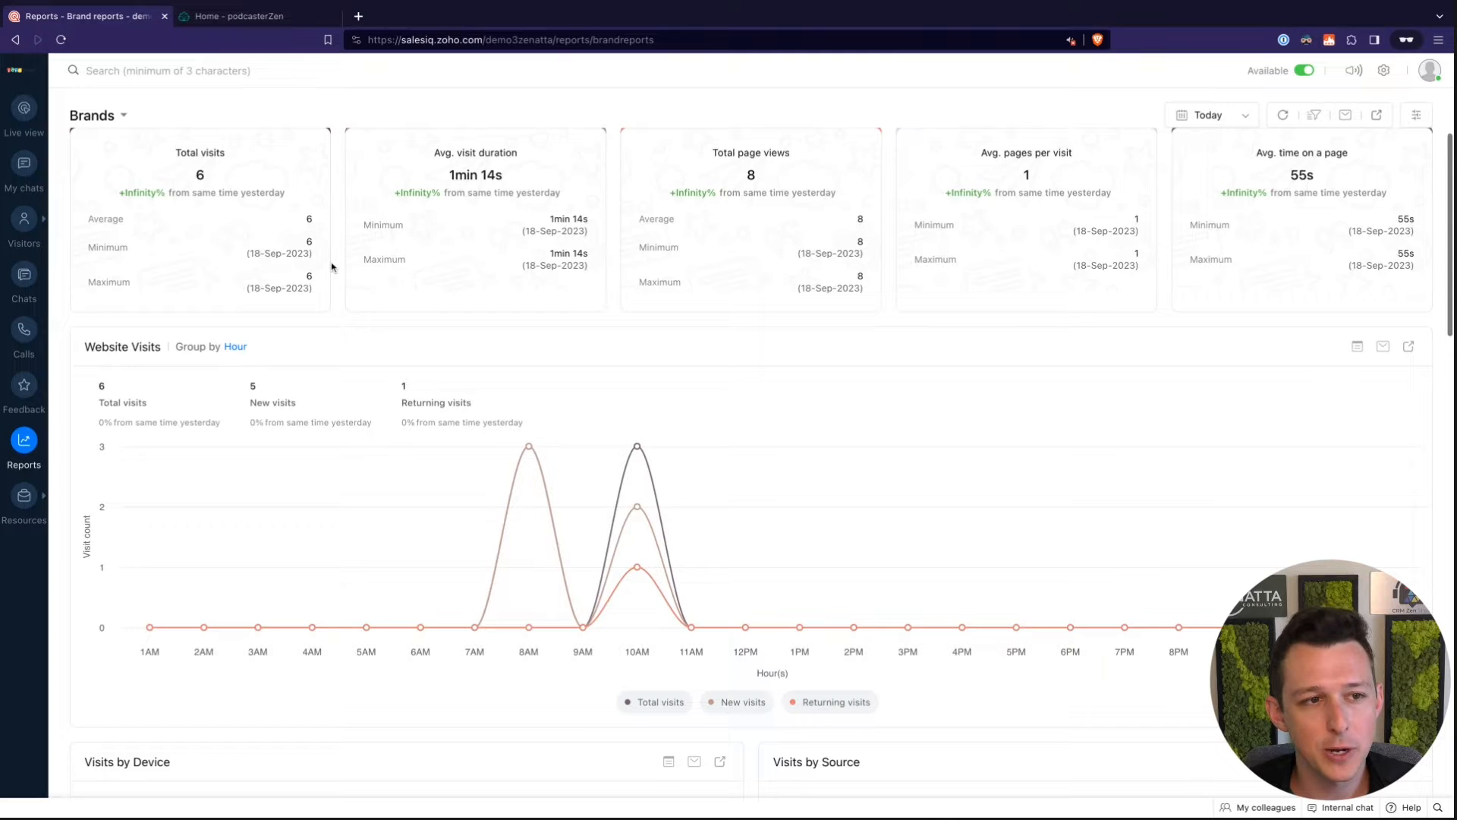
Examine the Brands report's summary cards, Website Visits chart, and the breakdowns of visits by device, source and region
{"action": "scroll", "coordinate": [335, 269], "scroll_direction": "down", "scroll_amount": 1}
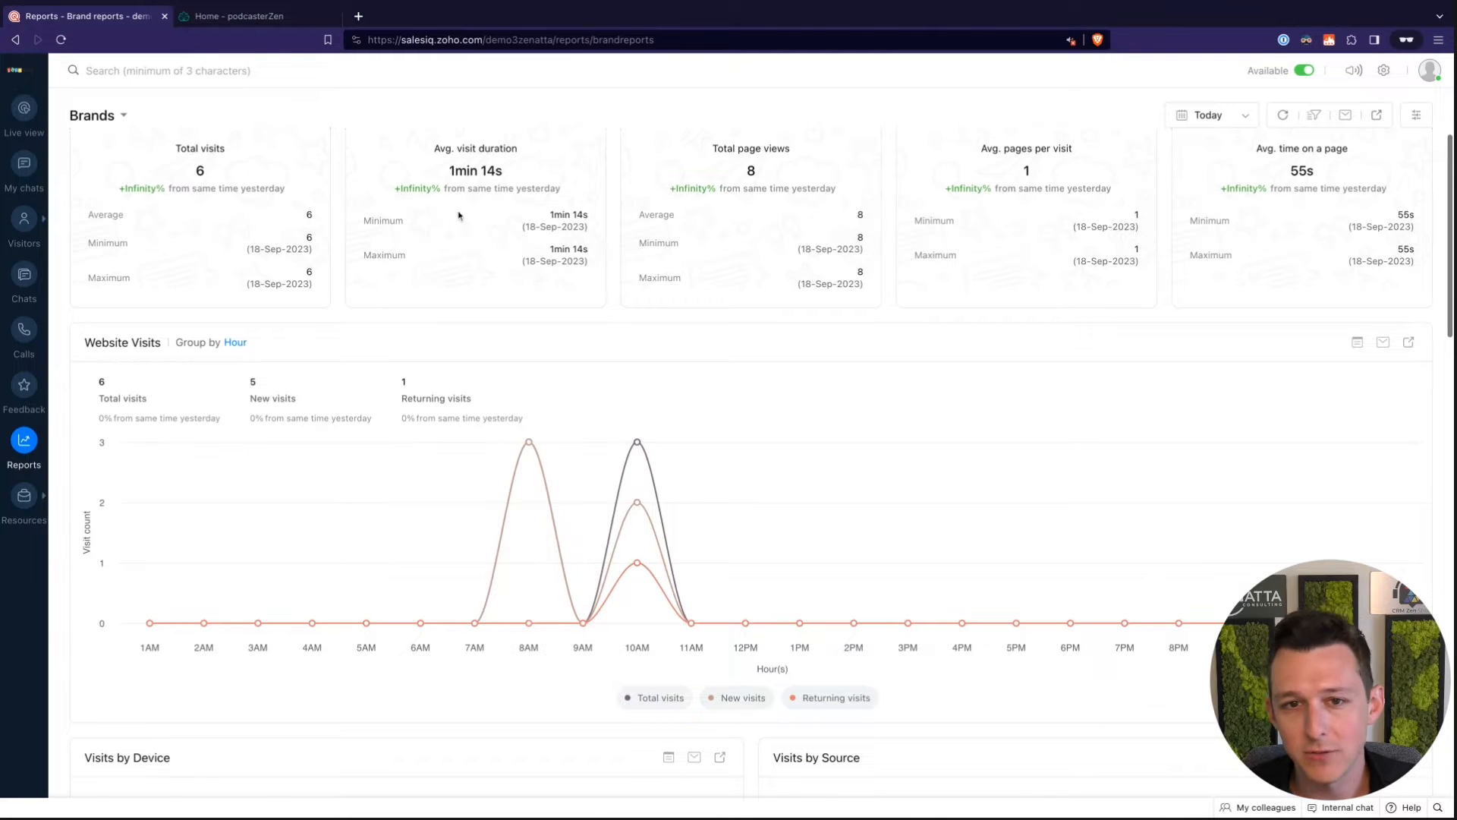
{"action": "scroll", "coordinate": [458, 215], "scroll_direction": "down", "scroll_amount": 3}
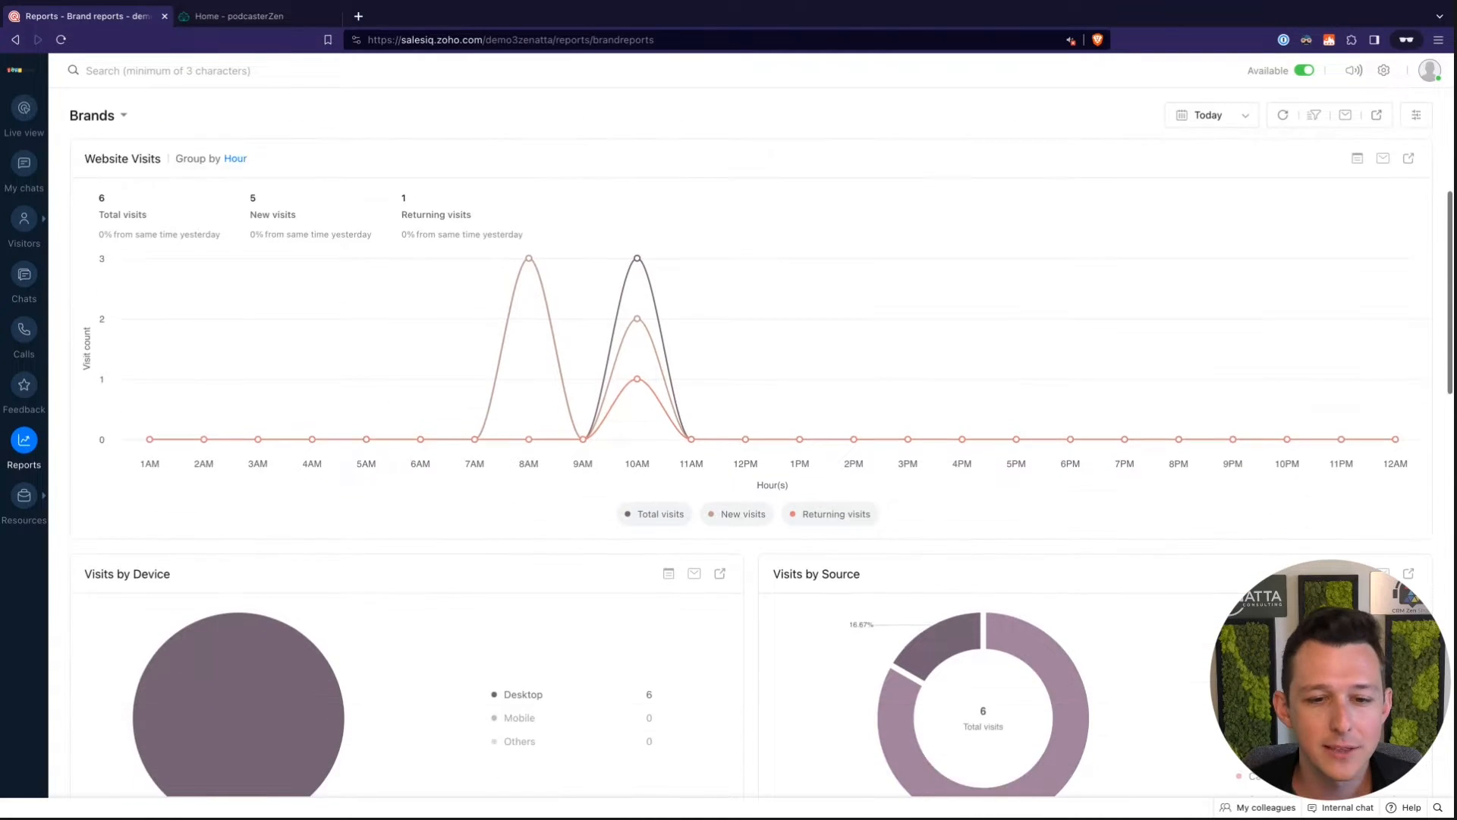
{"action": "scroll", "coordinate": [752, 463], "scroll_direction": "down", "scroll_amount": 7}
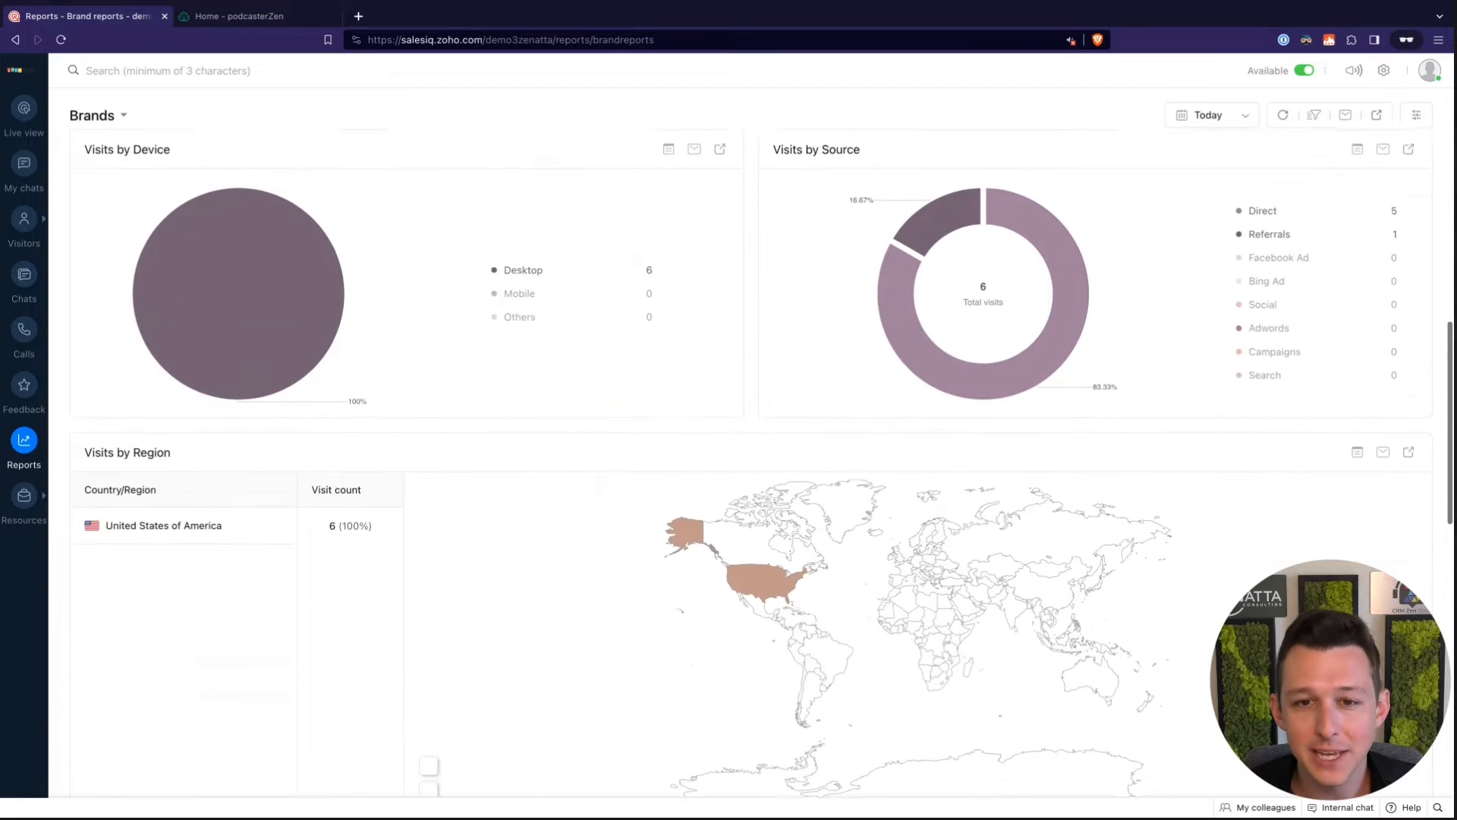
{"action": "scroll", "coordinate": [475, 228], "scroll_direction": "up", "scroll_amount": 1}
{"action": "mouse_move", "coordinate": [228, 293]}
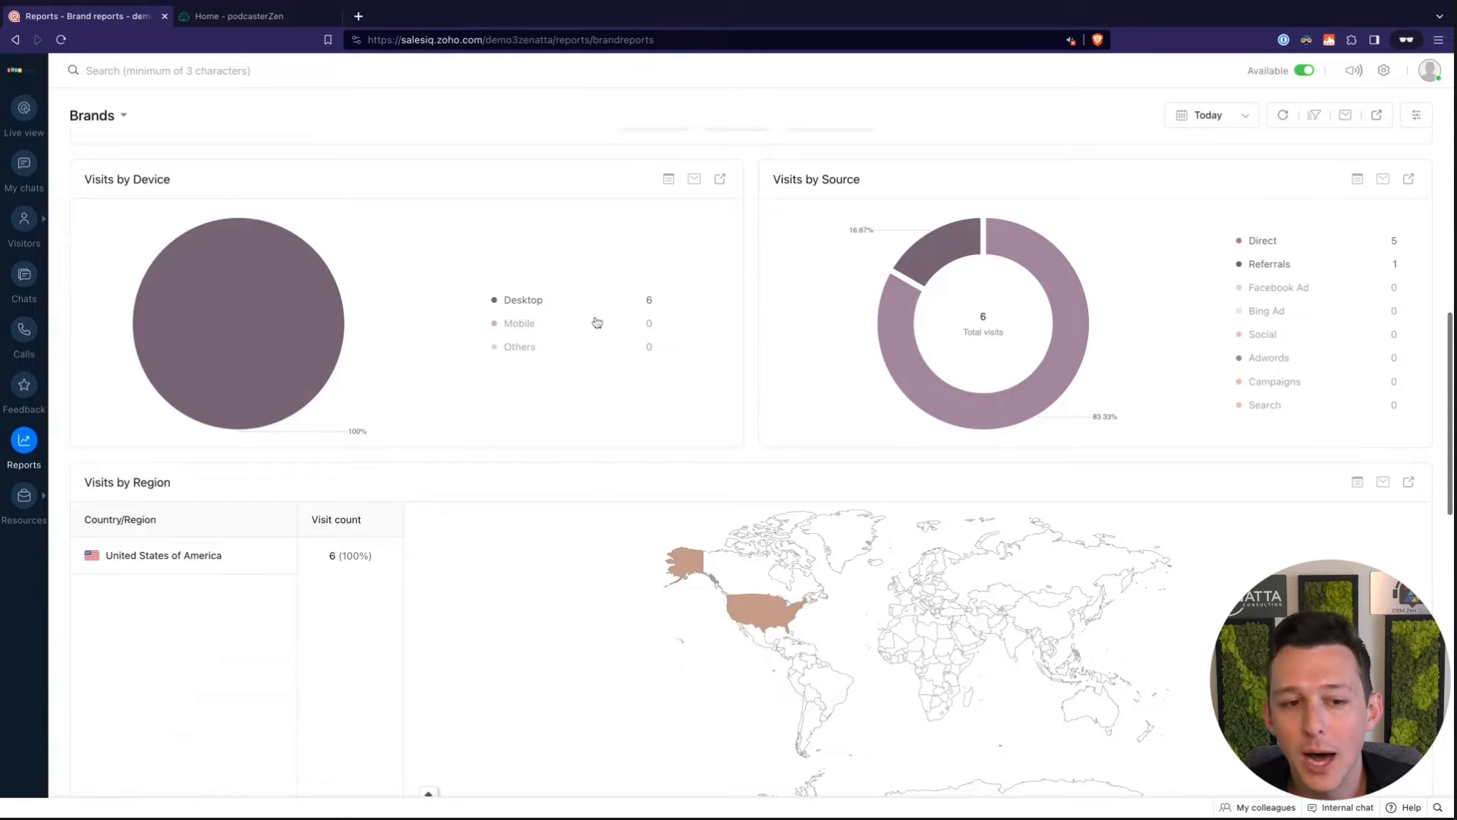
{"action": "scroll", "coordinate": [598, 322], "scroll_direction": "up", "scroll_amount": 4}
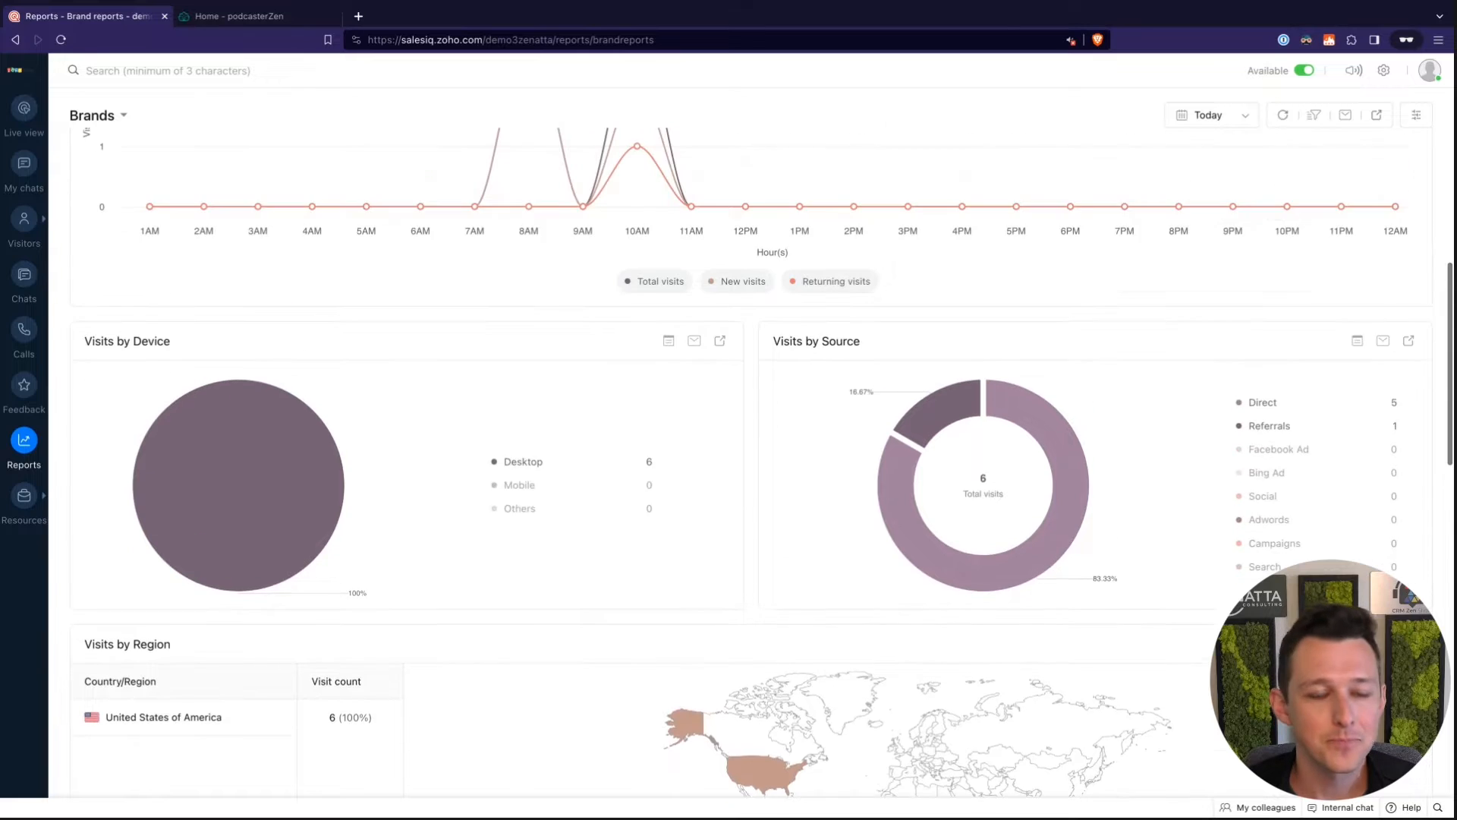
{"action": "scroll", "coordinate": [790, 300], "scroll_direction": "up", "scroll_amount": 3}
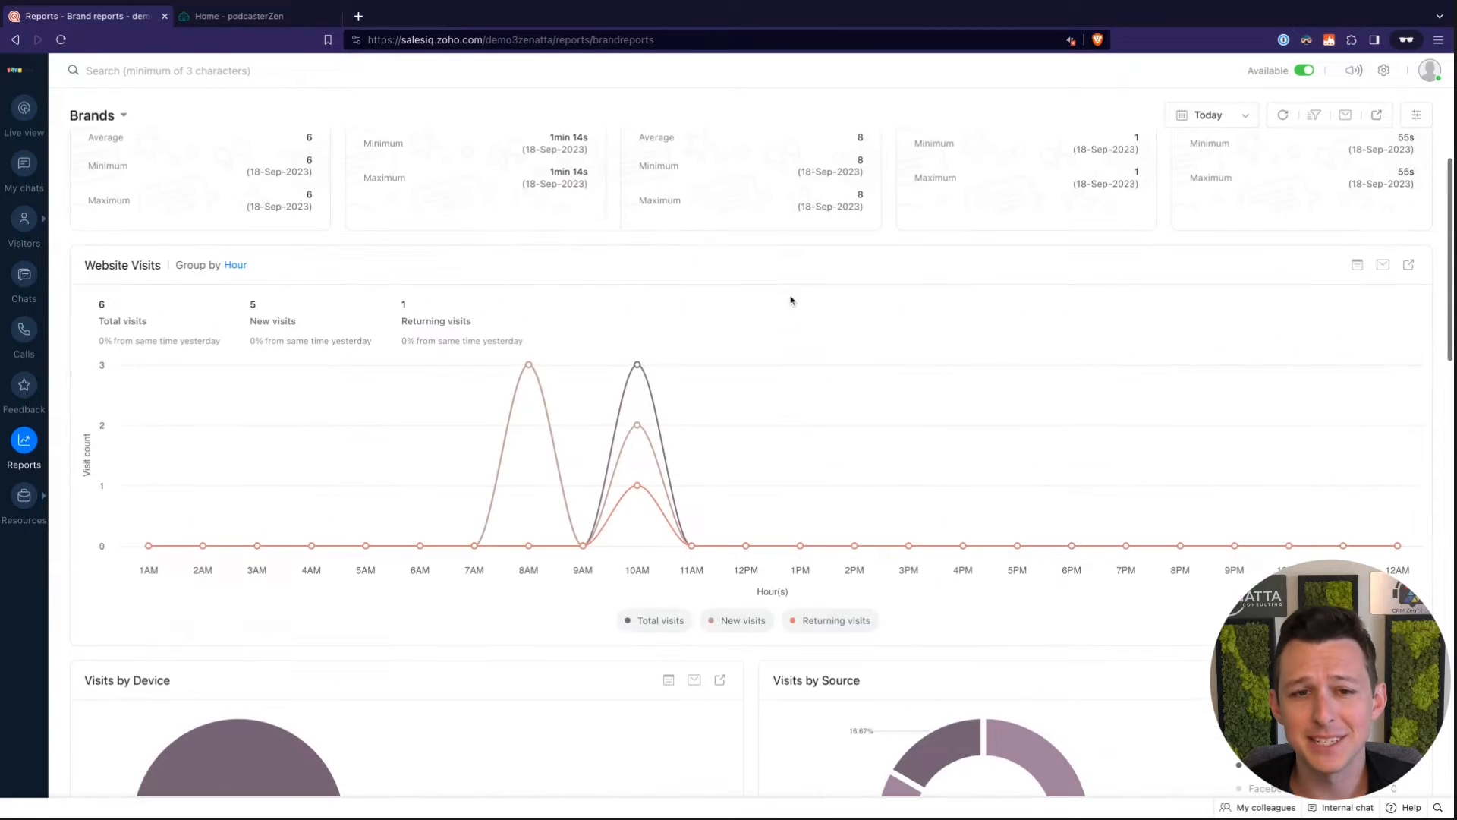
{"action": "scroll", "coordinate": [791, 300], "scroll_direction": "down", "scroll_amount": 1}
{"action": "scroll", "coordinate": [791, 300], "scroll_direction": "down", "scroll_amount": 2}
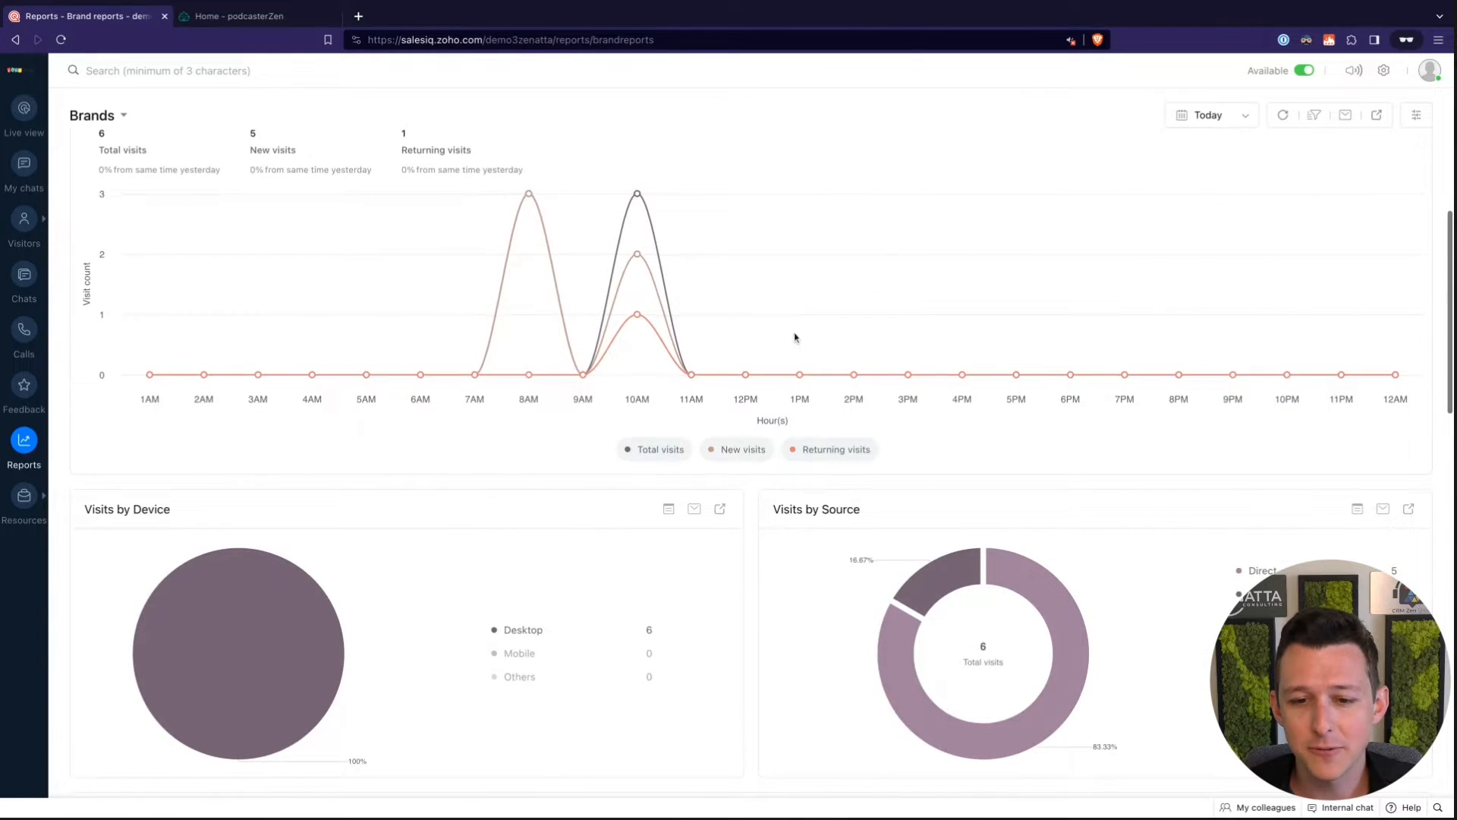
{"action": "scroll", "coordinate": [804, 379], "scroll_direction": "down", "scroll_amount": 2}
{"action": "scroll", "coordinate": [822, 492], "scroll_direction": "down", "scroll_amount": 2}
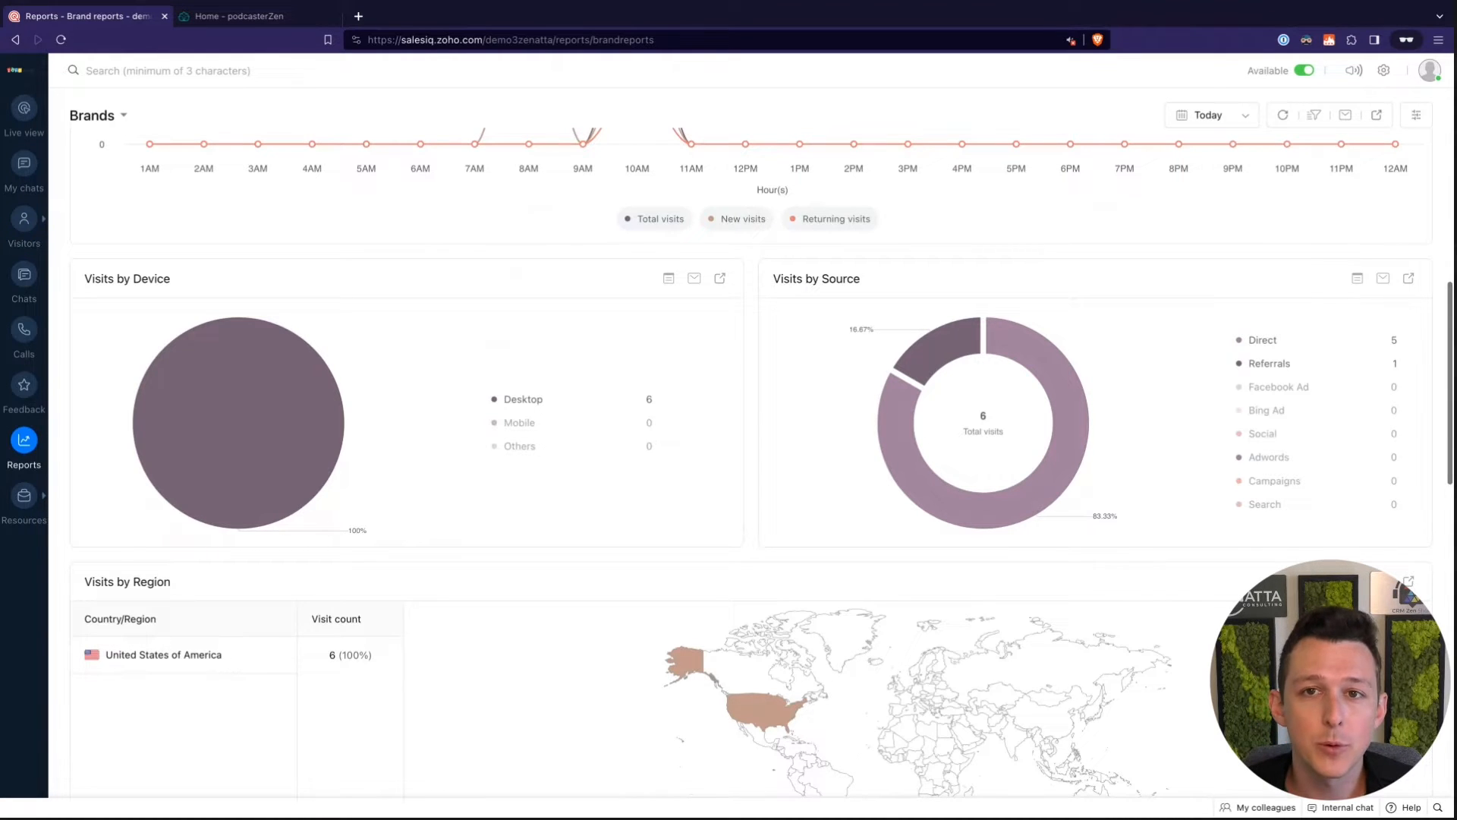
{"action": "scroll", "coordinate": [751, 455], "scroll_direction": "up", "scroll_amount": 6}
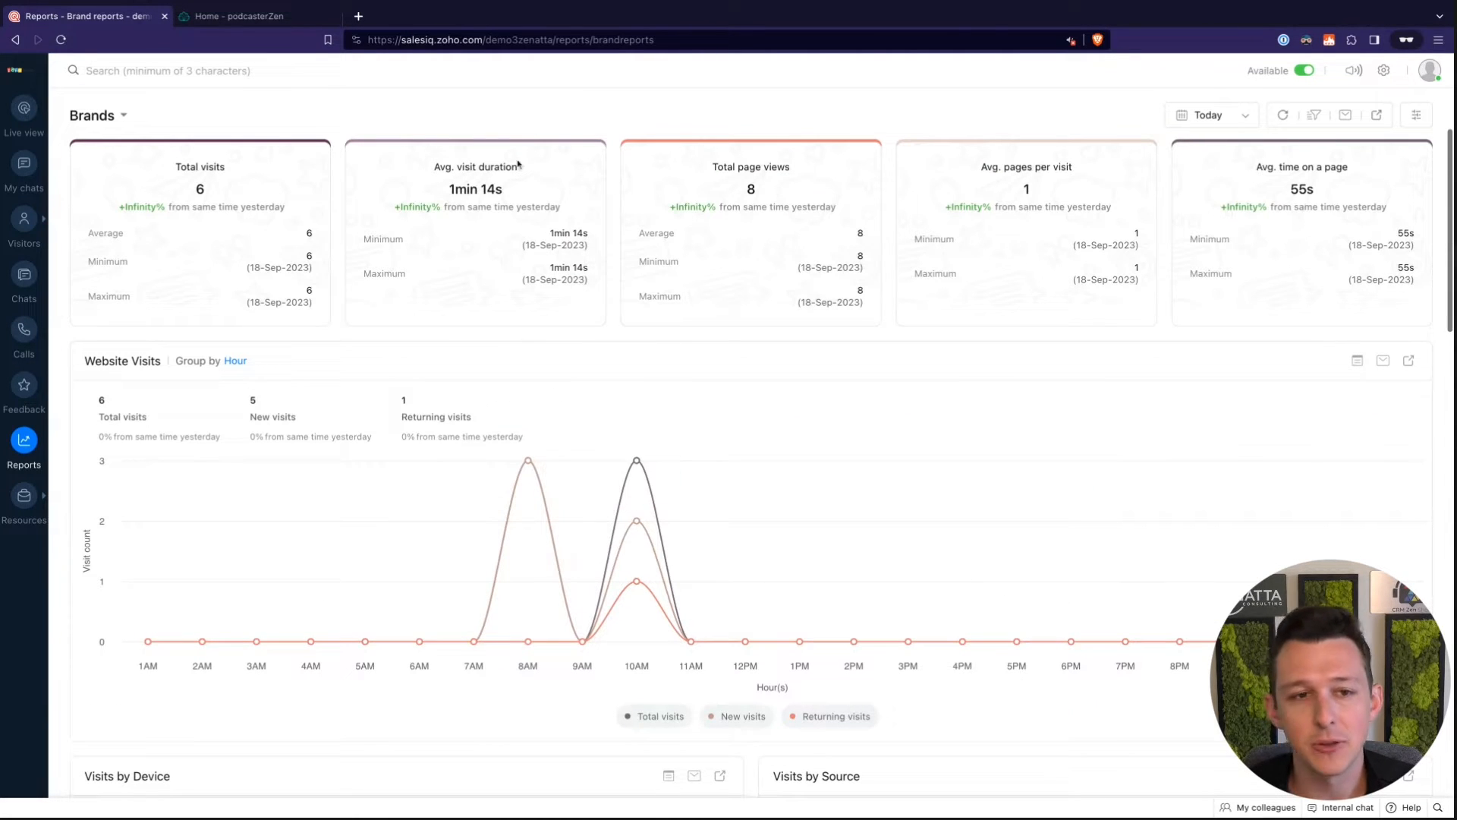
Review the complete list of report types and the date range options for the Brands report
{"action": "left_click", "coordinate": [122, 116]}
{"action": "scroll", "coordinate": [131, 195], "scroll_direction": "down", "scroll_amount": 2}
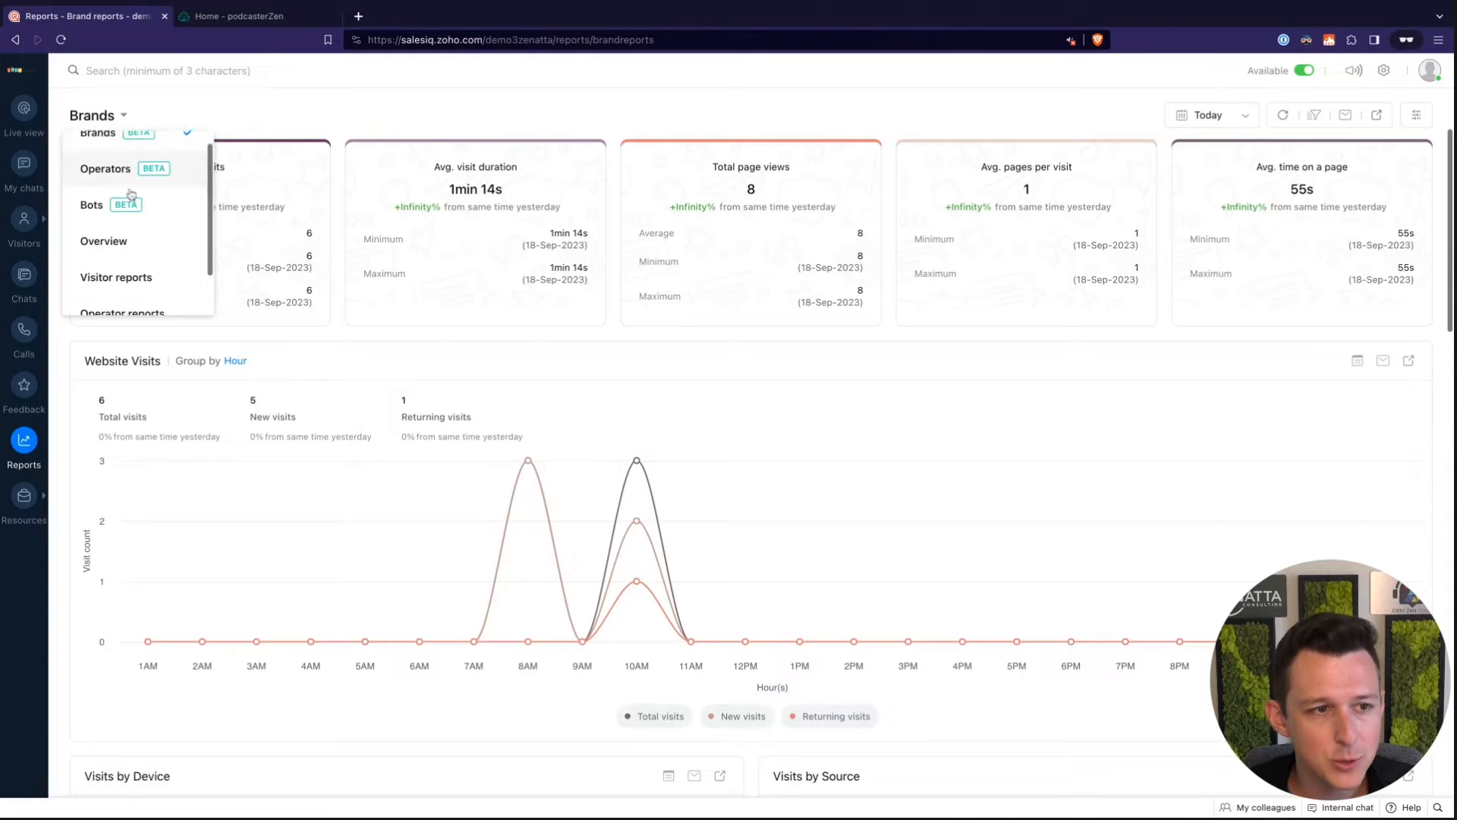
{"action": "scroll", "coordinate": [132, 194], "scroll_direction": "up", "scroll_amount": 2}
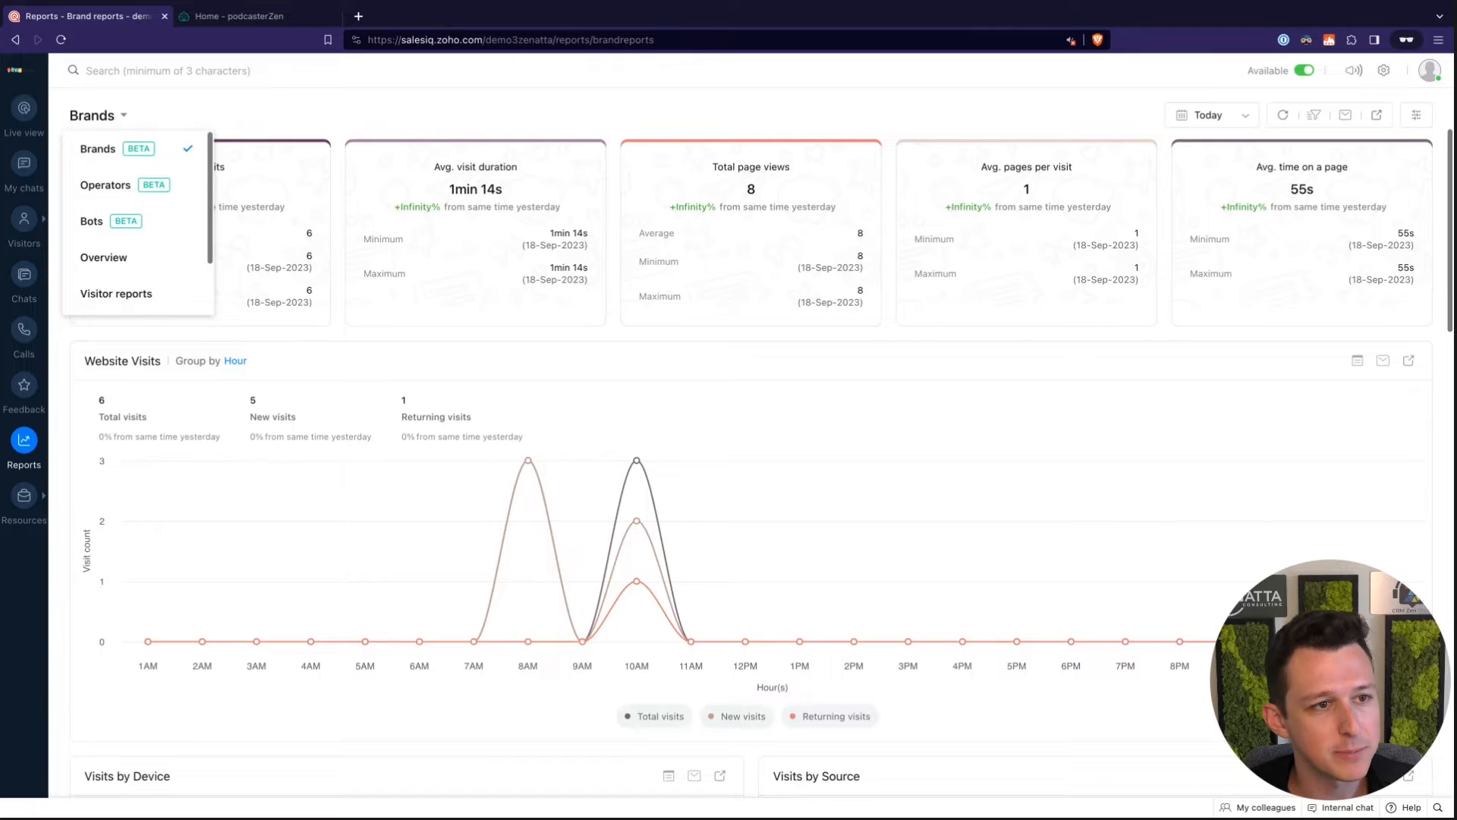
{"action": "scroll", "coordinate": [142, 149], "scroll_direction": "down", "scroll_amount": 2}
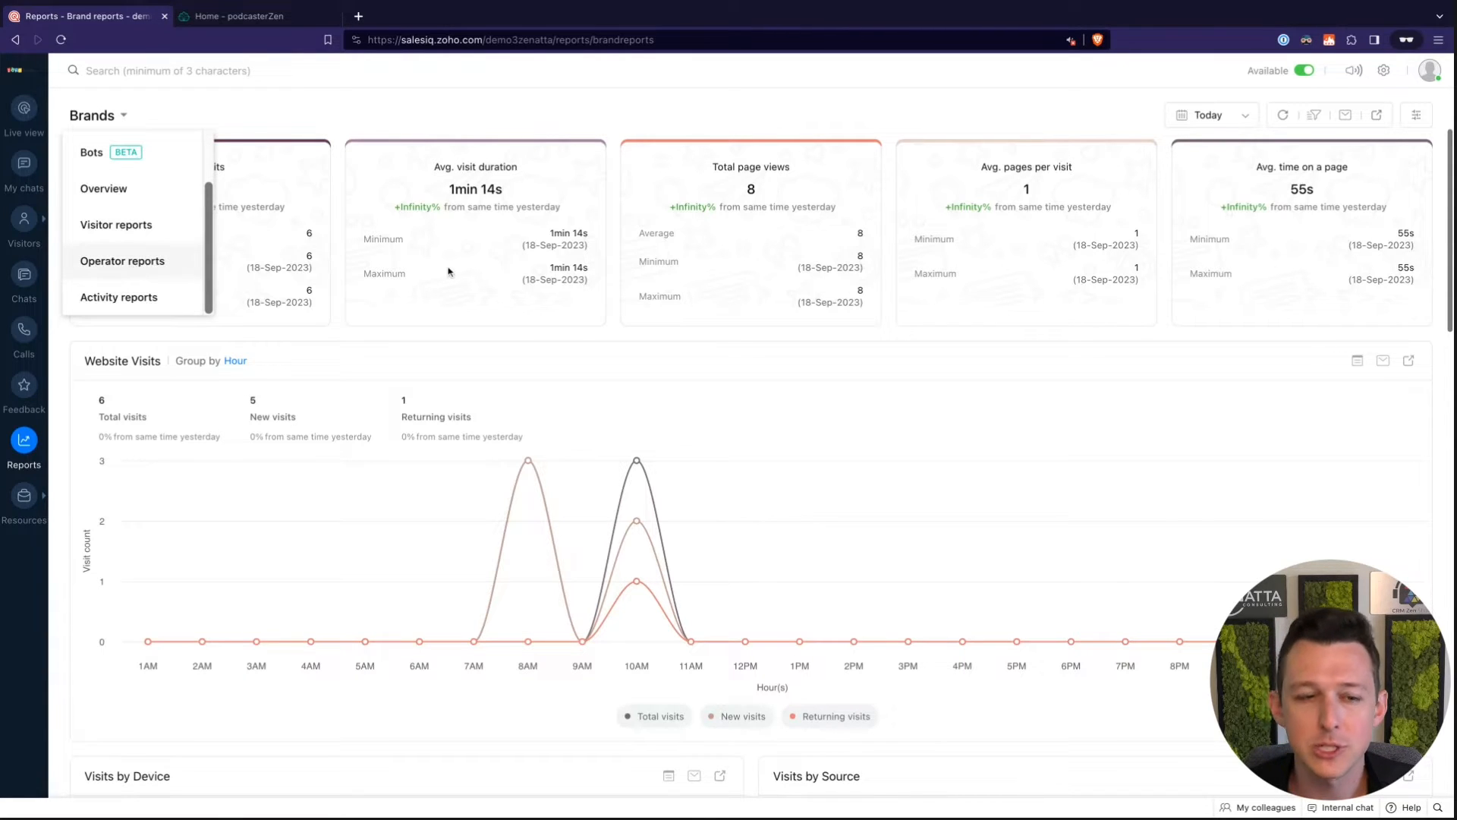
{"action": "left_click", "coordinate": [608, 127]}
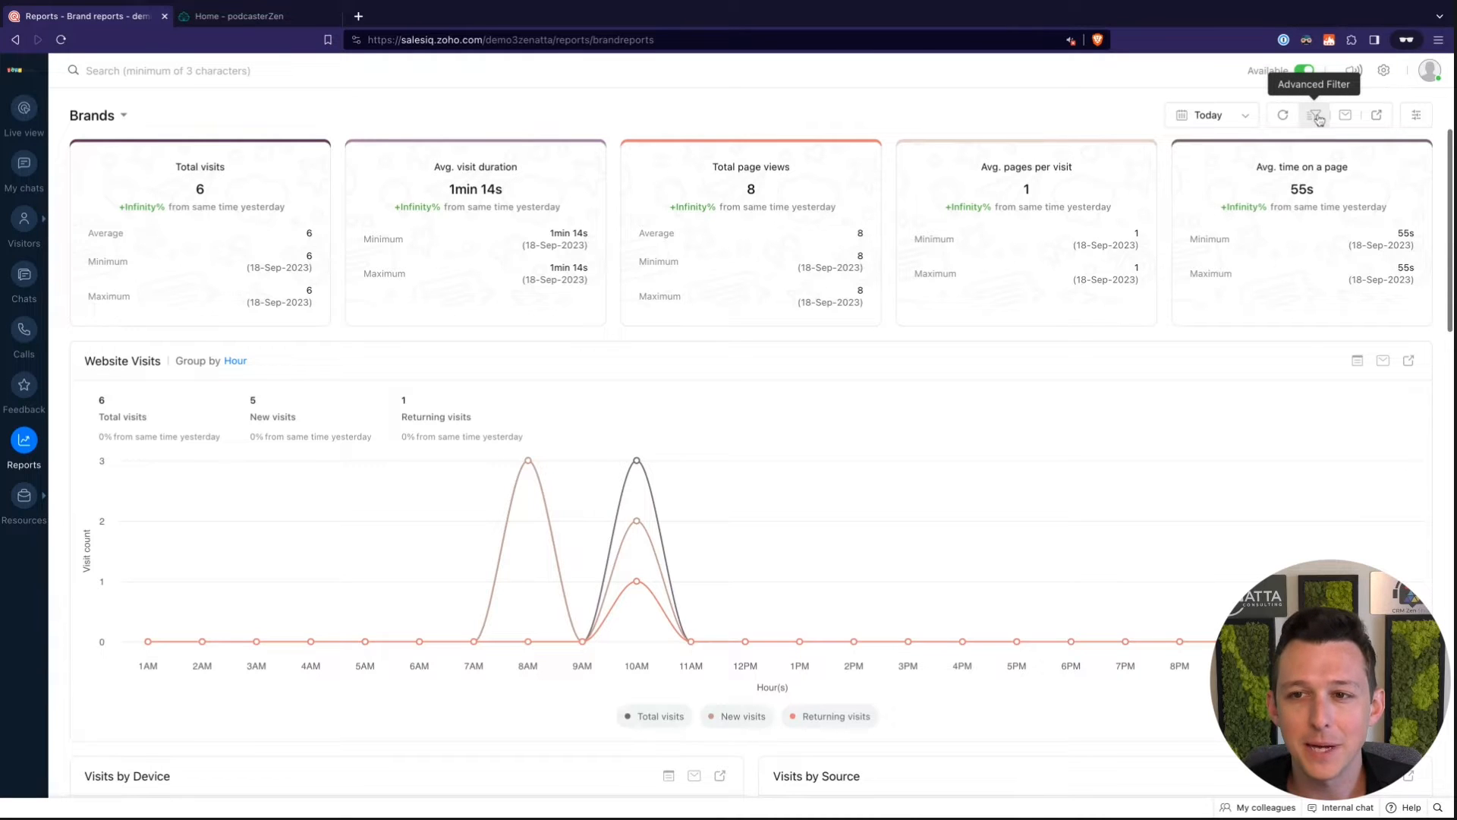
{"action": "left_click", "coordinate": [1249, 122]}
{"action": "left_click", "coordinate": [928, 155]}
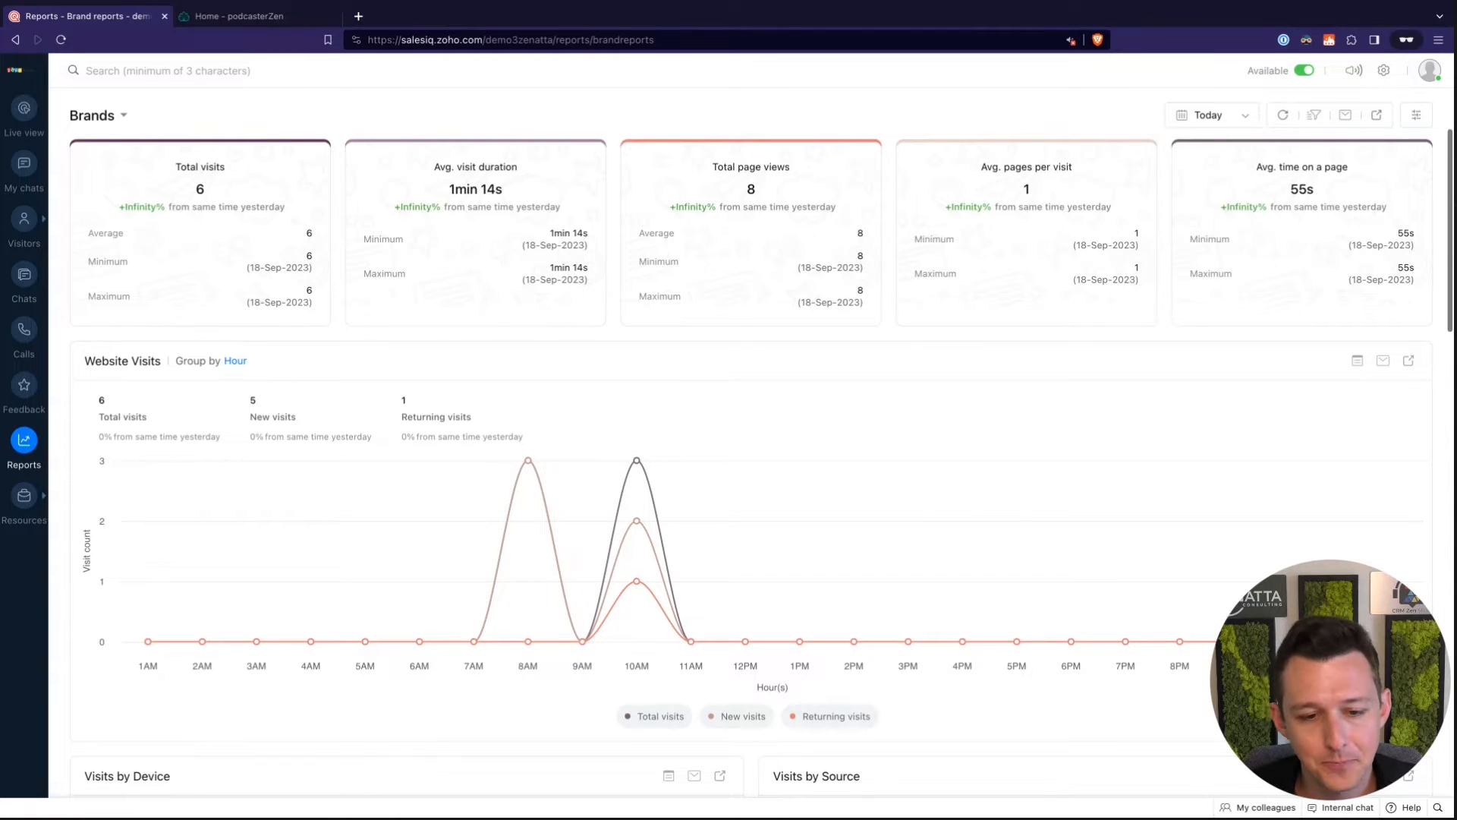
Add a canned reply in Resources with the message "Please book a meeting at zenatta.com" and save it
{"action": "mouse_move", "coordinate": [38, 498]}
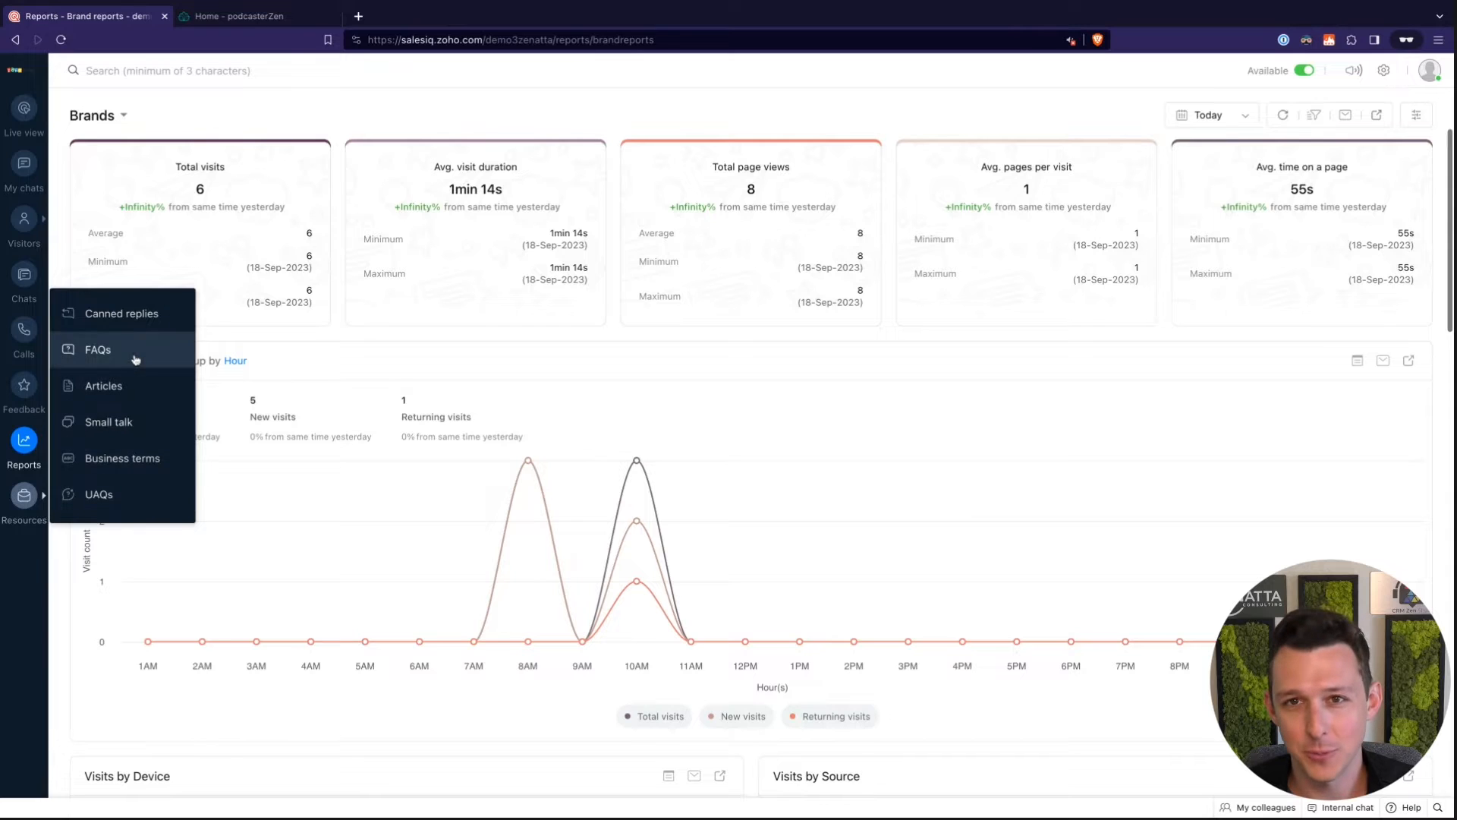
{"action": "left_click", "coordinate": [137, 316]}
{"action": "left_click", "coordinate": [763, 539]}
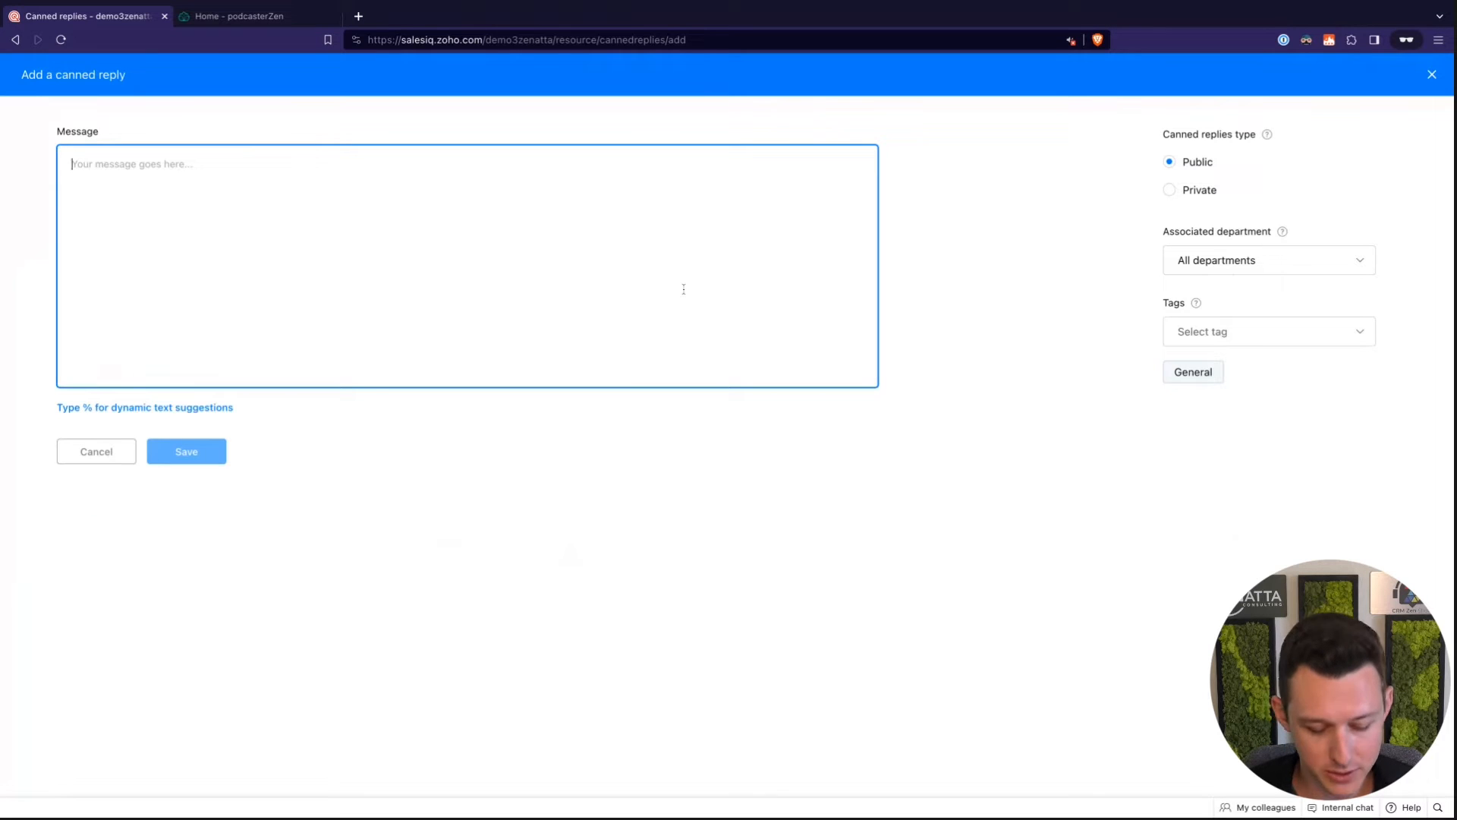
{"action": "type", "text": "Please"}
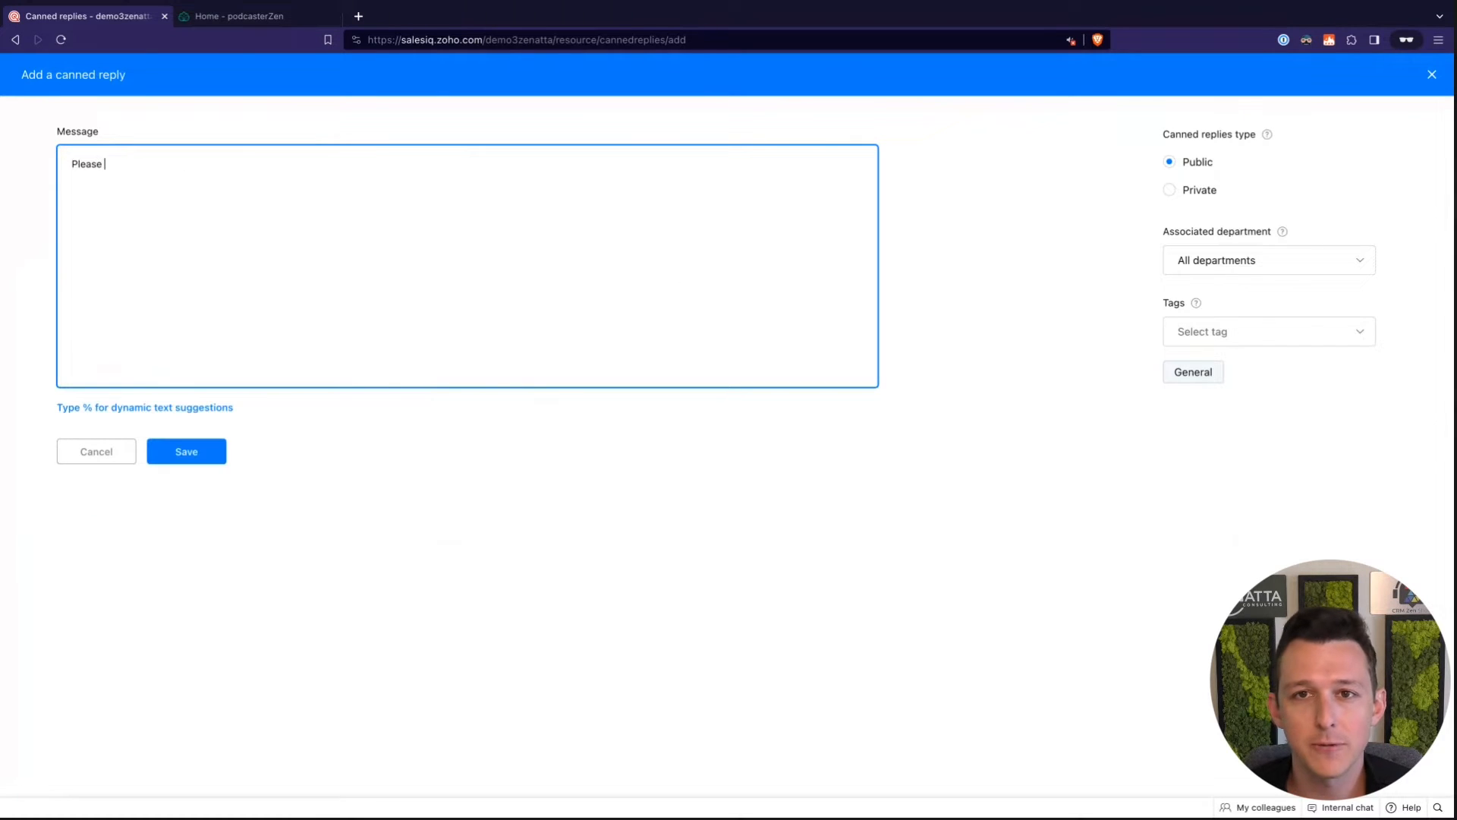
{"action": "type", "text": " book a meetin"}
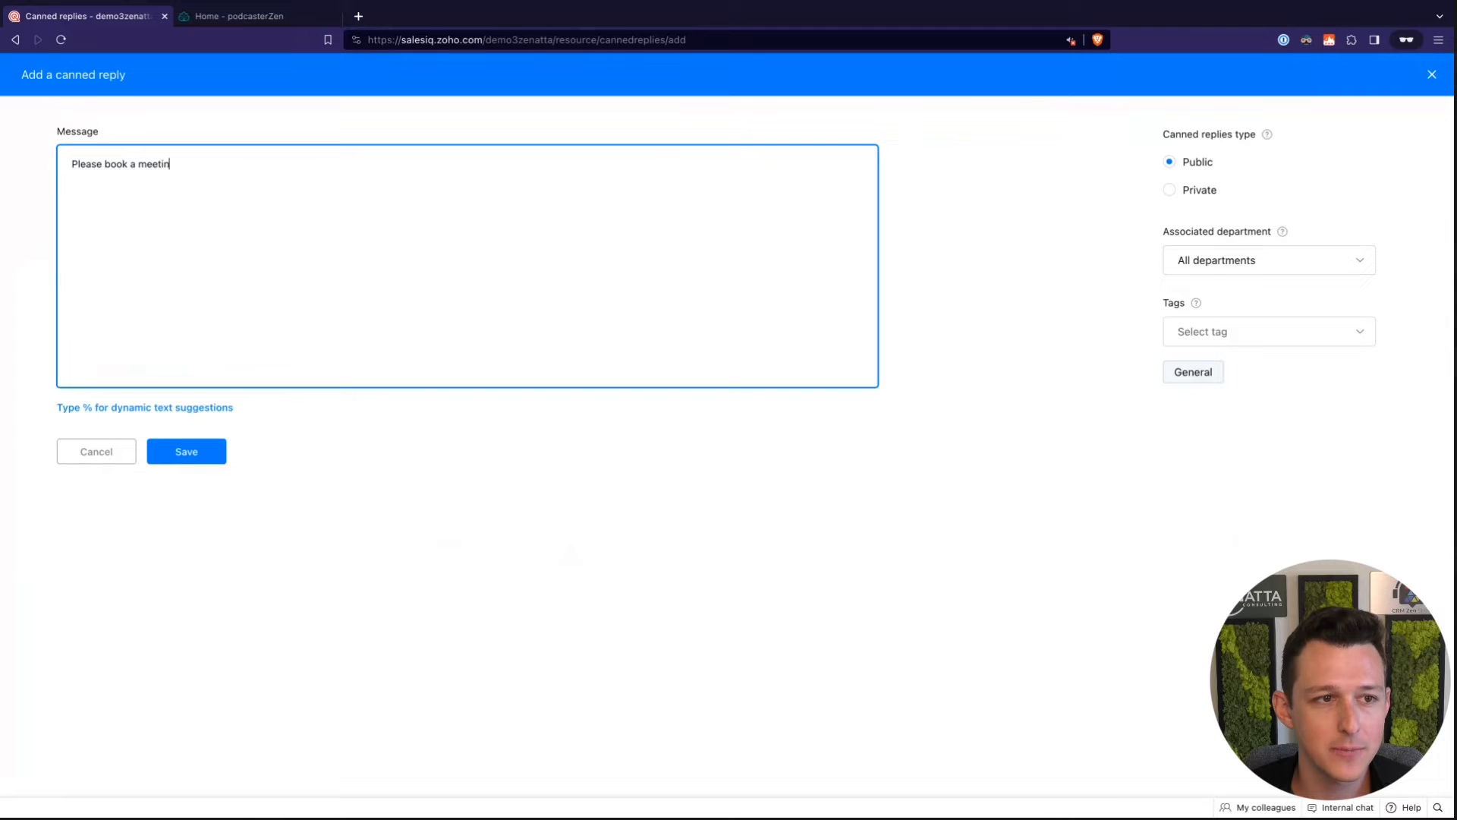
{"action": "type", "text": "g at zenatta.com"}
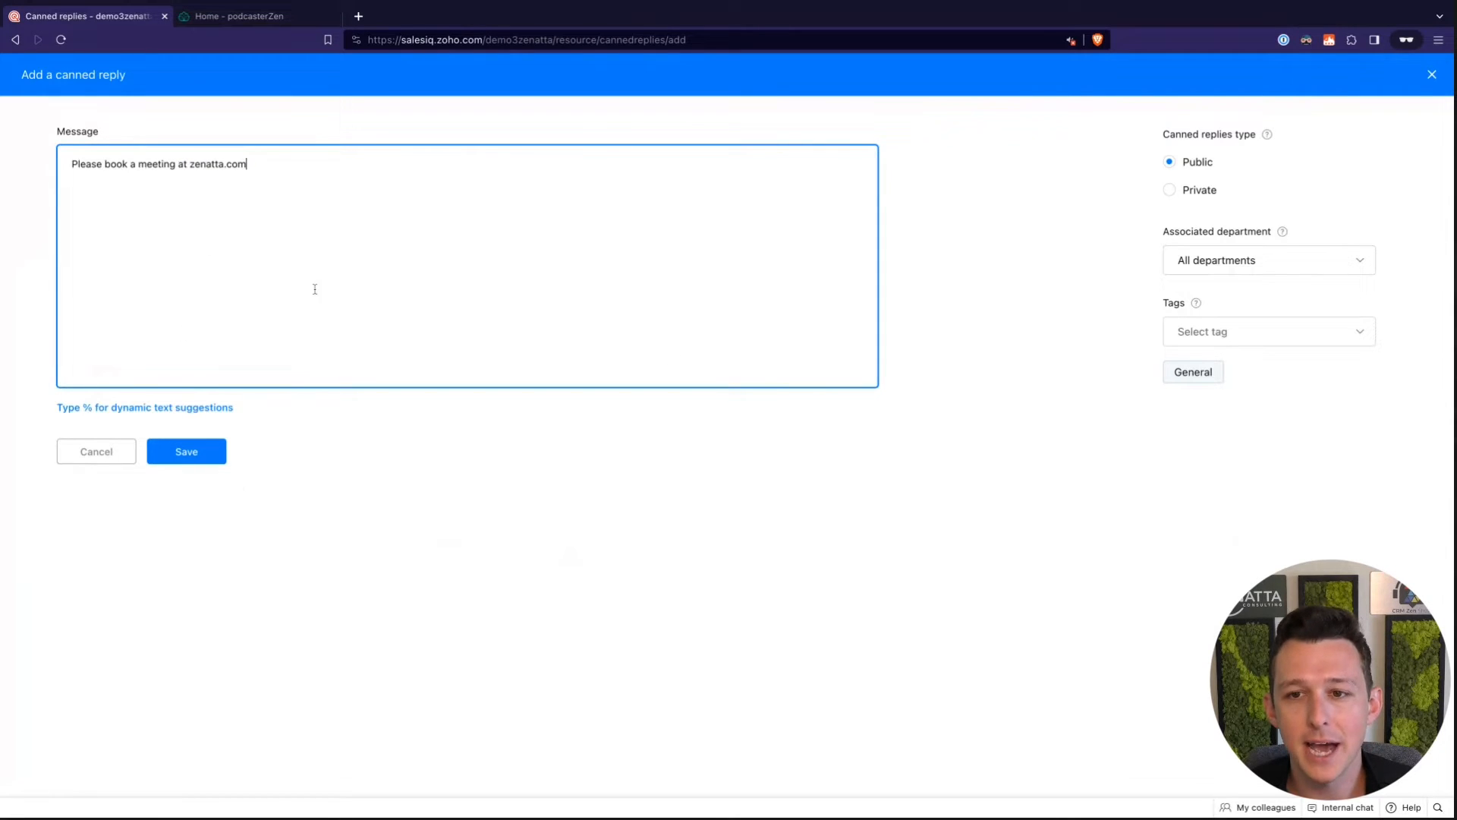
{"action": "left_click", "coordinate": [210, 460]}
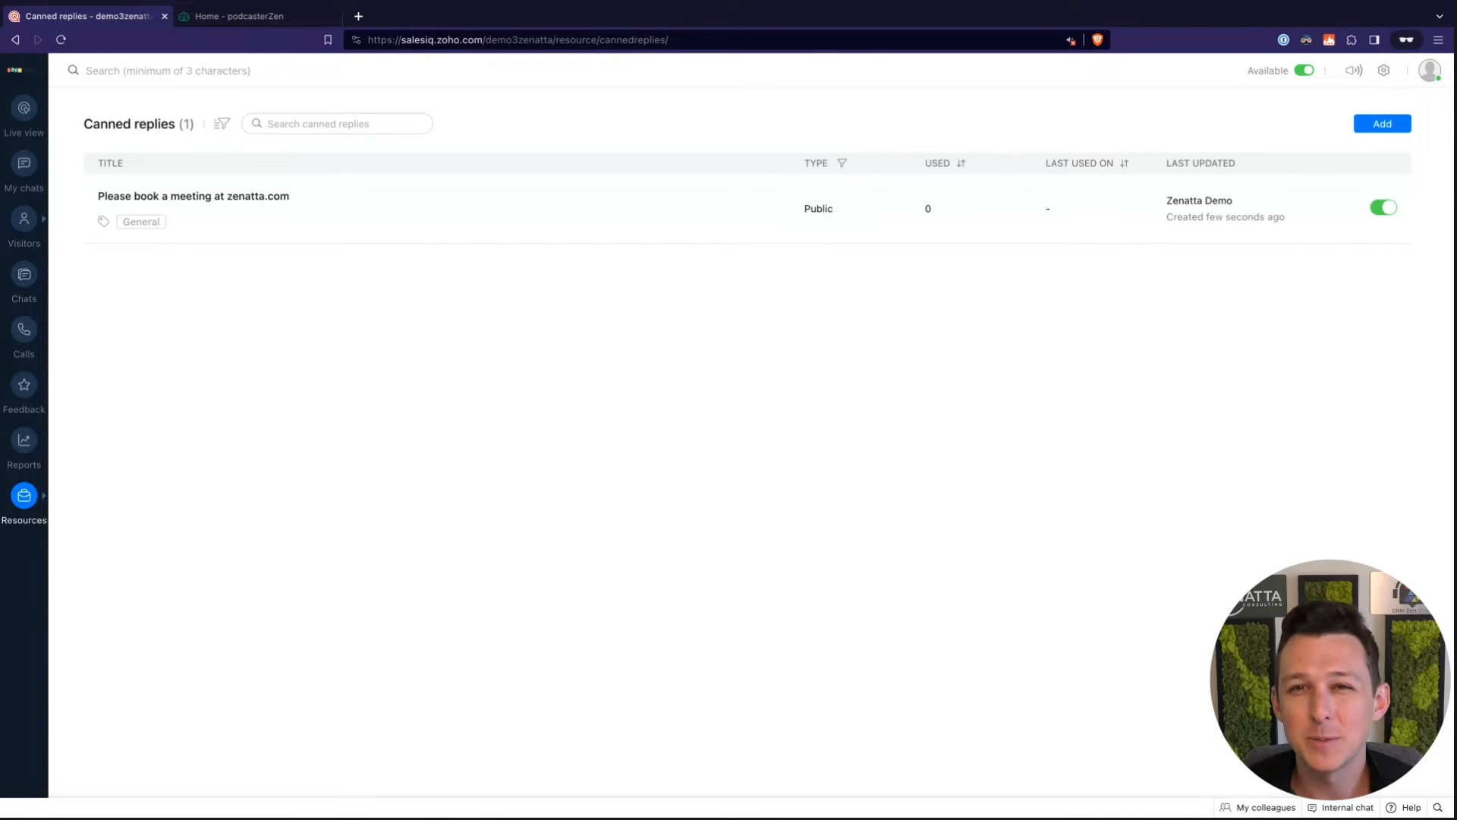
Open the FAQs resource list, followed by the Articles list, to examine their existing entries
{"action": "mouse_move", "coordinate": [47, 507]}
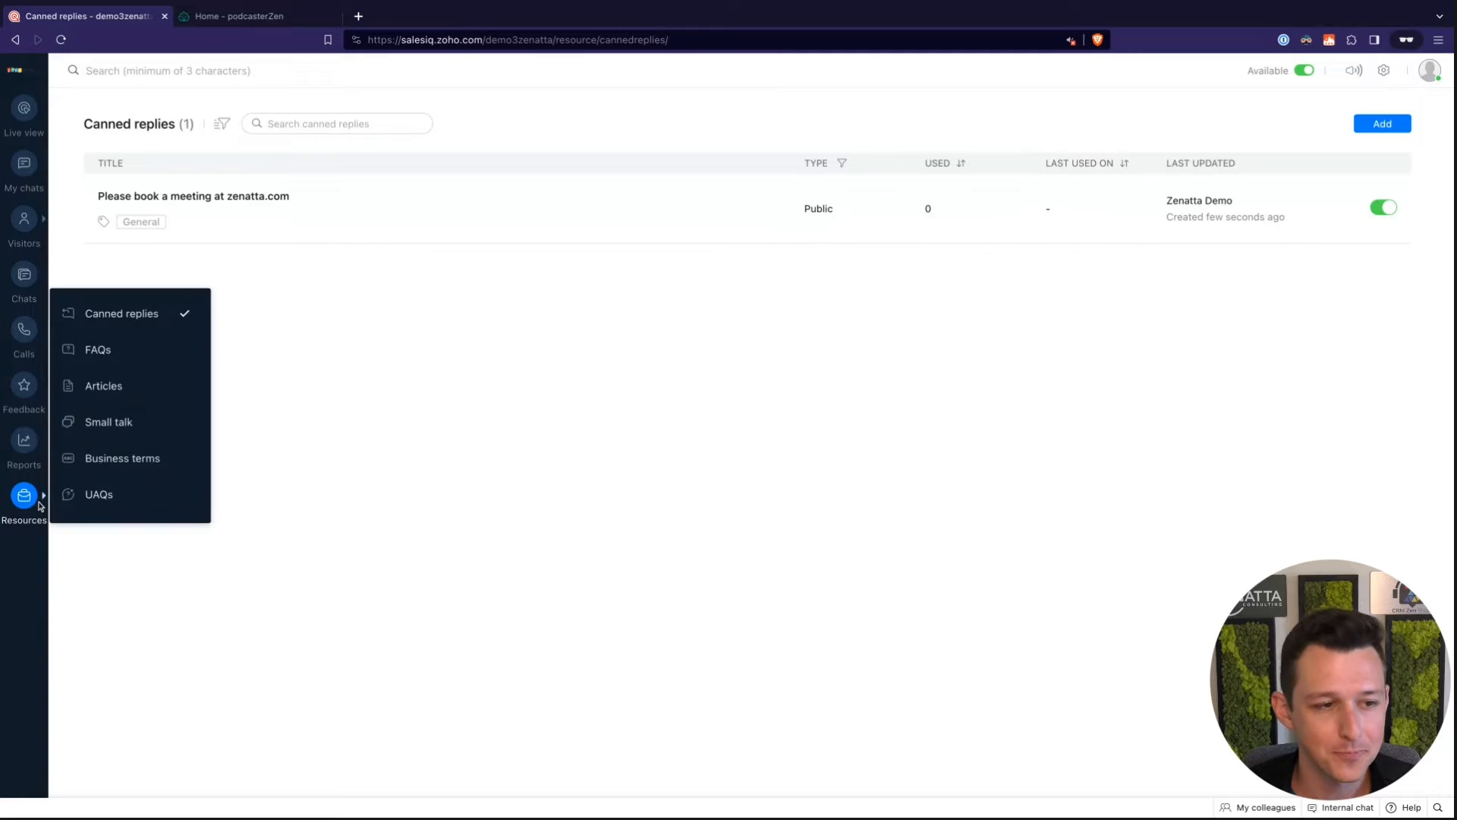
{"action": "left_click", "coordinate": [120, 356]}
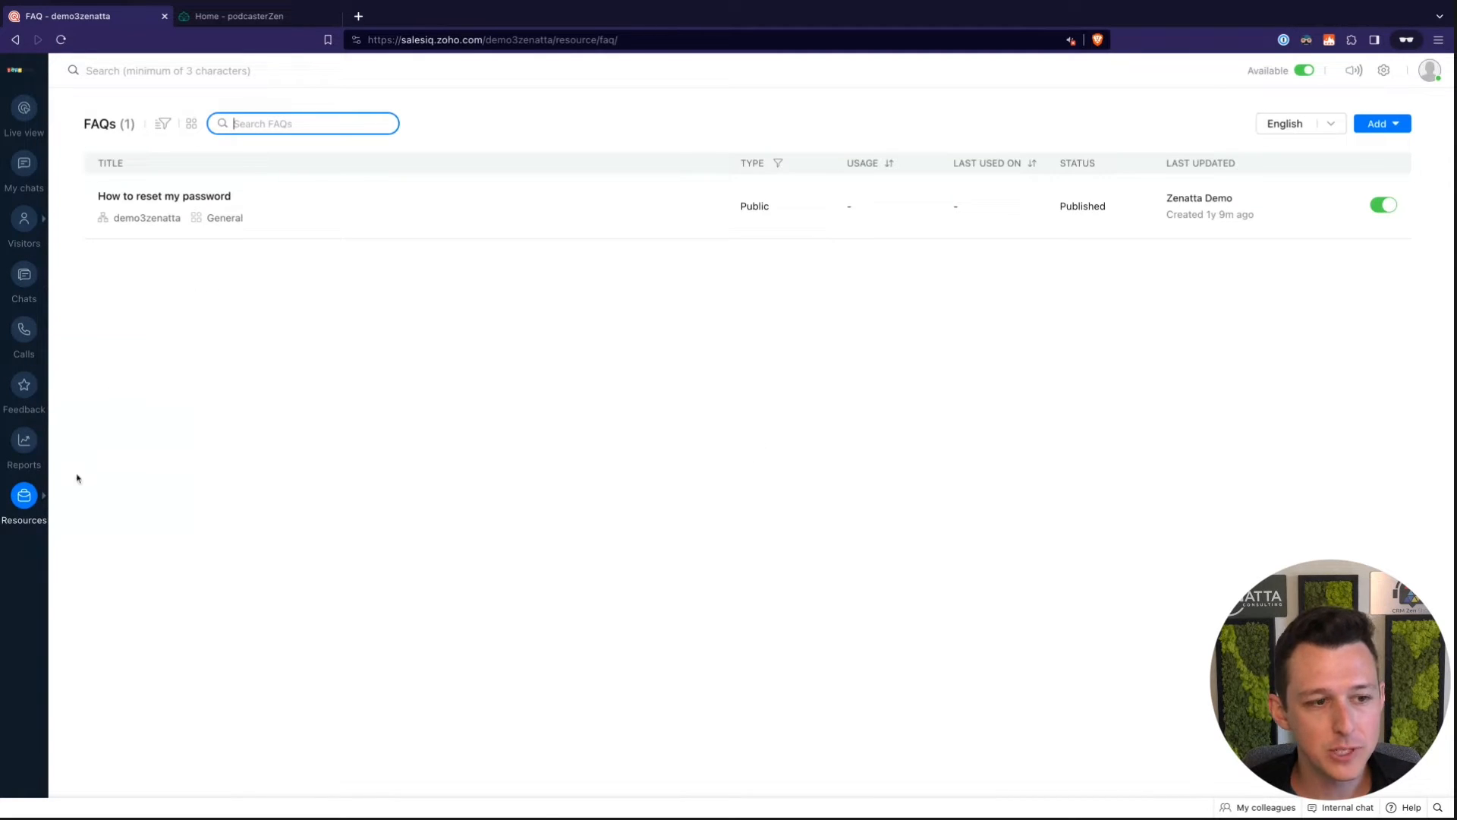
{"action": "mouse_move", "coordinate": [47, 507]}
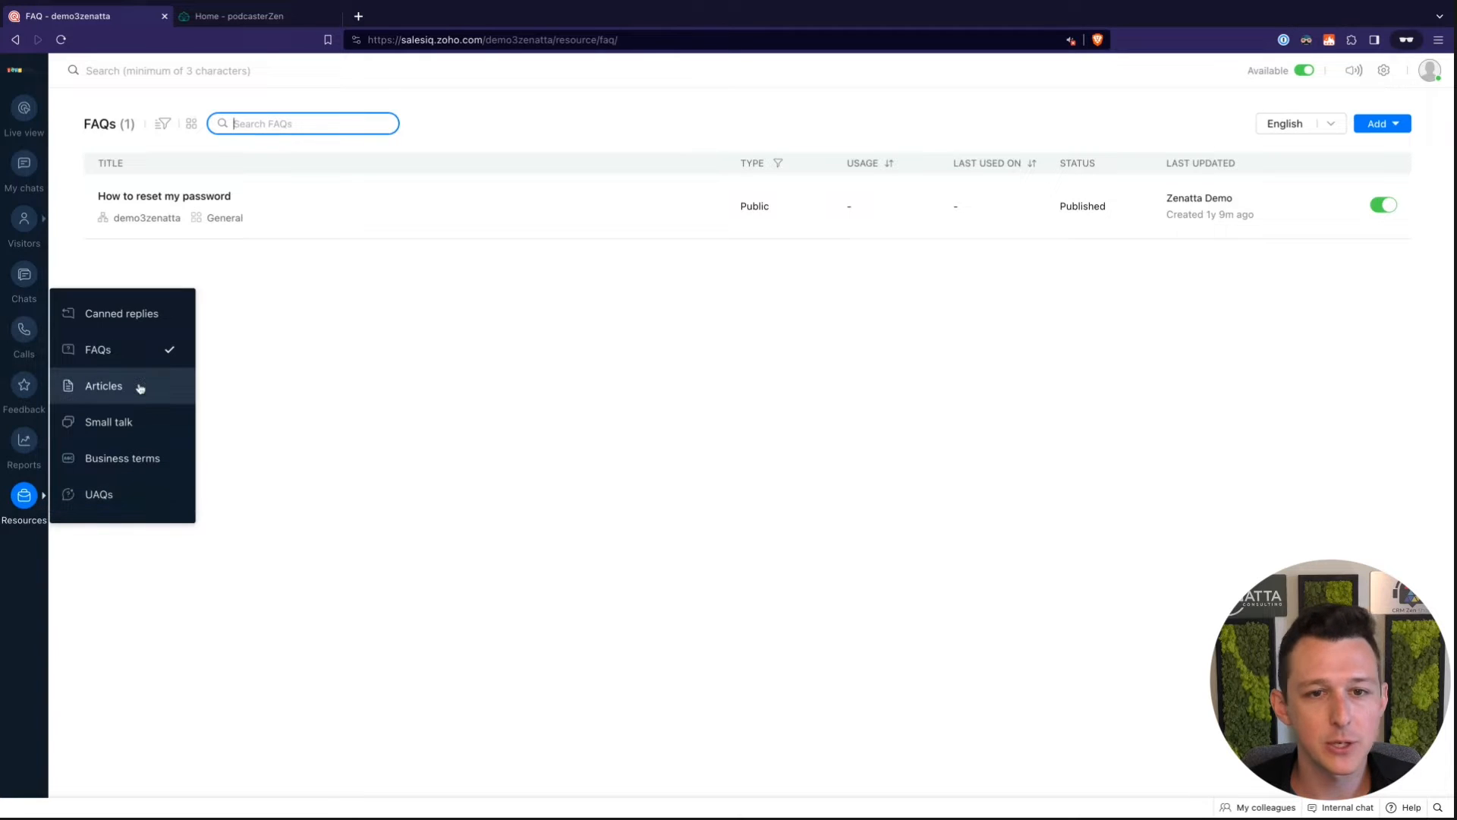
{"action": "left_click", "coordinate": [139, 387]}
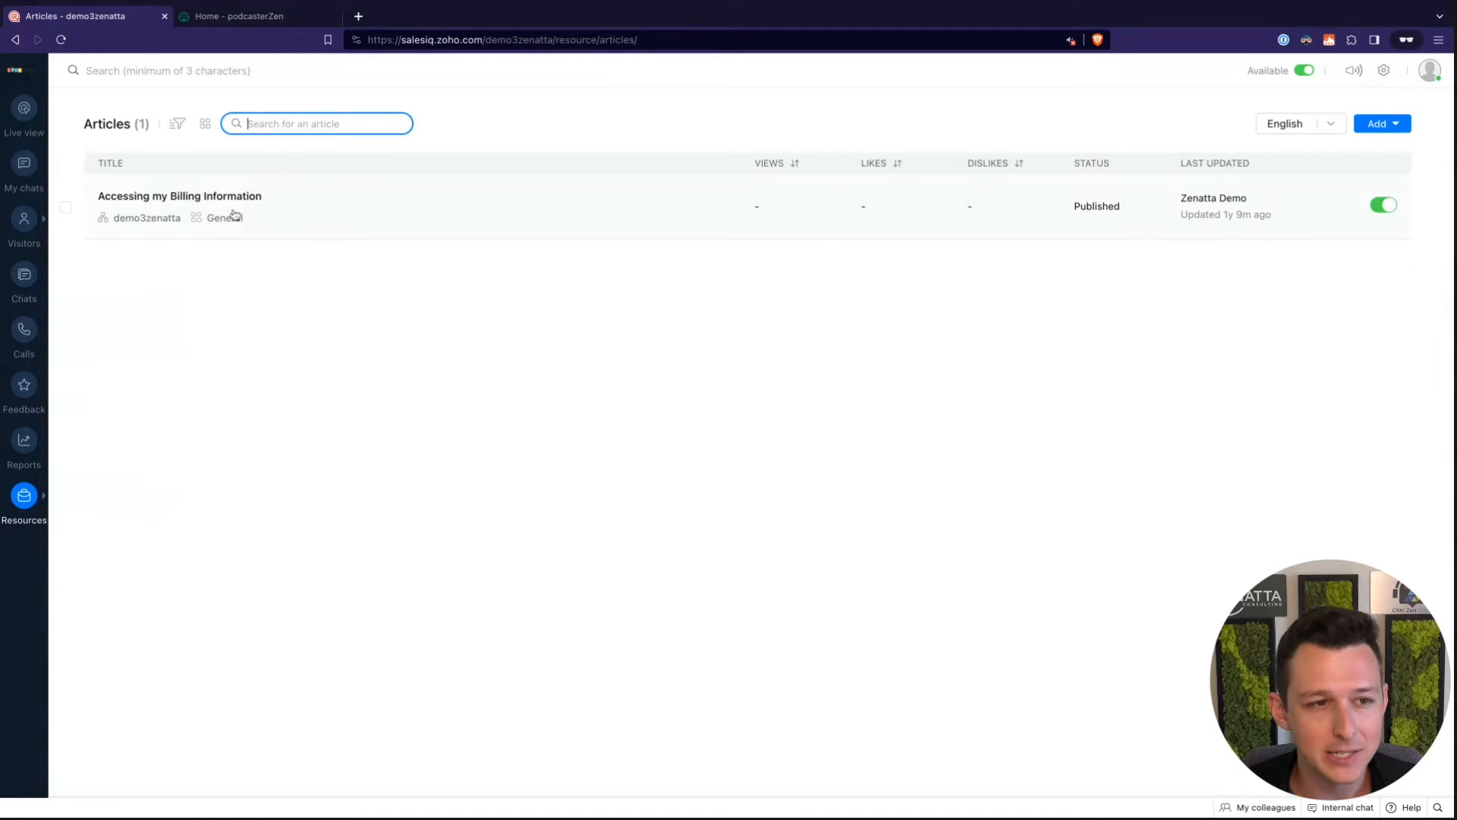
Open the Small talk resources to read the description and examine the Default Package
{"action": "mouse_move", "coordinate": [39, 501]}
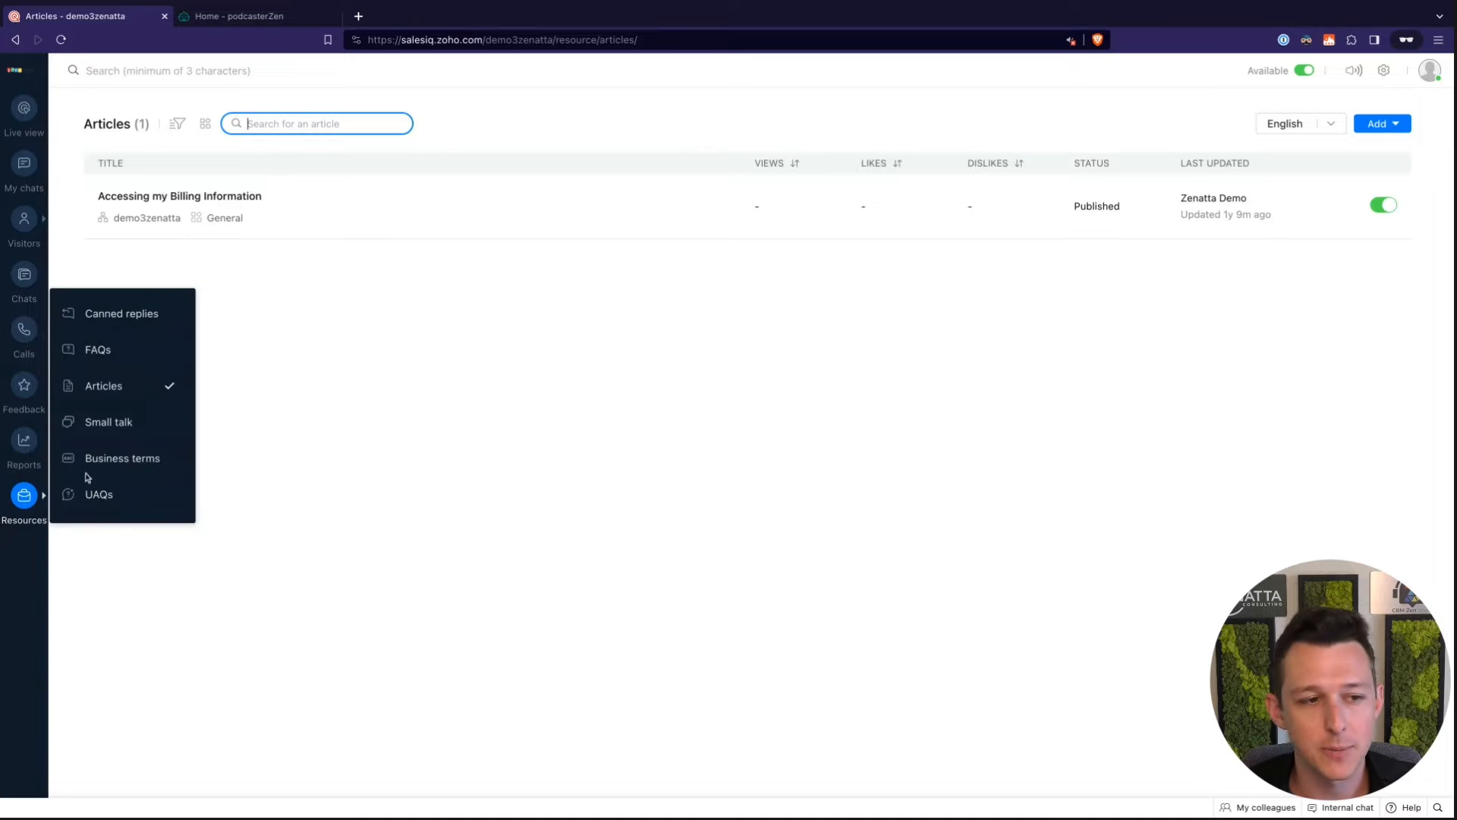
{"action": "left_click", "coordinate": [134, 420]}
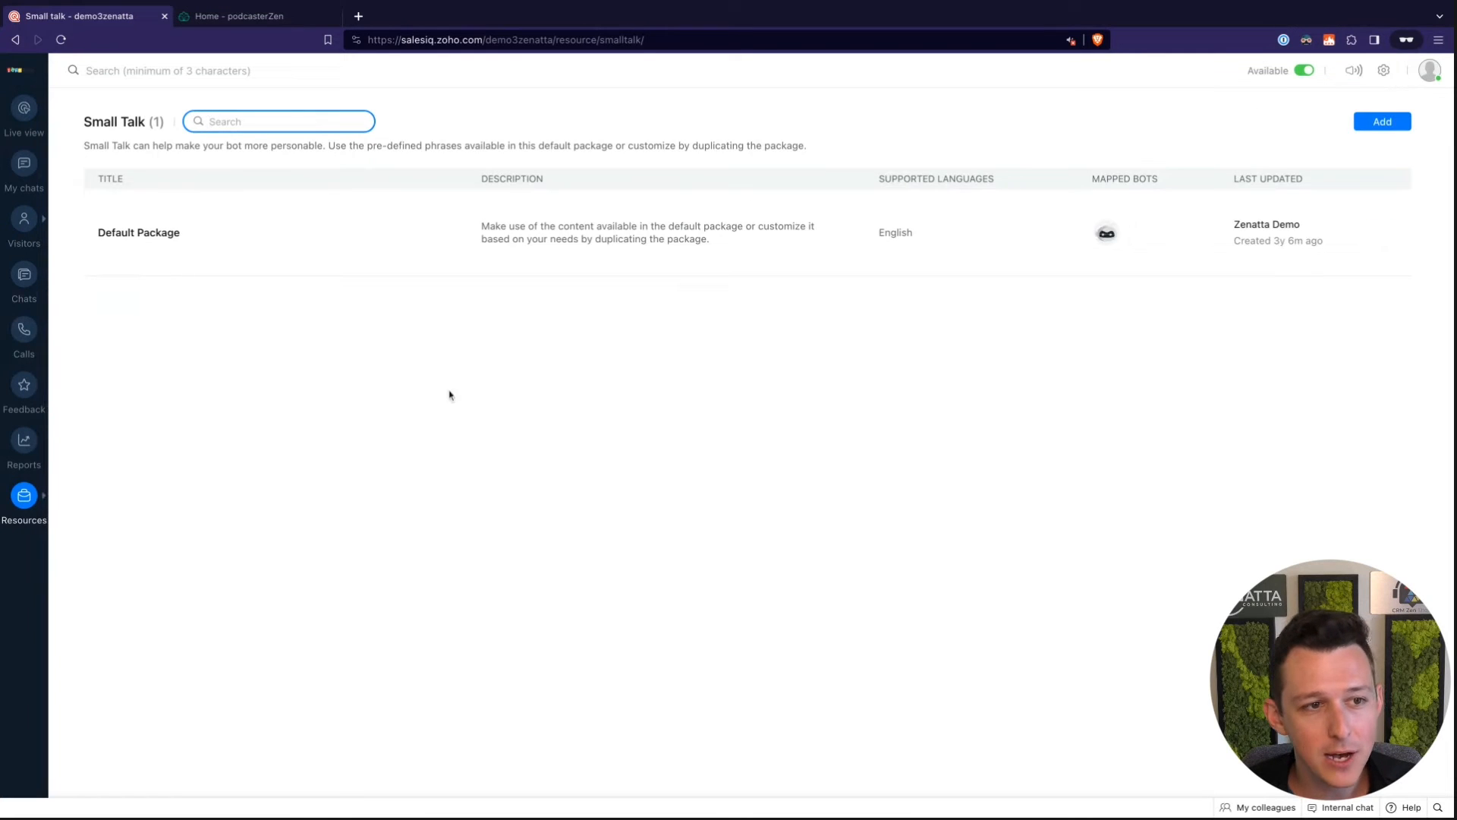
{"action": "left_click", "coordinate": [189, 148]}
{"action": "left_click_drag", "start_coordinate": [190, 148], "coordinate": [374, 148]}
{"action": "left_click", "coordinate": [190, 147]}
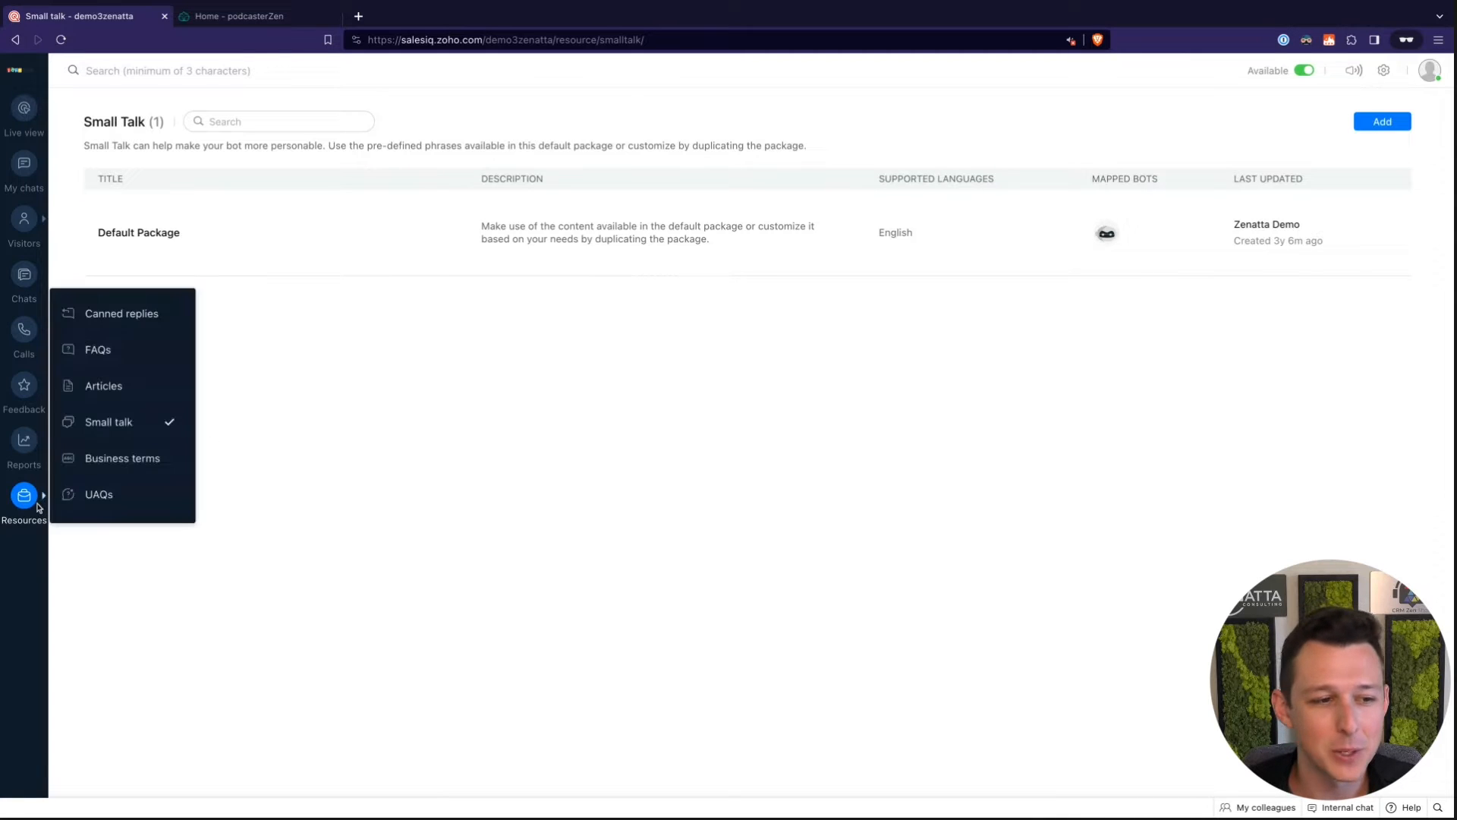
Open the Business terms resource to examine the similar terms for Transaction, and open the UAQs page
{"action": "mouse_move", "coordinate": [39, 509]}
{"action": "left_click", "coordinate": [135, 460]}
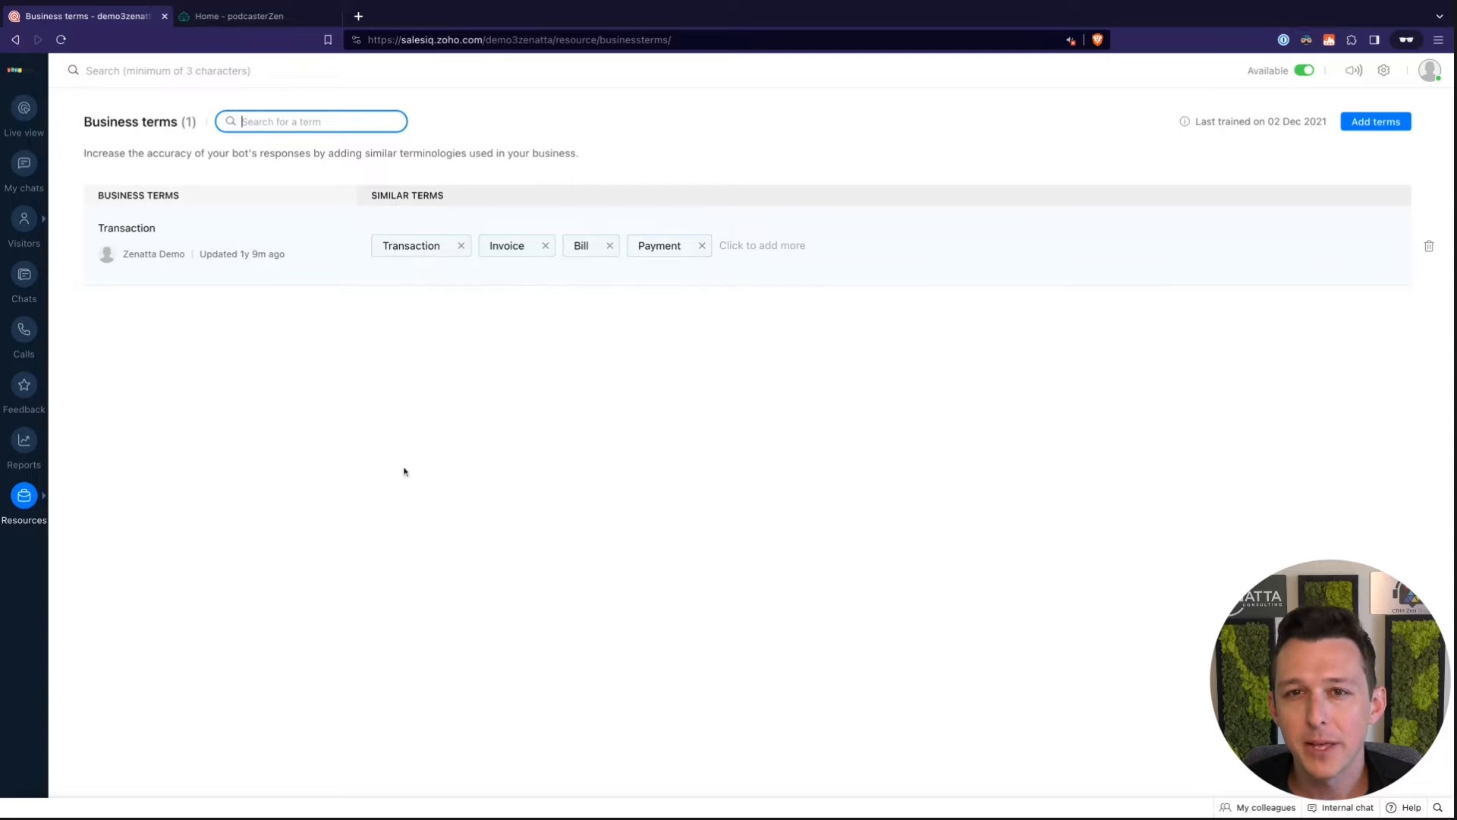
{"action": "left_click", "coordinate": [409, 648]}
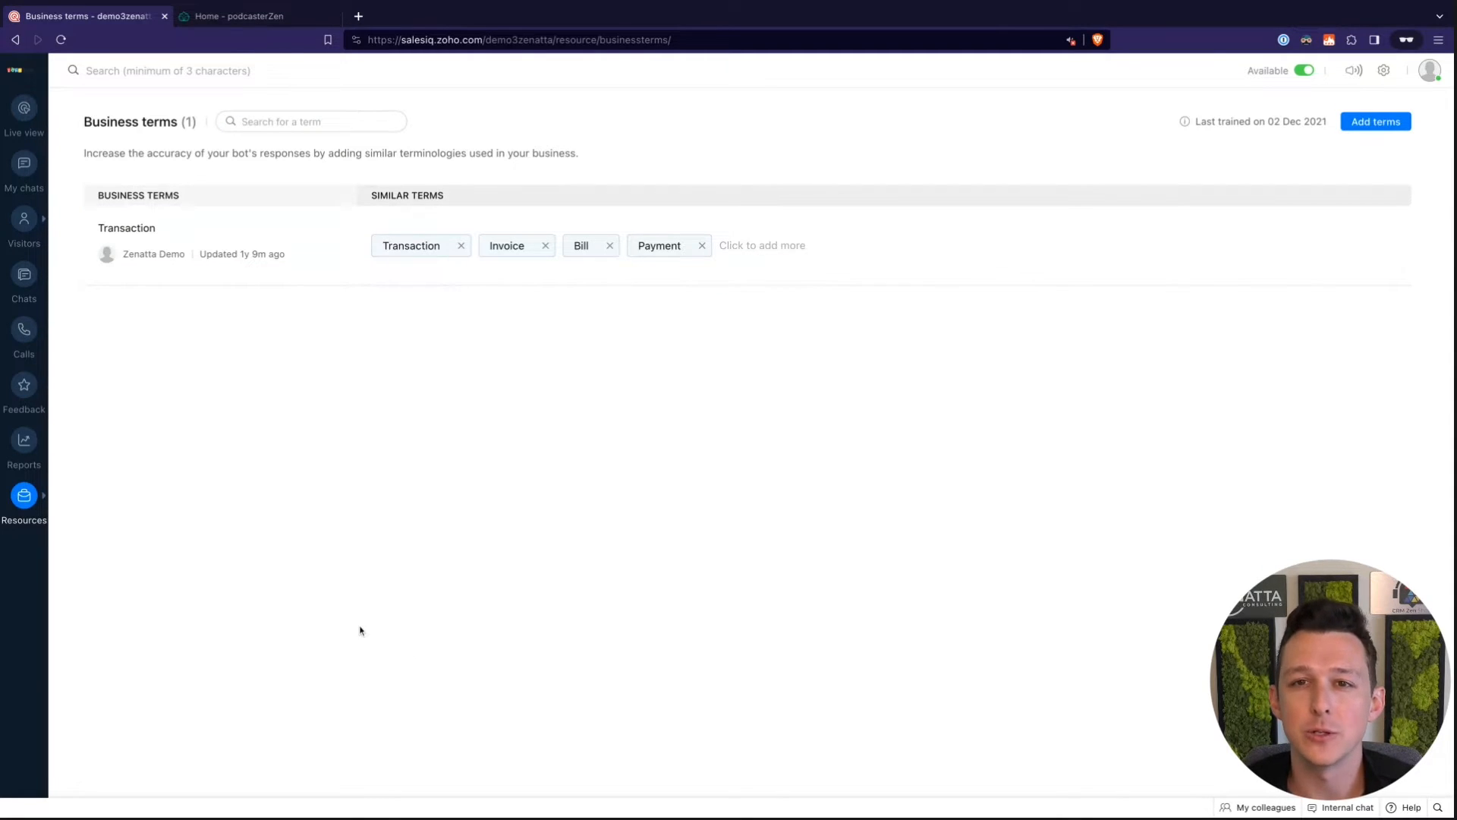
{"action": "mouse_move", "coordinate": [39, 501]}
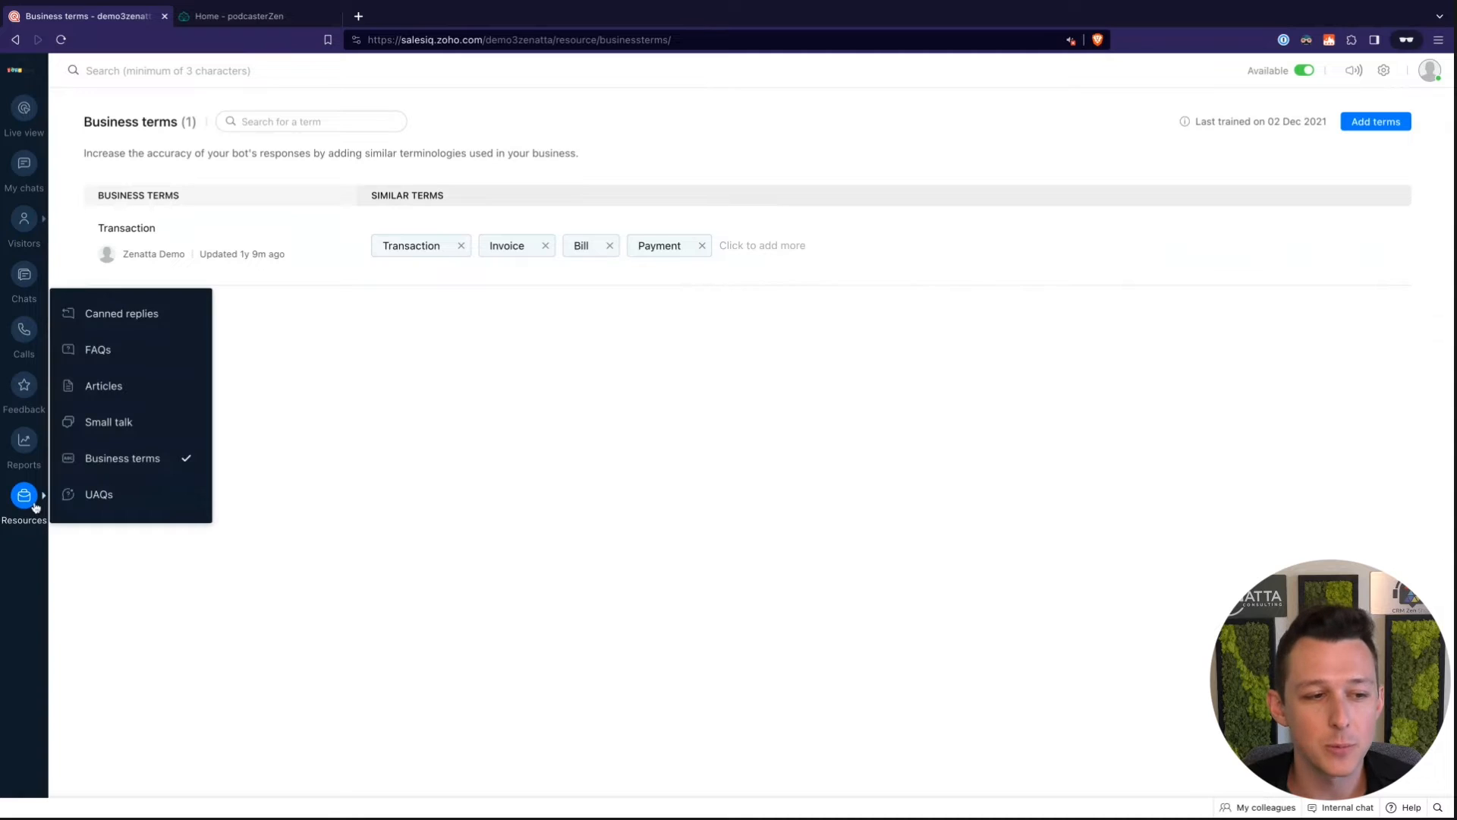
{"action": "left_click", "coordinate": [106, 498]}
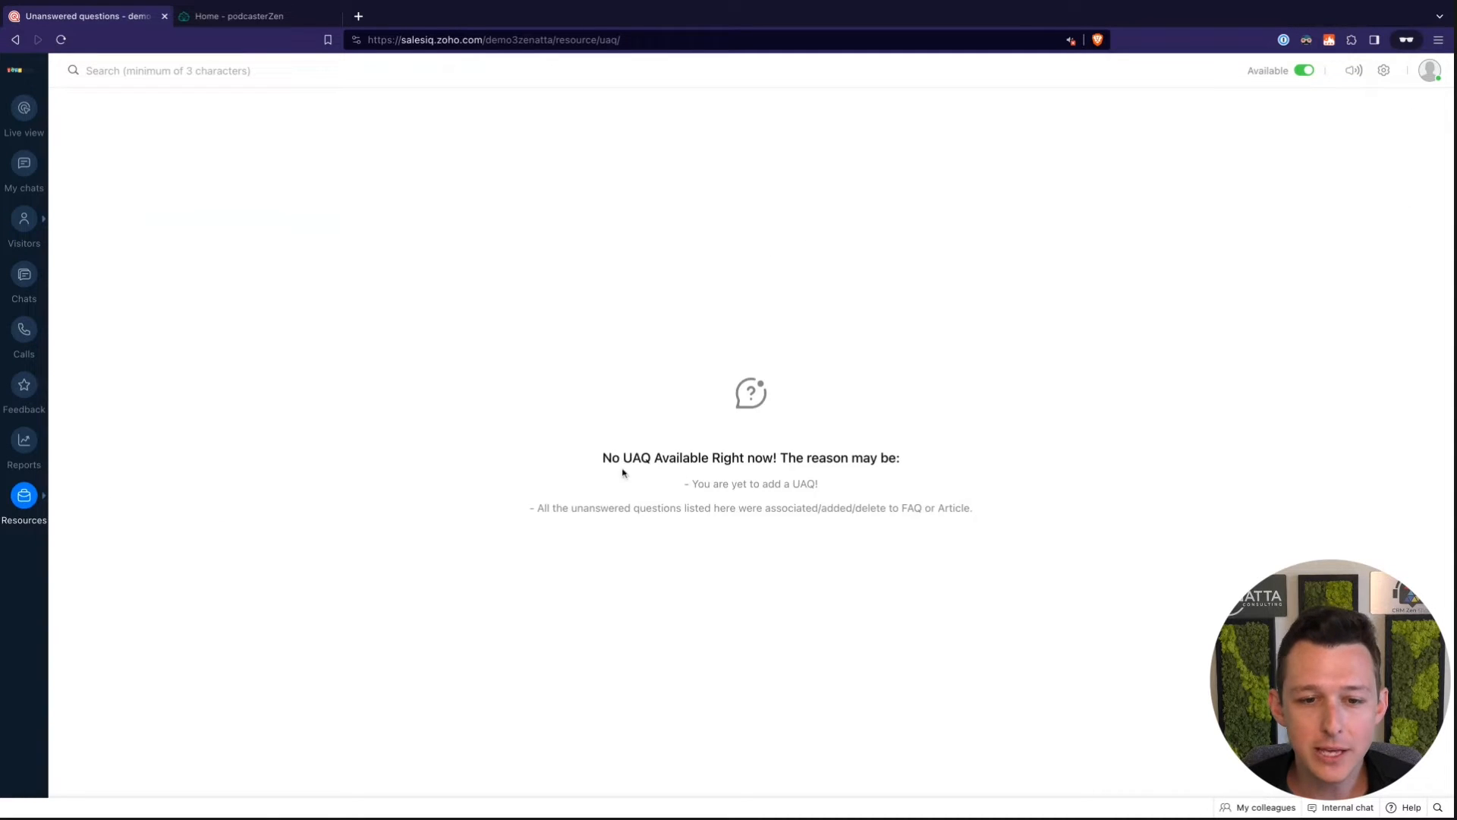
Read the explanation on the UAQs page, look over the Resources sections and return to the Live view
{"action": "mouse_move", "coordinate": [603, 459]}
{"action": "left_mouse_down"}
{"action": "mouse_move", "coordinate": [699, 459]}
{"action": "mouse_move", "coordinate": [604, 459]}
{"action": "left_mouse_up"}
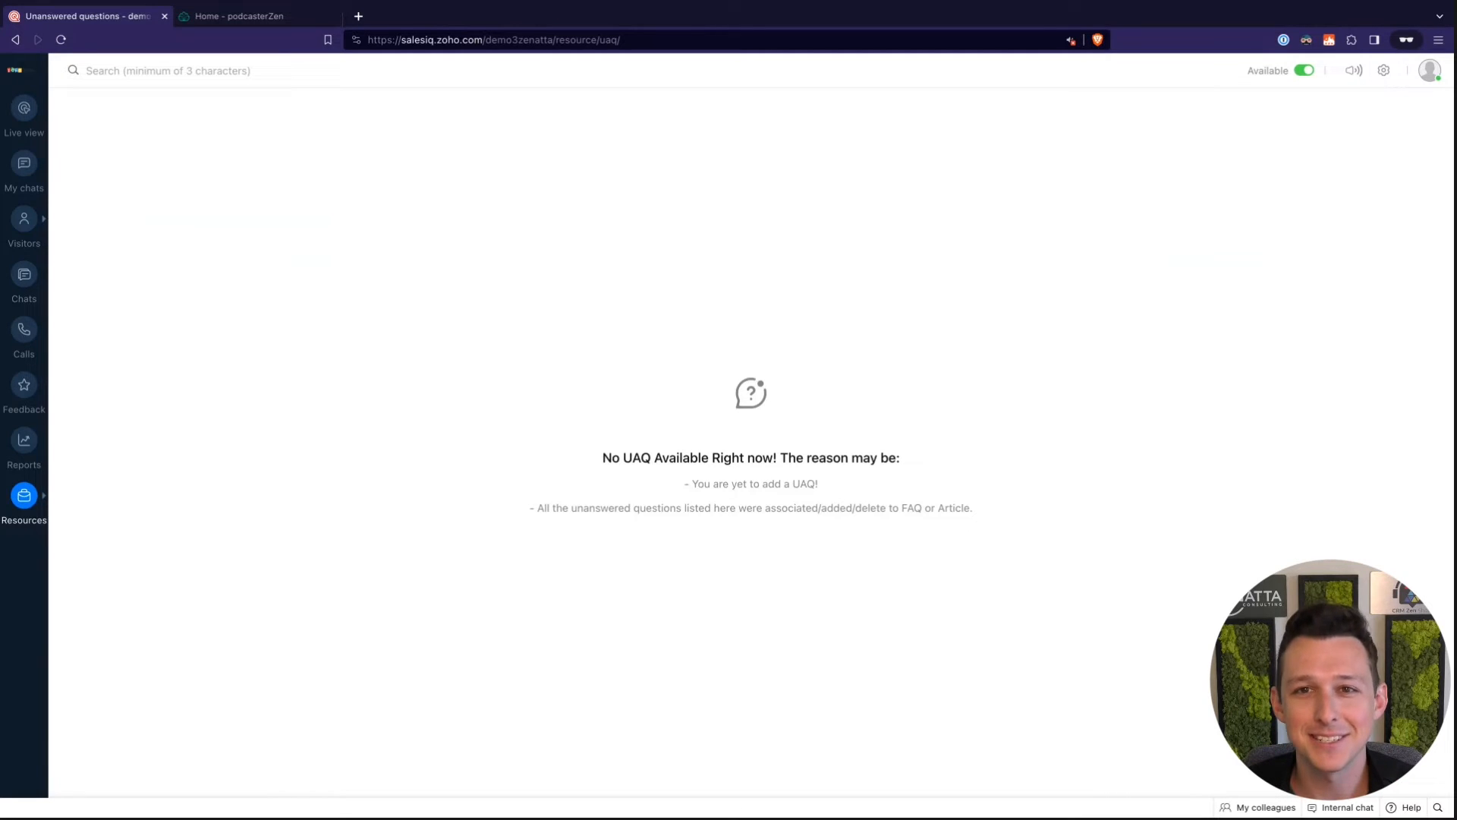
{"action": "mouse_move", "coordinate": [40, 506]}
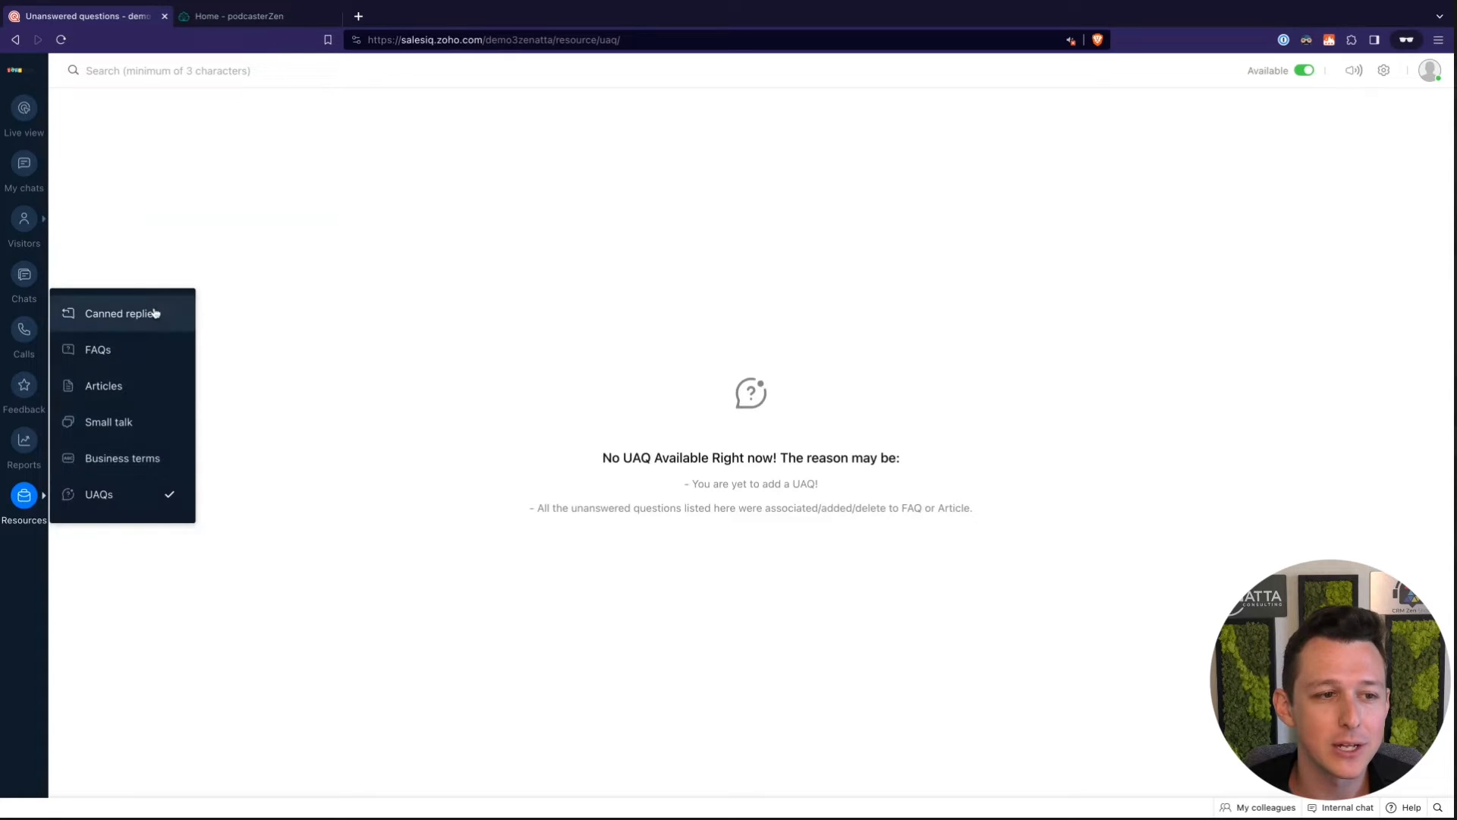
{"action": "left_click", "coordinate": [31, 124]}
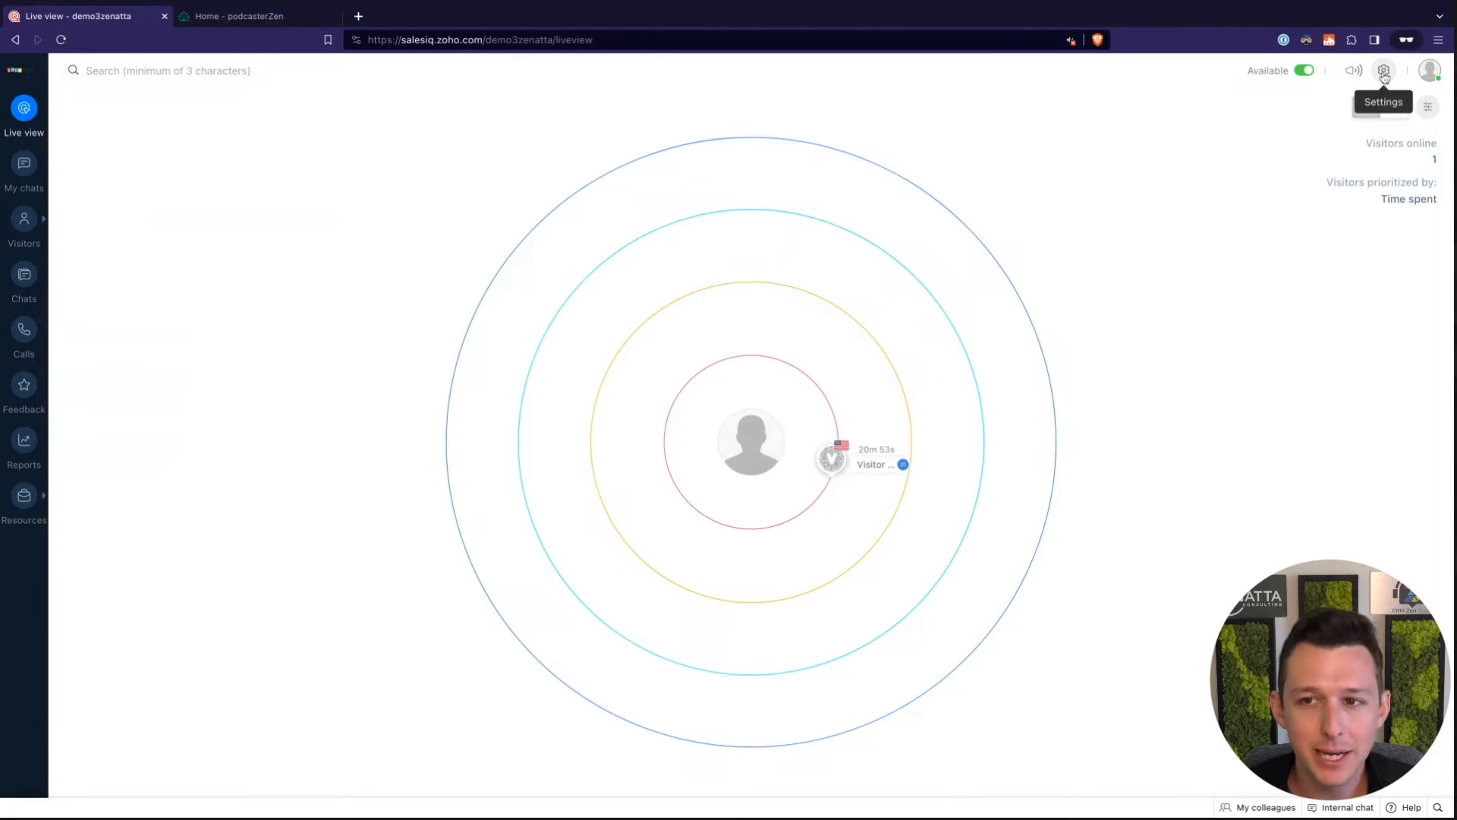
Open the Settings overview, view the Company Profile page and return to the overview
{"action": "left_click", "coordinate": [1384, 72]}
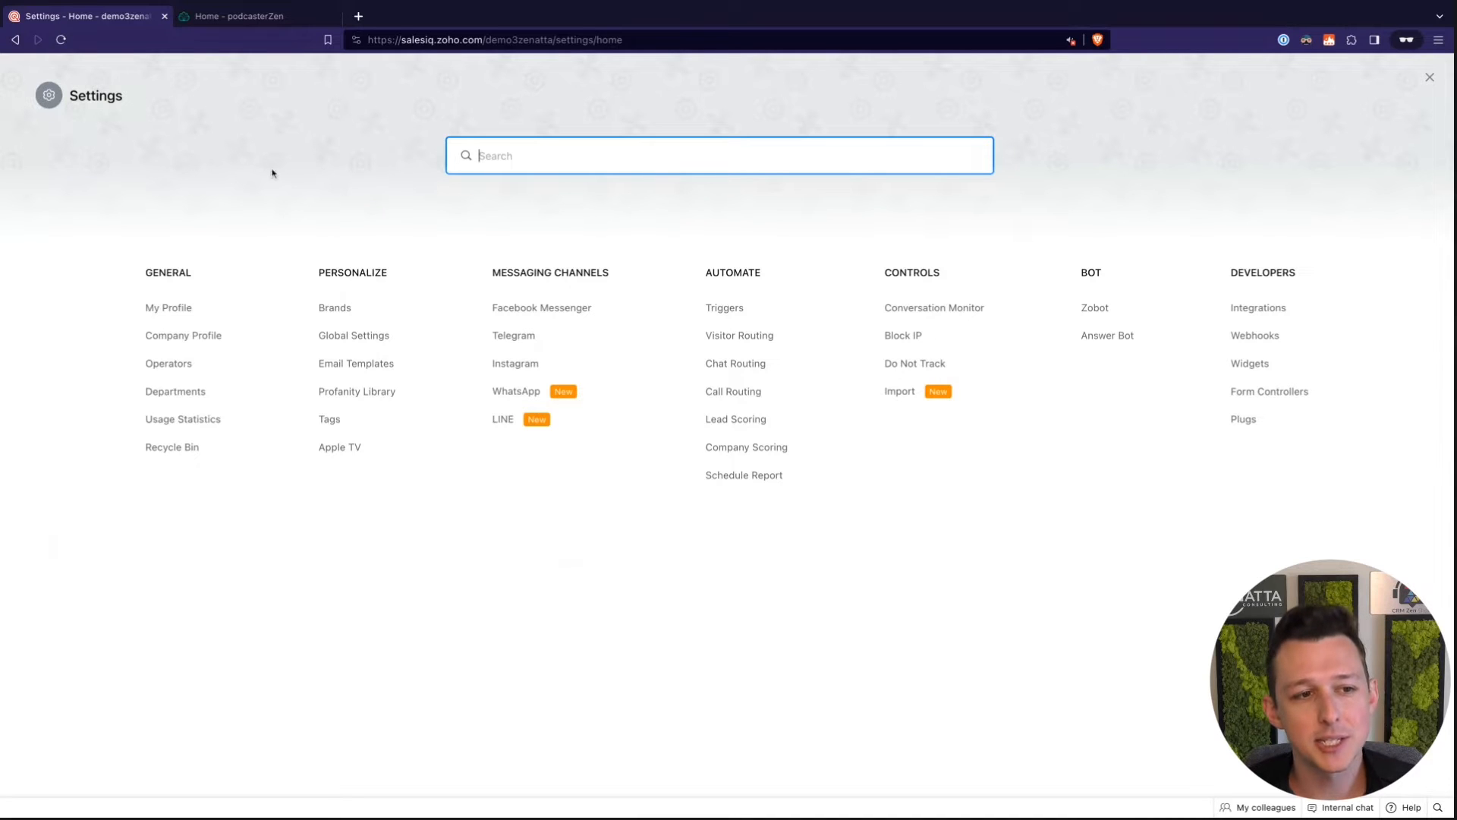
{"action": "left_click", "coordinate": [176, 619]}
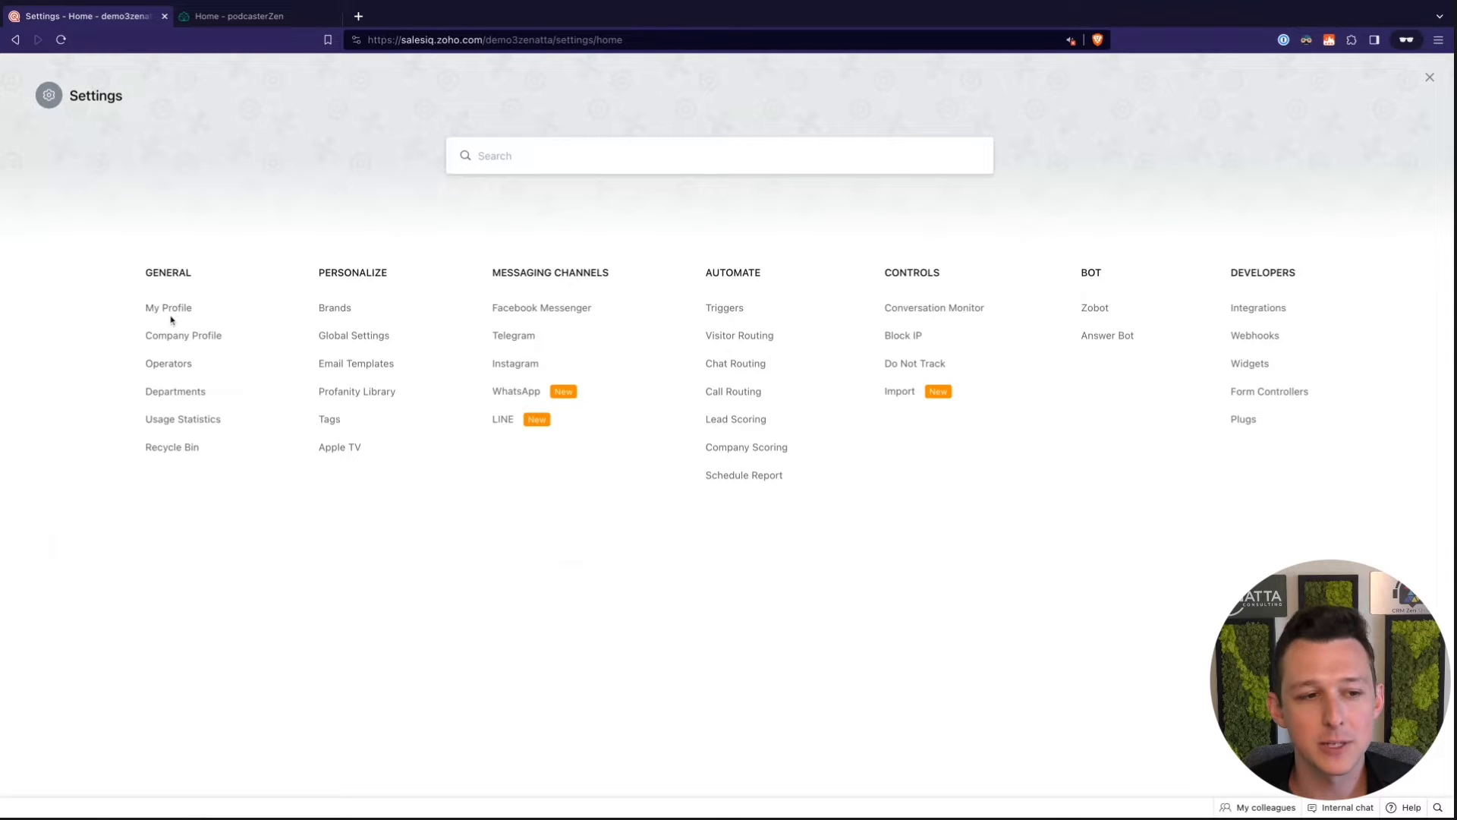
{"action": "left_click", "coordinate": [177, 339]}
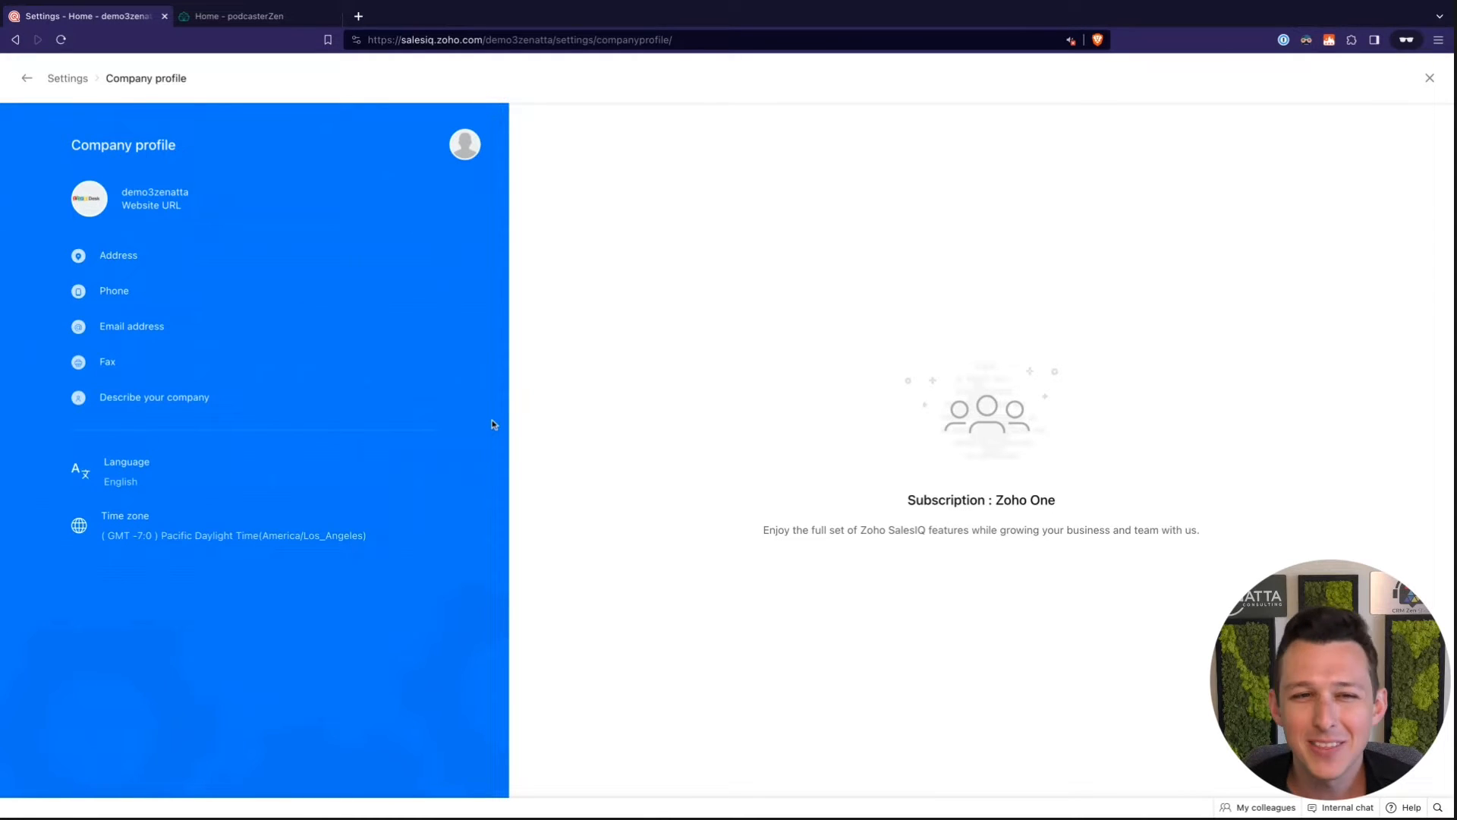
{"action": "left_click", "coordinate": [27, 78]}
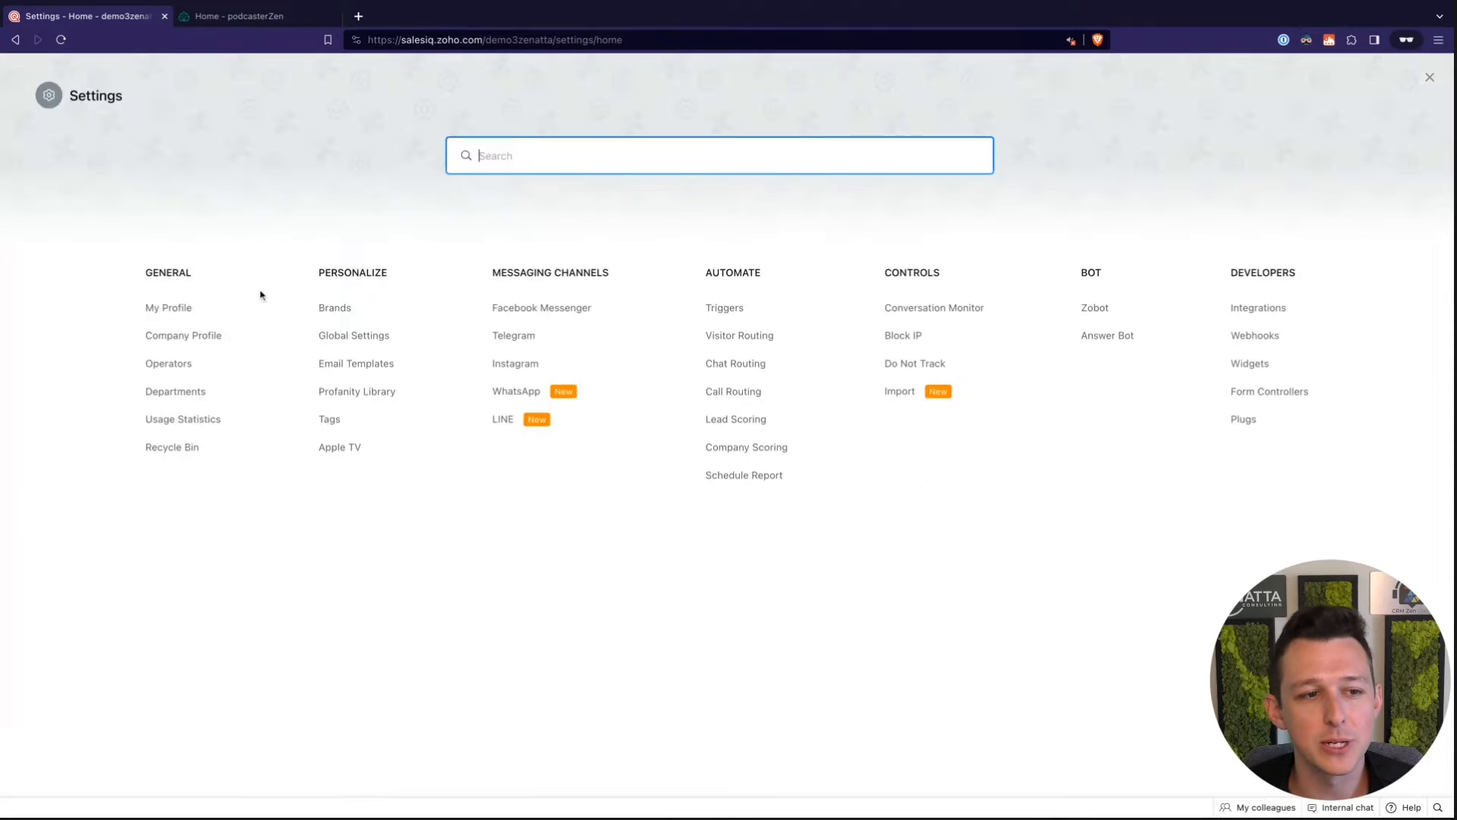
Open the owner's profile settings from the Operators list and examine the personal information, About you and department sections
{"action": "left_click", "coordinate": [179, 372]}
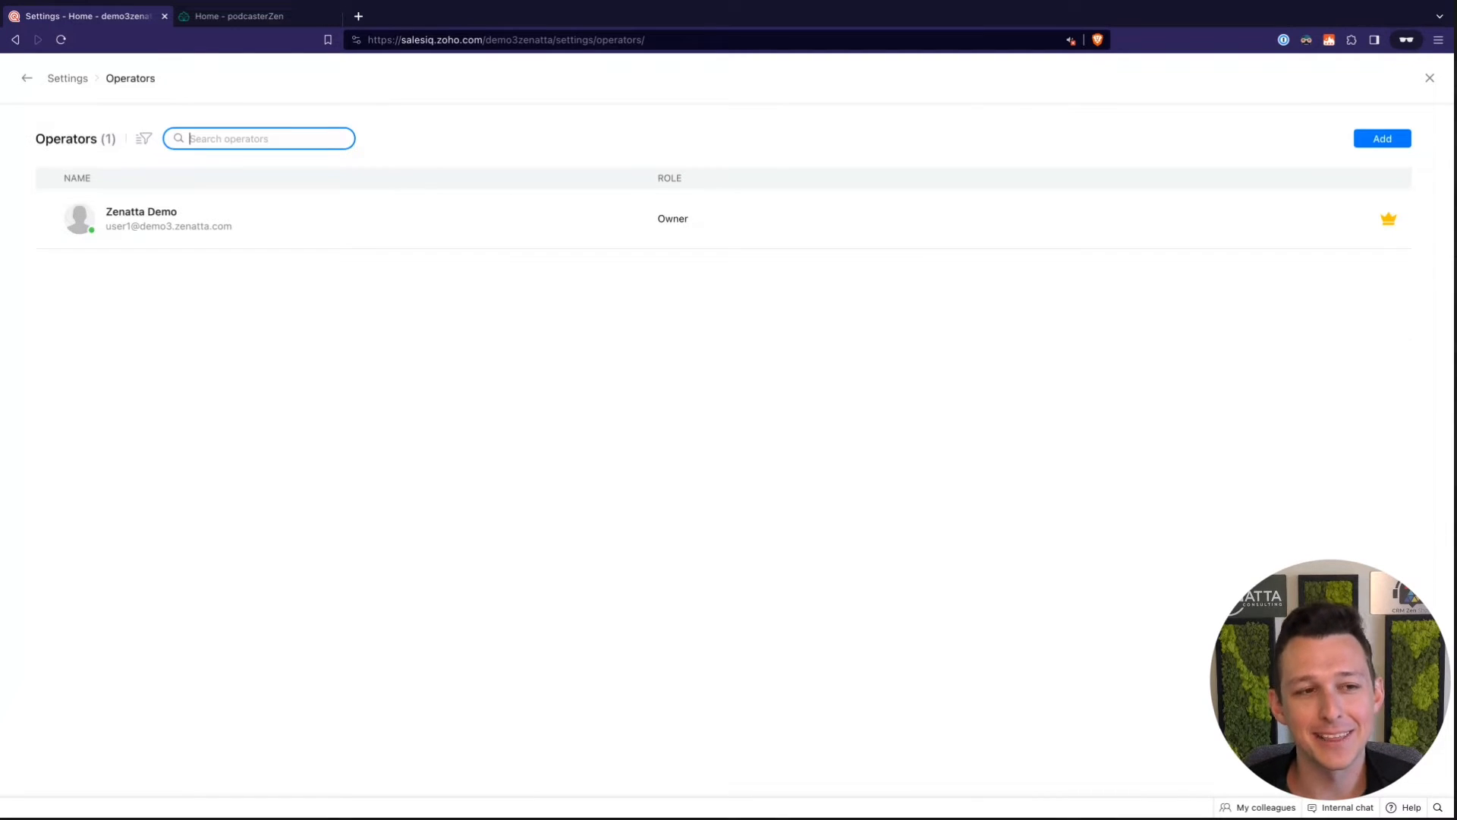
{"action": "left_click", "coordinate": [175, 221]}
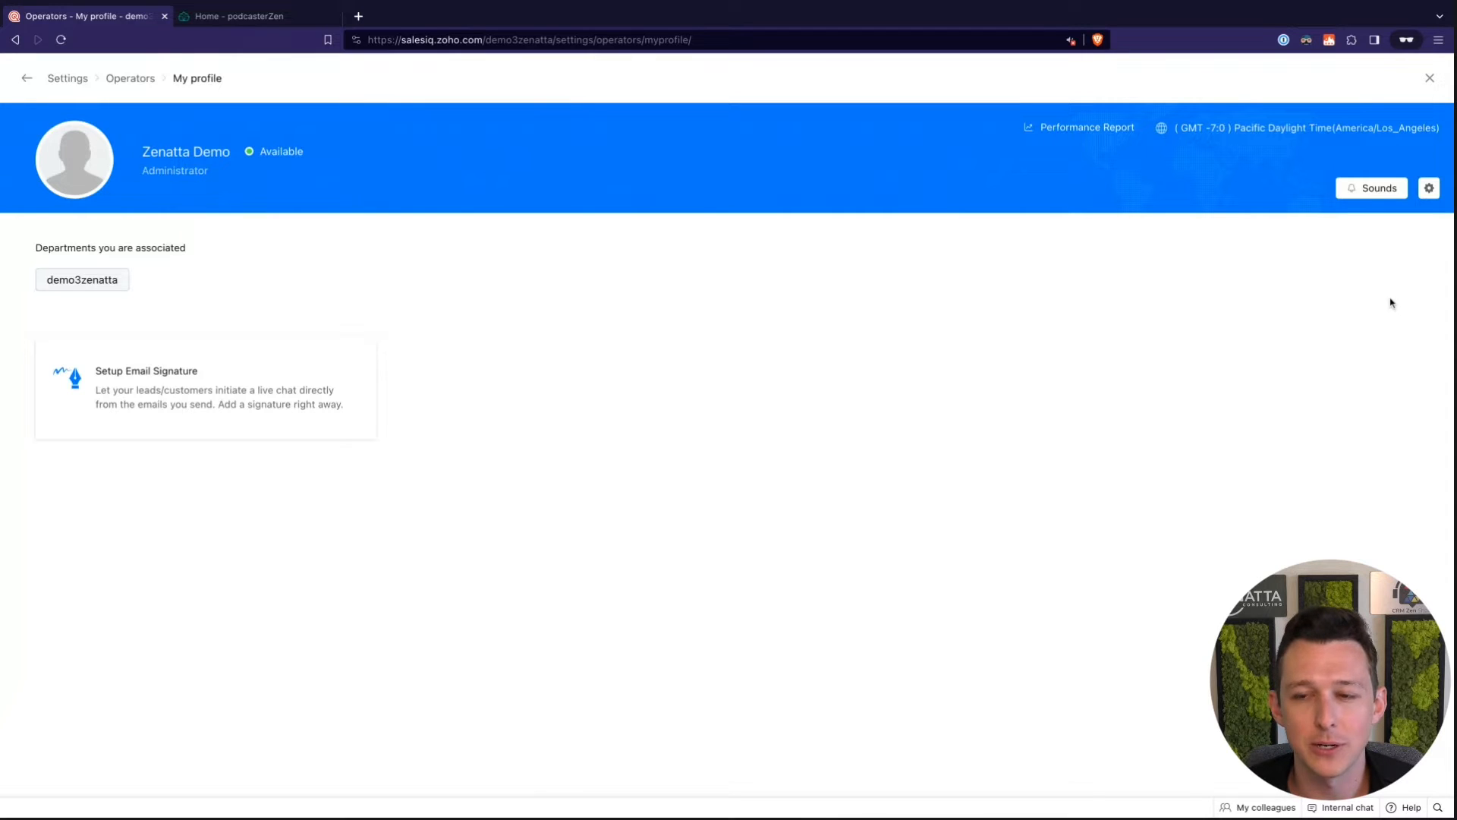
{"action": "left_click", "coordinate": [1430, 189]}
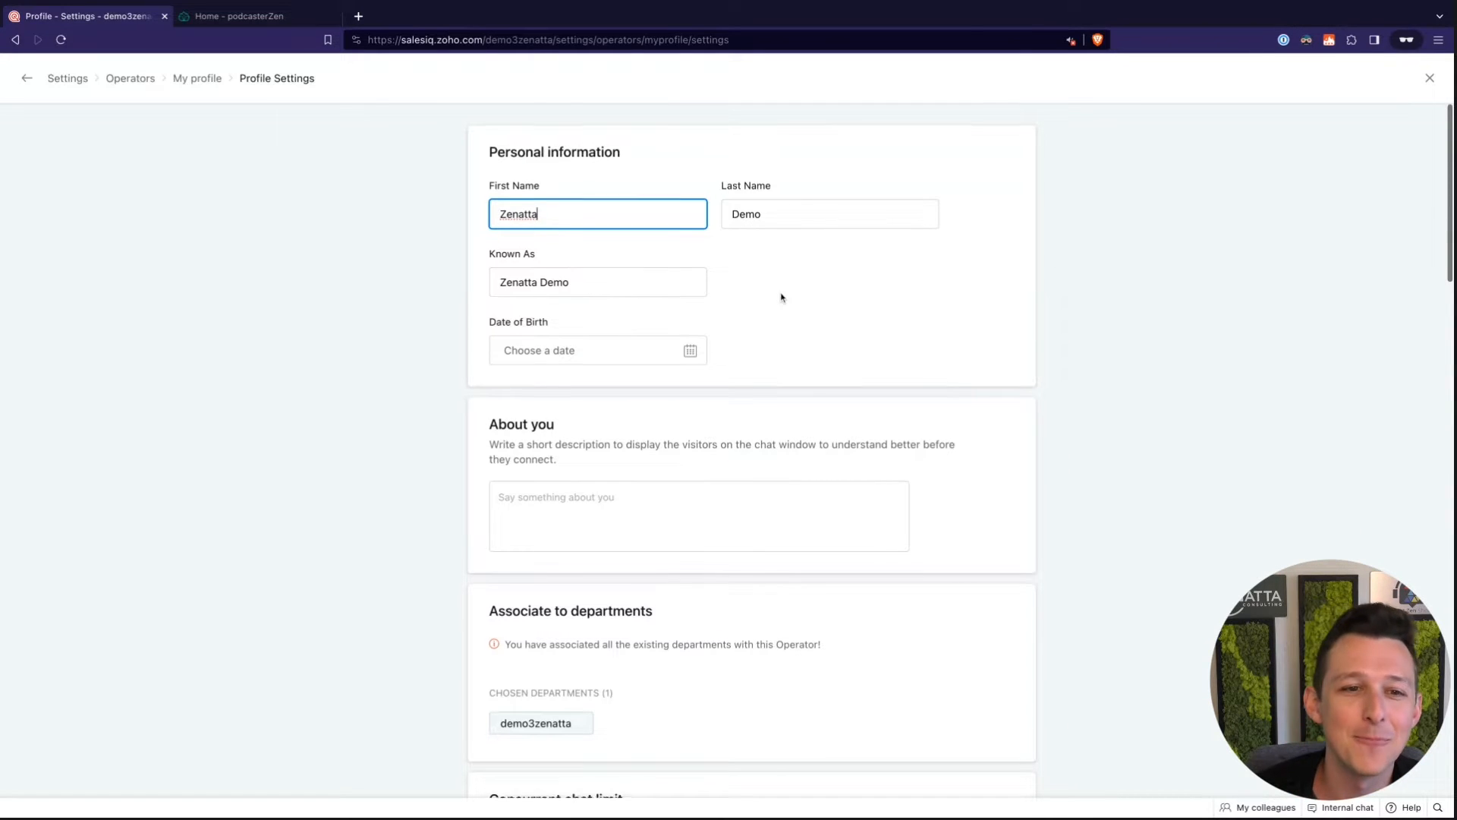
{"action": "scroll", "coordinate": [782, 297], "scroll_direction": "down", "scroll_amount": 1}
{"action": "scroll", "coordinate": [781, 298], "scroll_direction": "down", "scroll_amount": 2}
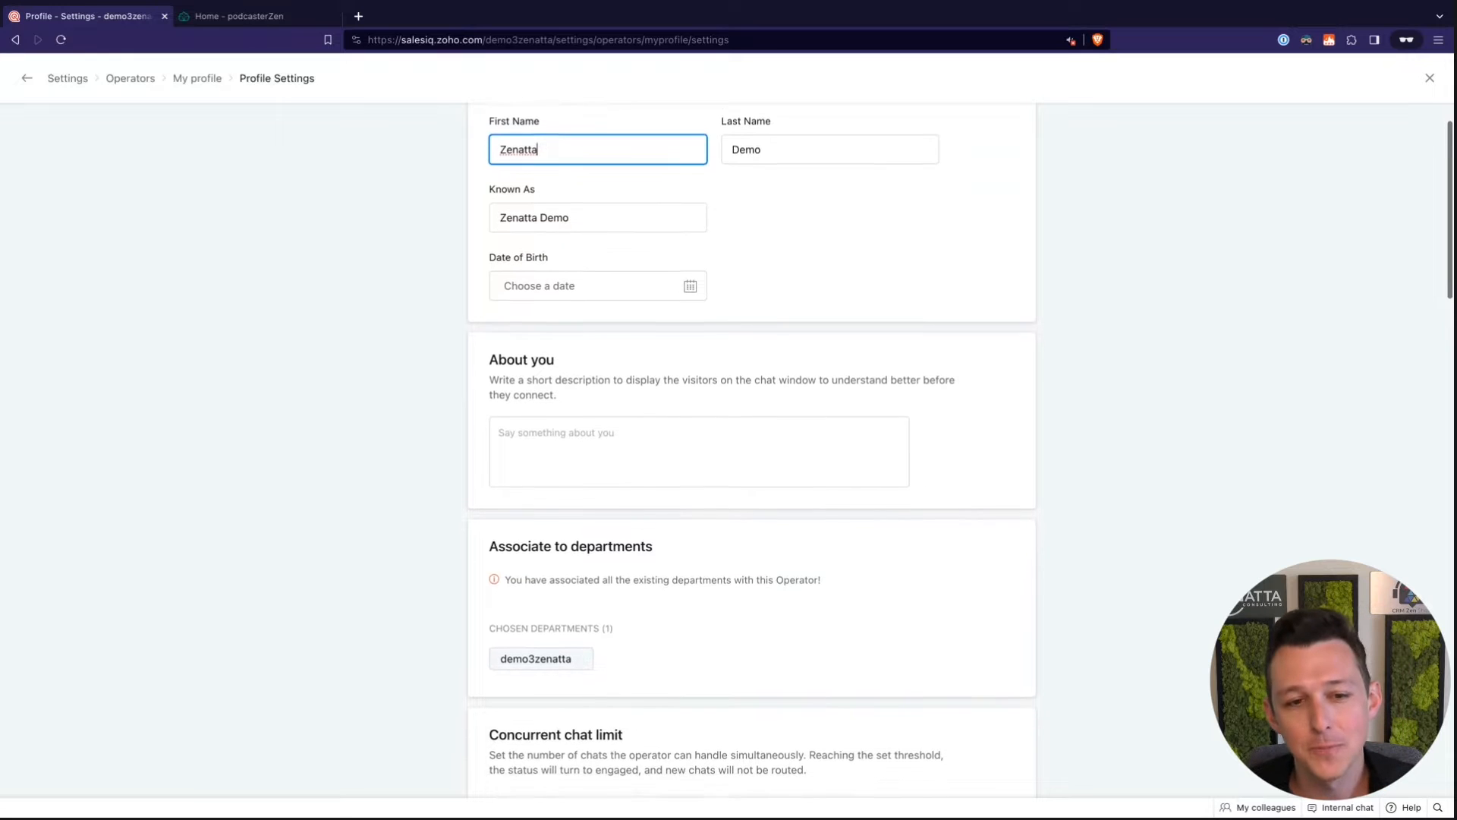
{"action": "scroll", "coordinate": [755, 255], "scroll_direction": "up", "scroll_amount": 2}
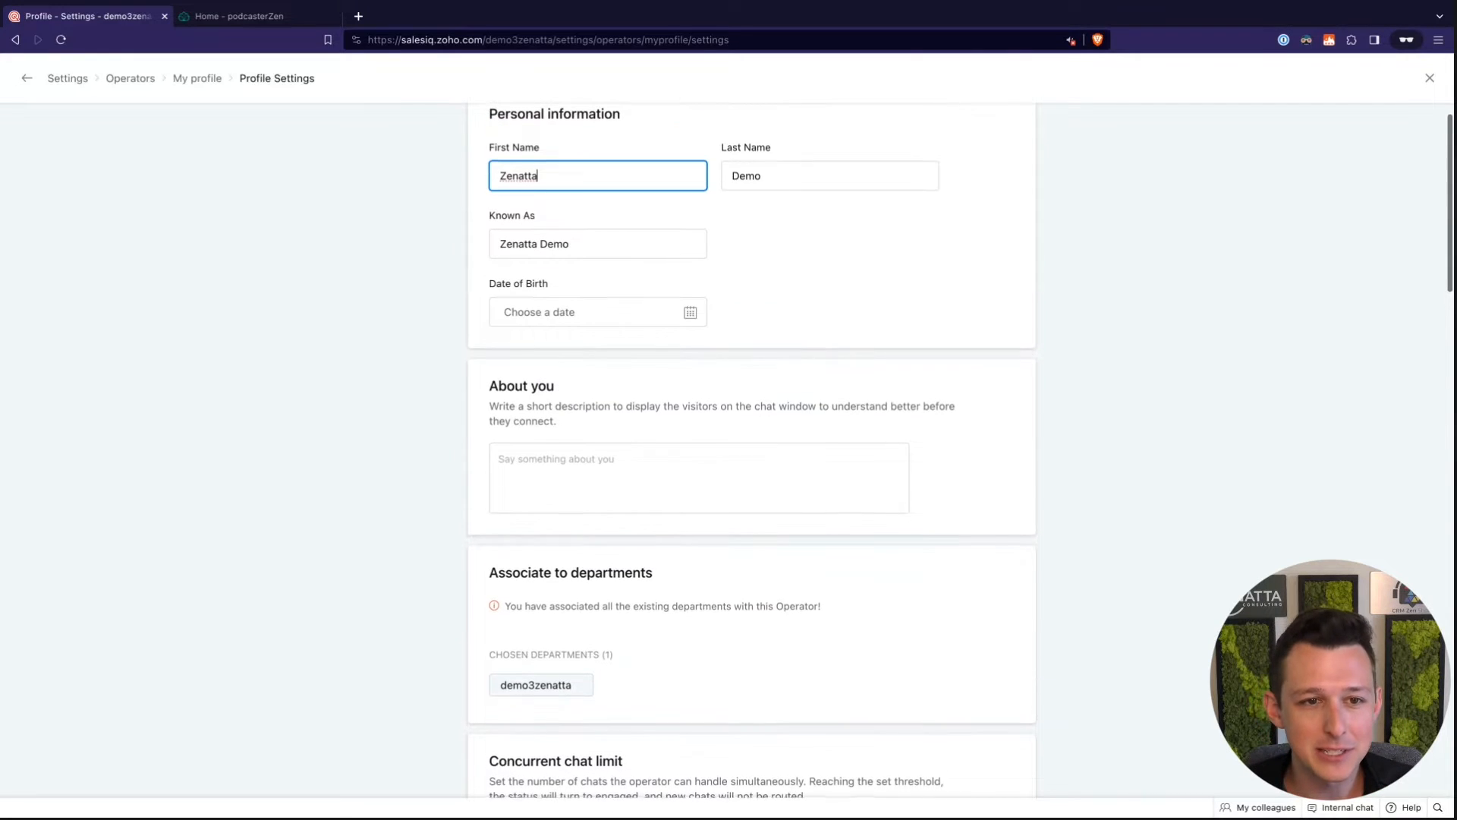
{"action": "scroll", "coordinate": [755, 255], "scroll_direction": "down", "scroll_amount": 3}
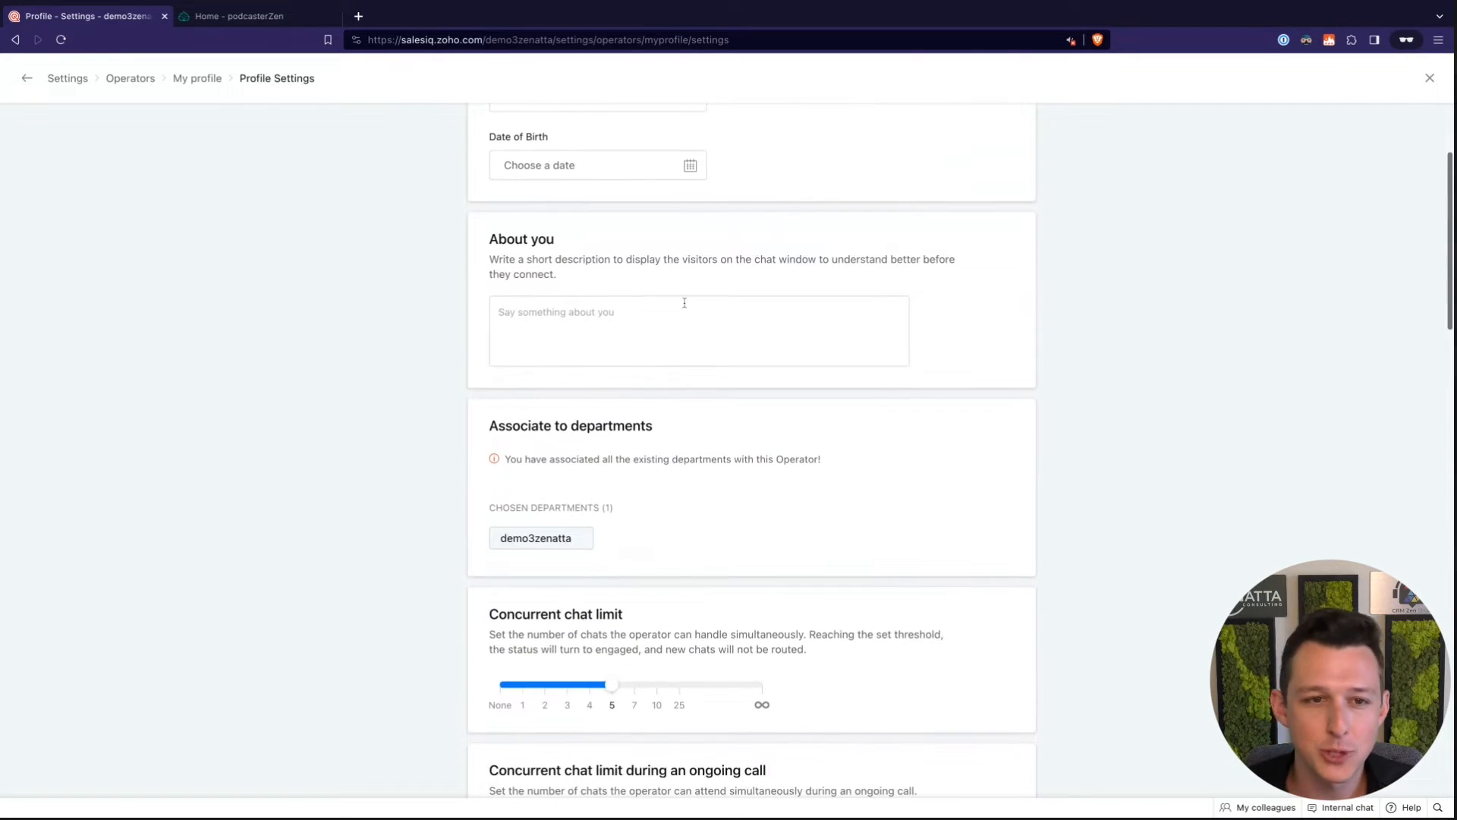
{"action": "scroll", "coordinate": [684, 303], "scroll_direction": "down", "scroll_amount": 5}
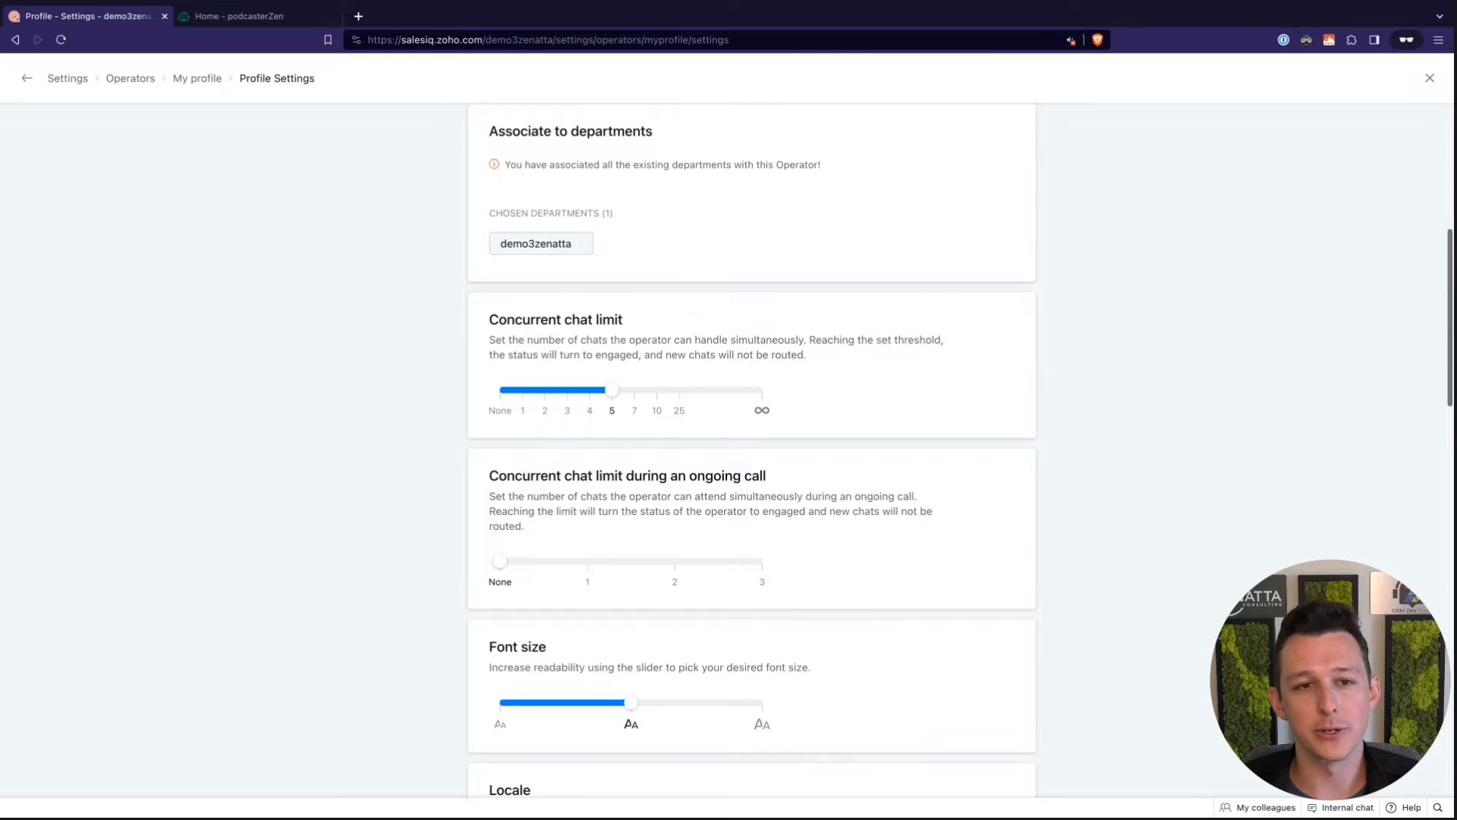
{"action": "triple_click", "coordinate": [482, 134]}
{"action": "left_click", "coordinate": [482, 134]}
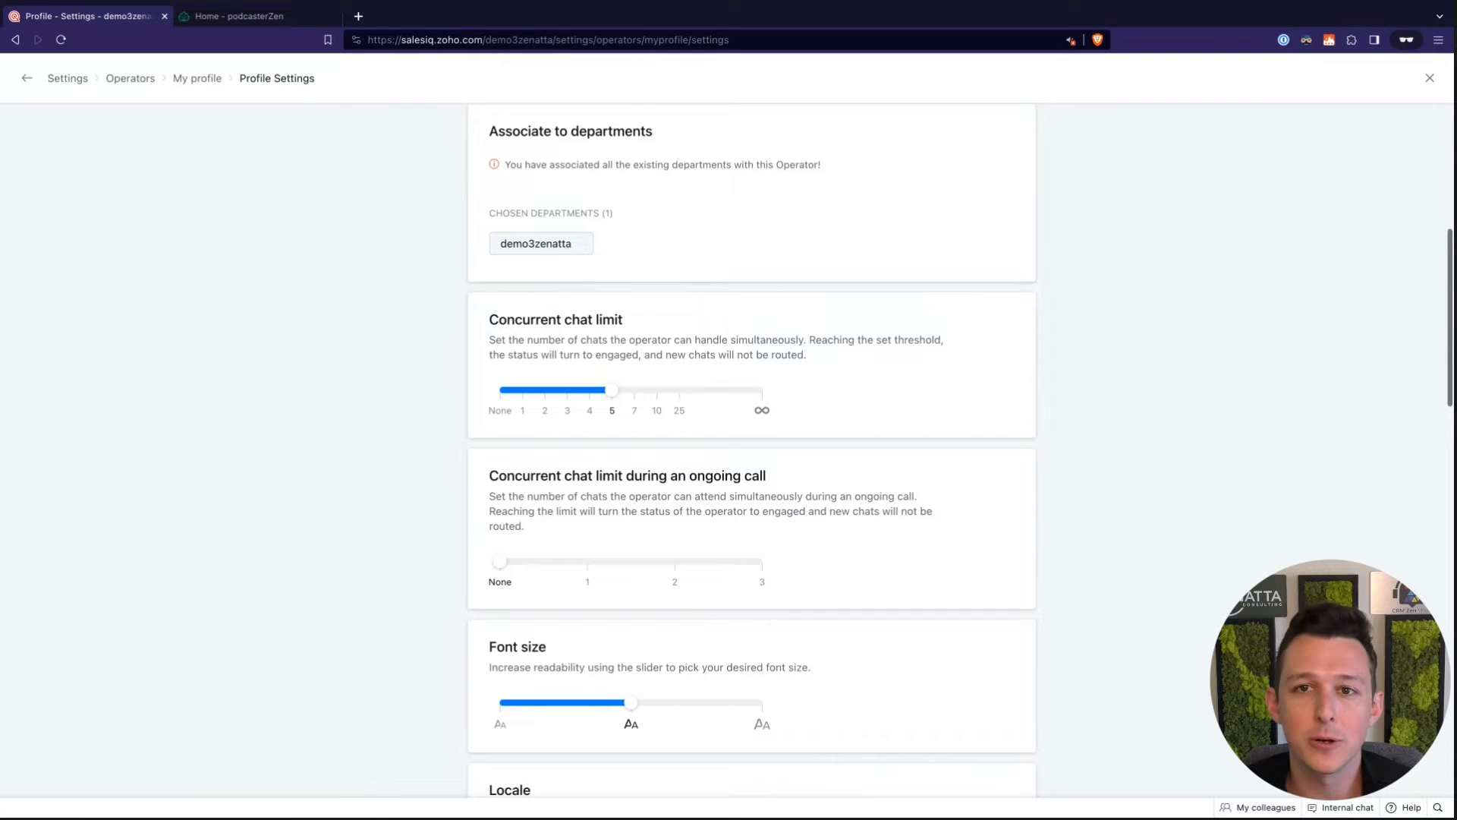
Set the operator's concurrent chat limit to None and restore it to 5
{"action": "scroll", "coordinate": [707, 285], "scroll_direction": "down", "scroll_amount": 2}
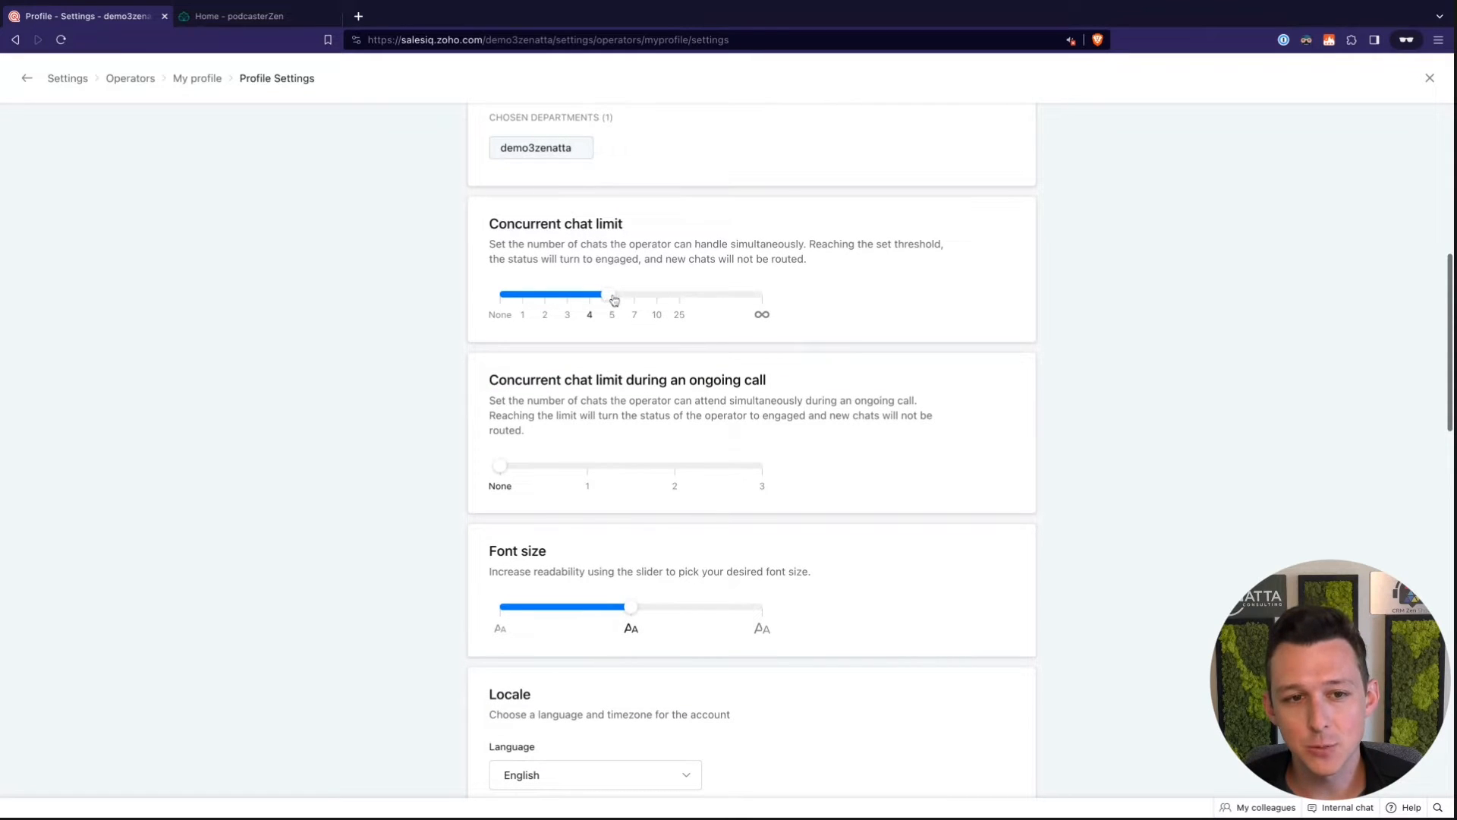
{"action": "left_click_drag", "start_coordinate": [614, 299], "coordinate": [499, 297]}
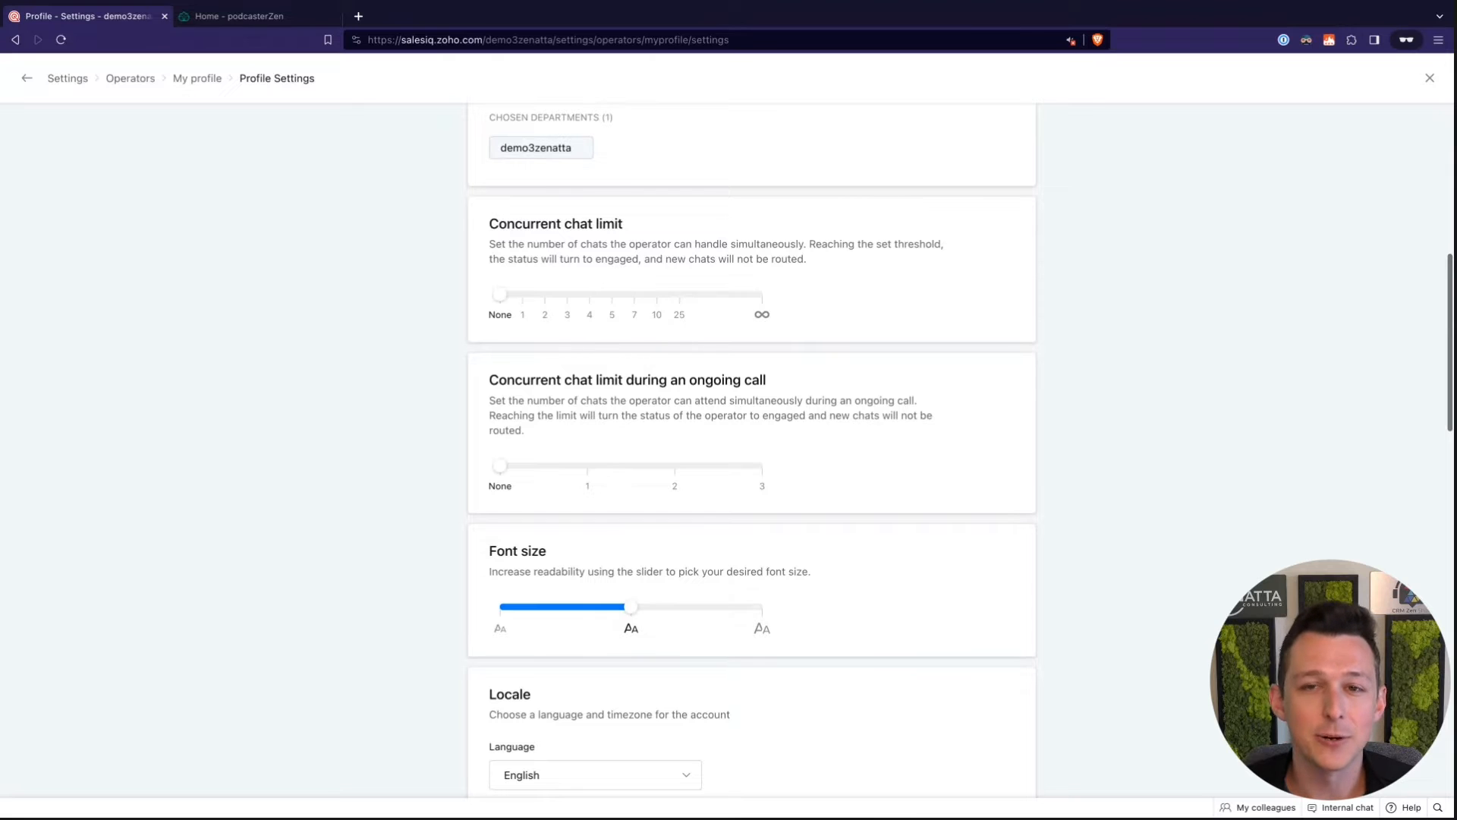
{"action": "left_click_drag", "start_coordinate": [500, 294], "coordinate": [611, 294]}
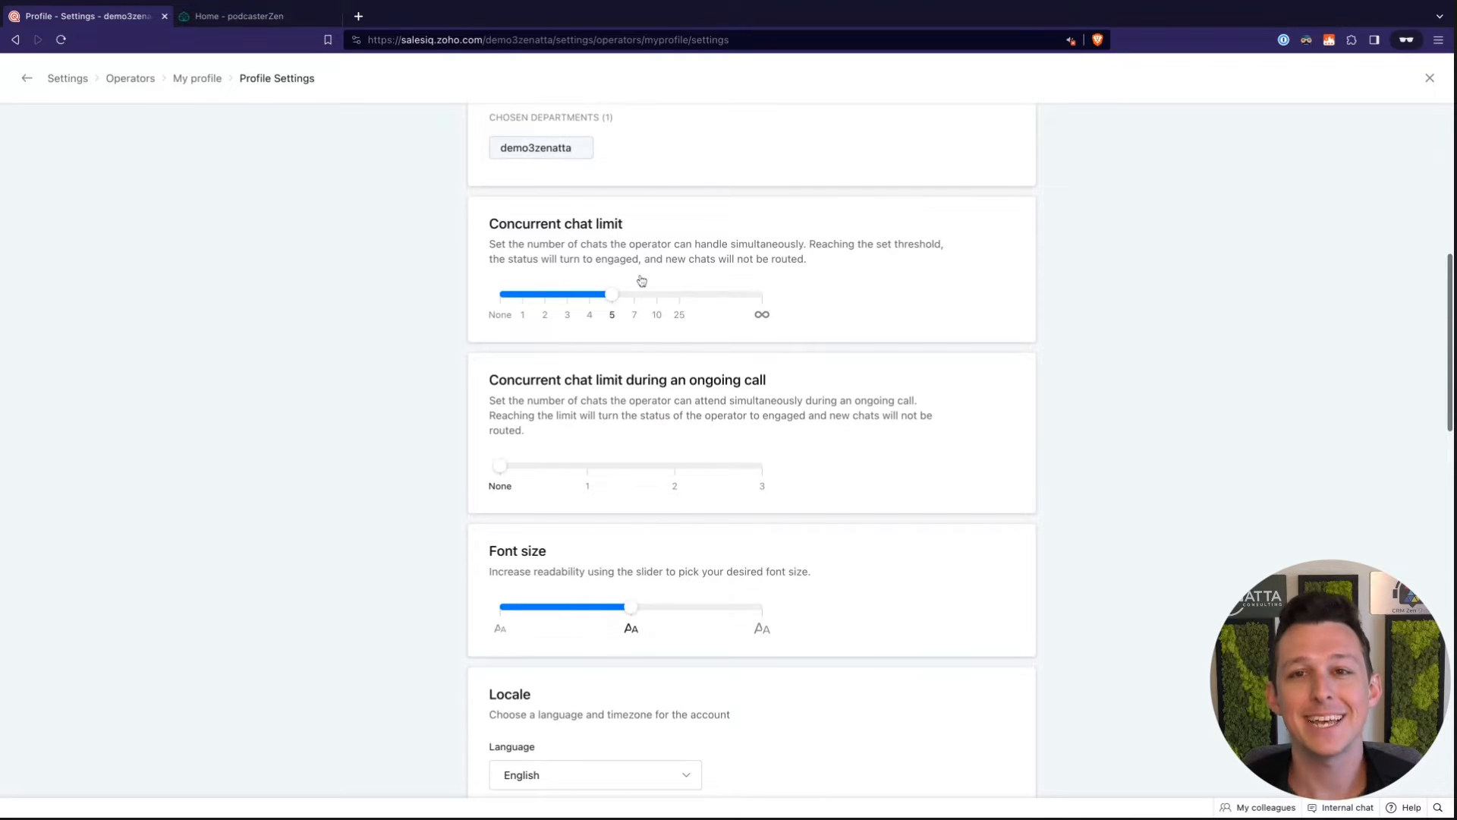
Examine the operator's locale and communication details, and read the Visitor engagement description
{"action": "scroll", "coordinate": [843, 272], "scroll_direction": "down", "scroll_amount": 1}
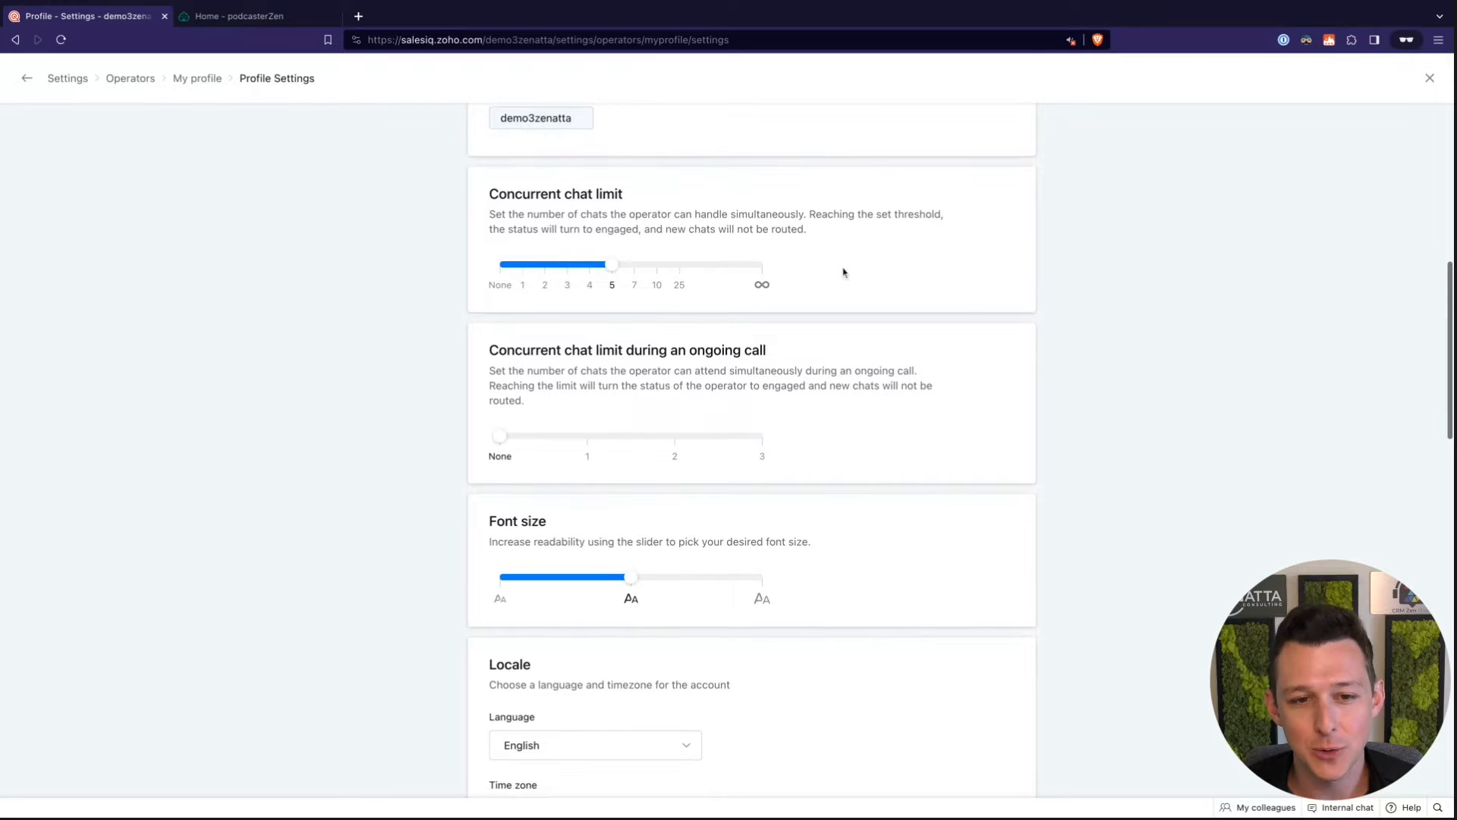
{"action": "scroll", "coordinate": [754, 299], "scroll_direction": "down", "scroll_amount": 4}
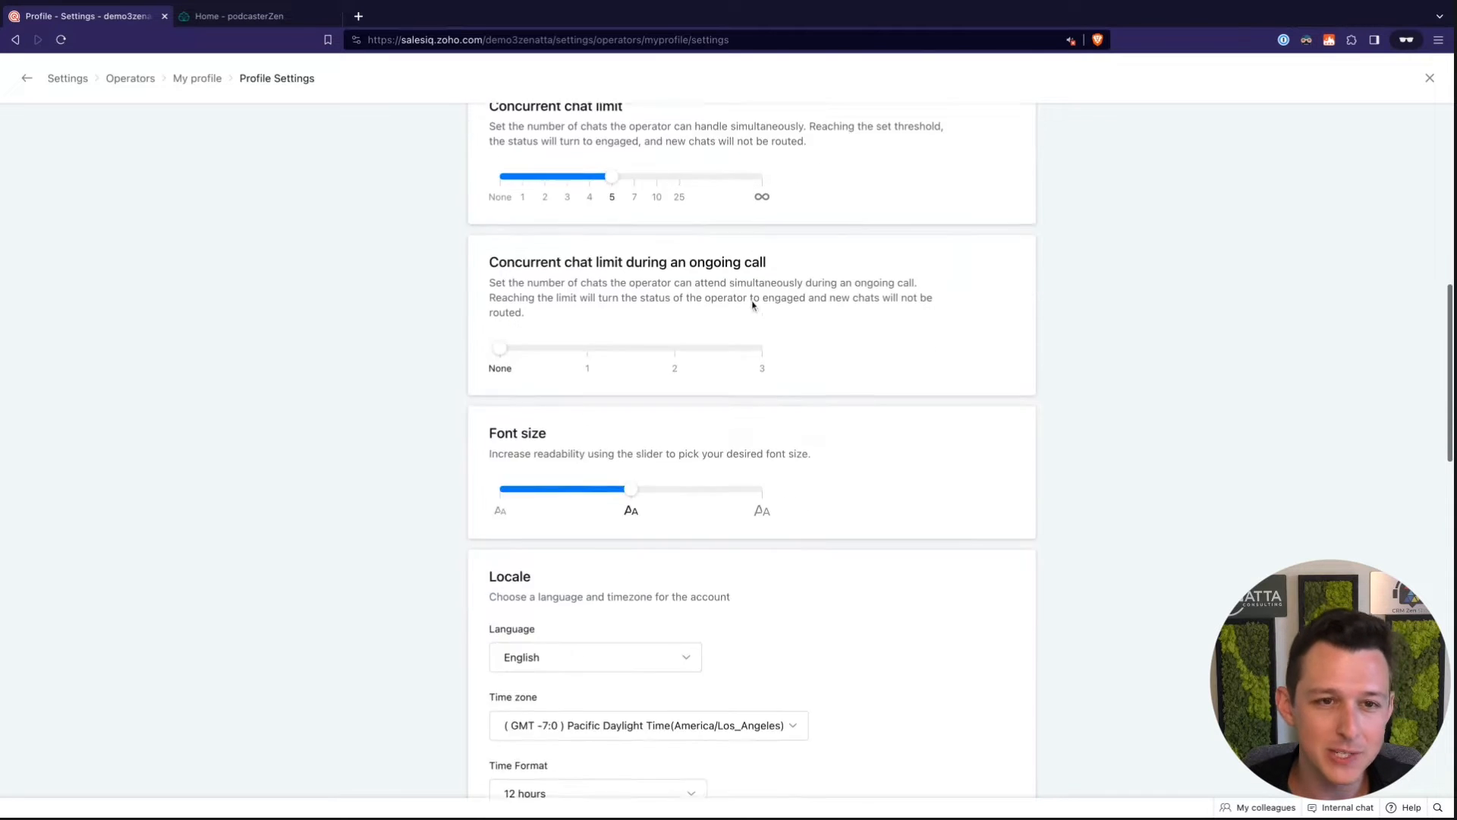
{"action": "scroll", "coordinate": [752, 305], "scroll_direction": "down", "scroll_amount": 6}
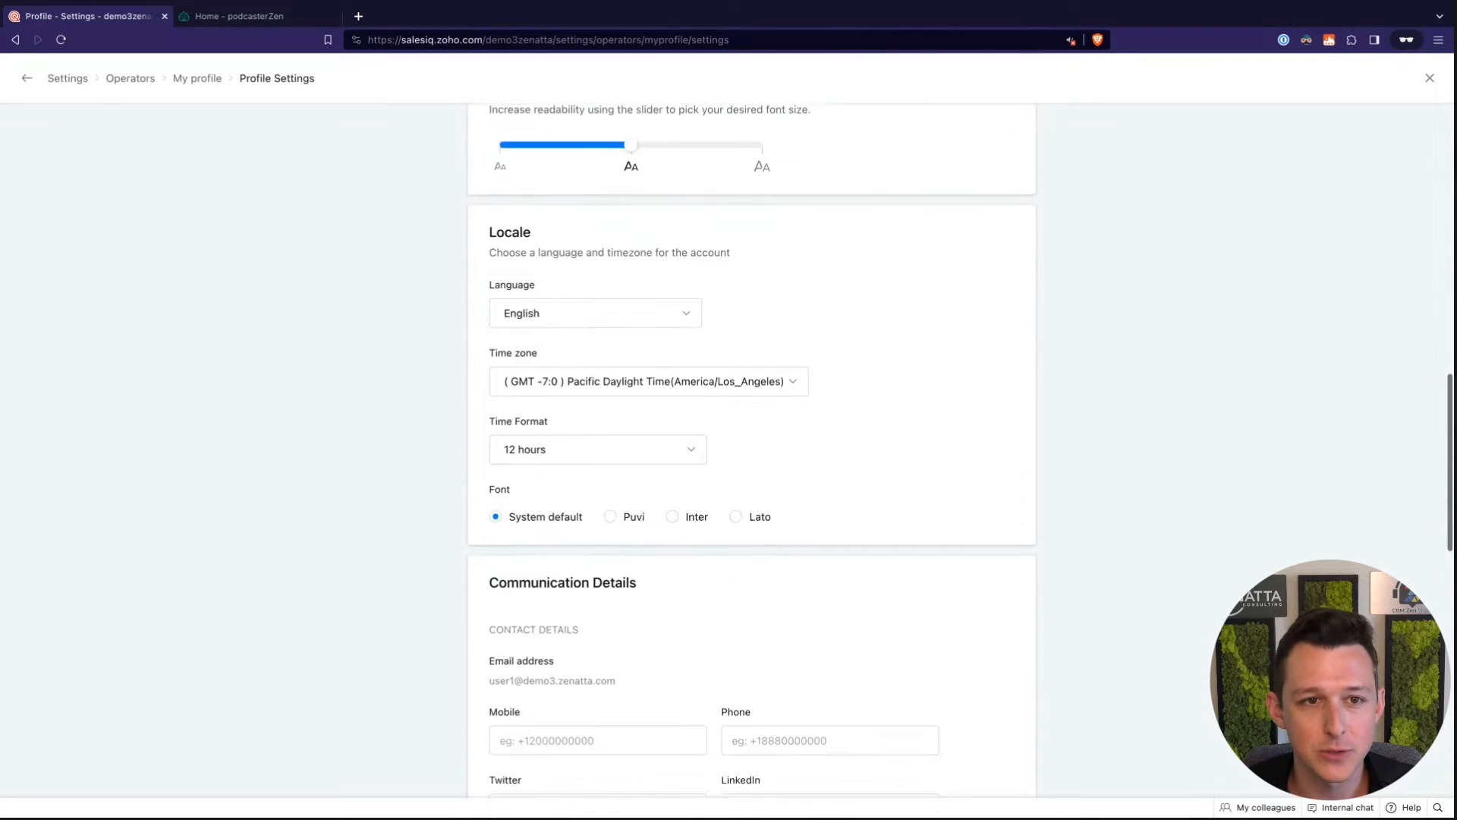
{"action": "scroll", "coordinate": [752, 306], "scroll_direction": "down", "scroll_amount": 1}
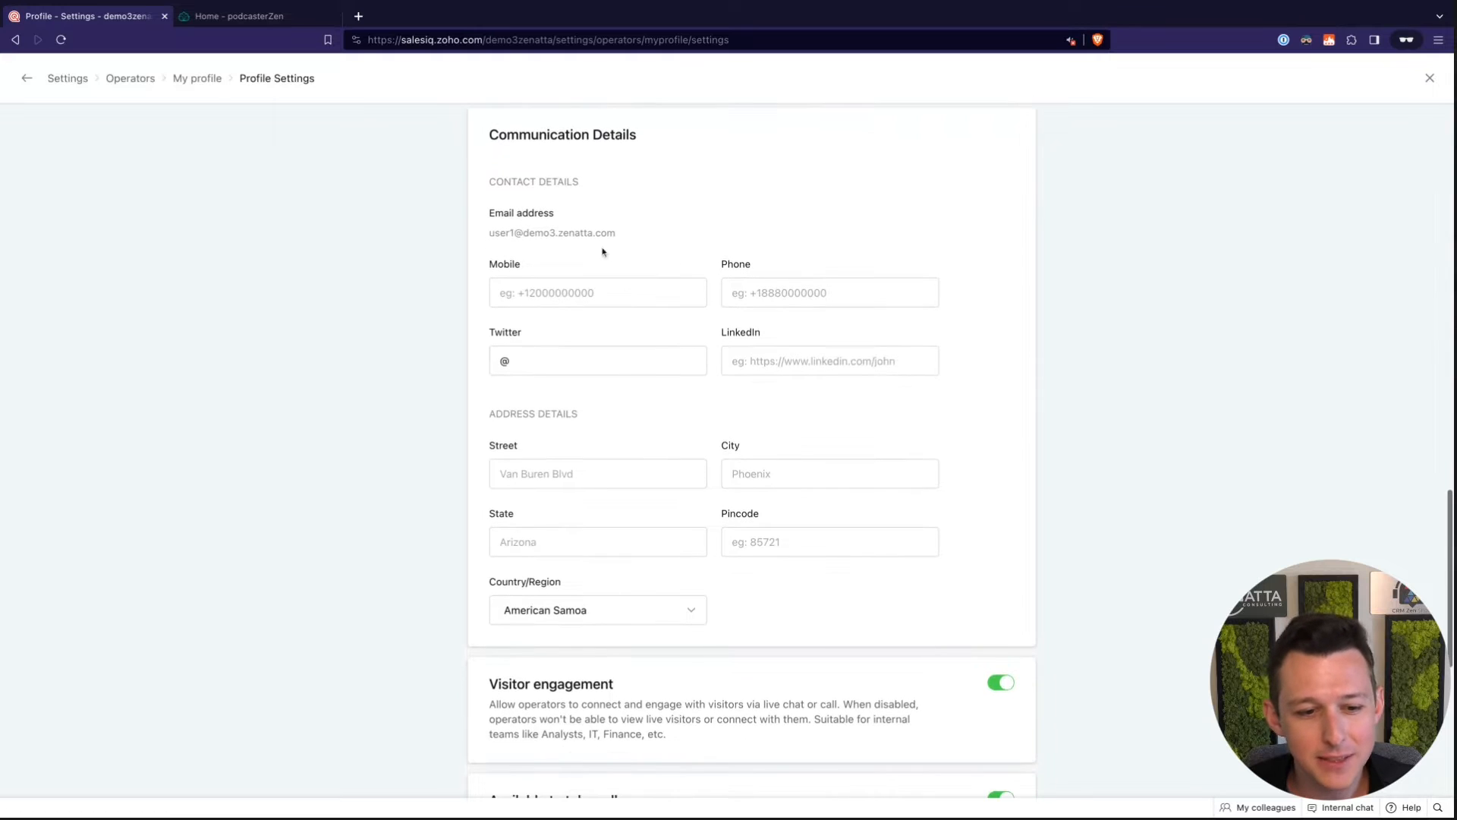
{"action": "scroll", "coordinate": [726, 339], "scroll_direction": "down", "scroll_amount": 5}
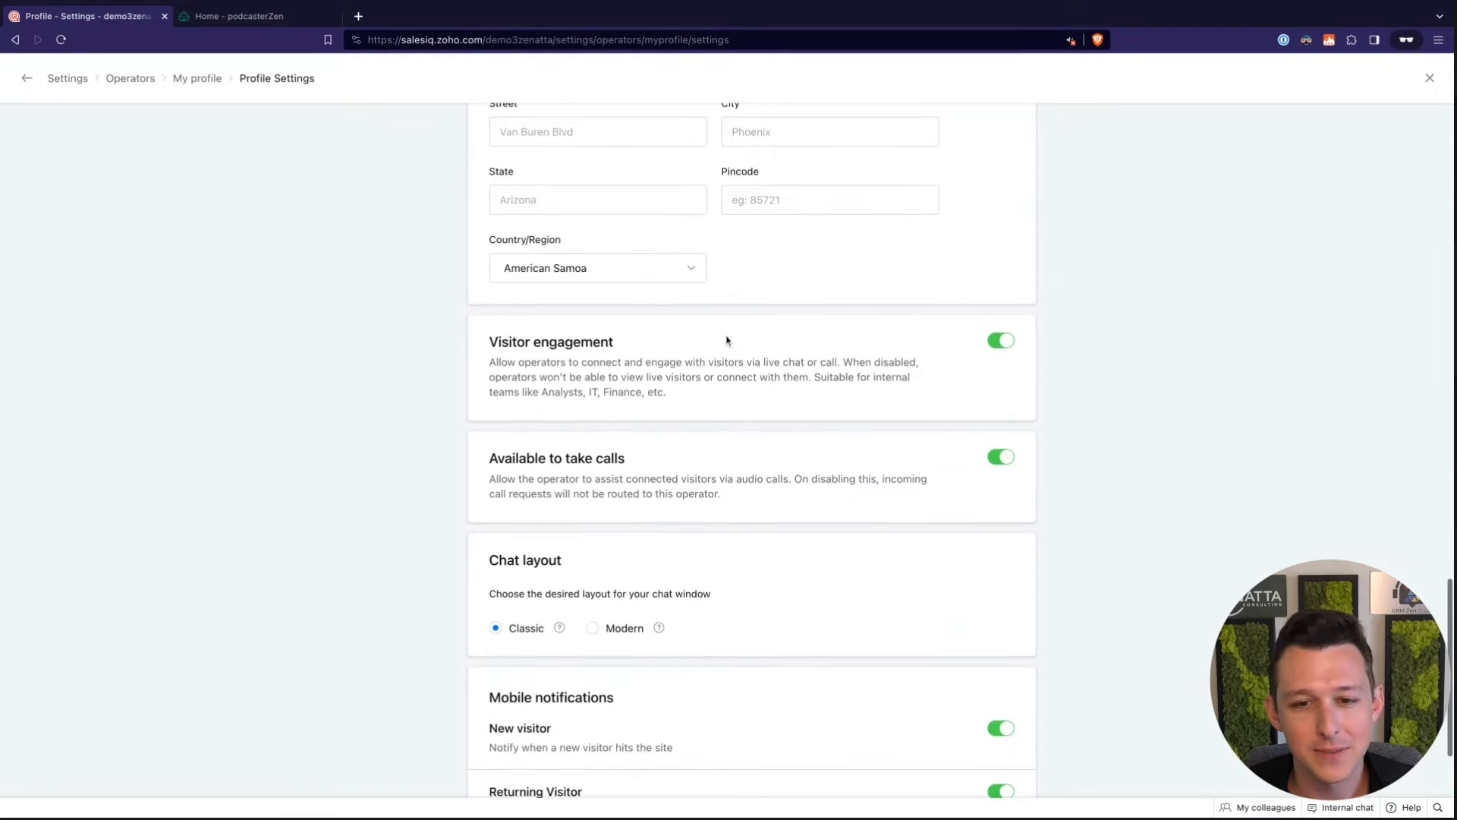
{"action": "triple_click", "coordinate": [680, 342]}
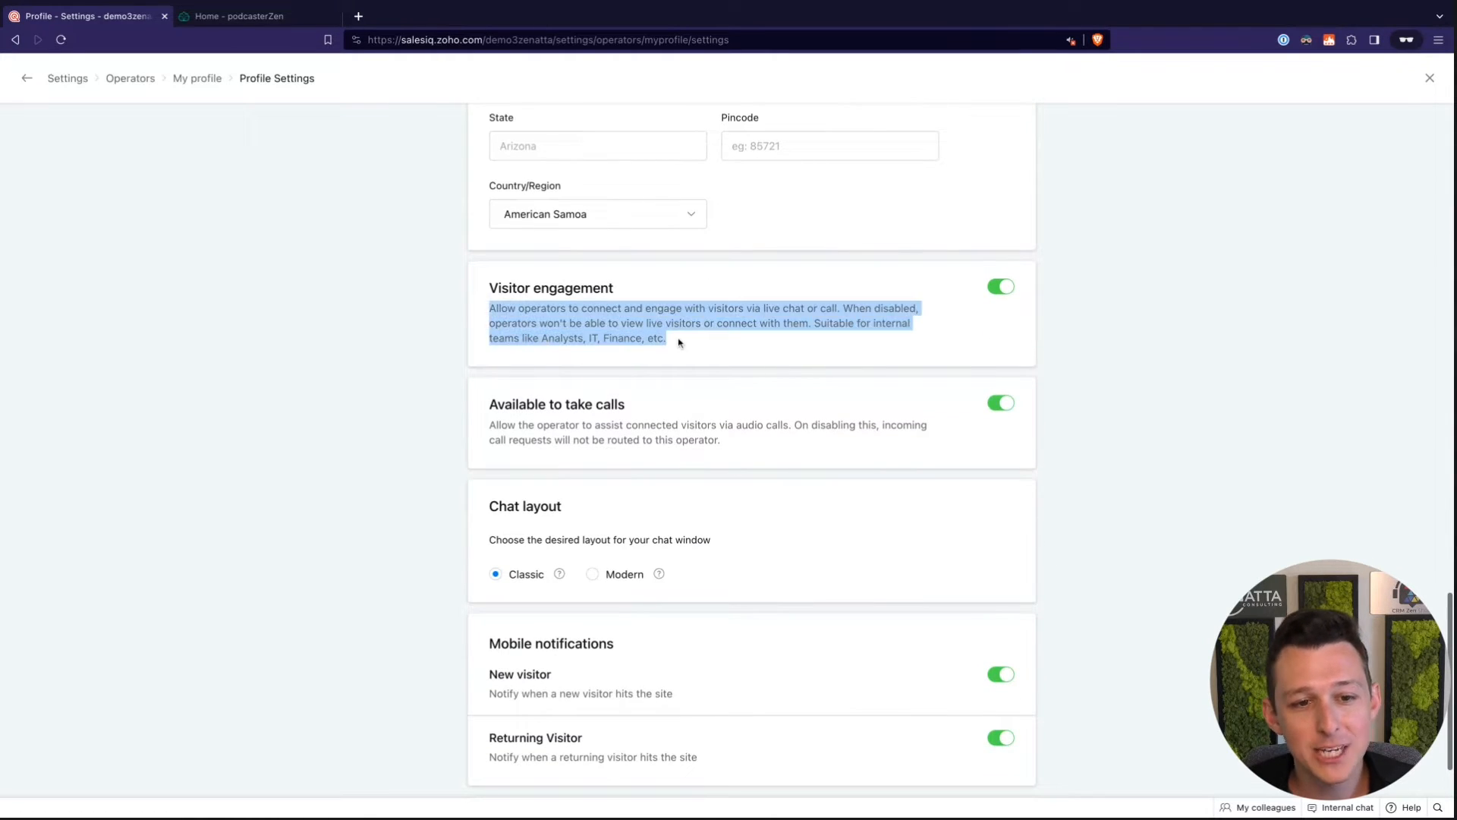
{"action": "left_click", "coordinate": [1047, 332]}
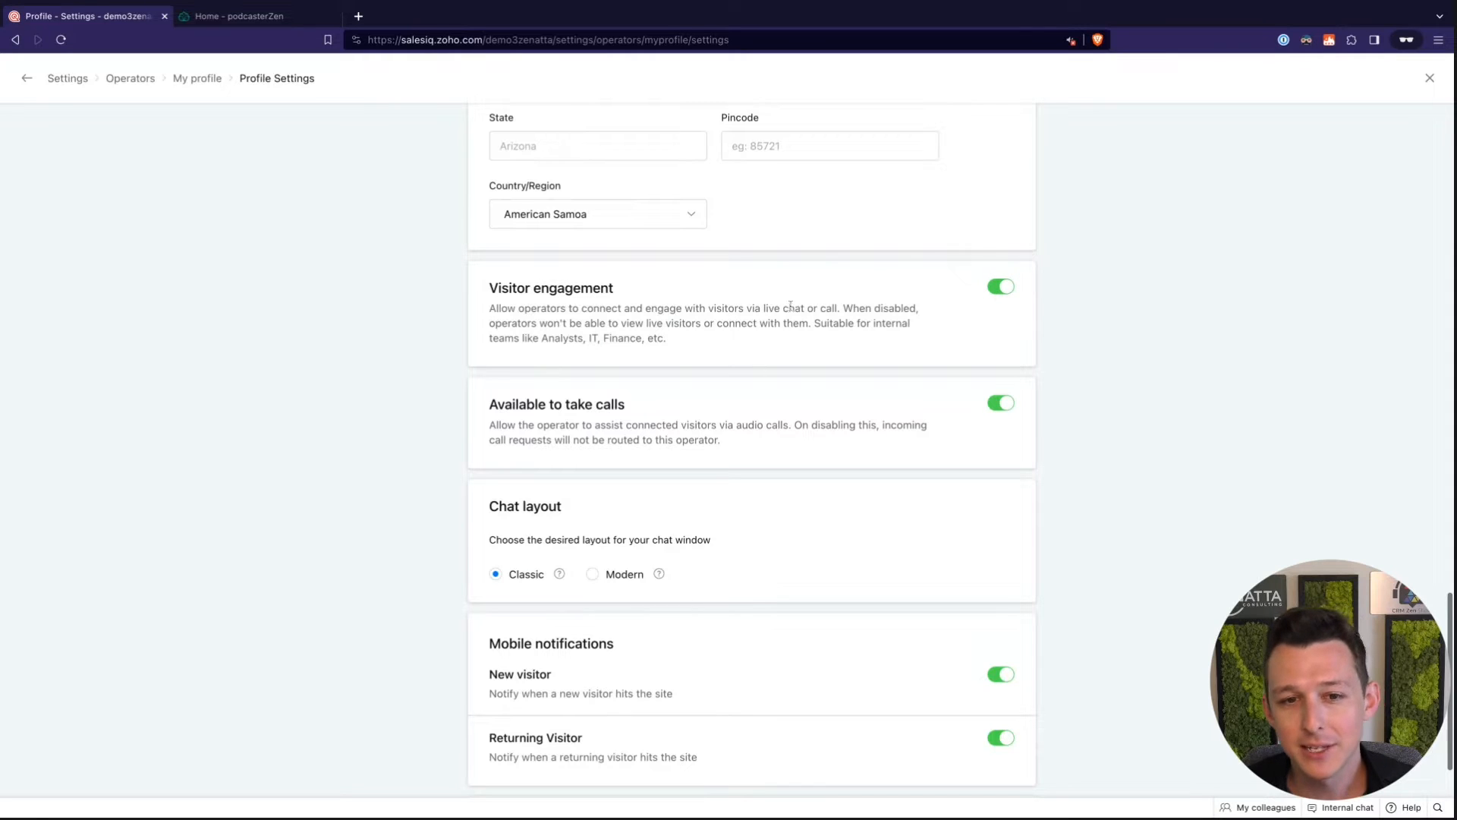
Go back to the Concurrent chat limit section of the operator's profile settings and review it
{"action": "scroll", "coordinate": [673, 333], "scroll_direction": "up", "scroll_amount": 1}
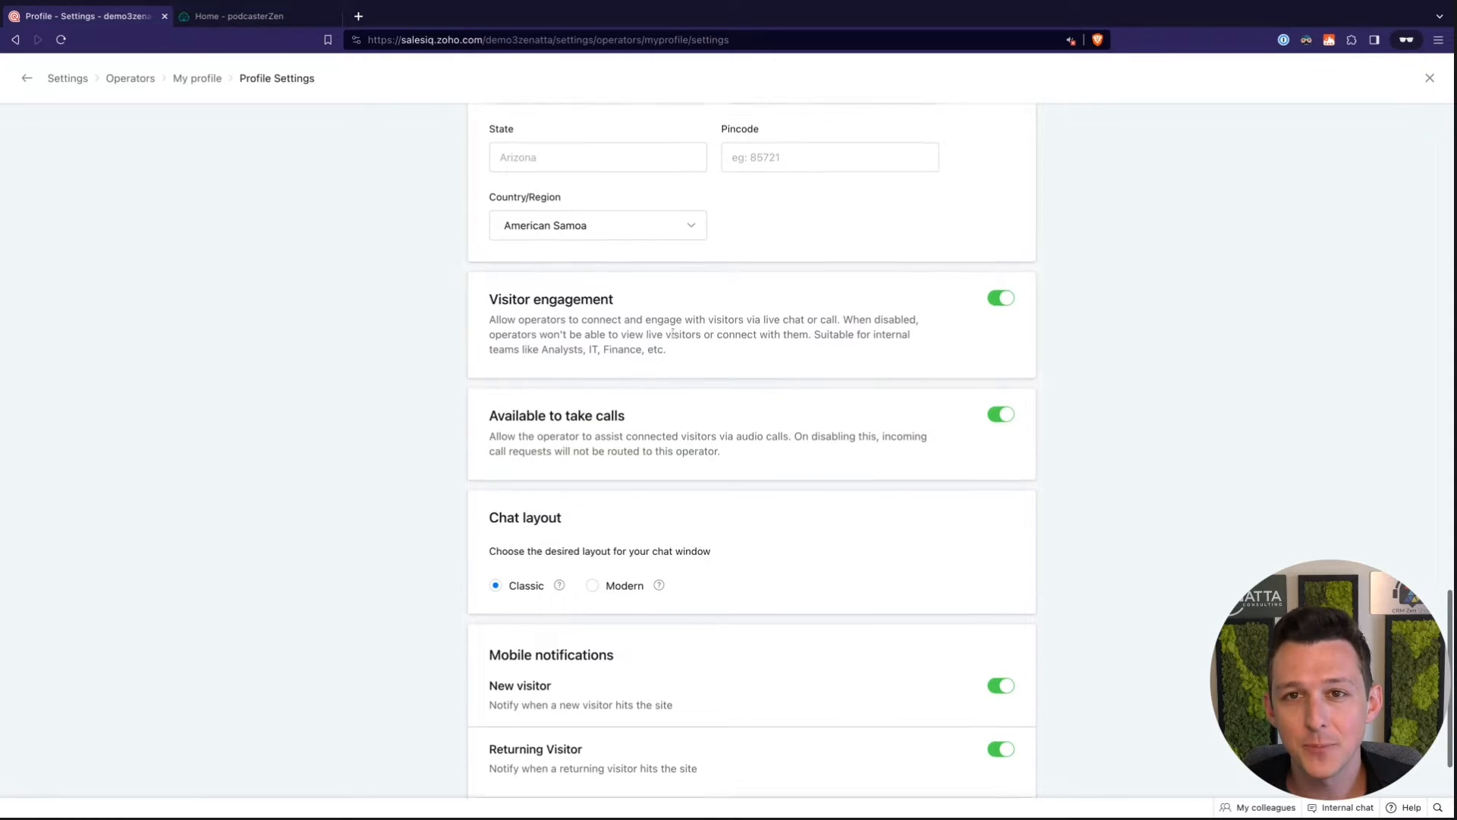
{"action": "scroll", "coordinate": [654, 326], "scroll_direction": "up", "scroll_amount": 15}
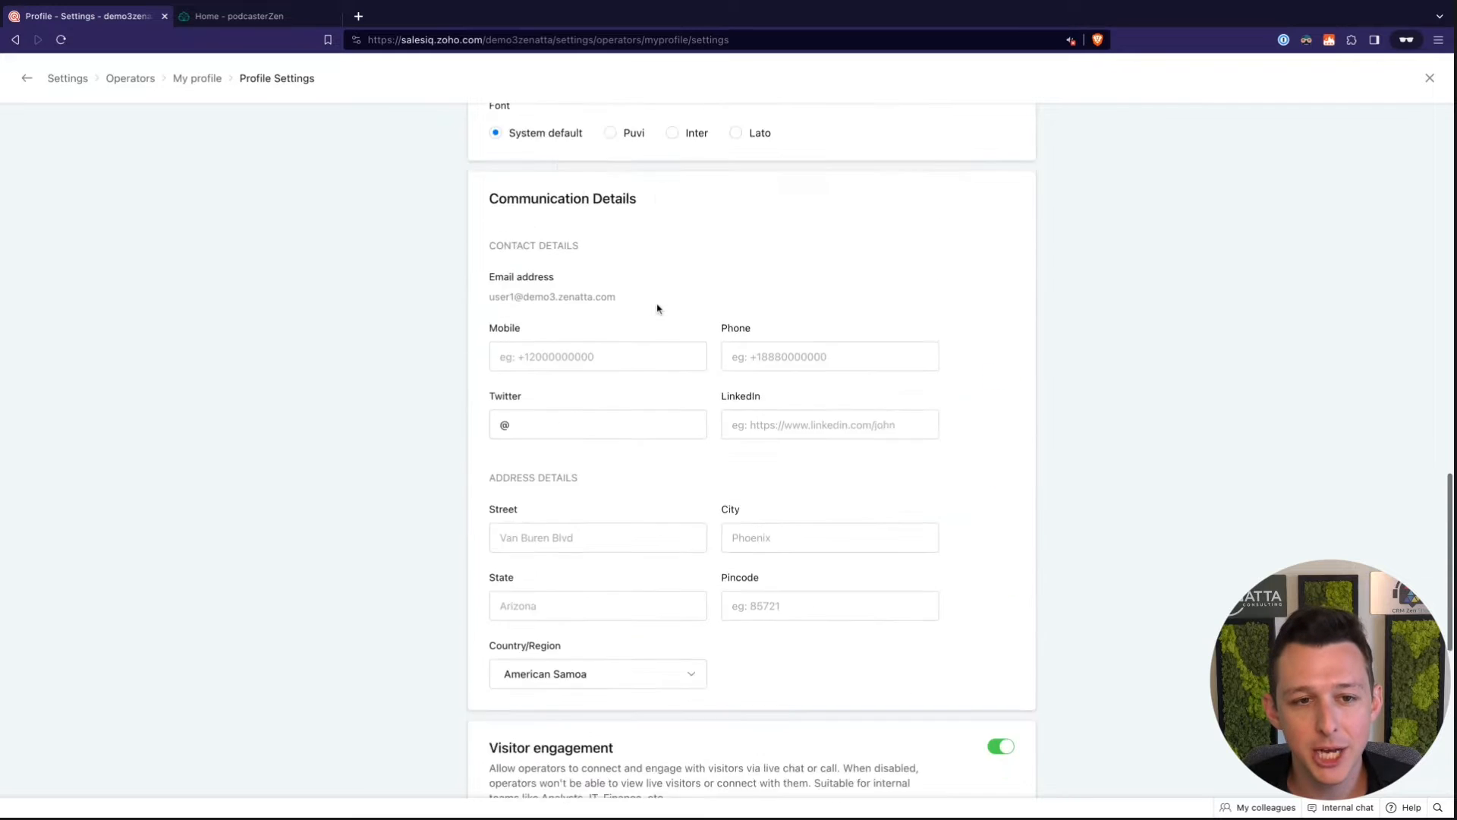
{"action": "scroll", "coordinate": [657, 308], "scroll_direction": "up", "scroll_amount": 3}
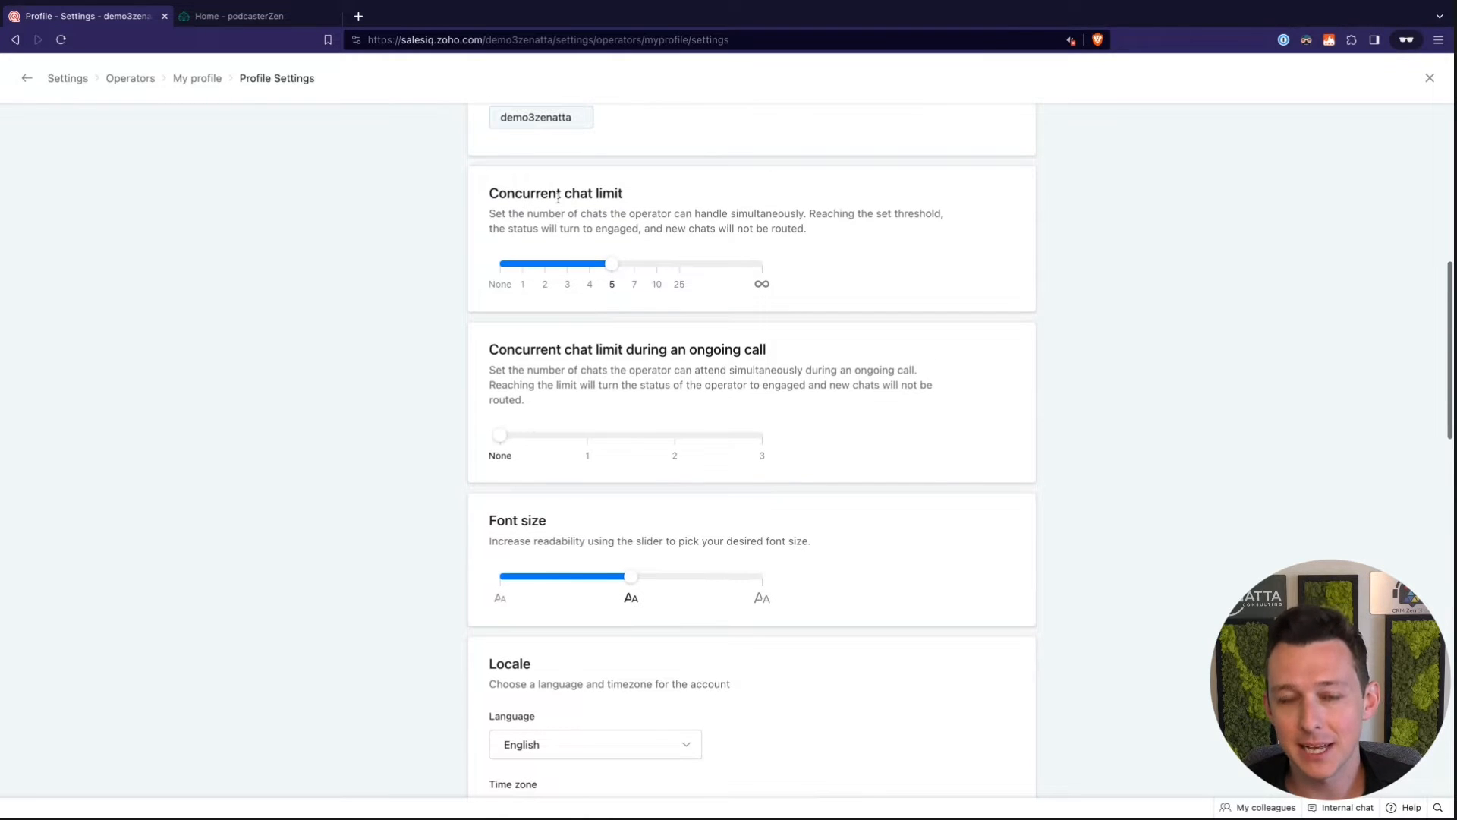
{"action": "scroll", "coordinate": [635, 218], "scroll_direction": "up", "scroll_amount": 3}
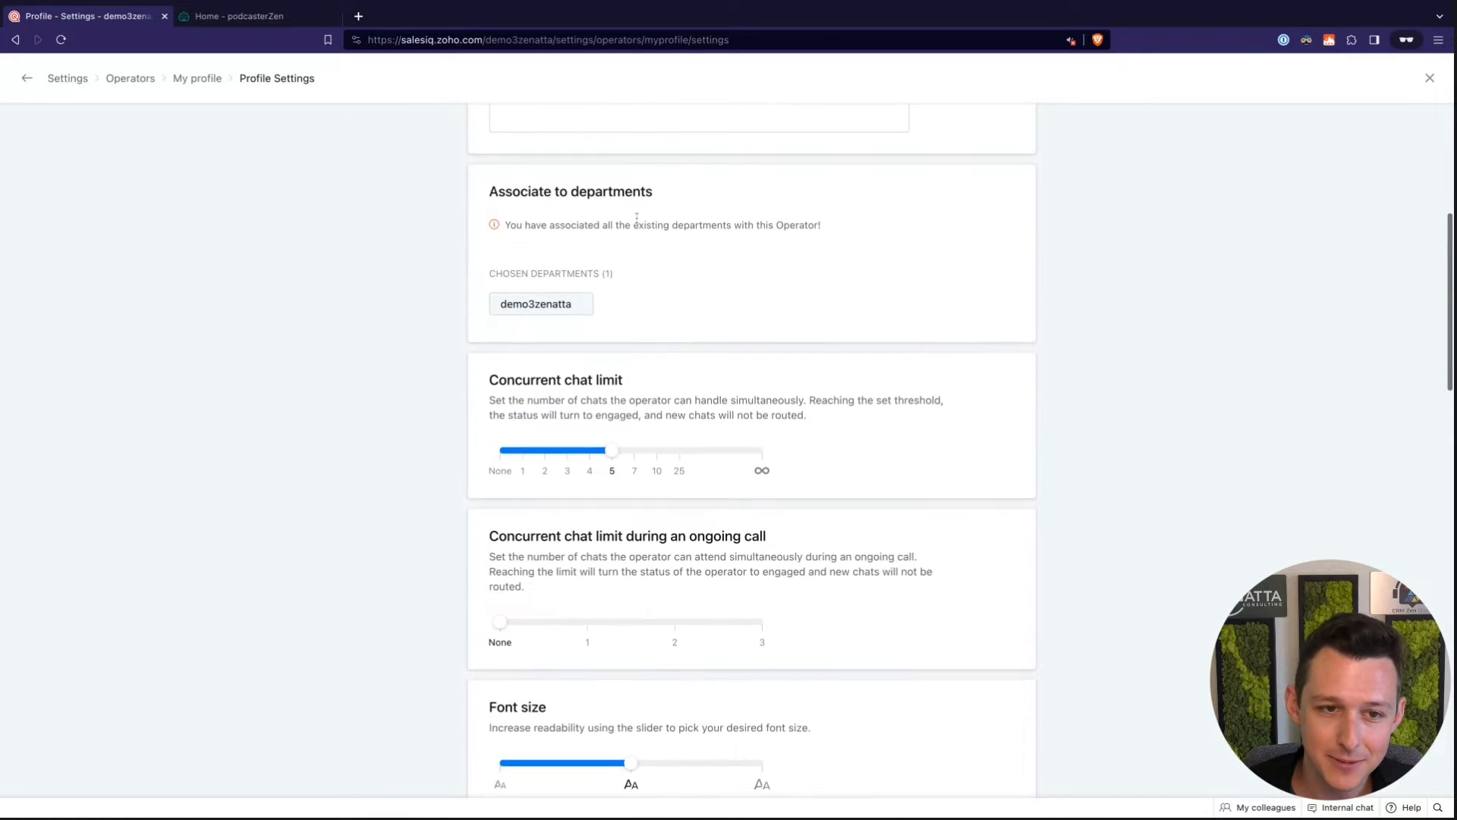
{"action": "scroll", "coordinate": [634, 235], "scroll_direction": "down", "scroll_amount": 1}
{"action": "triple_click", "coordinate": [492, 305]}
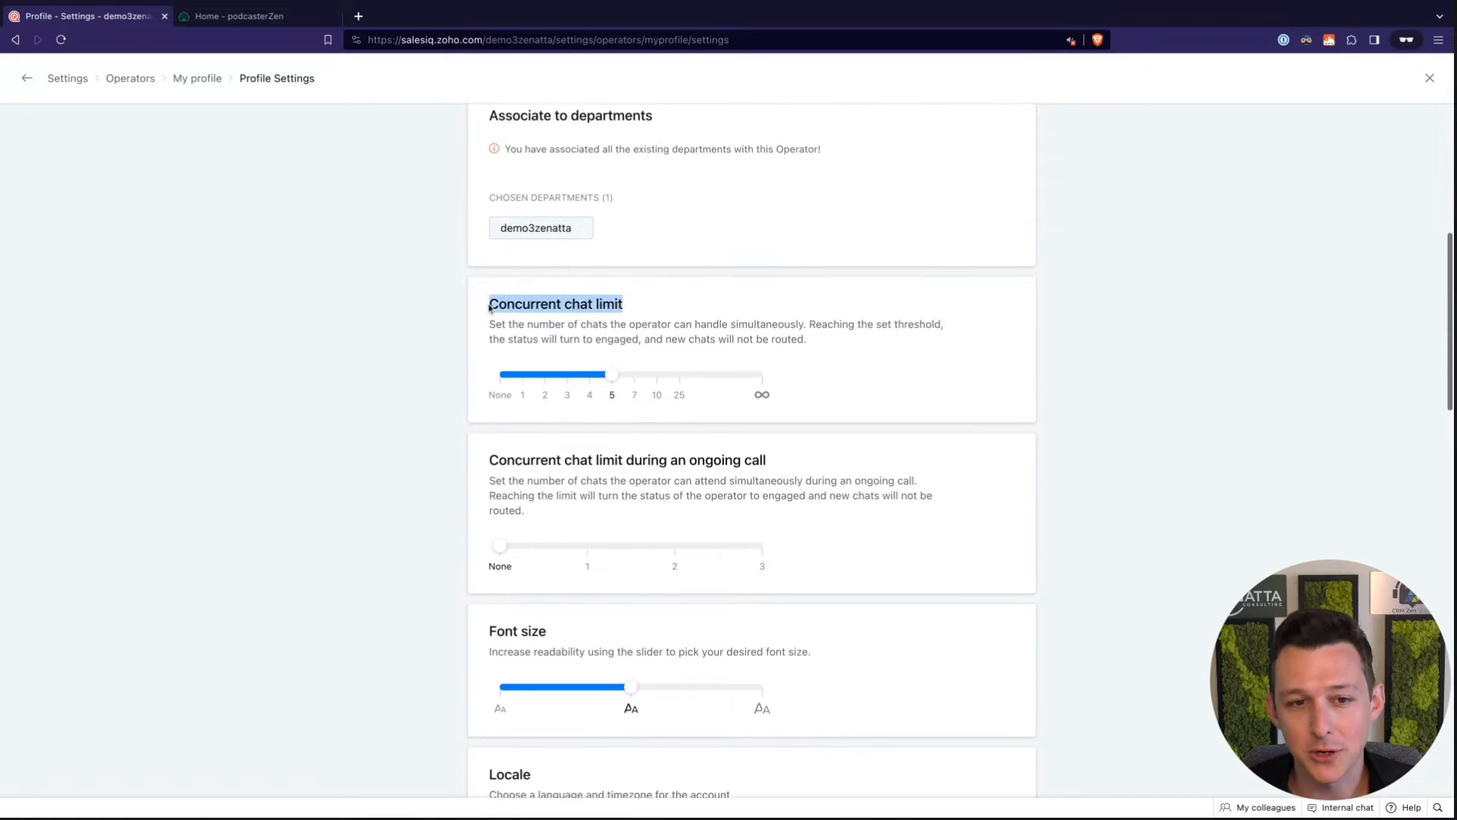
{"action": "left_click", "coordinate": [658, 326]}
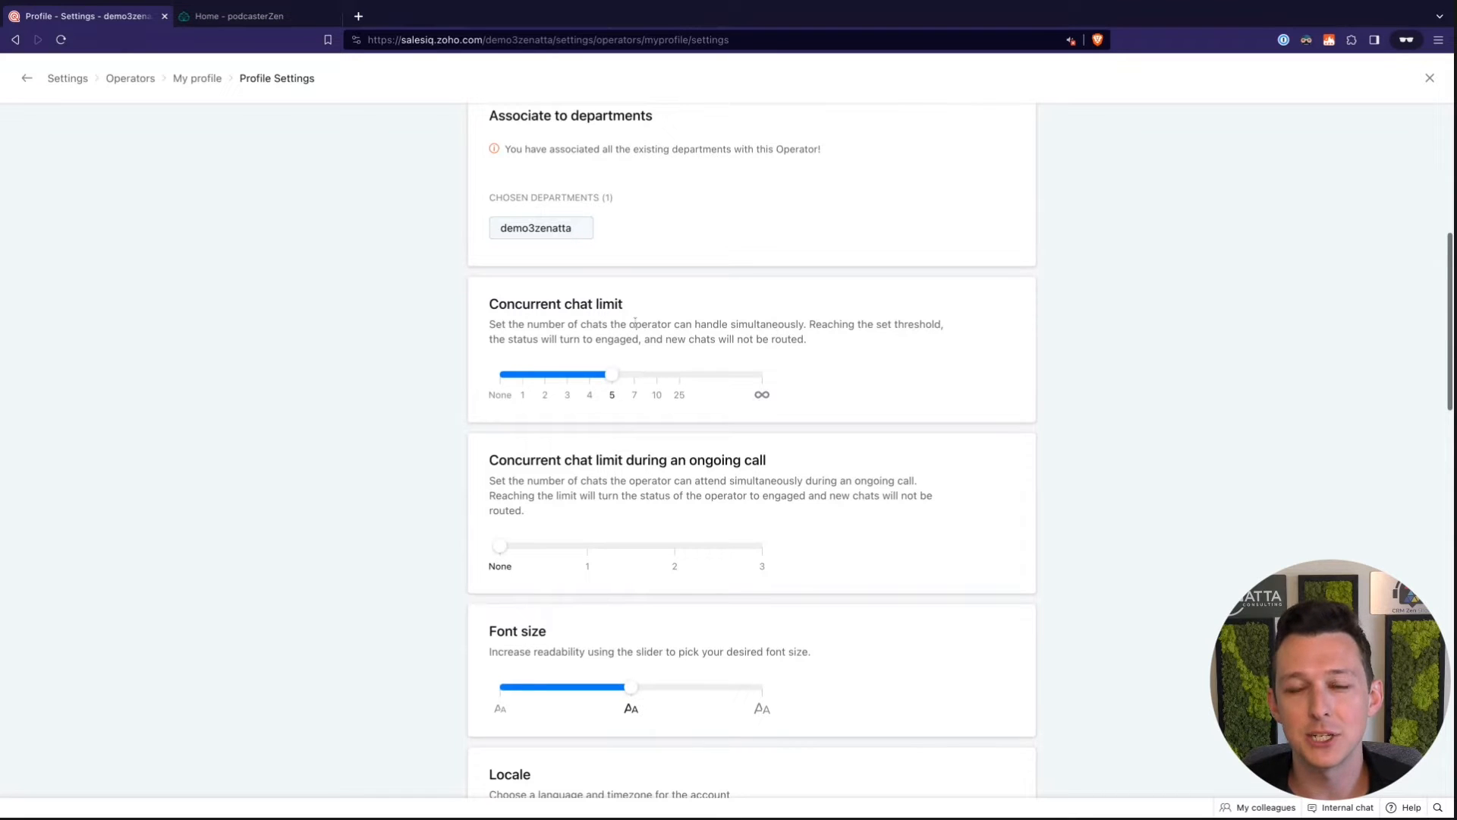
Review the chat layout and notification options, close the profile settings and look at the Personalize group in the Settings overview
{"action": "scroll", "coordinate": [634, 322], "scroll_direction": "down", "scroll_amount": 12}
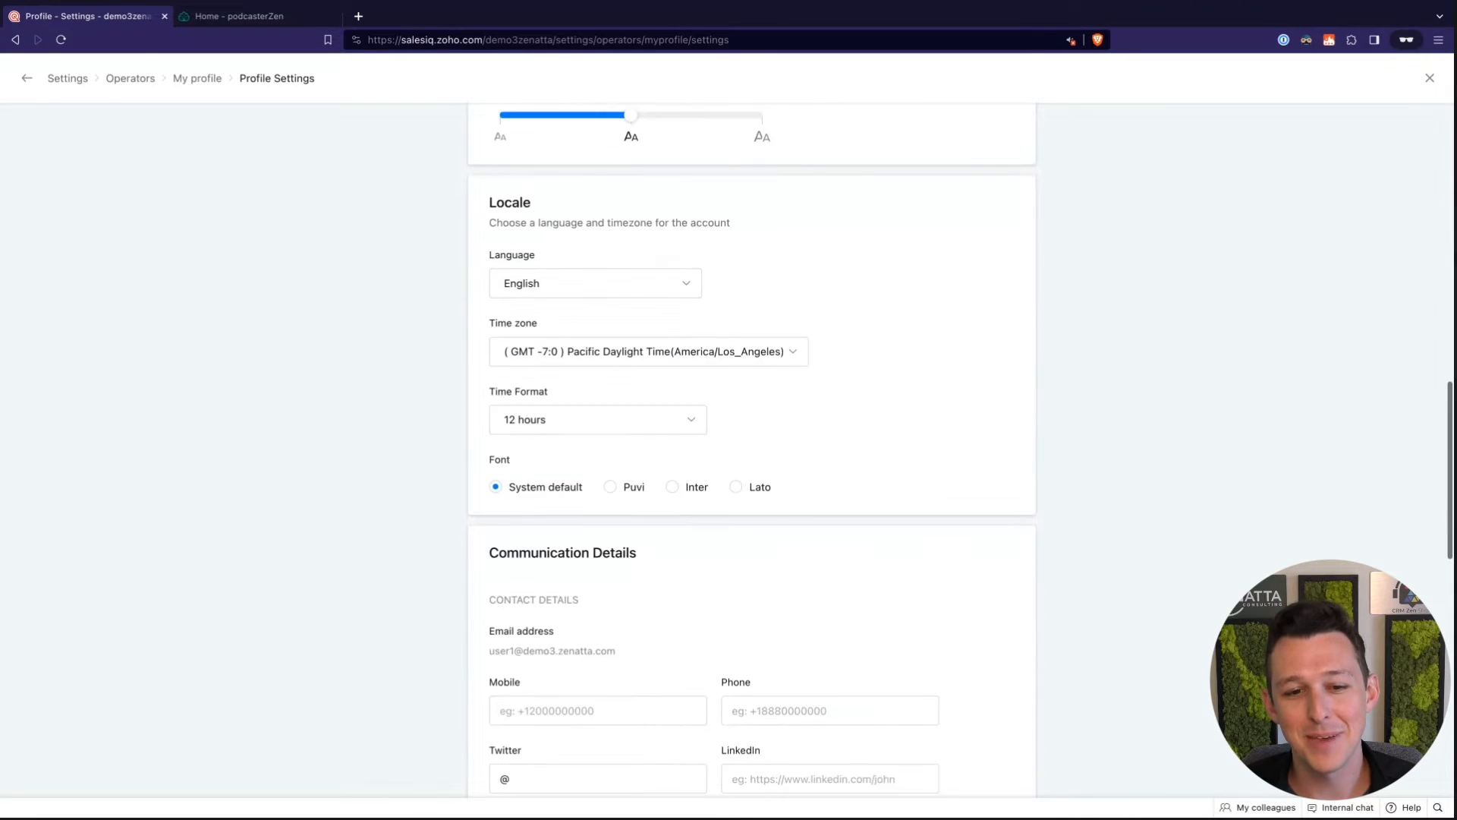
{"action": "scroll", "coordinate": [577, 279], "scroll_direction": "down", "scroll_amount": 7}
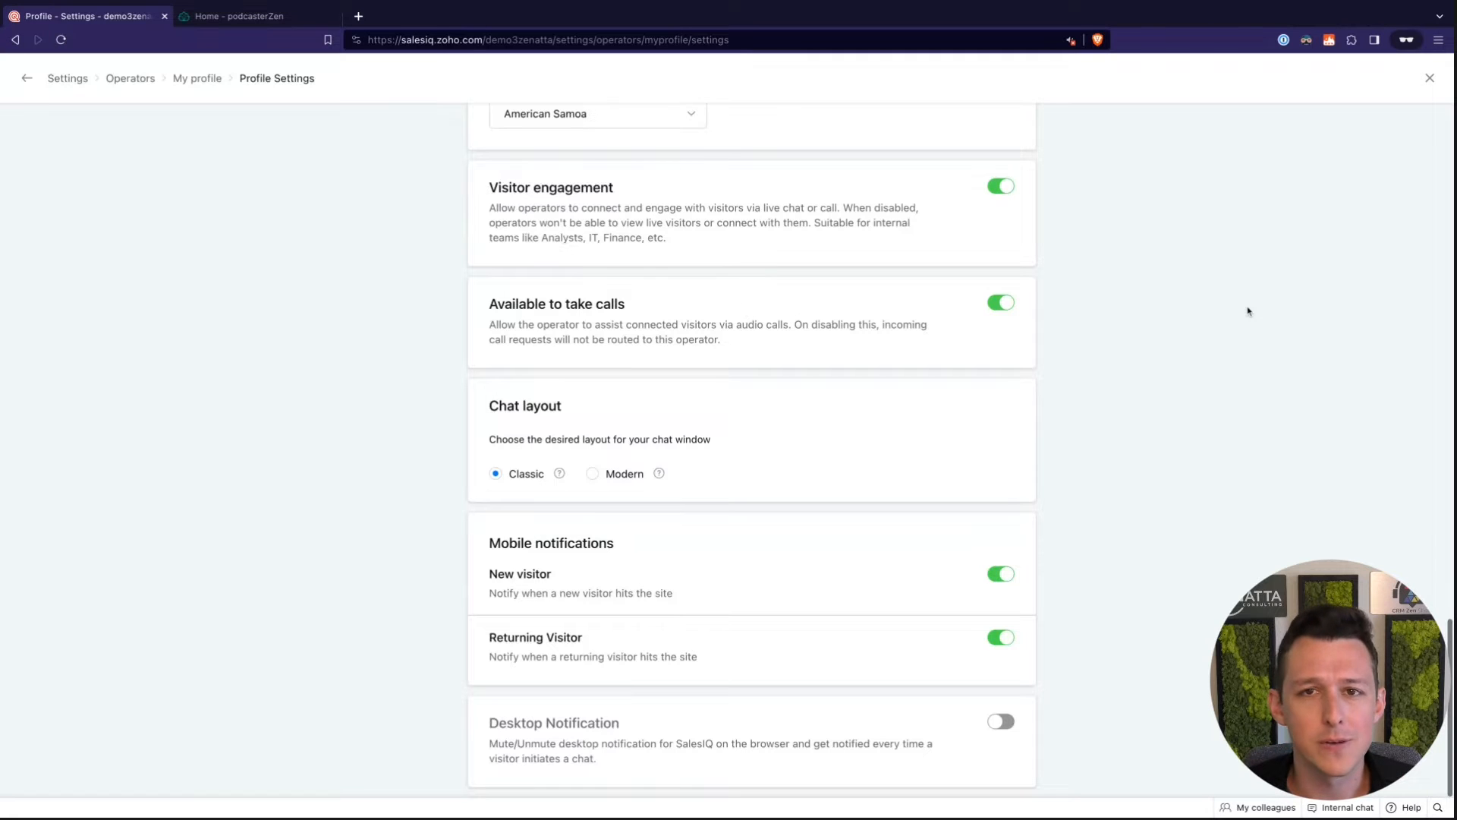
{"action": "left_click", "coordinate": [1430, 80]}
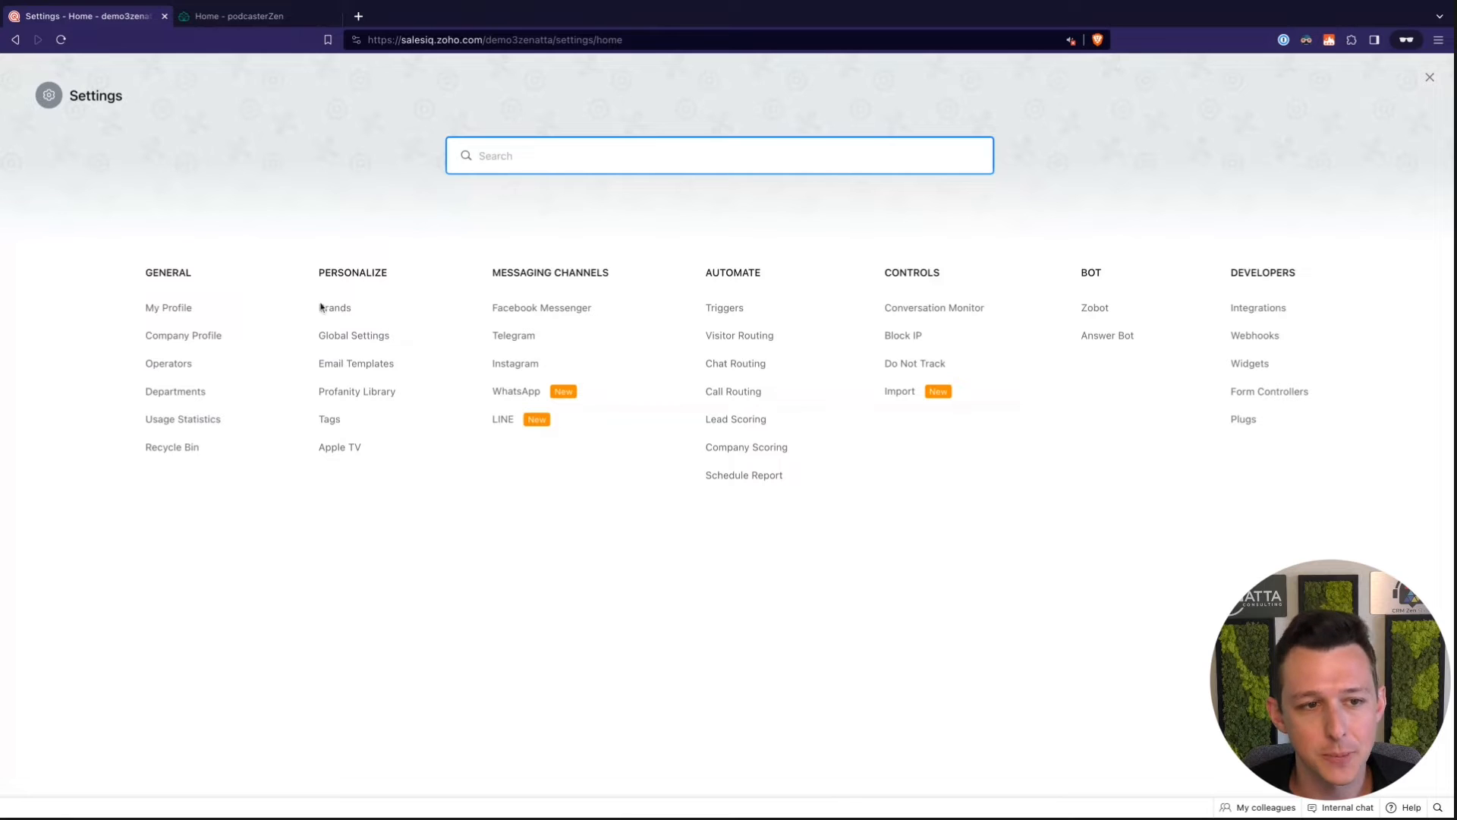
{"action": "left_click_drag", "start_coordinate": [323, 276], "coordinate": [384, 276]}
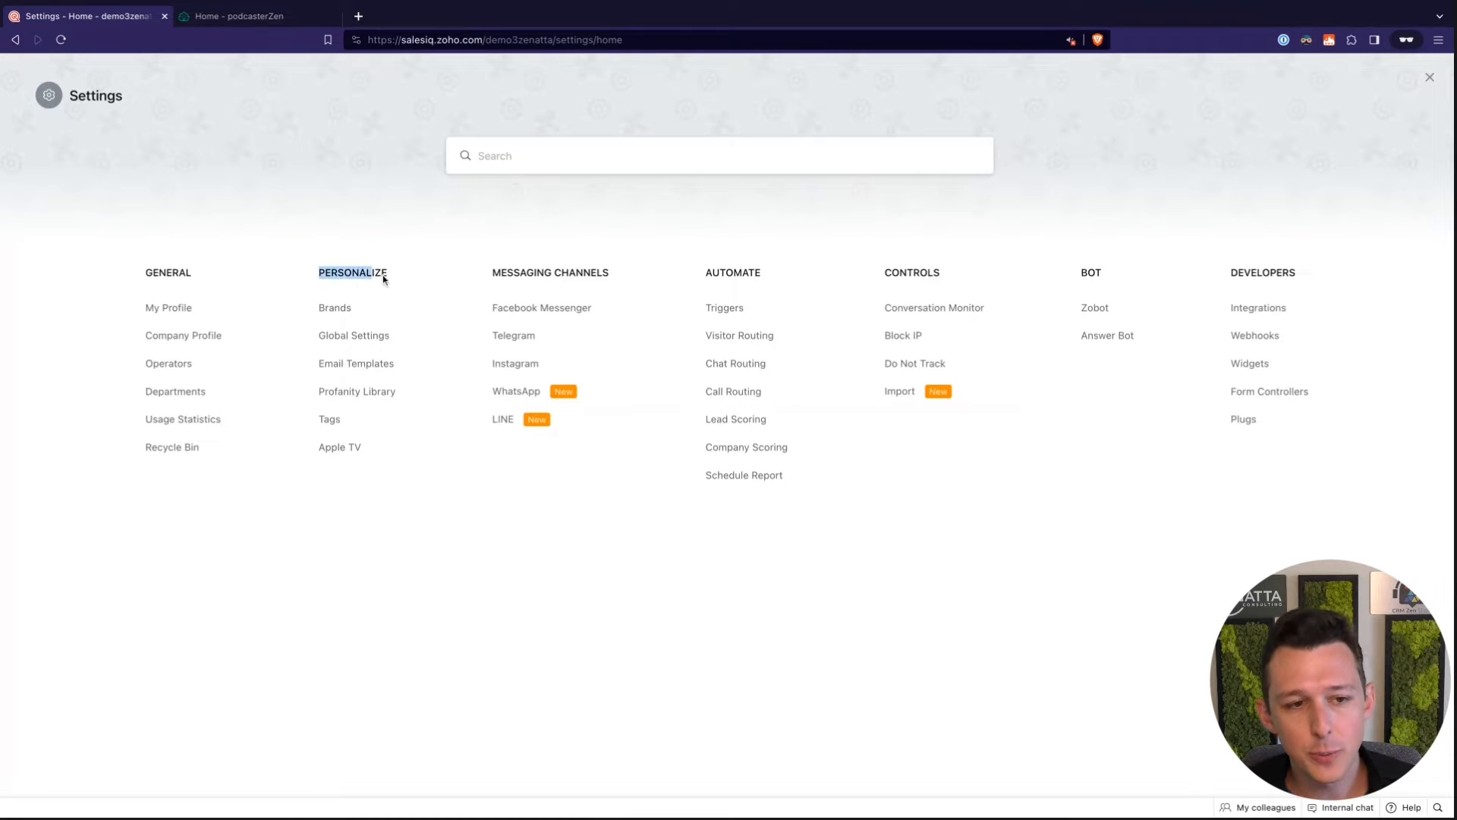
Open the website installation instructions of the demo3zenatta brand from the Personalize settings
{"action": "left_click", "coordinate": [401, 273]}
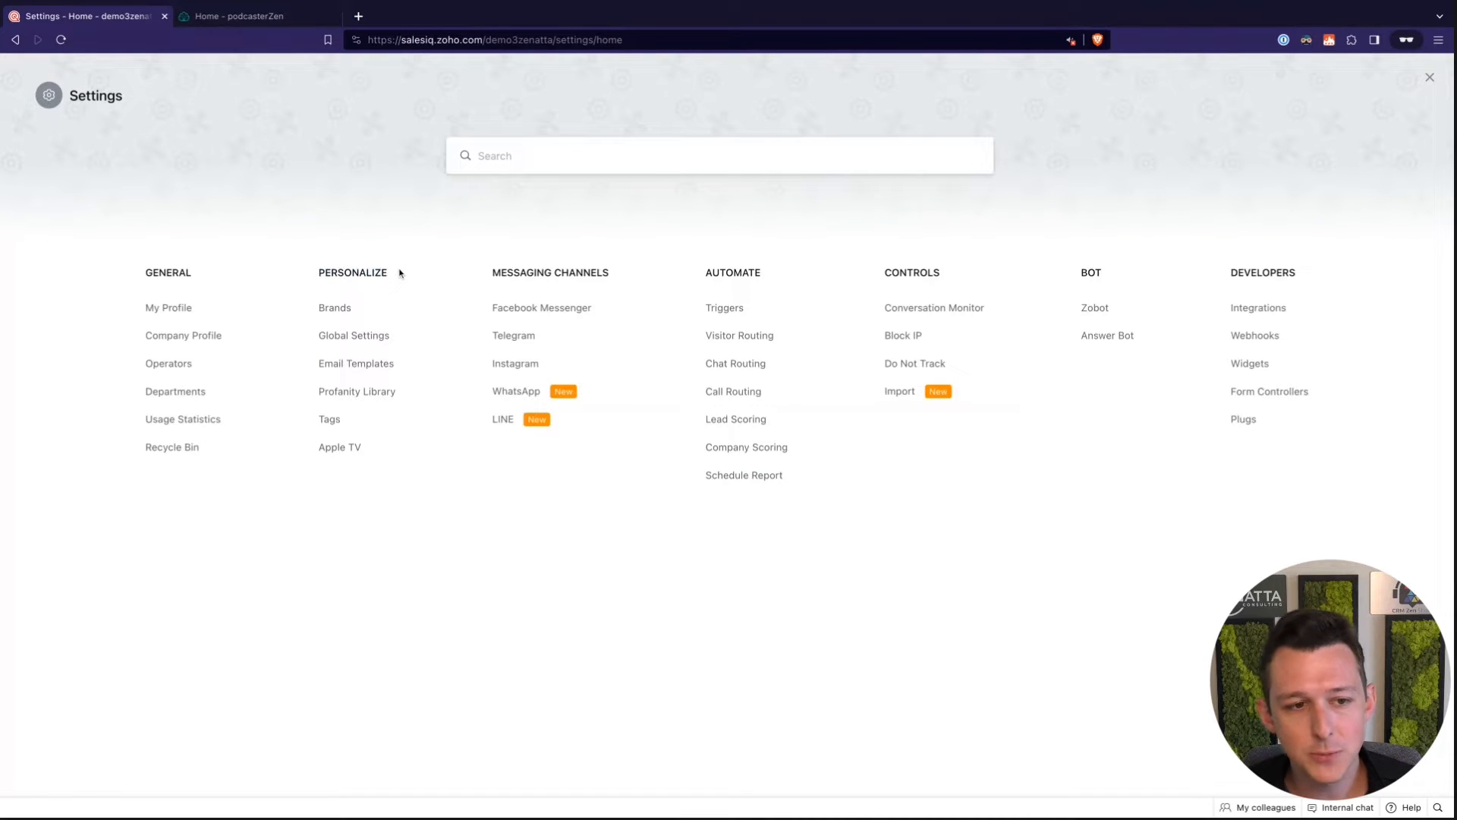
{"action": "left_click", "coordinate": [336, 308]}
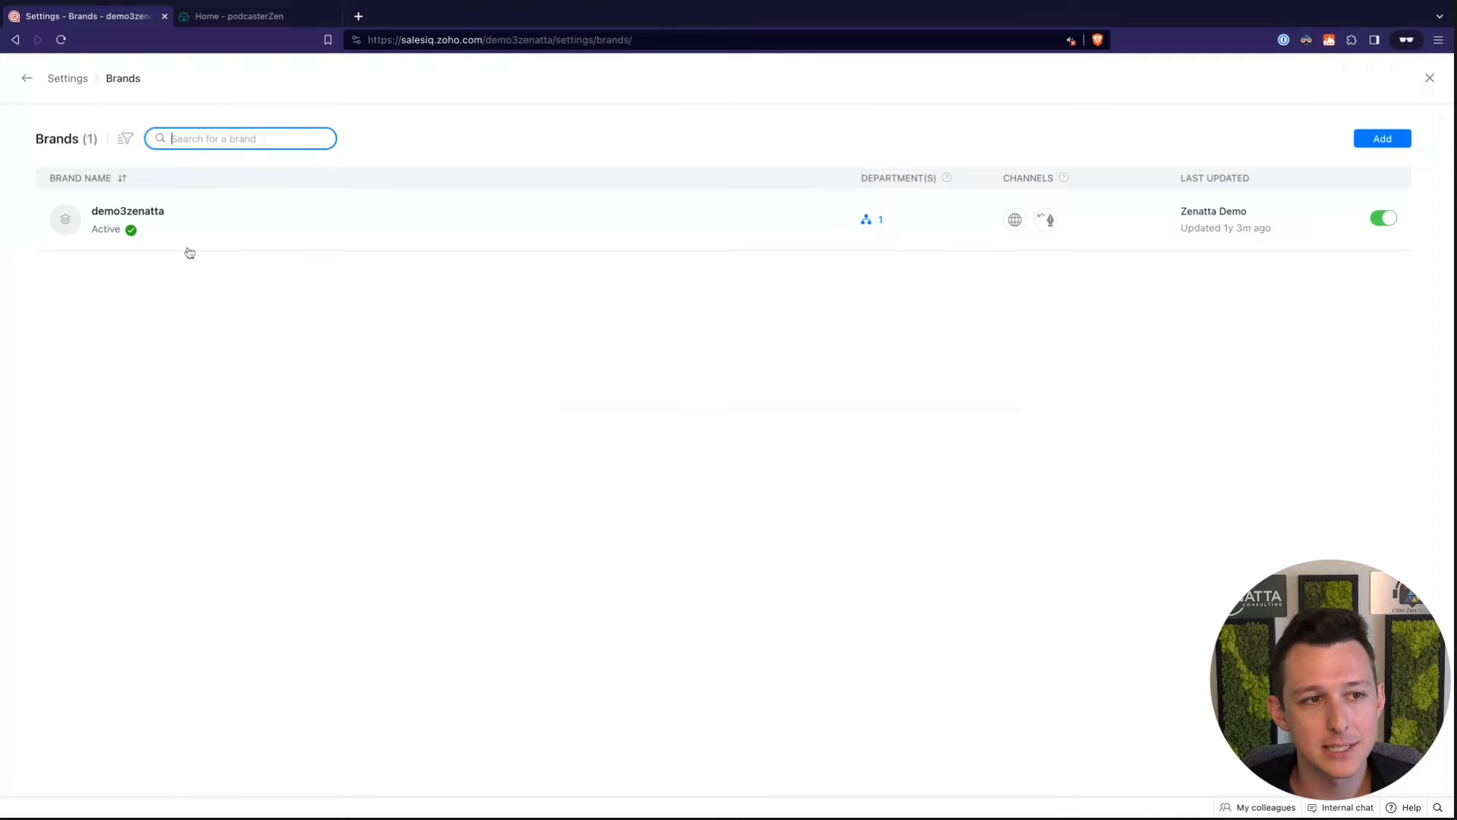
{"action": "left_click", "coordinate": [173, 221]}
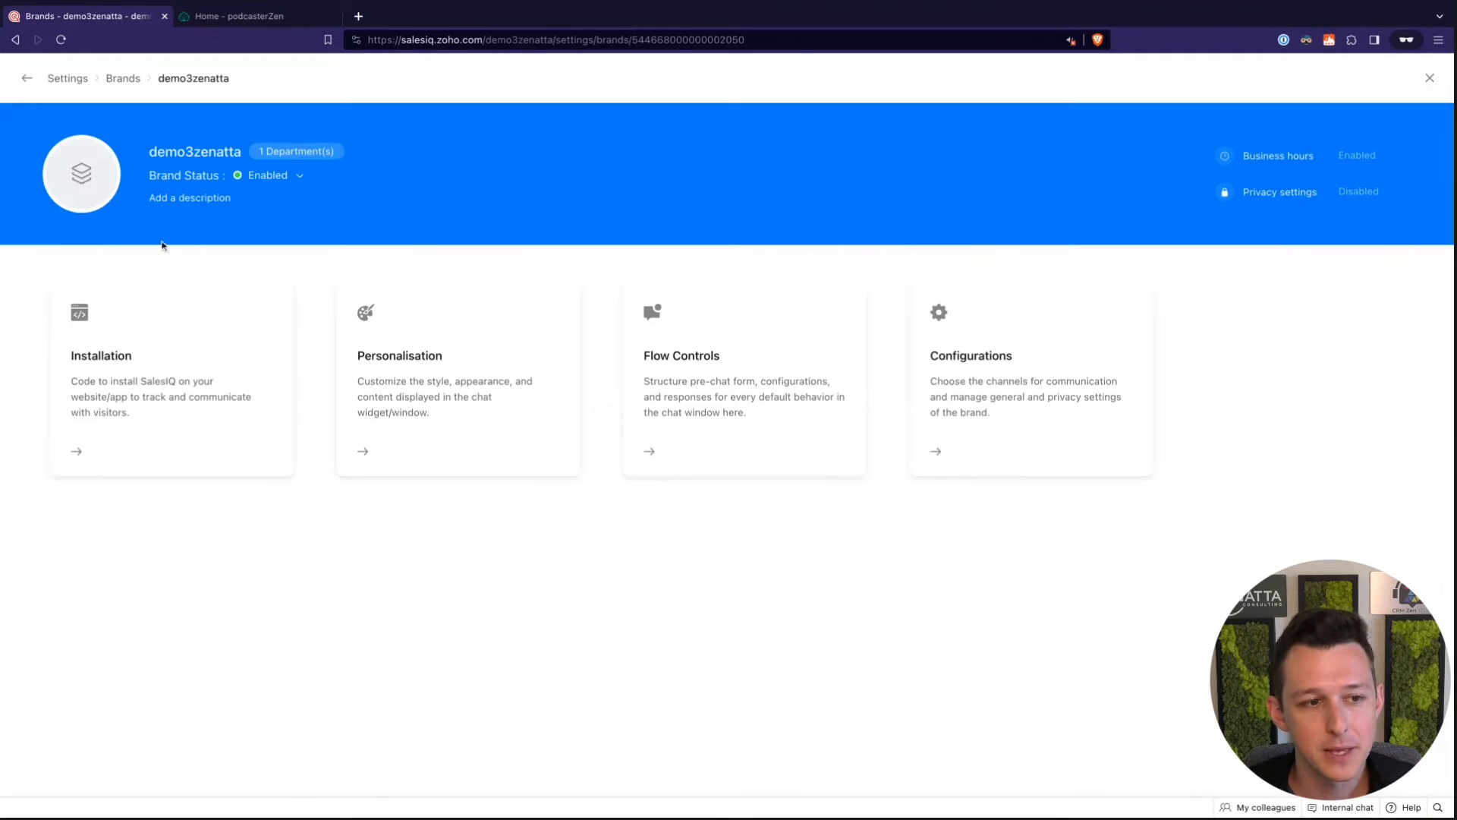
{"action": "left_click", "coordinate": [168, 359]}
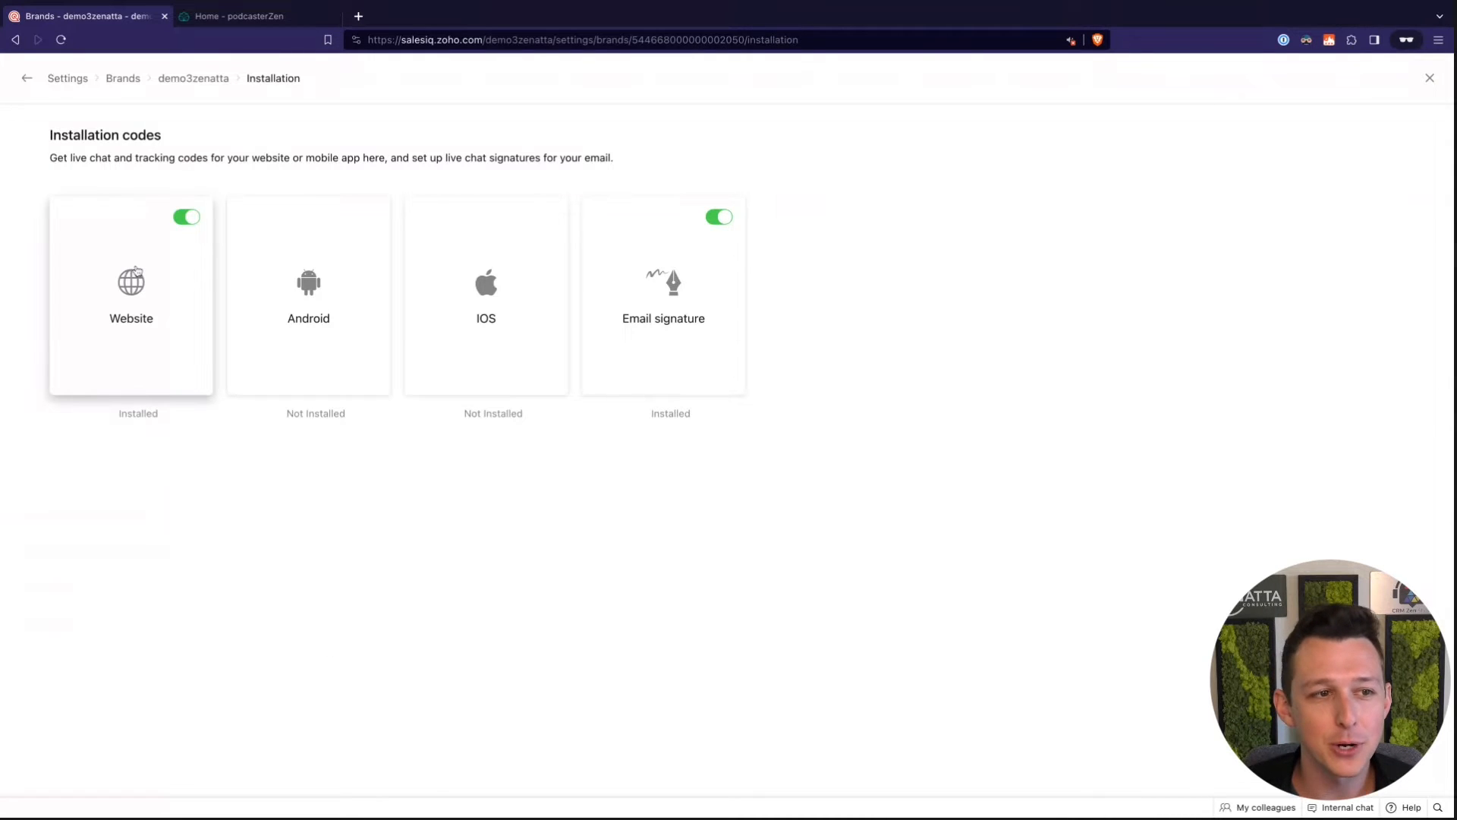
{"action": "left_click", "coordinate": [134, 276]}
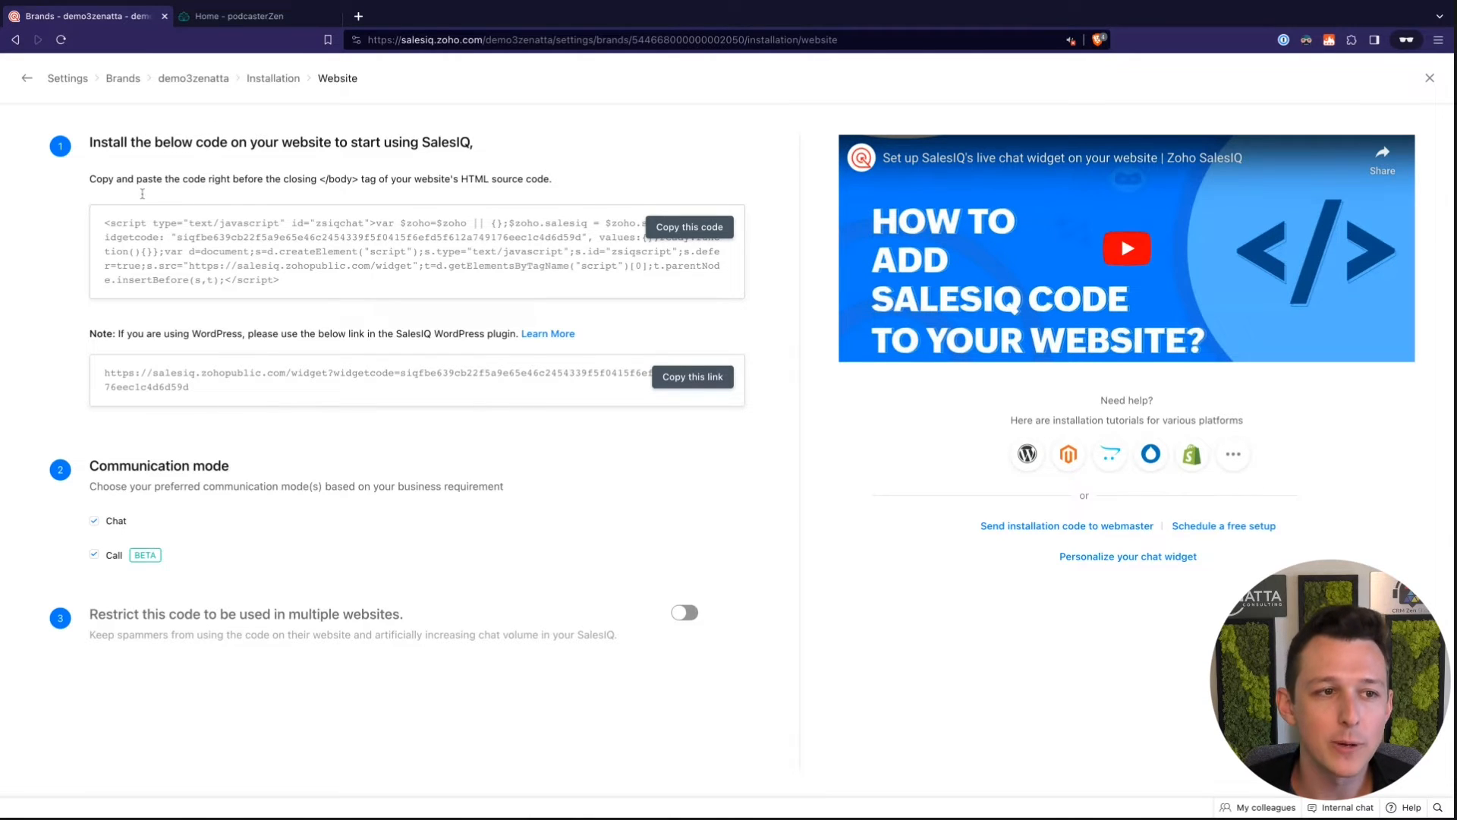
Read where to paste the website installation code and the WordPress plugin note, and return to the Settings overview
{"action": "left_click_drag", "start_coordinate": [88, 179], "coordinate": [553, 180]}
{"action": "left_click", "coordinate": [88, 178]}
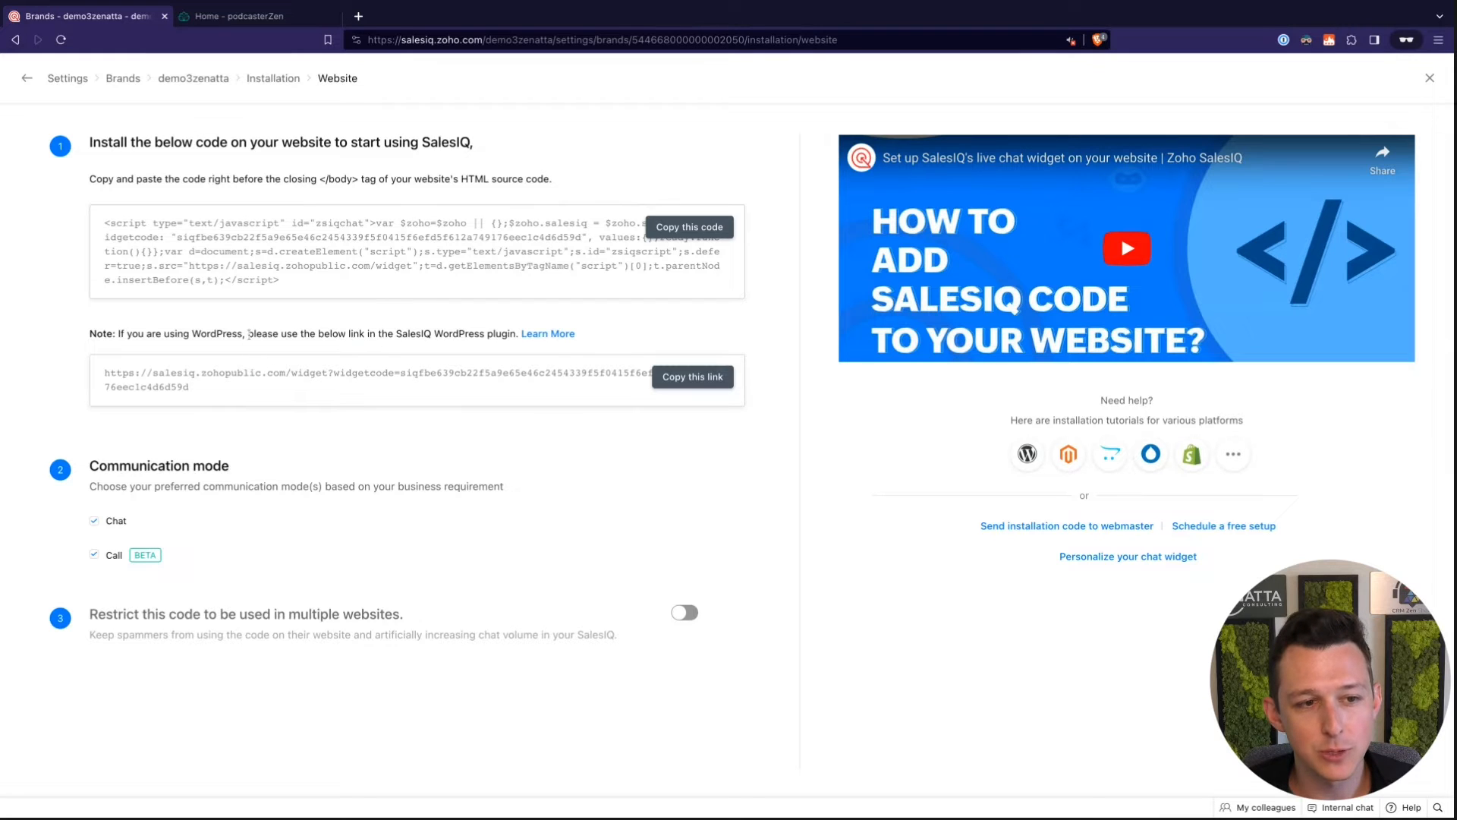
{"action": "left_click_drag", "start_coordinate": [249, 334], "coordinate": [517, 334]}
{"action": "left_click", "coordinate": [516, 334]}
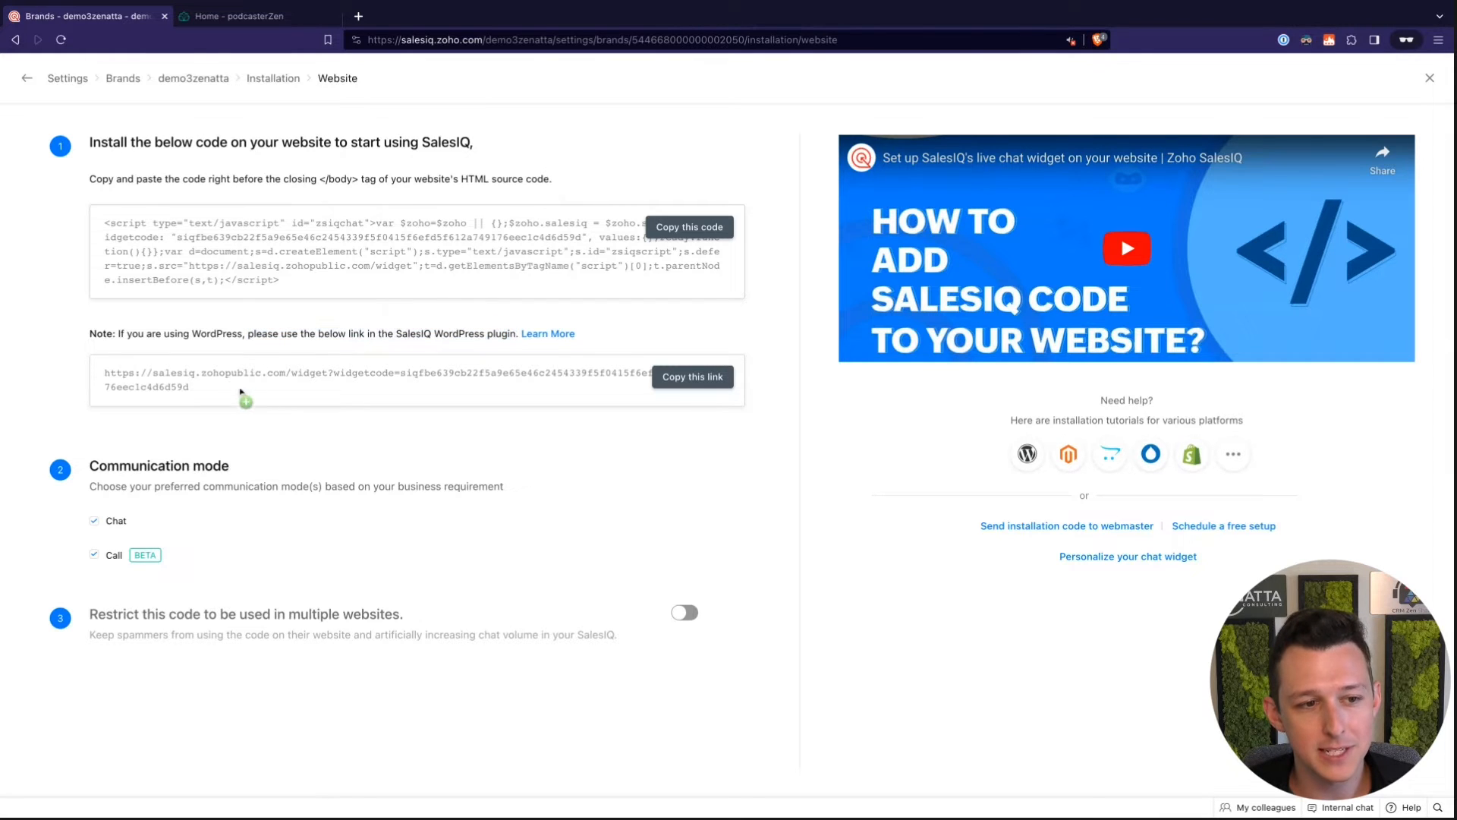
{"action": "left_click", "coordinate": [336, 286]}
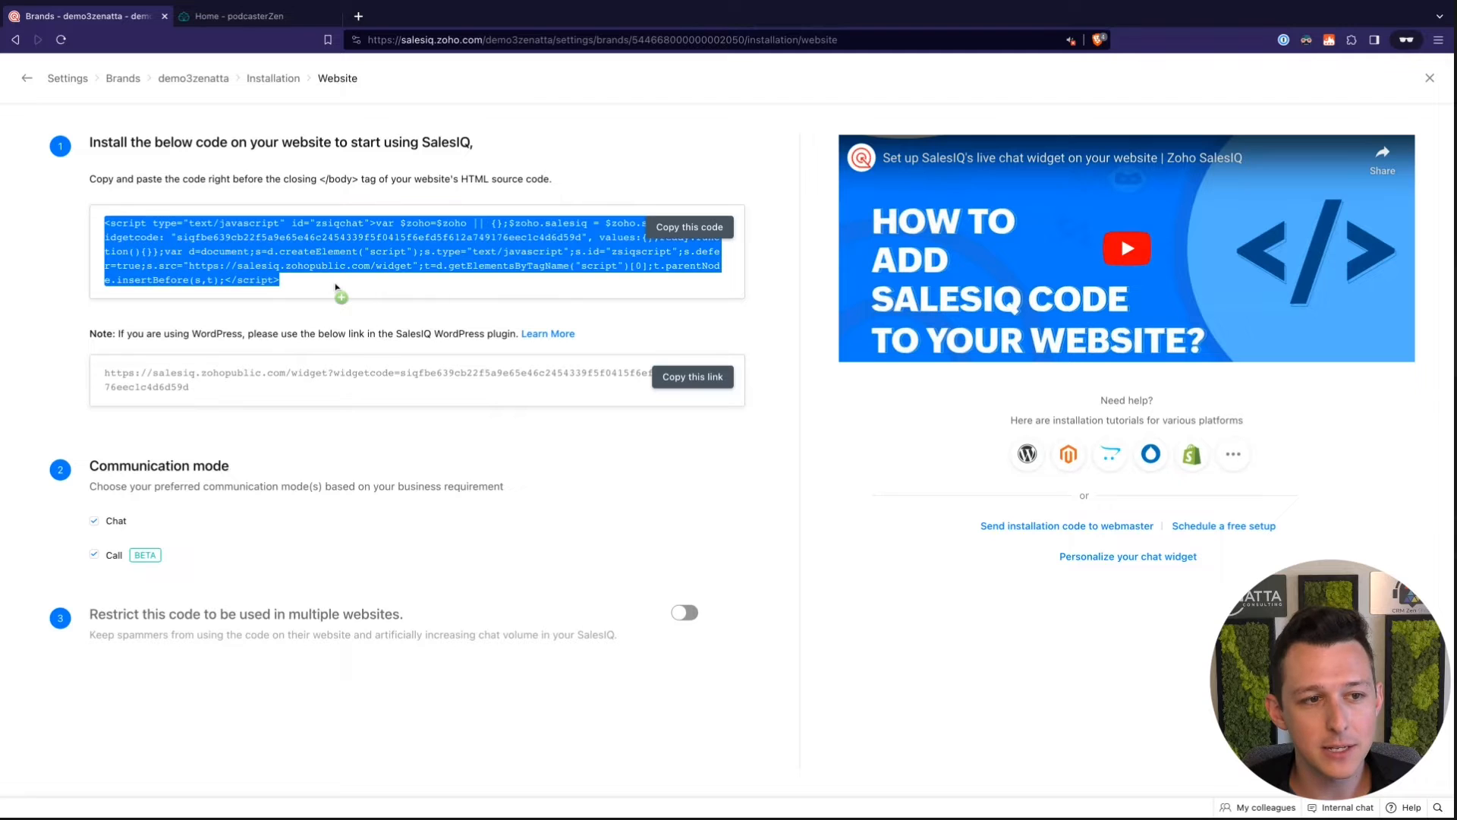
{"action": "left_click", "coordinate": [575, 130]}
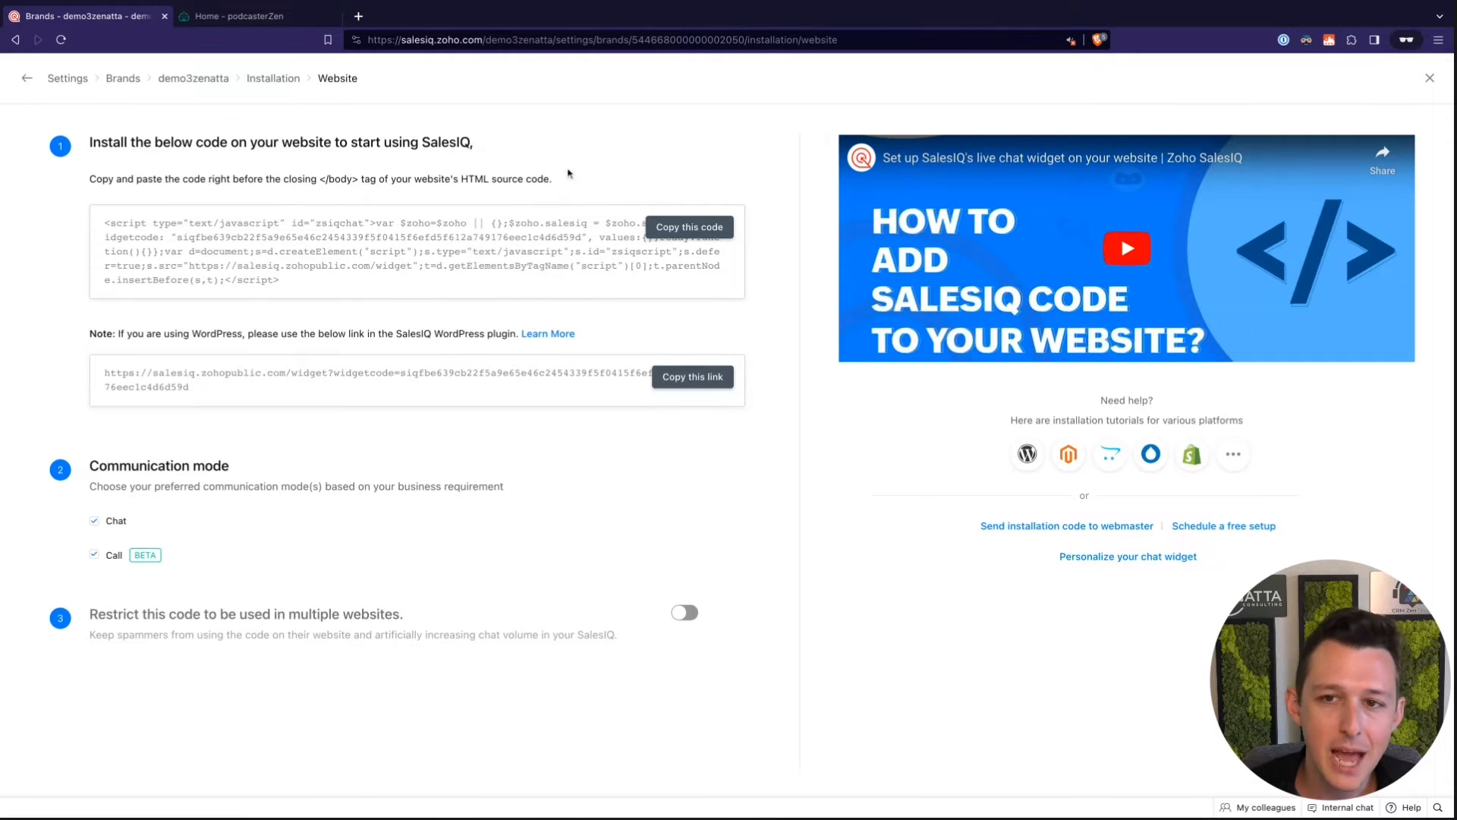
{"action": "left_click", "coordinate": [1430, 79]}
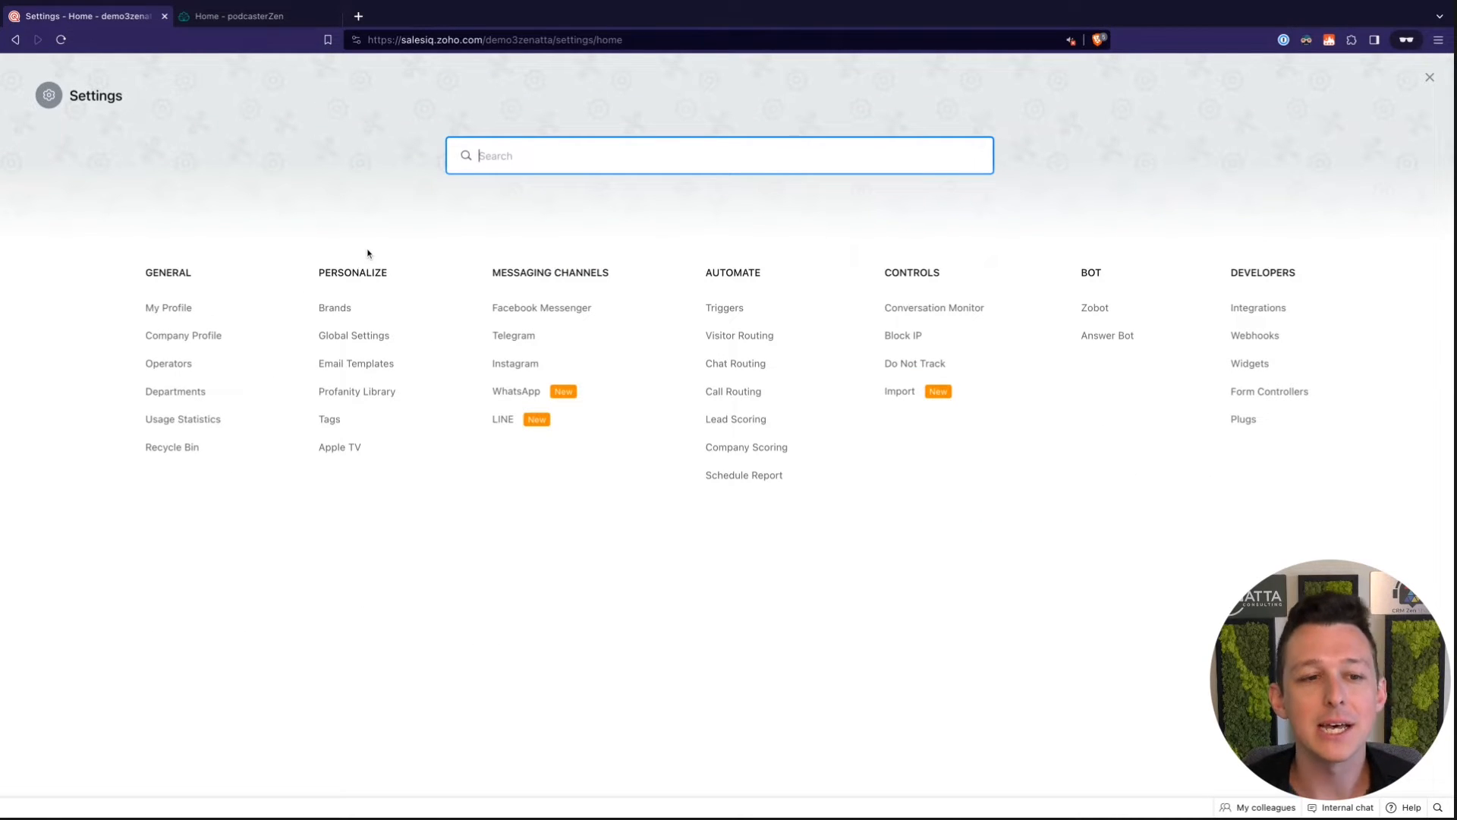
Open the sticker settings in the demo3zenatta brand's personalisation, preview the Twinkle float sticker and return to Coin
{"action": "left_click", "coordinate": [332, 307]}
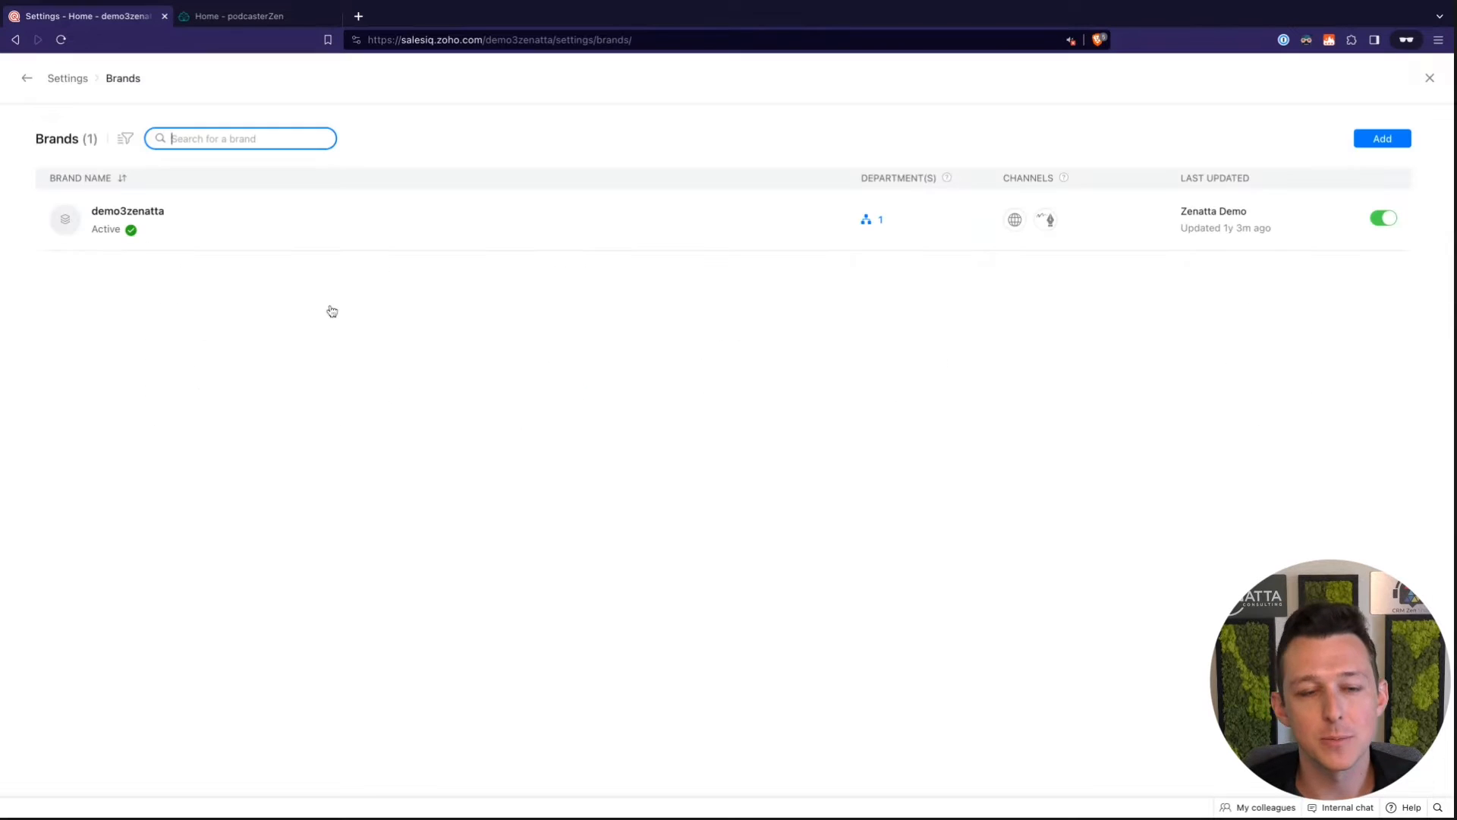
{"action": "left_click", "coordinate": [332, 235]}
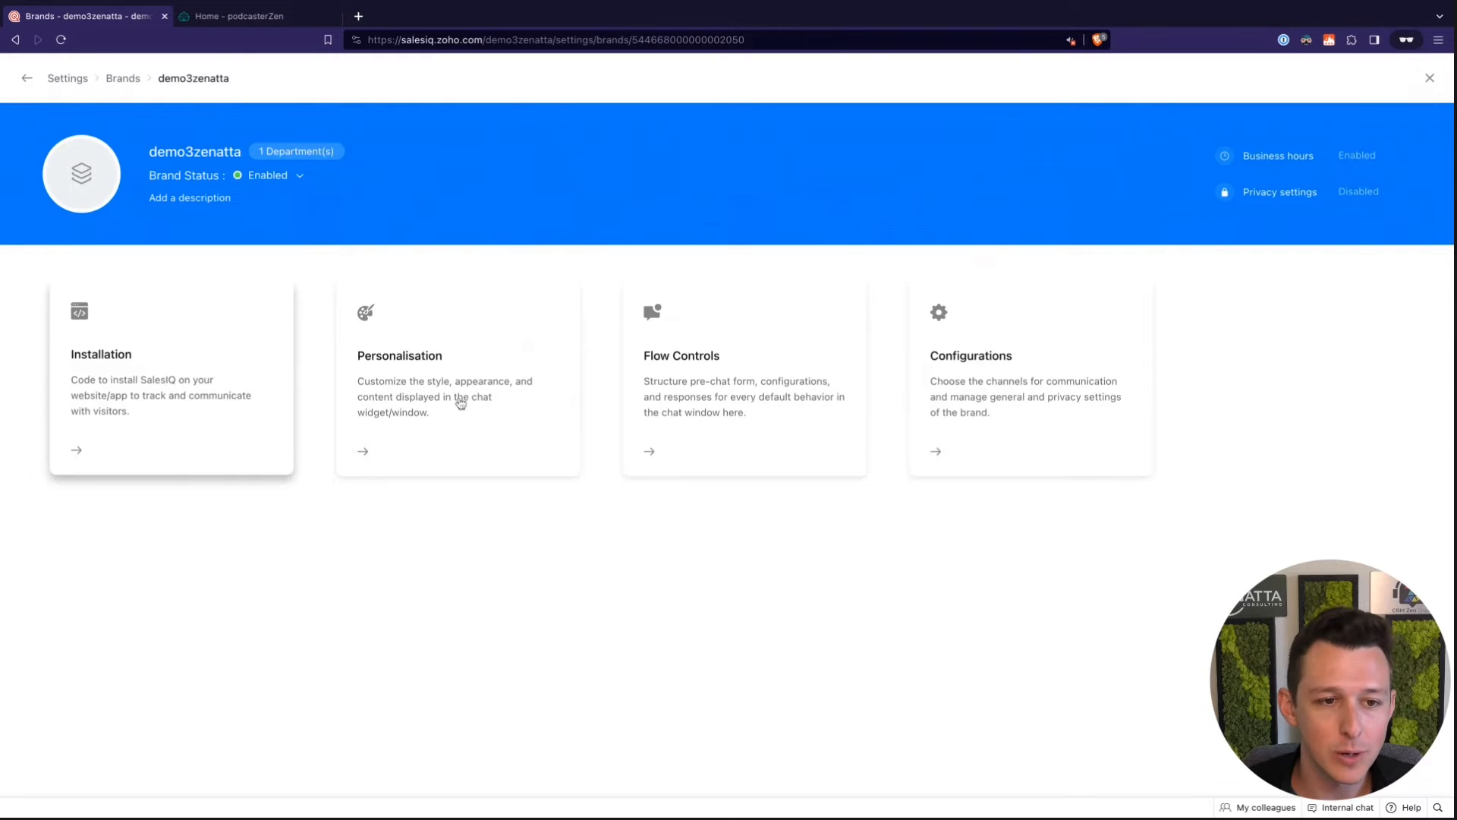
{"action": "left_click", "coordinate": [459, 401]}
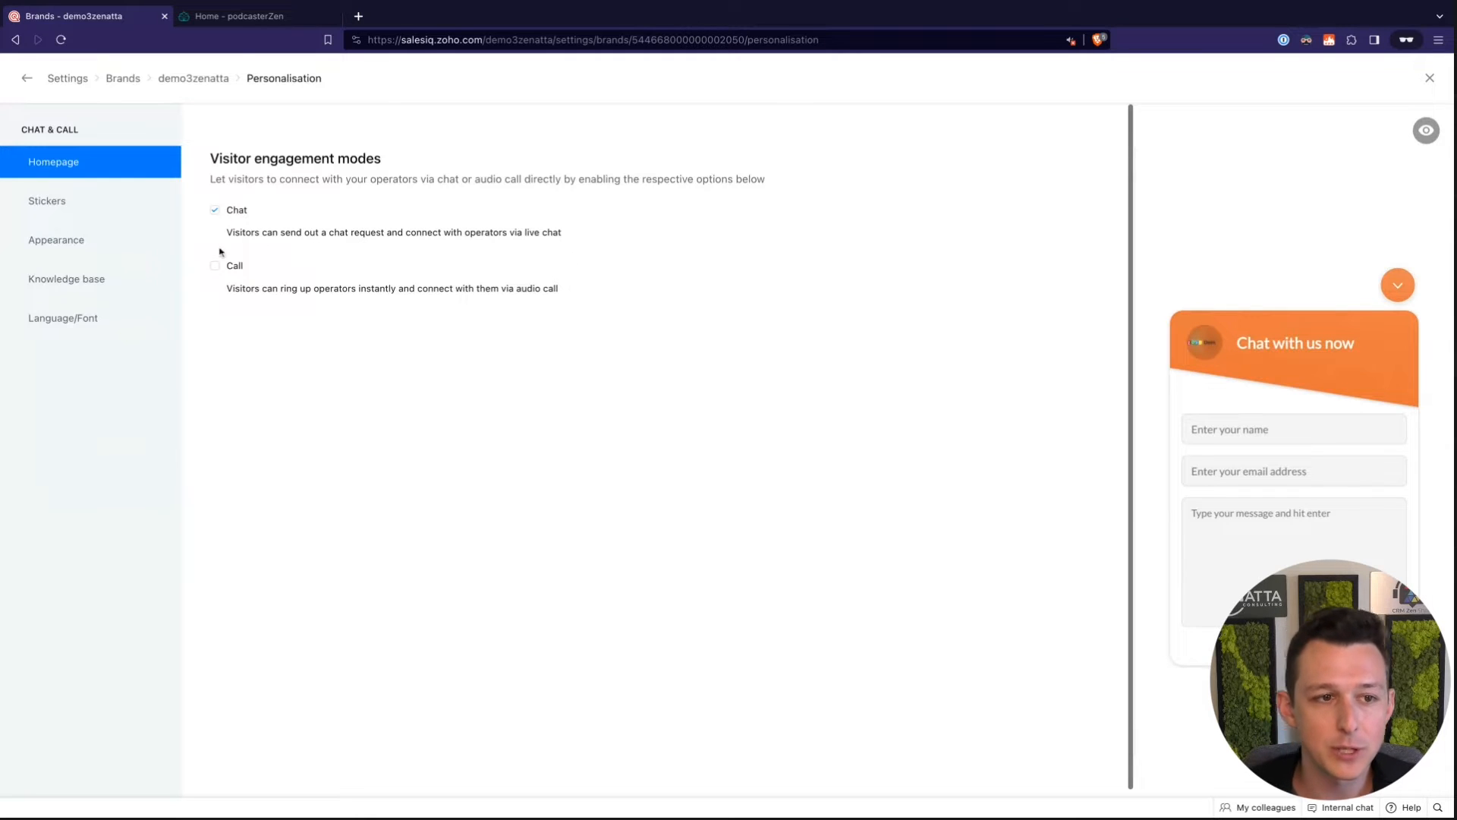
{"action": "left_click", "coordinate": [106, 207]}
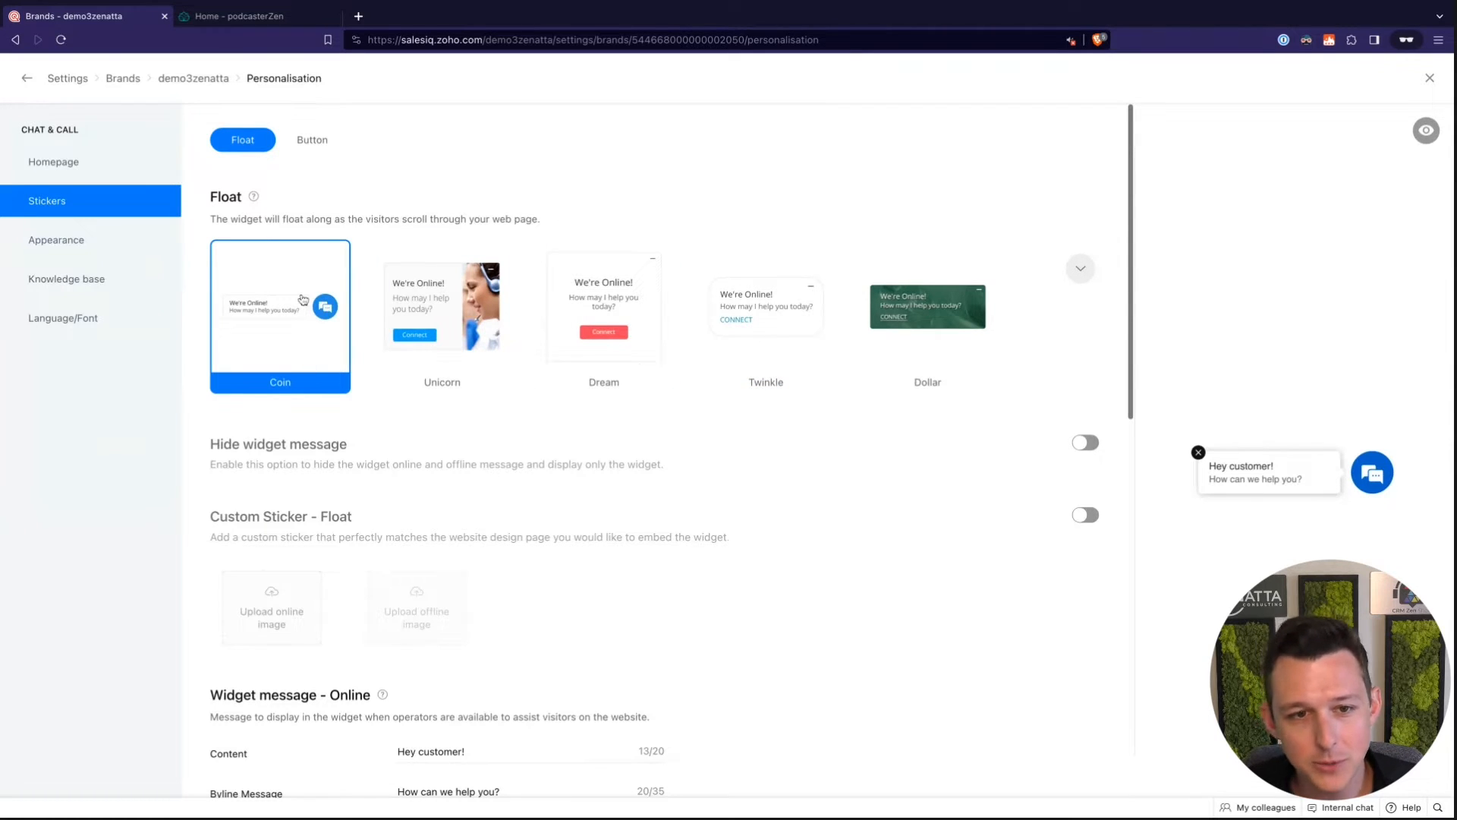
{"action": "left_click", "coordinate": [722, 310]}
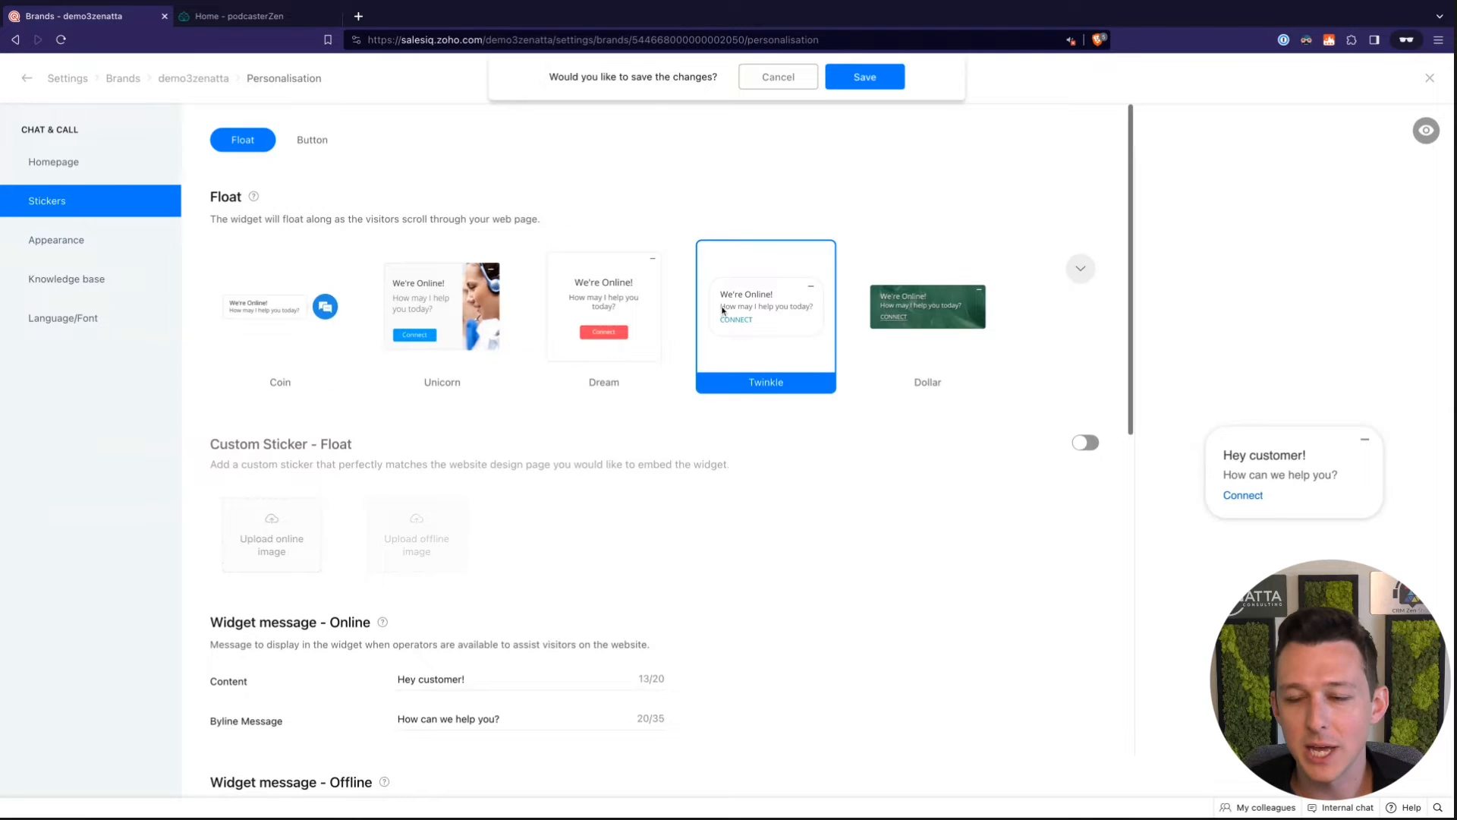
{"action": "left_click", "coordinate": [251, 307]}
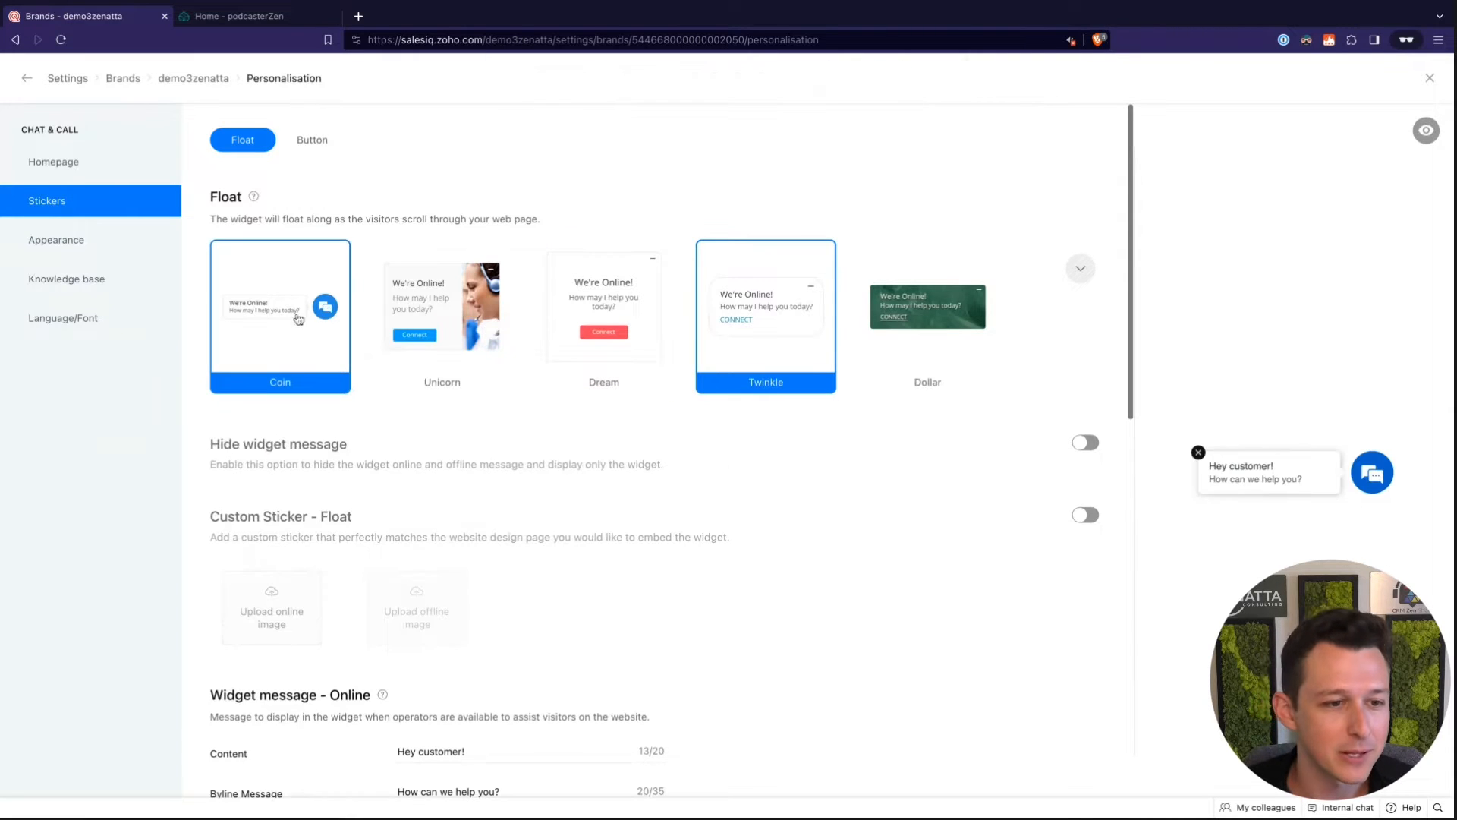
Set the content of the online widget message to "Hey you!" and save the change
{"action": "scroll", "coordinate": [715, 490], "scroll_direction": "down", "scroll_amount": 4}
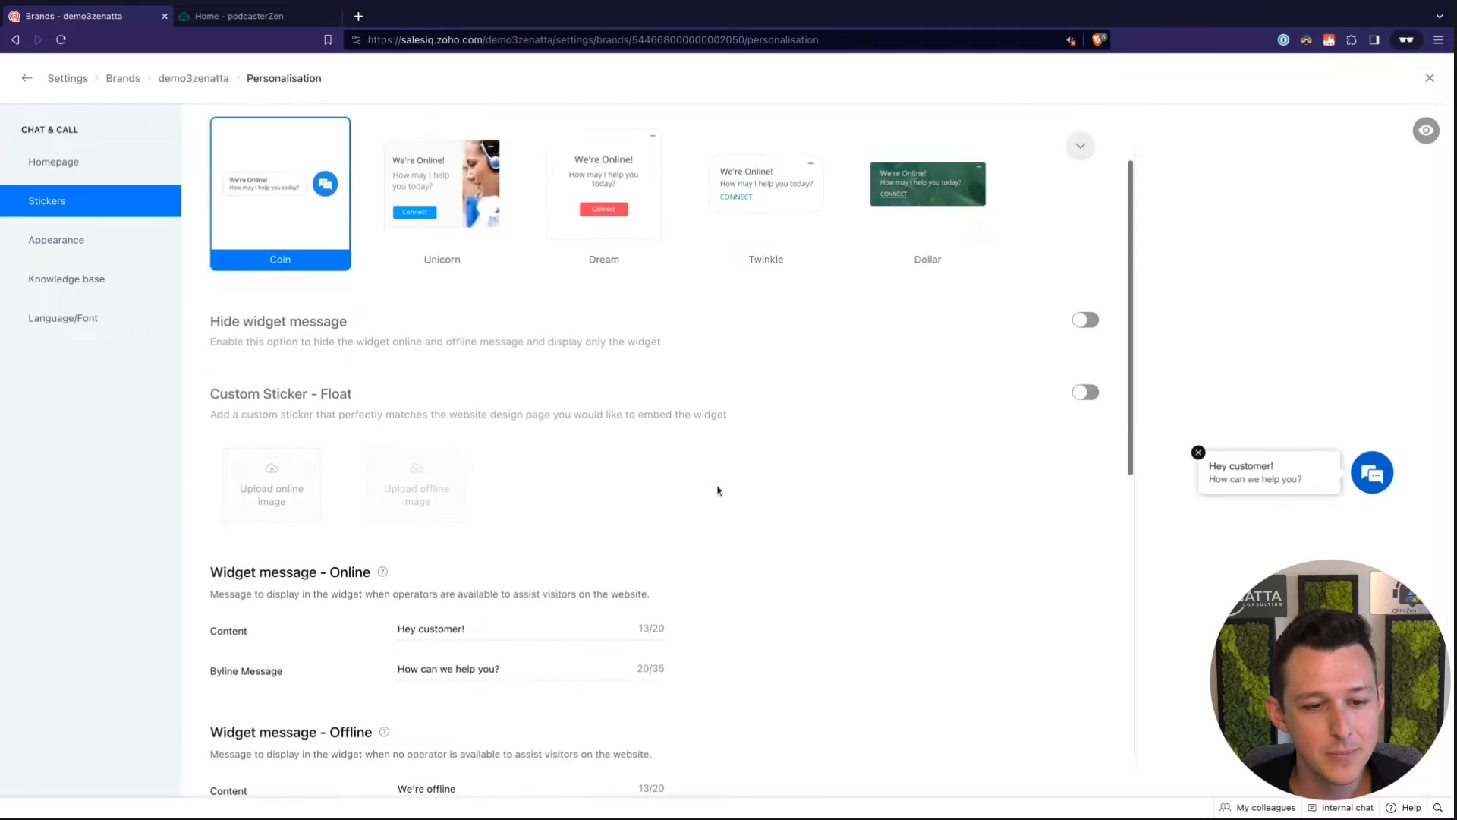
{"action": "scroll", "coordinate": [471, 413], "scroll_direction": "down", "scroll_amount": 1}
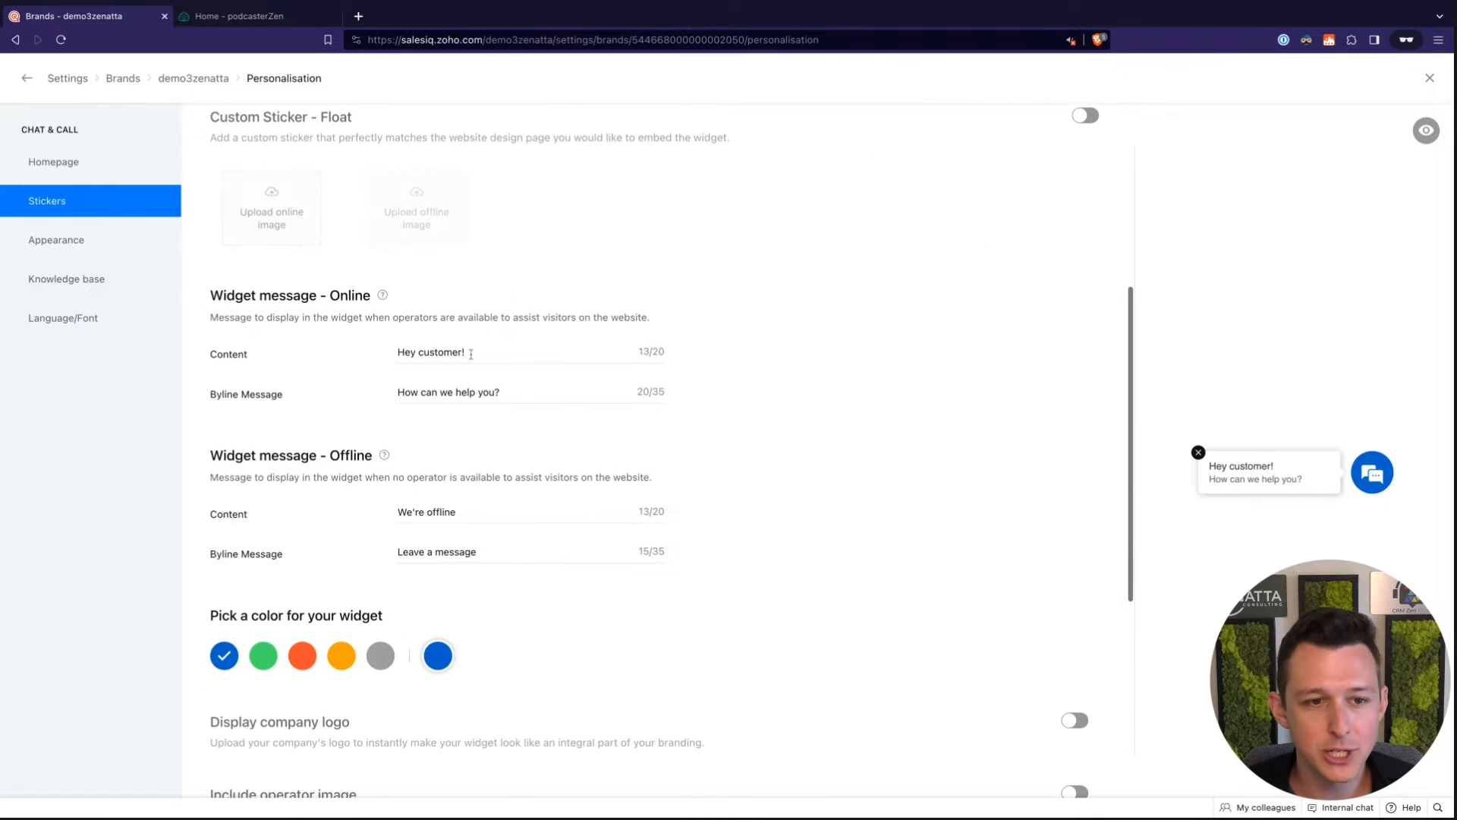
{"action": "double_click", "coordinate": [446, 353]}
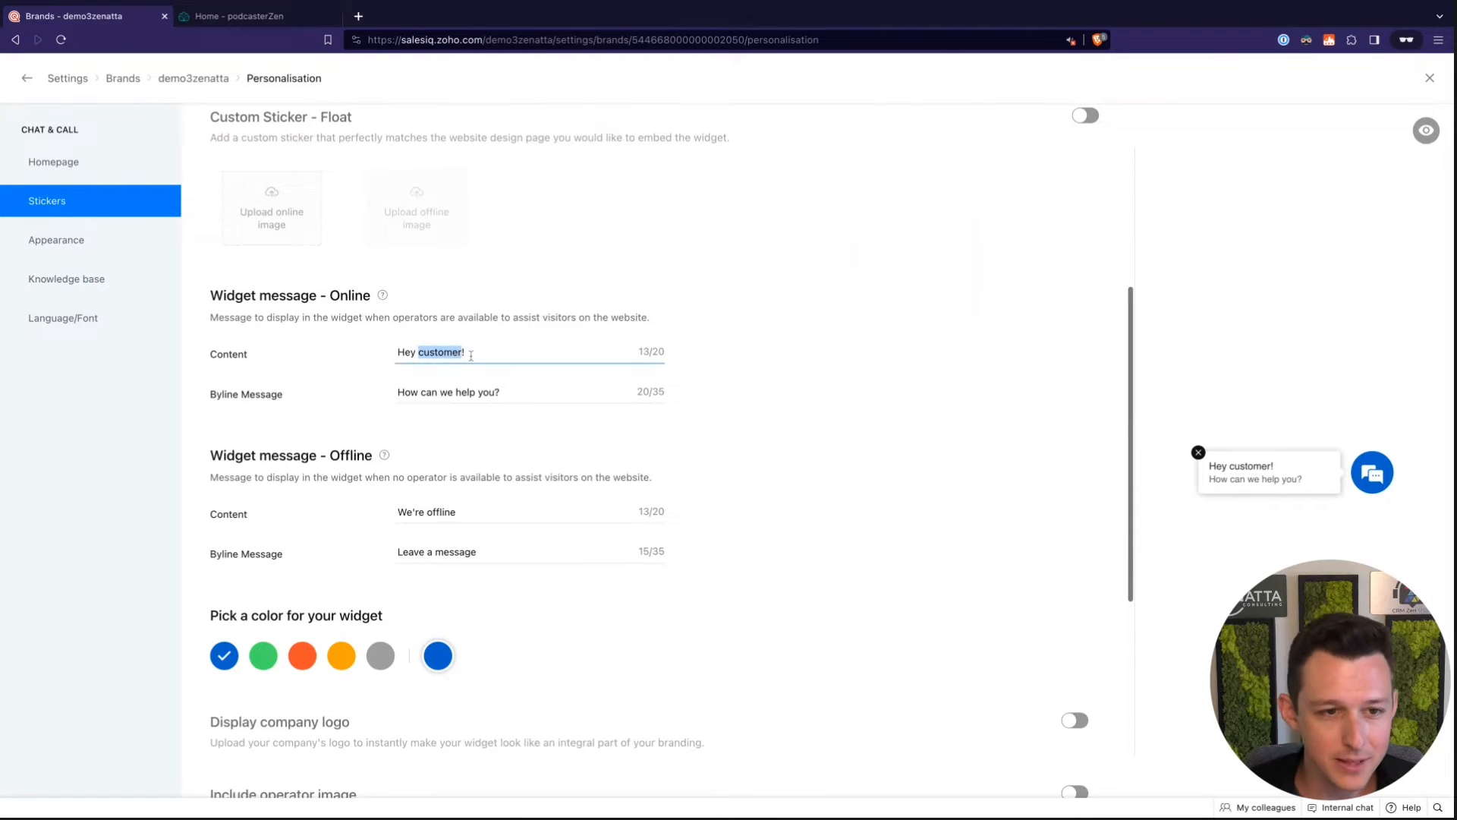
{"action": "type", "text": "you!"}
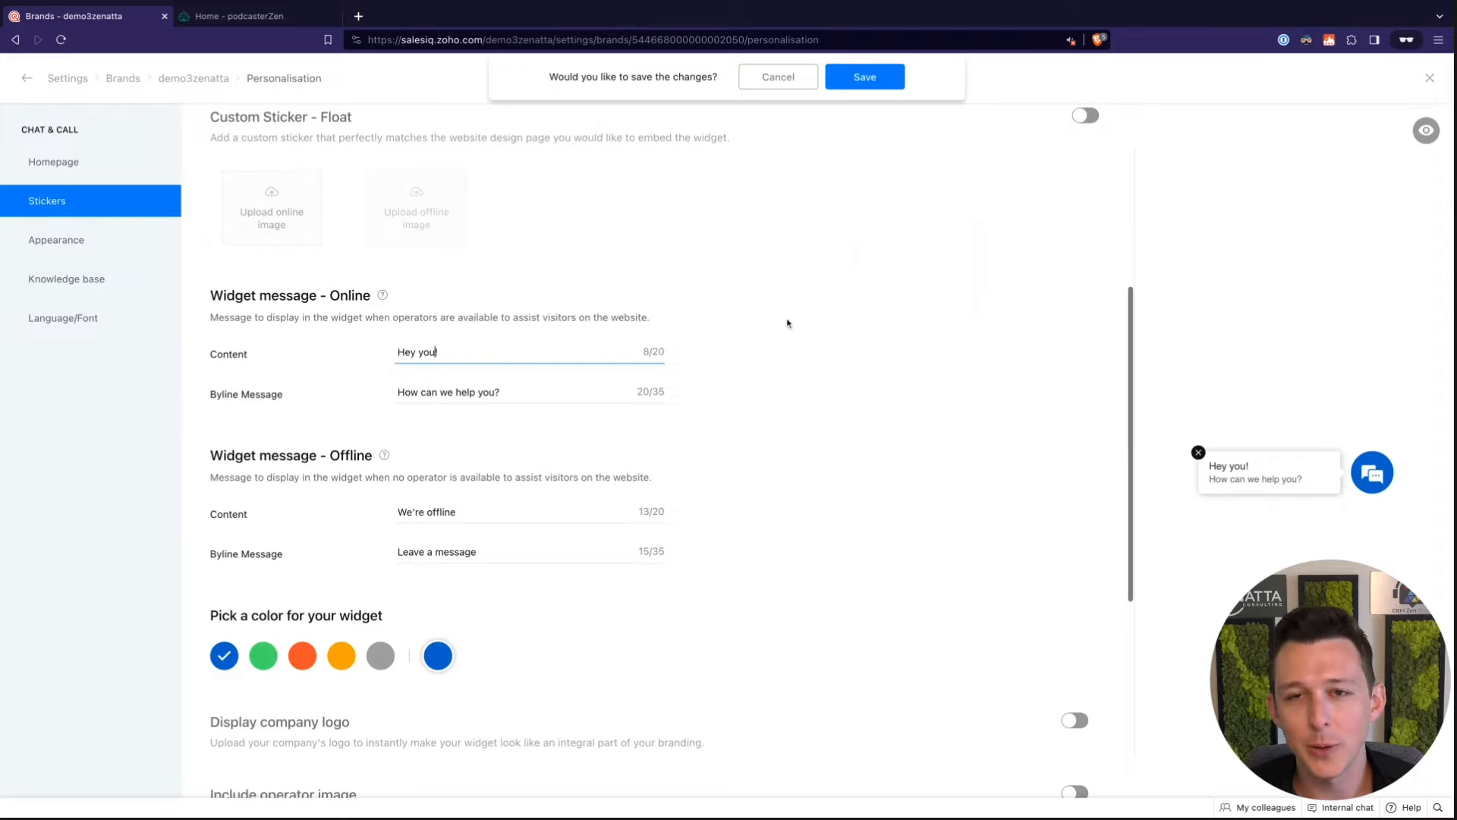
{"action": "left_click", "coordinate": [863, 77]}
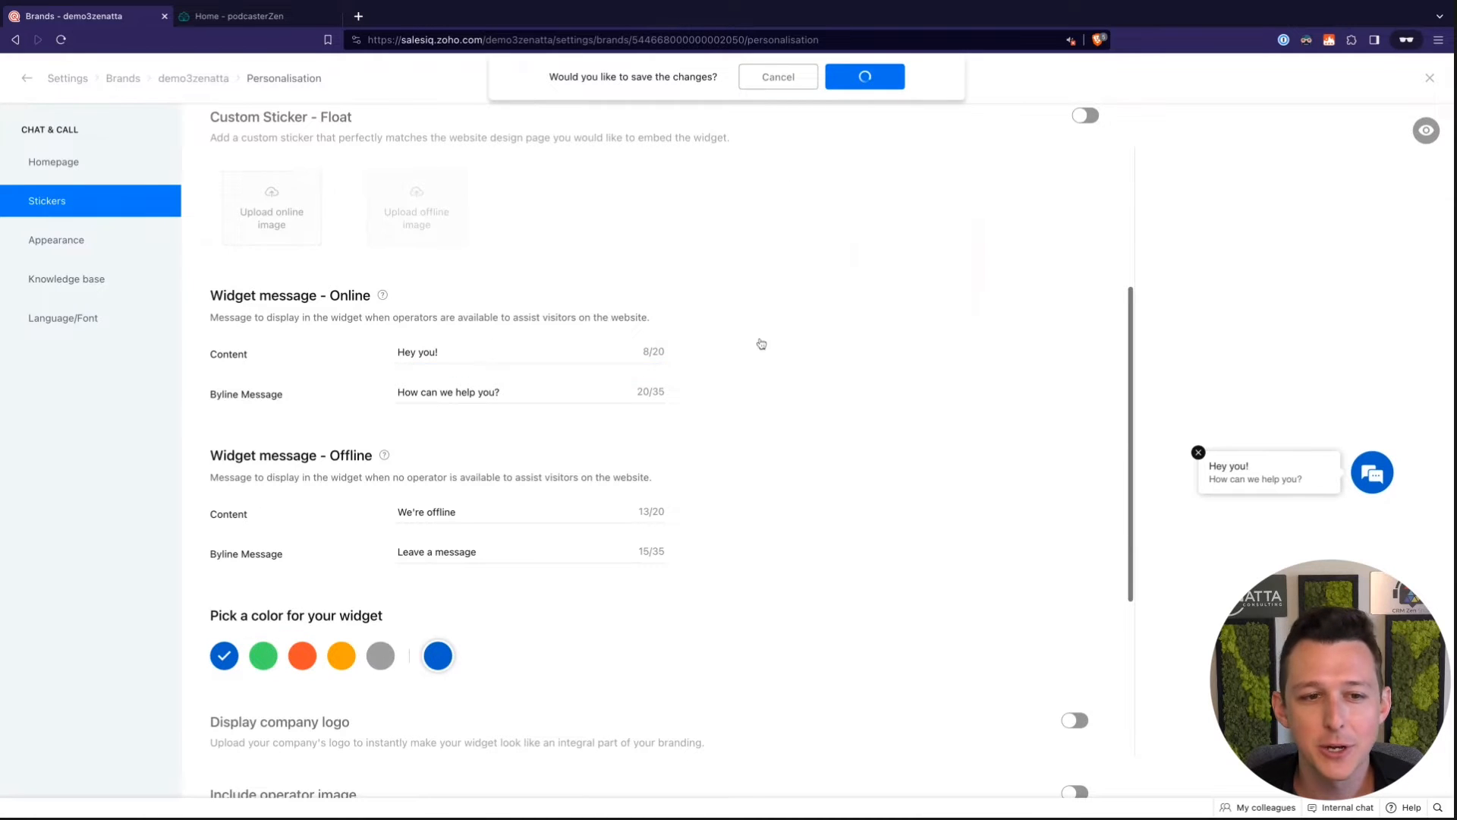
Review the widget's color, logo, operator image, visibility and position options, and return to the Settings overview
{"action": "scroll", "coordinate": [556, 509], "scroll_direction": "down", "scroll_amount": 3}
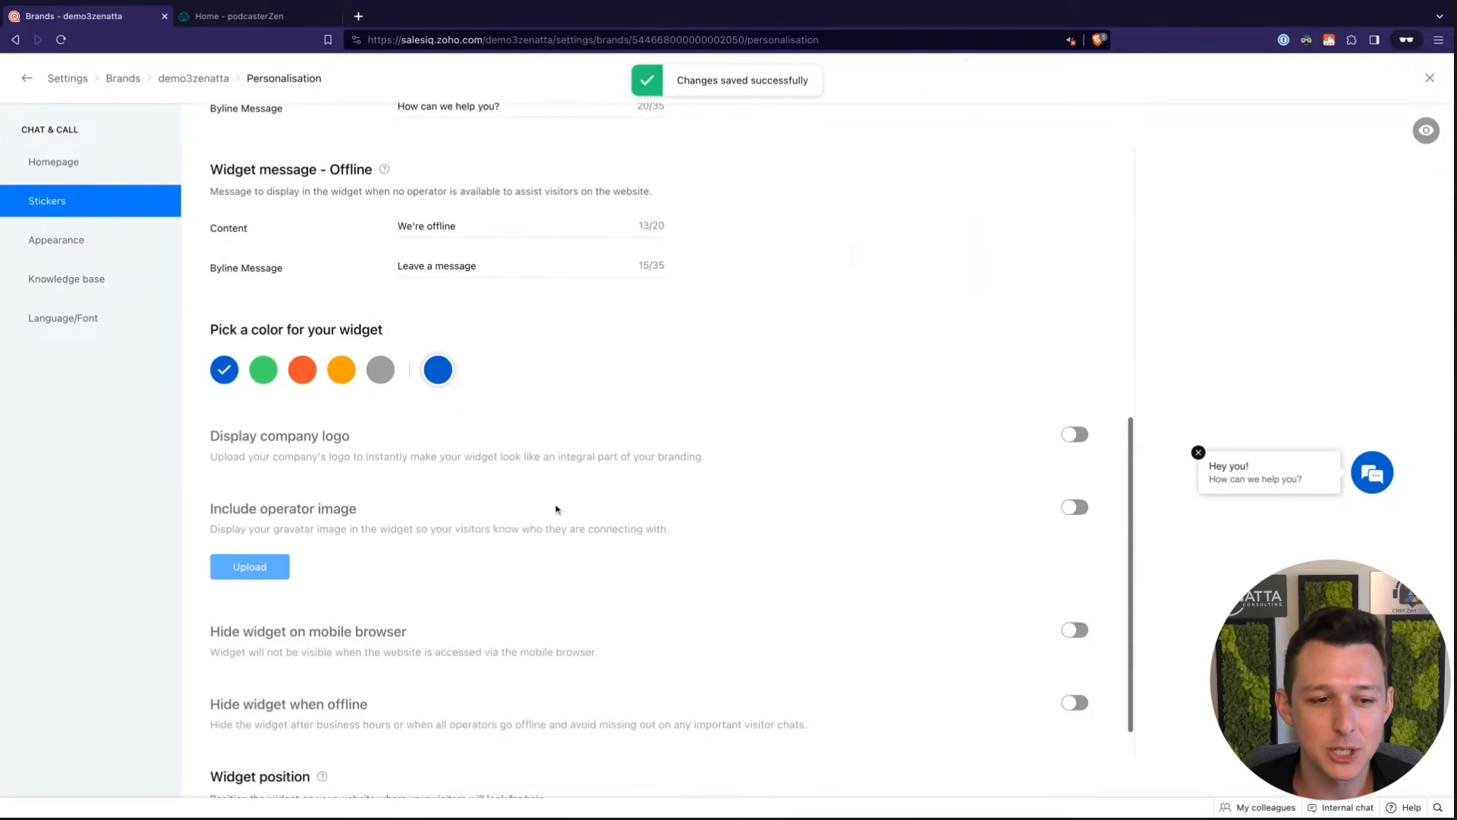
{"action": "scroll", "coordinate": [557, 509], "scroll_direction": "down", "scroll_amount": 1}
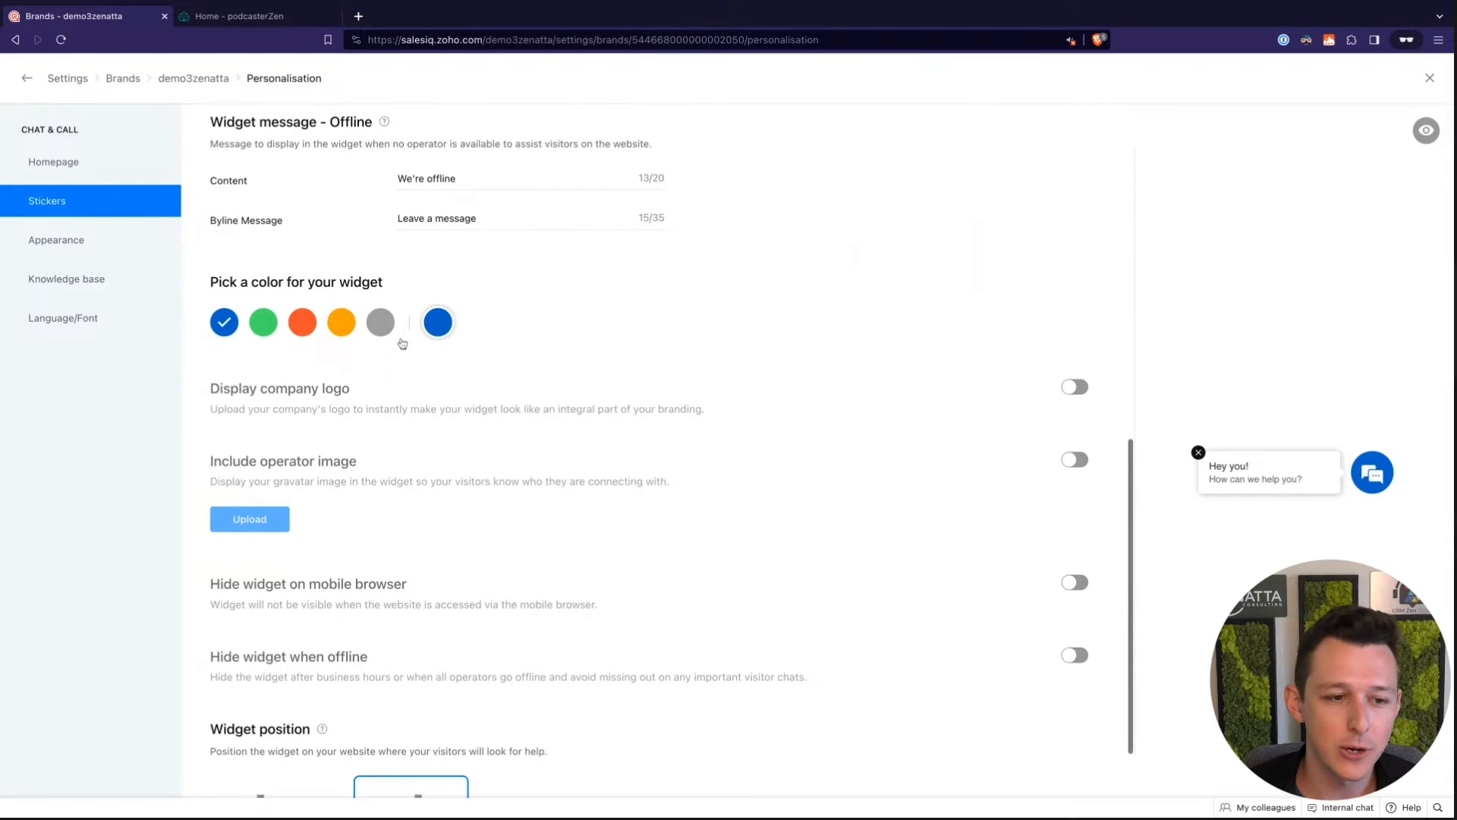
{"action": "scroll", "coordinate": [402, 344], "scroll_direction": "down", "scroll_amount": 1}
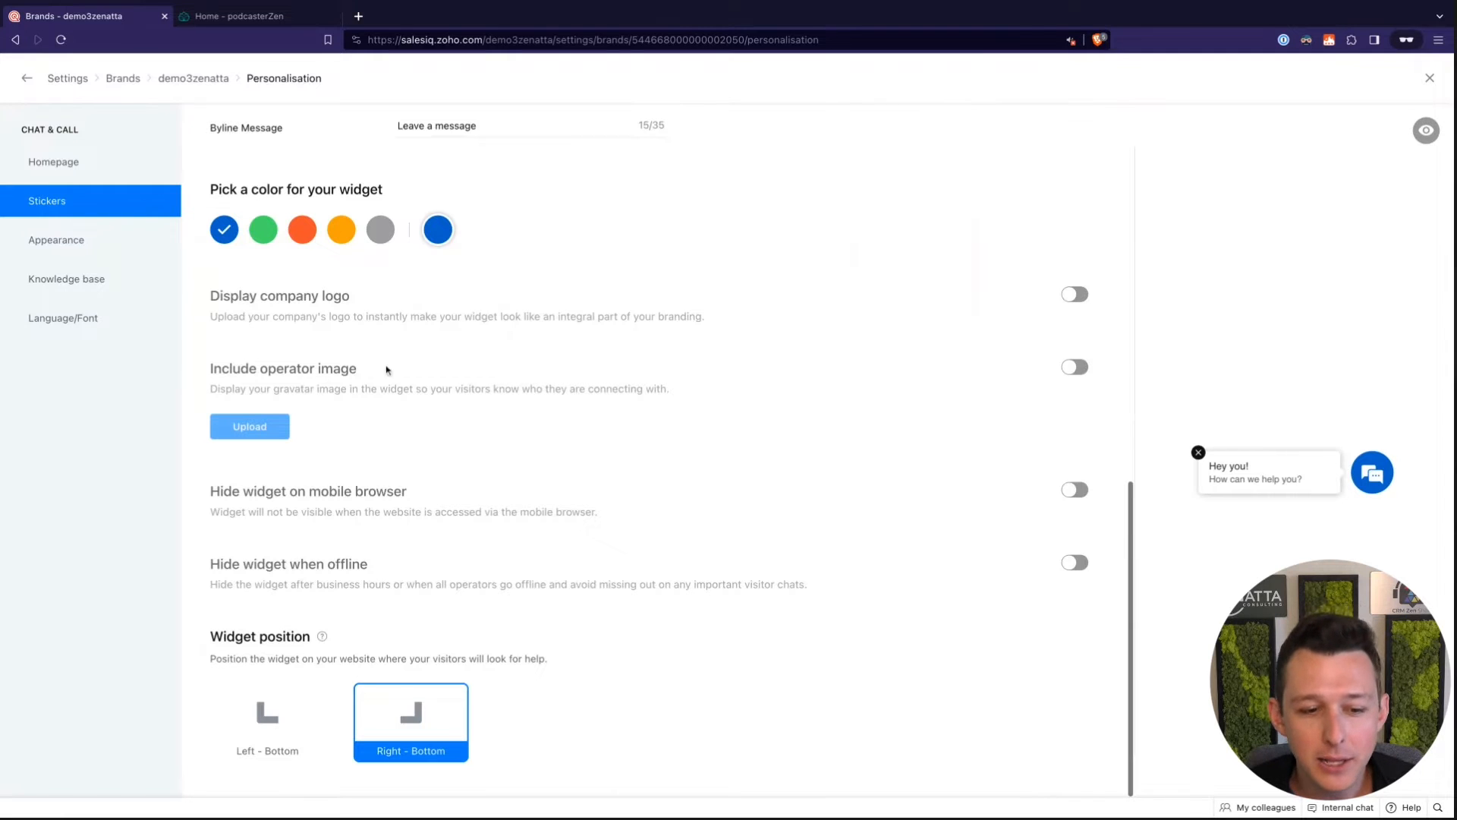
{"action": "left_click", "coordinate": [1429, 84]}
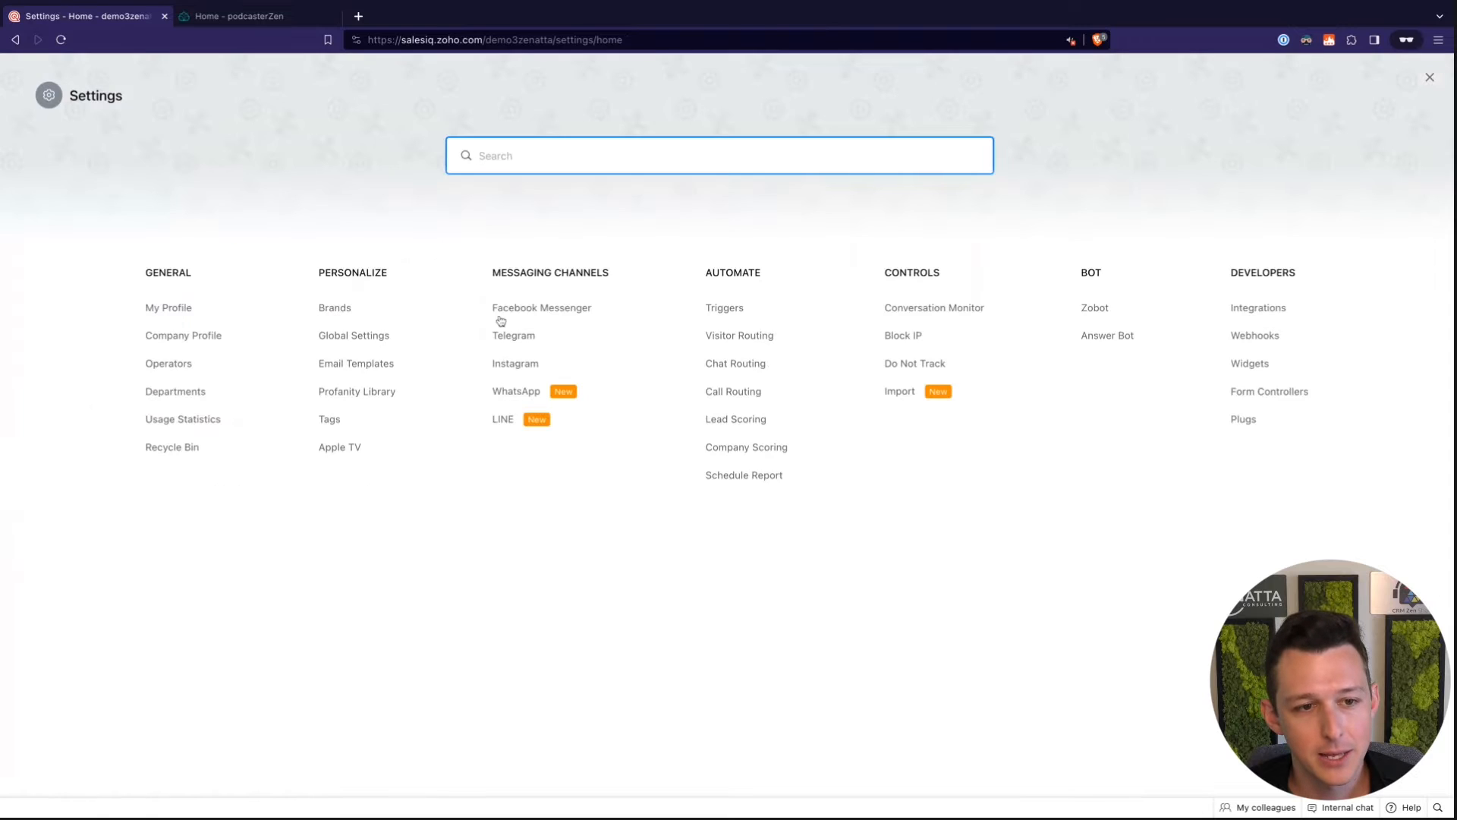
Open the demo3zenatta brand's Flow Controls and review the online and offline form fields and form styles
{"action": "left_click", "coordinate": [335, 309]}
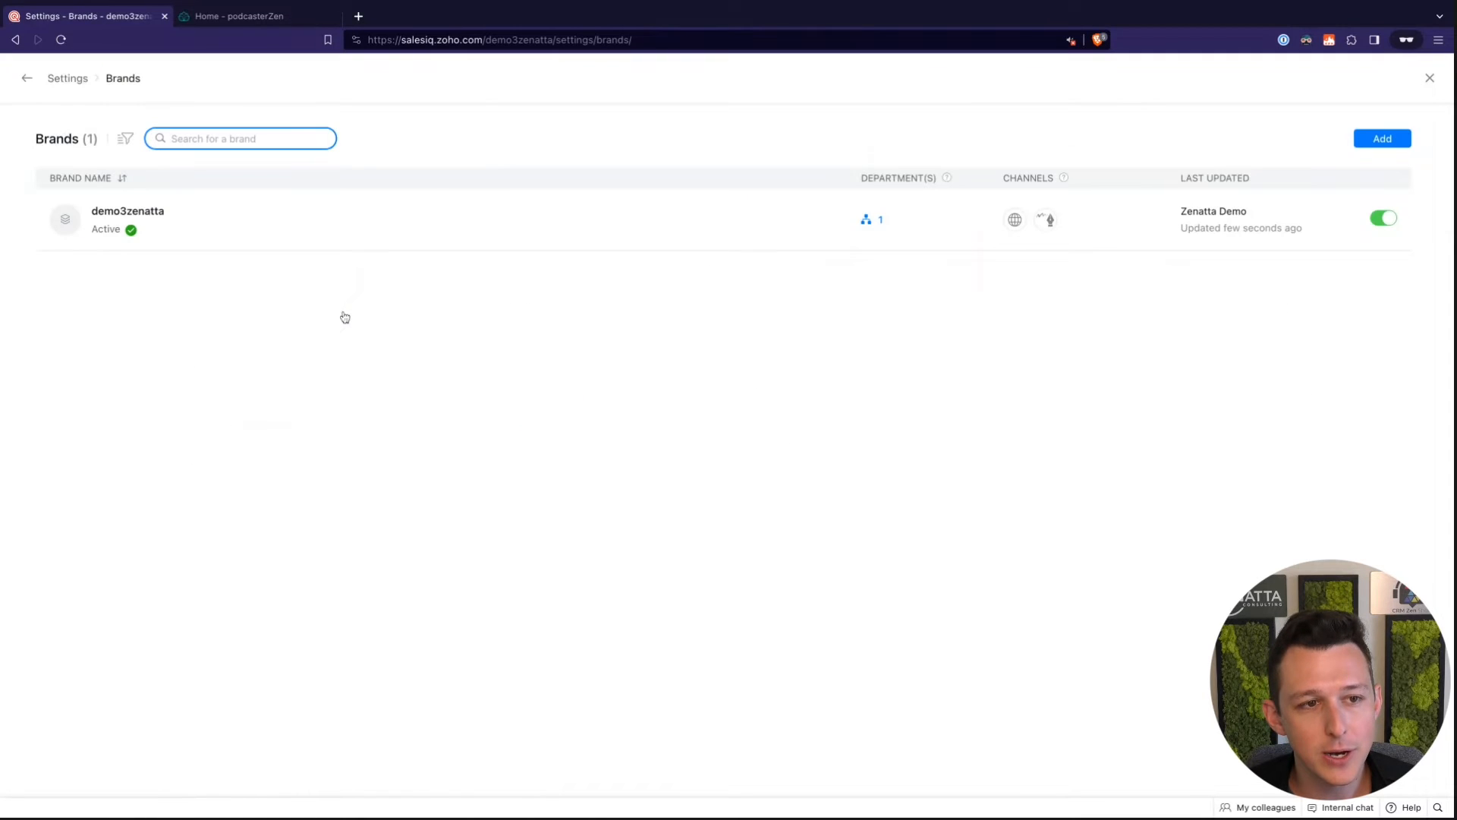
{"action": "left_click", "coordinate": [298, 251]}
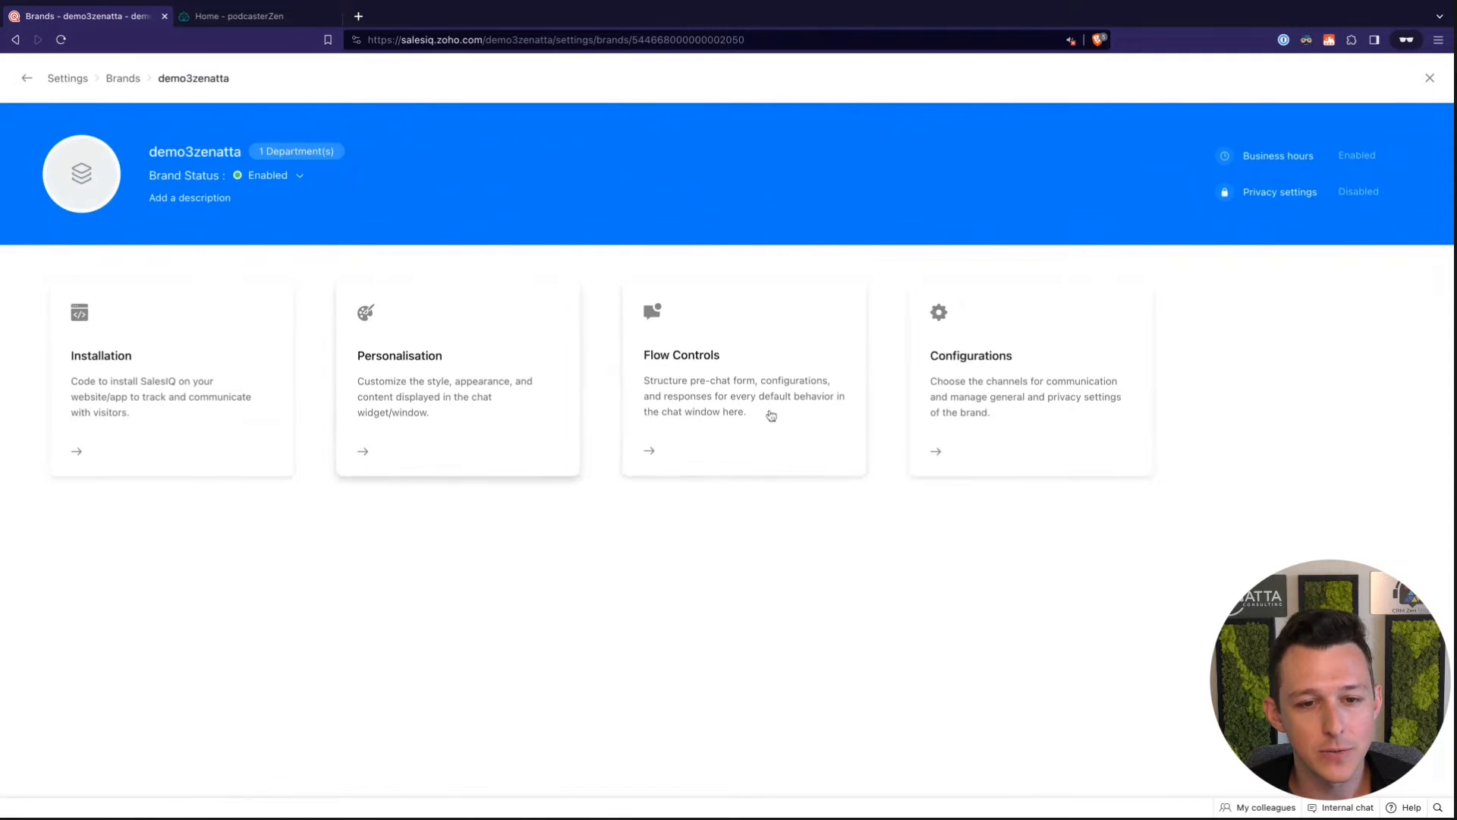
{"action": "left_click", "coordinate": [653, 452]}
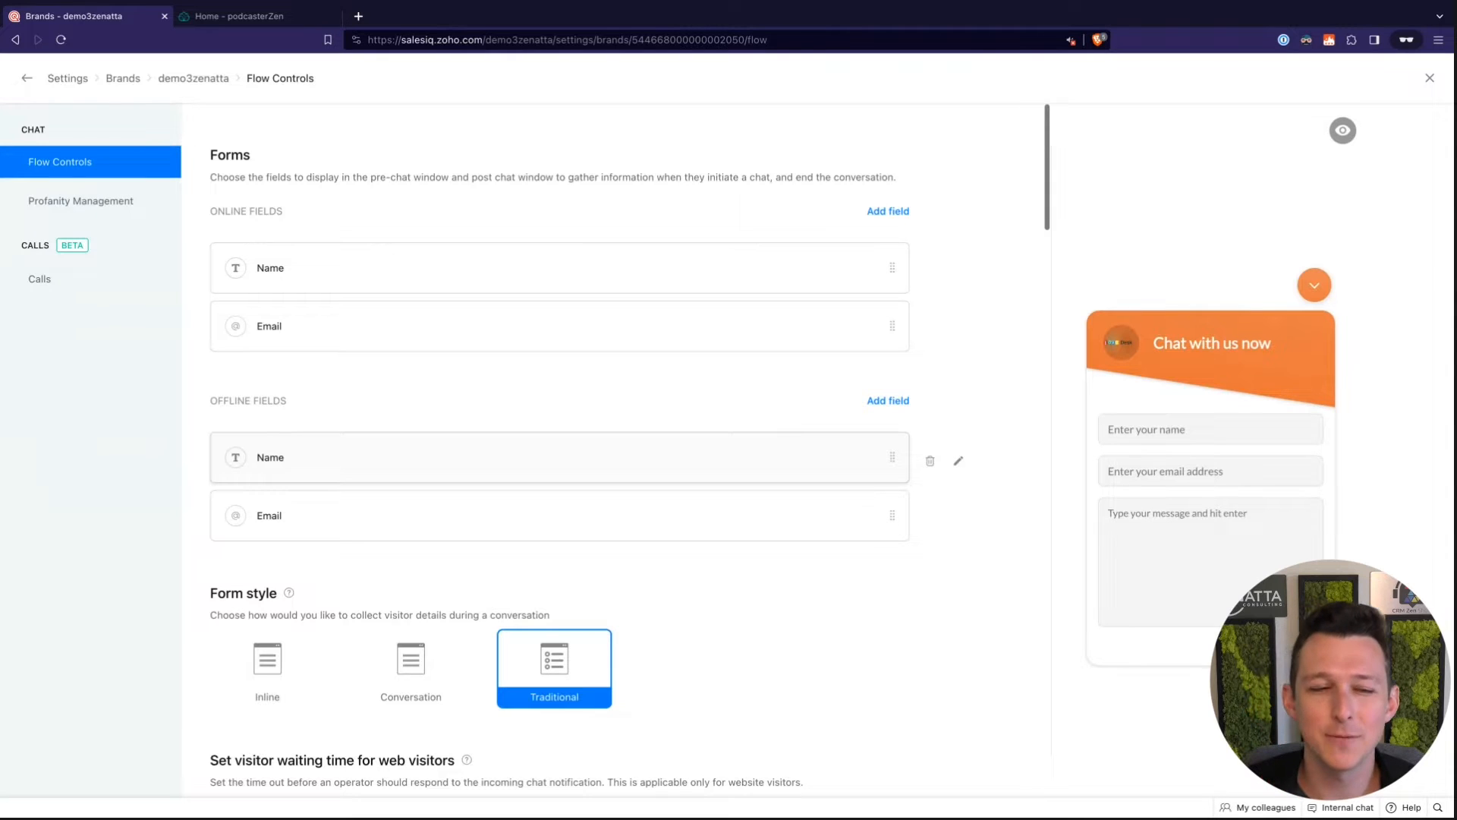
{"action": "scroll", "coordinate": [650, 293], "scroll_direction": "down", "scroll_amount": 1}
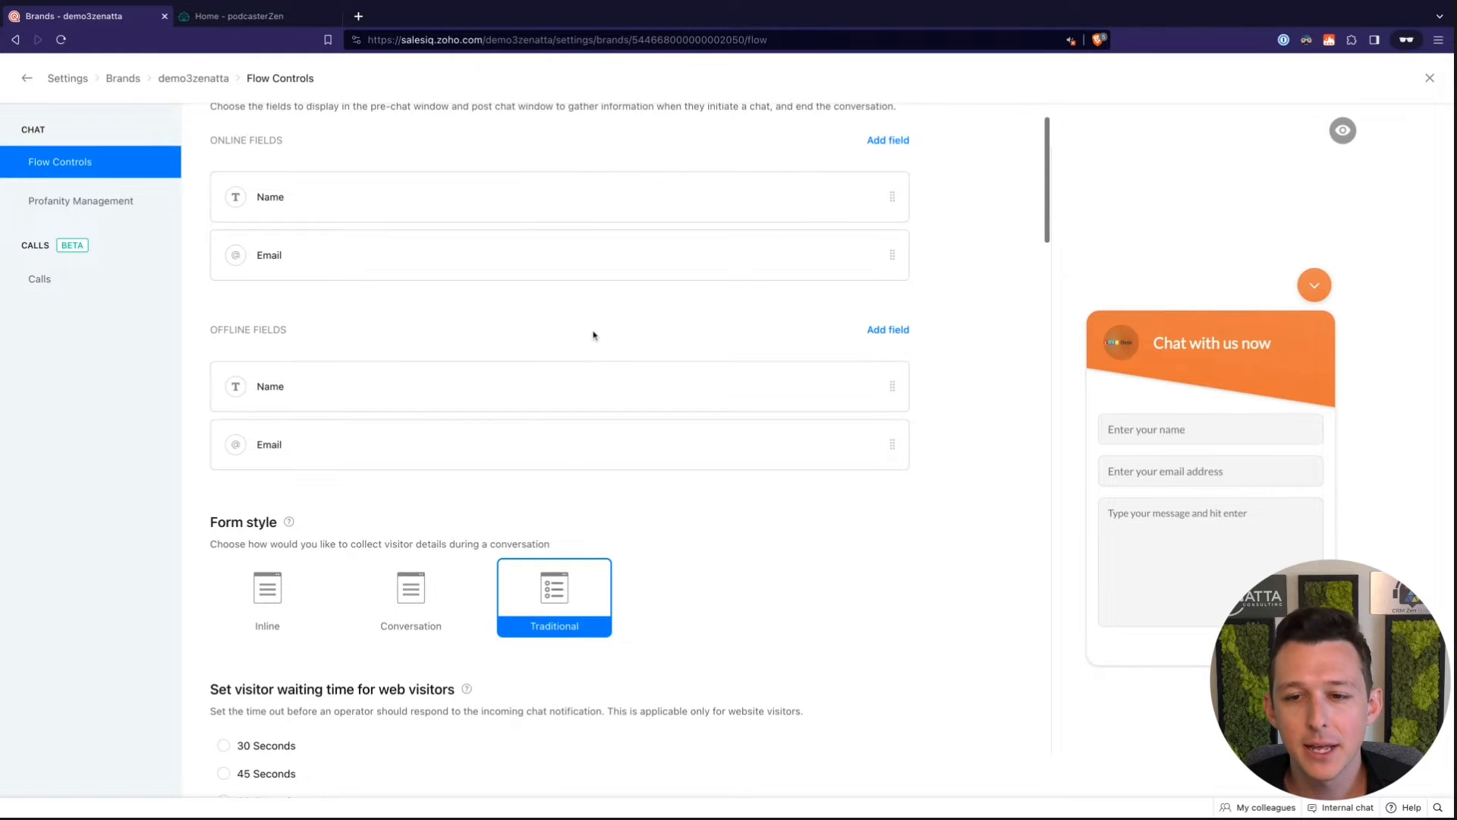
{"action": "scroll", "coordinate": [570, 462], "scroll_direction": "up", "scroll_amount": 1}
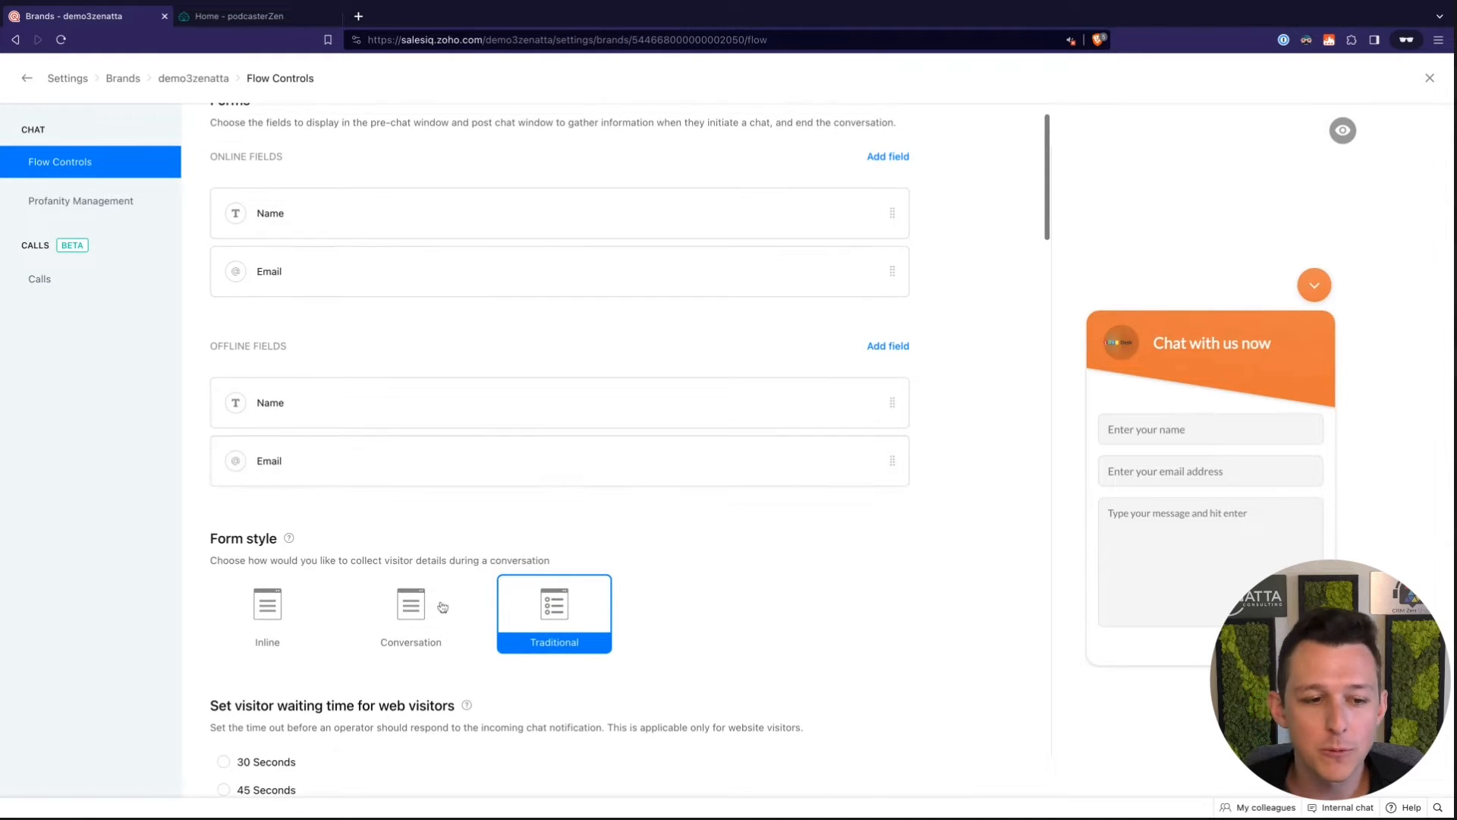
Change the chat form style to Conversation and look at the form's operator name field
{"action": "left_click", "coordinate": [382, 605]}
{"action": "left_click", "coordinate": [382, 605]}
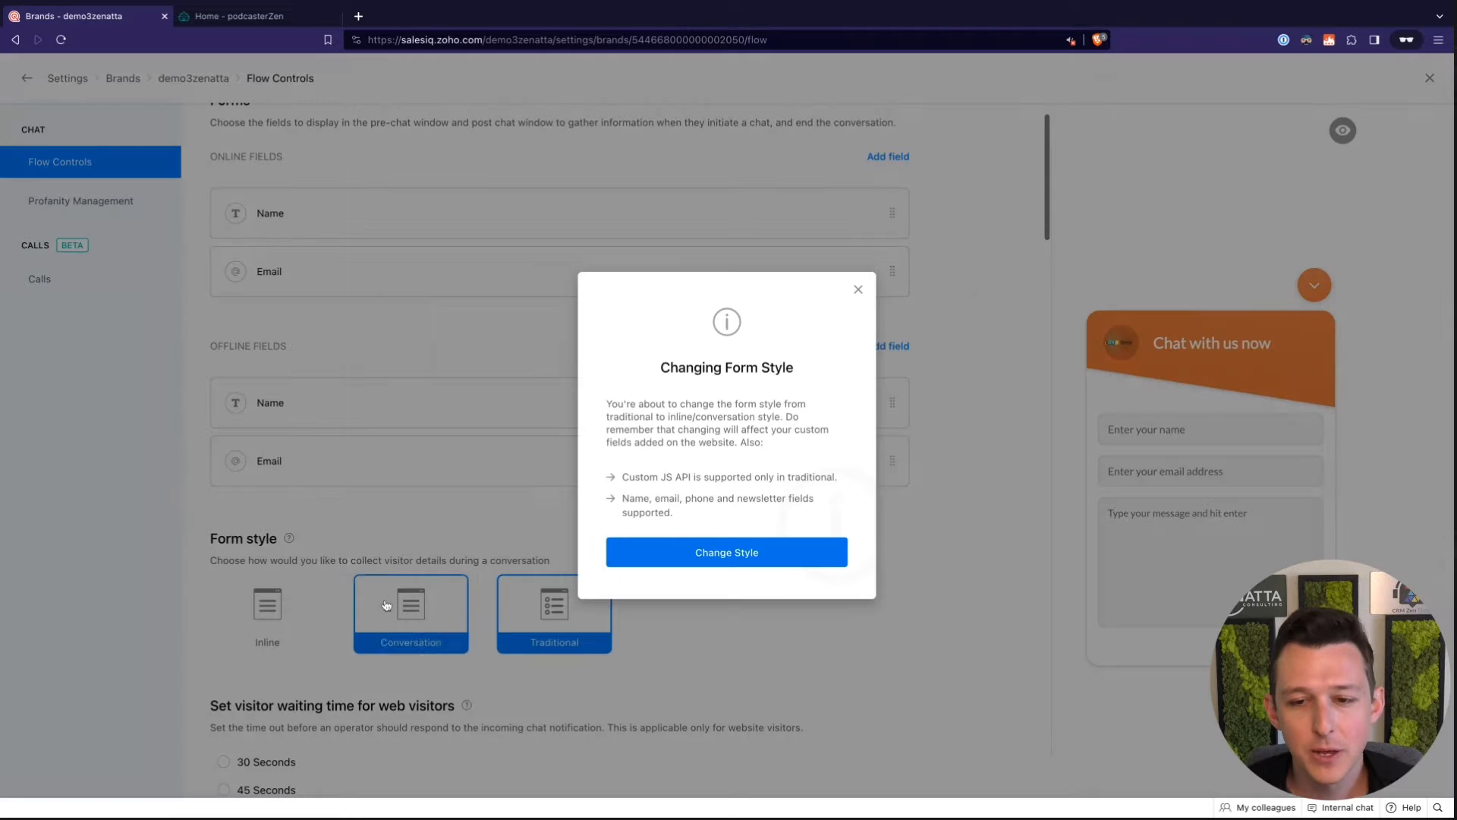
{"action": "left_click", "coordinate": [662, 560]}
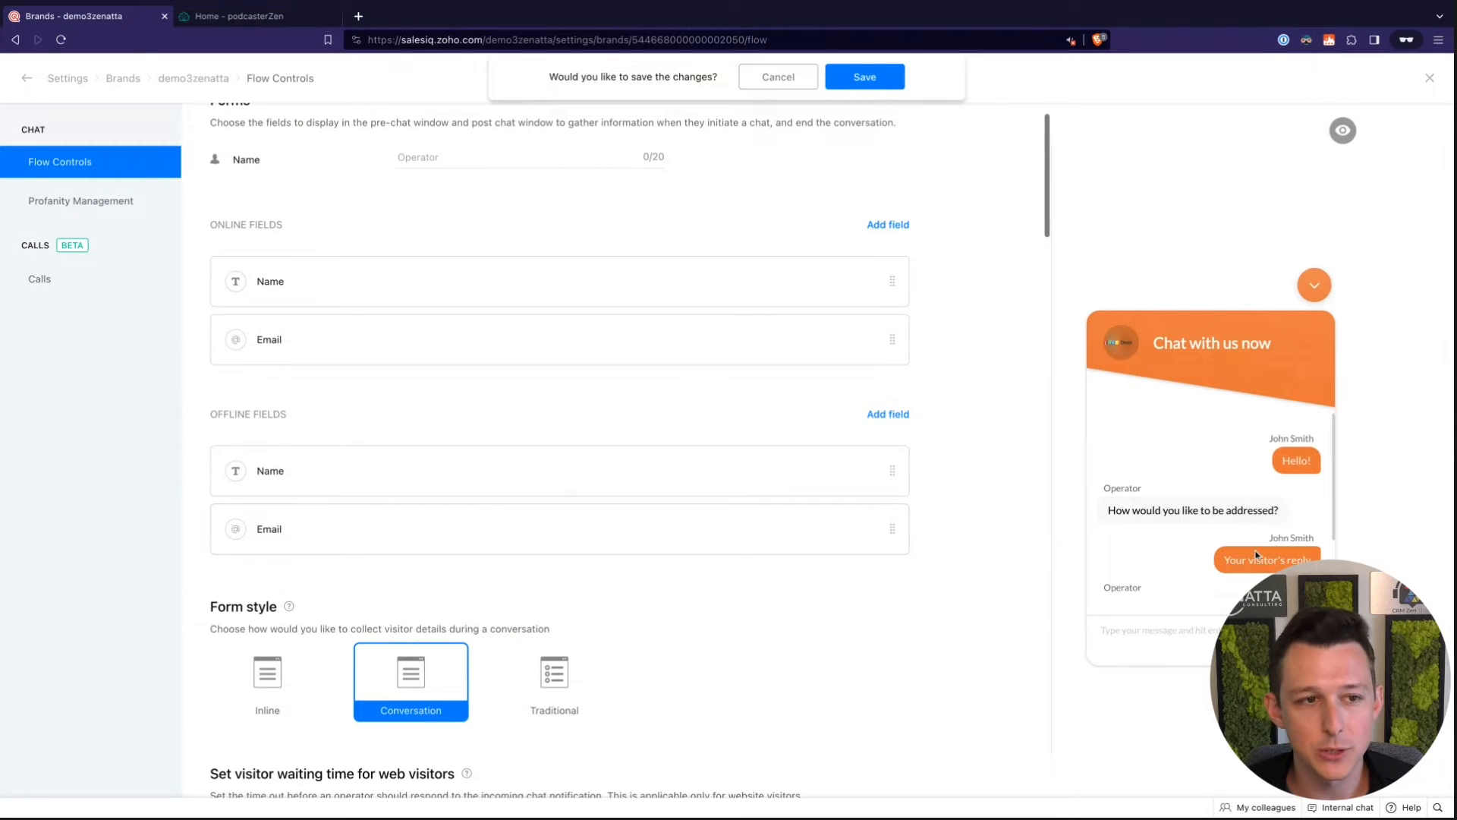
{"action": "scroll", "coordinate": [731, 335], "scroll_direction": "up", "scroll_amount": 1}
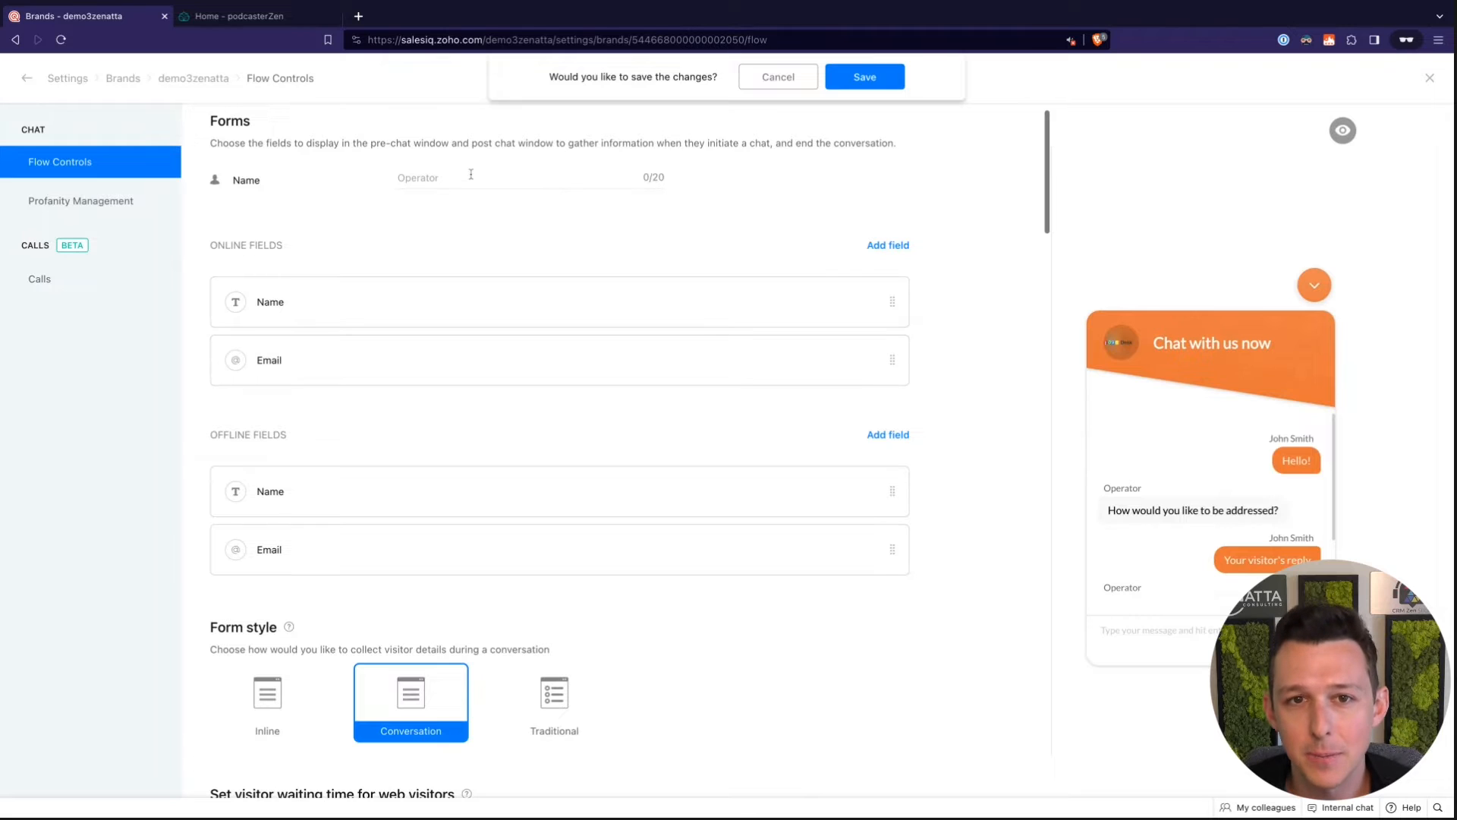
Change the chat form style to Traditional and confirm the style change
{"action": "mouse_move", "coordinate": [662, 312]}
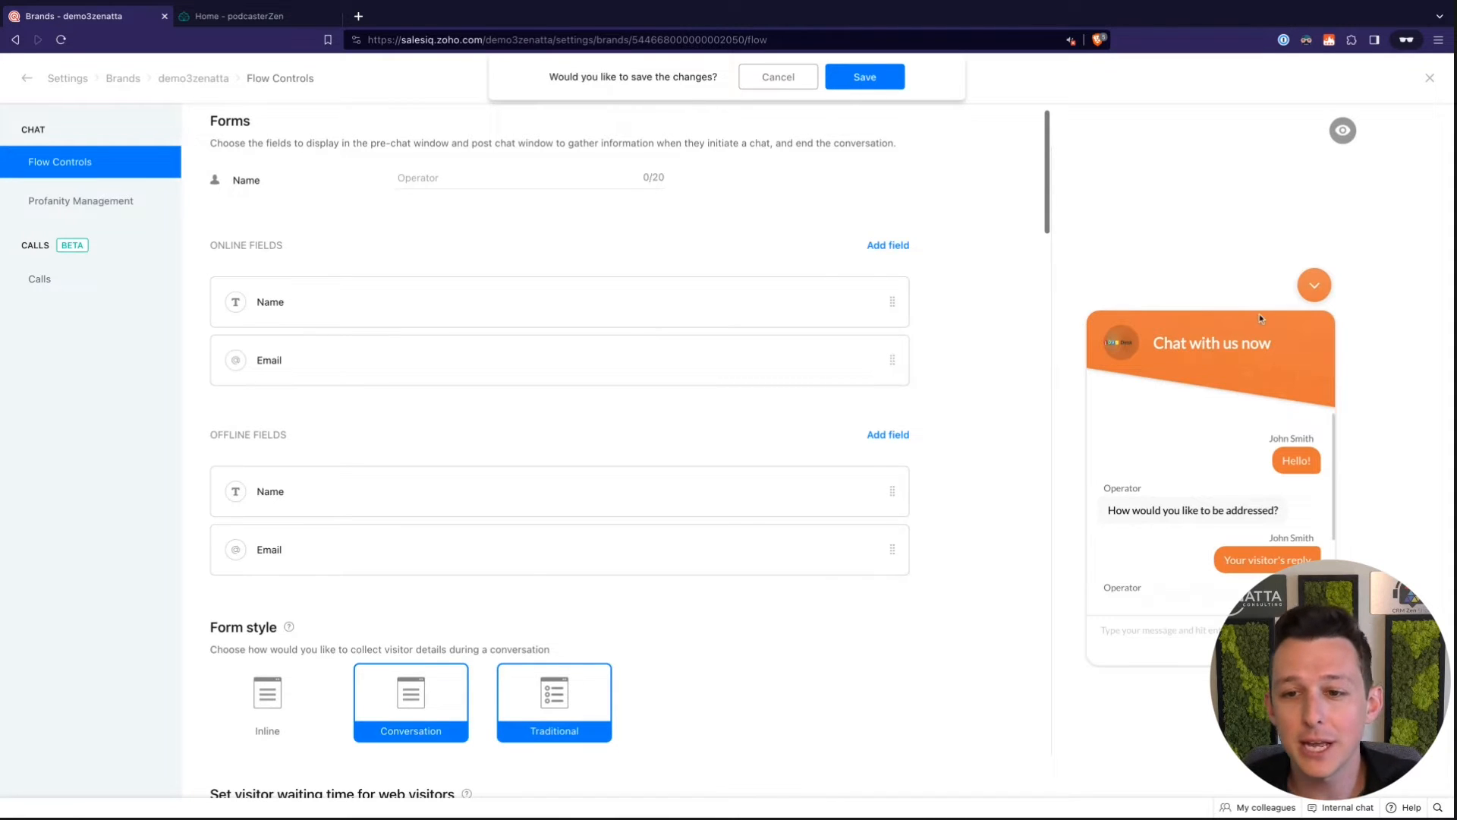
{"action": "left_click", "coordinate": [543, 694]}
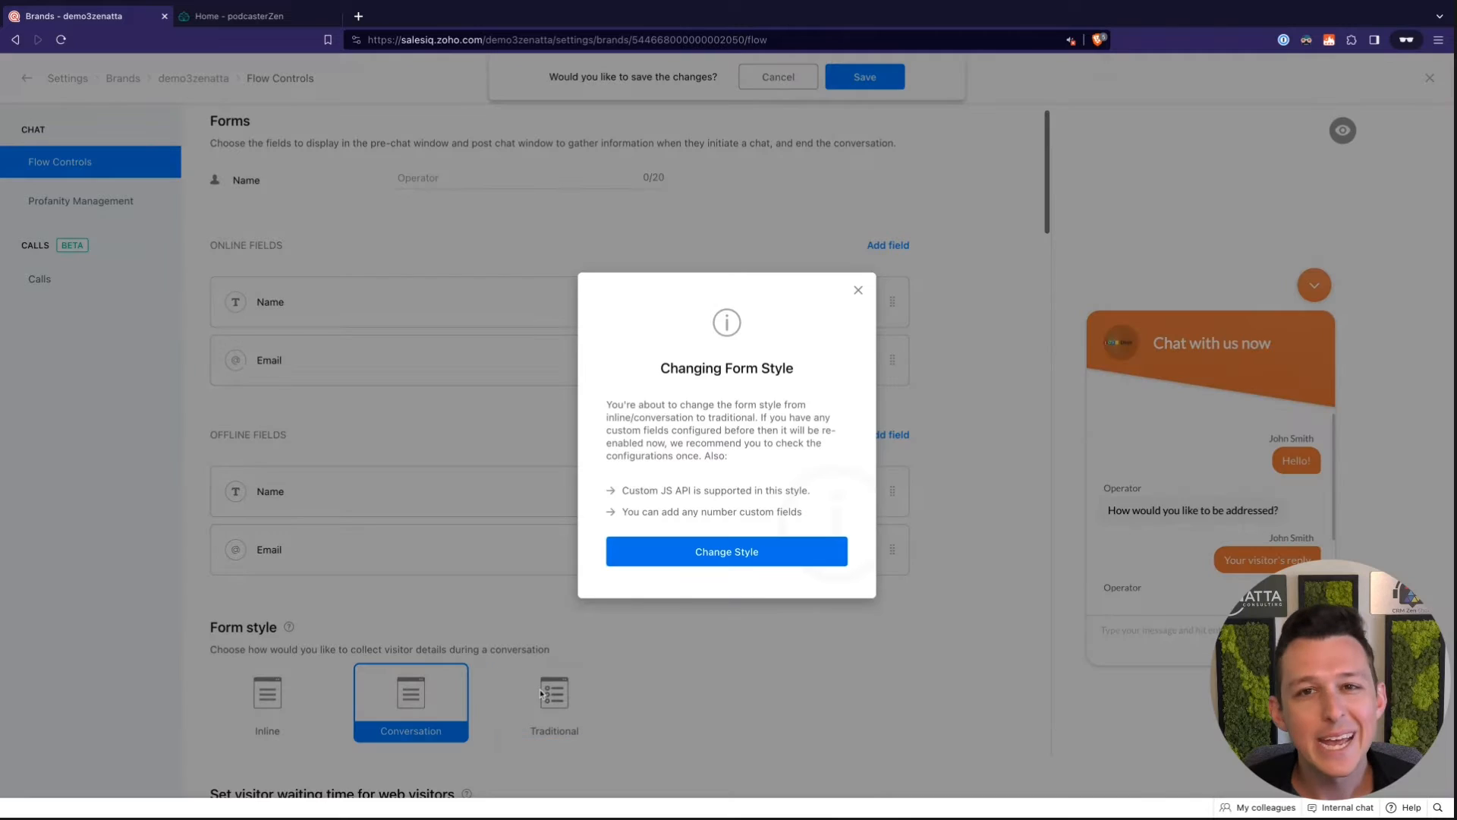
{"action": "left_click", "coordinate": [806, 557]}
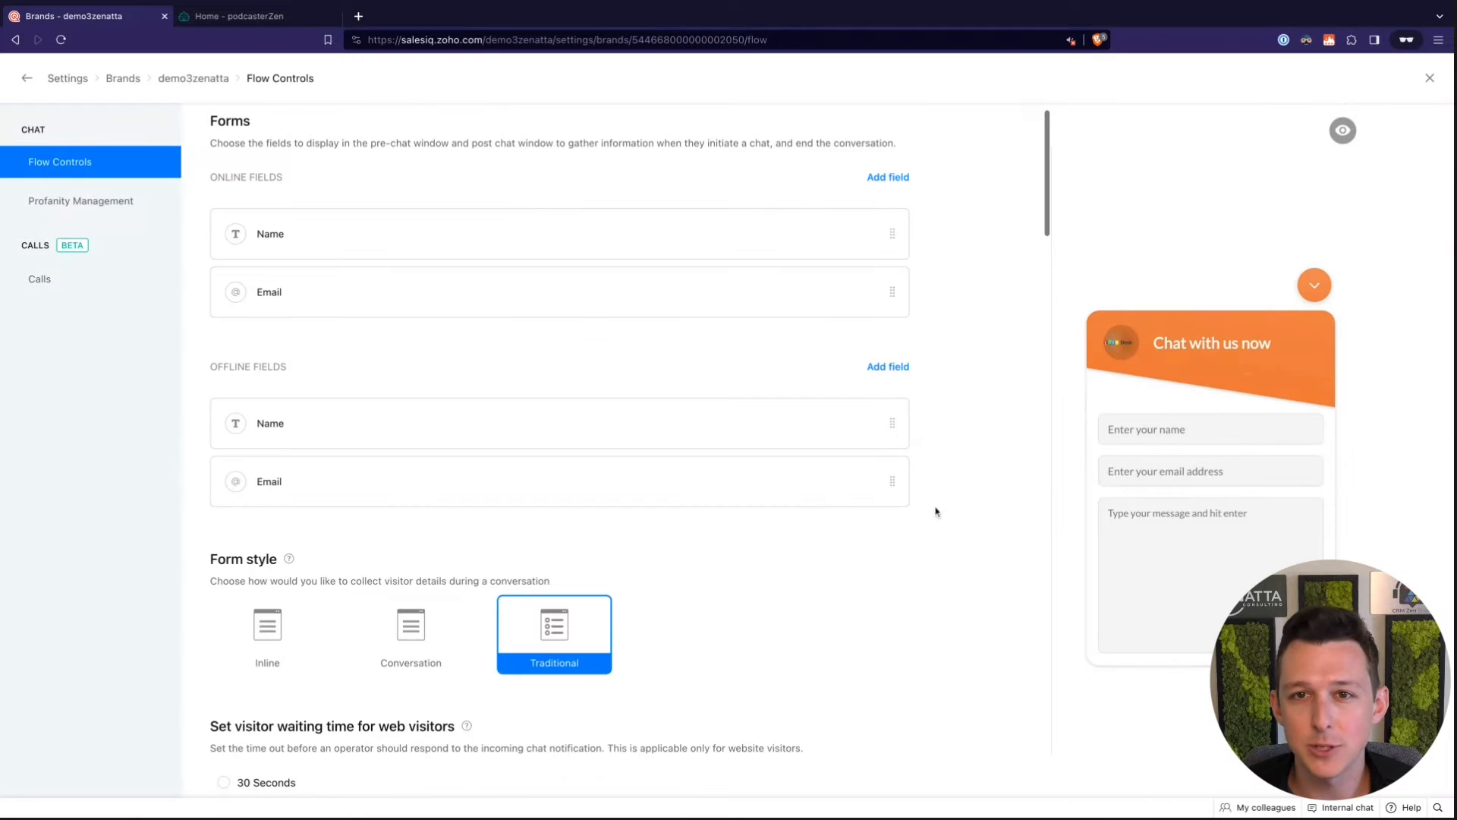
Review the visitor waiting time options for web visitors in the brand's Flow Controls
{"action": "scroll", "coordinate": [959, 406], "scroll_direction": "down", "scroll_amount": 1}
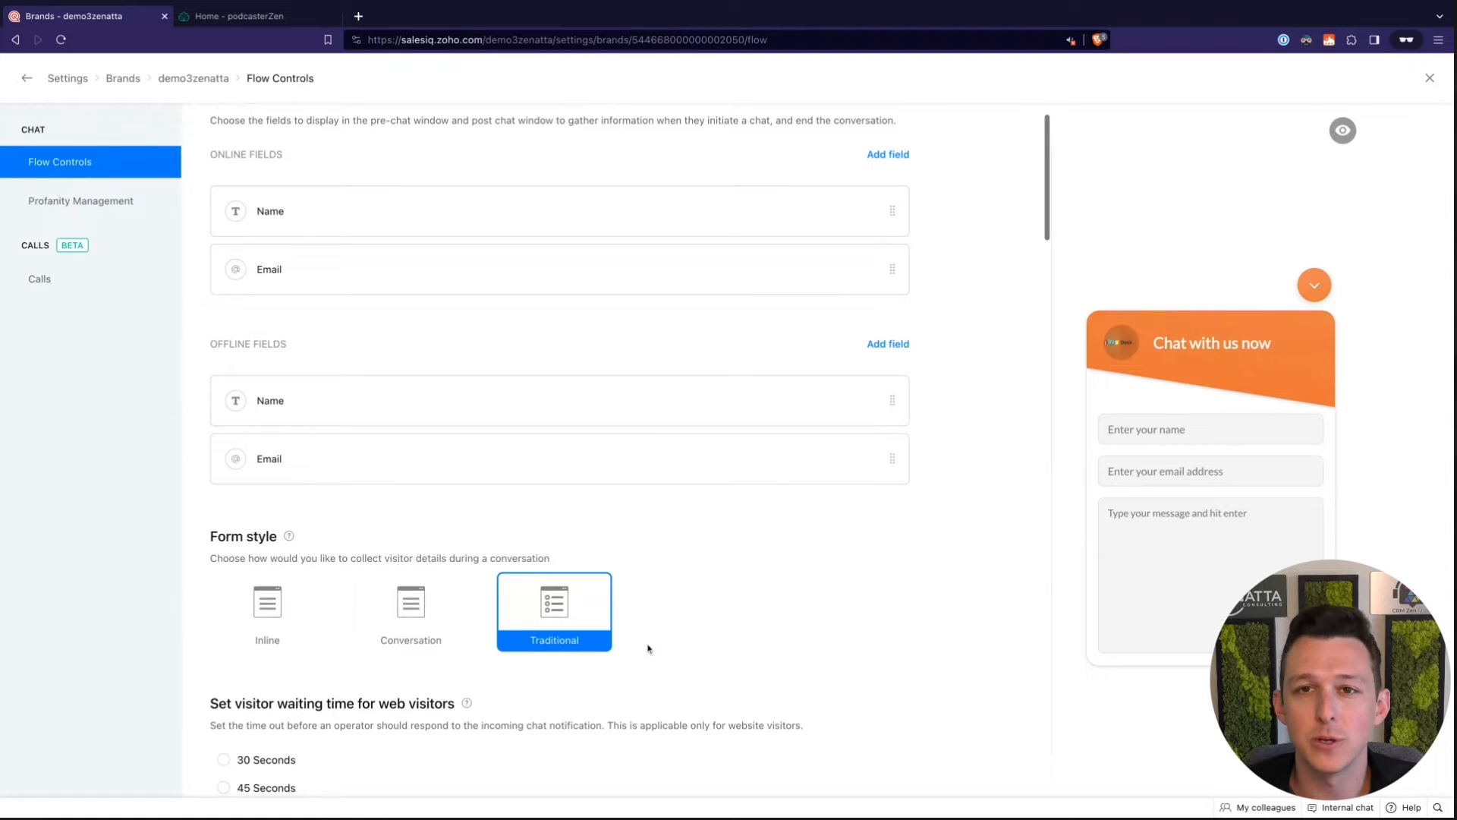
{"action": "scroll", "coordinate": [560, 453], "scroll_direction": "down", "scroll_amount": 5}
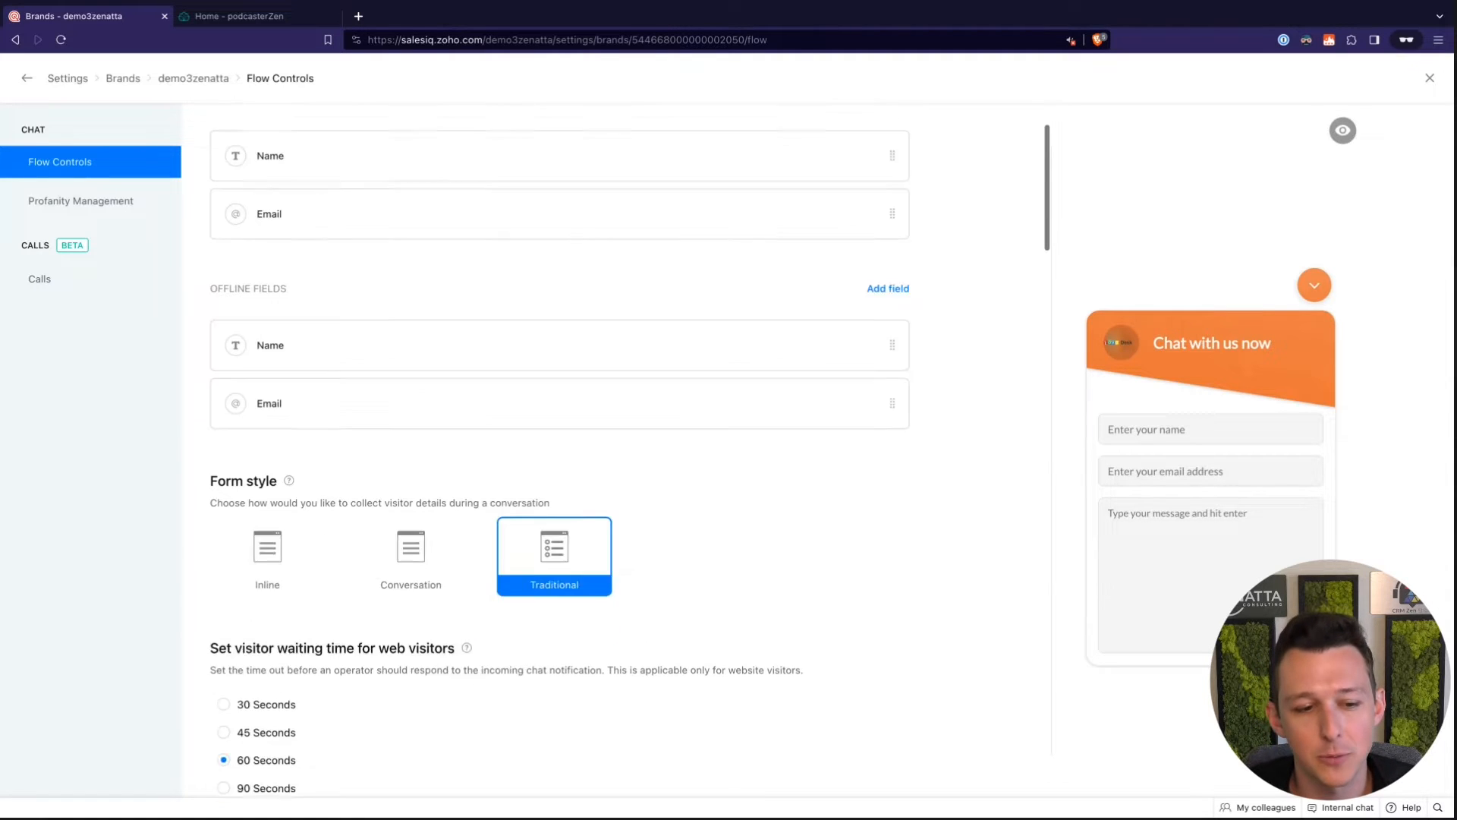
{"action": "scroll", "coordinate": [557, 446], "scroll_direction": "down", "scroll_amount": 2}
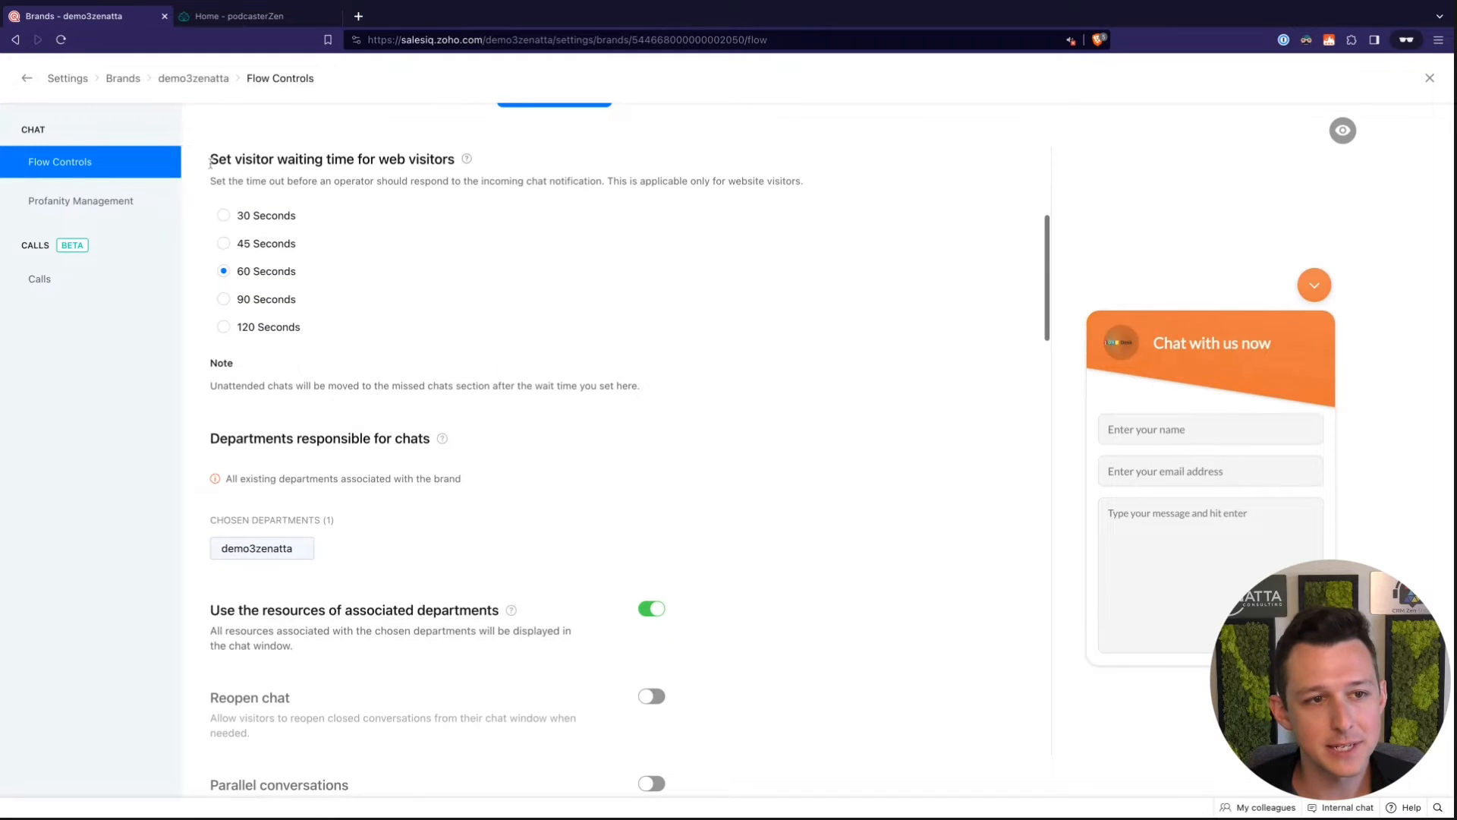
{"action": "left_click_drag", "start_coordinate": [210, 161], "coordinate": [458, 172]}
{"action": "left_click", "coordinate": [636, 176]}
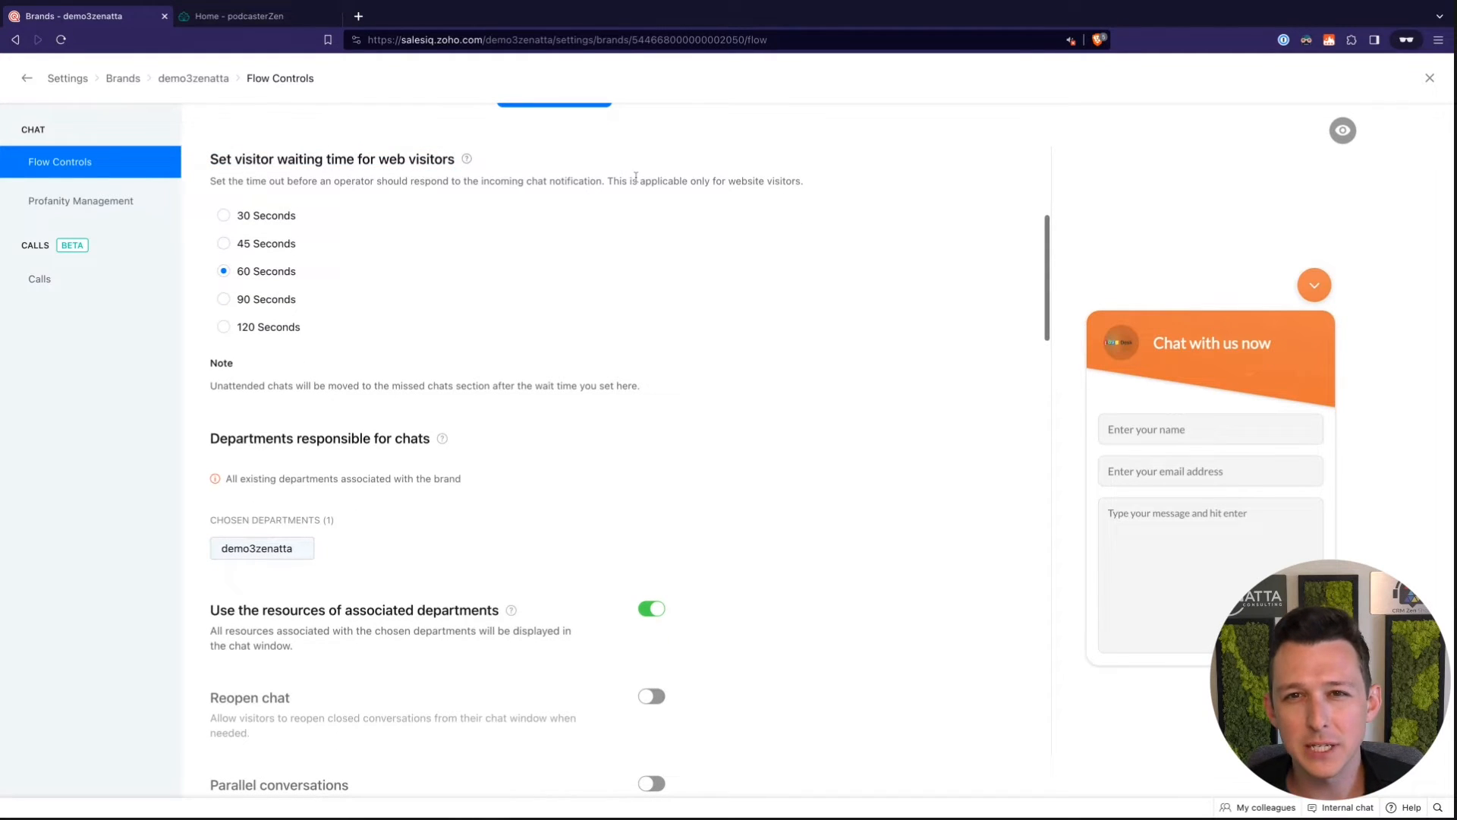
{"action": "scroll", "coordinate": [635, 176], "scroll_direction": "down", "scroll_amount": 1}
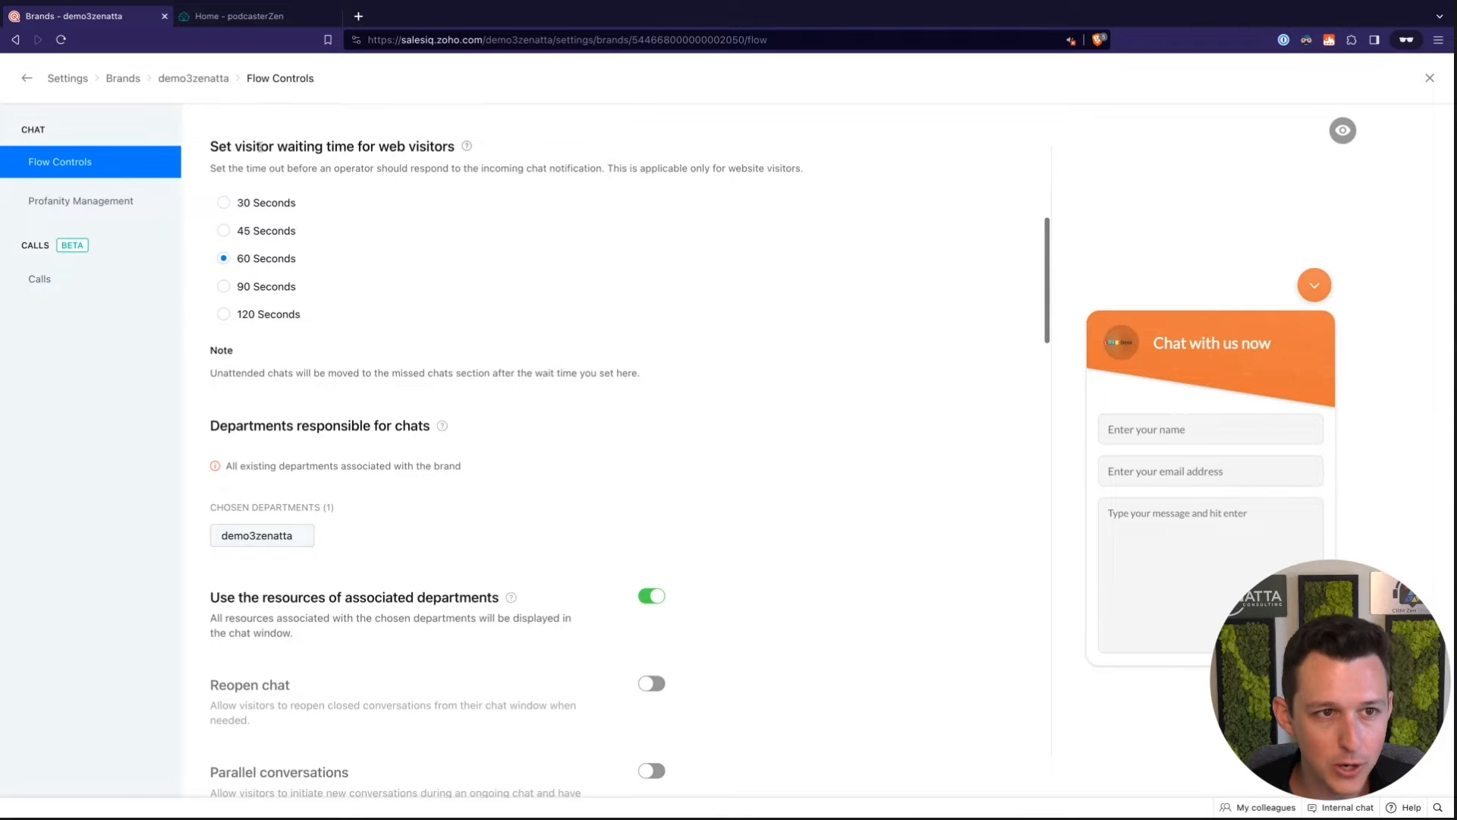
{"action": "left_click_drag", "start_coordinate": [240, 147], "coordinate": [461, 149]}
{"action": "left_click", "coordinate": [647, 206]}
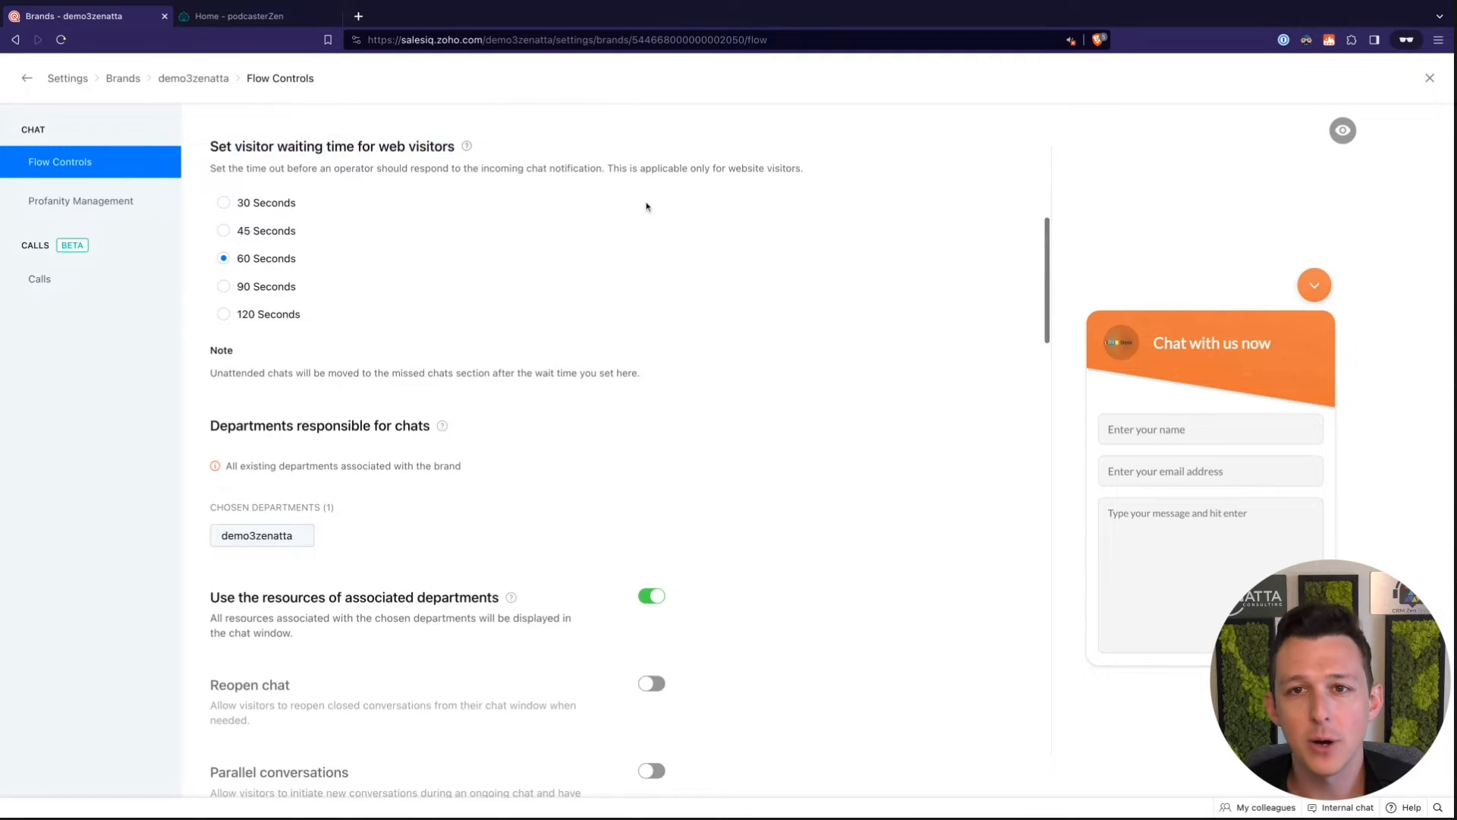
Look through the department, reopen chat, parallel conversation, notification, waiting queue and idle chat handling settings
{"action": "scroll", "coordinate": [646, 207], "scroll_direction": "down", "scroll_amount": 1}
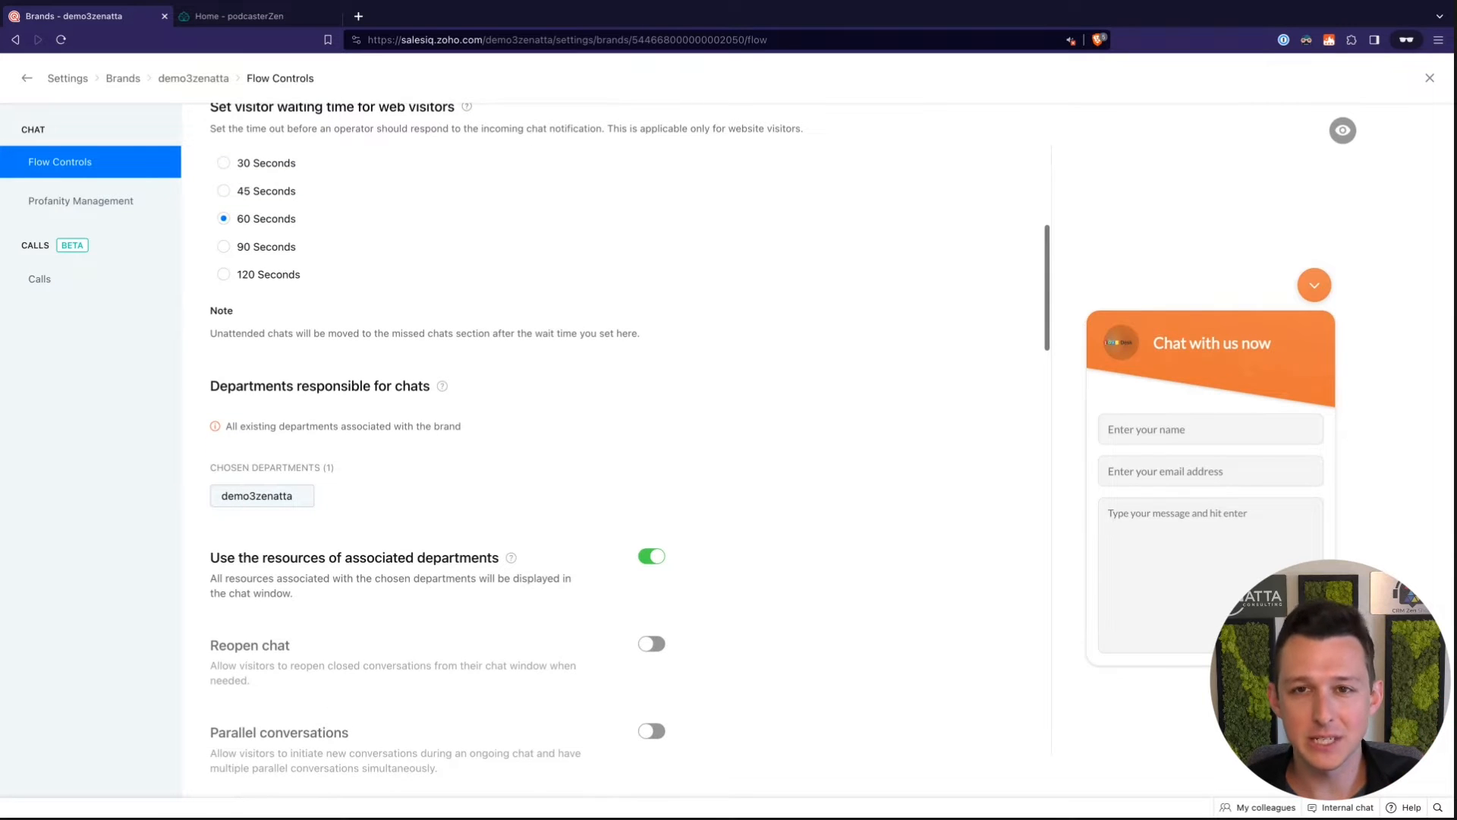
{"action": "scroll", "coordinate": [506, 449], "scroll_direction": "down", "scroll_amount": 8}
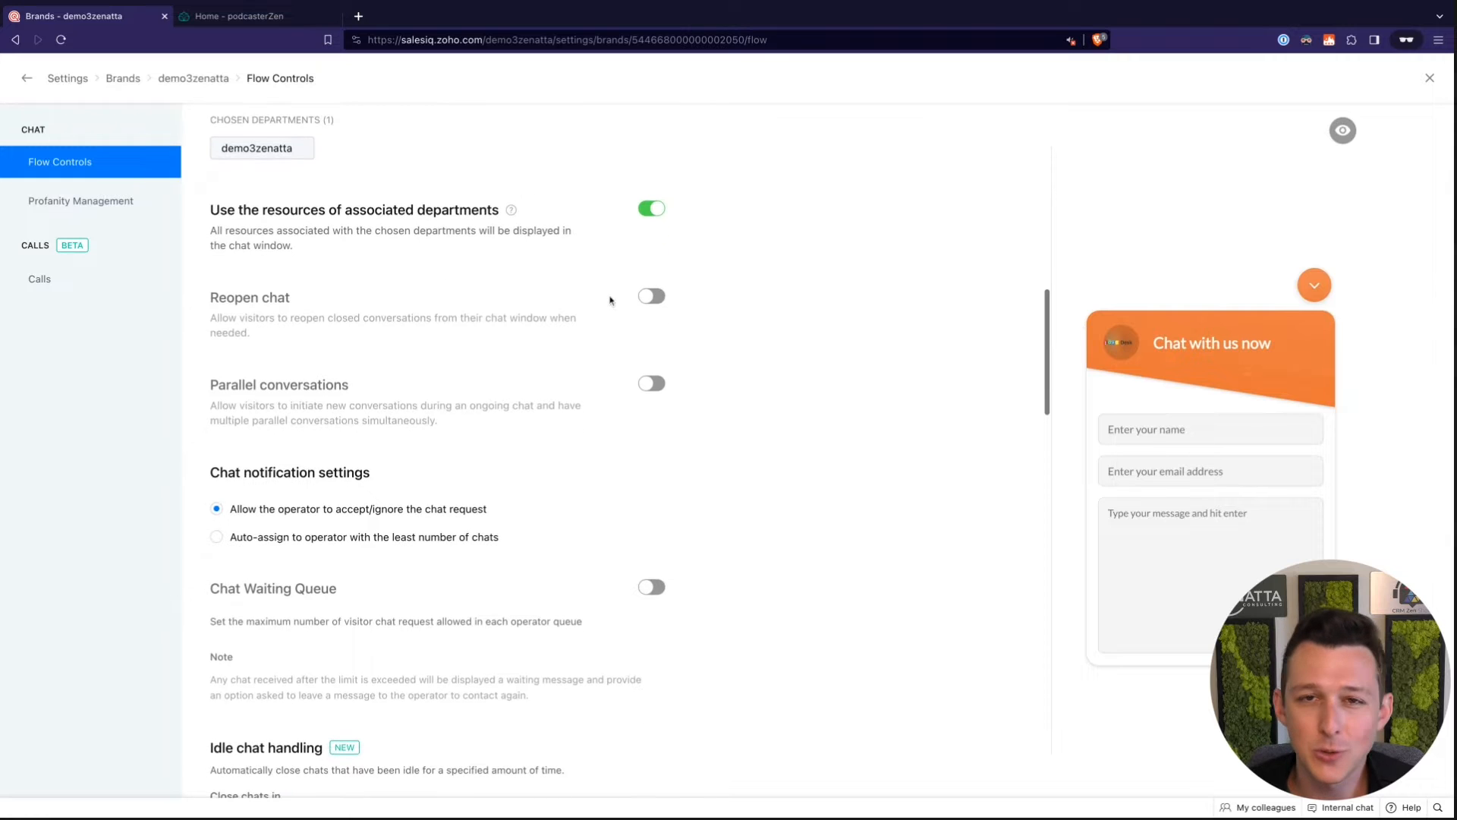
{"action": "scroll", "coordinate": [787, 448], "scroll_direction": "down", "scroll_amount": 1}
{"action": "scroll", "coordinate": [789, 449], "scroll_direction": "down", "scroll_amount": 10}
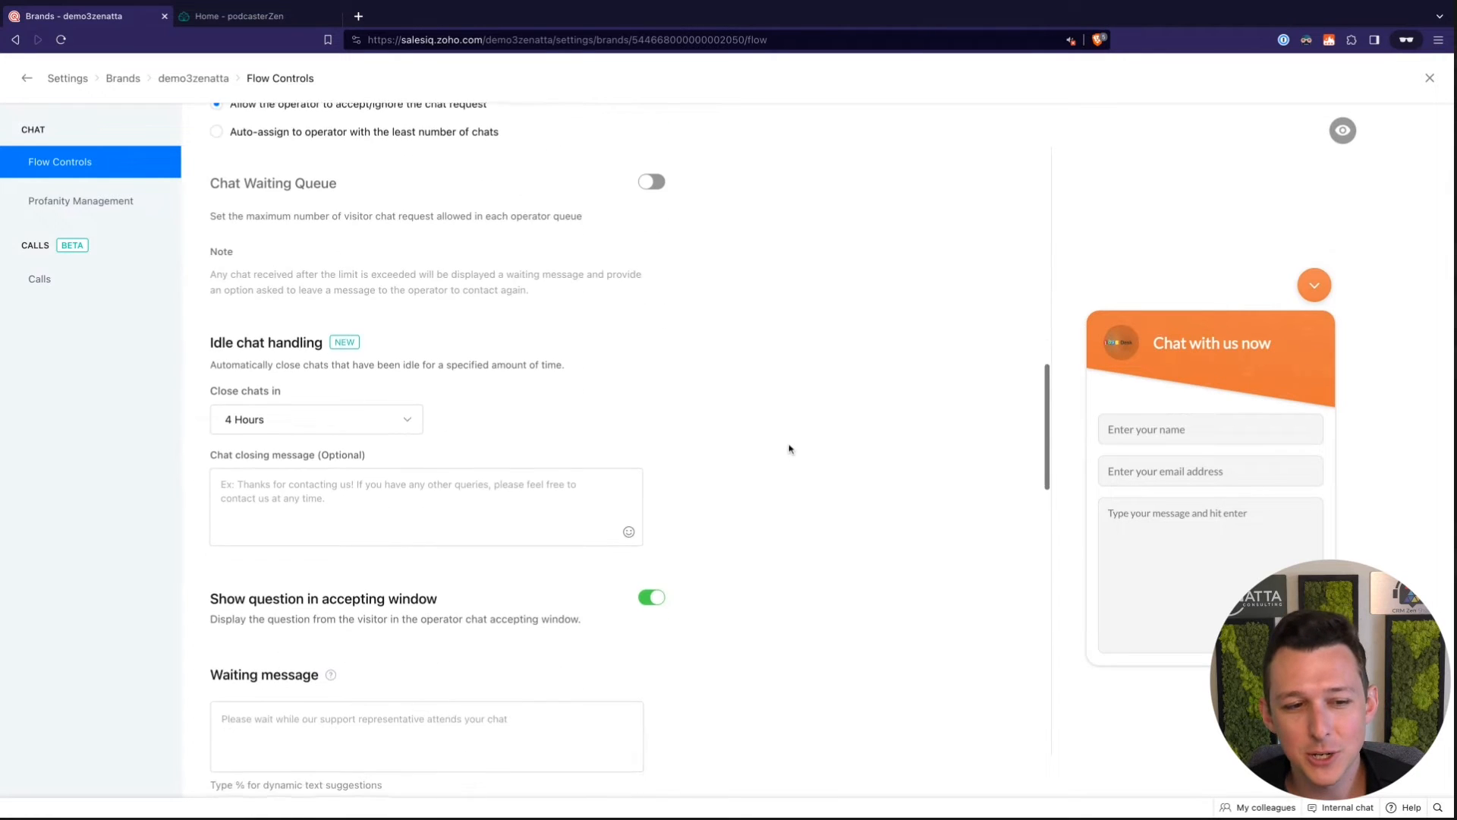
{"action": "scroll", "coordinate": [438, 452], "scroll_direction": "down", "scroll_amount": 3}
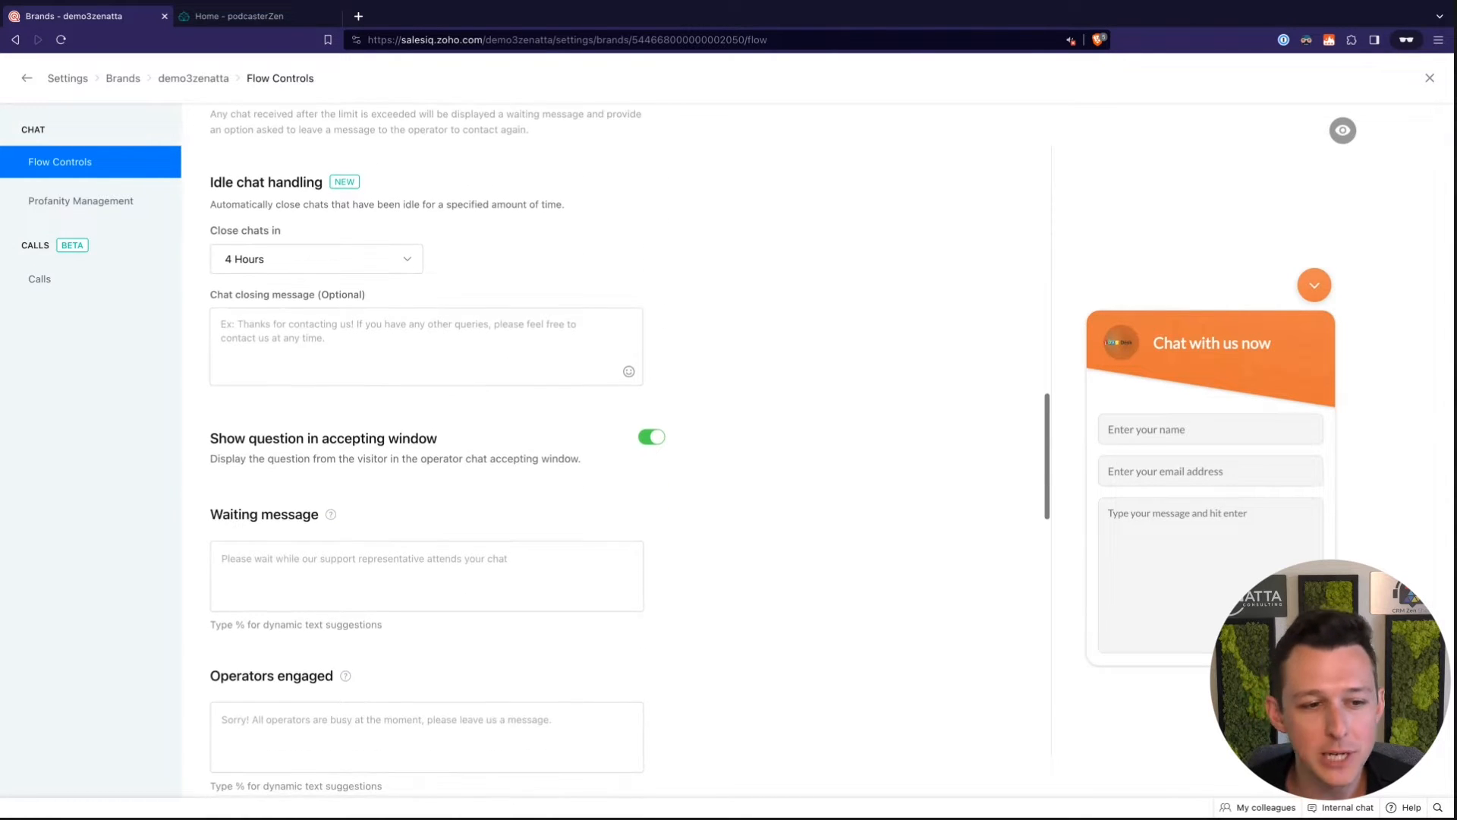
Review the waiting, busy, thank-you and greeting messages plus operator ratings and feedback, and return to the brand's page
{"action": "scroll", "coordinate": [438, 452], "scroll_direction": "down", "scroll_amount": 7}
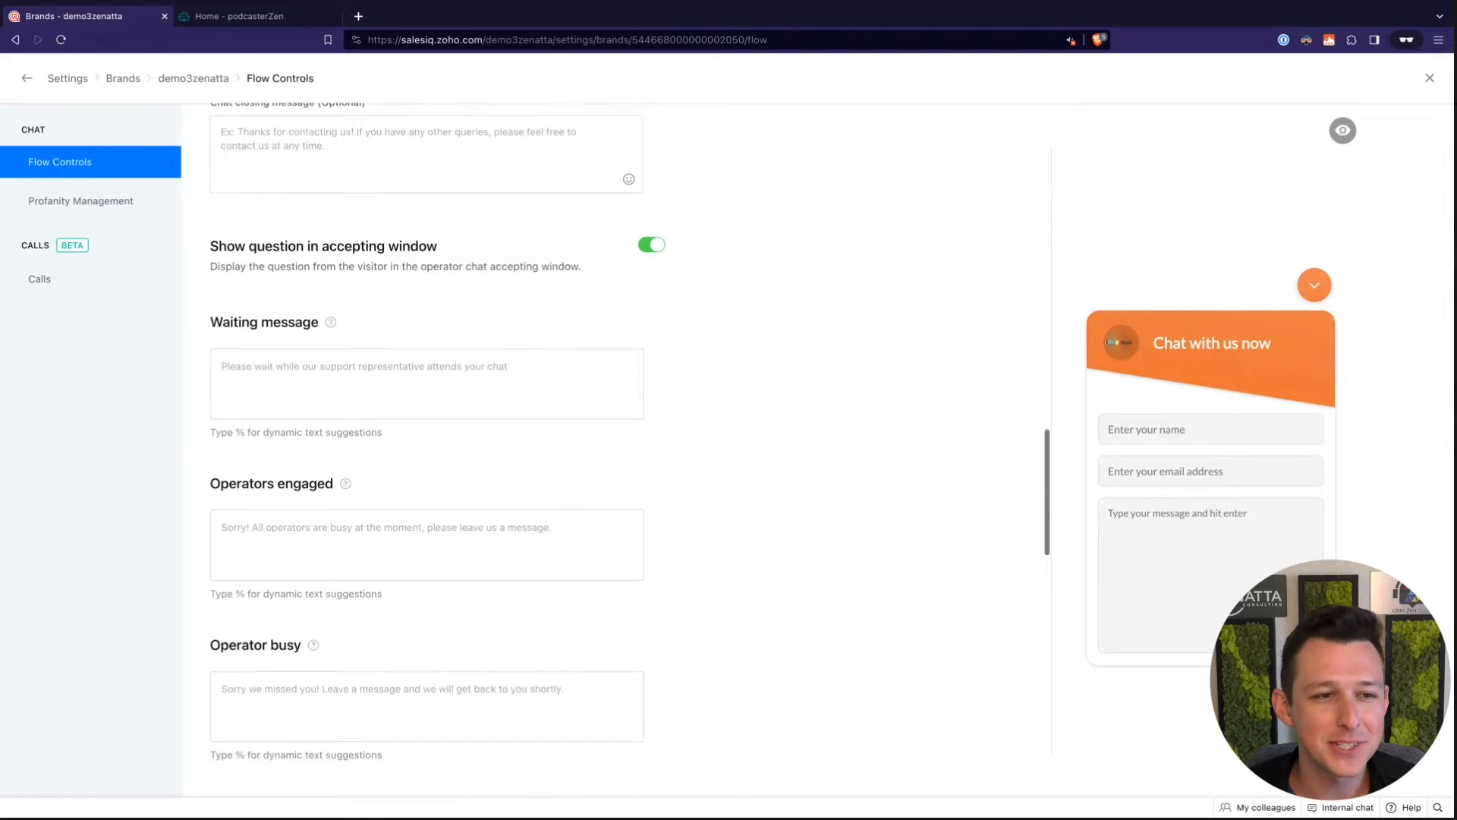
{"action": "scroll", "coordinate": [532, 448], "scroll_direction": "down", "scroll_amount": 9}
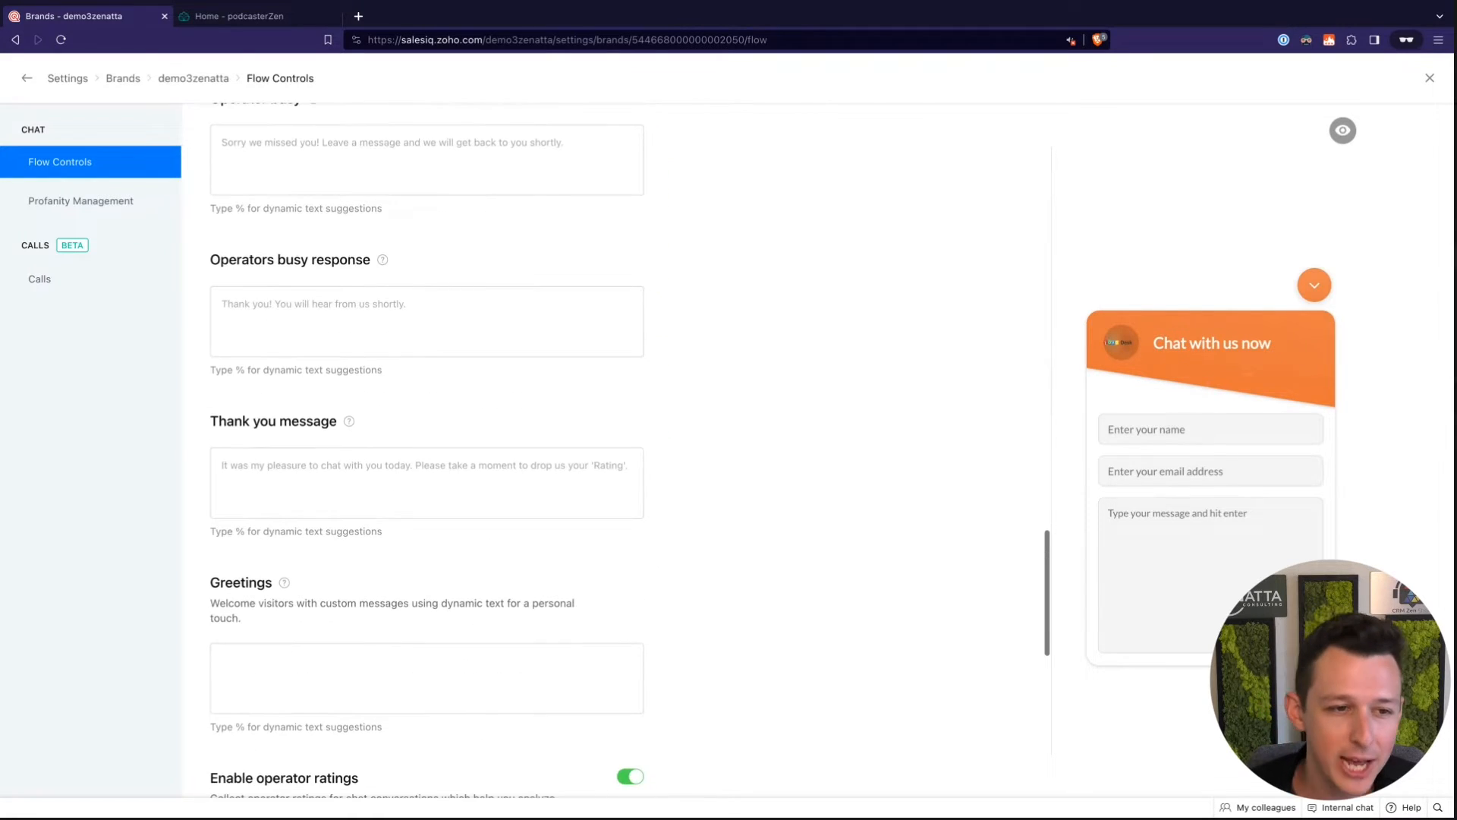
{"action": "scroll", "coordinate": [390, 134], "scroll_direction": "down", "scroll_amount": 9}
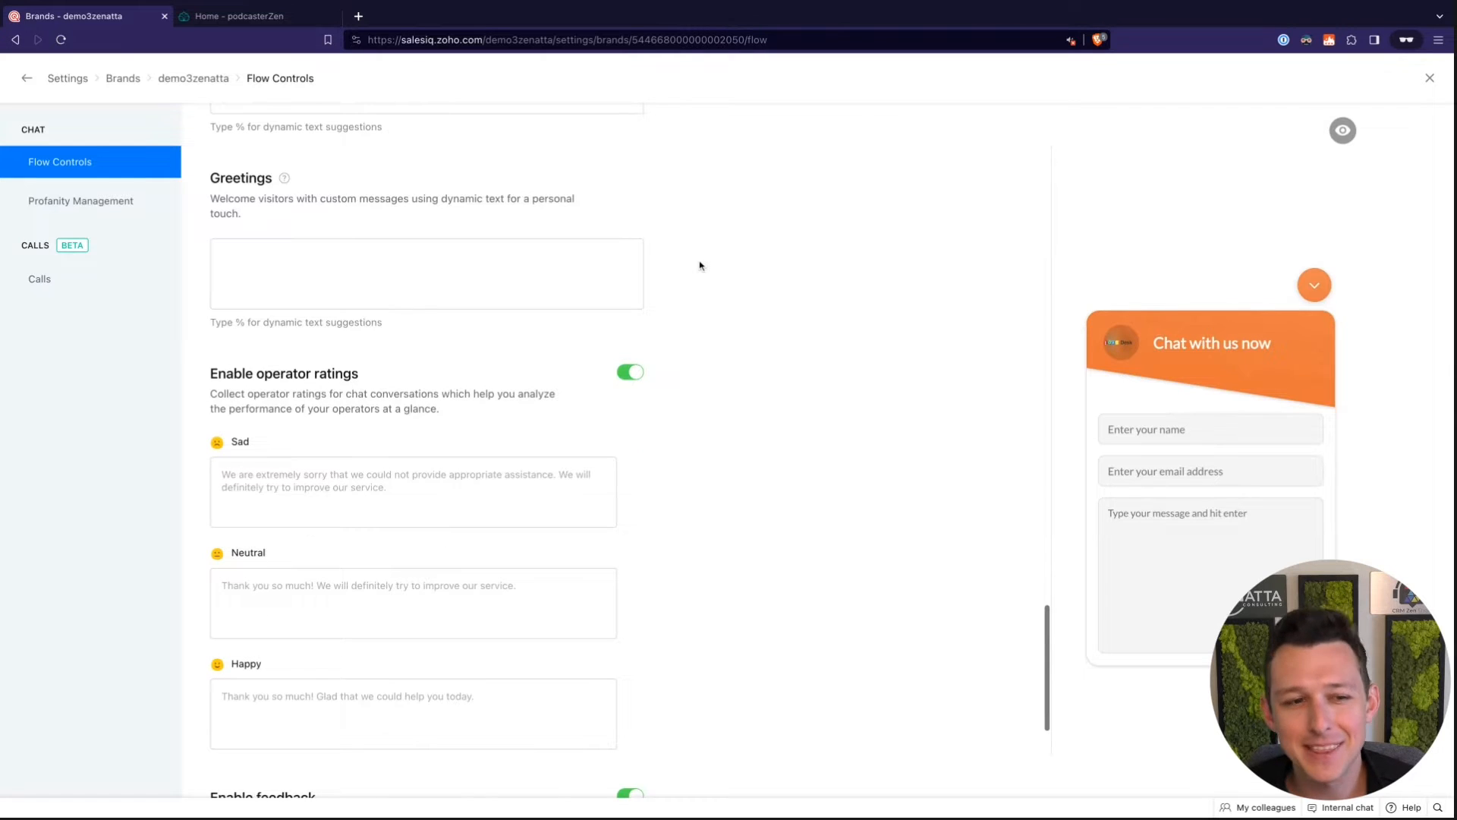
{"action": "scroll", "coordinate": [700, 265], "scroll_direction": "down", "scroll_amount": 2}
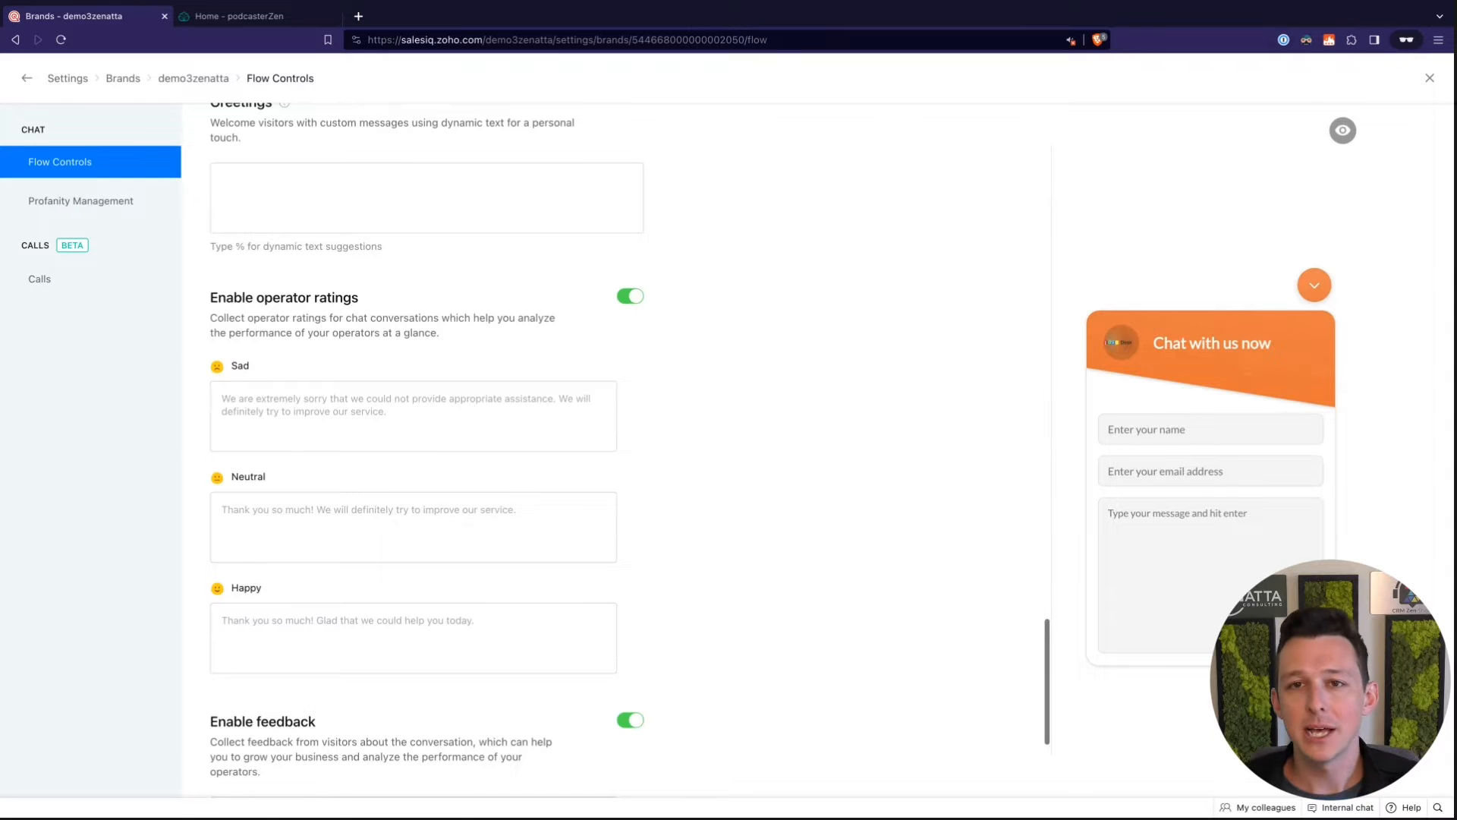
{"action": "scroll", "coordinate": [412, 370], "scroll_direction": "down", "scroll_amount": 5}
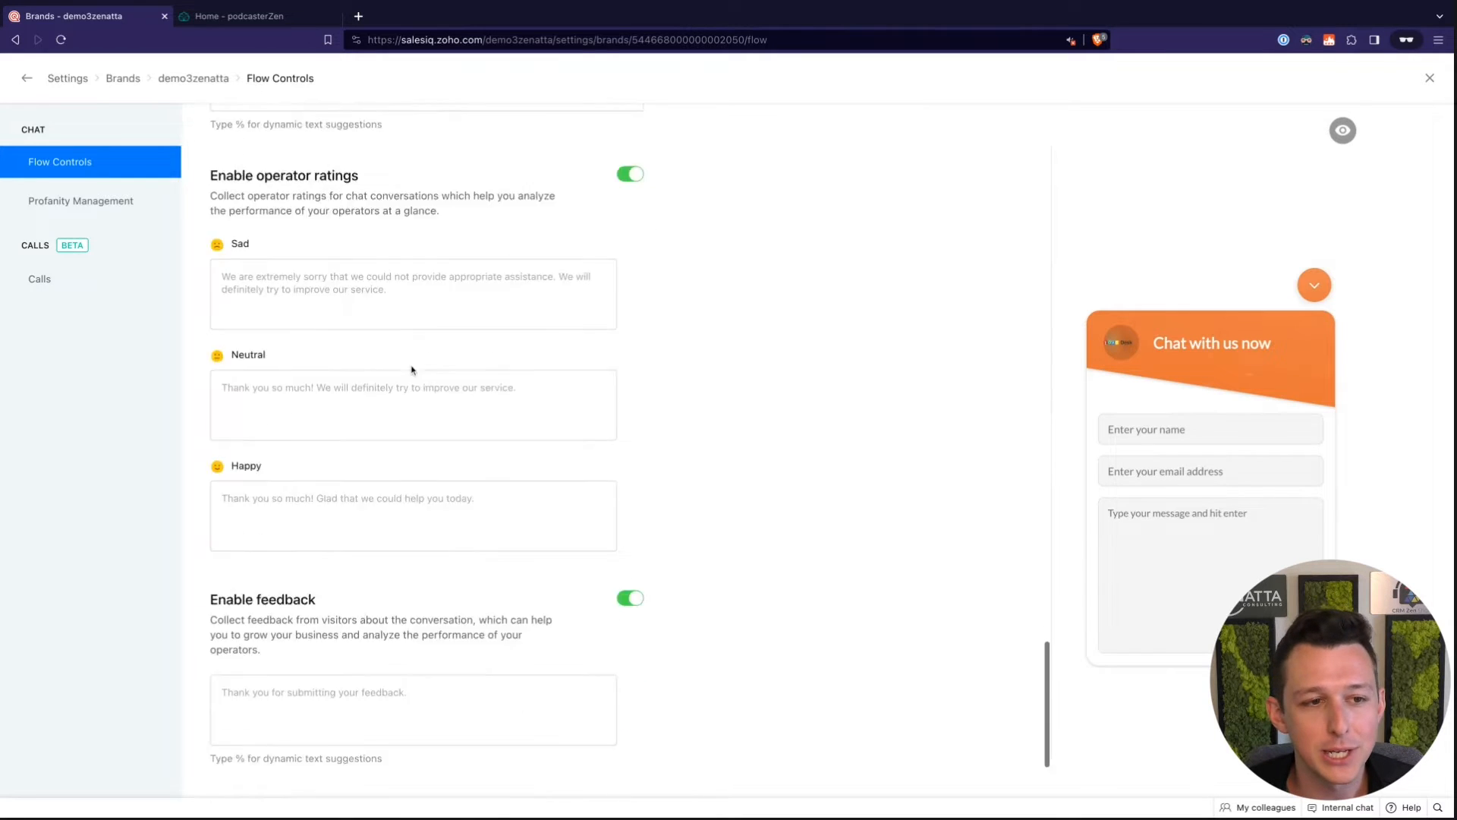
{"action": "scroll", "coordinate": [417, 420], "scroll_direction": "up", "scroll_amount": 2}
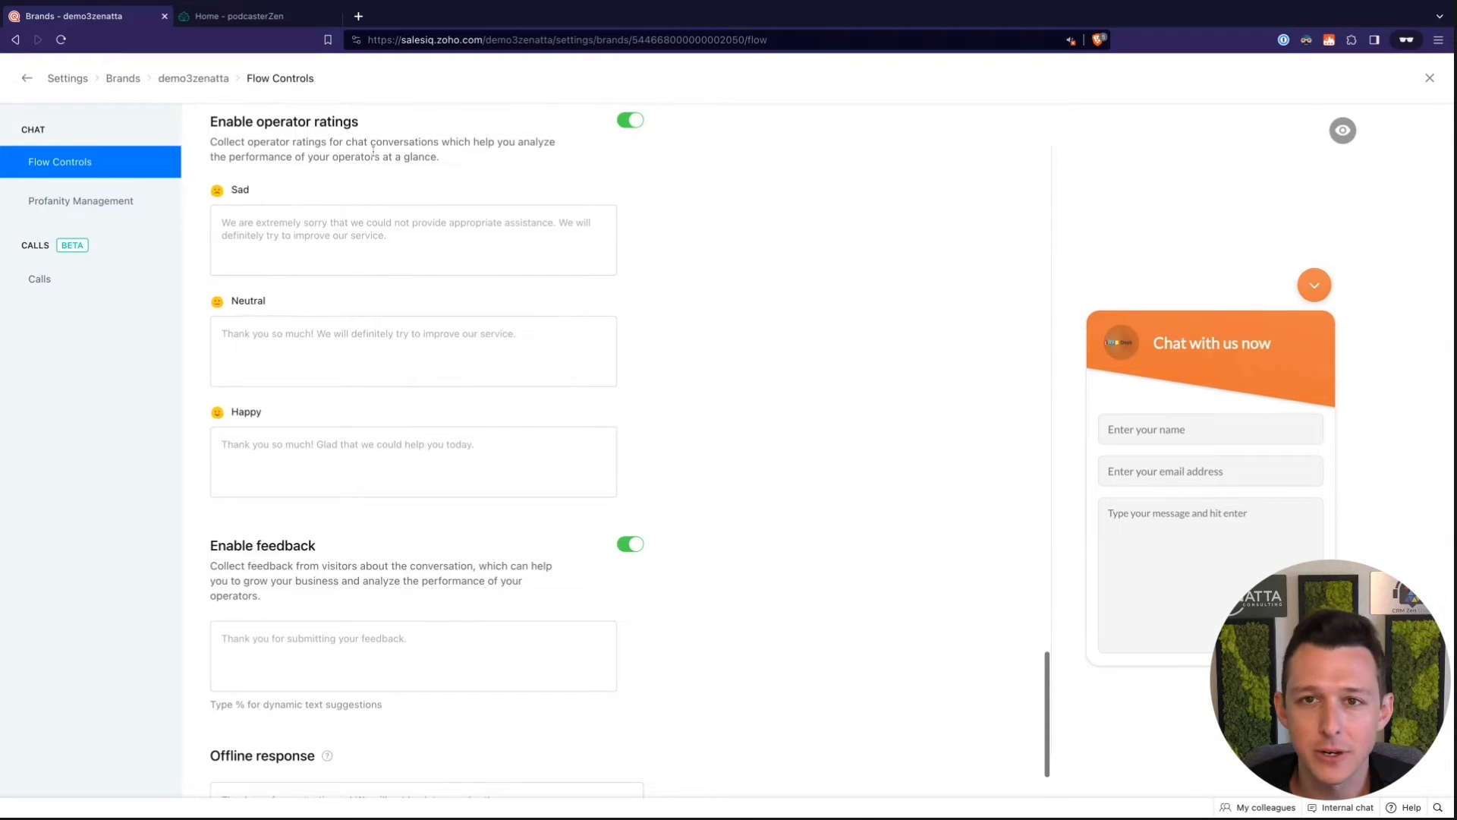
{"action": "left_click", "coordinate": [27, 78]}
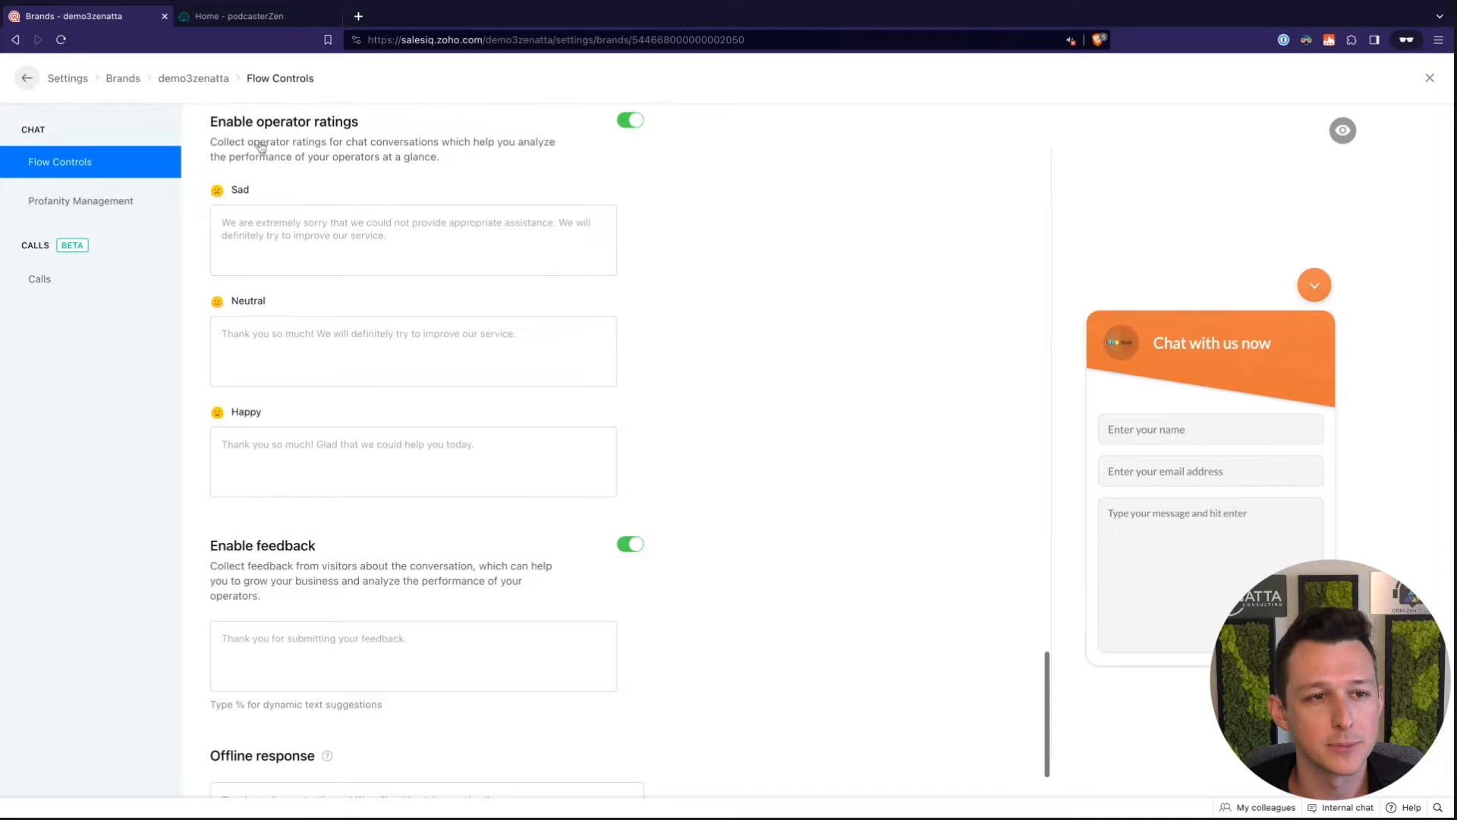
Open the demo3zenatta brand's Configurations, review the General options from chat transcripts to recording consent, and return to the Settings overview
{"action": "left_click", "coordinate": [962, 383]}
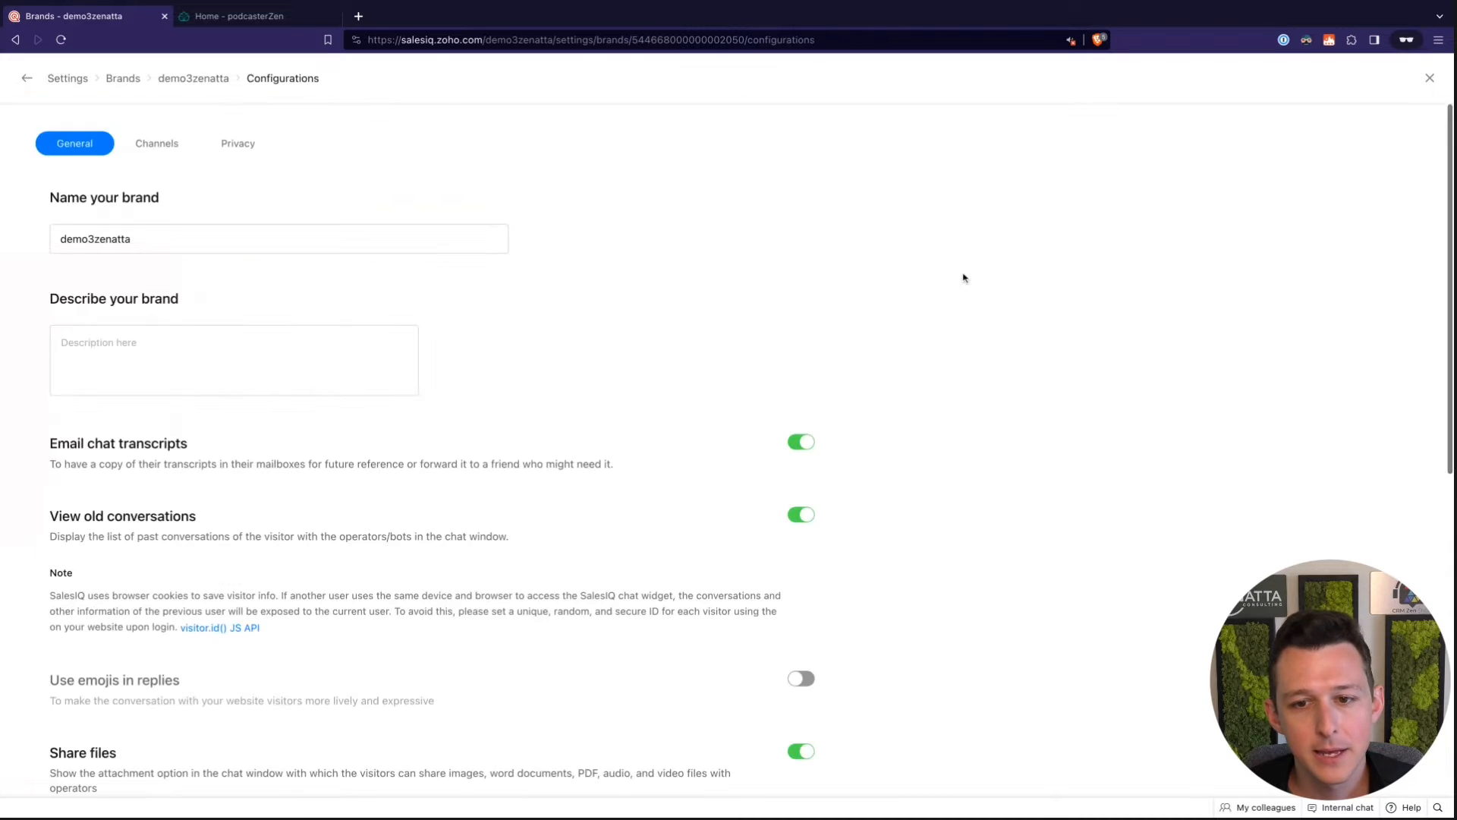
{"action": "scroll", "coordinate": [599, 294], "scroll_direction": "down", "scroll_amount": 2}
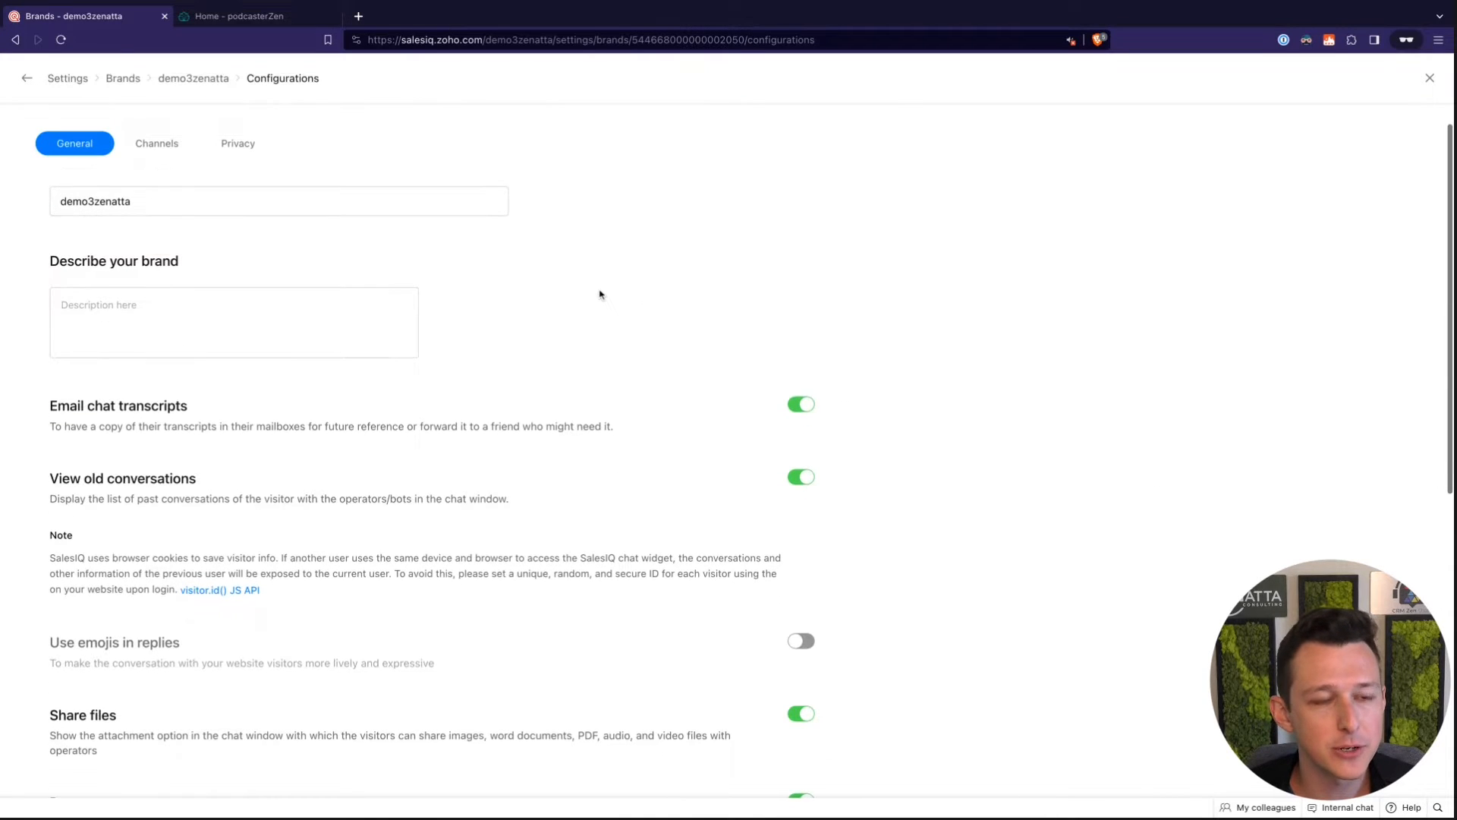
{"action": "scroll", "coordinate": [751, 449], "scroll_direction": "down", "scroll_amount": 3}
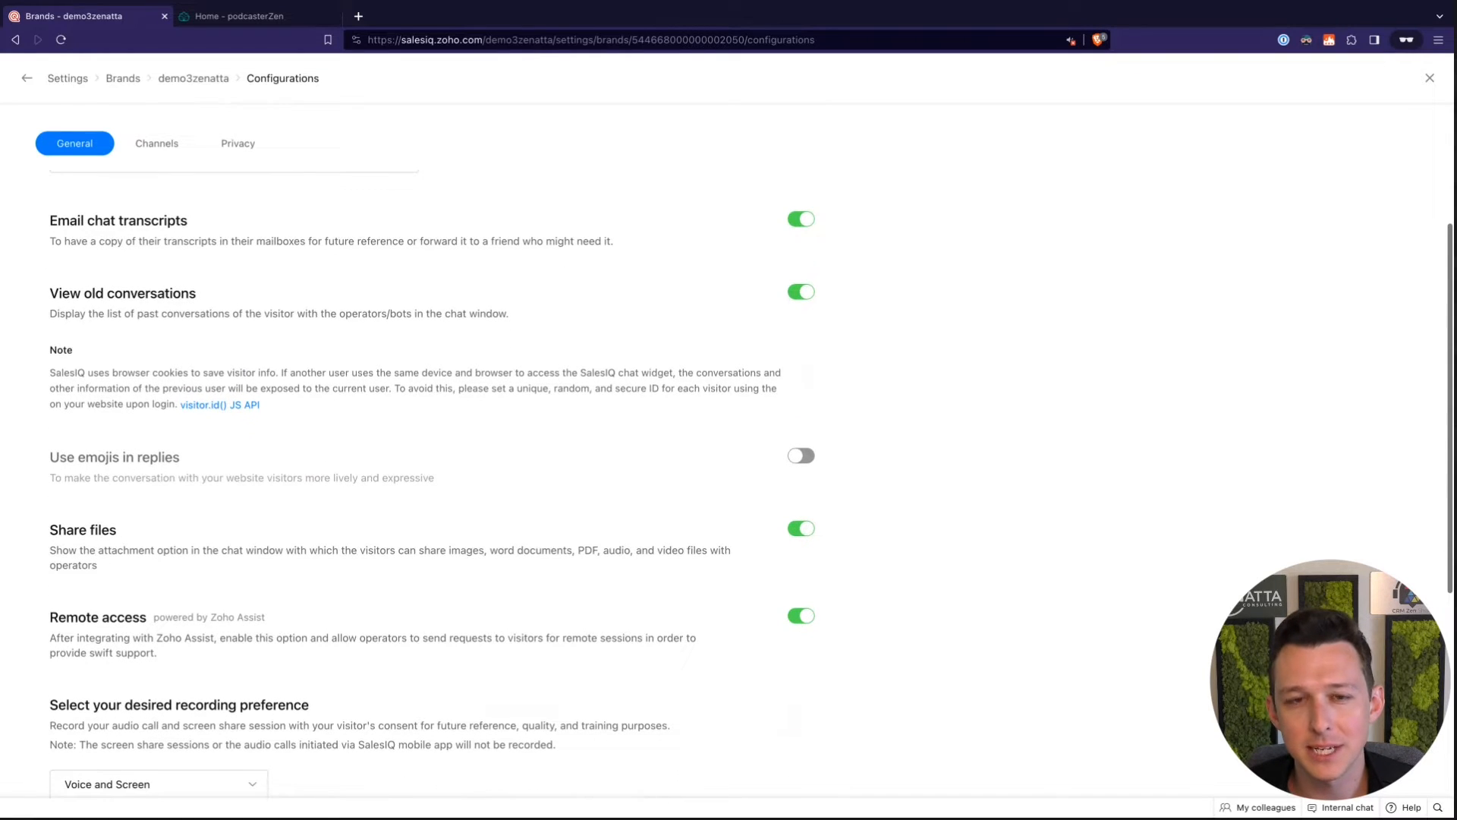
{"action": "scroll", "coordinate": [758, 189], "scroll_direction": "down", "scroll_amount": 1}
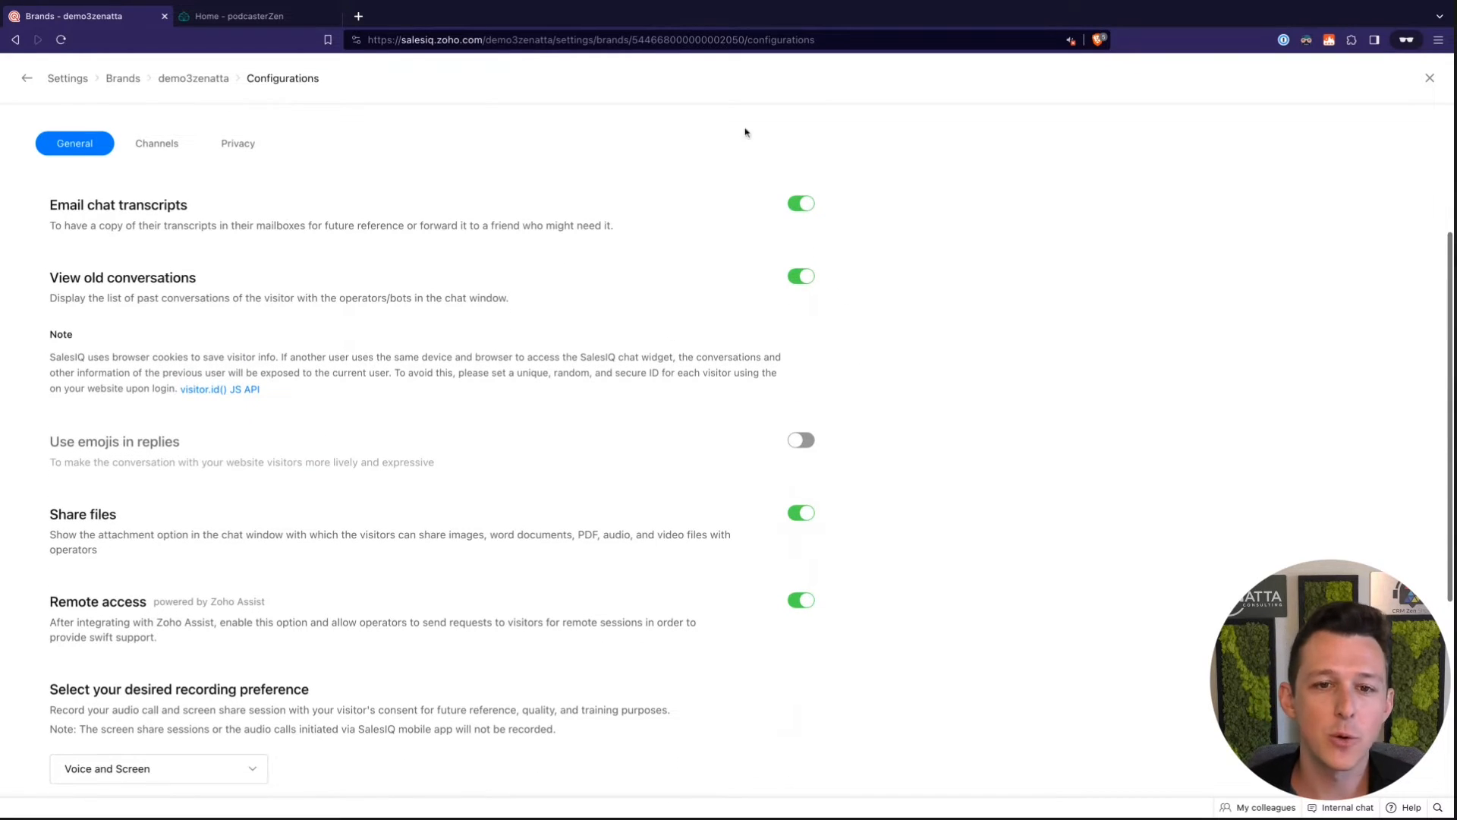
{"action": "scroll", "coordinate": [819, 293], "scroll_direction": "down", "scroll_amount": 4}
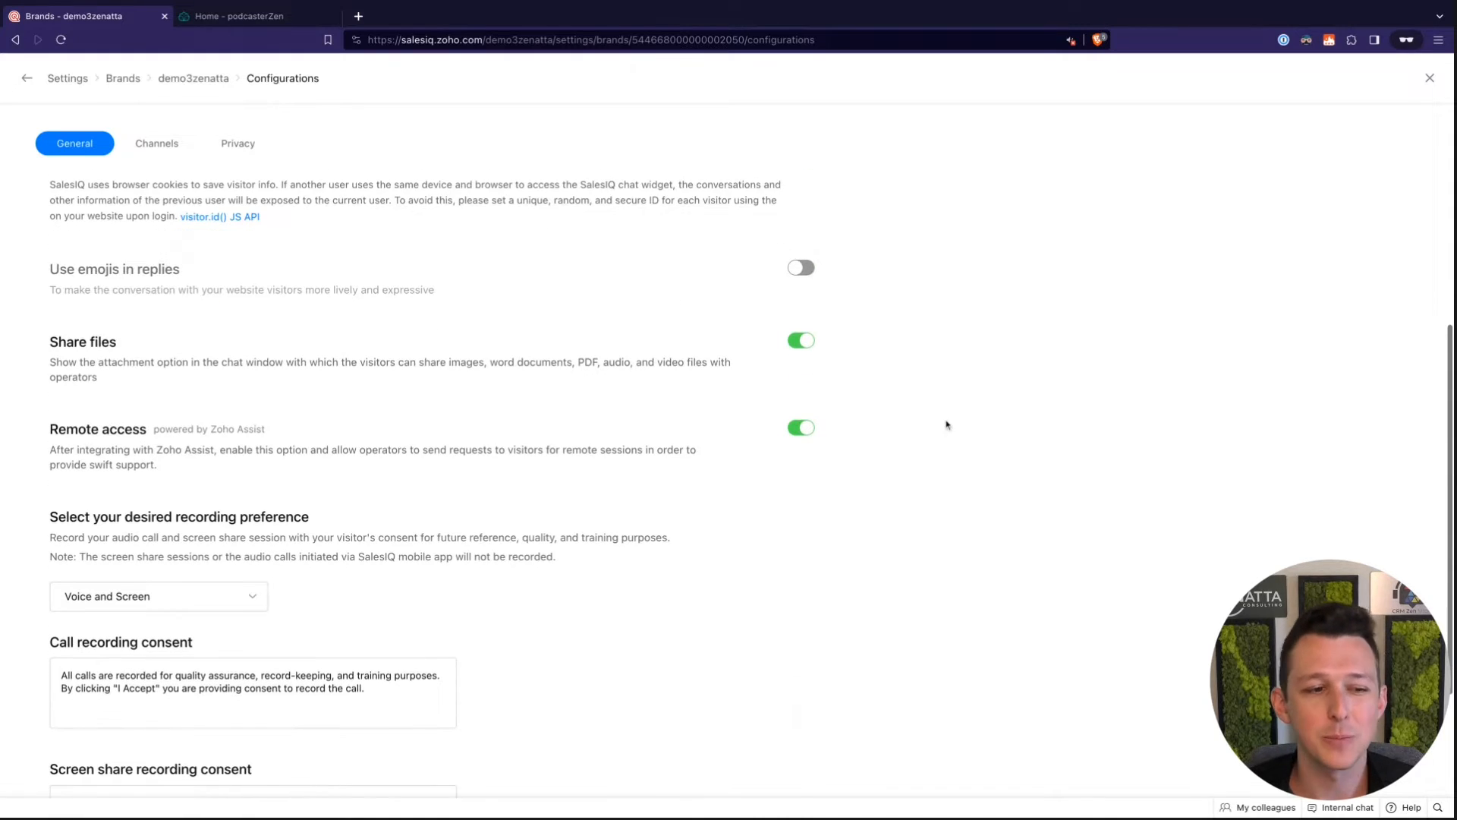
{"action": "scroll", "coordinate": [756, 359], "scroll_direction": "down", "scroll_amount": 2}
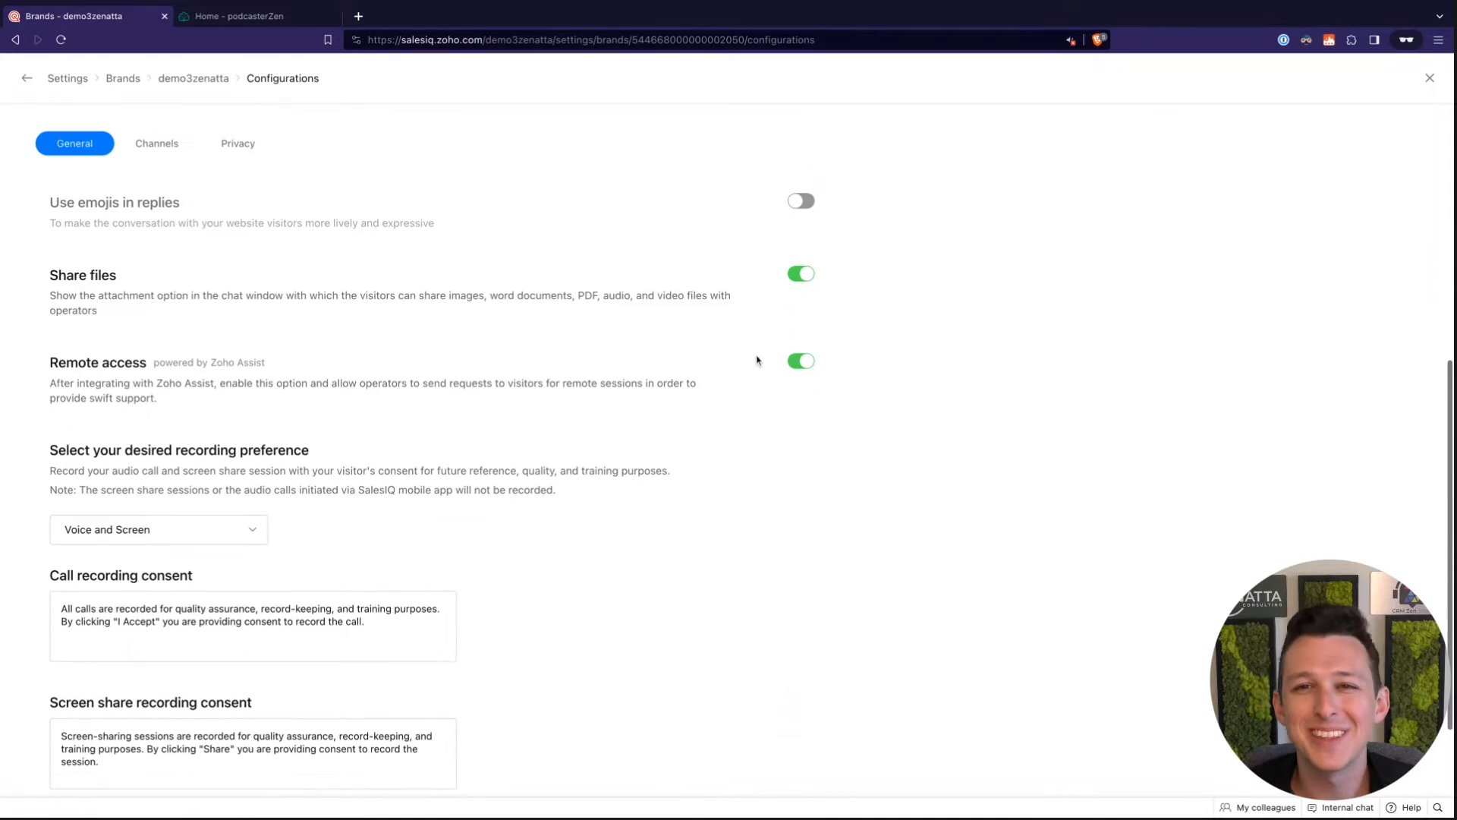
{"action": "scroll", "coordinate": [756, 359], "scroll_direction": "down", "scroll_amount": 3}
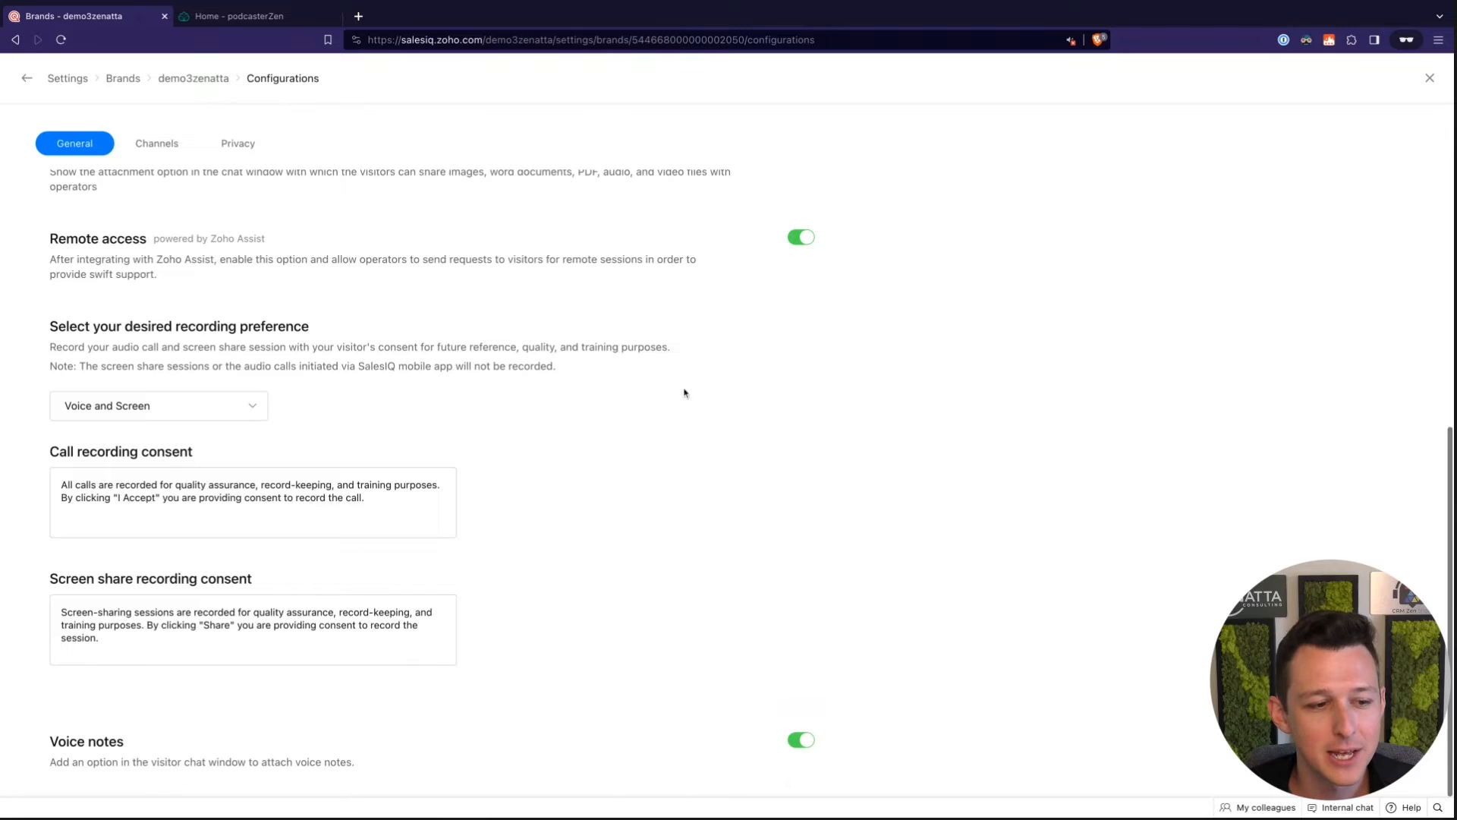
{"action": "left_click", "coordinate": [1431, 80]}
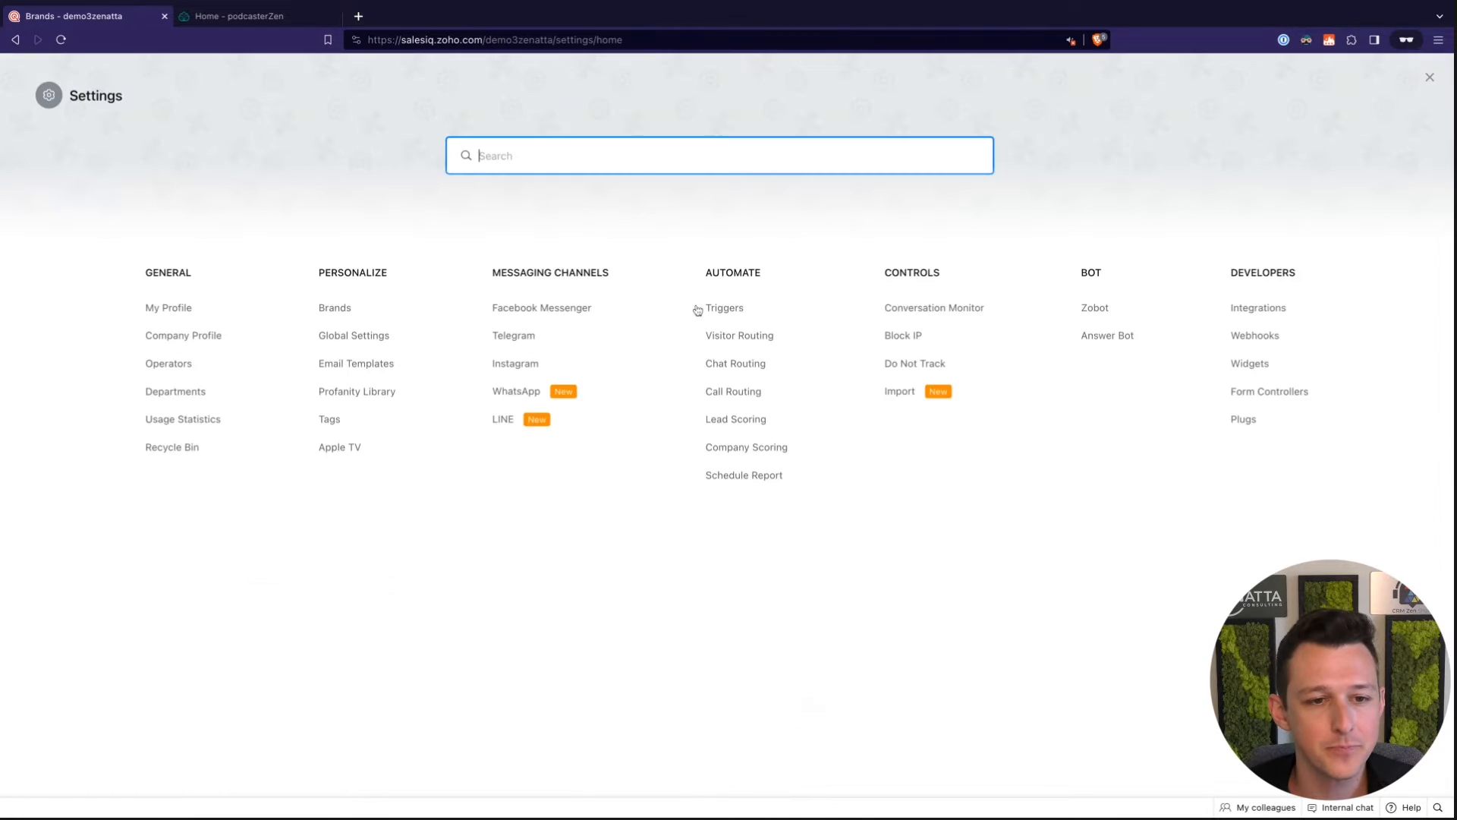
Open Global Settings from the Personalize group, review the Operator Interface options, and return to the Global Settings list
{"action": "double_click", "coordinate": [315, 277]}
{"action": "left_click", "coordinate": [420, 277]}
{"action": "left_click", "coordinate": [362, 336]}
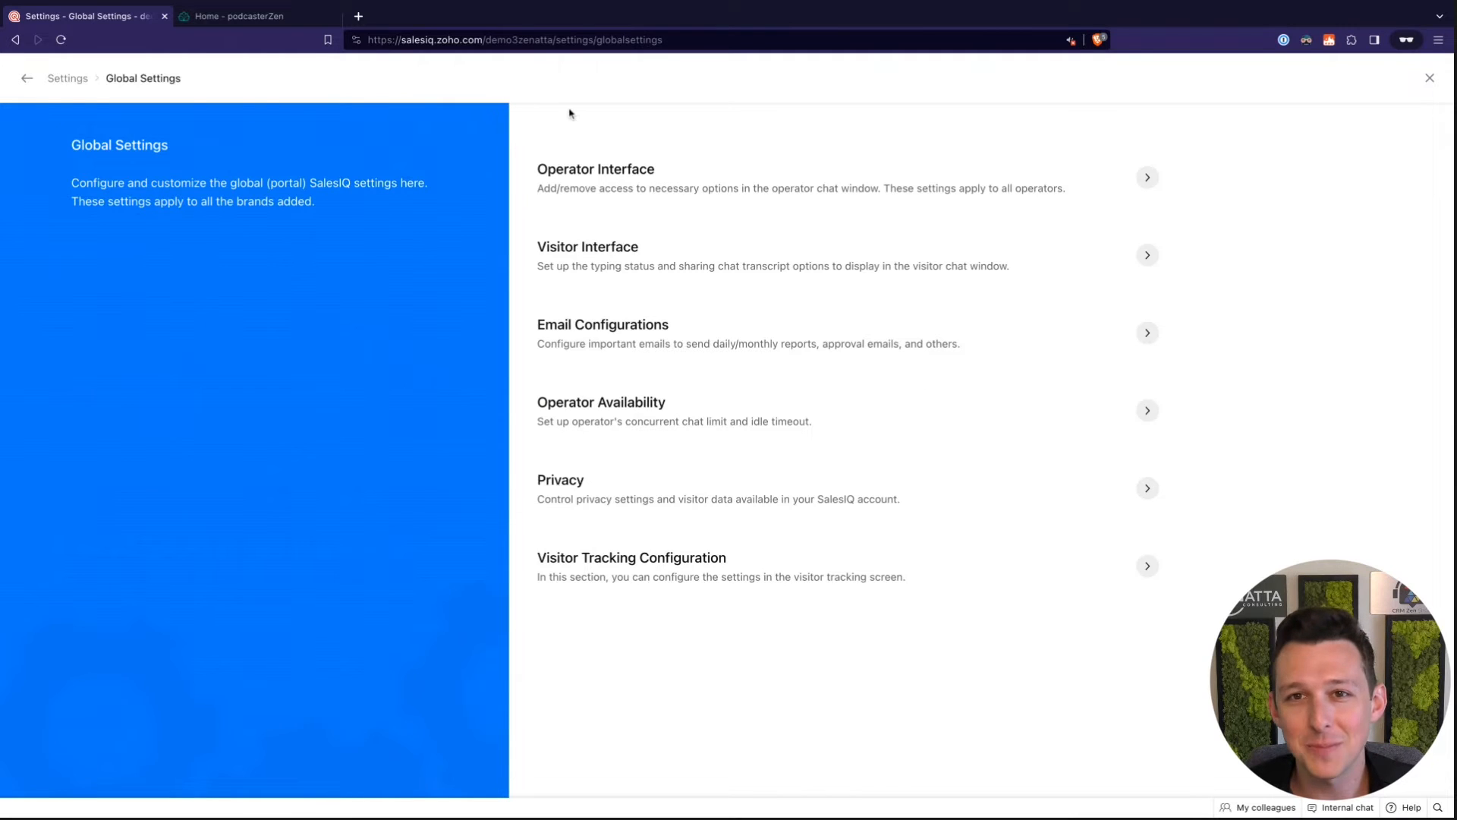
{"action": "left_click", "coordinate": [991, 189]}
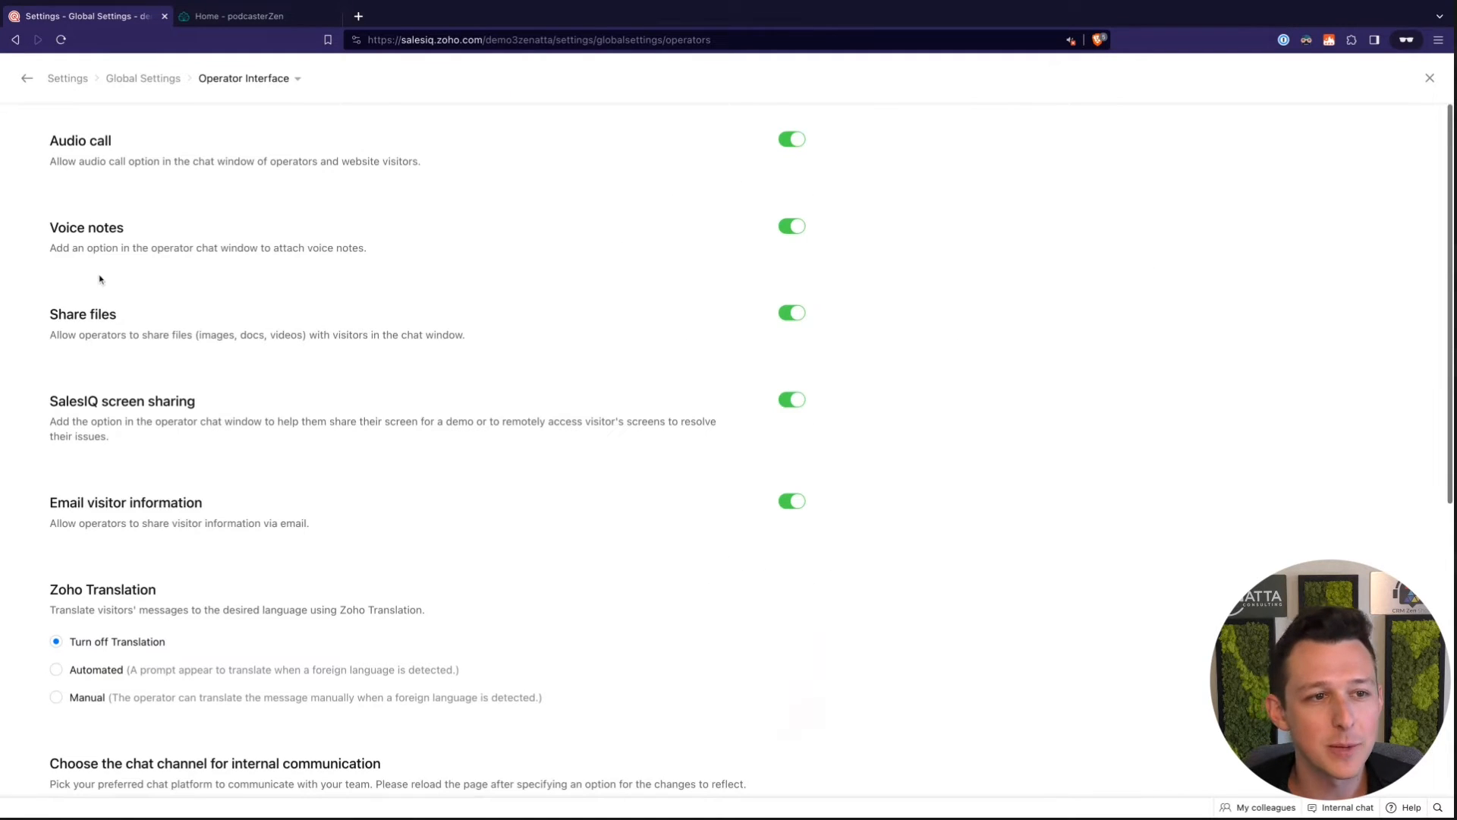
{"action": "left_click", "coordinate": [26, 79]}
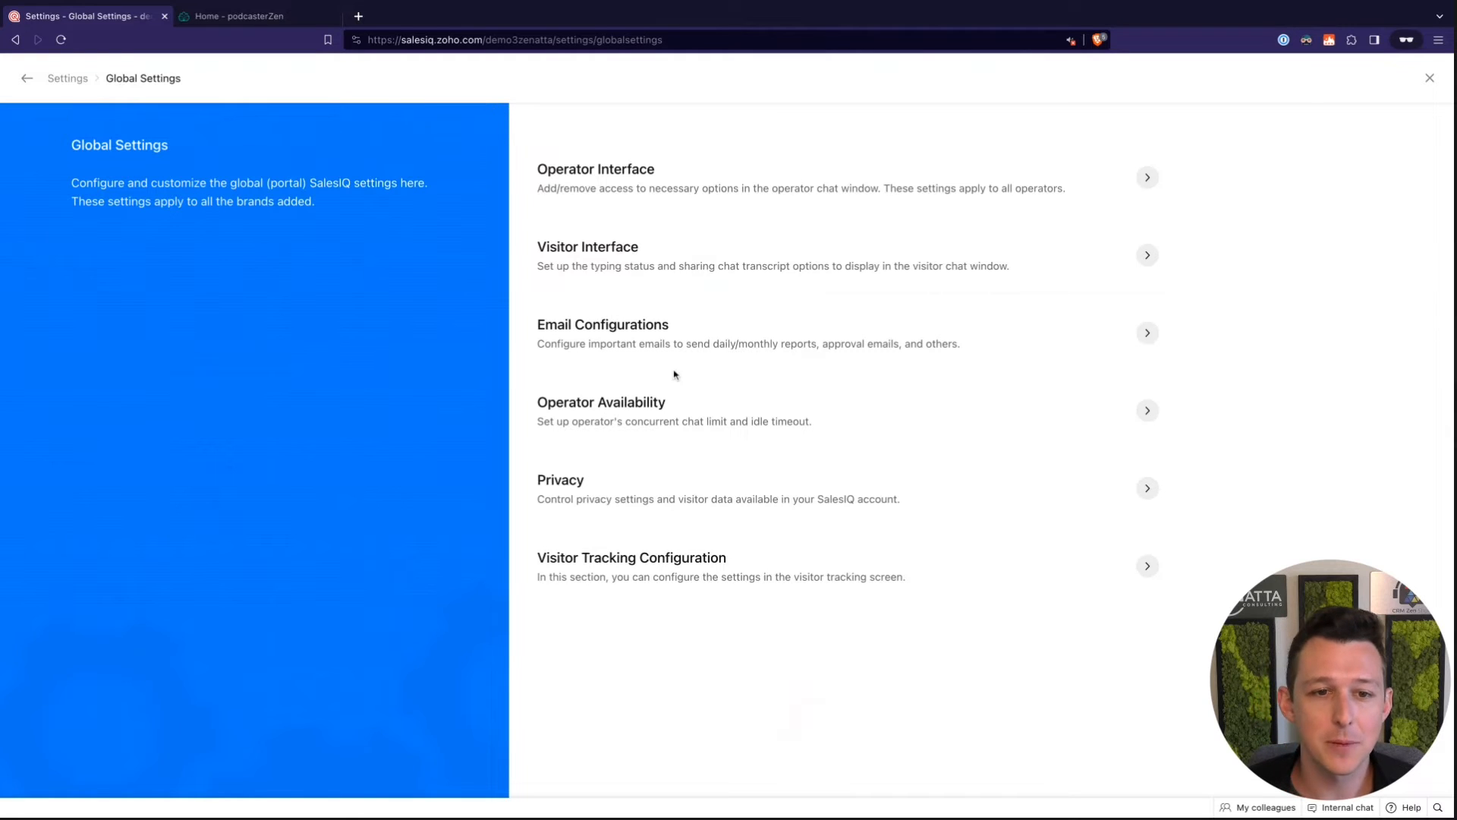
Review the sender address, email copier and report options in Email Configurations, and return to the Settings overview
{"action": "left_click", "coordinate": [681, 342]}
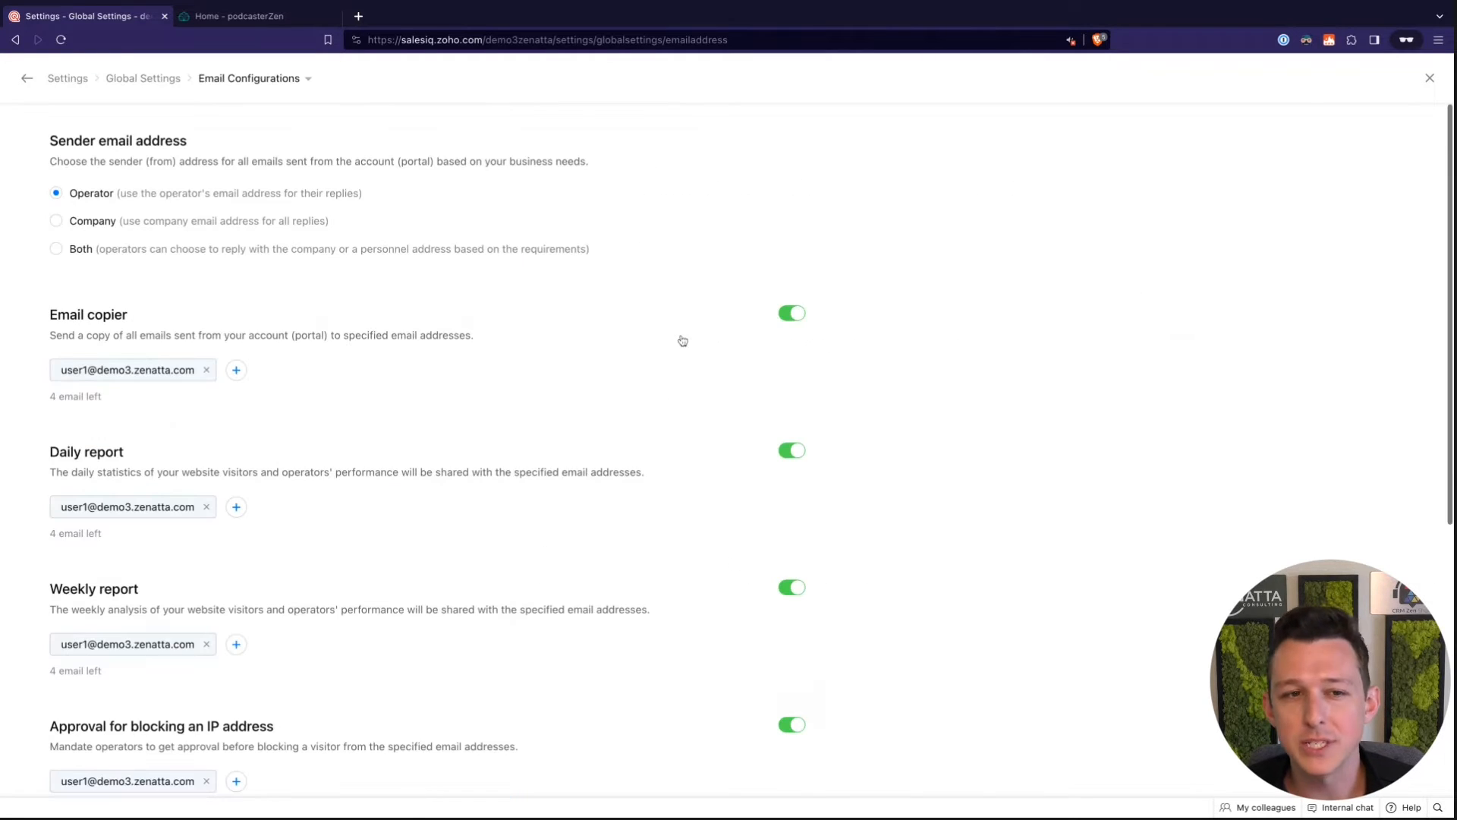
{"action": "scroll", "coordinate": [347, 278], "scroll_direction": "down", "scroll_amount": 4}
{"action": "scroll", "coordinate": [348, 278], "scroll_direction": "up", "scroll_amount": 4}
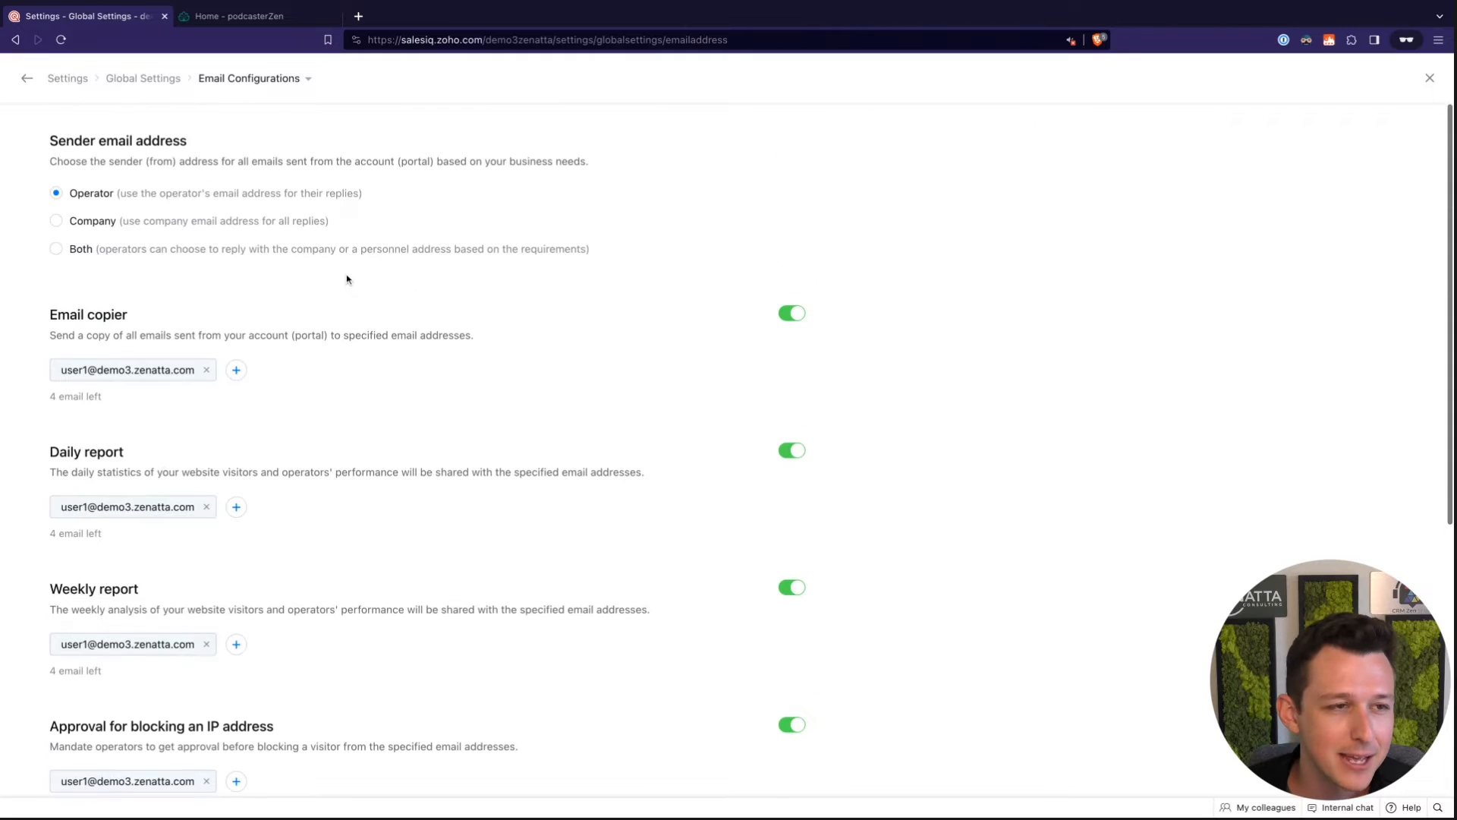
{"action": "left_click", "coordinate": [27, 79]}
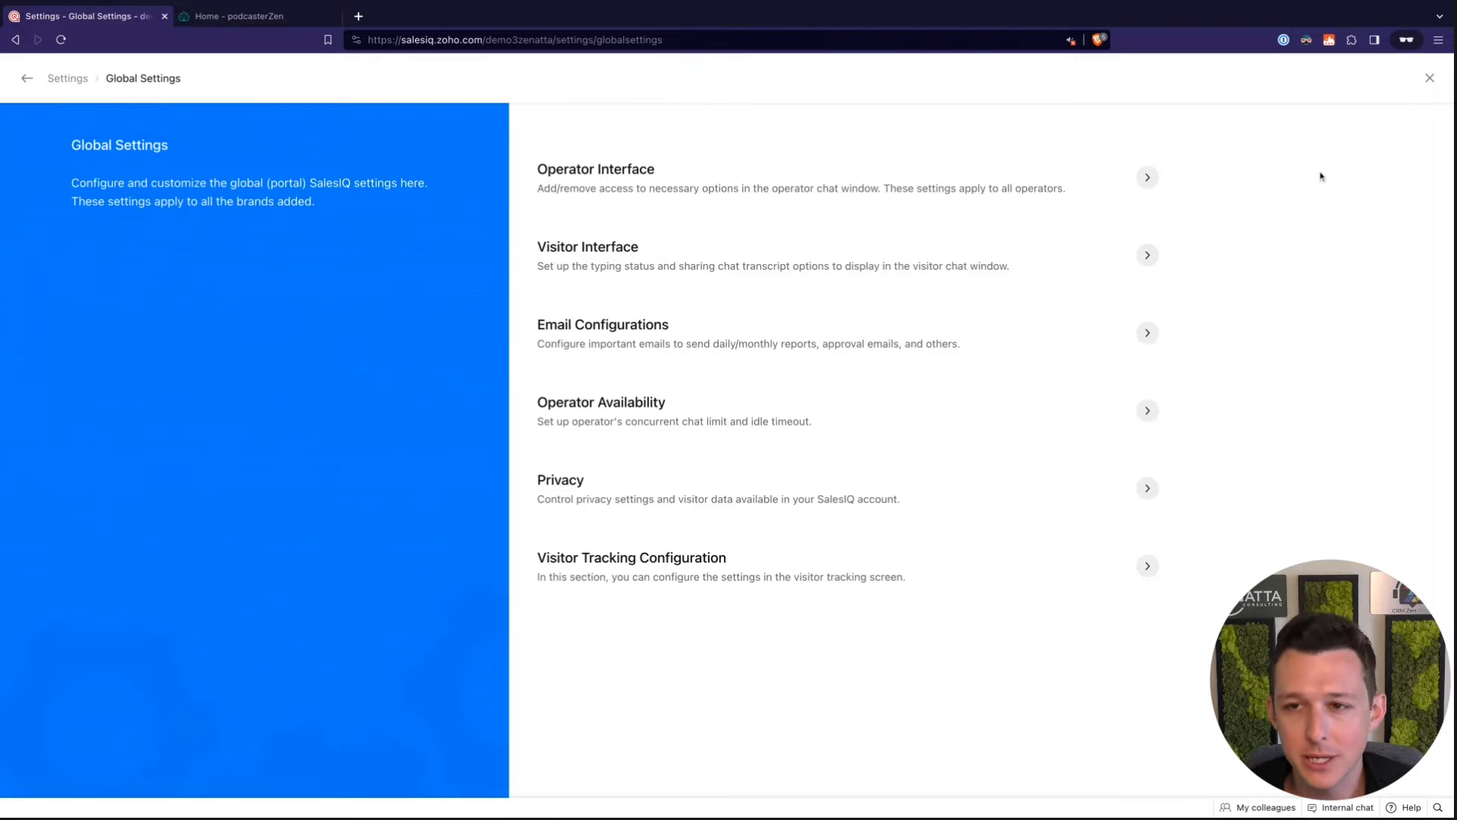
{"action": "left_click", "coordinate": [1430, 77]}
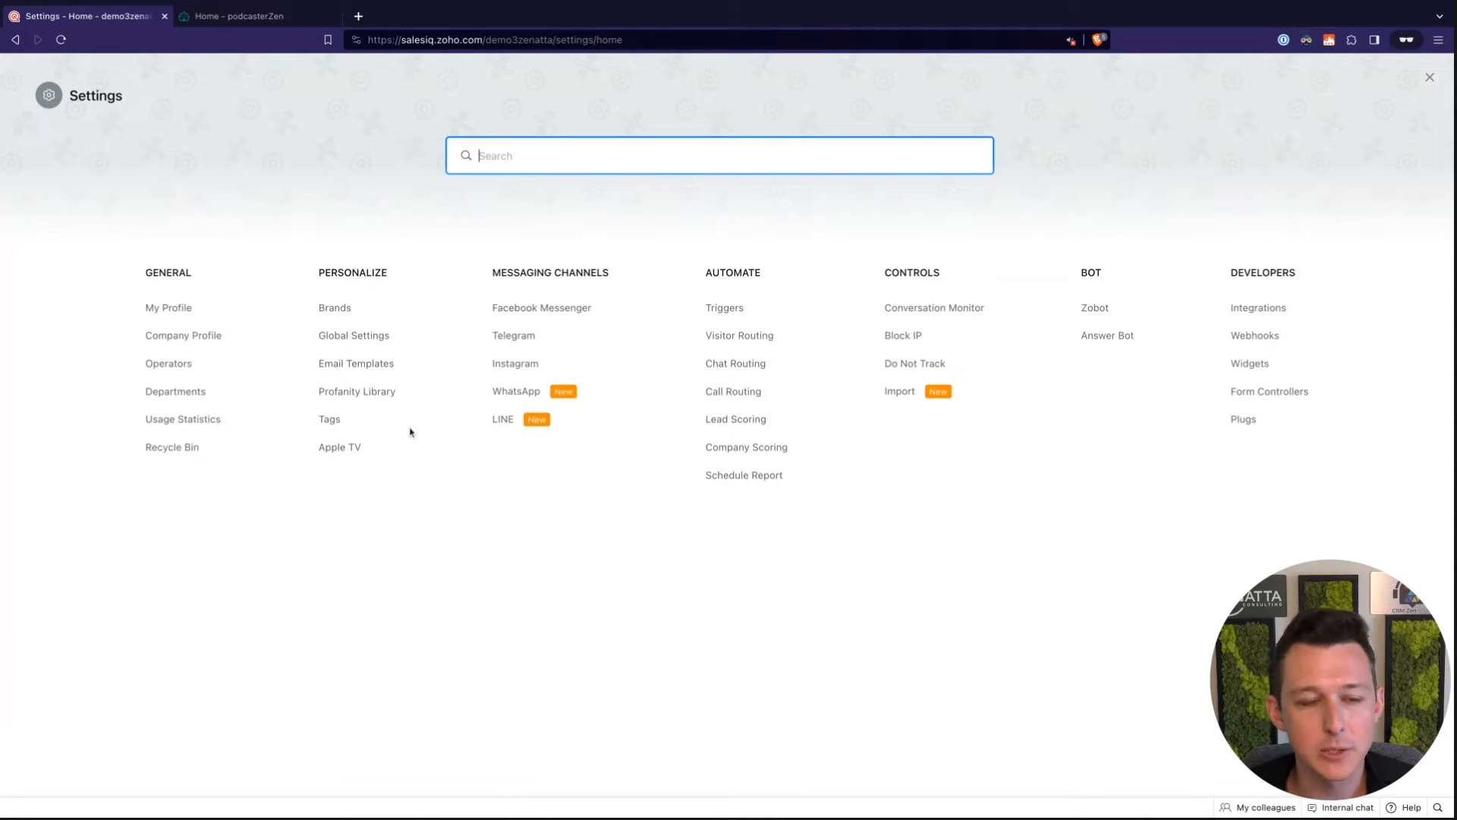
Examine the Personalize and Messaging Channels groups in the Settings overview, including the WhatsApp entry
{"action": "triple_click", "coordinate": [422, 362]}
{"action": "left_click", "coordinate": [367, 234]}
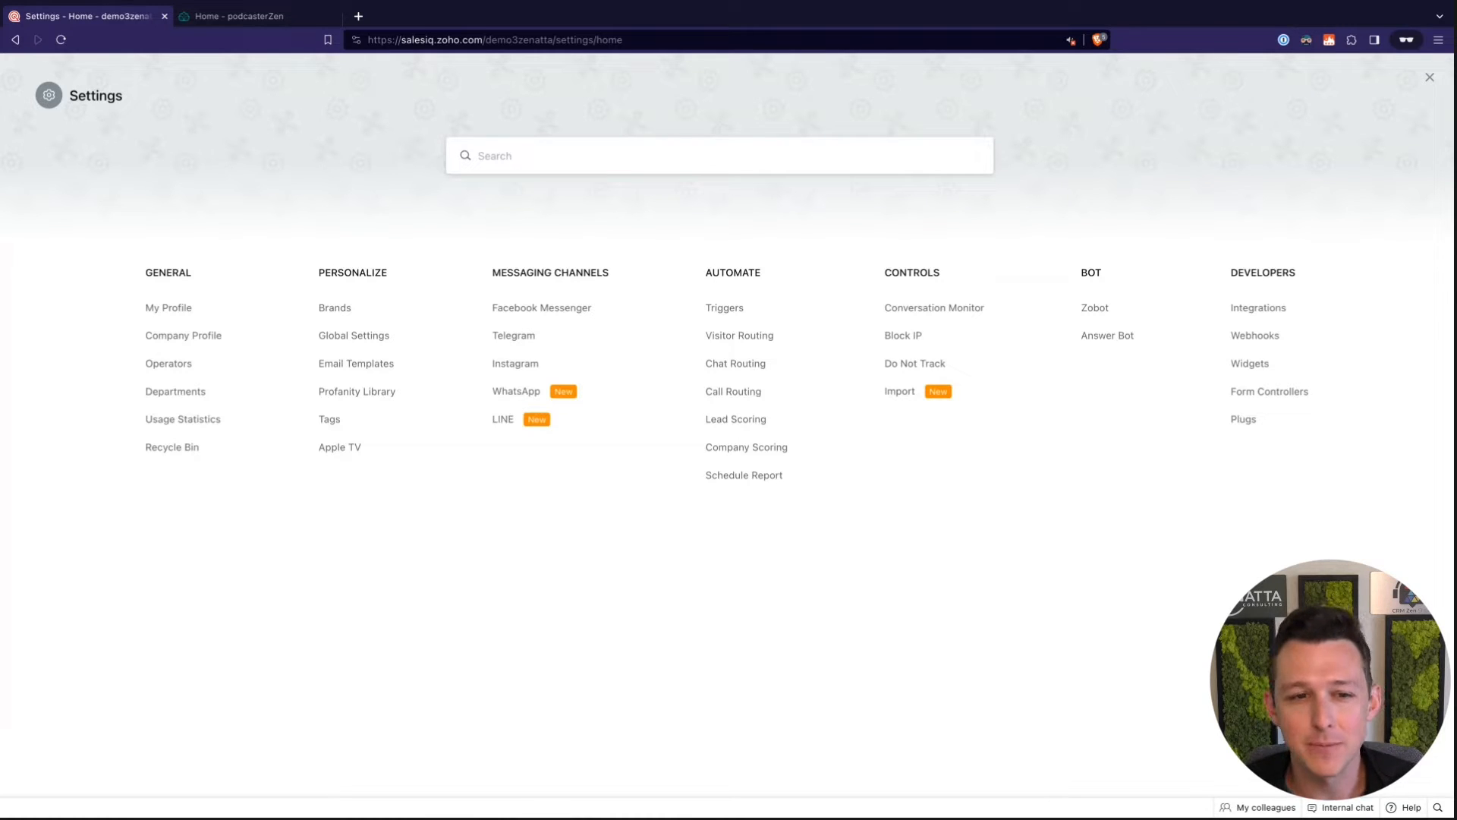
{"action": "left_click_drag", "start_coordinate": [491, 274], "coordinate": [524, 421]}
{"action": "left_click", "coordinate": [599, 443]}
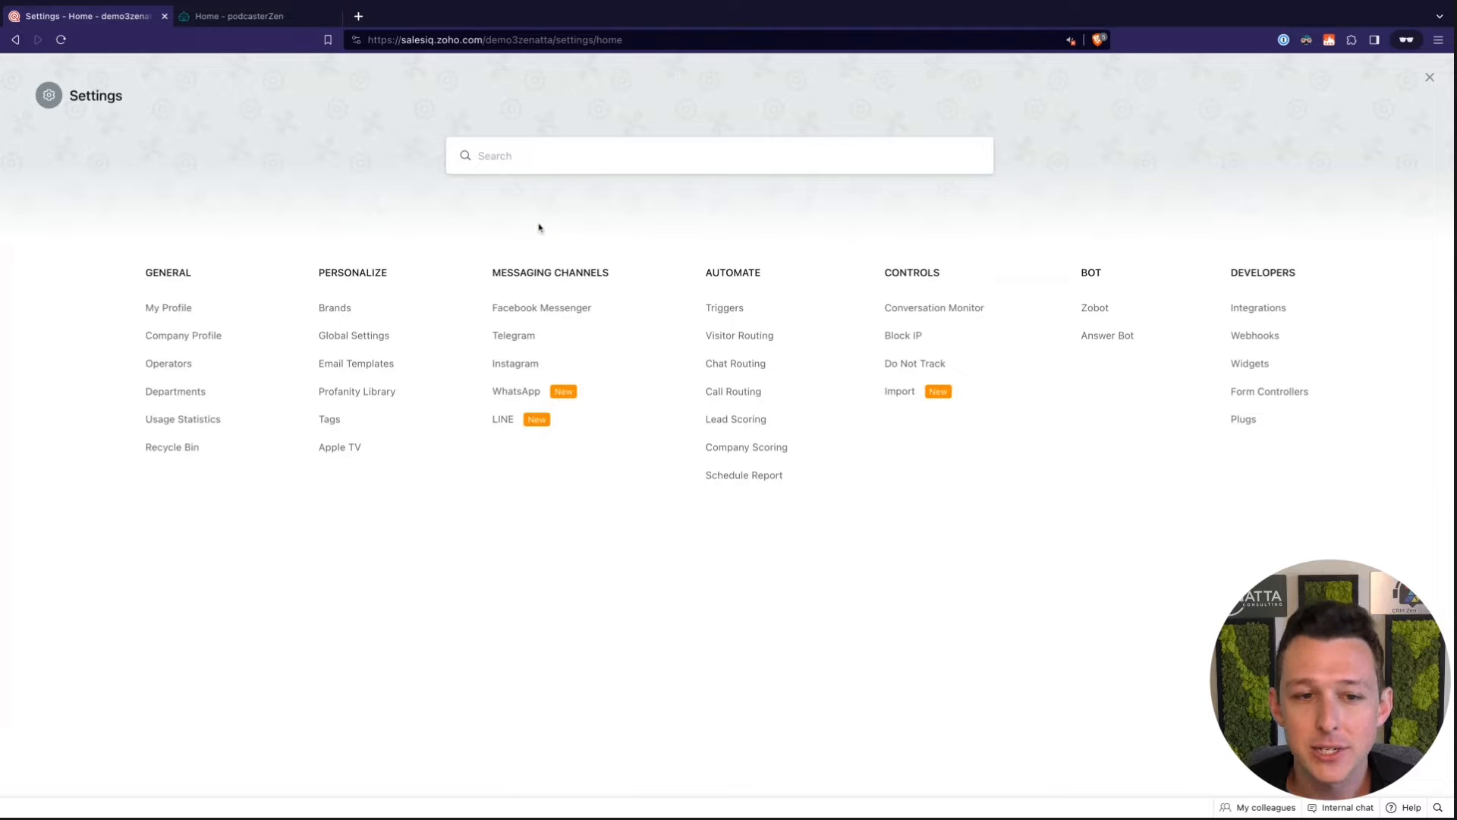
{"action": "double_click", "coordinate": [481, 397]}
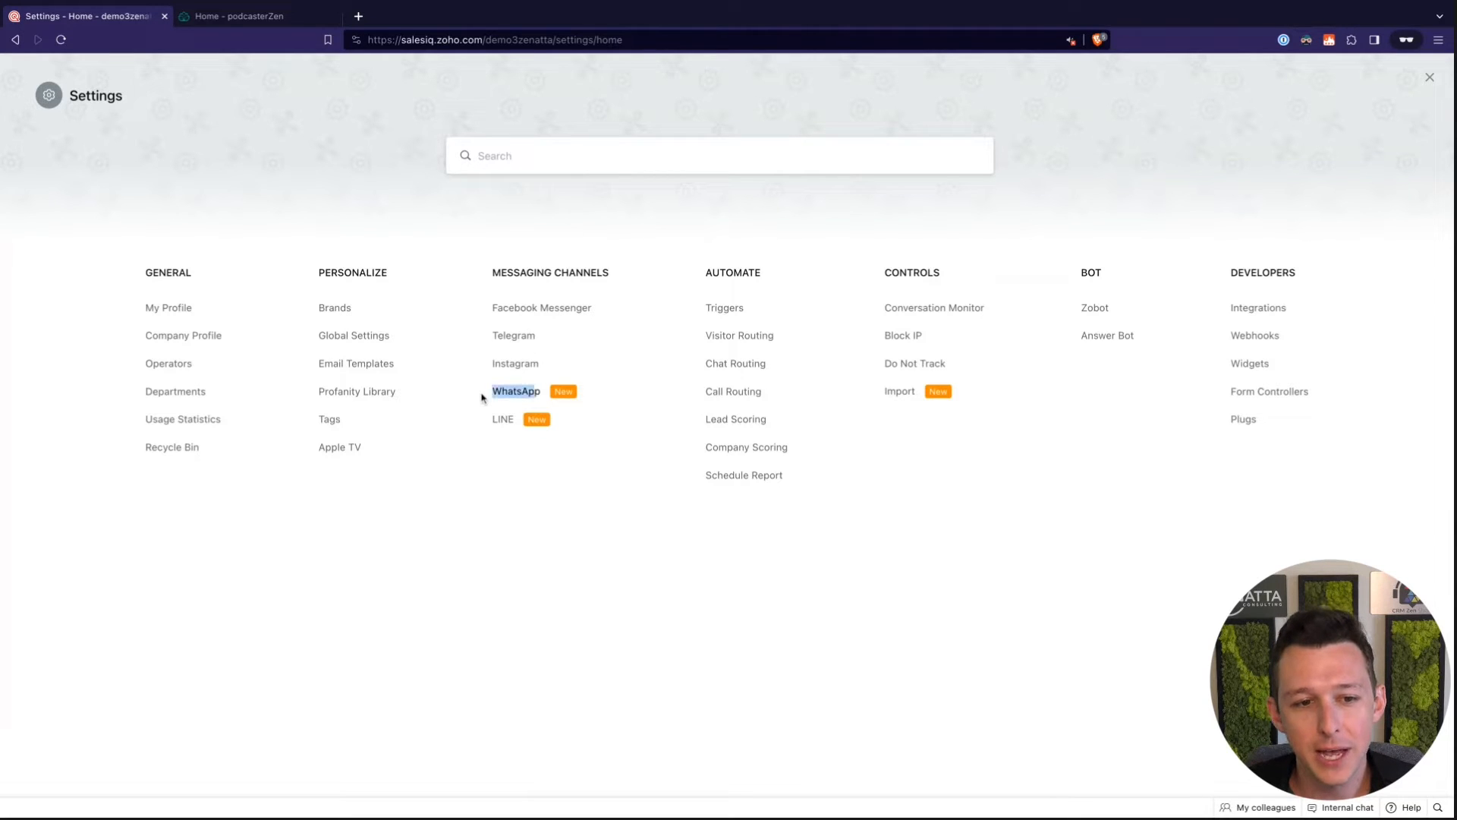
{"action": "left_click", "coordinate": [630, 245]}
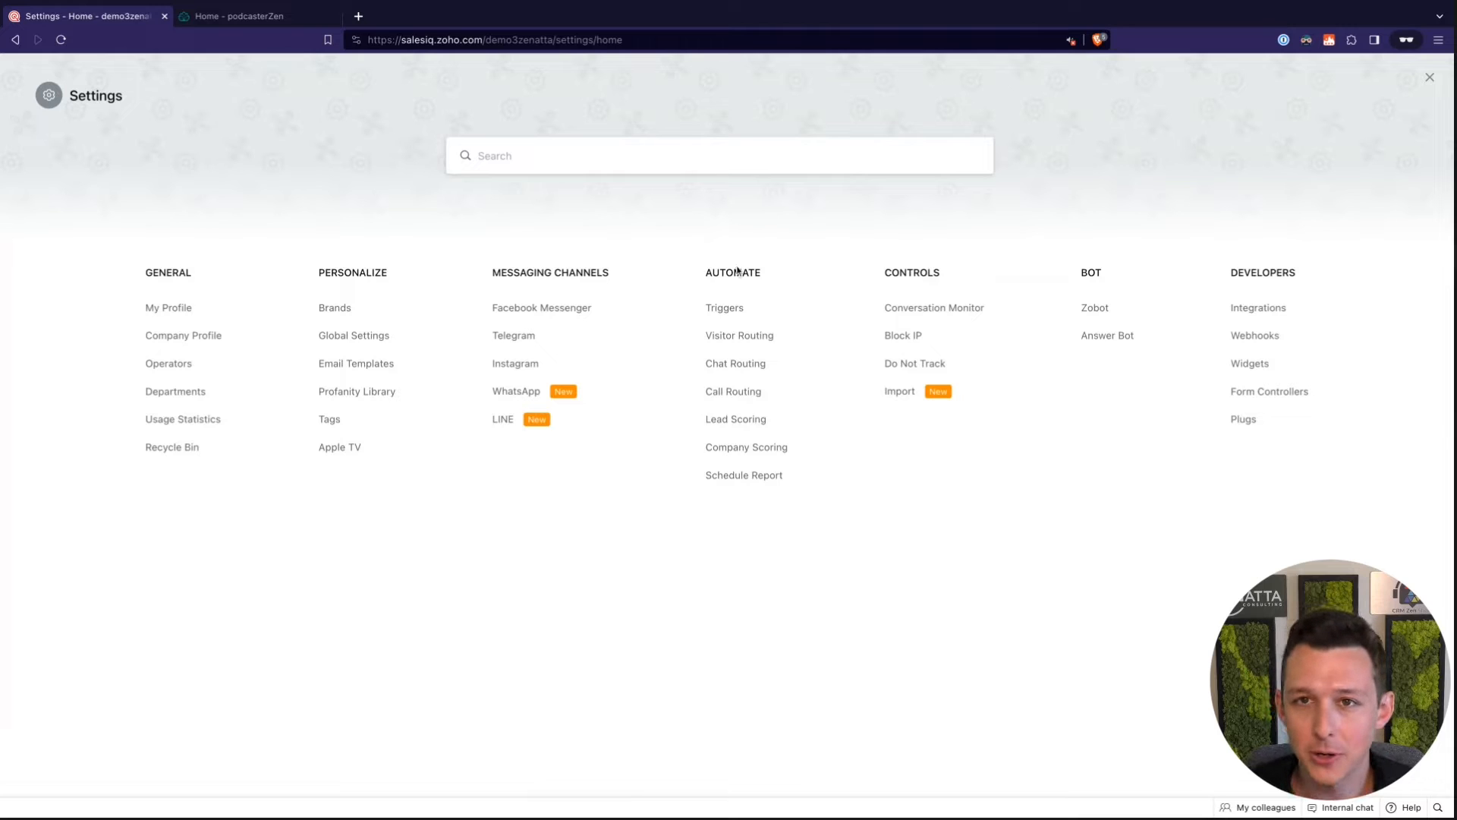
Review the Conversation Monitor and Do Not Track pages under Controls, and return to the Settings overview
{"action": "left_click", "coordinate": [911, 314]}
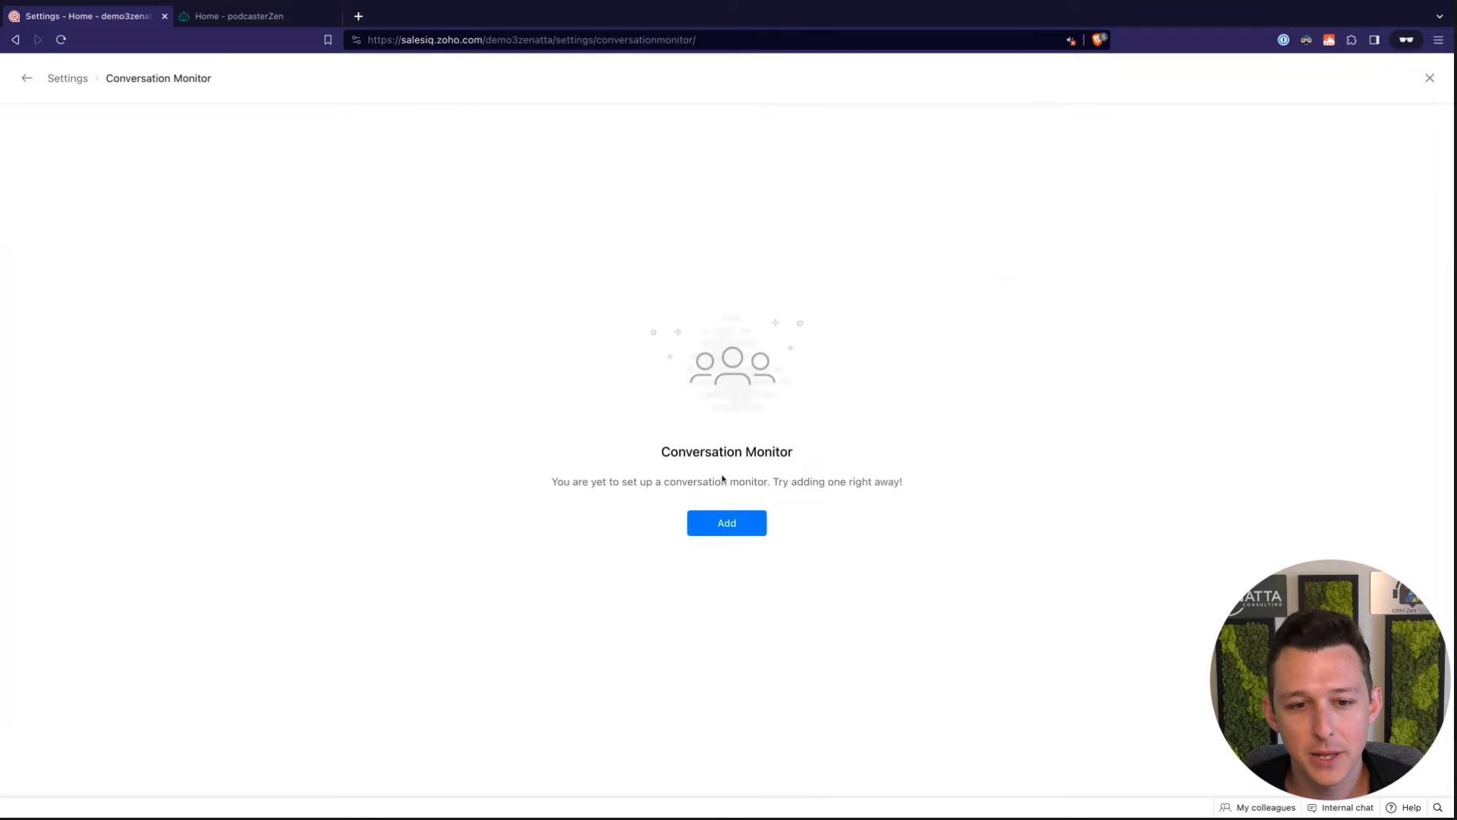
{"action": "left_click", "coordinate": [1430, 78]}
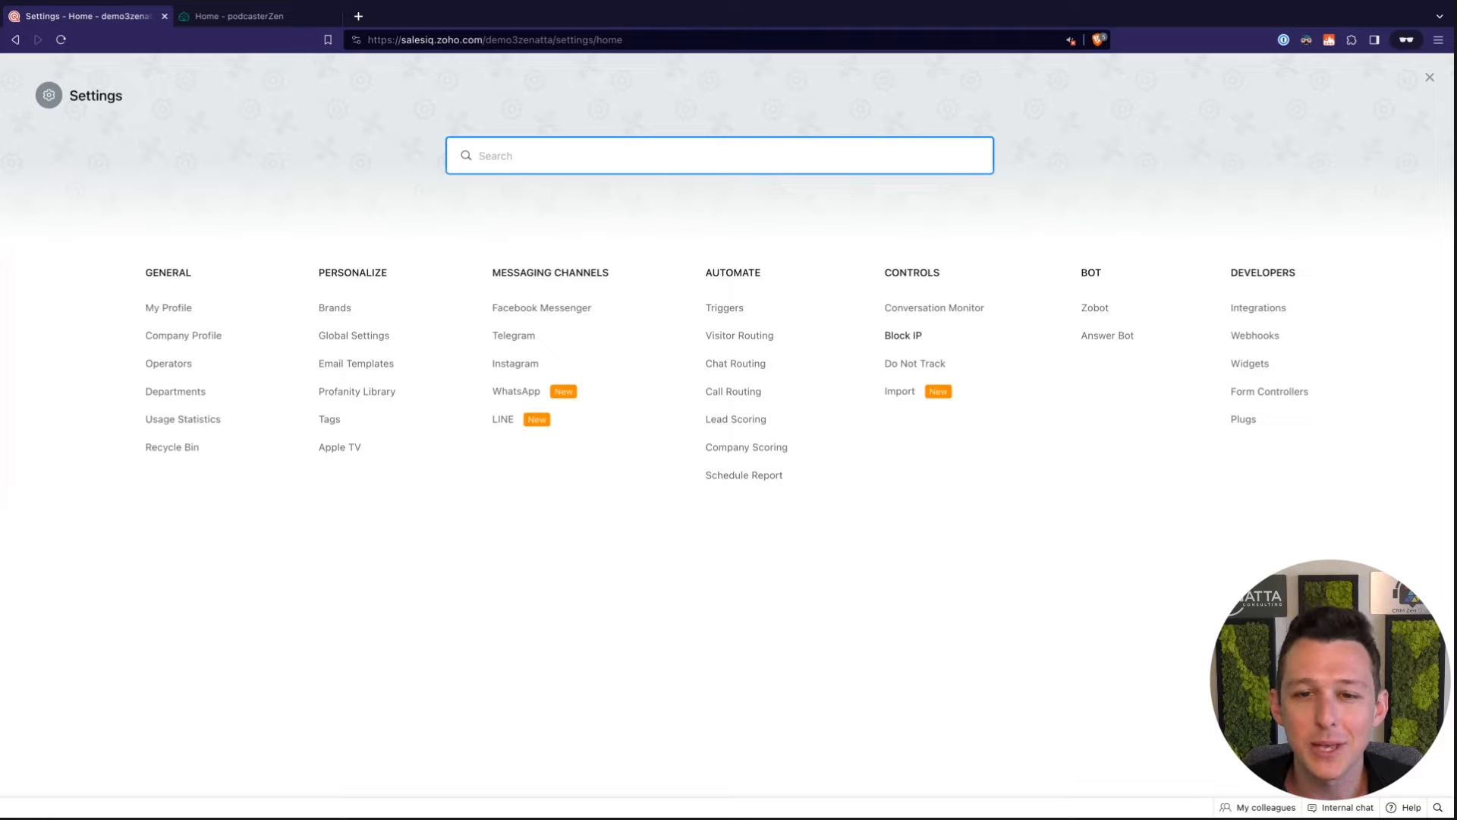
{"action": "left_click", "coordinate": [903, 365]}
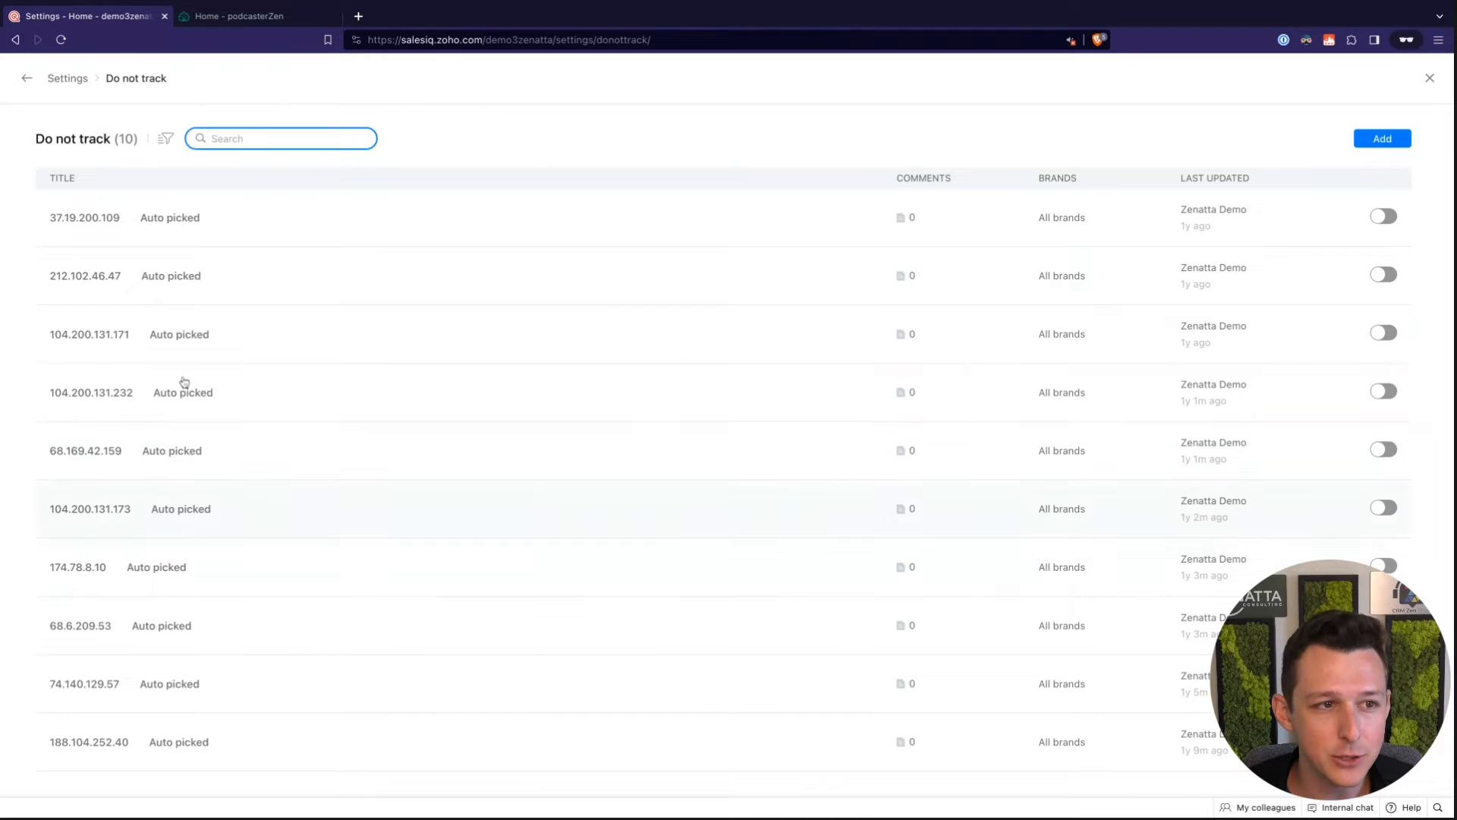
{"action": "left_click", "coordinate": [1430, 78]}
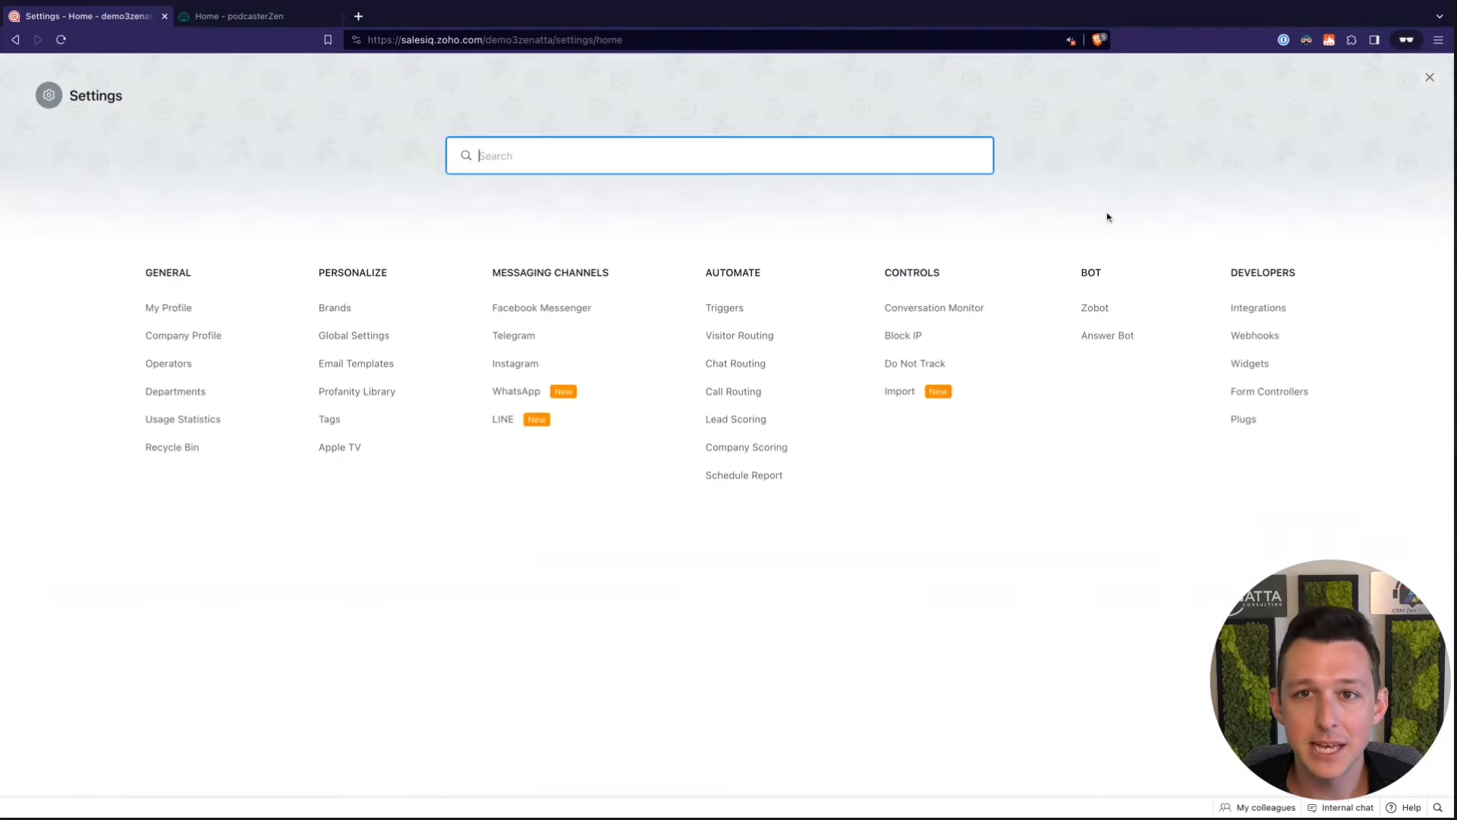
{"action": "left_click", "coordinate": [1102, 218]}
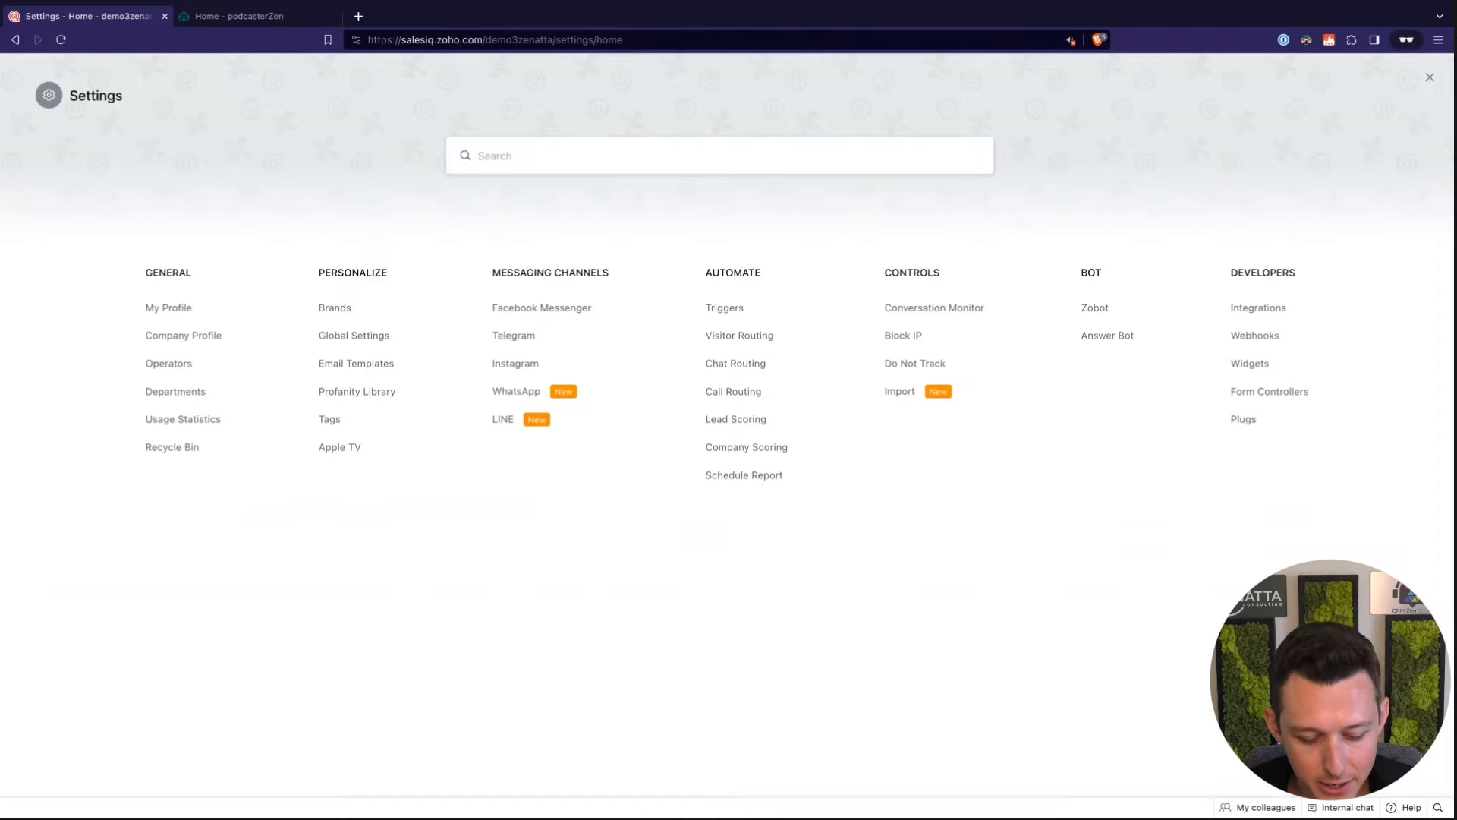
{"action": "key", "text": "super+Tab"}
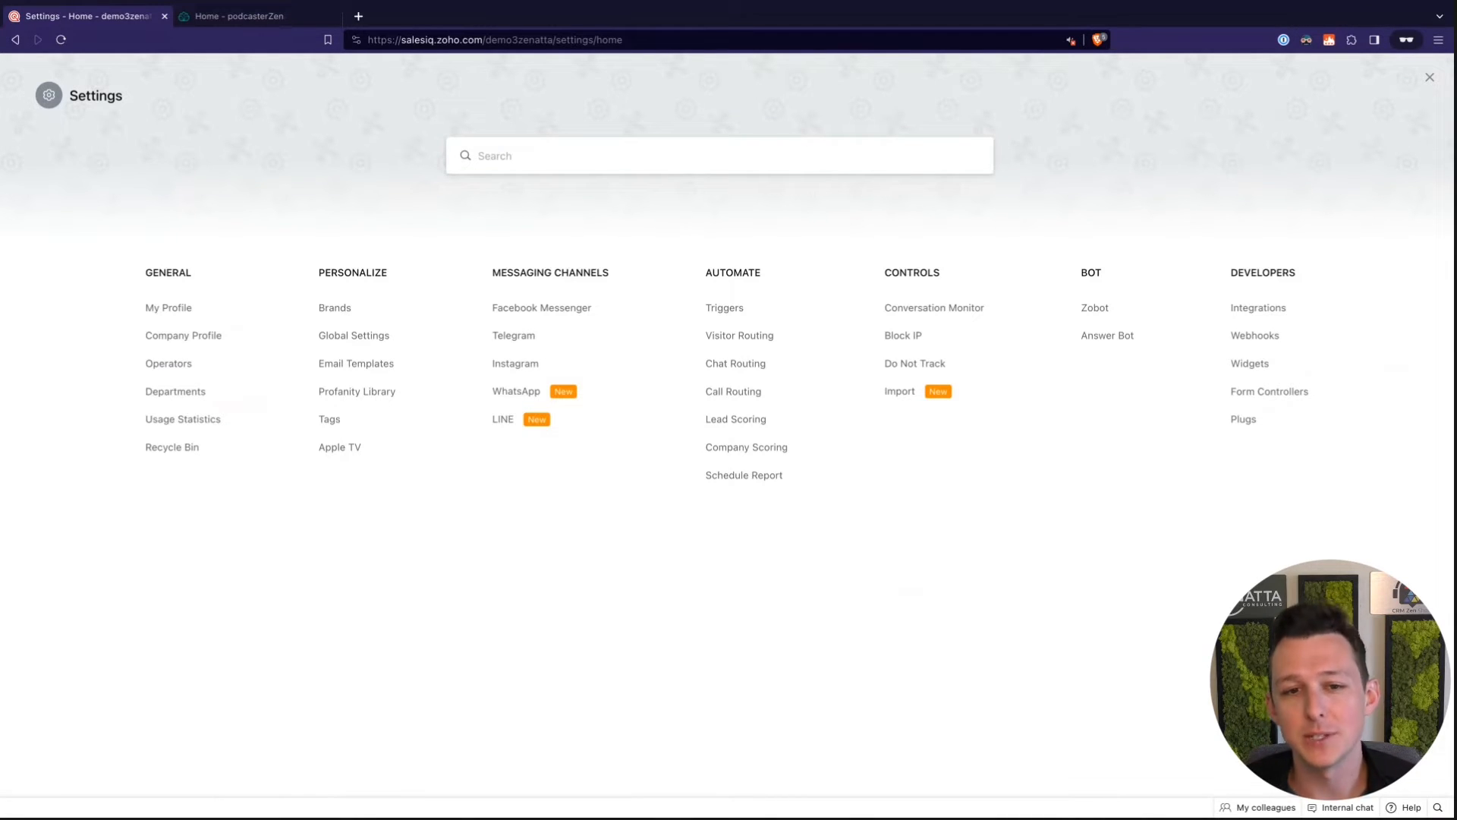
Open Triggers from the Automate group and start adding a new trigger rule
{"action": "left_click_drag", "start_coordinate": [707, 269], "coordinate": [769, 278]}
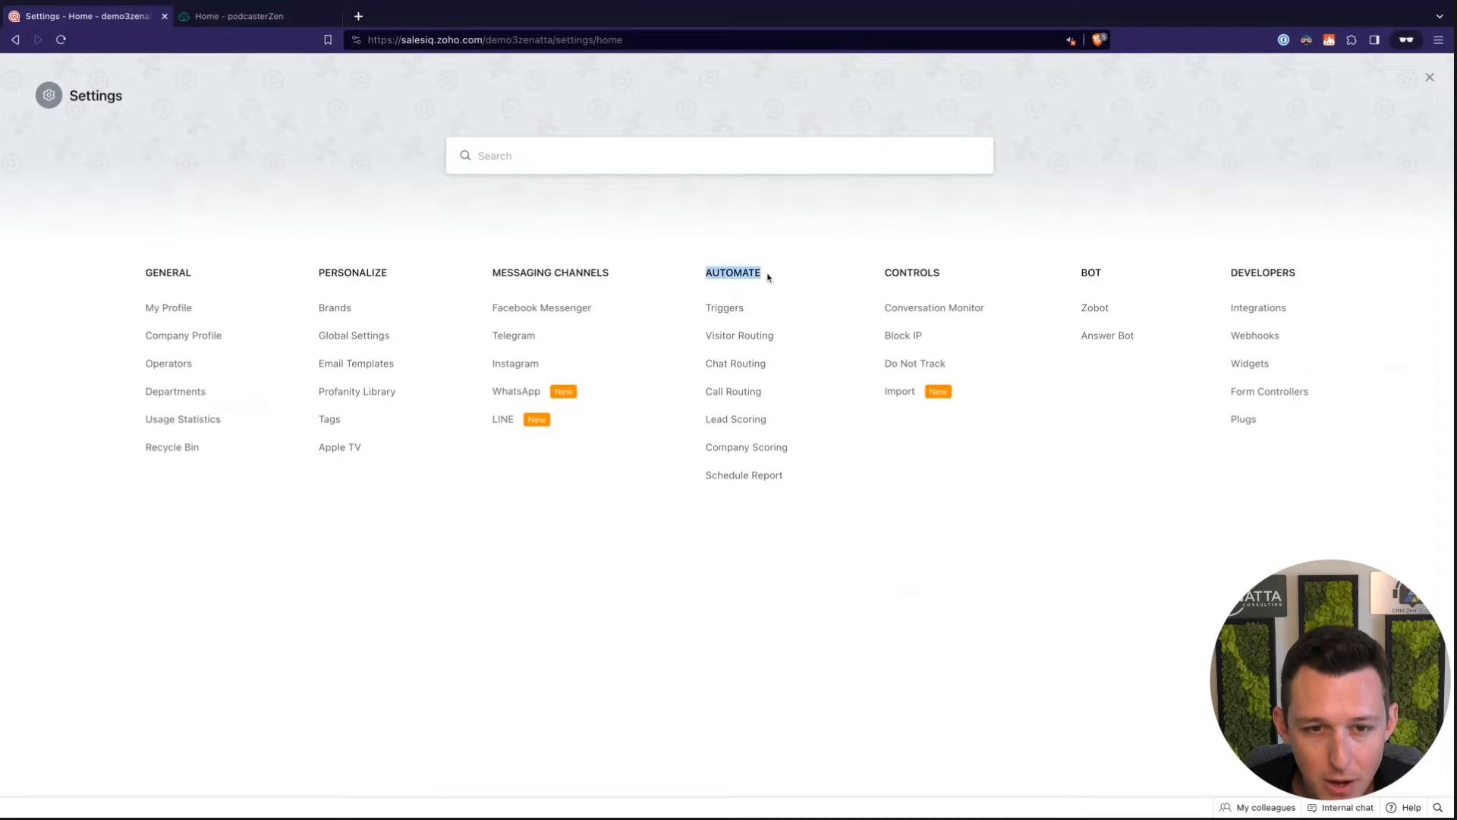
{"action": "left_click", "coordinate": [778, 266]}
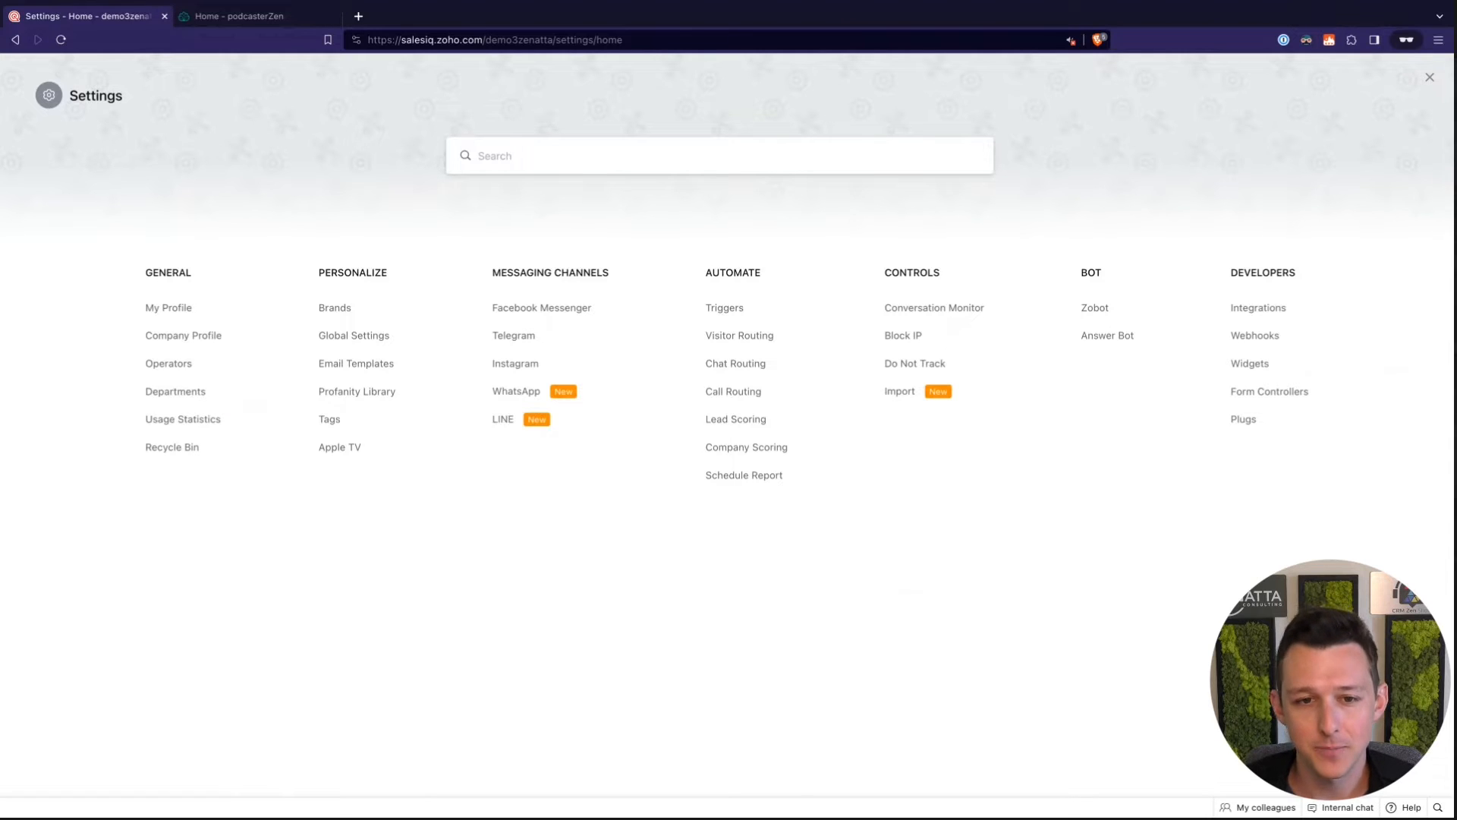
{"action": "left_click", "coordinate": [724, 307]}
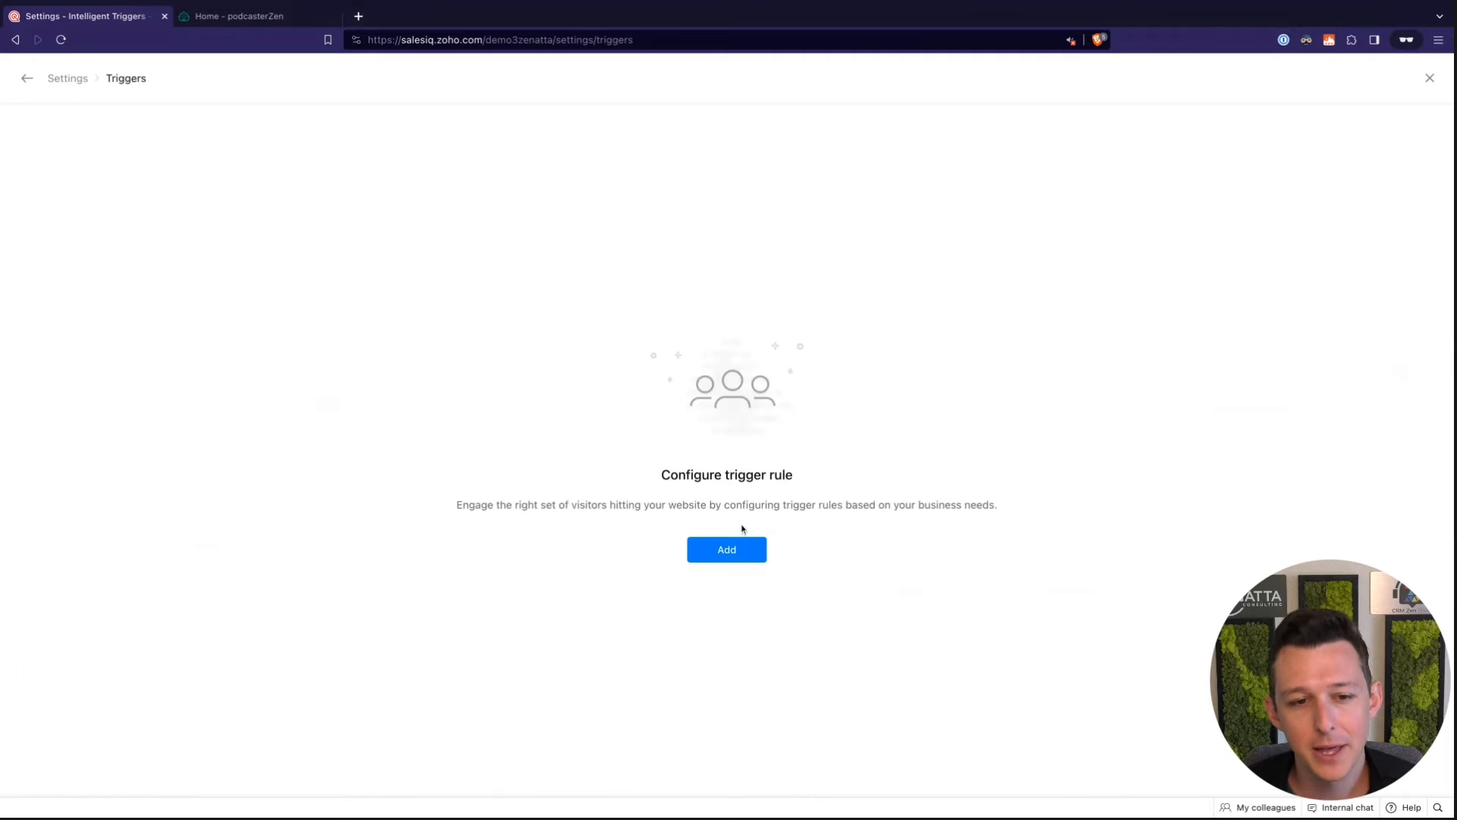
{"action": "left_click", "coordinate": [742, 552]}
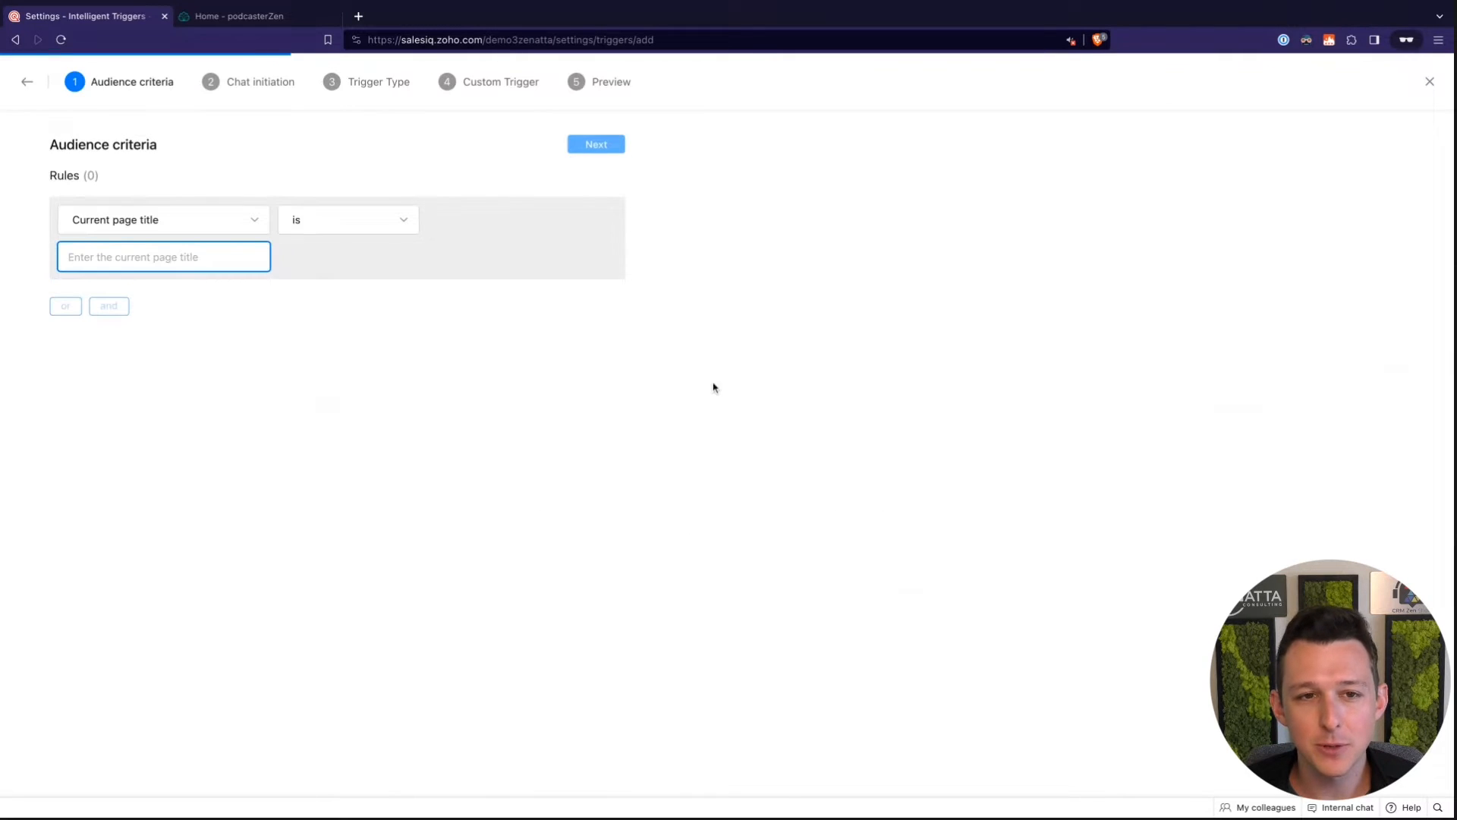
Set the trigger's audience criterion to number of pages accessed greater than 4, and continue to chat initiation
{"action": "left_click", "coordinate": [254, 222]}
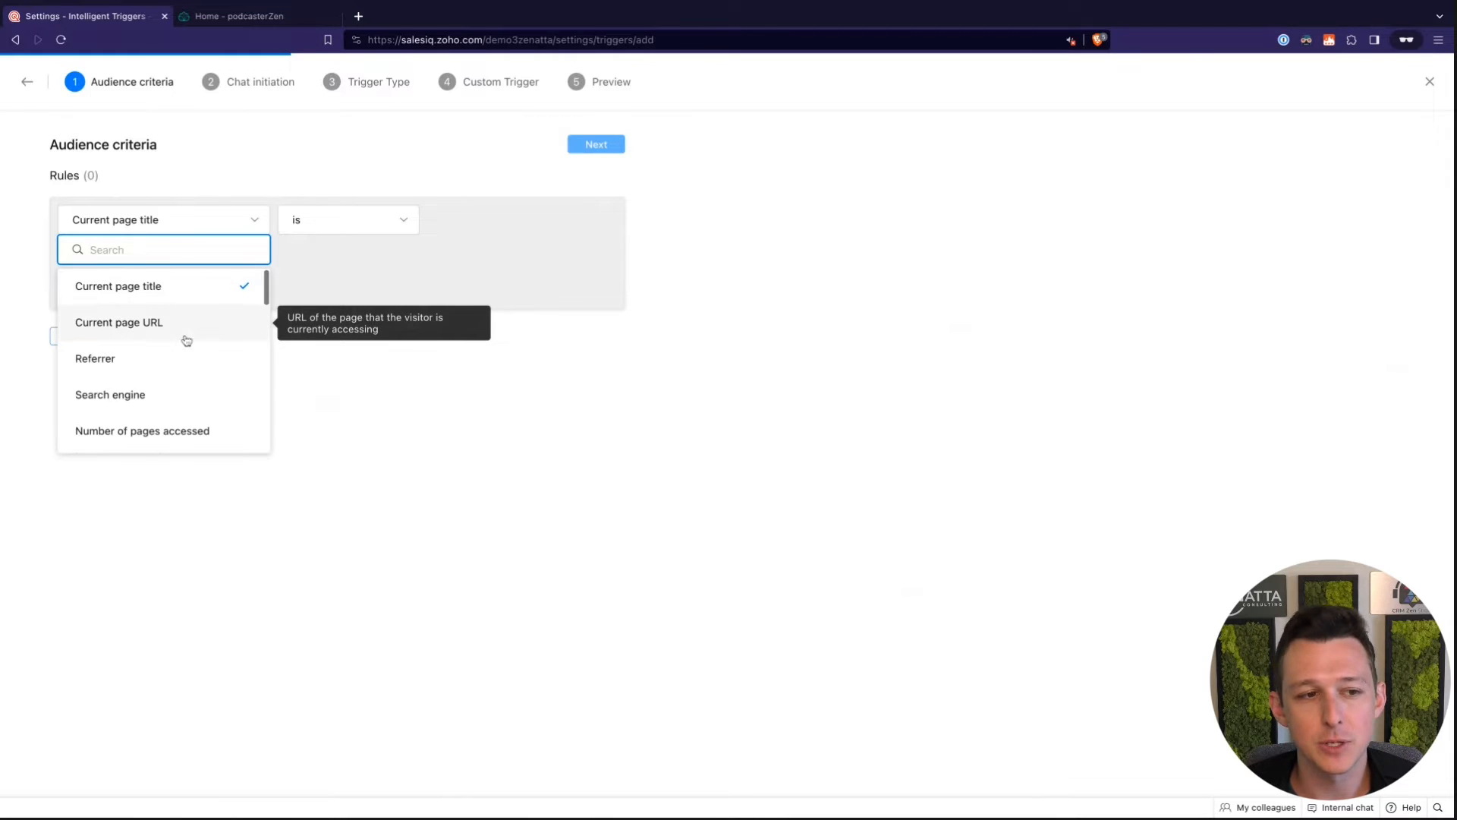
{"action": "scroll", "coordinate": [186, 340], "scroll_direction": "down", "scroll_amount": 8}
{"action": "scroll", "coordinate": [195, 319], "scroll_direction": "up", "scroll_amount": 8}
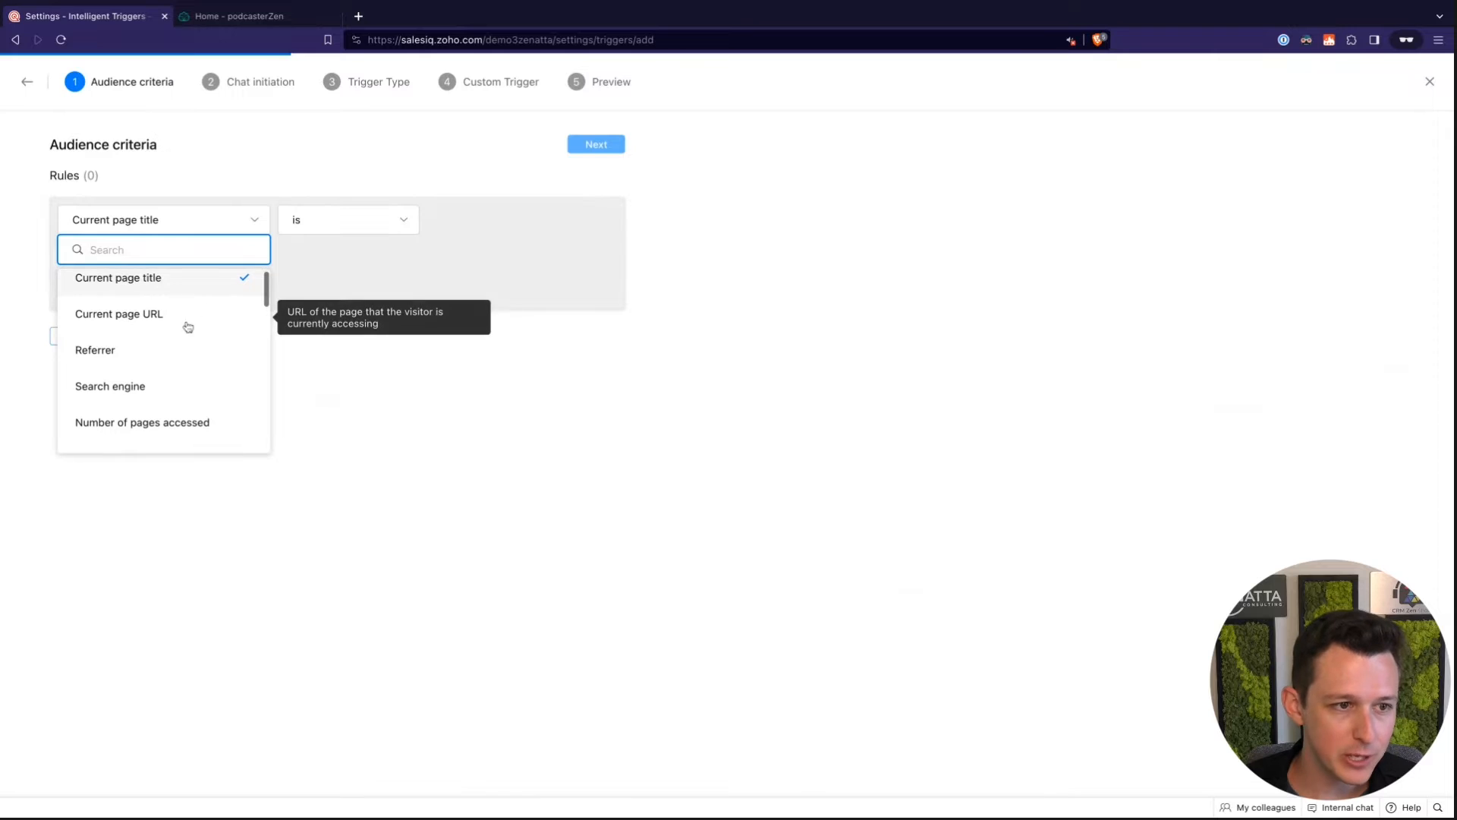
{"action": "scroll", "coordinate": [191, 318], "scroll_direction": "down", "scroll_amount": 3}
{"action": "left_click", "coordinate": [186, 332]}
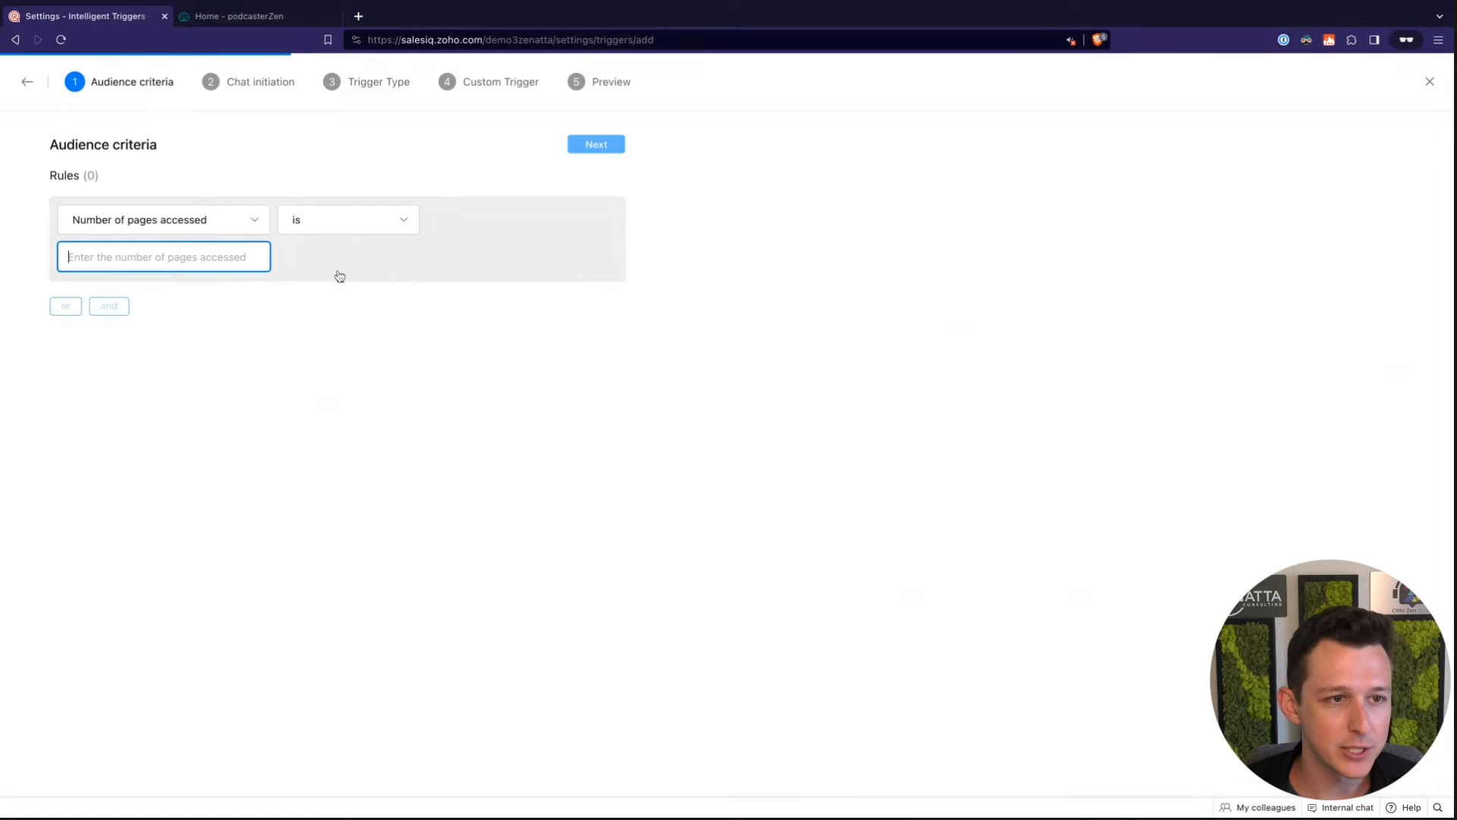
{"action": "left_click", "coordinate": [381, 220]}
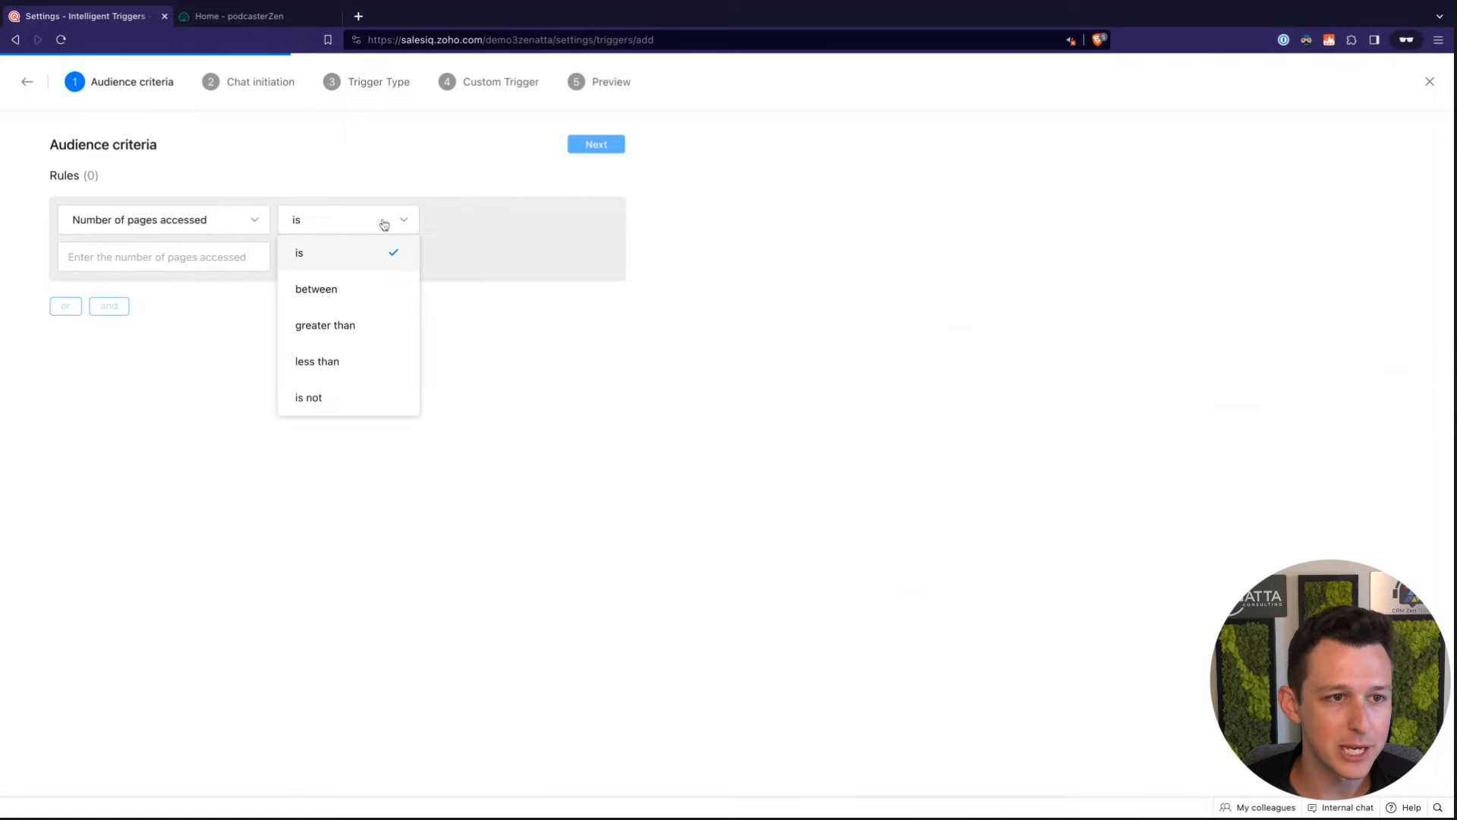
{"action": "left_click", "coordinate": [384, 341]}
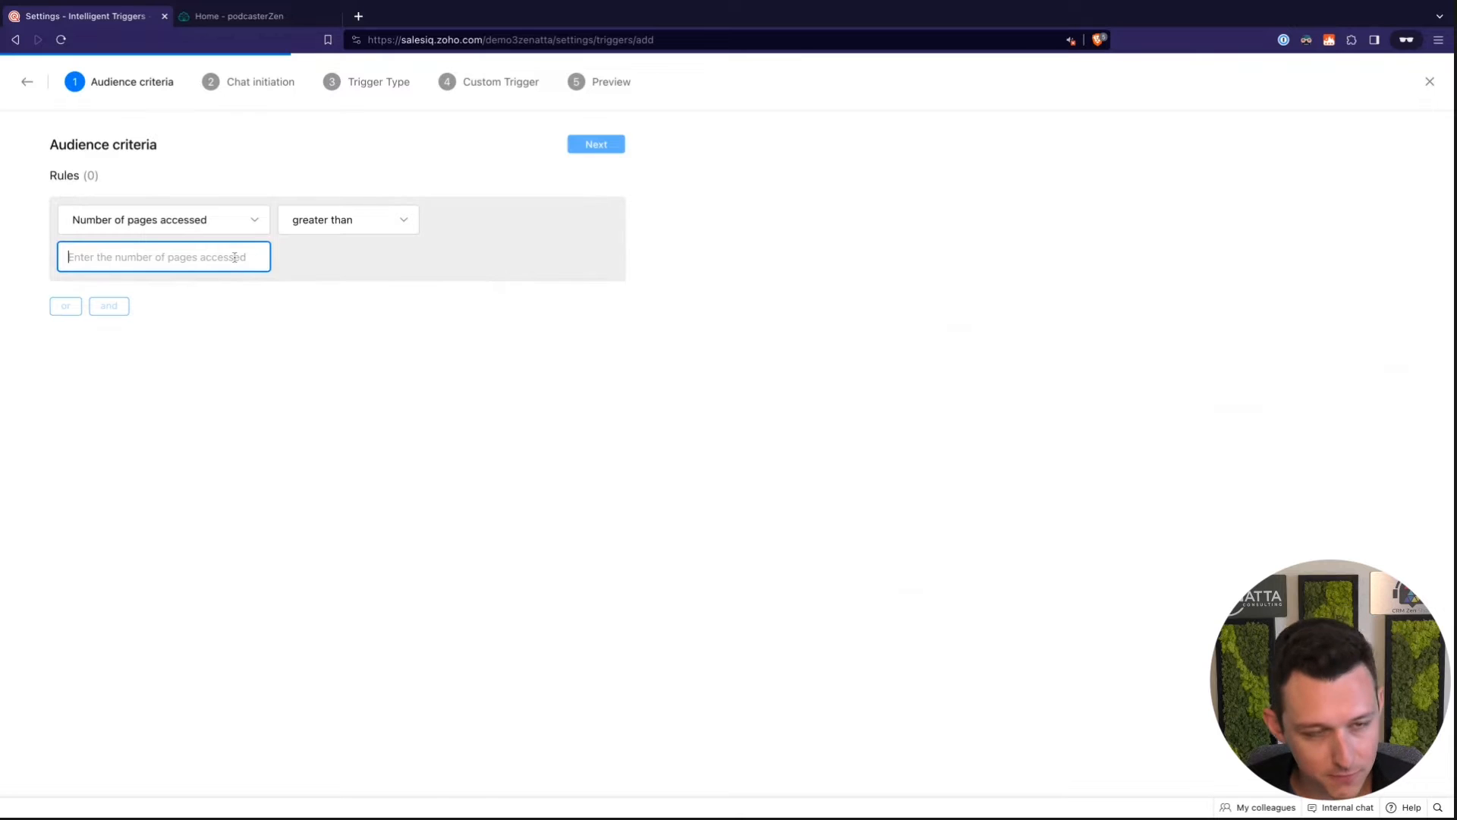
{"action": "type", "text": "4"}
{"action": "left_click", "coordinate": [393, 360]}
{"action": "left_click", "coordinate": [593, 146]}
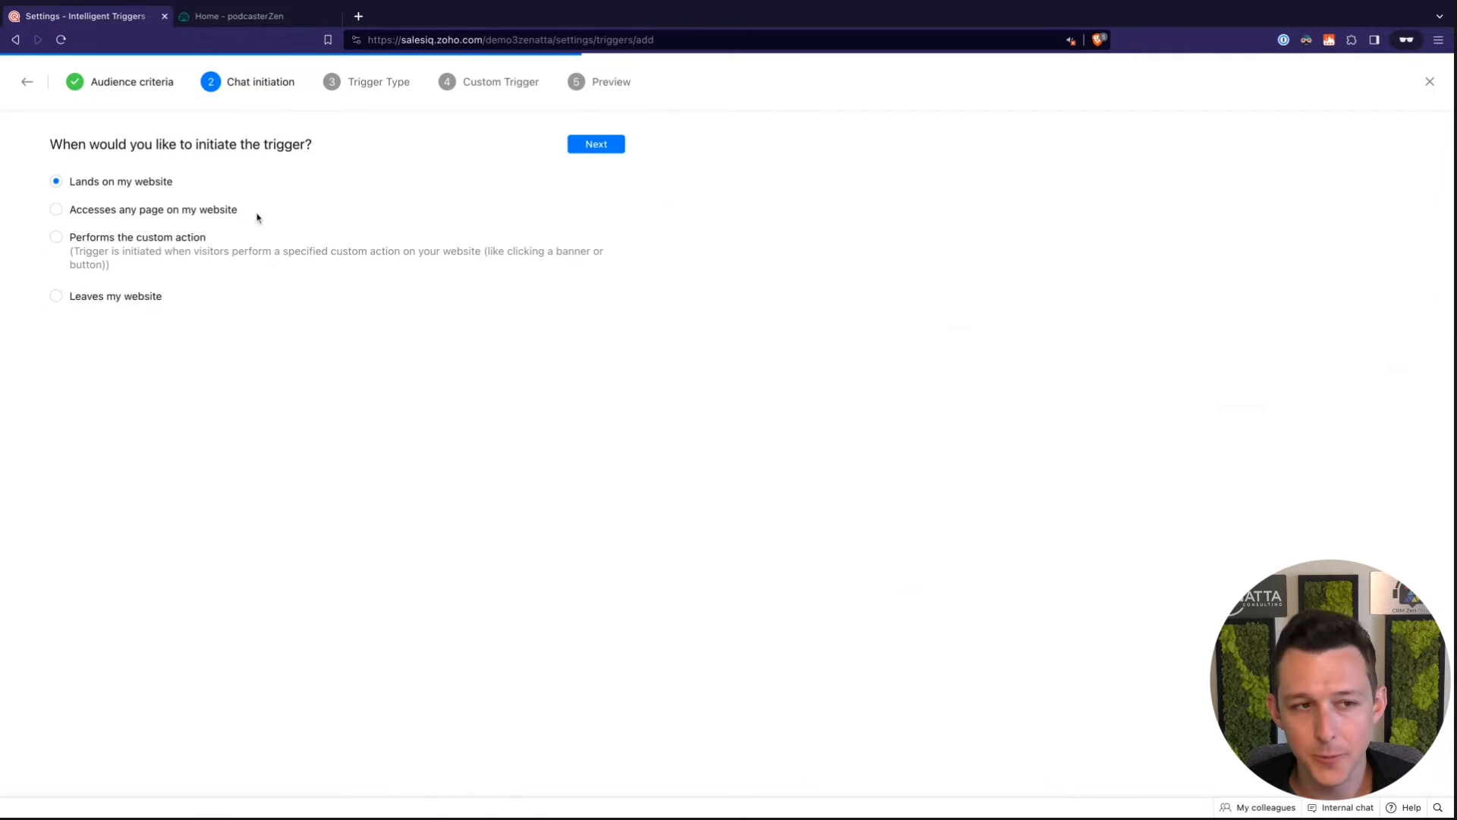
Choose to initiate the trigger when a visitor performs the custom action
{"action": "left_click_drag", "start_coordinate": [115, 144], "coordinate": [326, 194]}
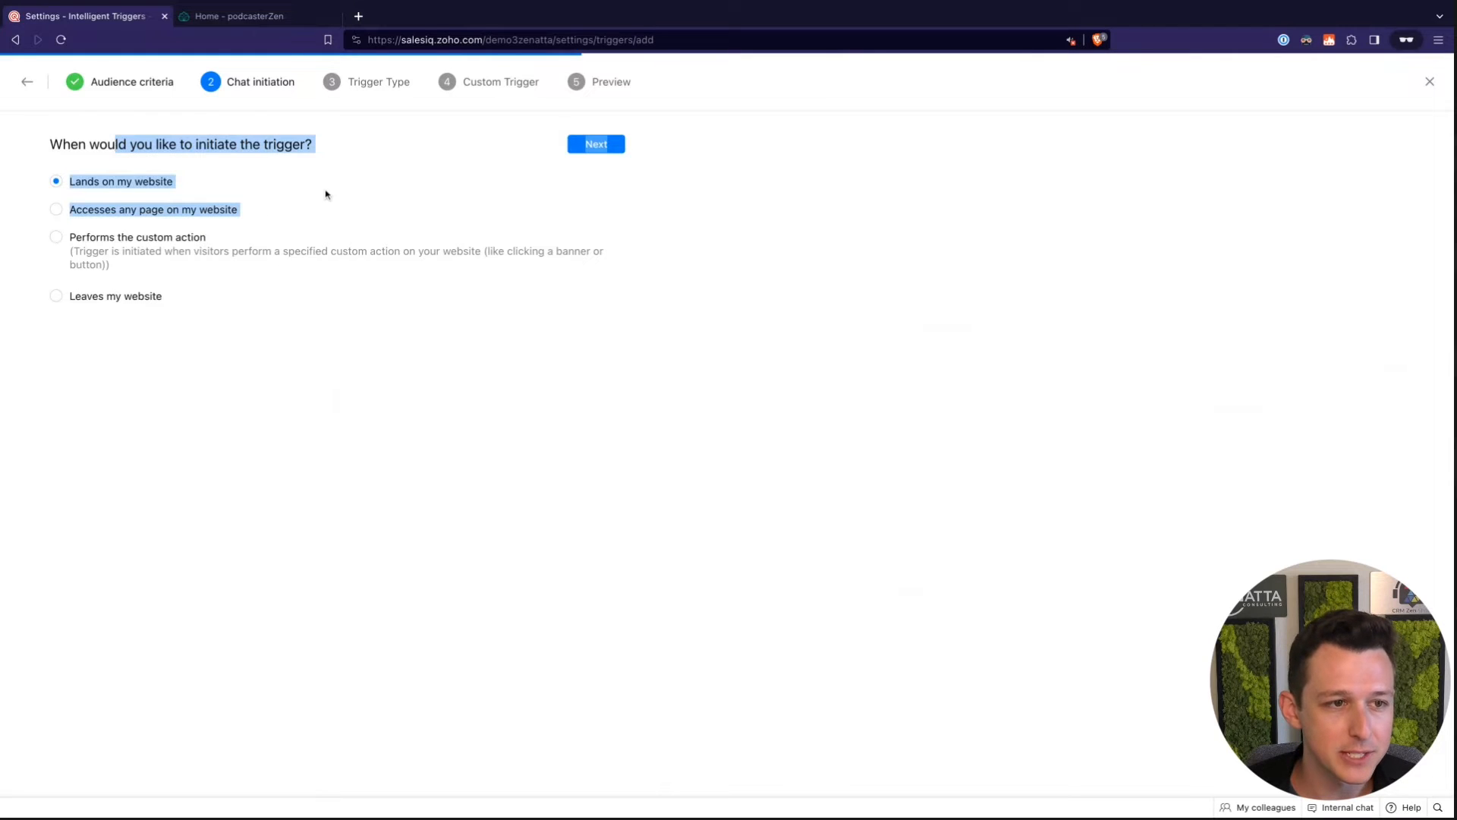
{"action": "left_click", "coordinate": [326, 194]}
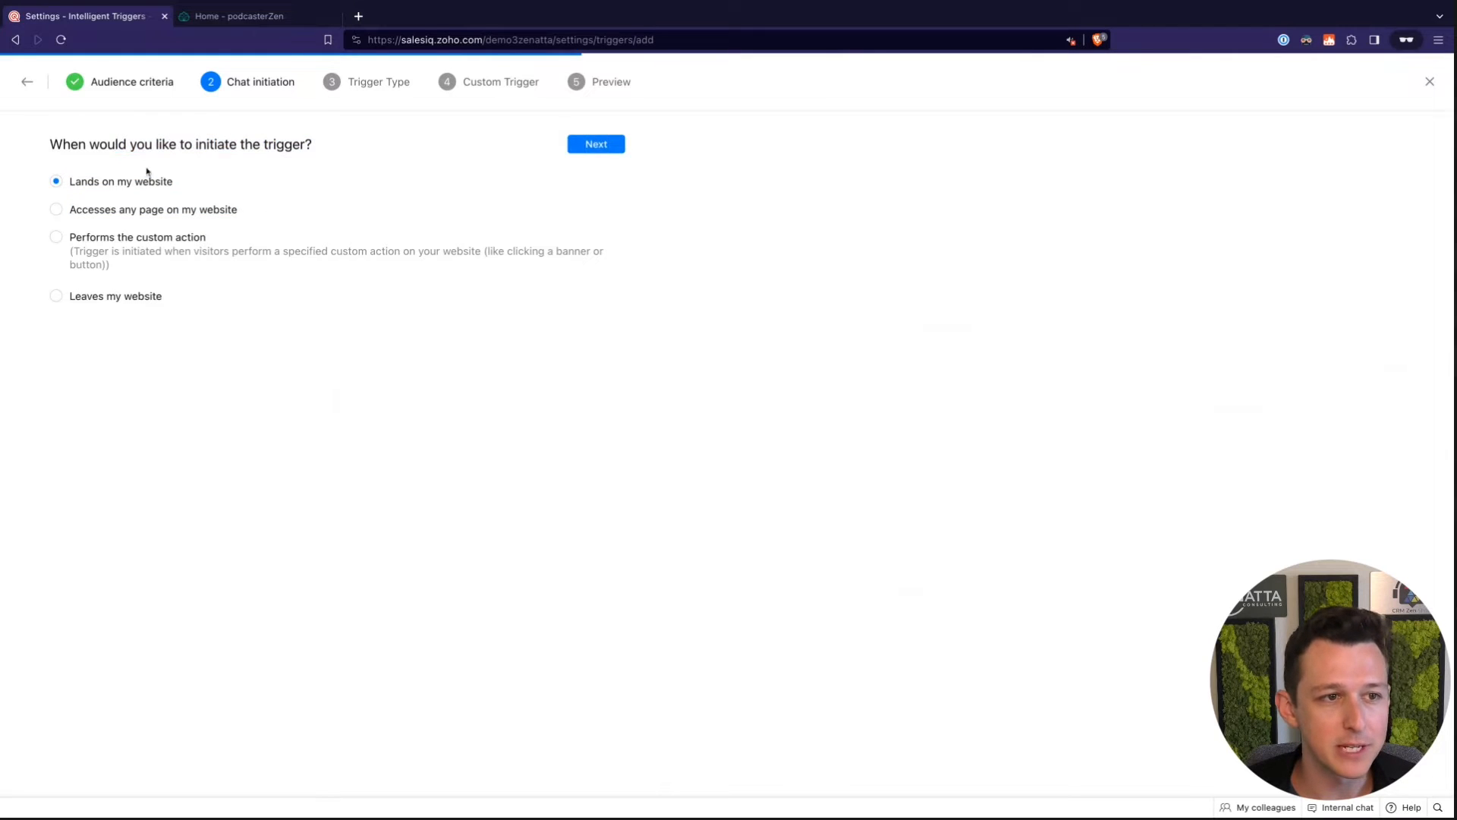
{"action": "left_click", "coordinate": [129, 249]}
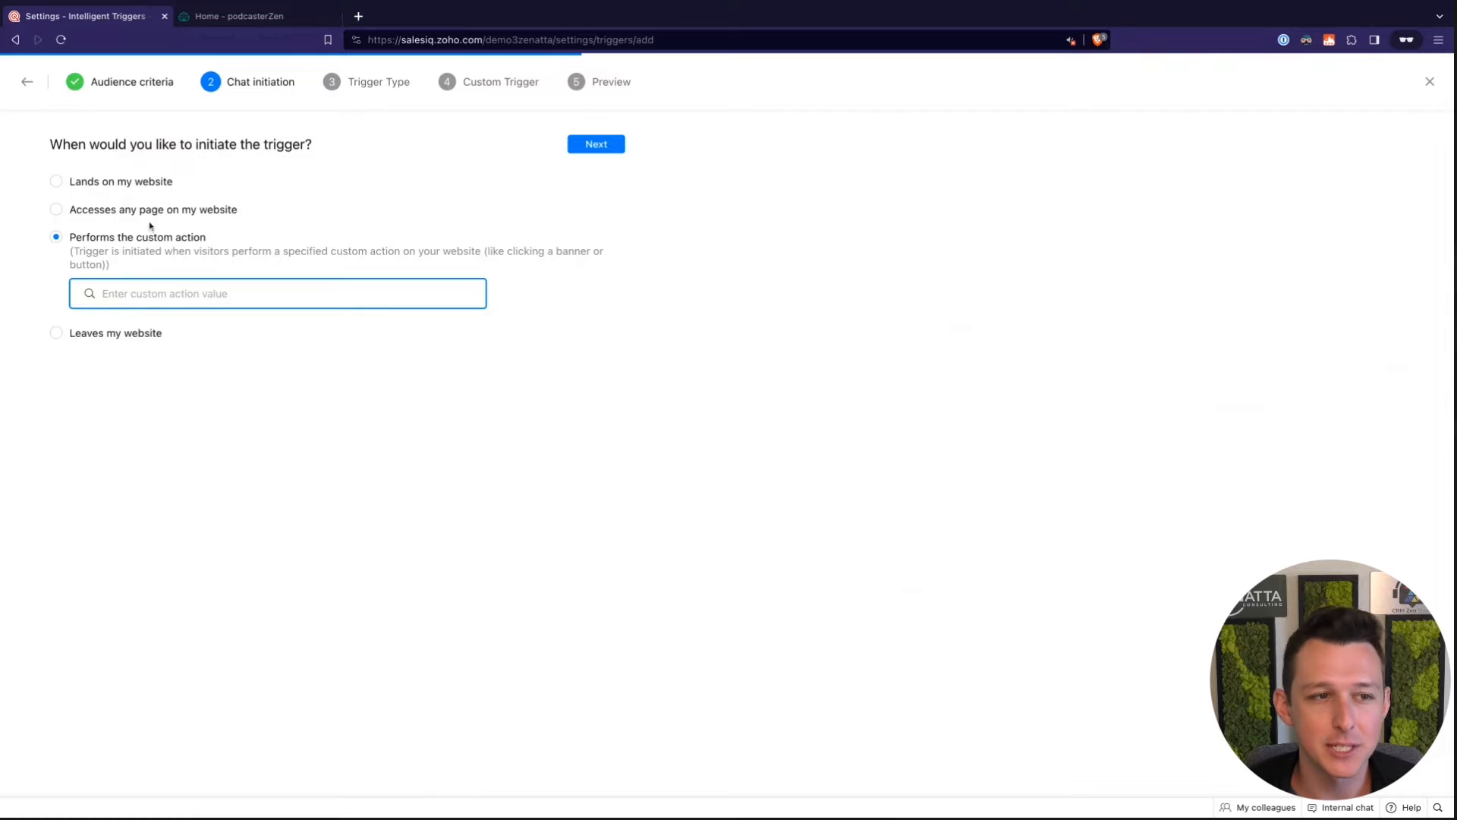
Set the trigger to initiate when a visitor lands on the website and choose Send chat invite as its type
{"action": "left_click", "coordinate": [142, 187]}
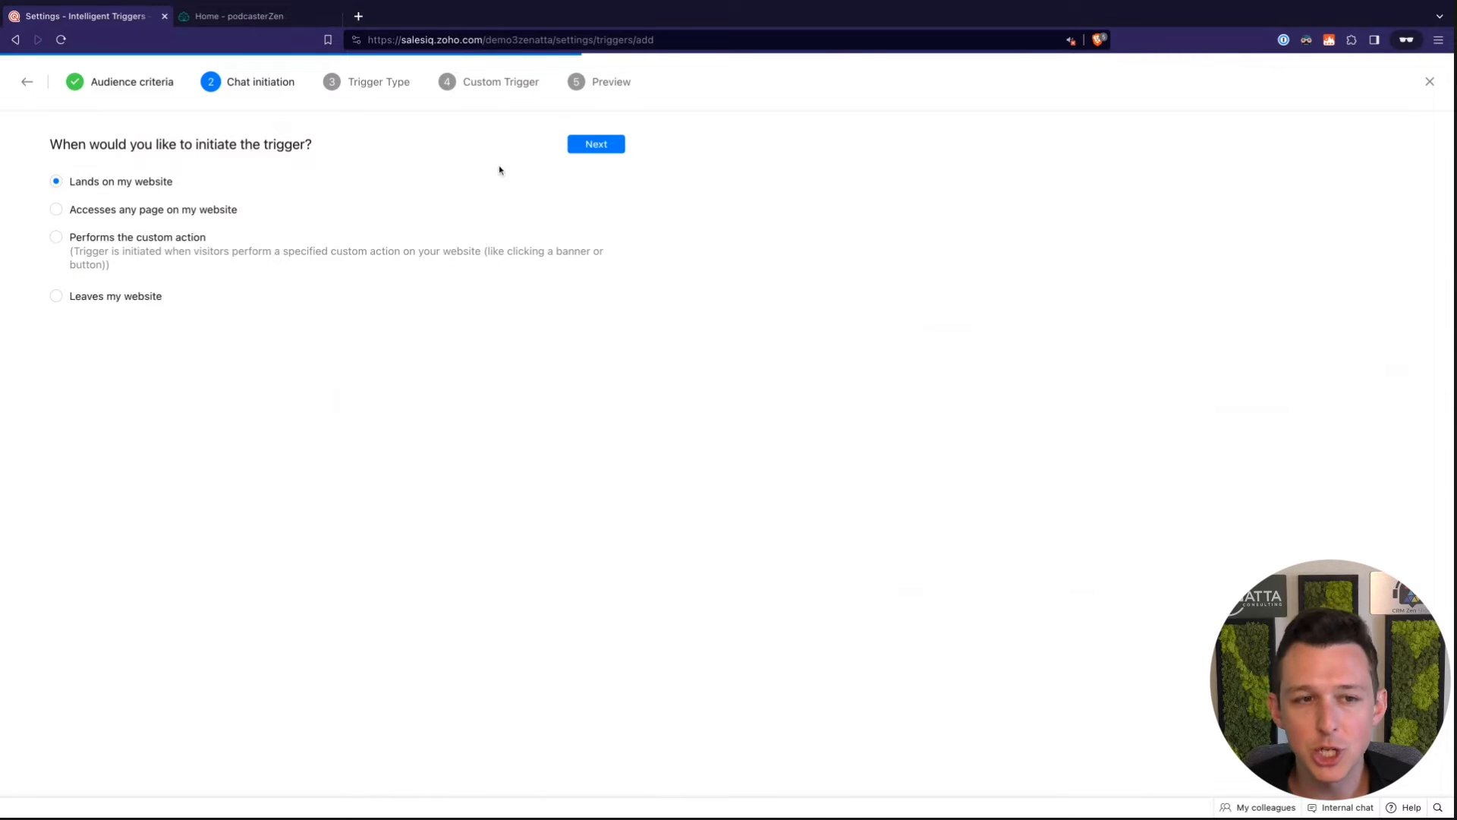
{"action": "left_click", "coordinate": [597, 144]}
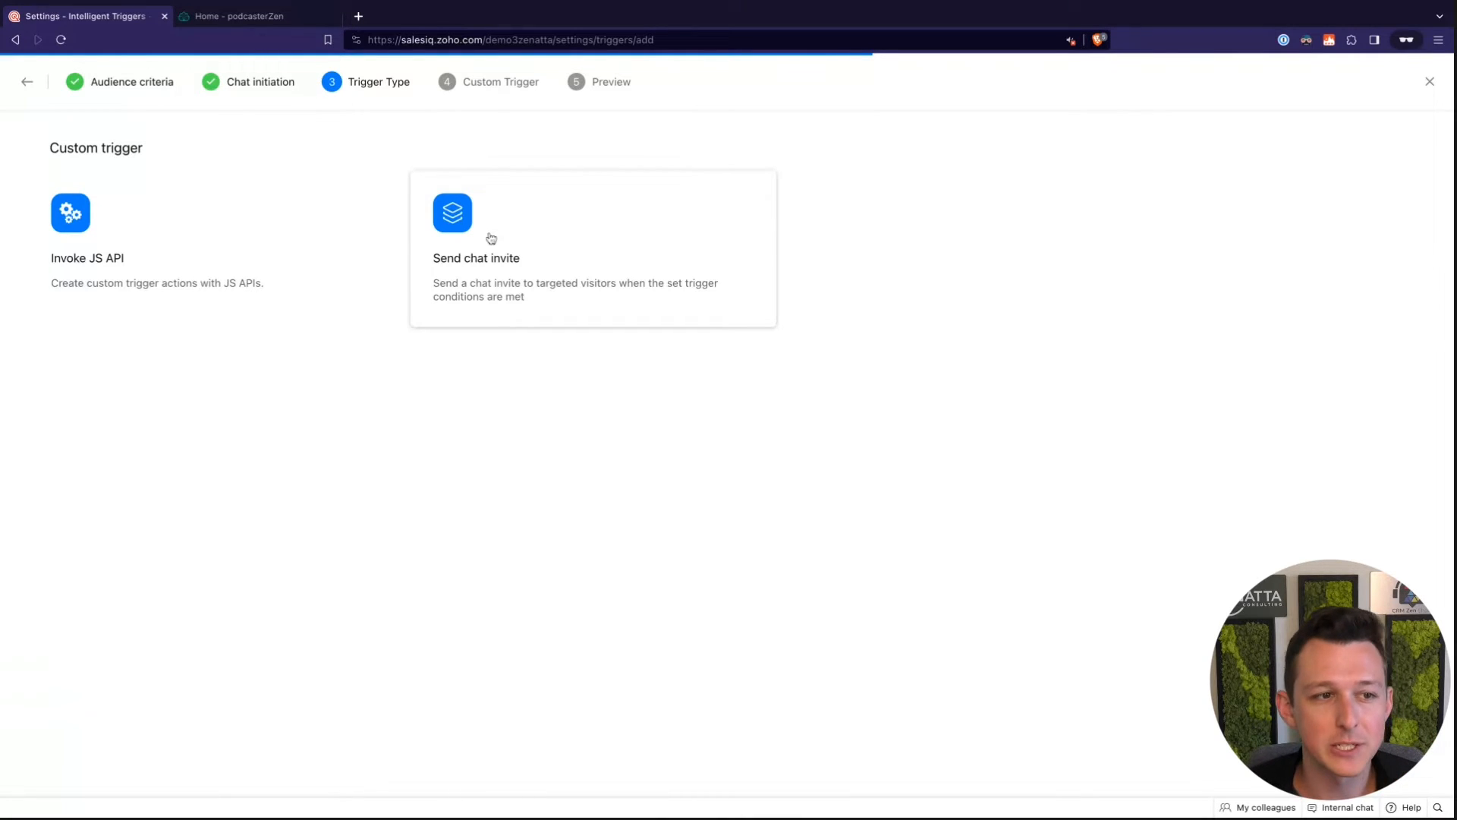
{"action": "left_click", "coordinate": [485, 262]}
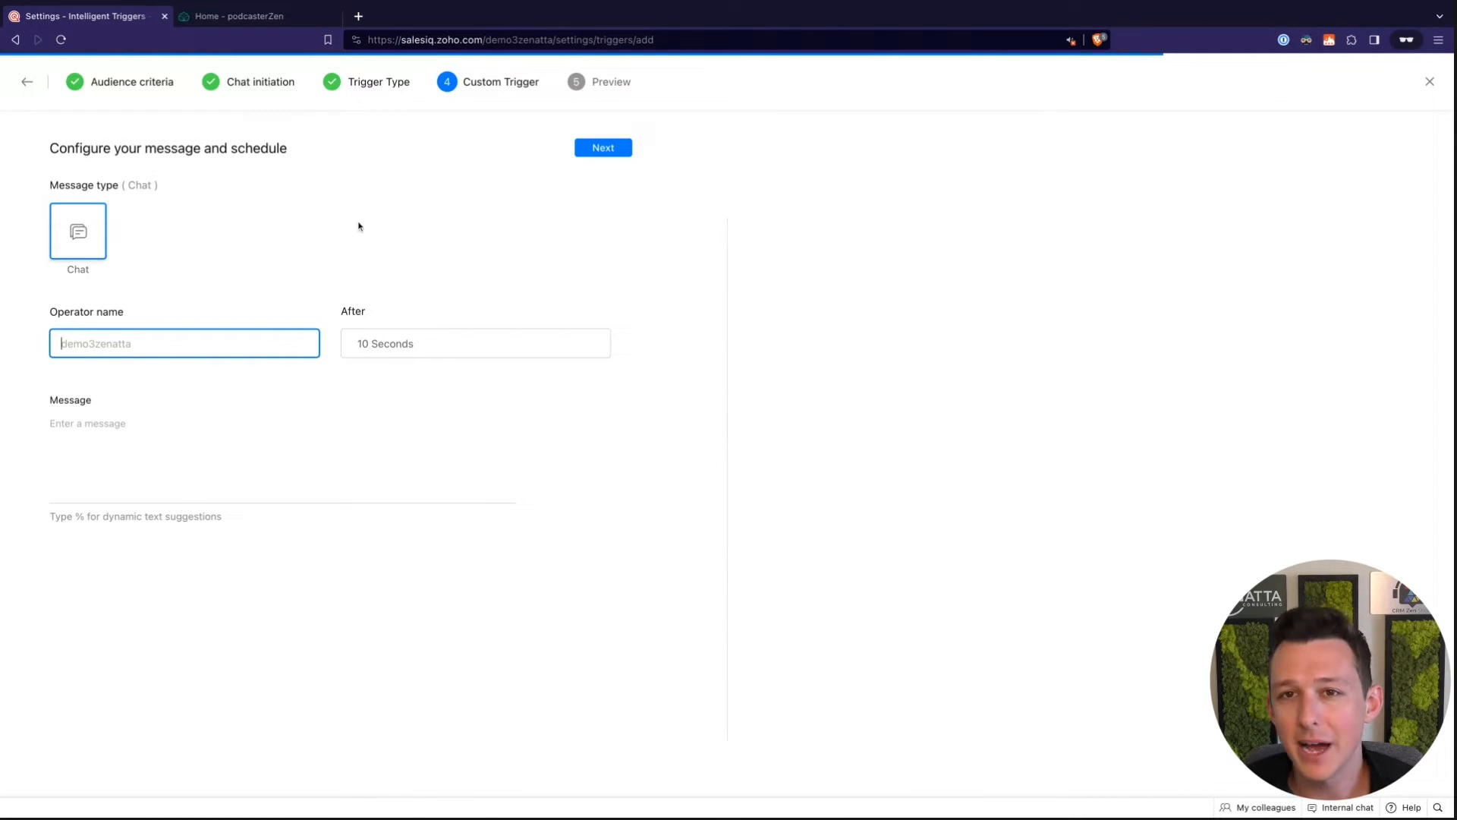
Enter "Anything I can help you with?" as the chat invite message, and exit the trigger setup and settings without saving
{"action": "left_click", "coordinate": [255, 495]}
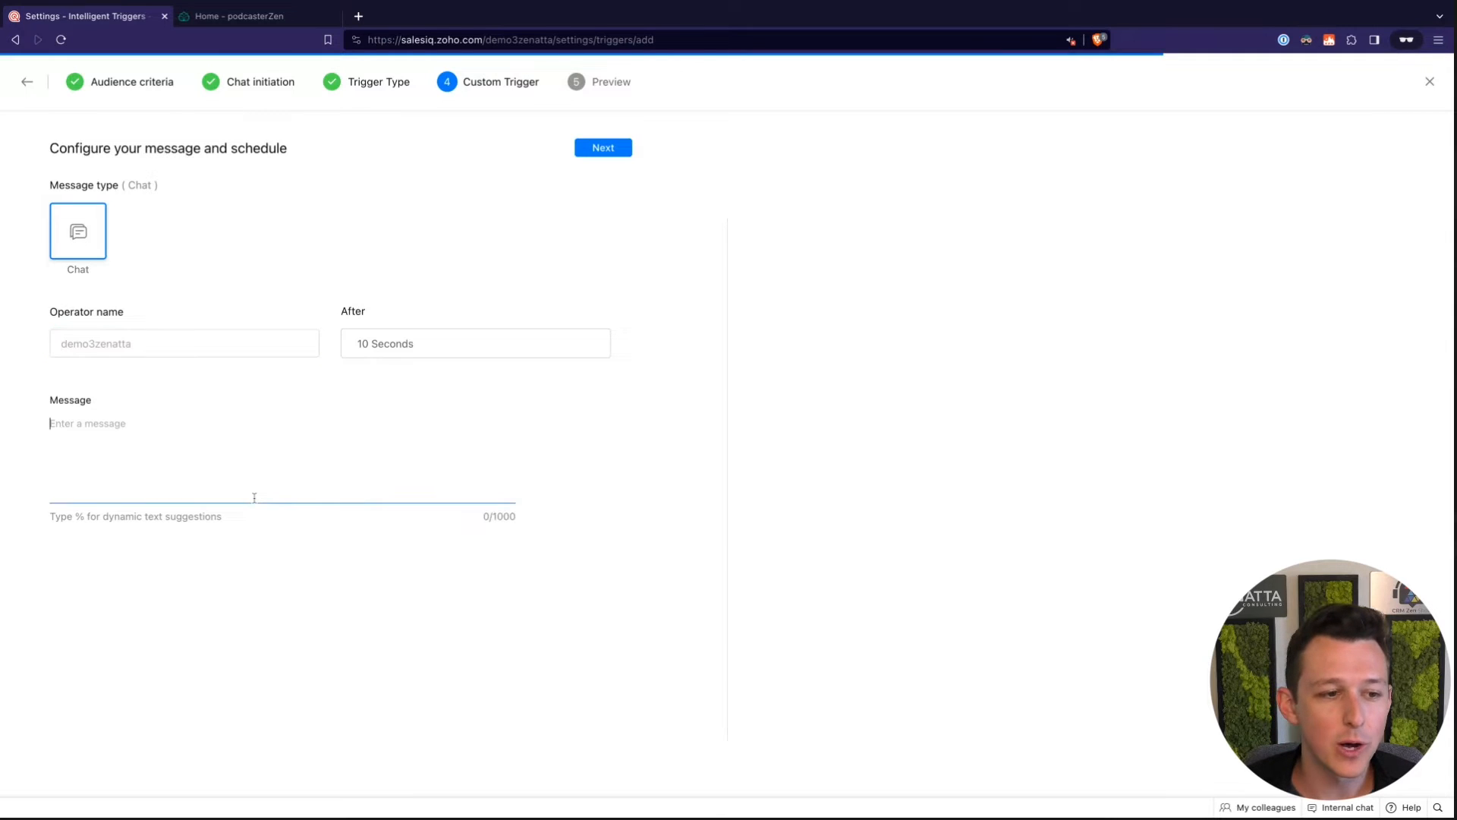
{"action": "type", "text": "A"}
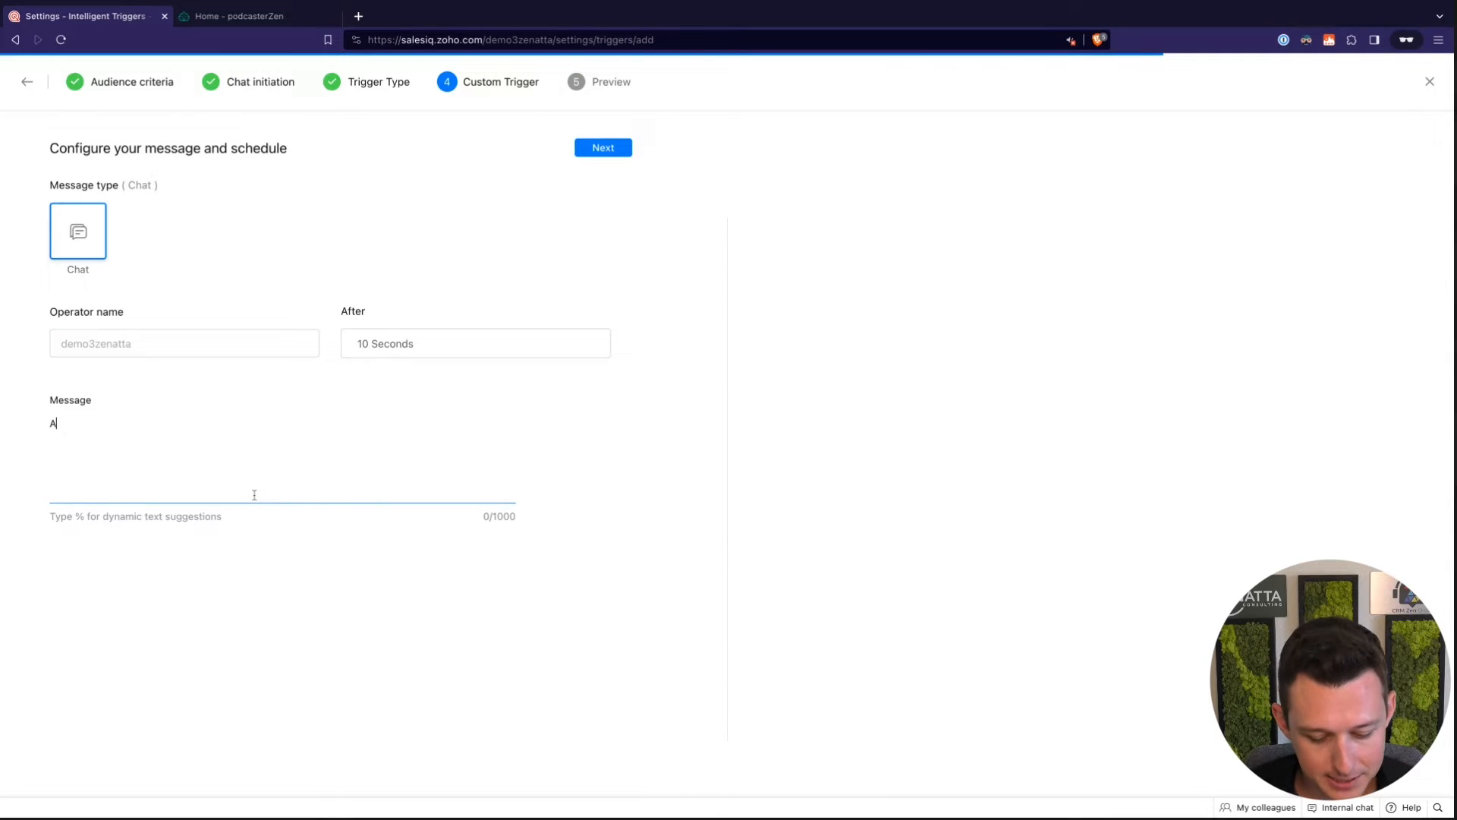
{"action": "type", "text": "nything I can help oyu with"}
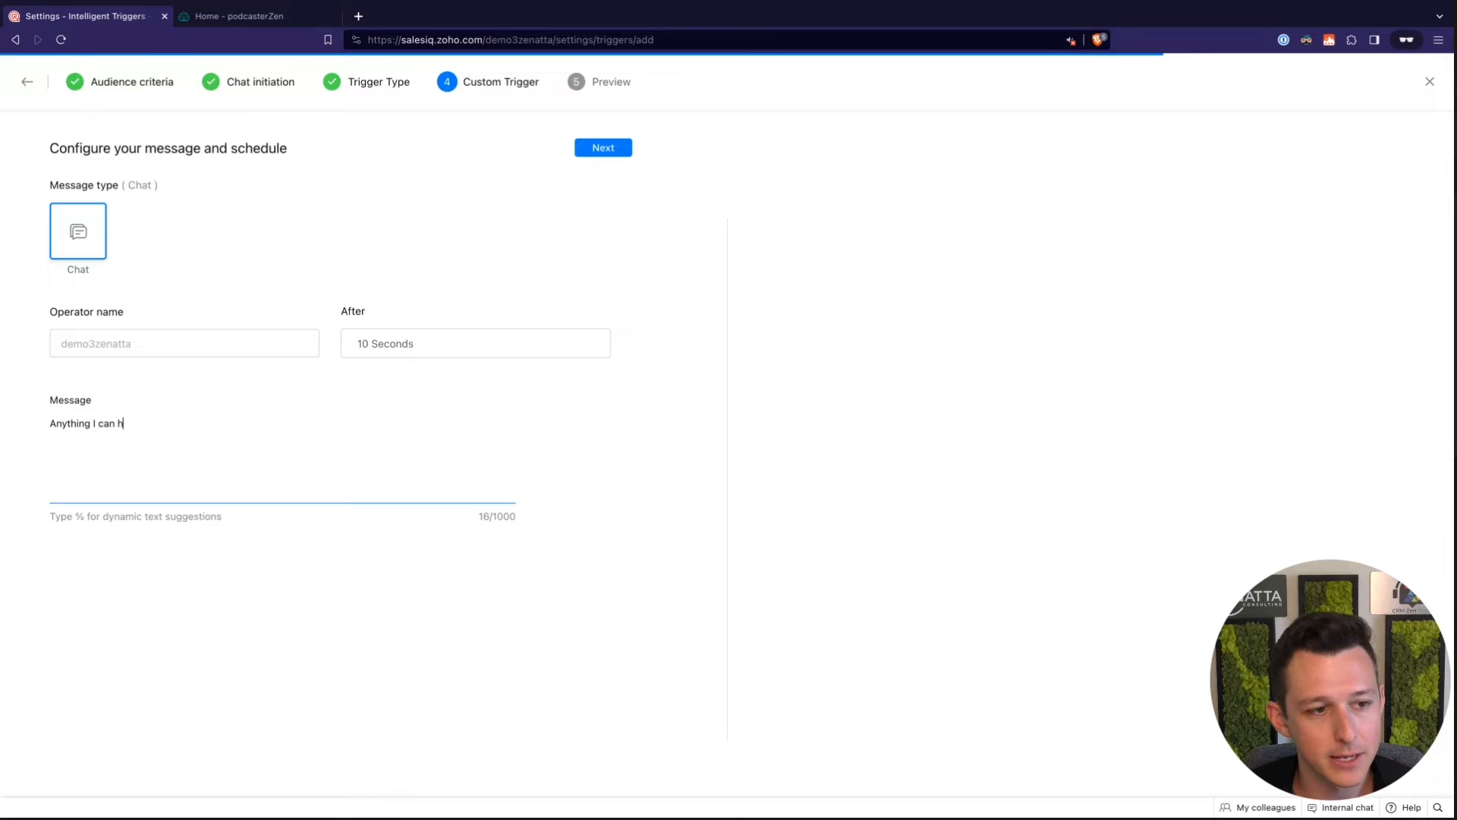
{"action": "key", "text": "BackSpace"}
{"action": "key", "text": "BackSpace"}
{"action": "key", "text": "BackSpace"}
{"action": "key", "text": "BackSpace"}
{"action": "key", "text": "BackSpace"}
{"action": "key", "text": "BackSpace"}
{"action": "key", "text": "BackSpace"}
{"action": "key", "text": "BackSpace"}
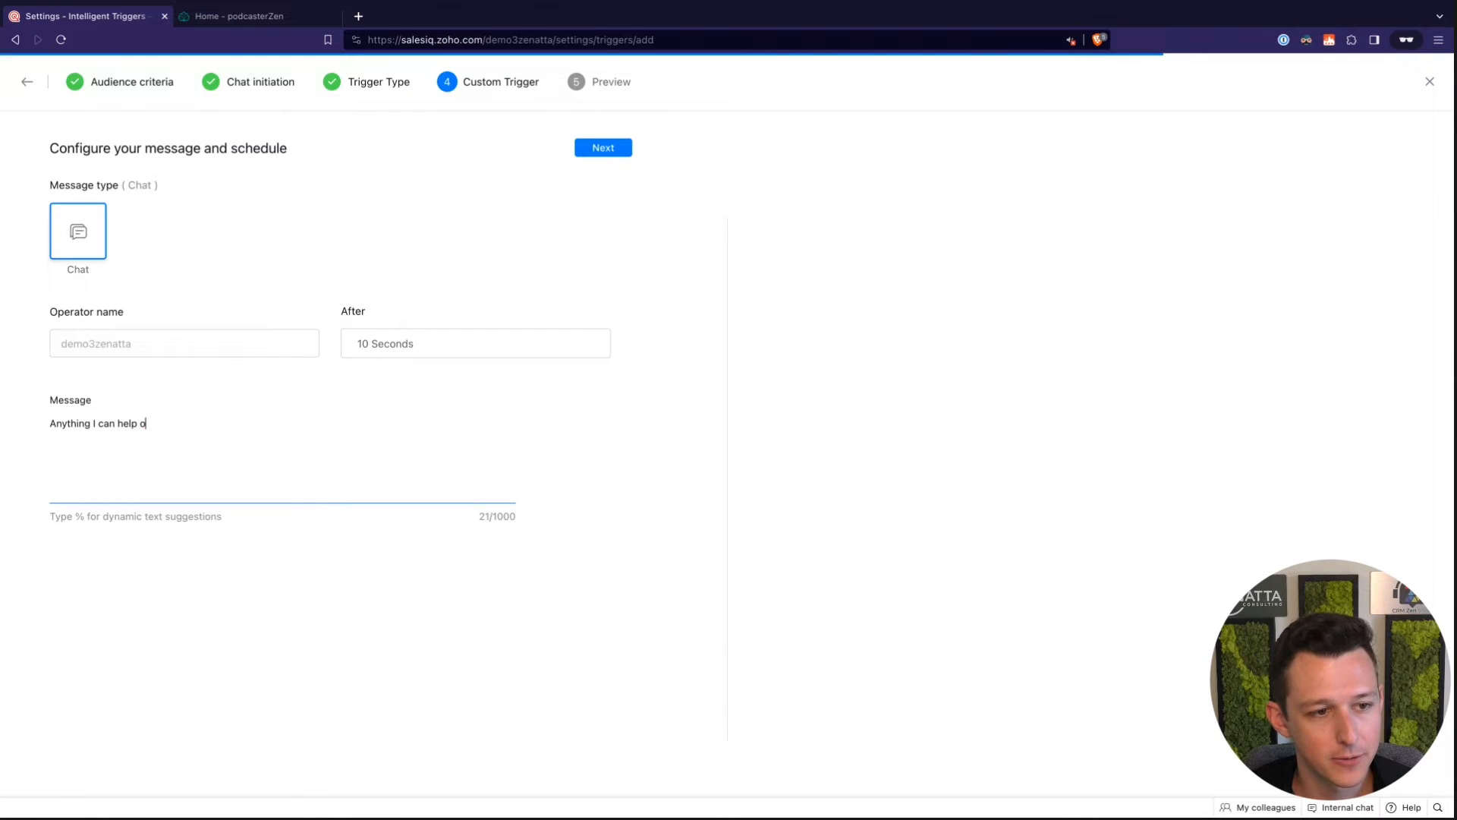
{"action": "type", "text": "you with?"}
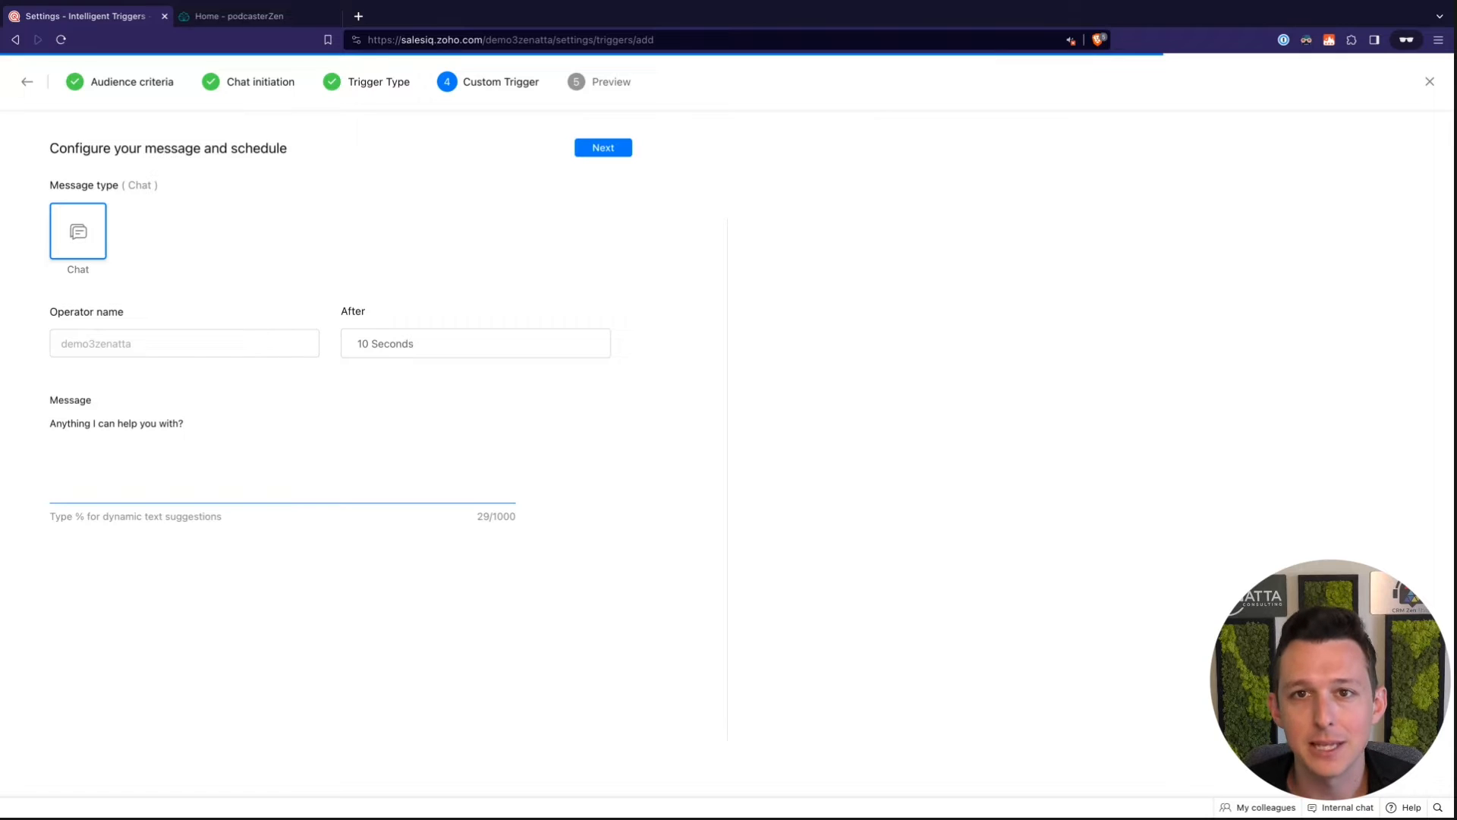
{"action": "left_click", "coordinate": [1430, 81]}
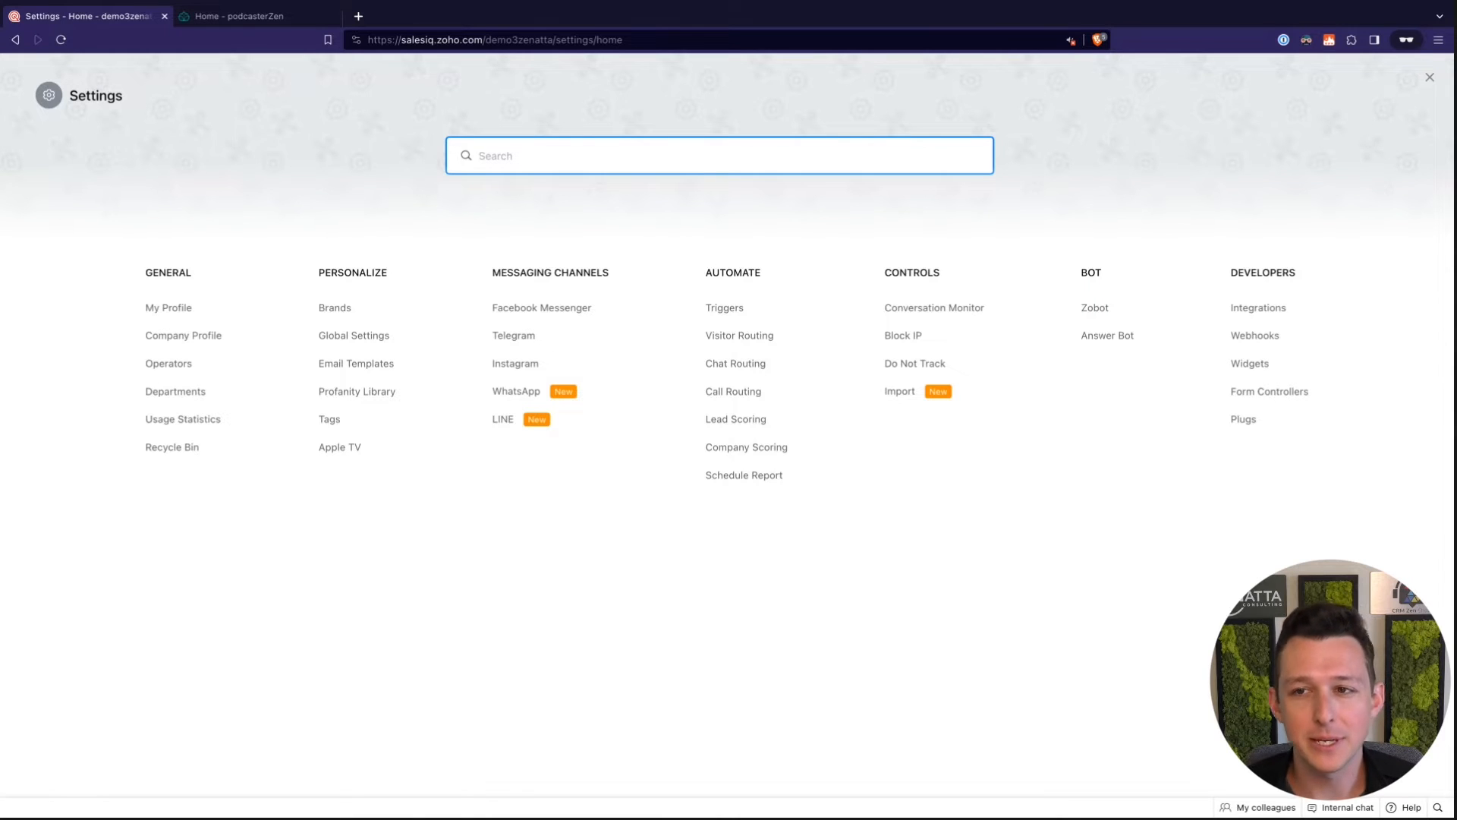
{"action": "left_click", "coordinate": [1429, 77]}
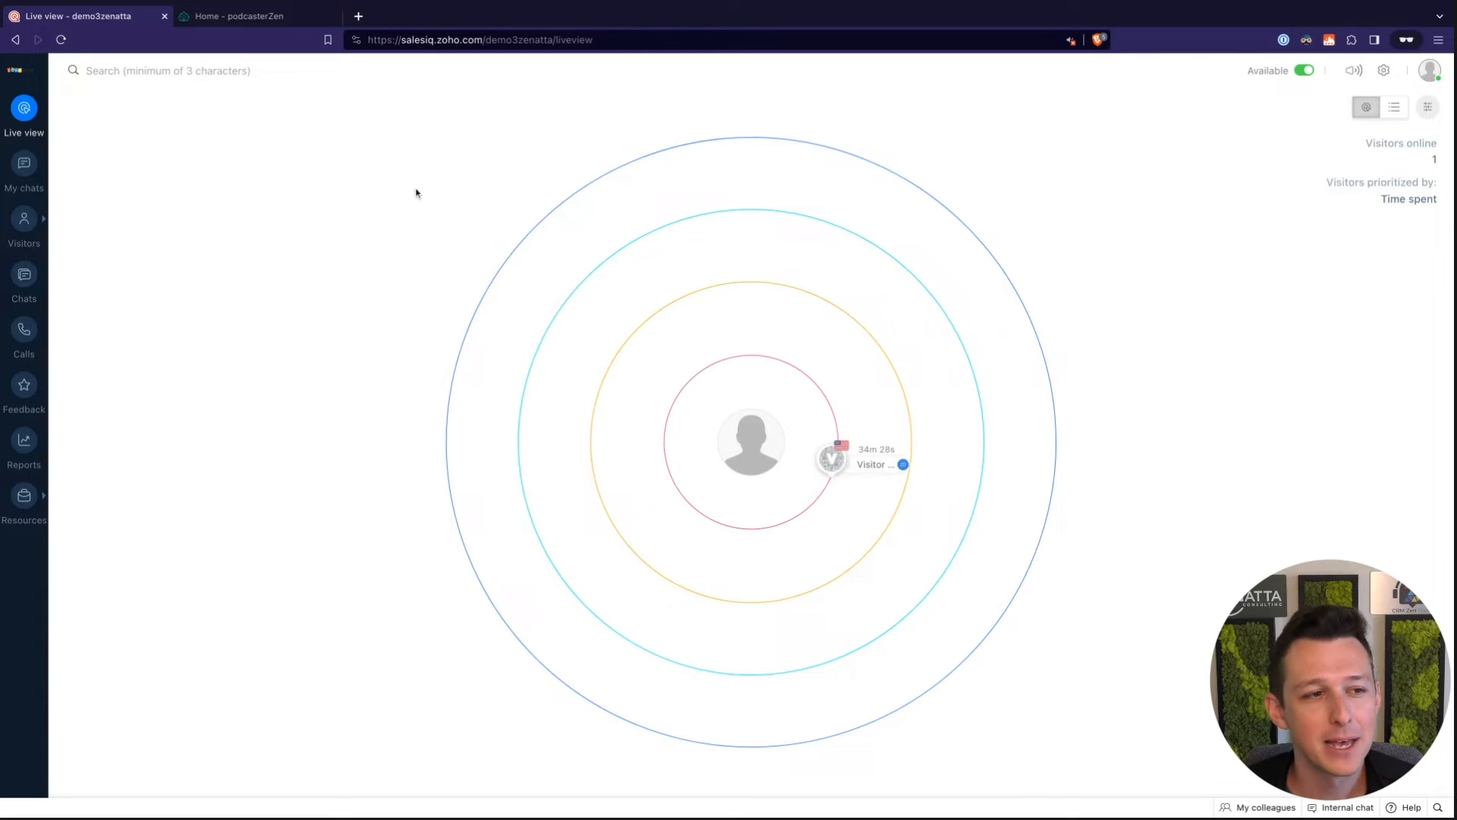
Open the Visitor Routing settings and start adding a new routing rule
{"action": "left_click", "coordinate": [1384, 72]}
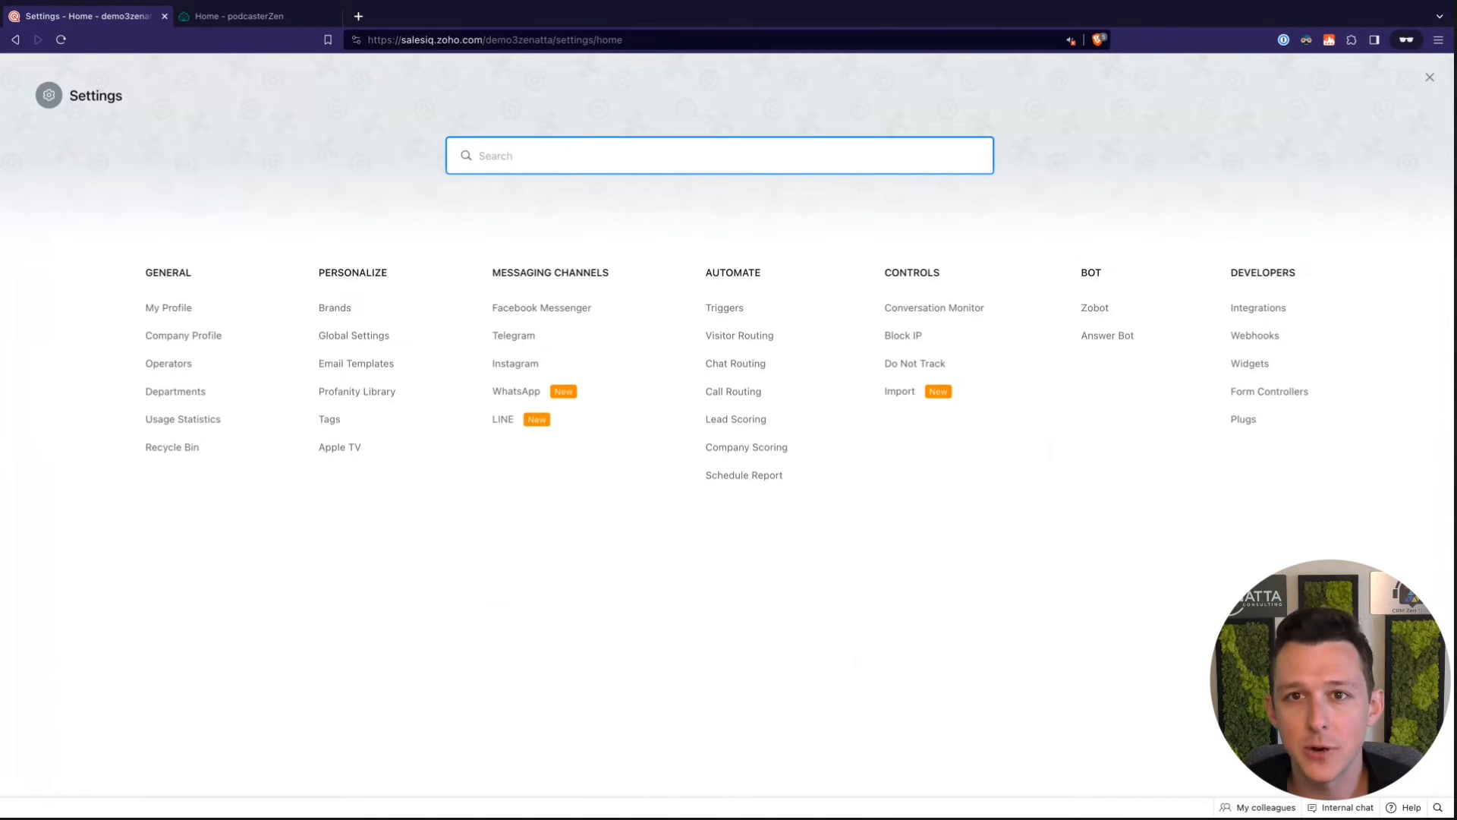
{"action": "left_click", "coordinate": [759, 339]}
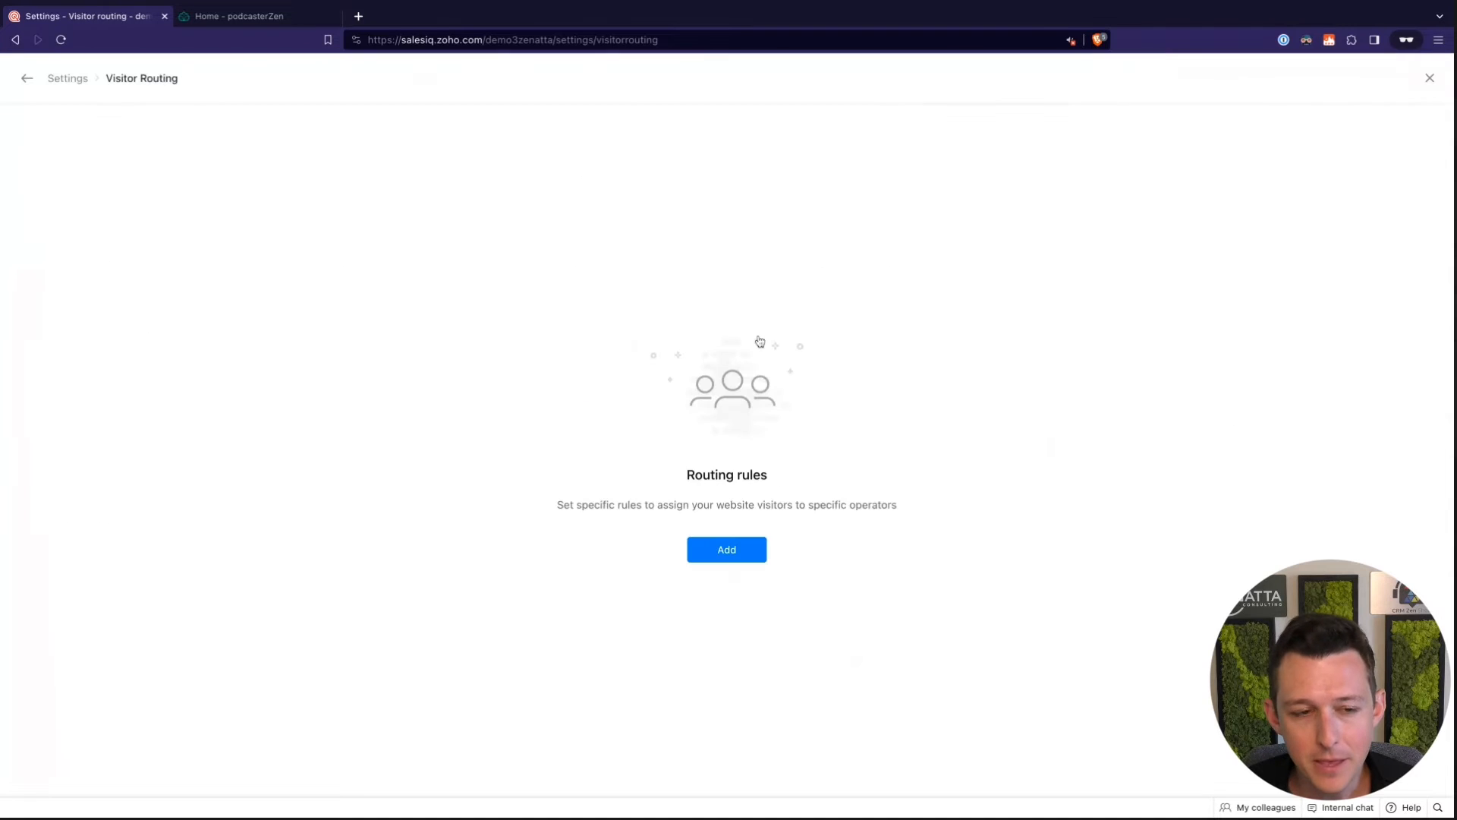
{"action": "left_click", "coordinate": [728, 555]}
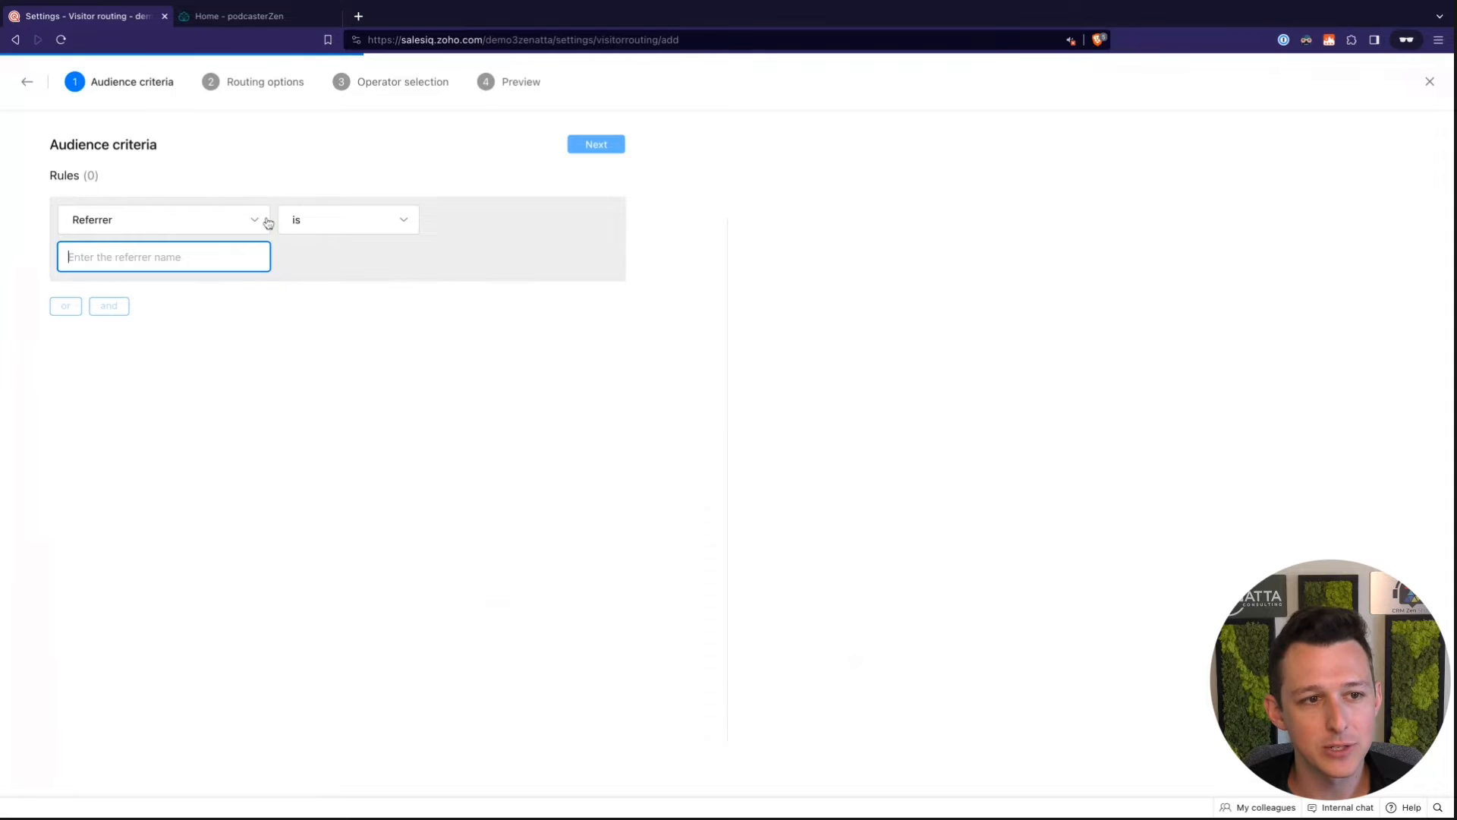
Define the routing rule's audience criterion as Landing page URL is zenatta.com/finance
{"action": "left_click", "coordinate": [267, 221]}
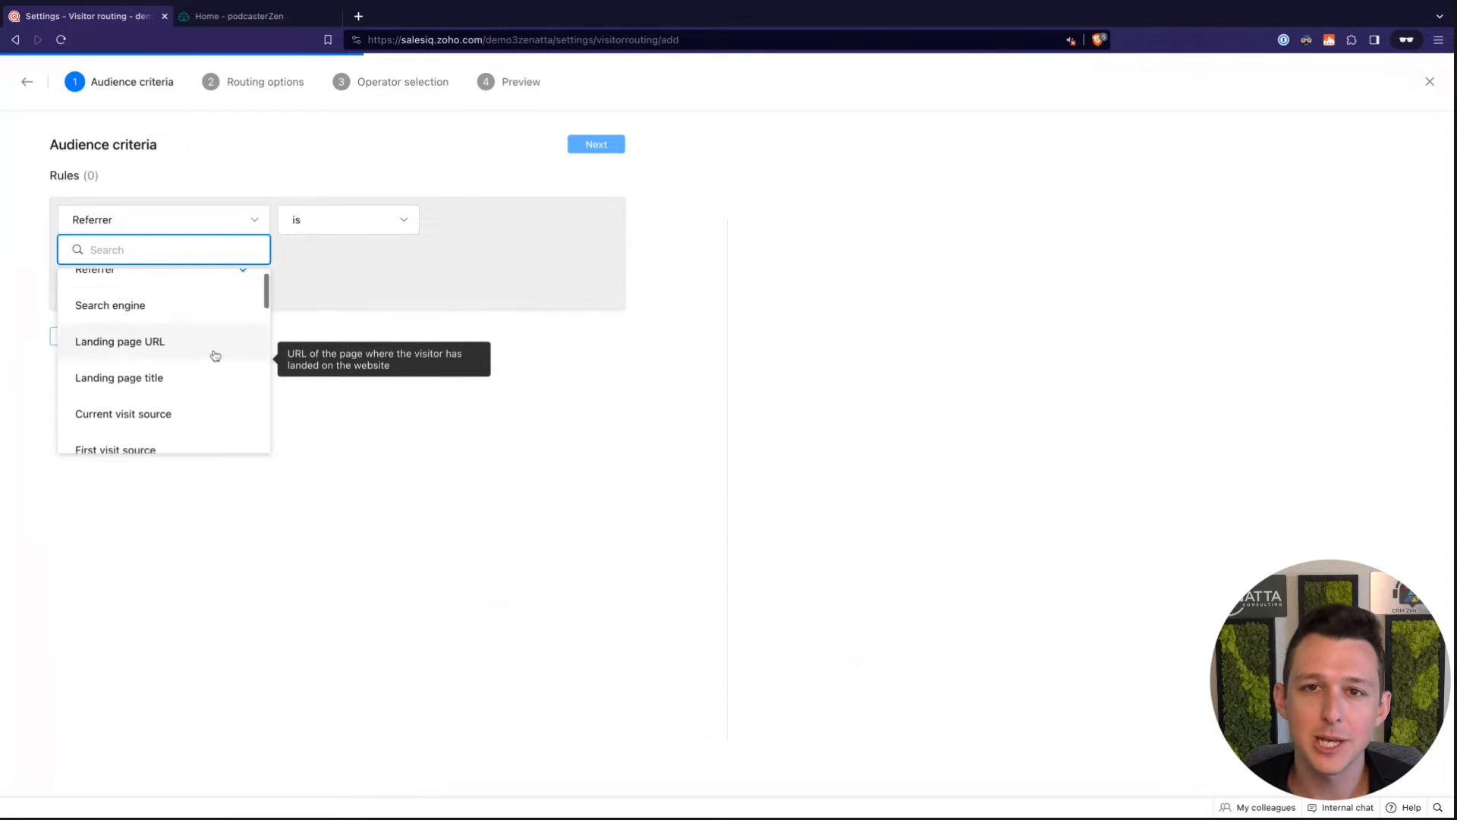
{"action": "scroll", "coordinate": [216, 356], "scroll_direction": "down", "scroll_amount": 1}
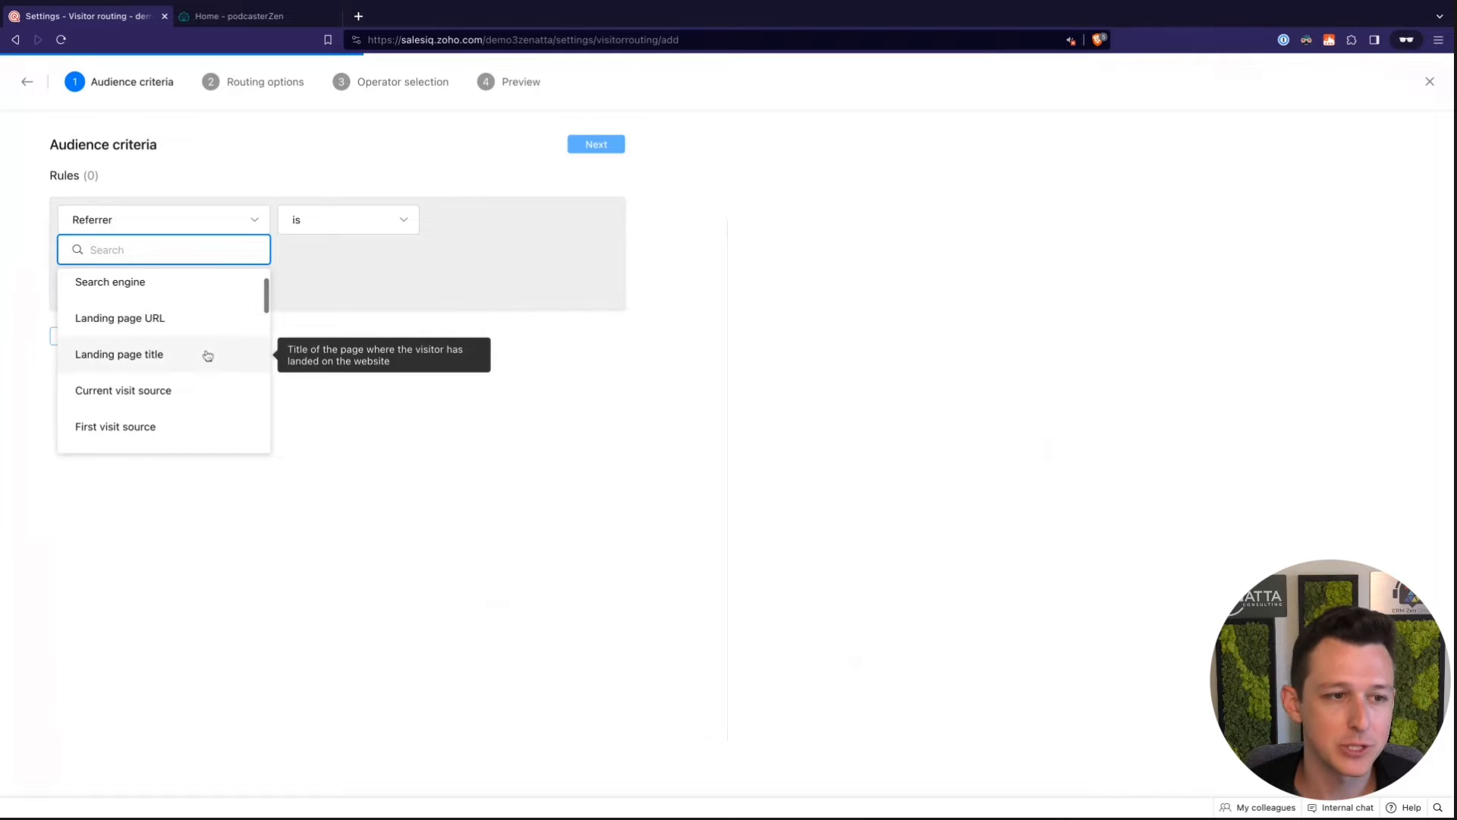
{"action": "scroll", "coordinate": [206, 353], "scroll_direction": "down", "scroll_amount": 3}
{"action": "scroll", "coordinate": [207, 356], "scroll_direction": "up", "scroll_amount": 4}
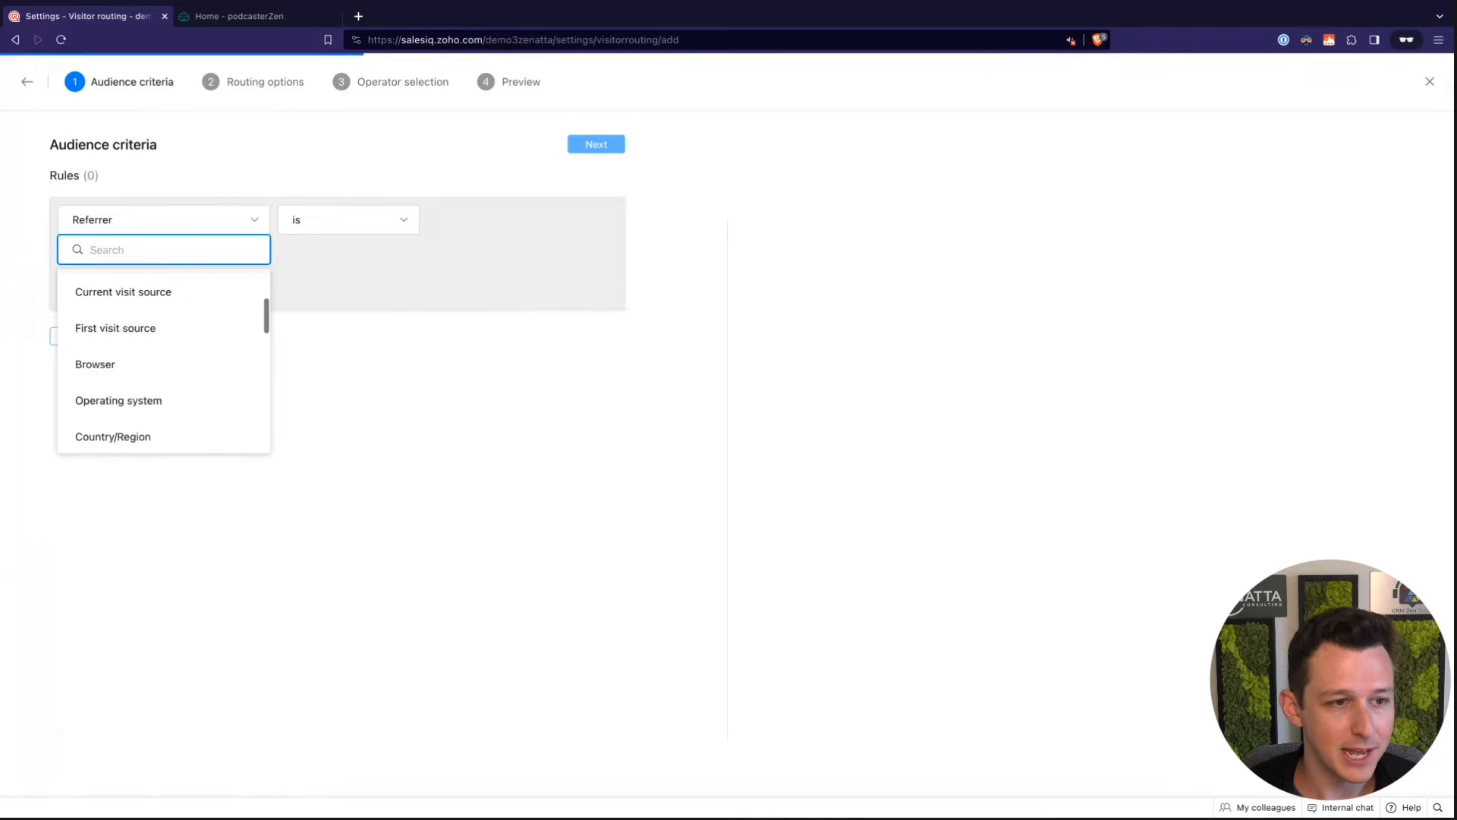
{"action": "scroll", "coordinate": [185, 339], "scroll_direction": "down", "scroll_amount": 10}
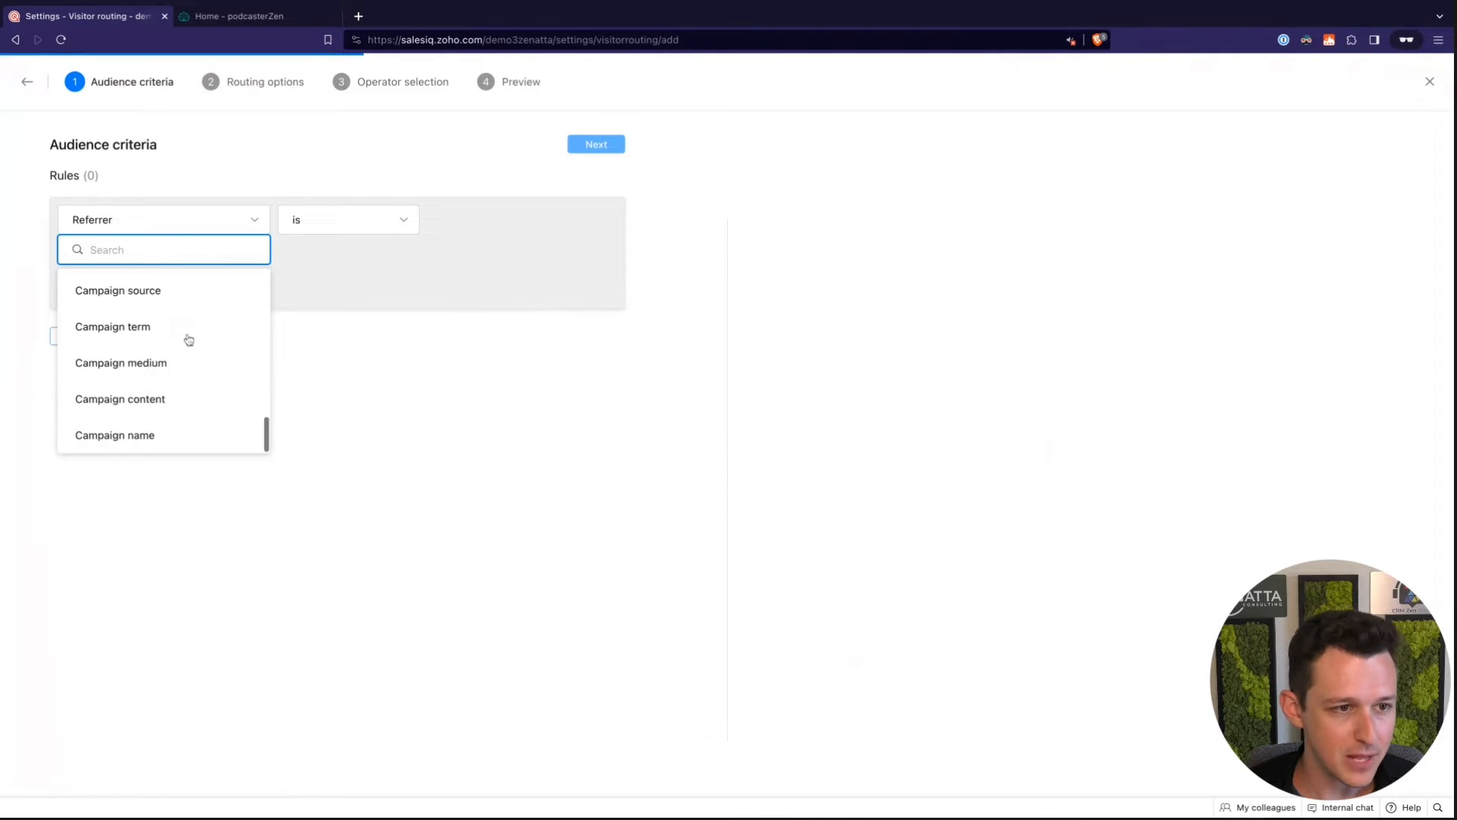
{"action": "scroll", "coordinate": [189, 339], "scroll_direction": "up", "scroll_amount": 10}
{"action": "left_click", "coordinate": [180, 364]}
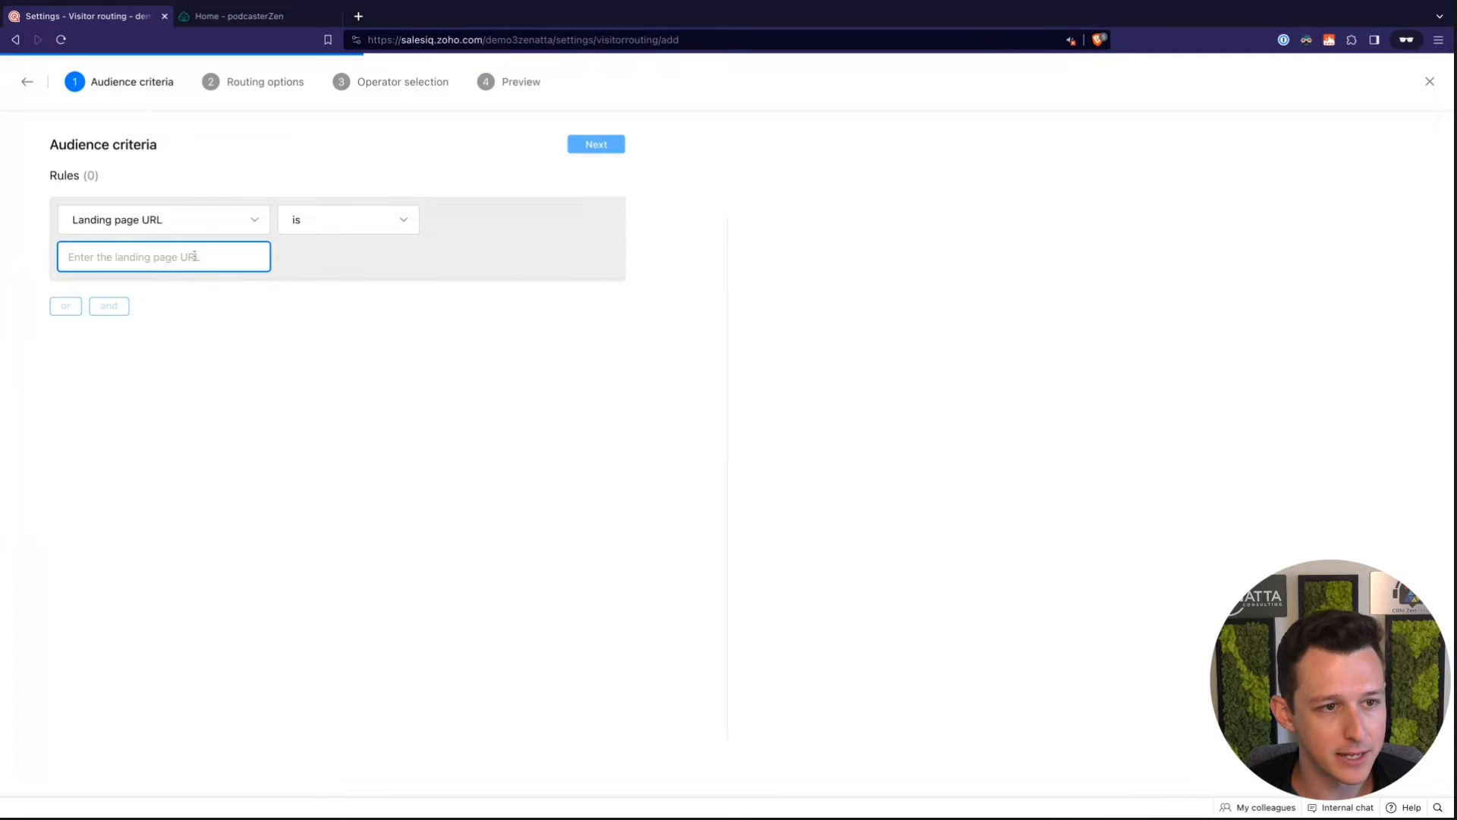
{"action": "type", "text": "zenatta.com/"}
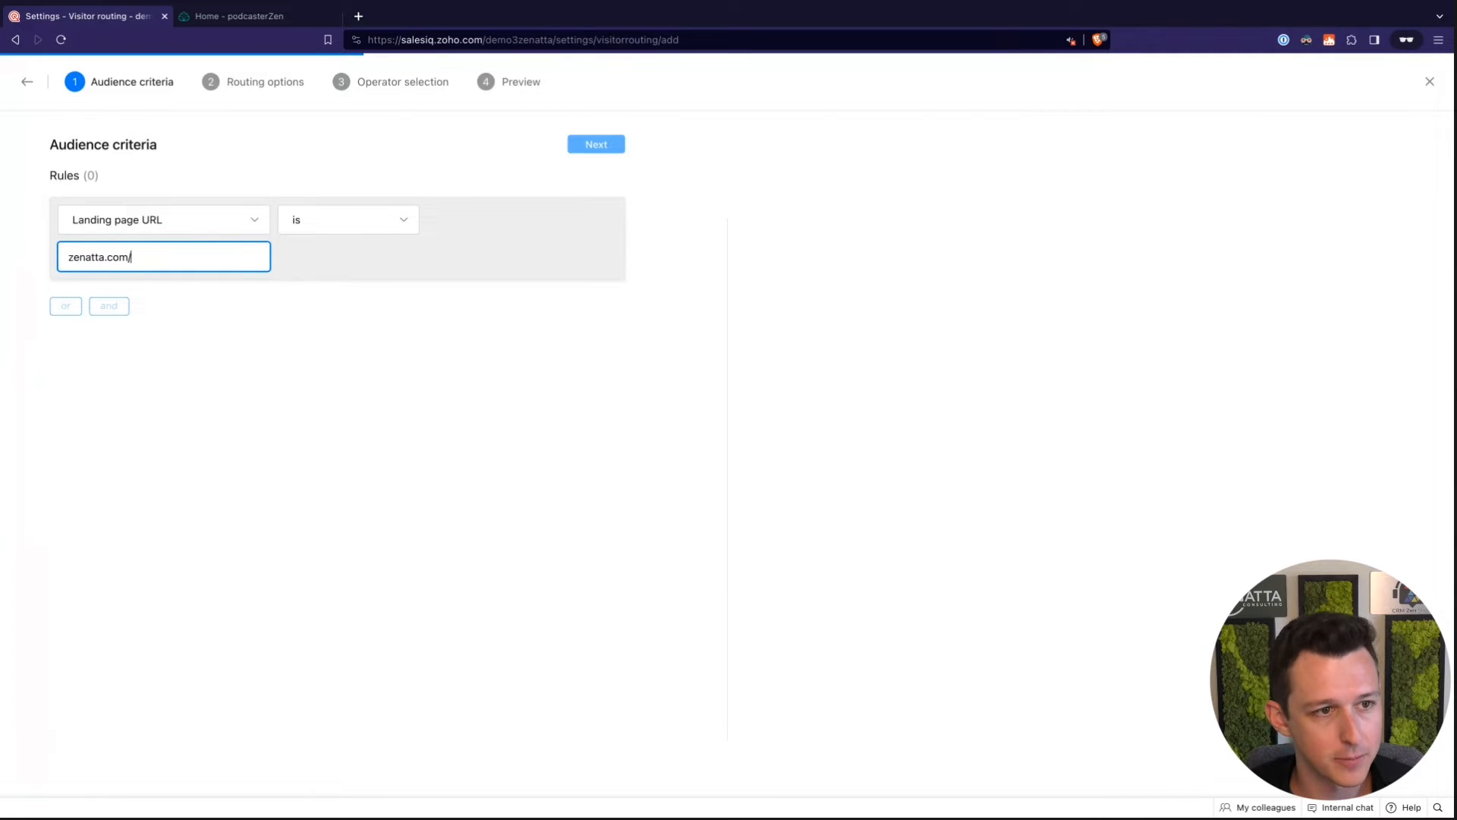
{"action": "type", "text": "finance"}
{"action": "left_click", "coordinate": [397, 422]}
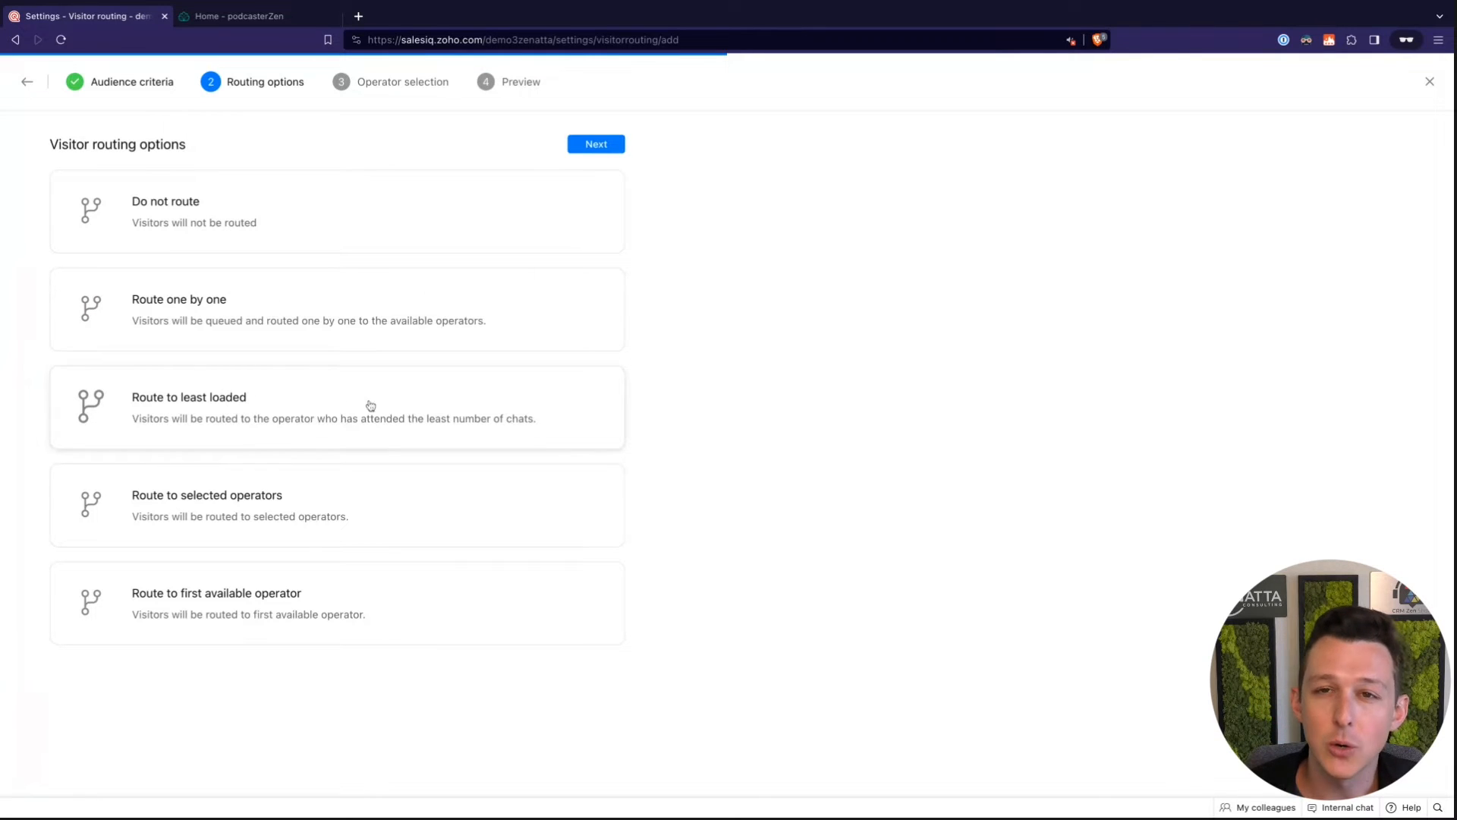
Choose Route to selected operators, proceed to the operator selection, and close the rule without saving
{"action": "left_click", "coordinate": [268, 523]}
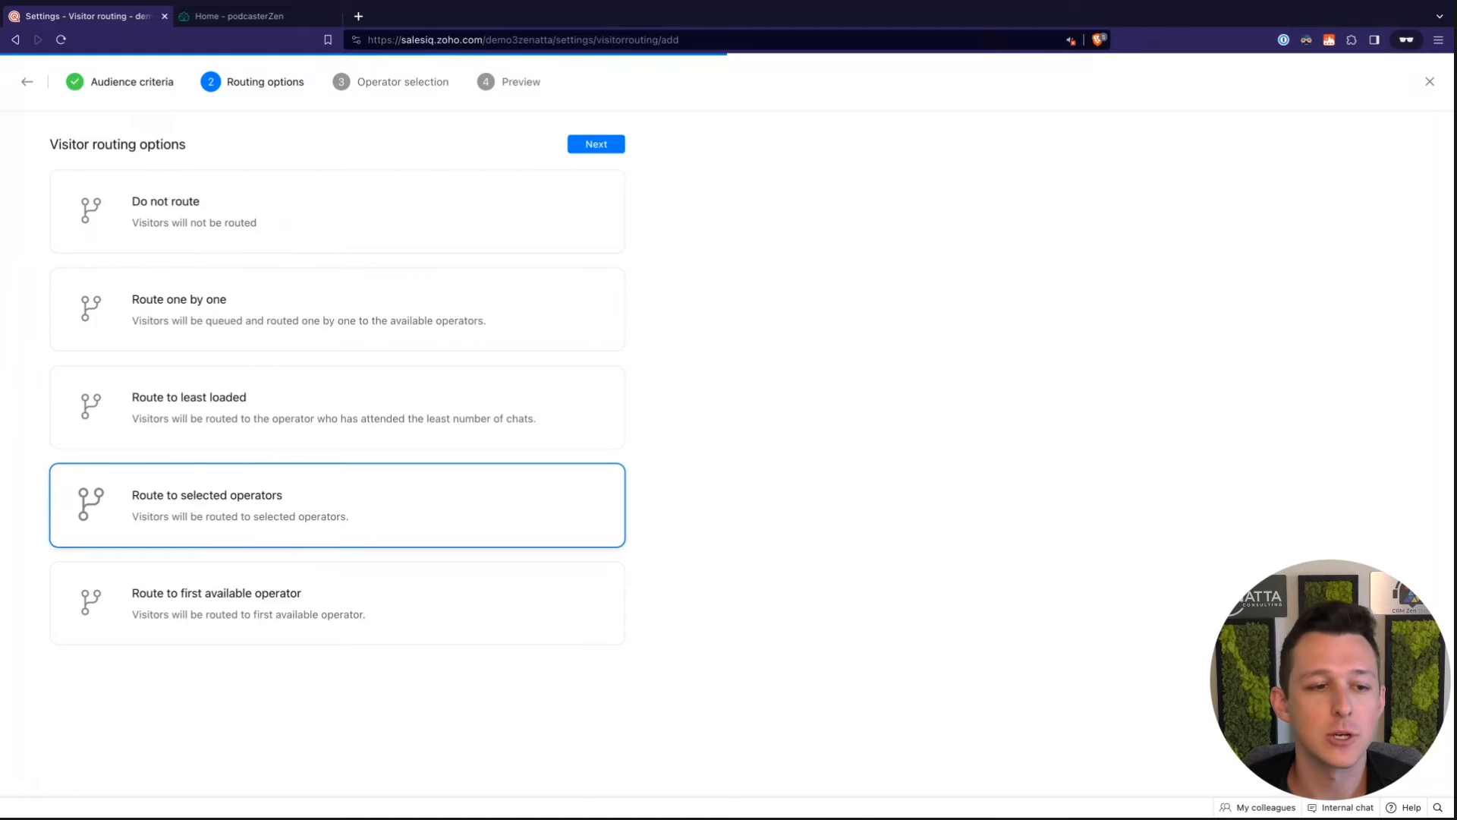
{"action": "left_click", "coordinate": [596, 144]}
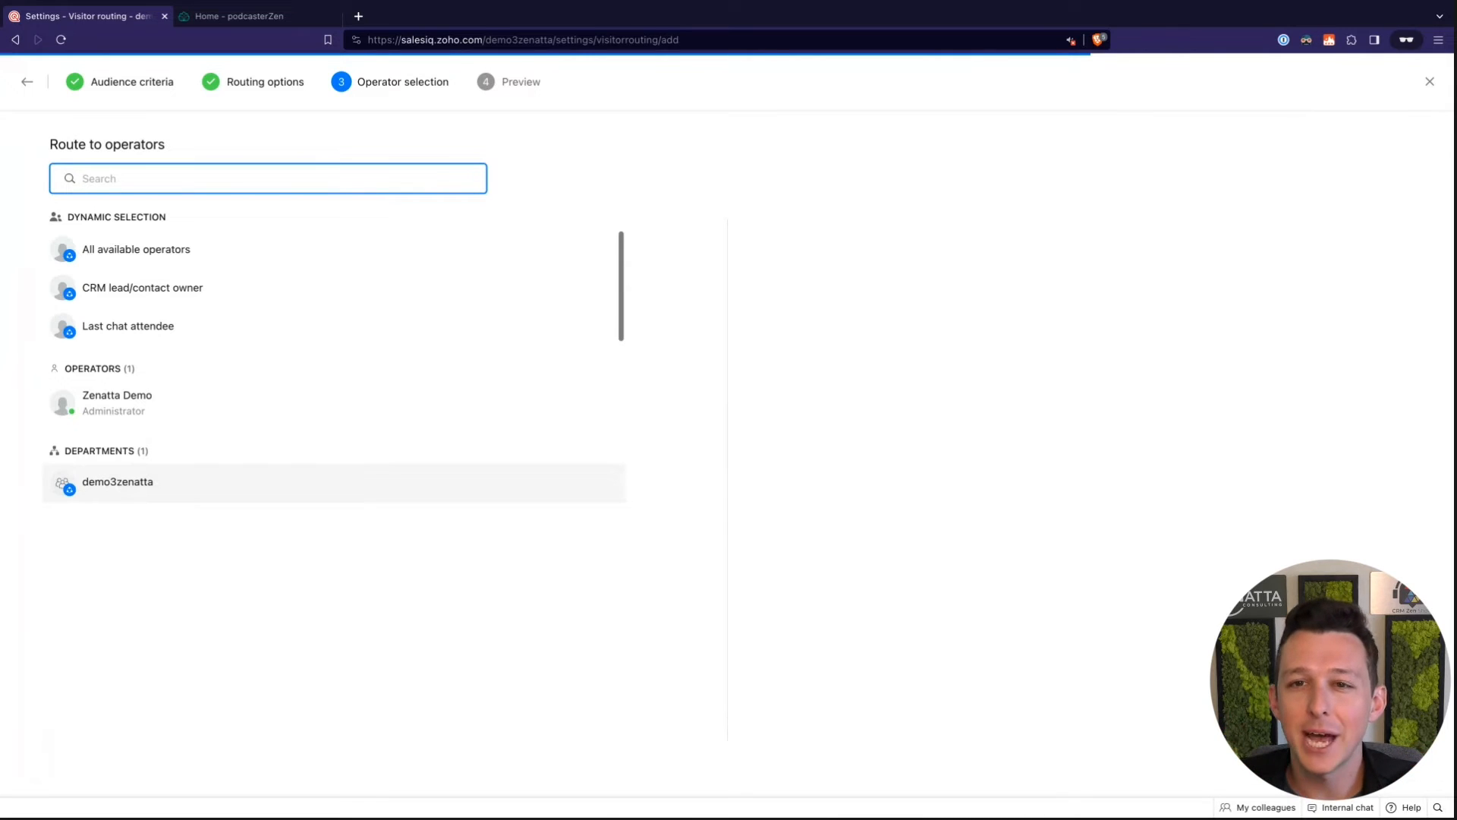
{"action": "left_click", "coordinate": [1430, 81]}
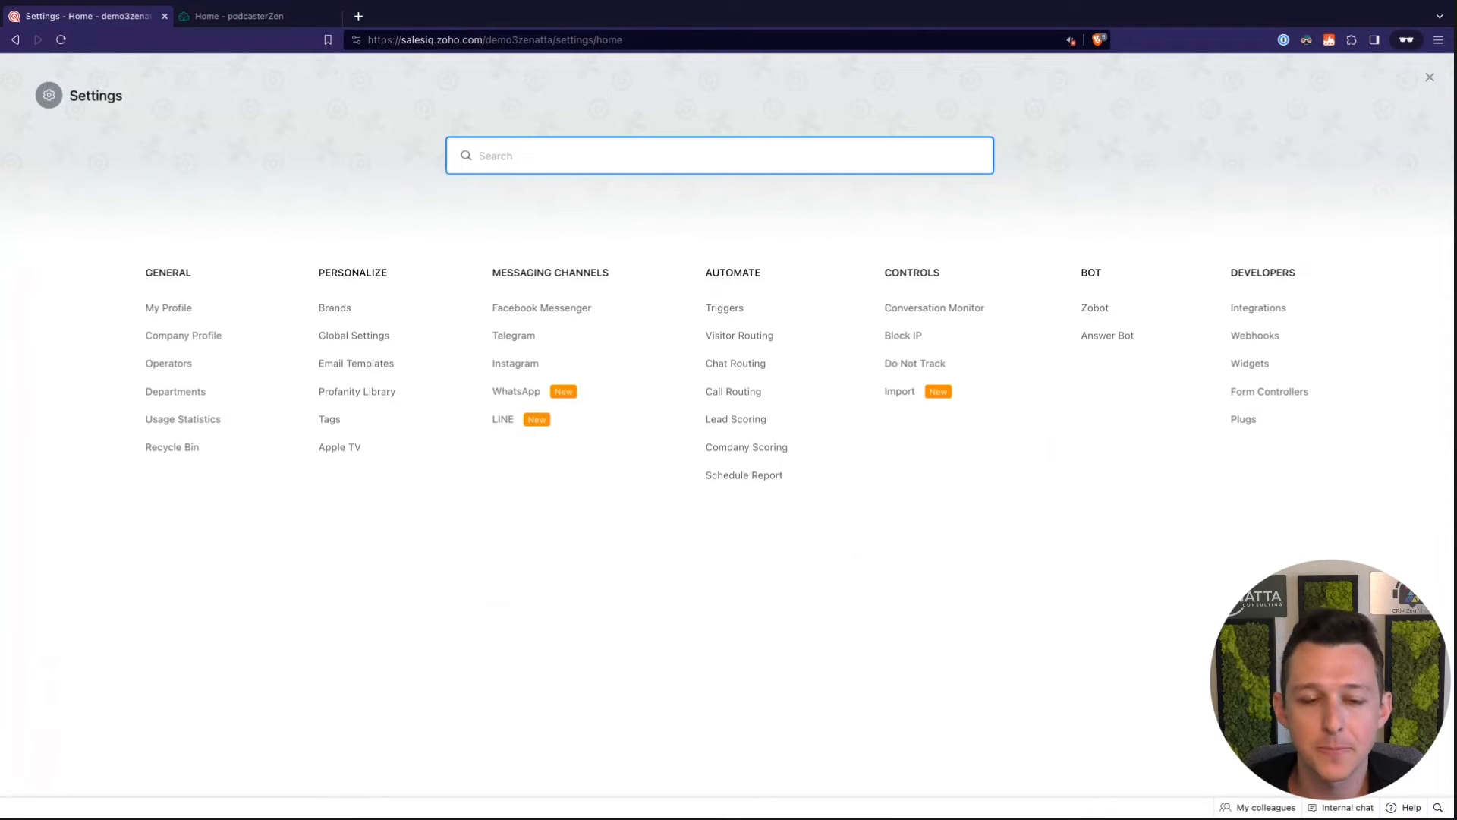
View the Chat Routing settings and the Visitor Routing settings, and return to the settings overview
{"action": "left_click", "coordinate": [756, 366]}
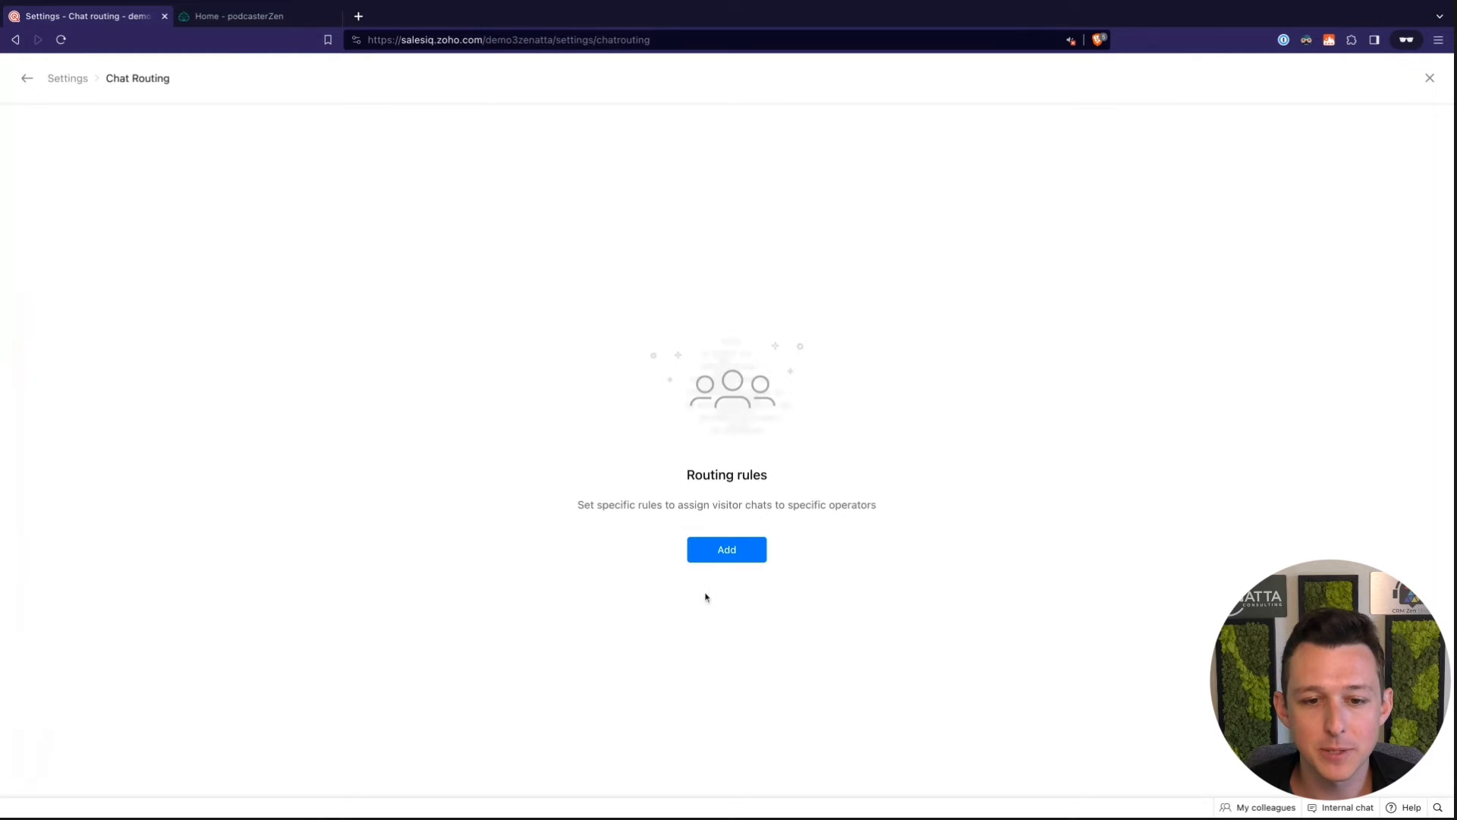
{"action": "left_click", "coordinate": [1431, 81]}
{"action": "left_click", "coordinate": [758, 338]}
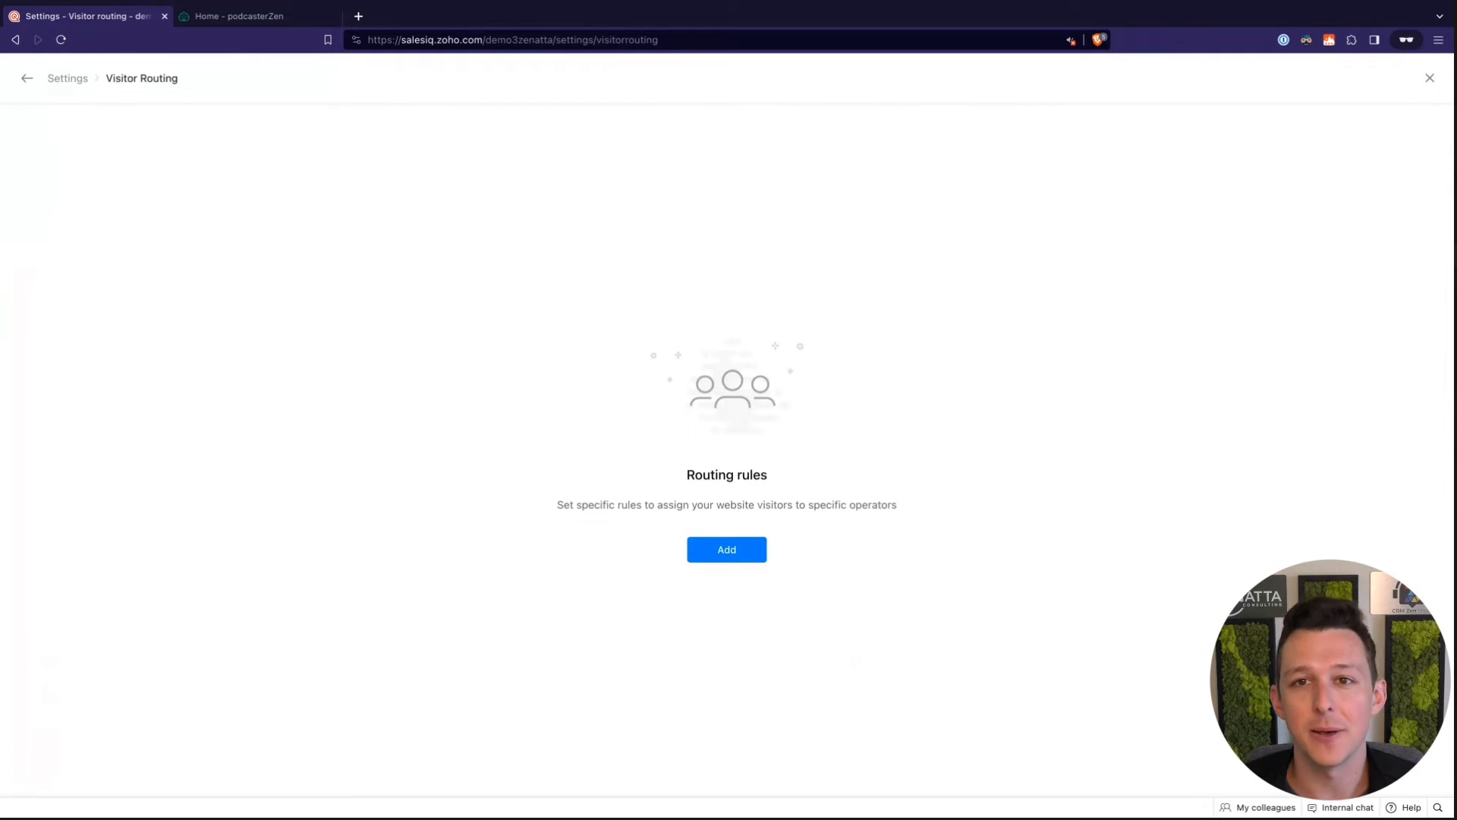
{"action": "left_click", "coordinate": [1429, 77]}
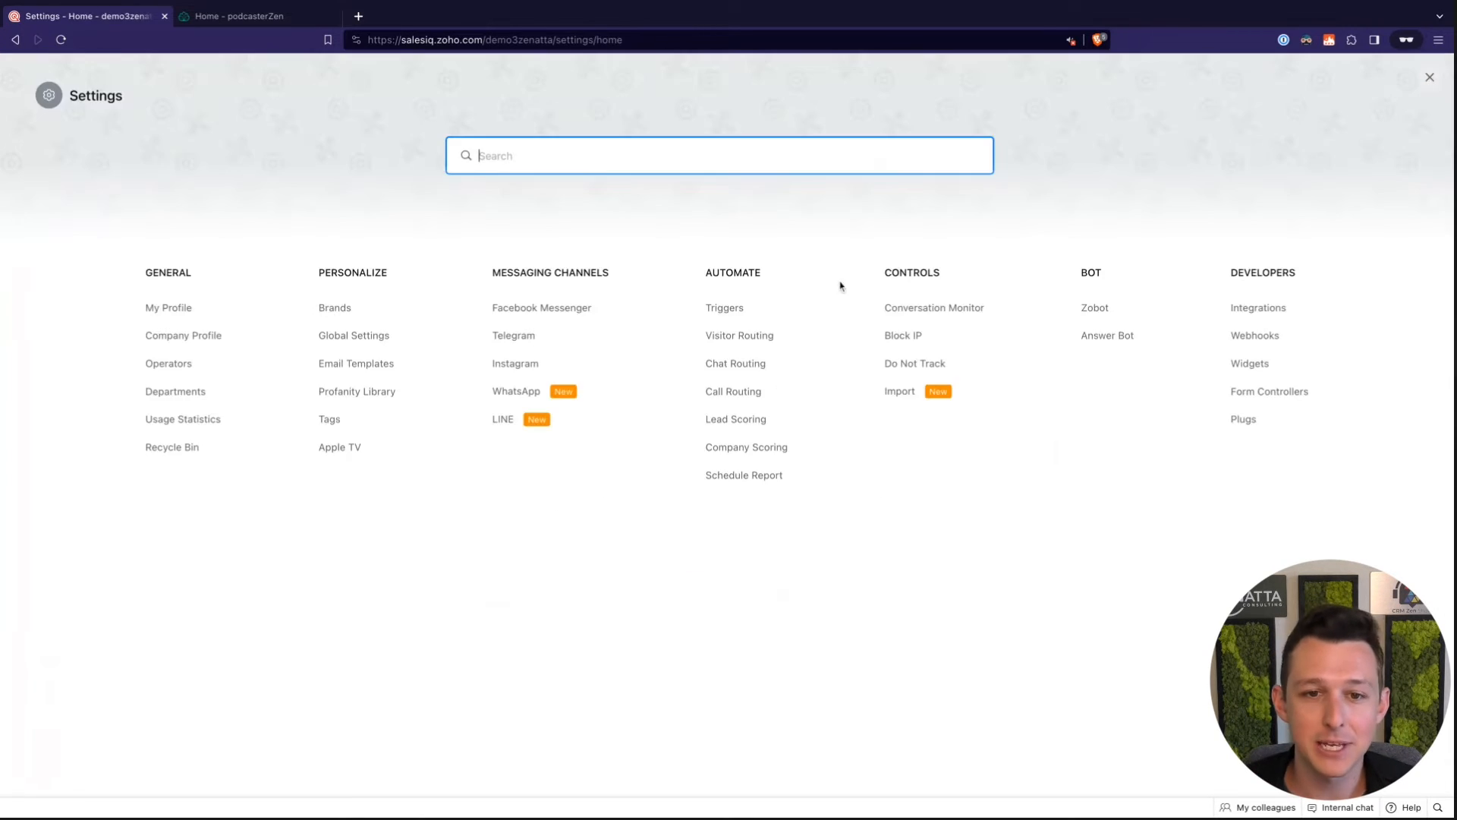
{"action": "triple_click", "coordinate": [793, 369]}
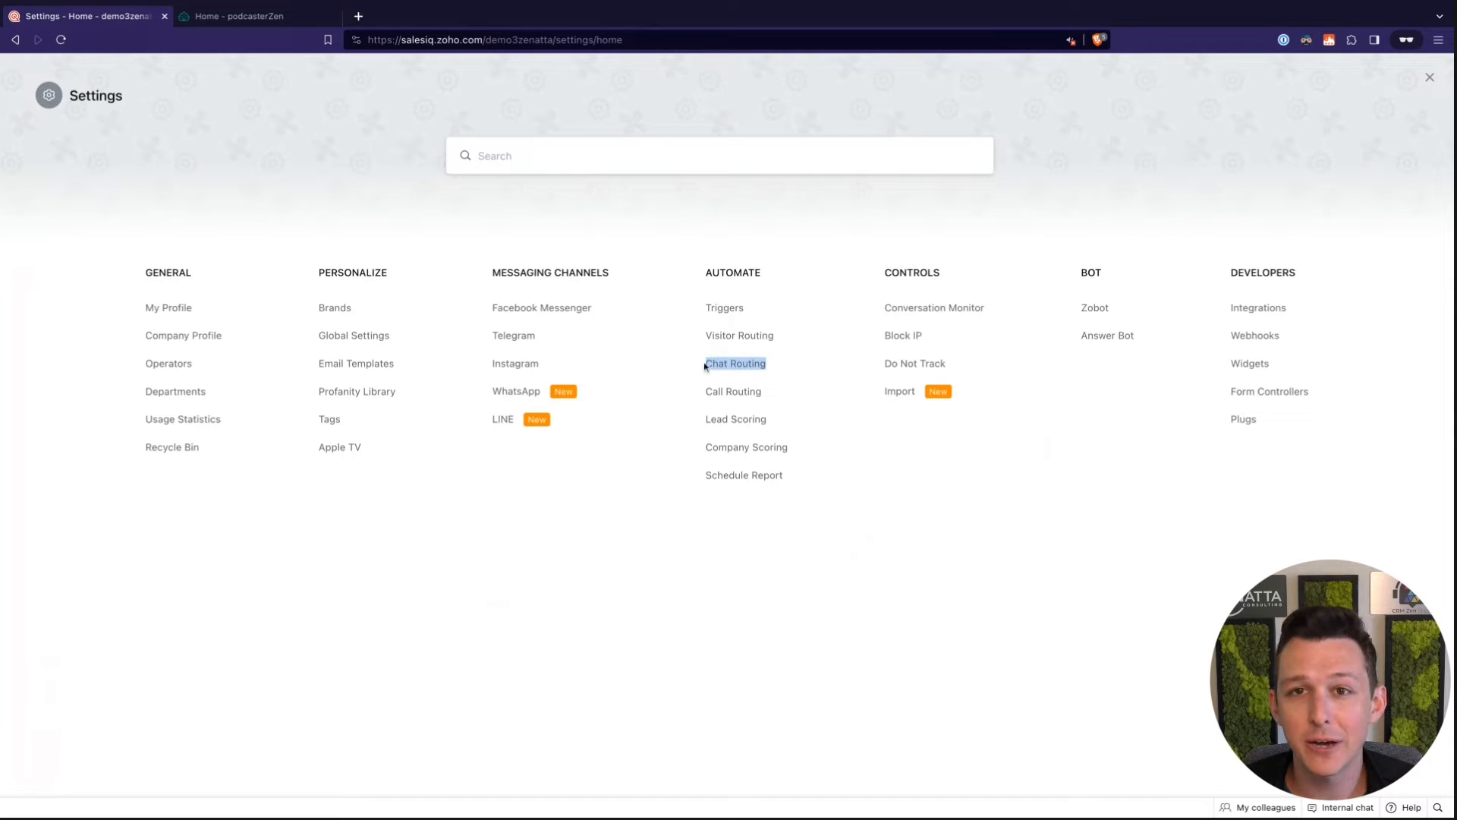
{"action": "left_click", "coordinate": [689, 607]}
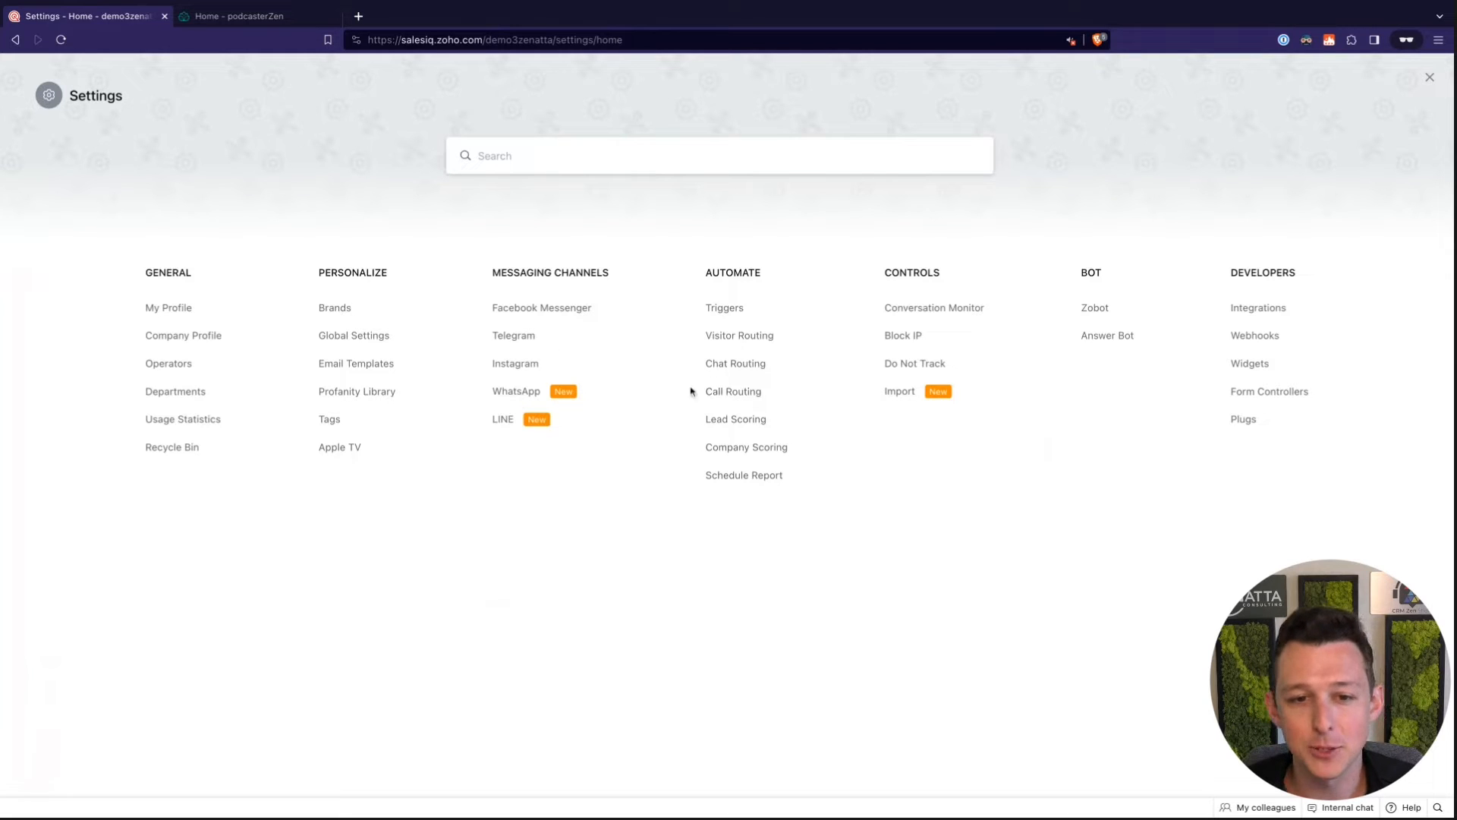
Open the Lead Scoring settings and review the scoring rules with their assigned points
{"action": "left_click", "coordinate": [735, 418]}
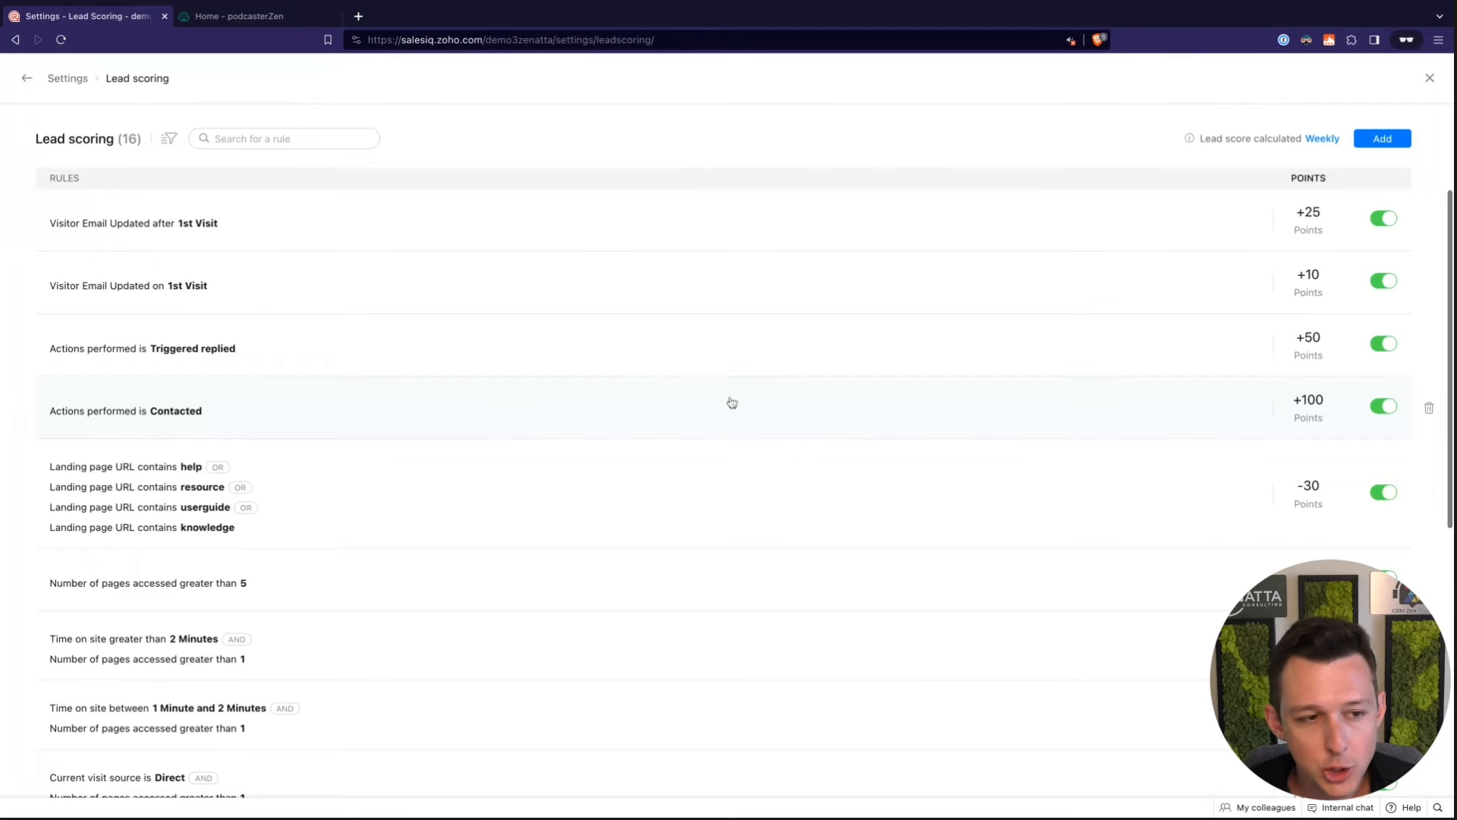
{"action": "scroll", "coordinate": [736, 337], "scroll_direction": "up", "scroll_amount": 1}
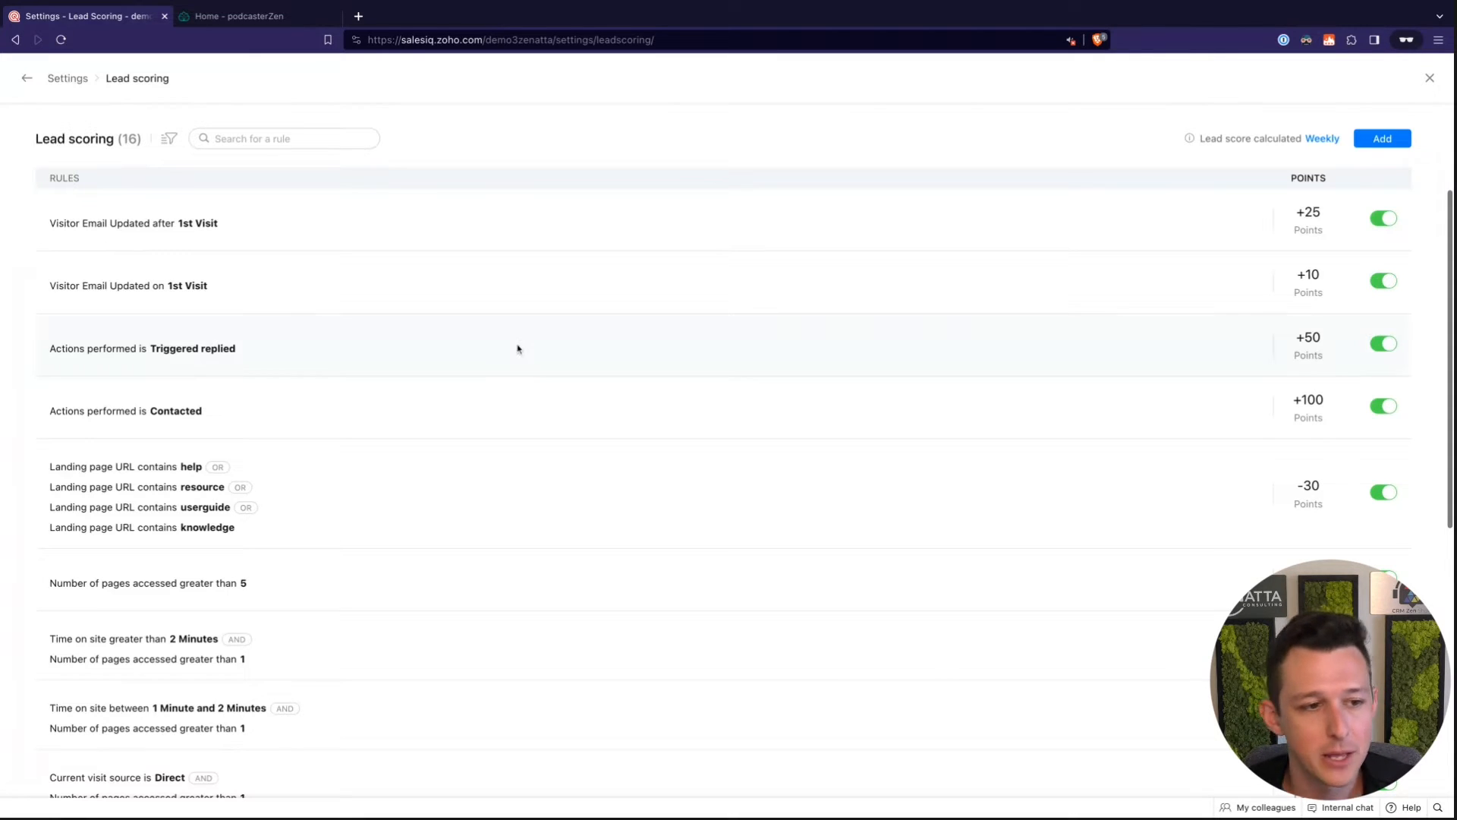
{"action": "scroll", "coordinate": [516, 348], "scroll_direction": "down", "scroll_amount": 2}
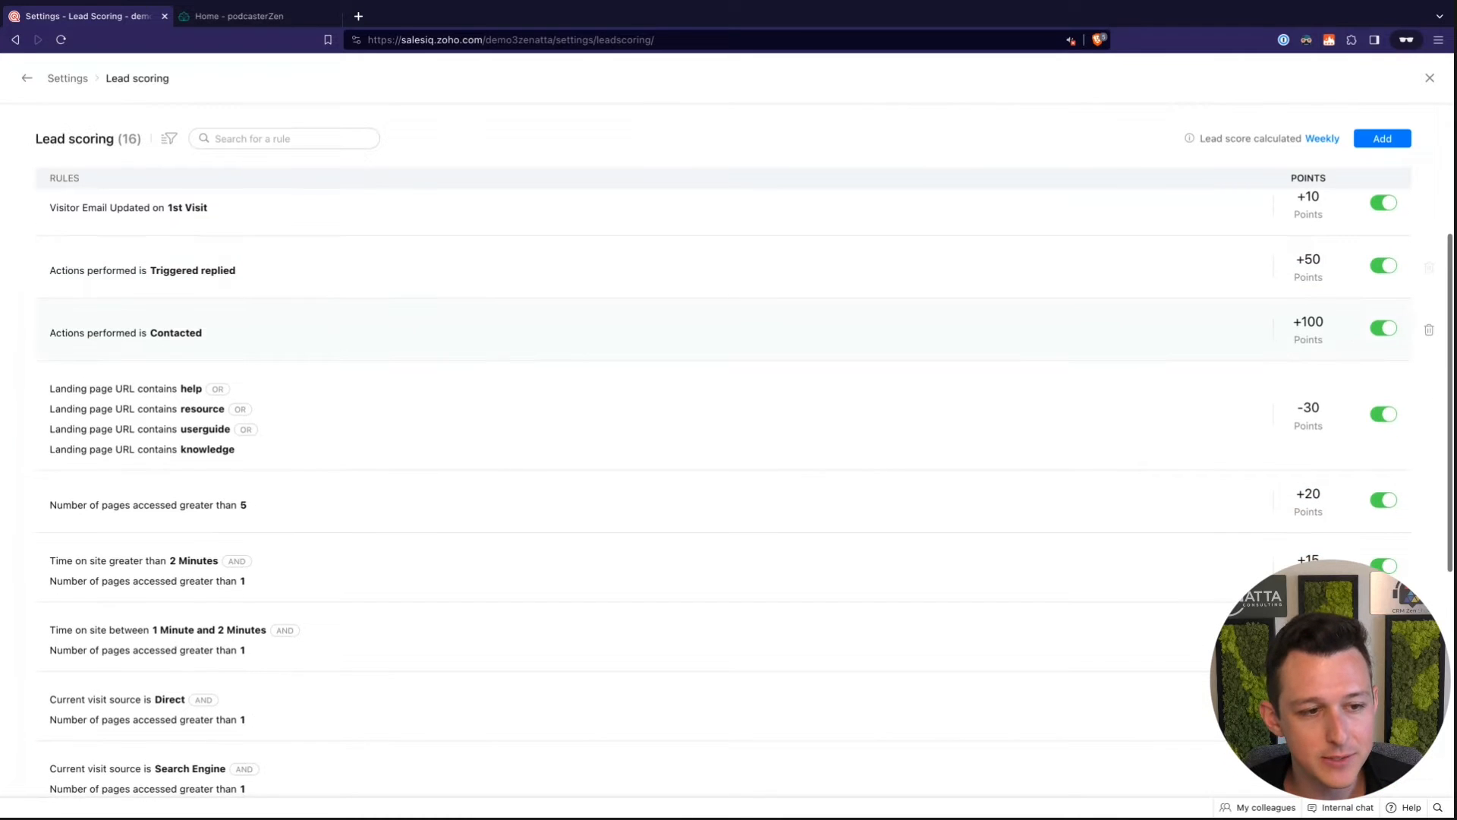
{"action": "scroll", "coordinate": [516, 349], "scroll_direction": "down", "scroll_amount": 3}
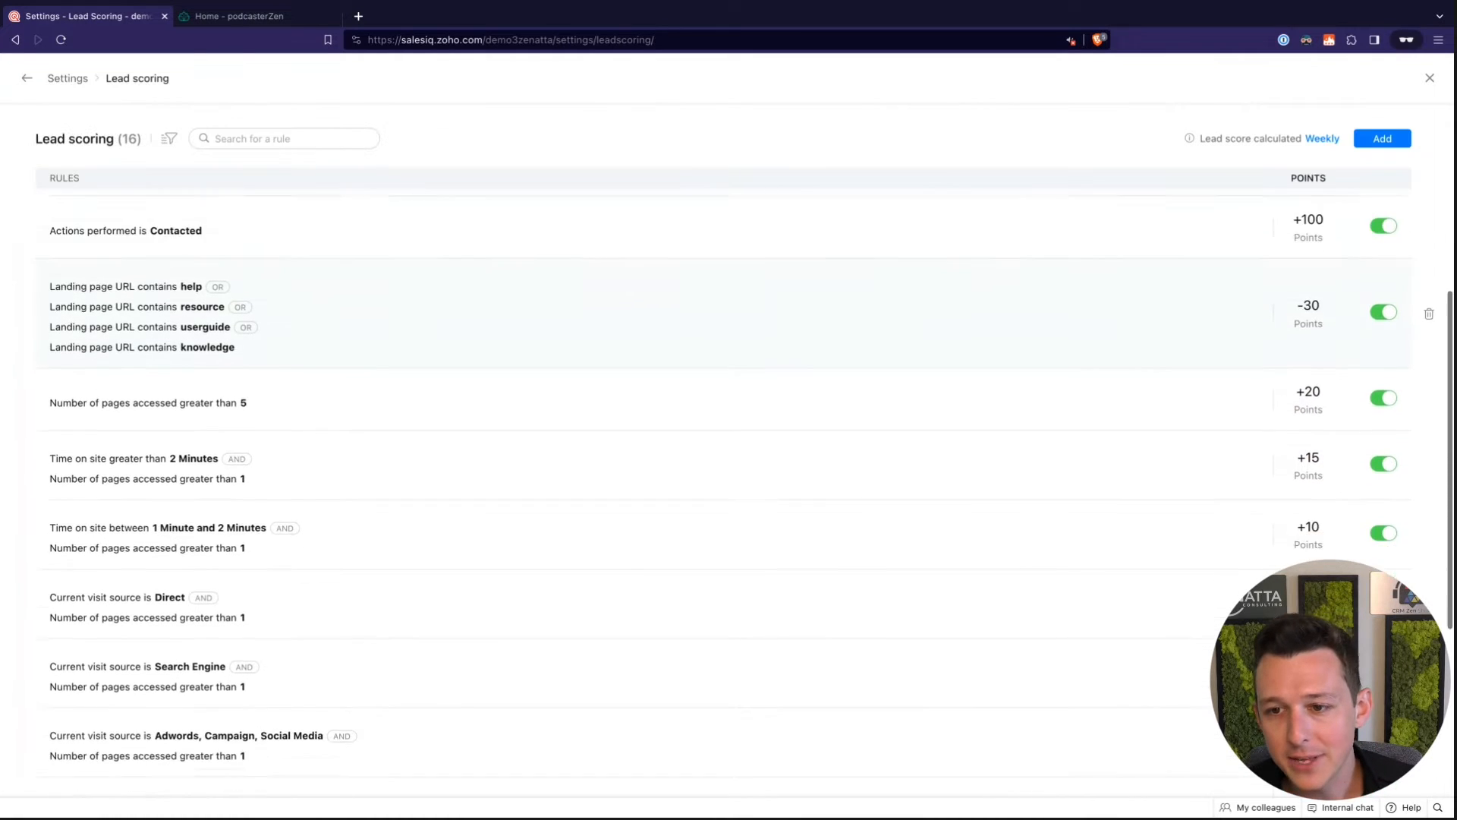
{"action": "scroll", "coordinate": [499, 355], "scroll_direction": "down", "scroll_amount": 8}
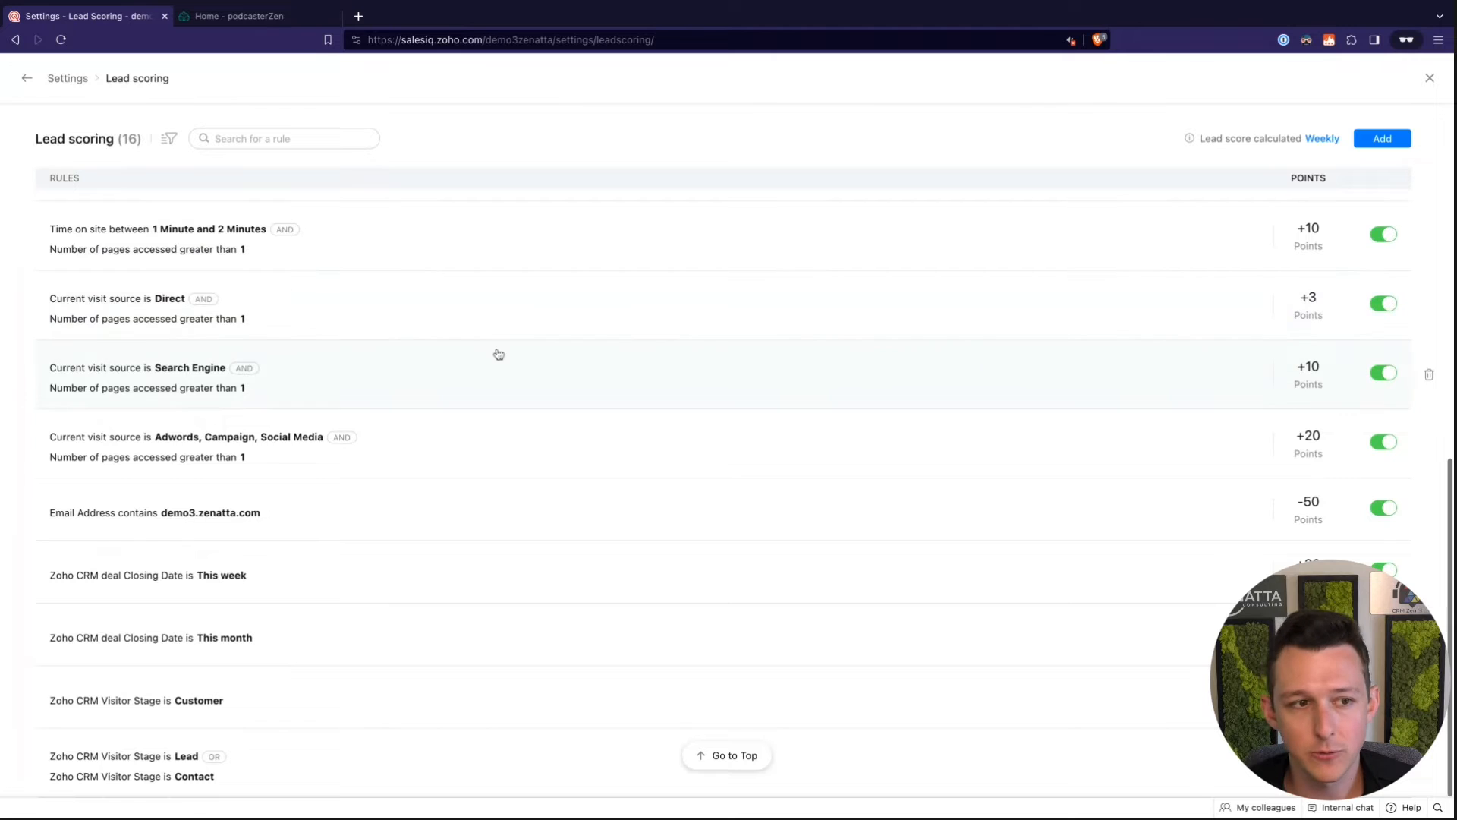
{"action": "scroll", "coordinate": [352, 419], "scroll_direction": "up", "scroll_amount": 13}
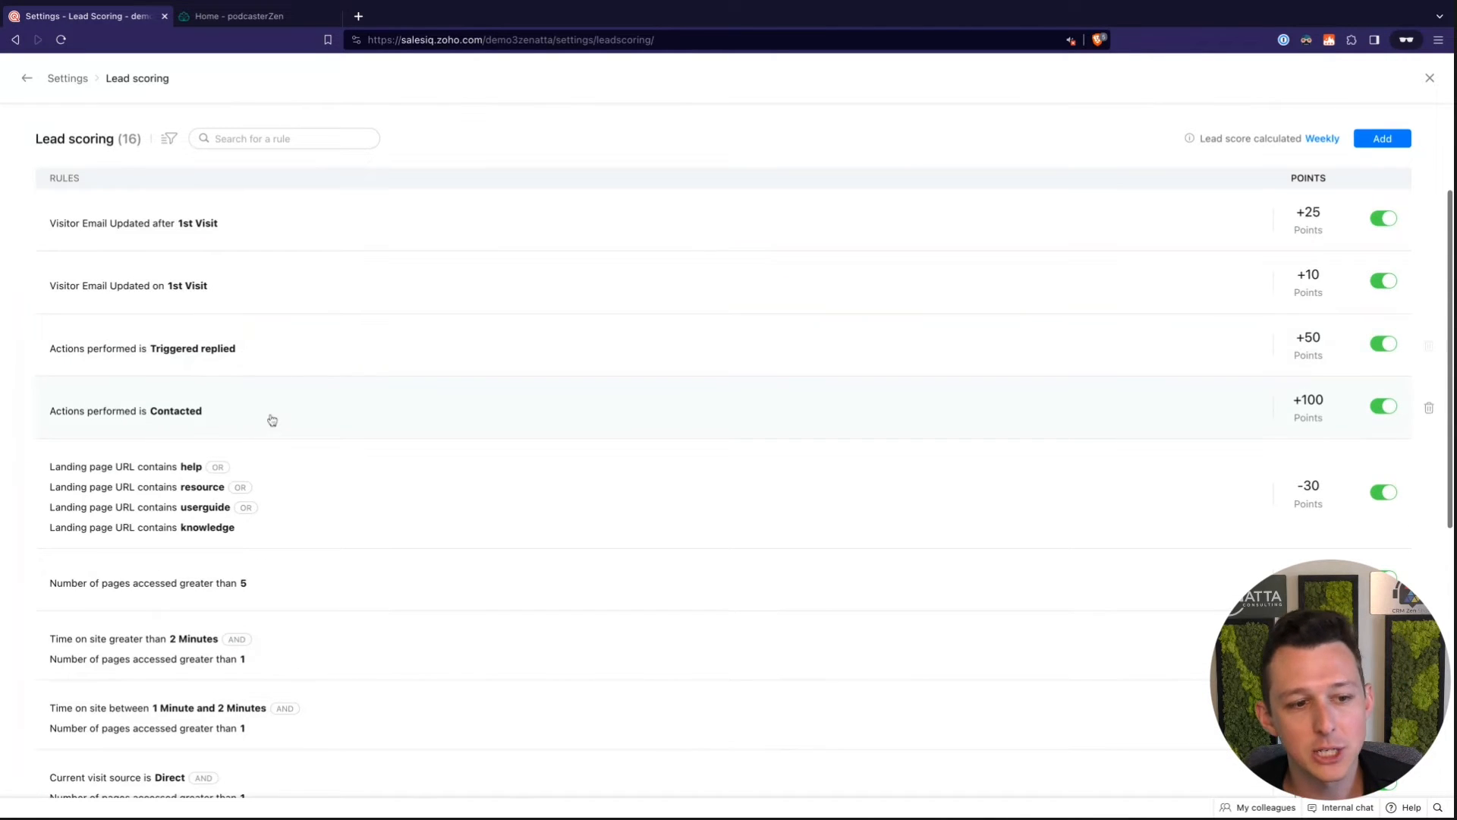
{"action": "scroll", "coordinate": [272, 419], "scroll_direction": "down", "scroll_amount": 1}
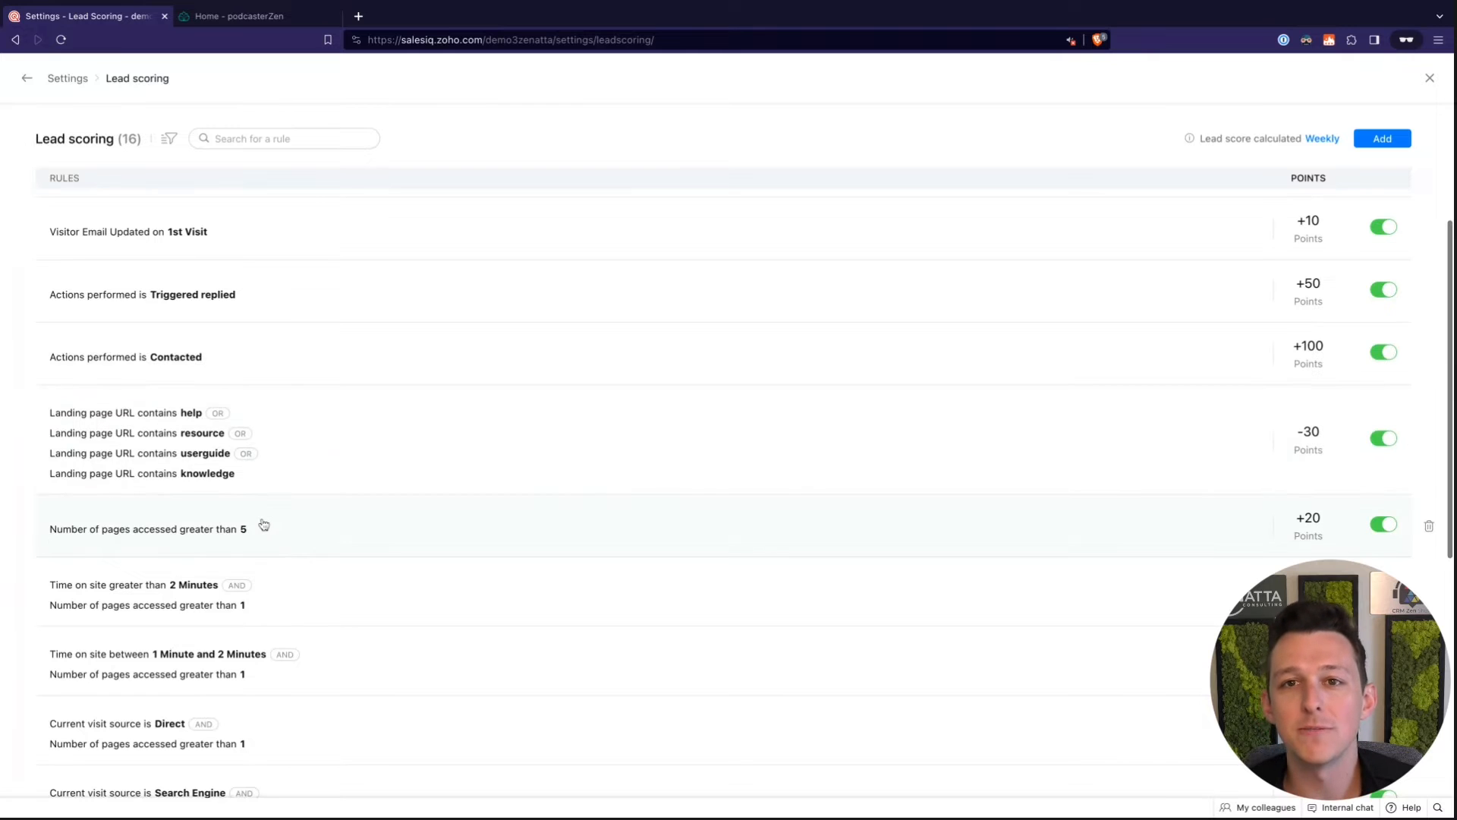
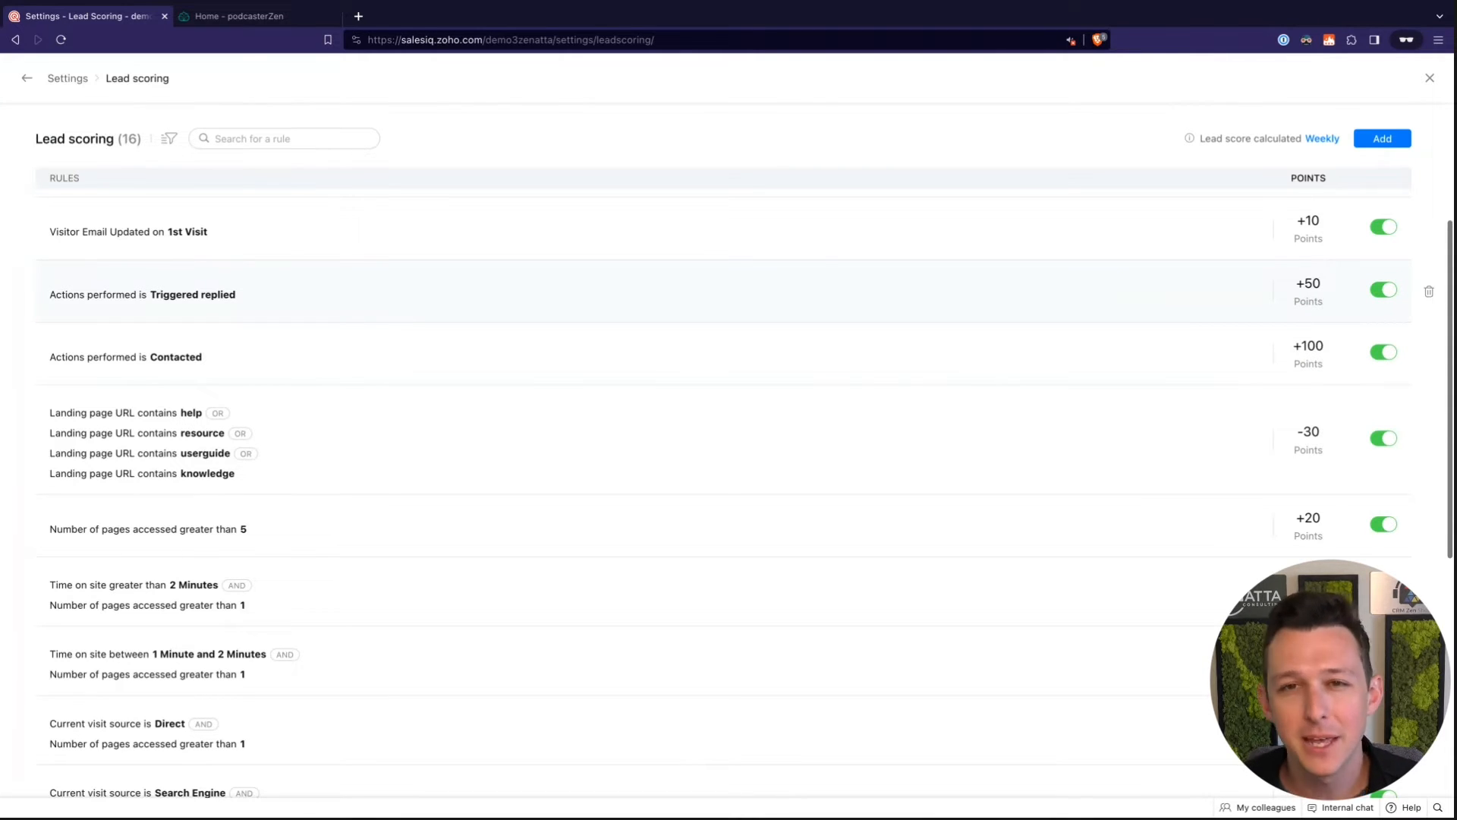
Add a lead scoring rule with the audience criterion Search engine is Bing
{"action": "left_click", "coordinate": [1379, 139]}
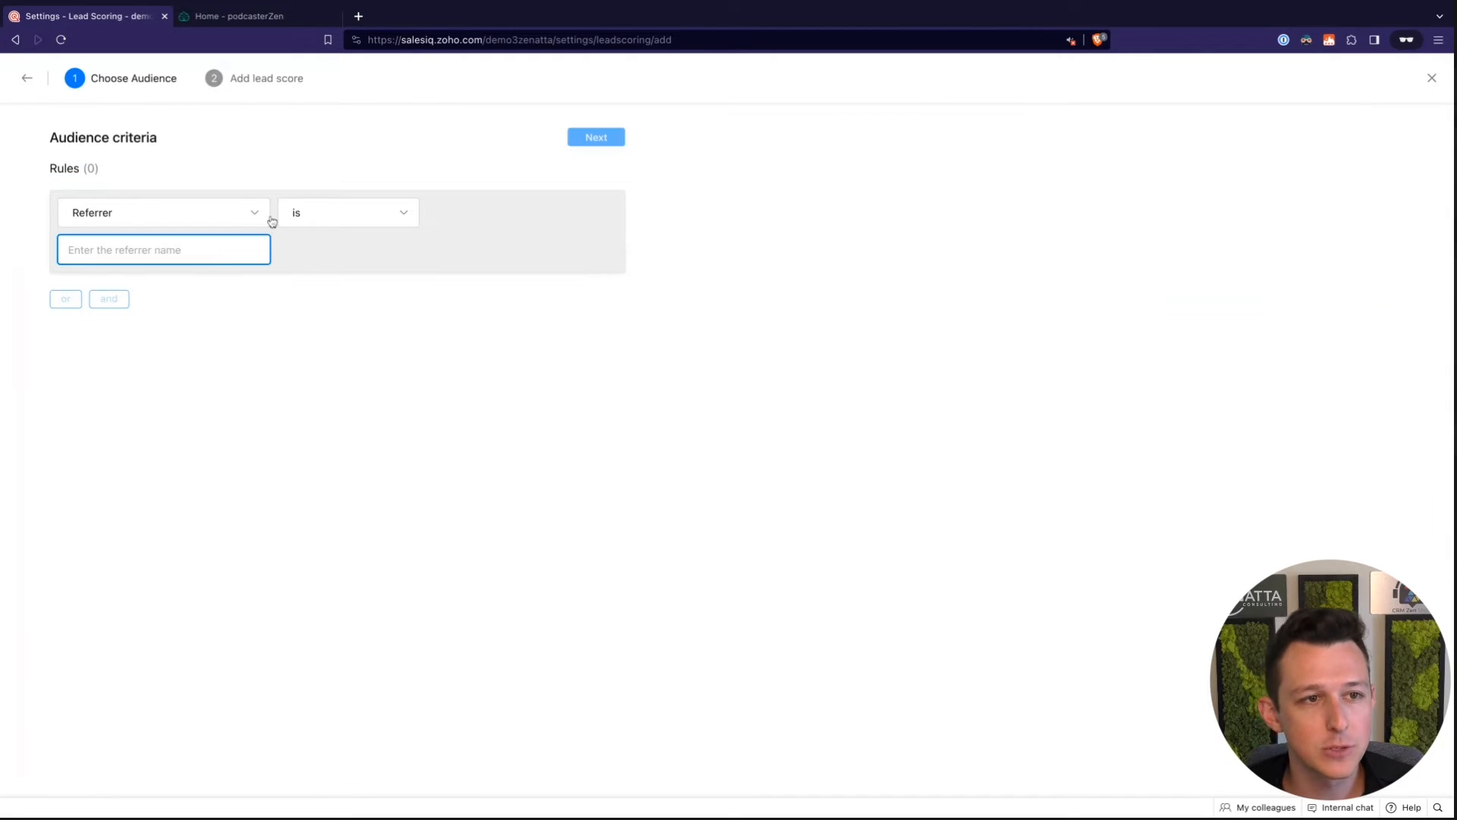
{"action": "left_click", "coordinate": [267, 220]}
{"action": "scroll", "coordinate": [218, 318], "scroll_direction": "down", "scroll_amount": 3}
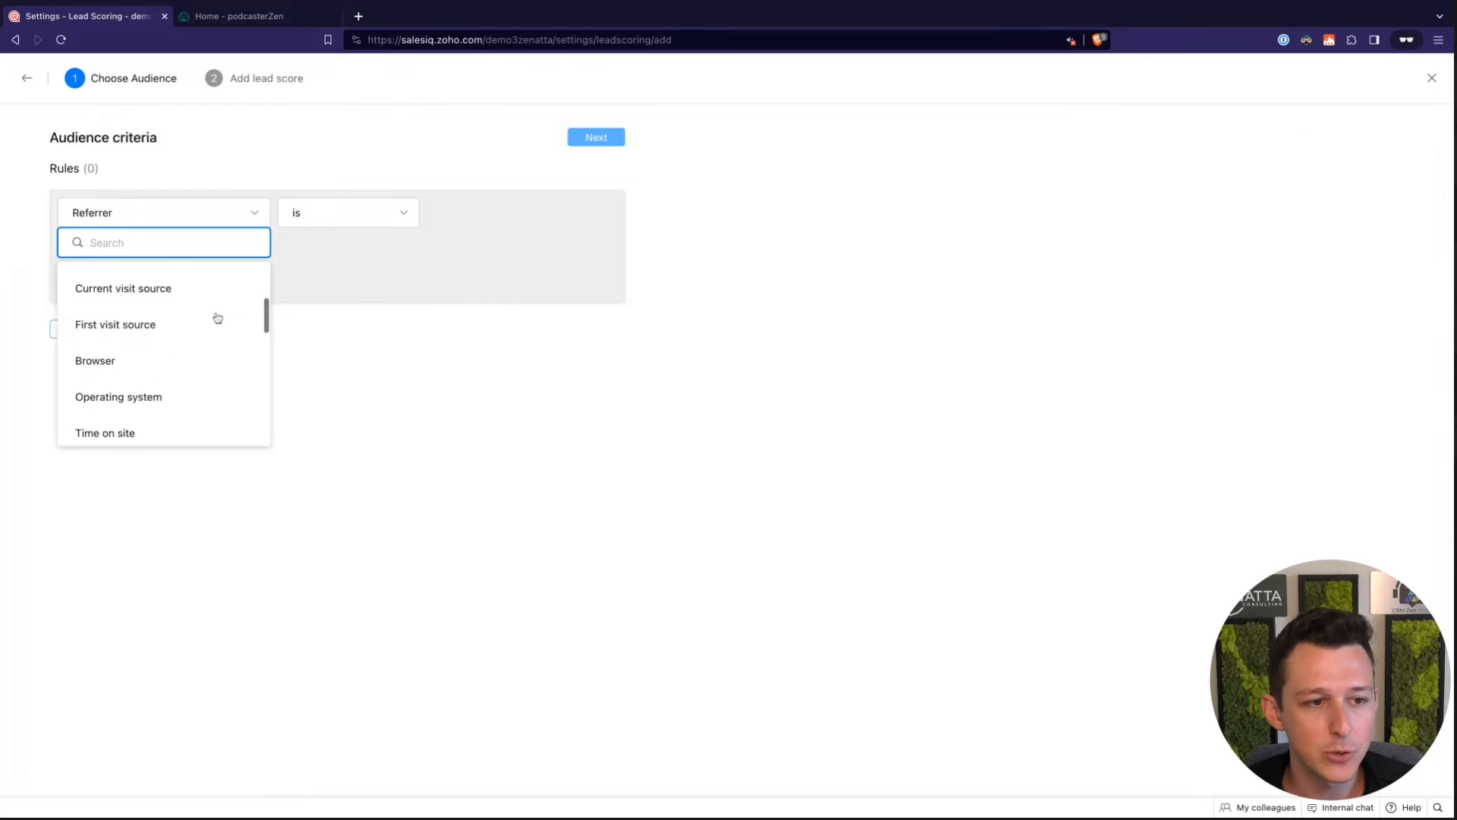
{"action": "scroll", "coordinate": [218, 317], "scroll_direction": "down", "scroll_amount": 2}
{"action": "scroll", "coordinate": [212, 316], "scroll_direction": "up", "scroll_amount": 5}
{"action": "left_click", "coordinate": [179, 319]}
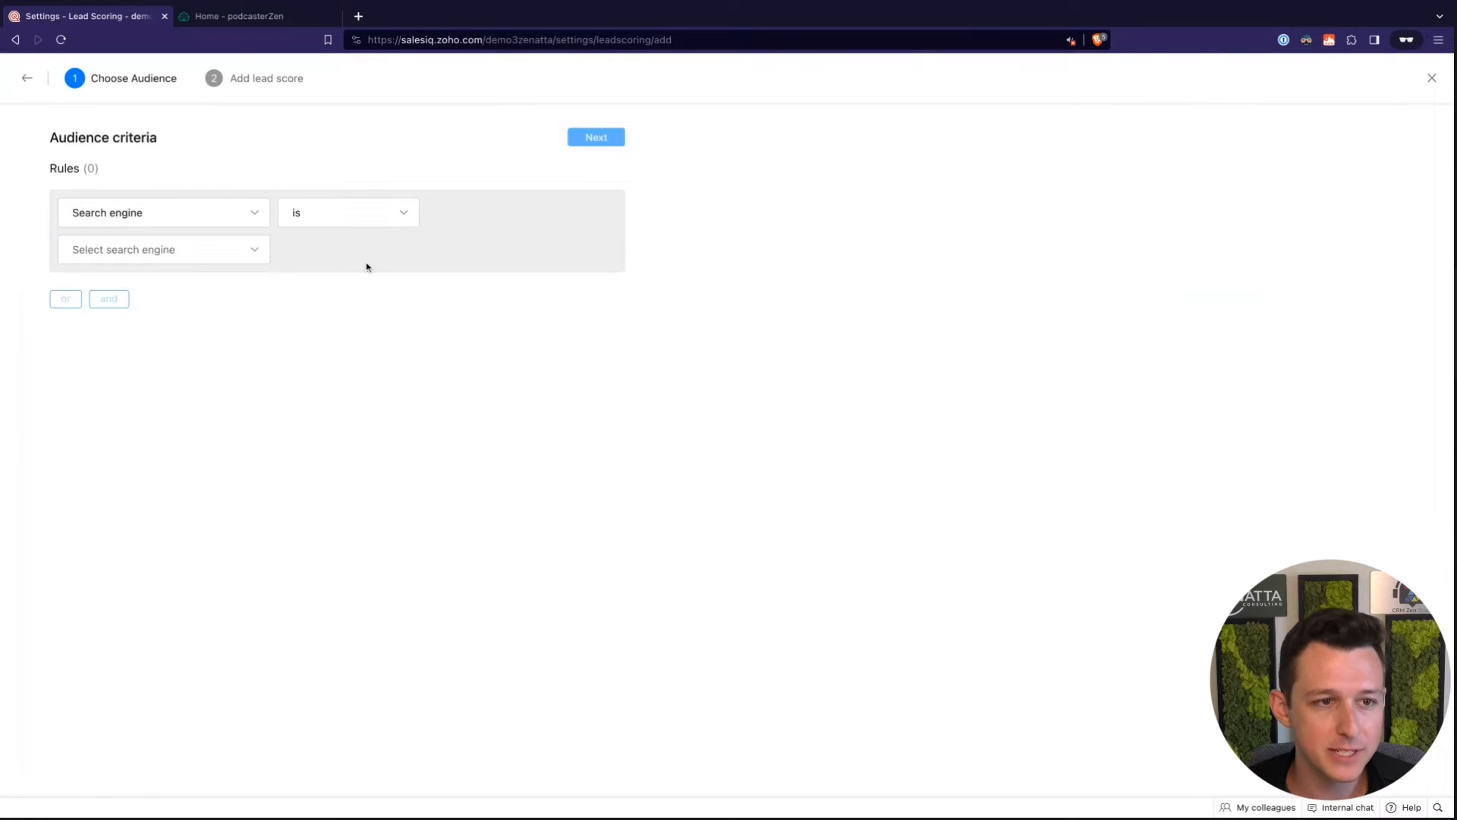
{"action": "left_click", "coordinate": [215, 250]}
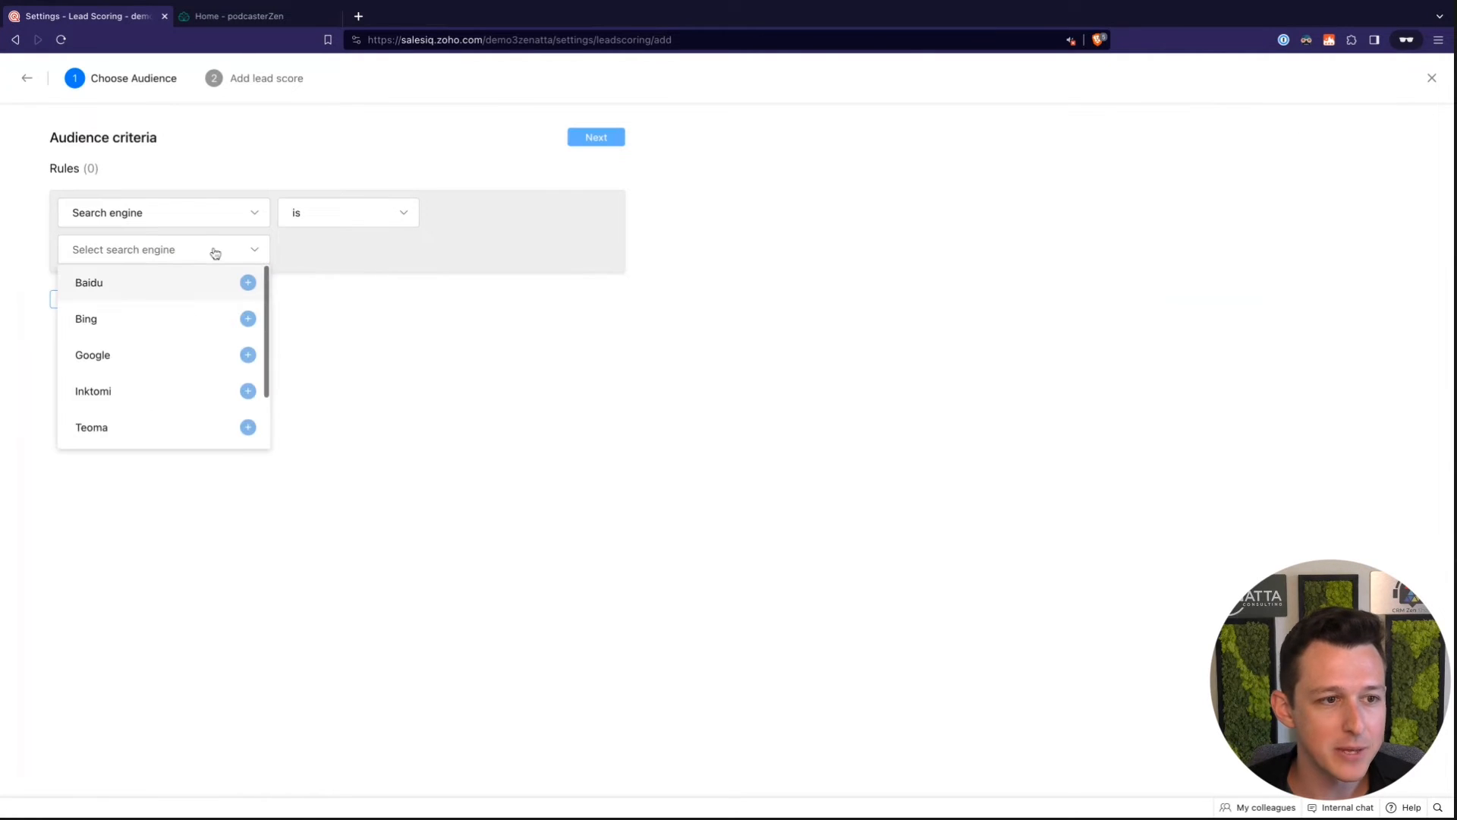
{"action": "left_click", "coordinate": [248, 319]}
{"action": "left_click", "coordinate": [385, 335]}
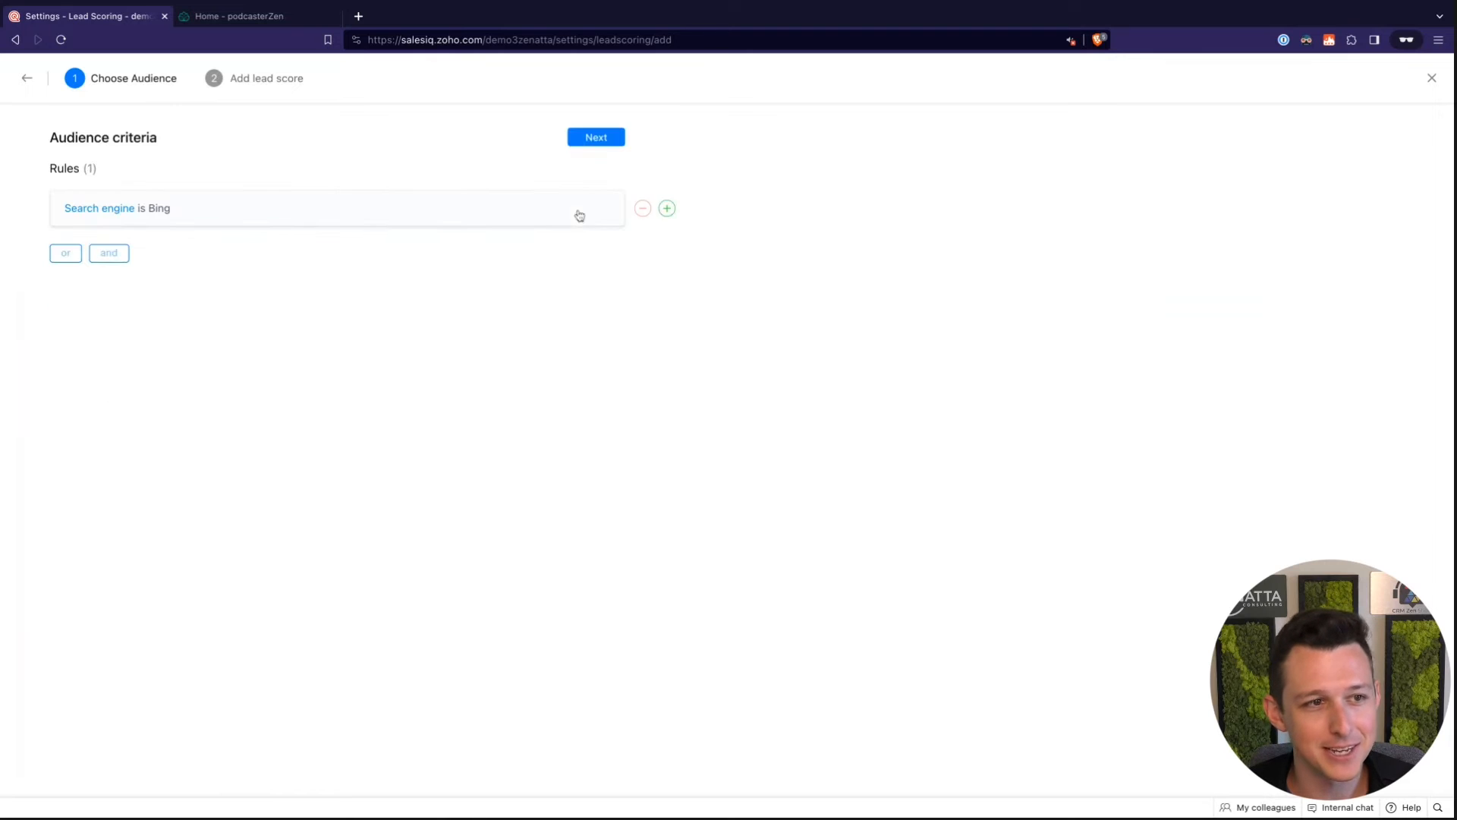
Set the new Bing scoring rule's points to -999 and save the rule
{"action": "left_click", "coordinate": [607, 138]}
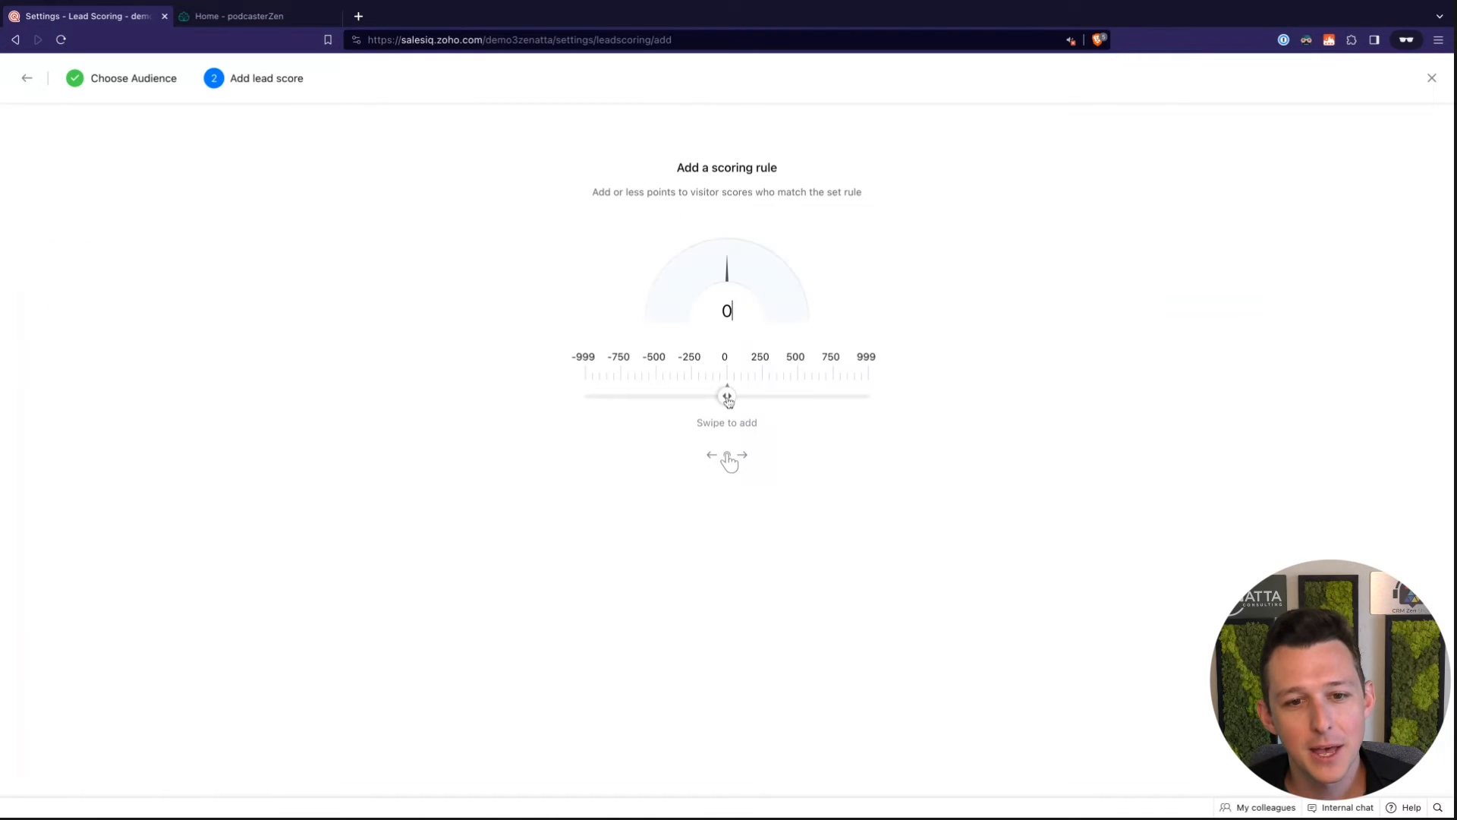
{"action": "left_click_drag", "start_coordinate": [727, 396], "coordinate": [471, 400]}
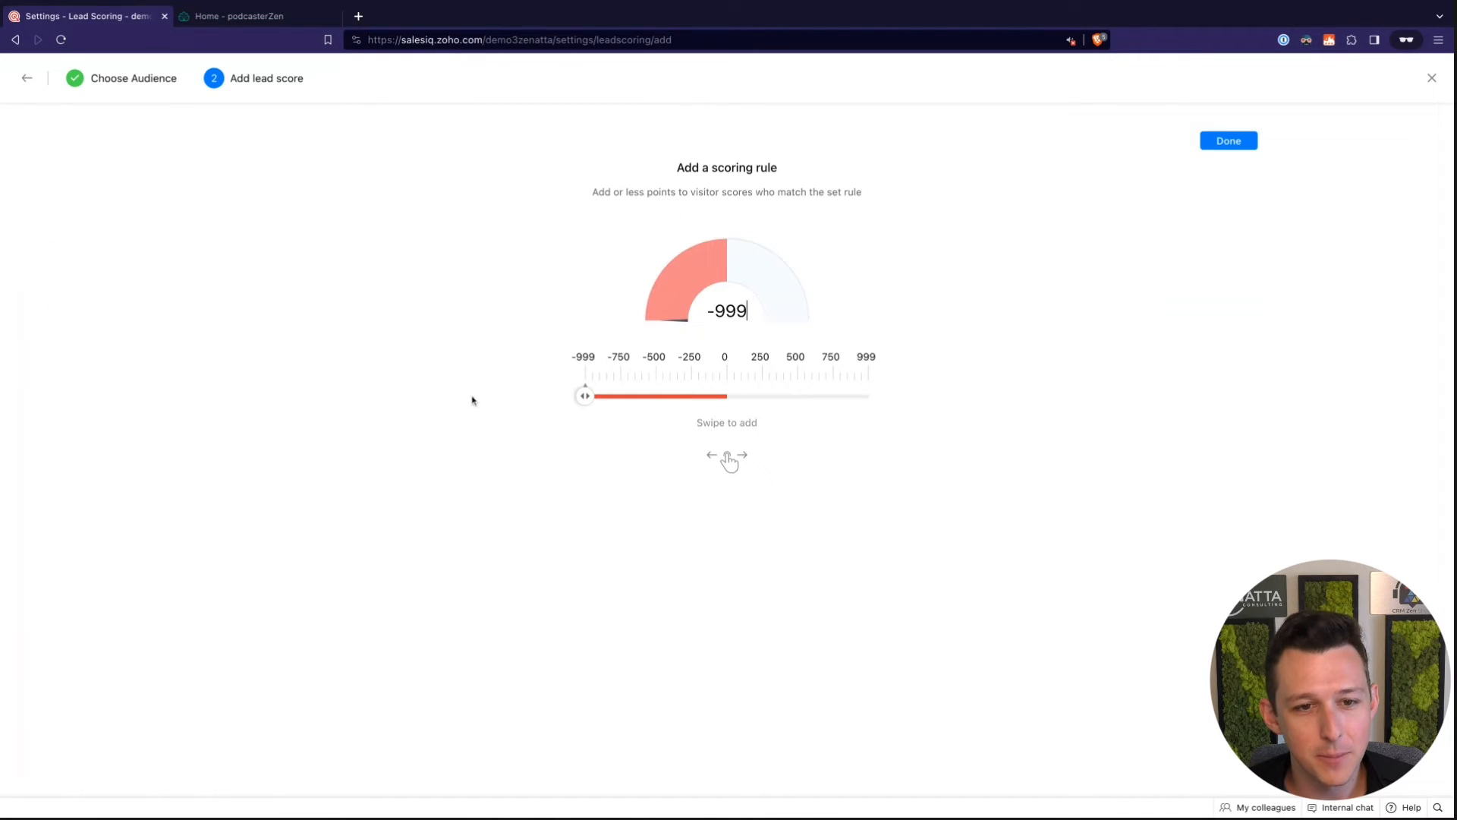
{"action": "left_click", "coordinate": [1229, 142]}
Find the Search engine is Bing rule among the lead scoring rules and delete it
{"action": "scroll", "coordinate": [1030, 318], "scroll_direction": "down", "scroll_amount": 5}
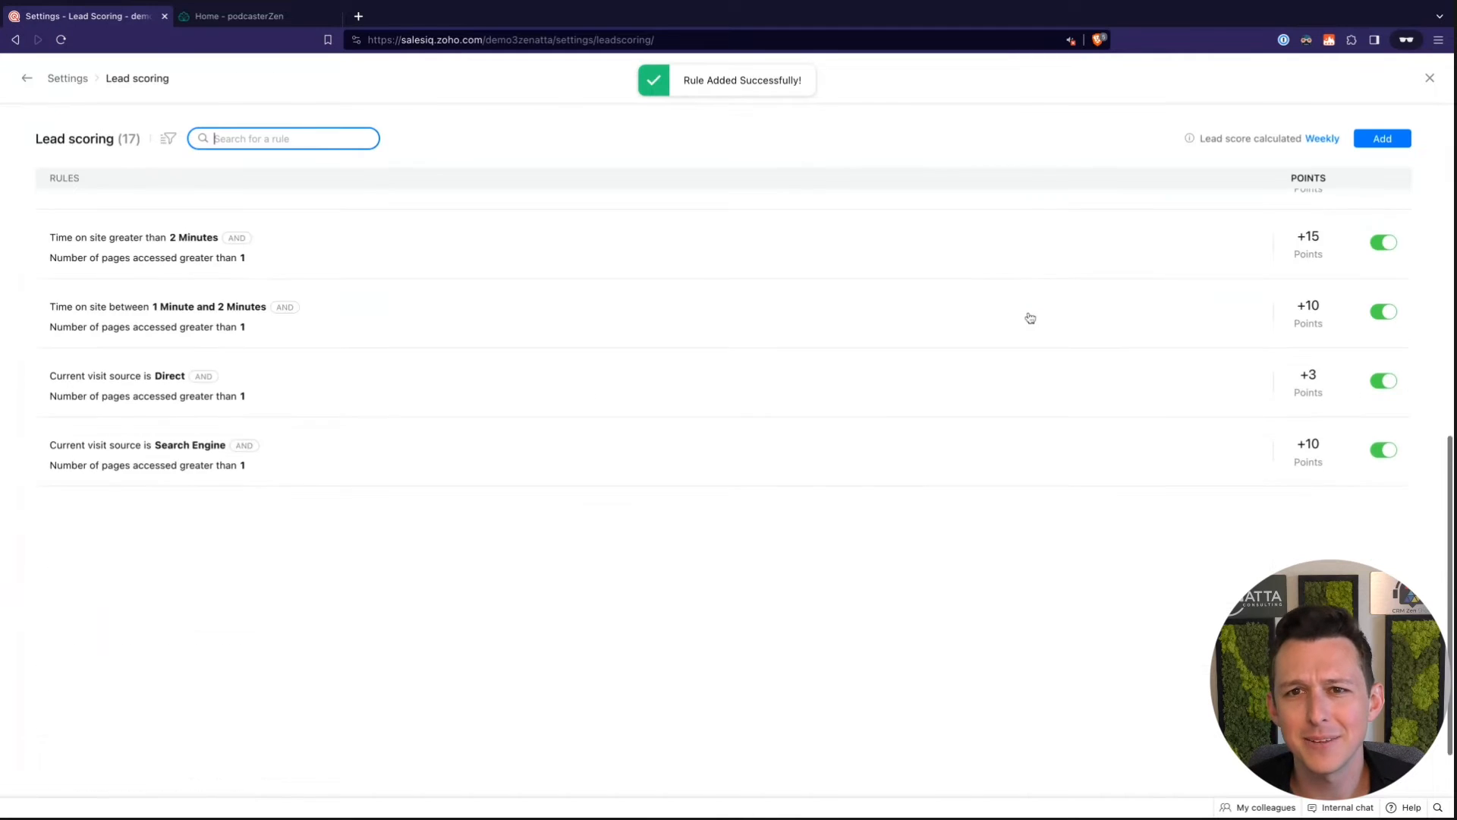
{"action": "scroll", "coordinate": [1030, 318], "scroll_direction": "up", "scroll_amount": 7}
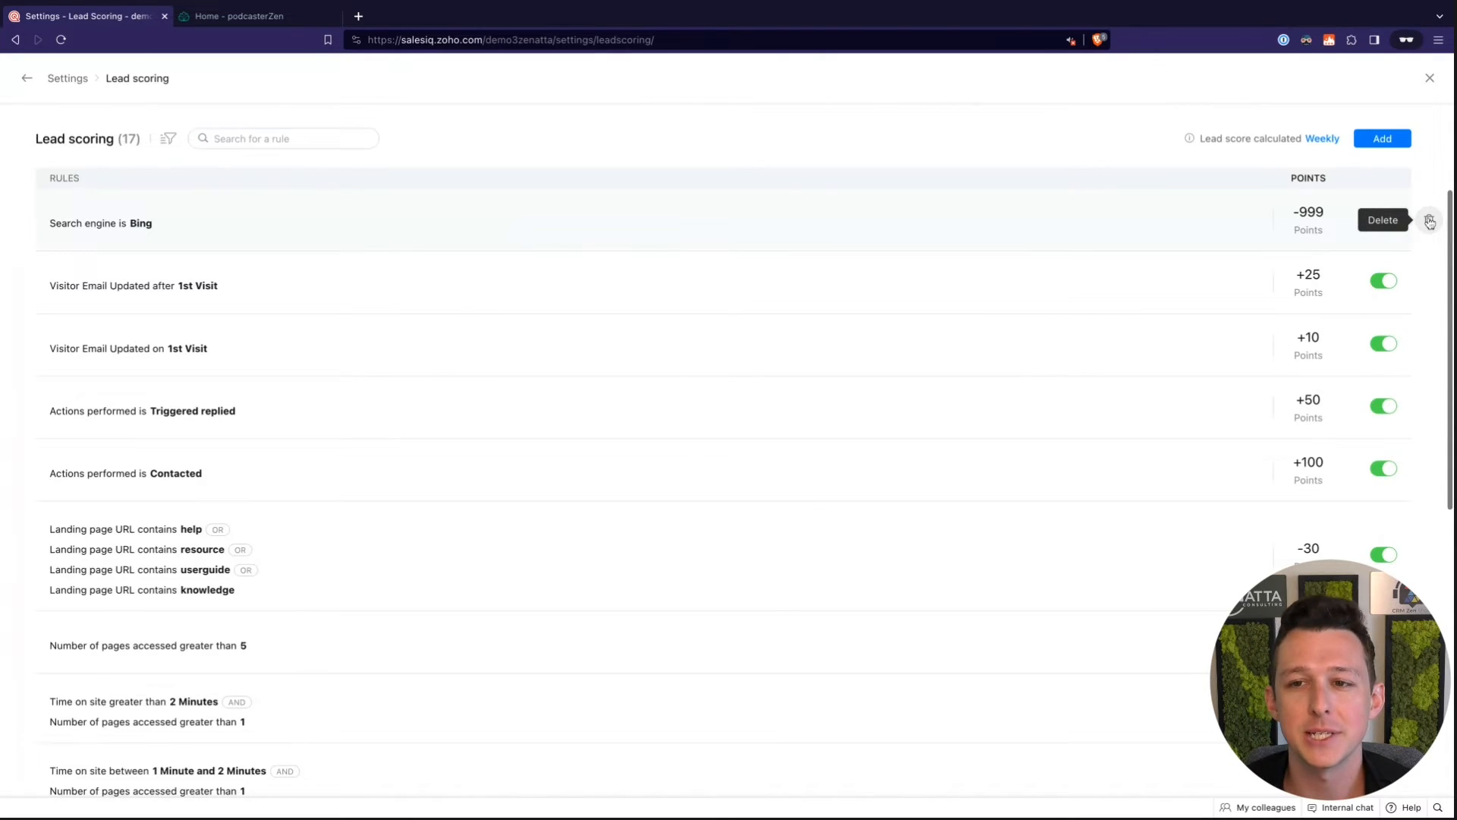
{"action": "left_click", "coordinate": [1429, 221]}
{"action": "left_click", "coordinate": [803, 510]}
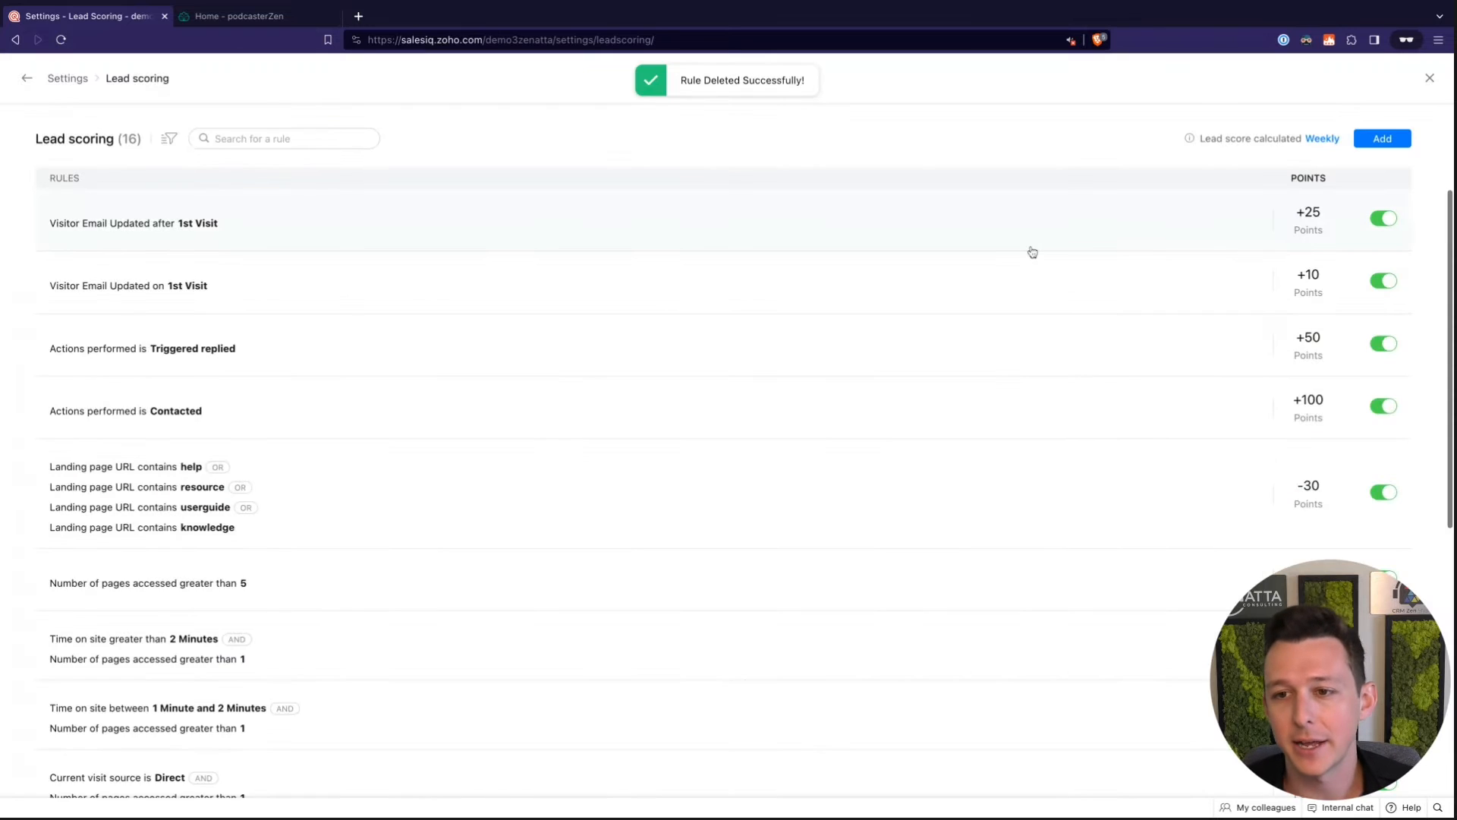
Review the remaining lead scoring rules down to the Zoho CRM criteria, and open the Company Scoring settings
{"action": "scroll", "coordinate": [1031, 251], "scroll_direction": "down", "scroll_amount": 7}
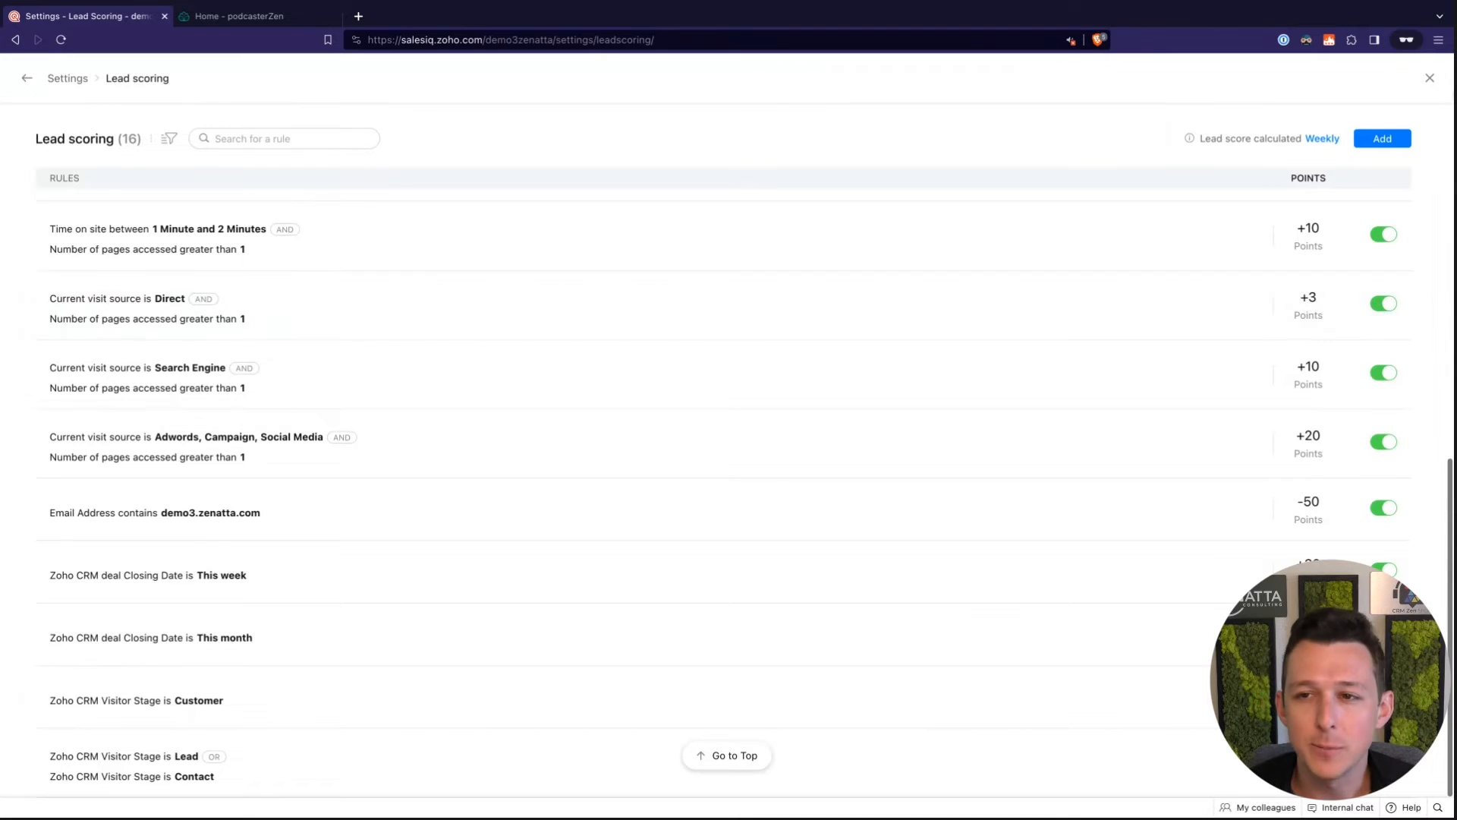
{"action": "left_click", "coordinate": [1431, 82]}
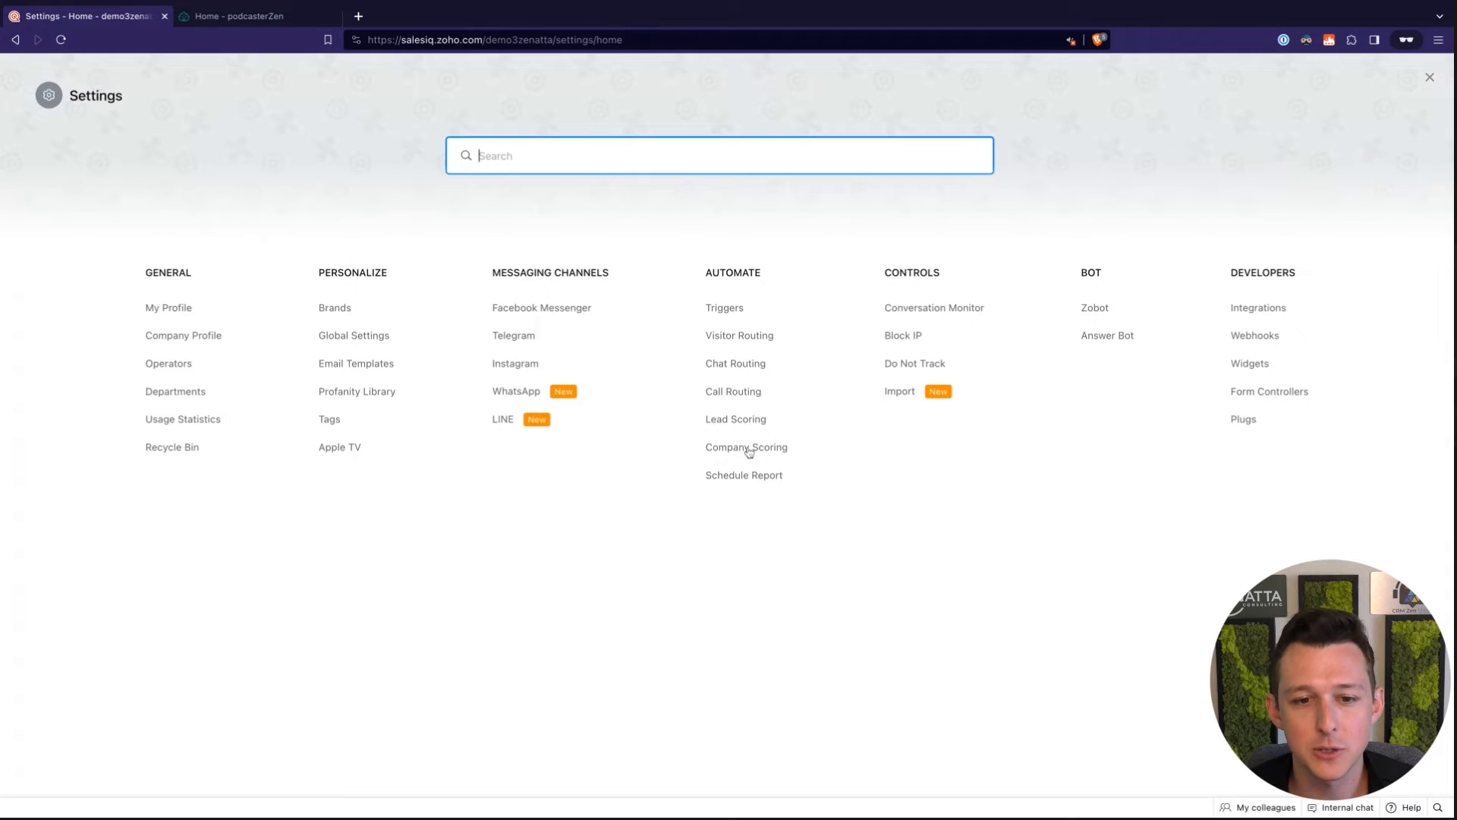
{"action": "left_click", "coordinate": [748, 448]}
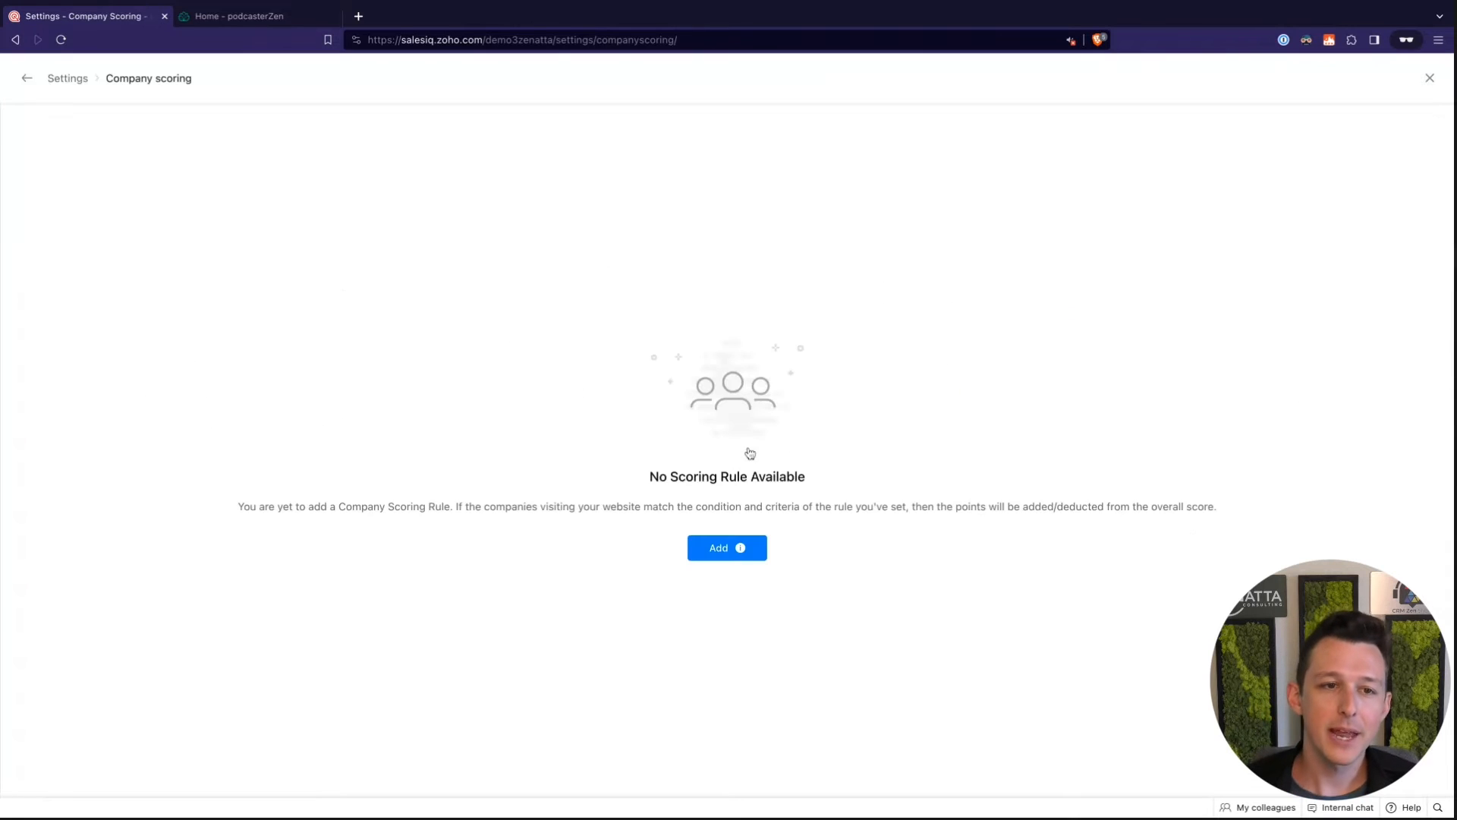
Start adding a company scoring rule, read the data enrichment requirement, dismiss it without enabling anything, and return to the settings overview
{"action": "left_click", "coordinate": [714, 551]}
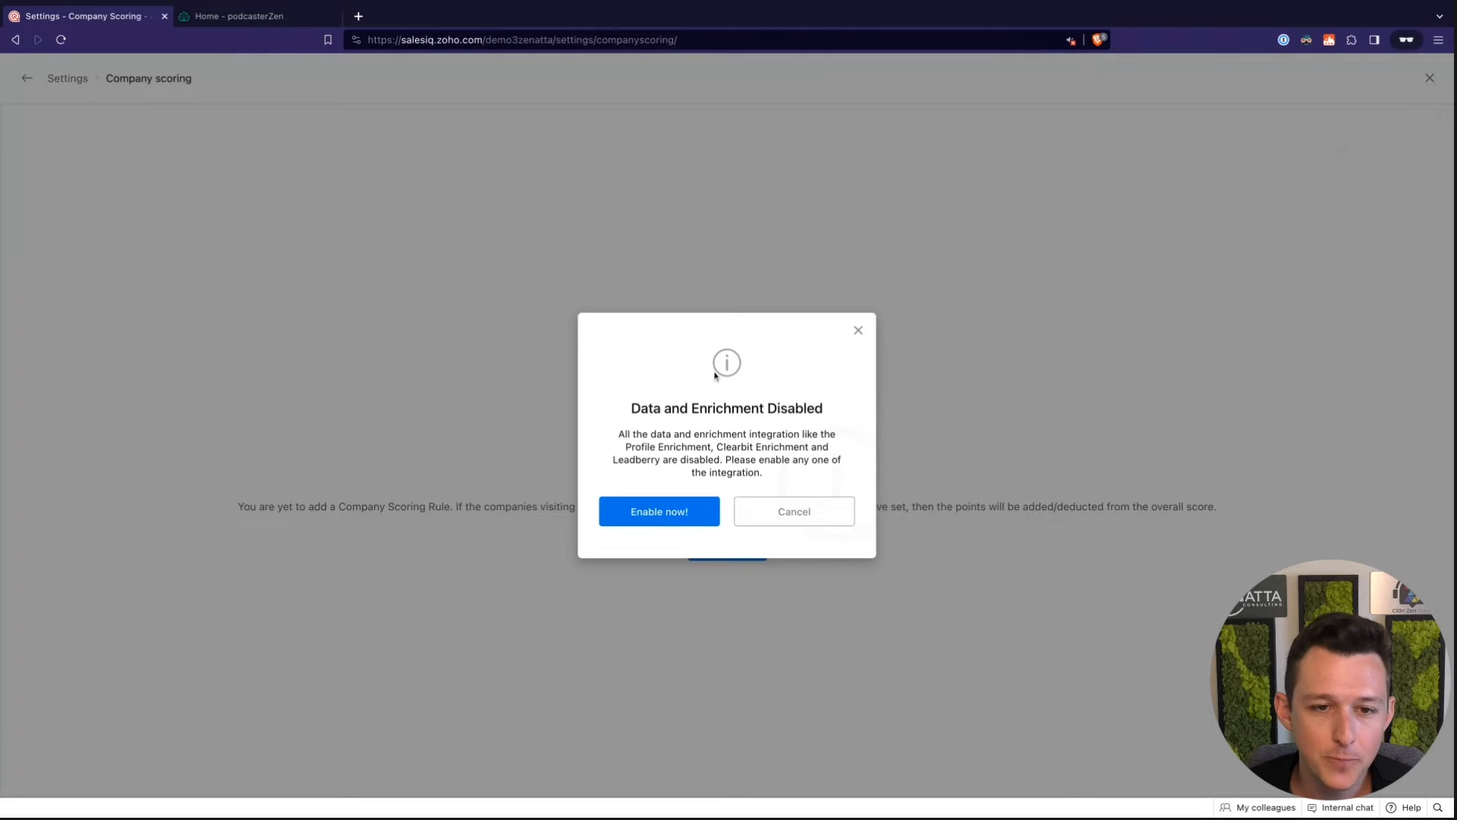
{"action": "left_click_drag", "start_coordinate": [686, 410], "coordinate": [789, 413]}
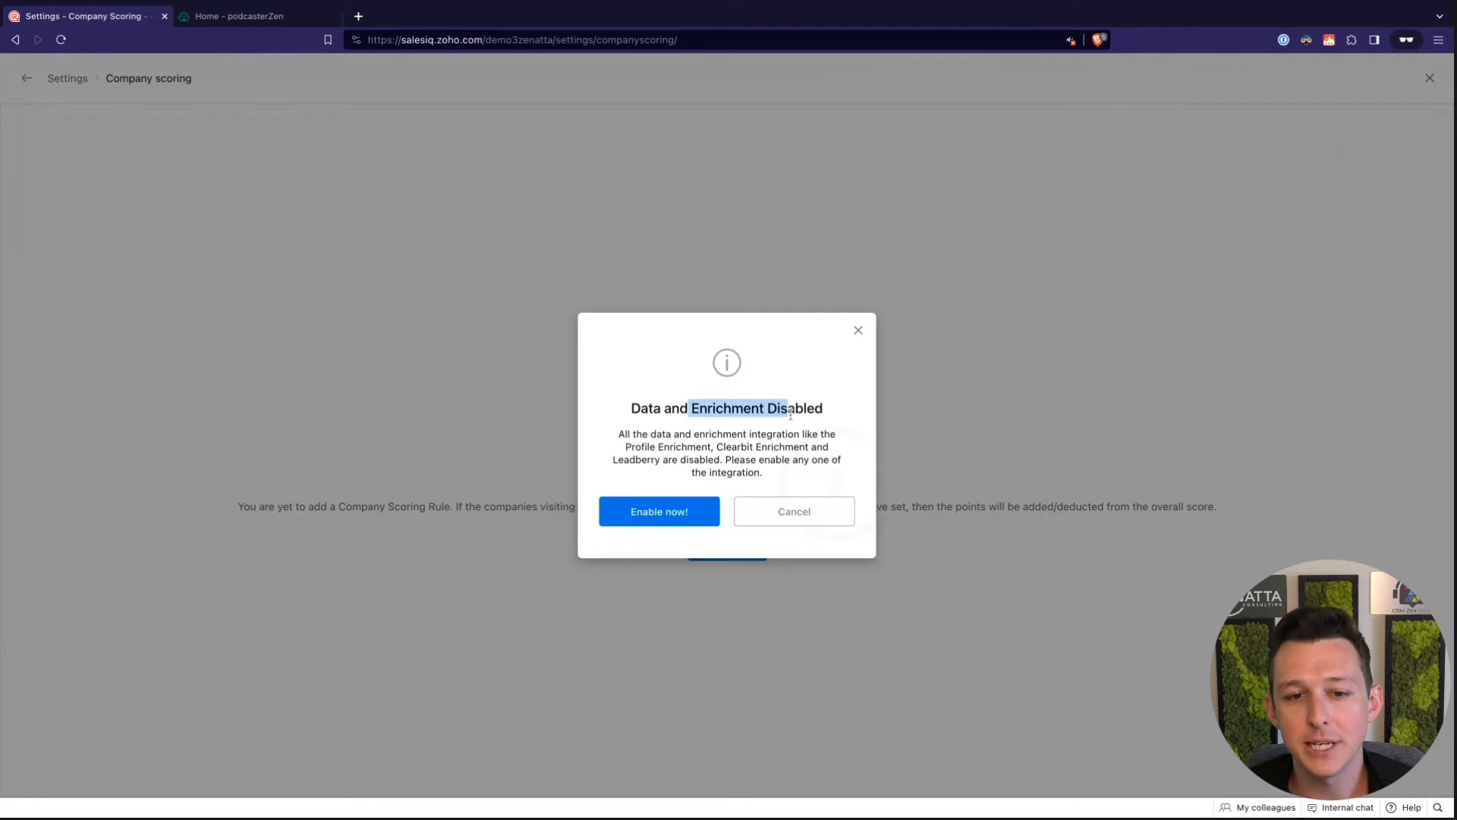
{"action": "left_click", "coordinate": [790, 415]}
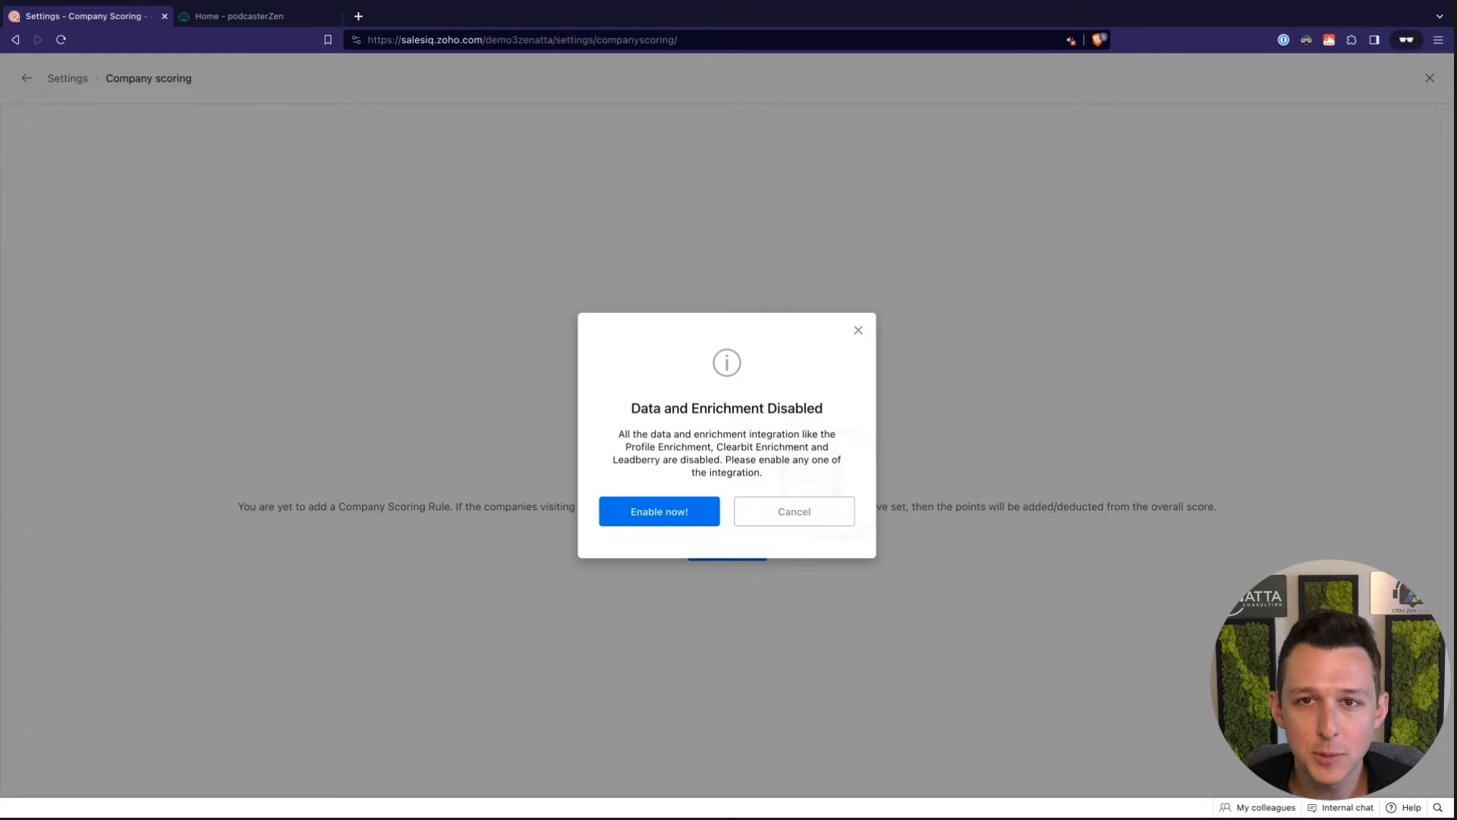
{"action": "left_click_drag", "start_coordinate": [717, 446], "coordinate": [794, 447]}
{"action": "left_click", "coordinate": [795, 444]}
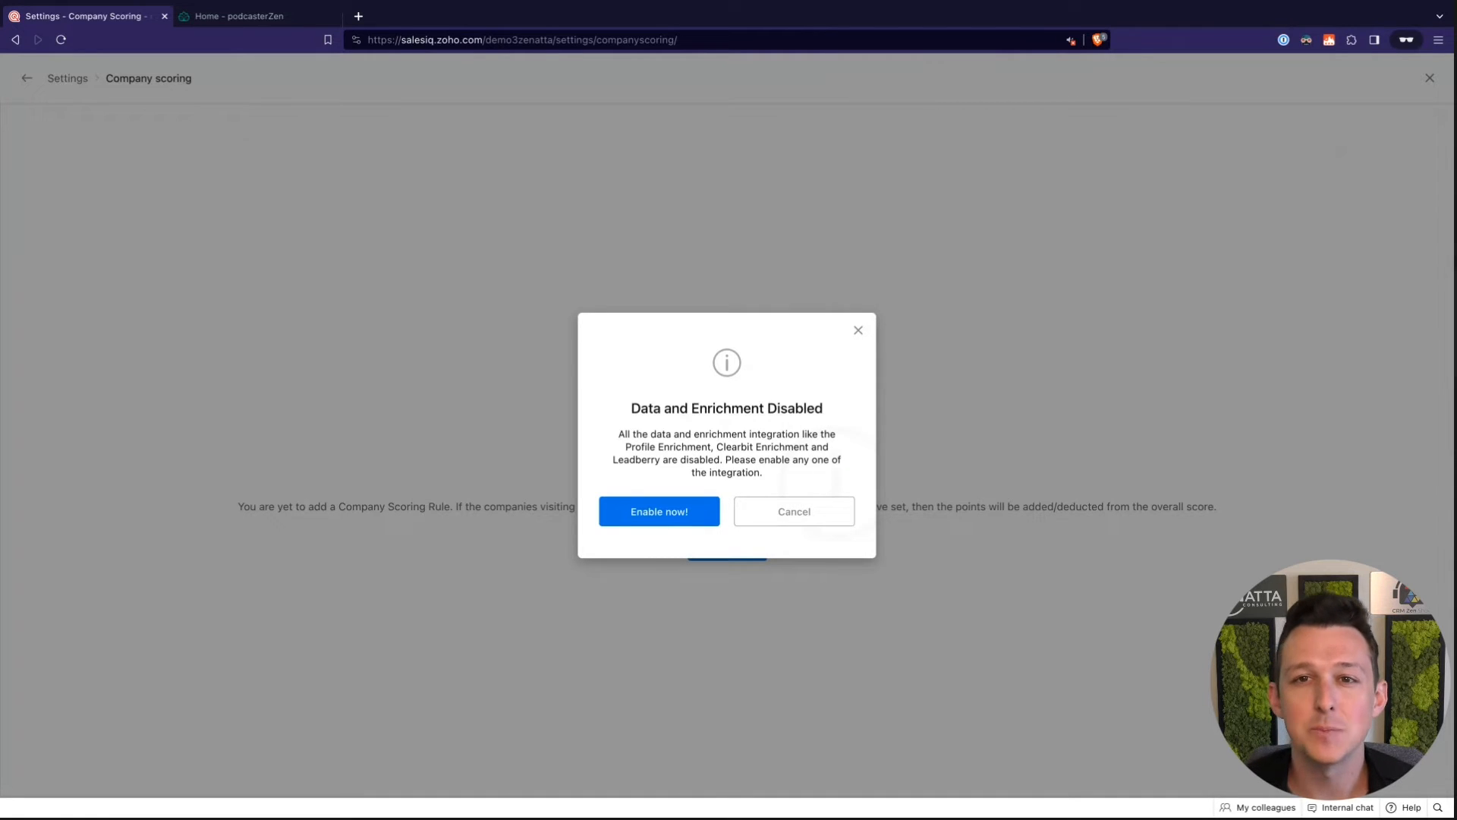
{"action": "left_click", "coordinate": [858, 330]}
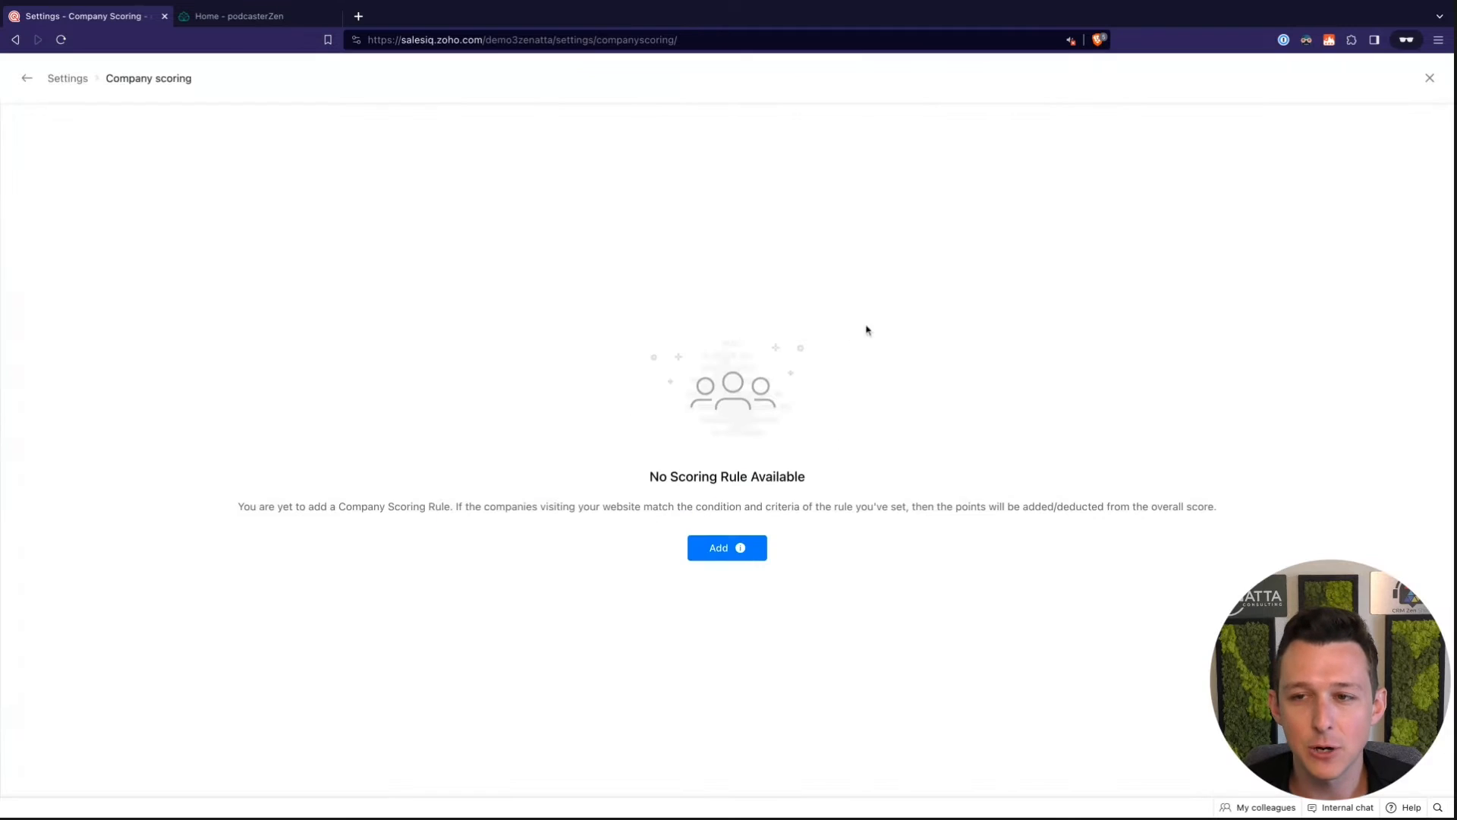
{"action": "left_click", "coordinate": [1428, 77]}
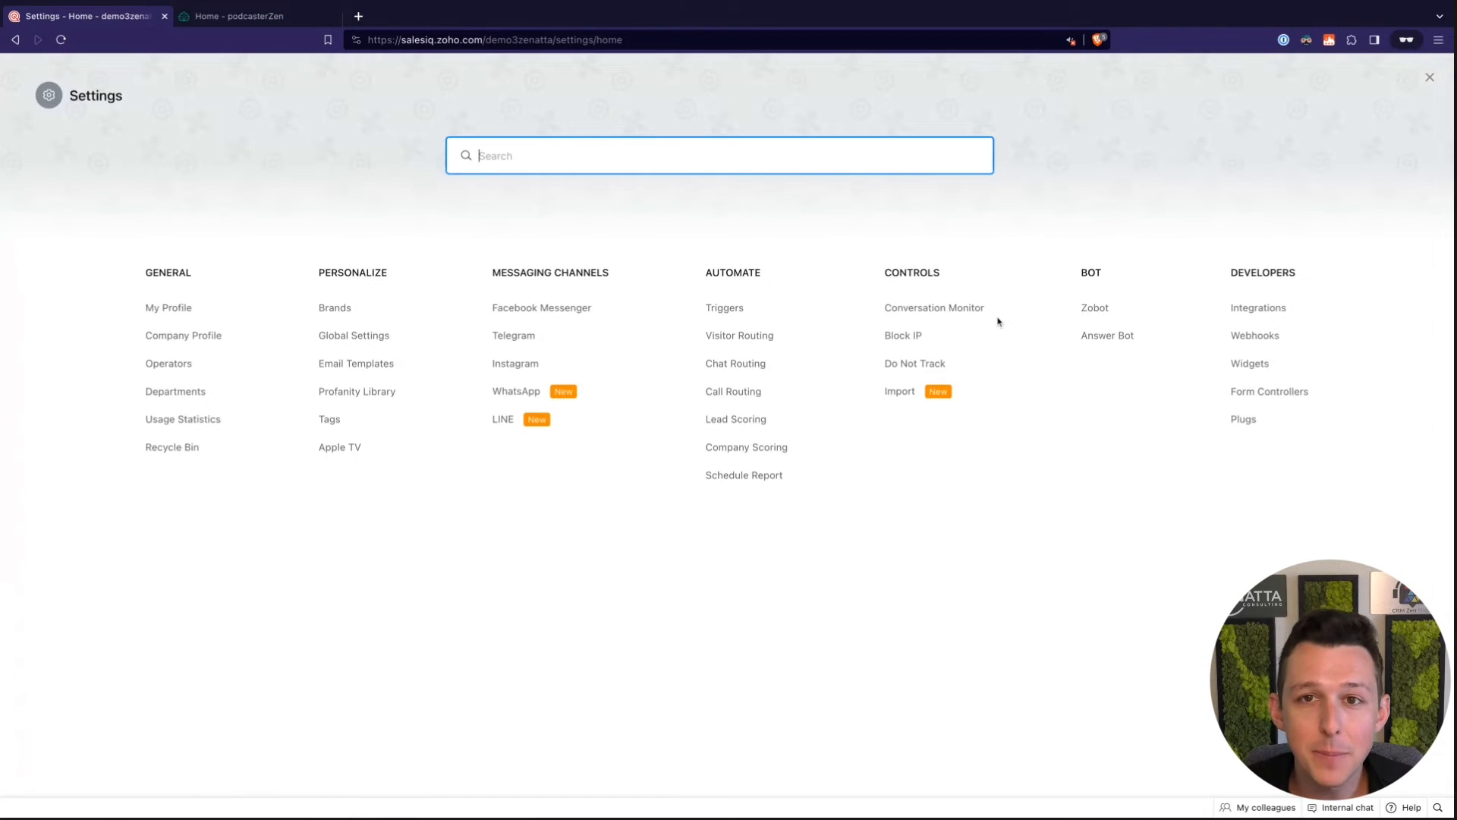
Start a scheduled report for the Lead module using the Today's lead visitor history list
{"action": "left_click", "coordinate": [1053, 231]}
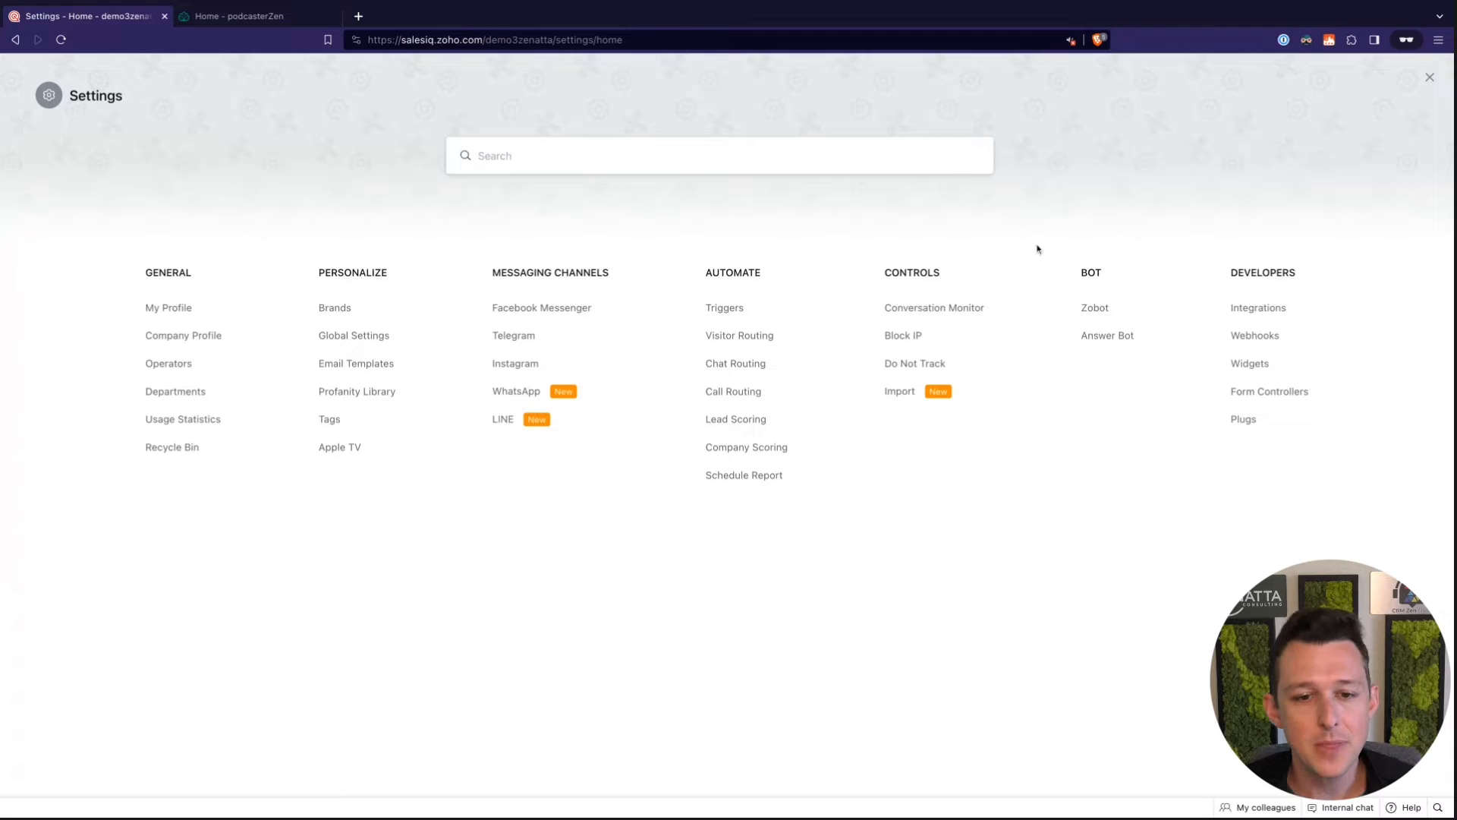
{"action": "left_click", "coordinate": [756, 477]}
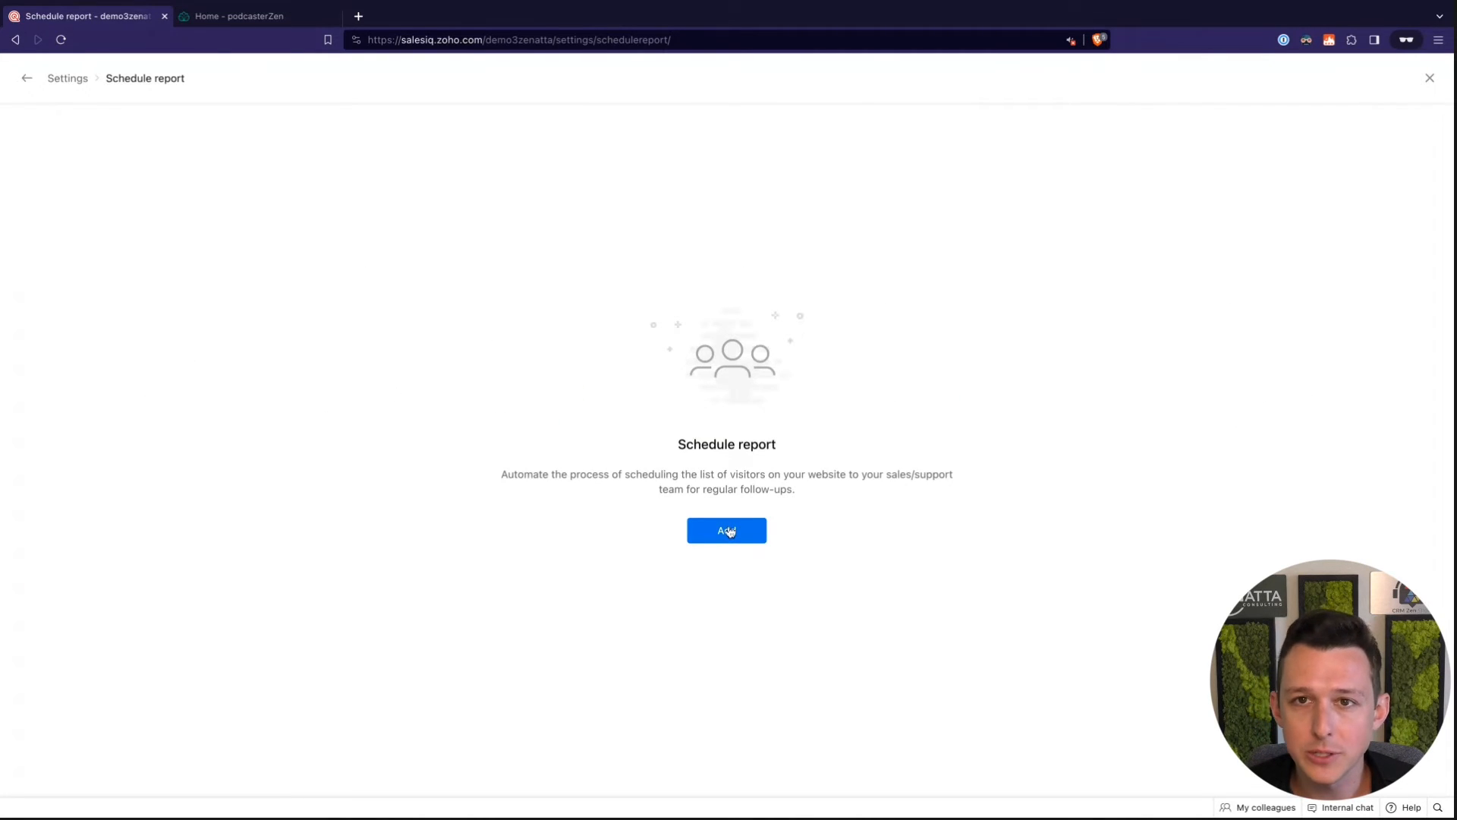
{"action": "left_click", "coordinate": [726, 530]}
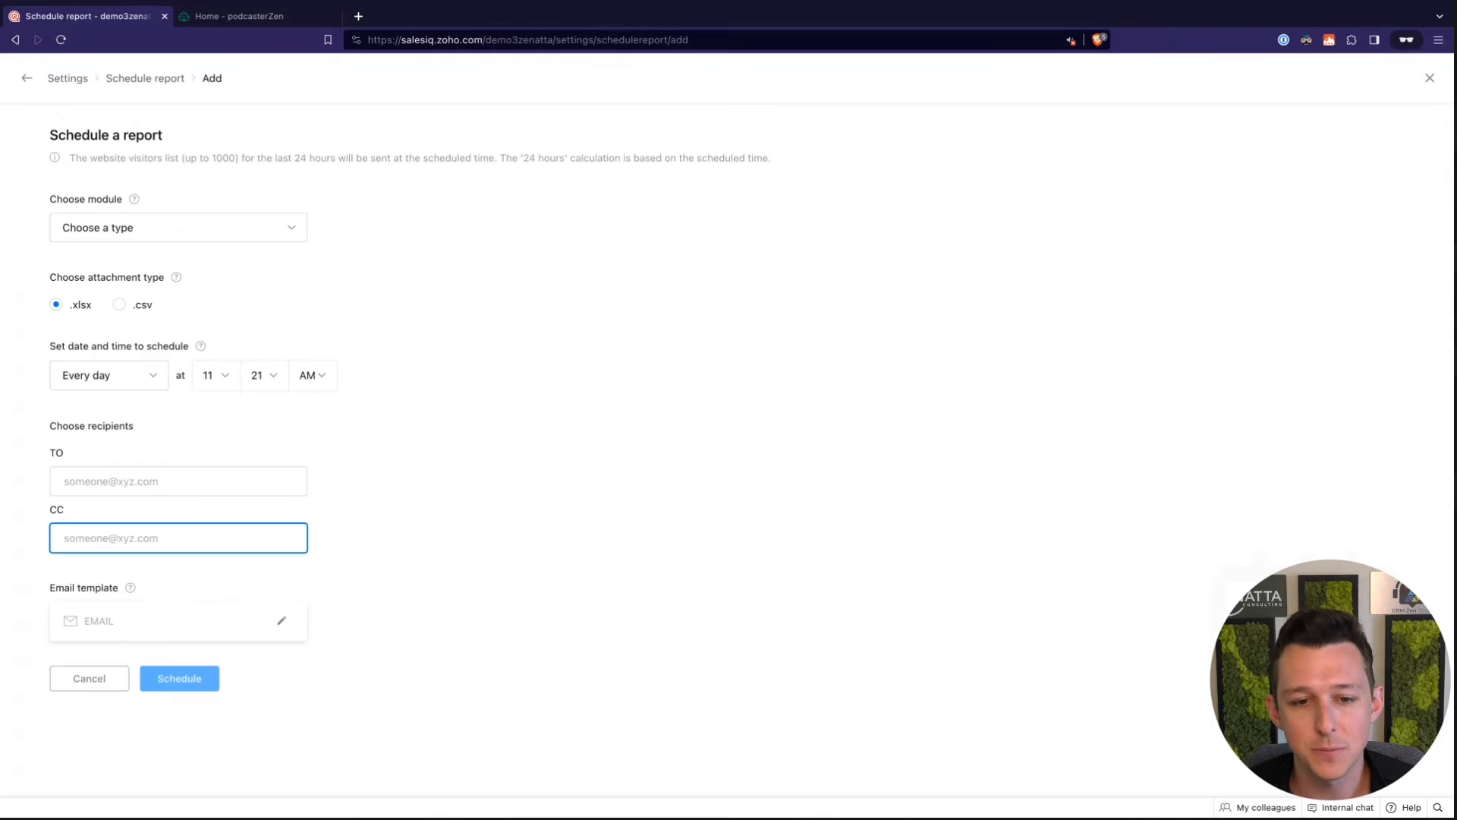
{"action": "left_click", "coordinate": [251, 240]}
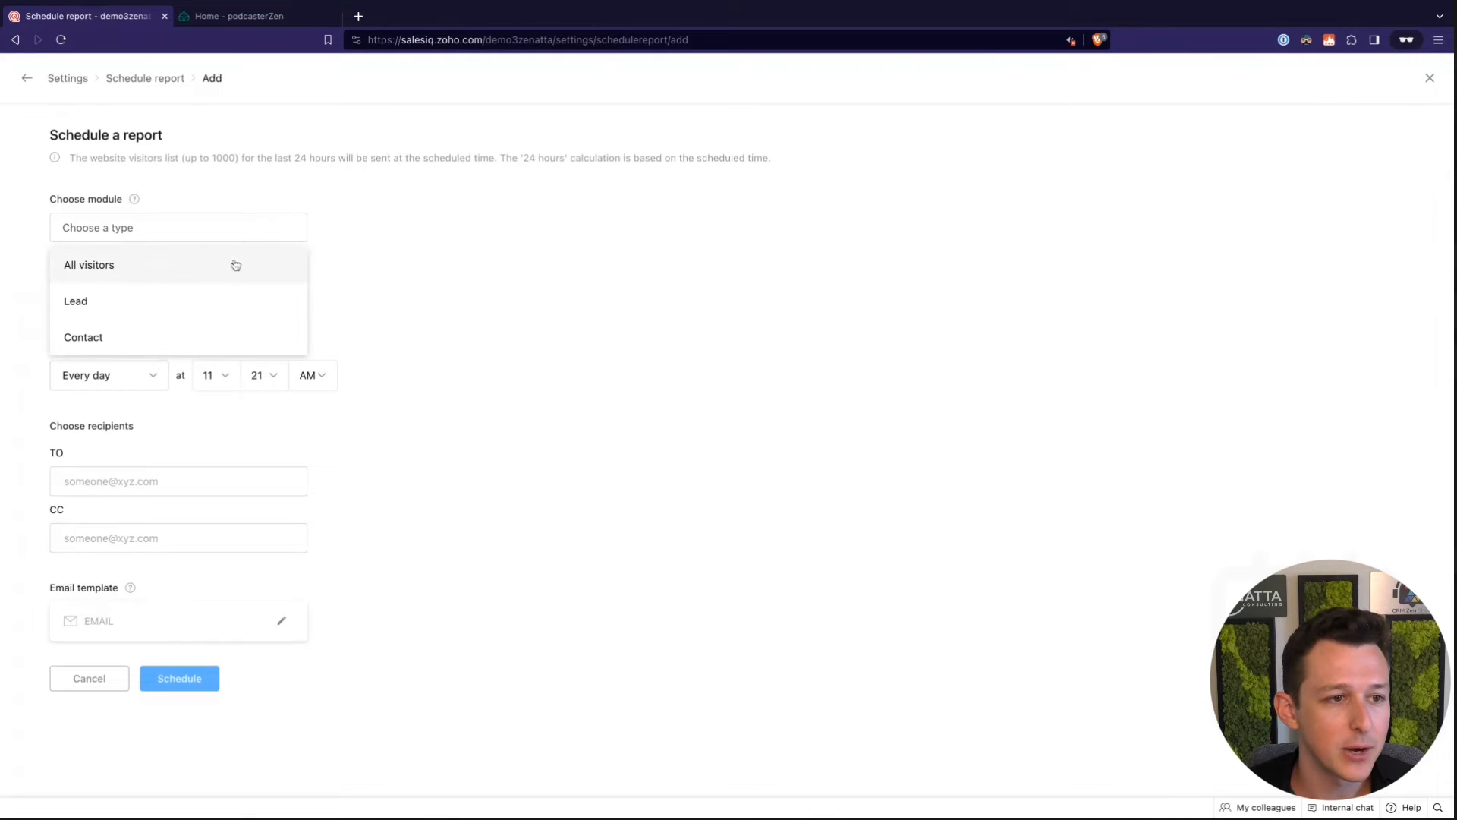
{"action": "left_click", "coordinate": [202, 303]}
{"action": "left_click", "coordinate": [280, 322]}
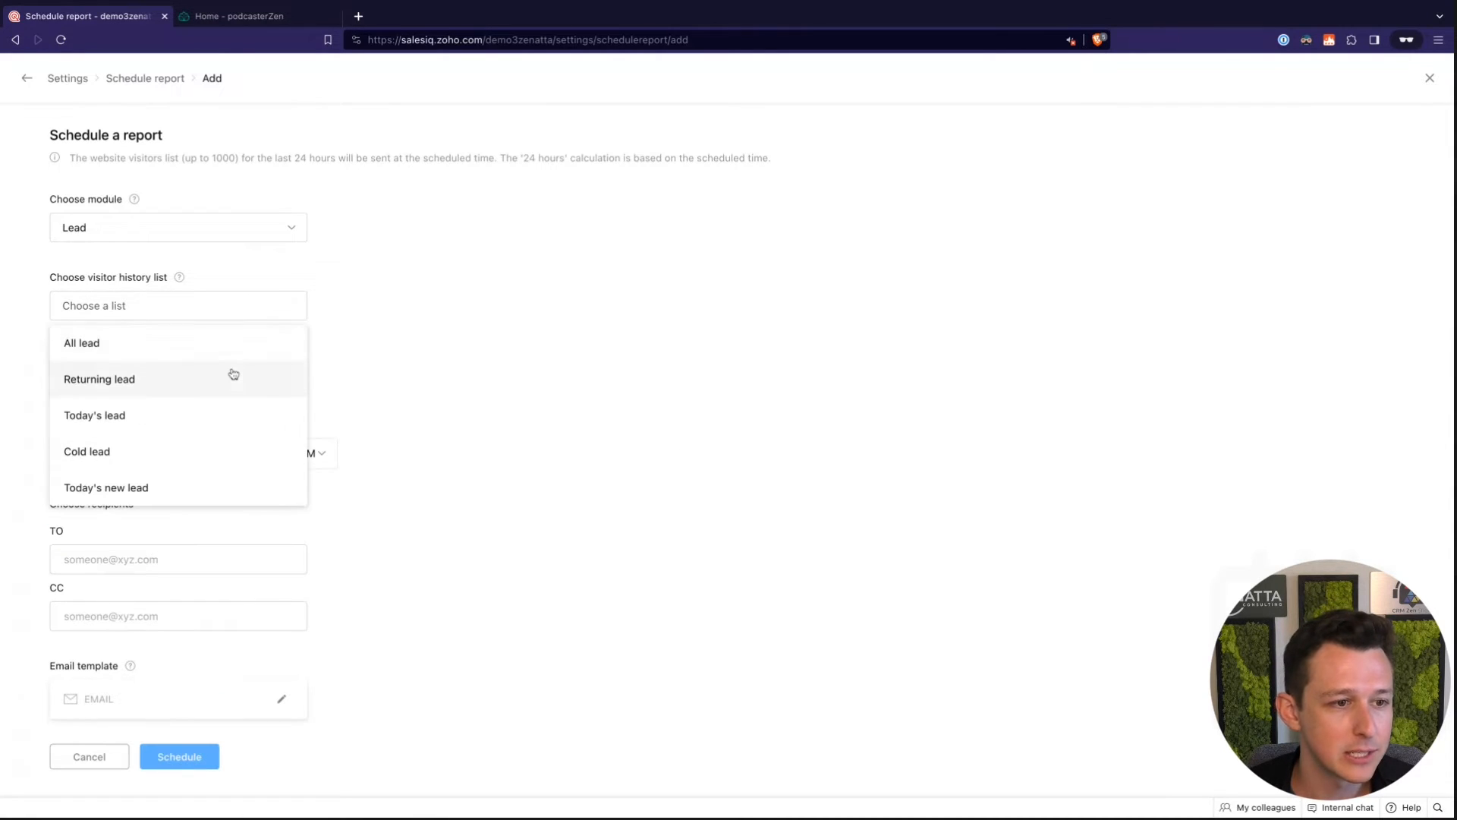
{"action": "left_click", "coordinate": [203, 419]}
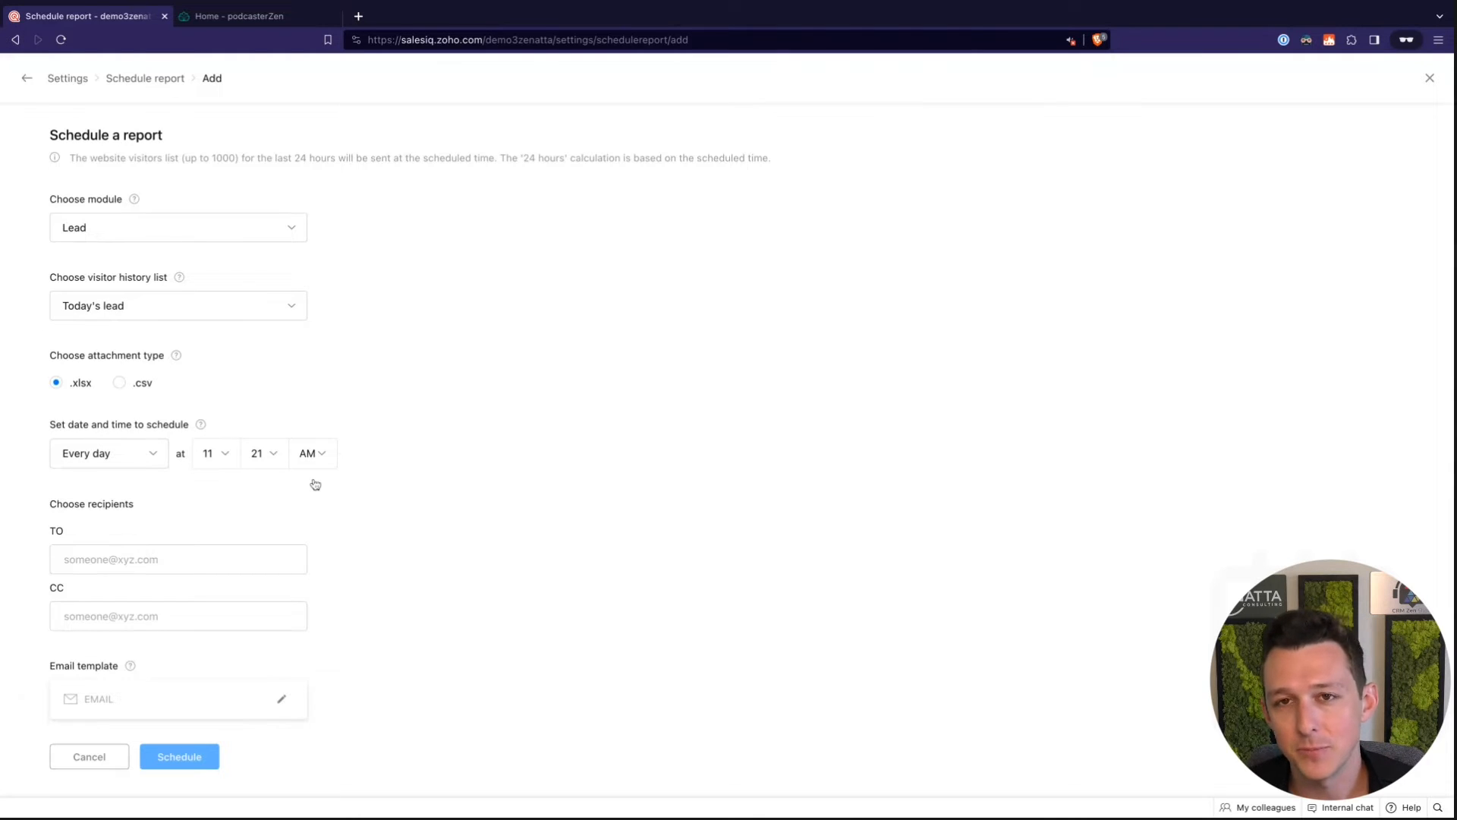
View the report's recipient fields, cancel the scheduled report, and return to the settings overview
{"action": "left_click", "coordinate": [153, 570]}
{"action": "left_click", "coordinate": [416, 616]}
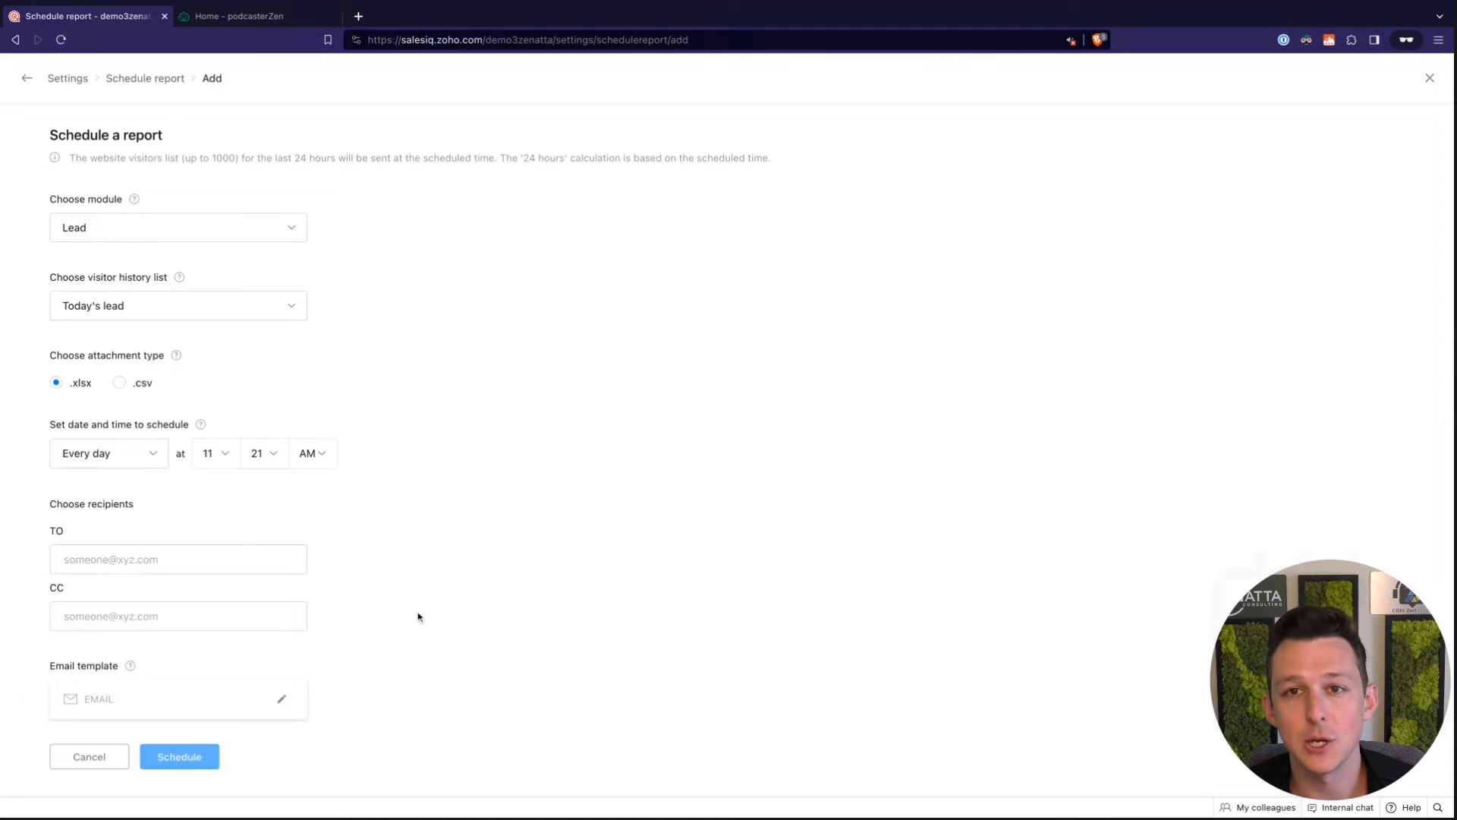
{"action": "left_click", "coordinate": [89, 756]}
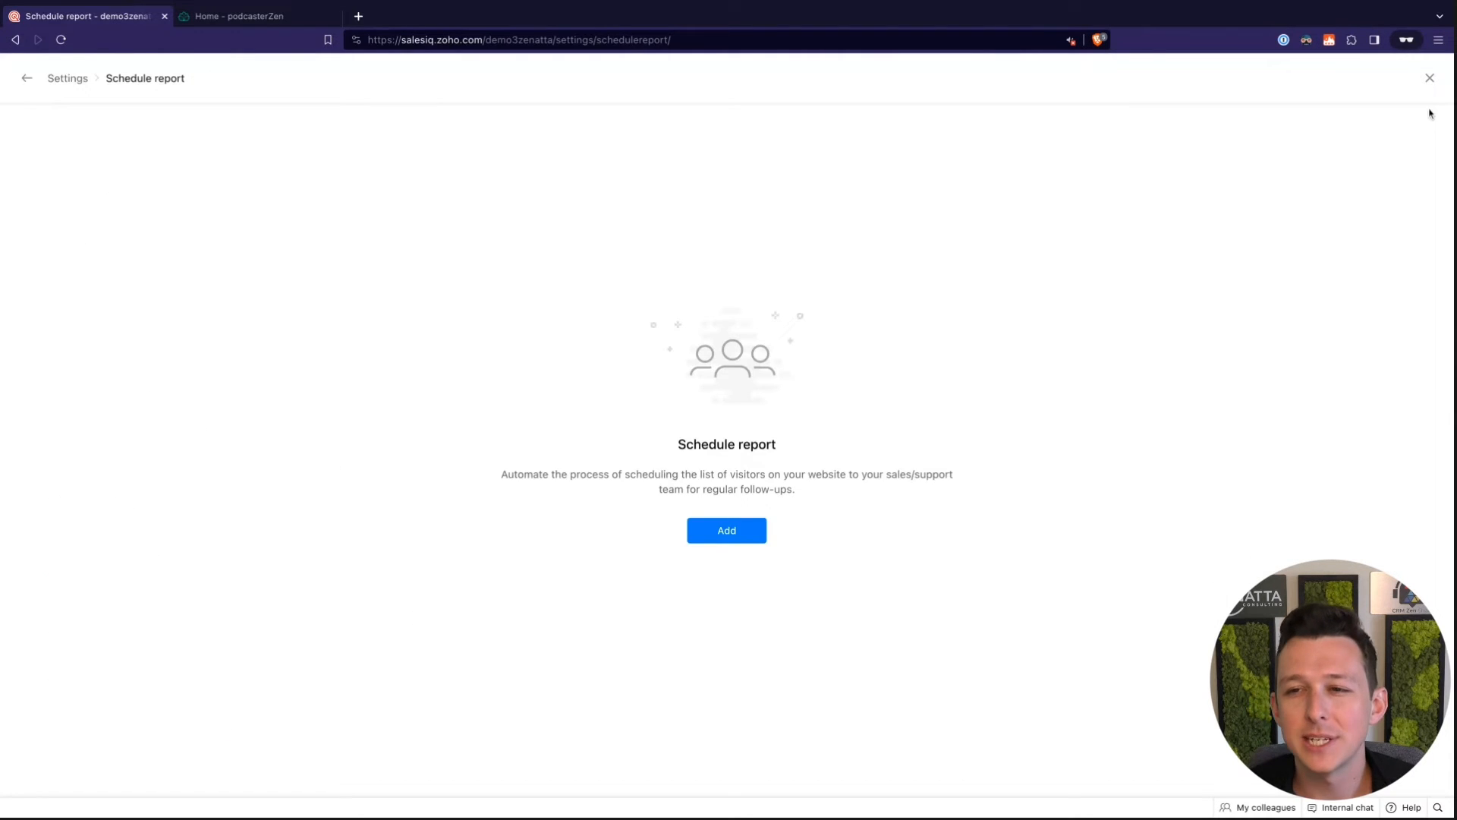
{"action": "left_click", "coordinate": [1430, 78]}
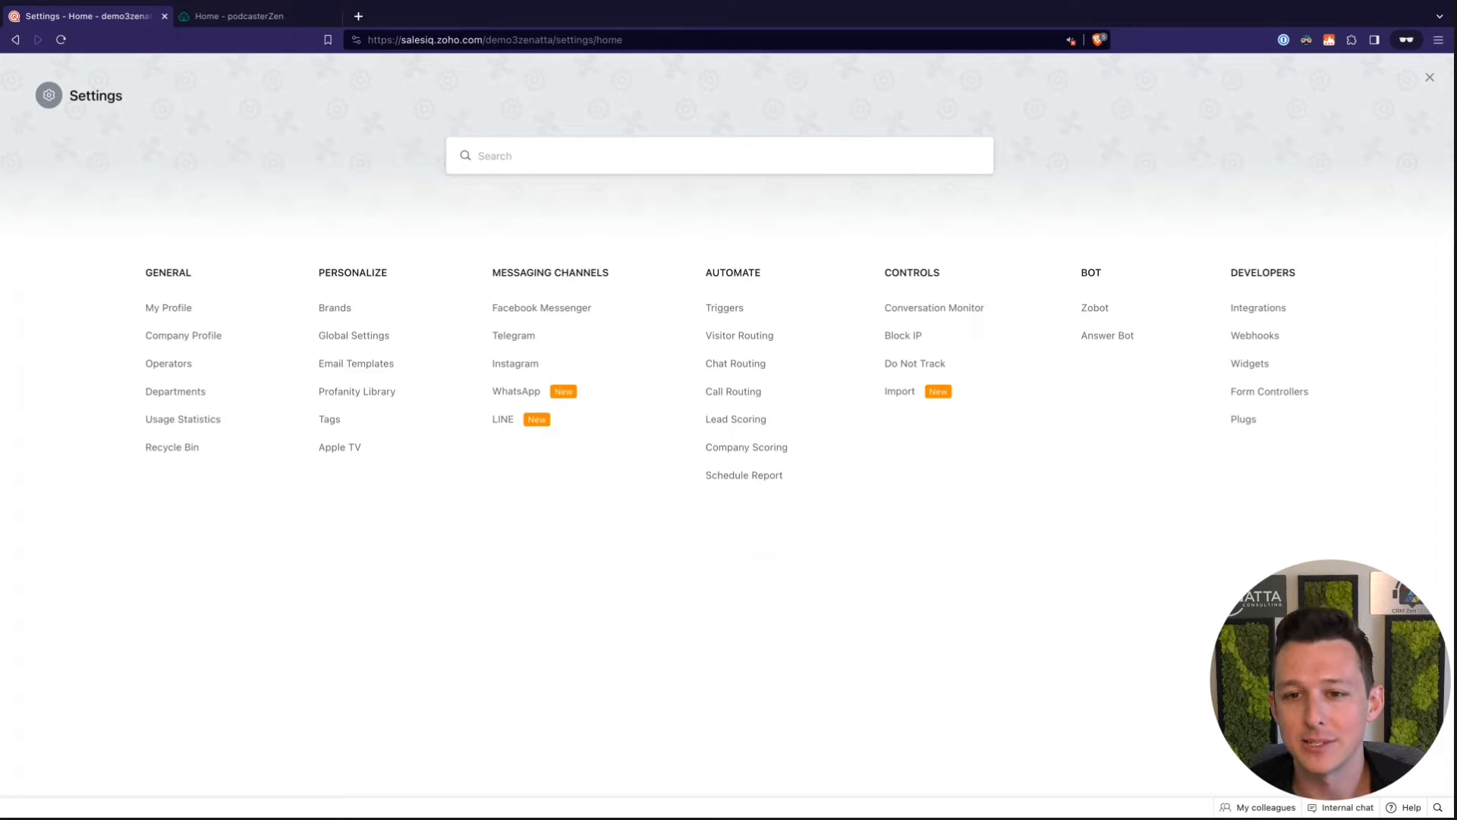
Review the Automate settings group, covering Triggers, the visitor, chat and call routing options, Lead Scoring and Company Scoring
{"action": "left_click_drag", "start_coordinate": [706, 274], "coordinate": [753, 275]}
{"action": "left_click", "coordinate": [753, 276]}
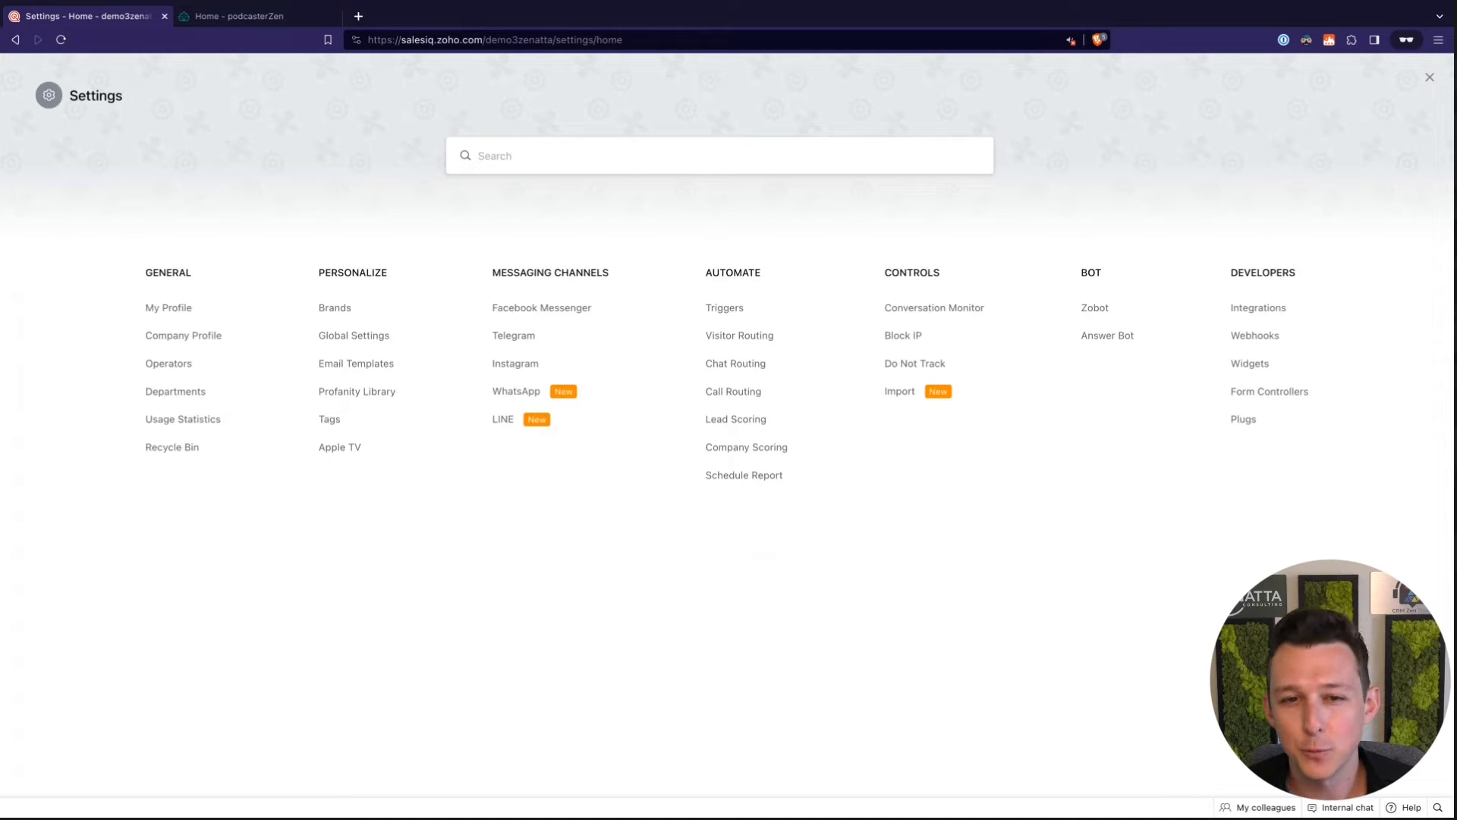
{"action": "double_click", "coordinate": [680, 314]}
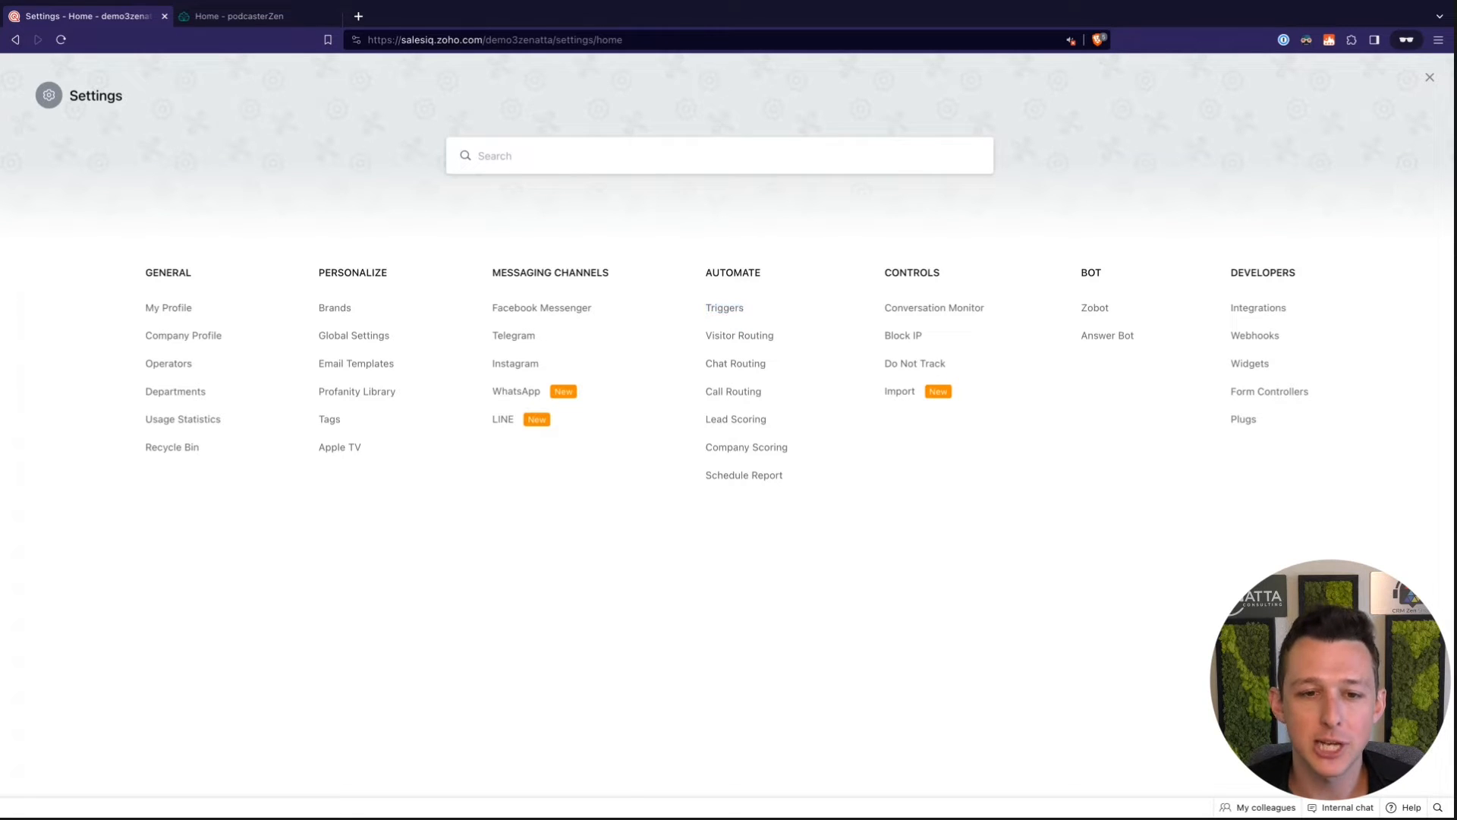
{"action": "triple_click", "coordinate": [697, 335]}
{"action": "left_click_drag", "start_coordinate": [697, 337], "coordinate": [791, 392]}
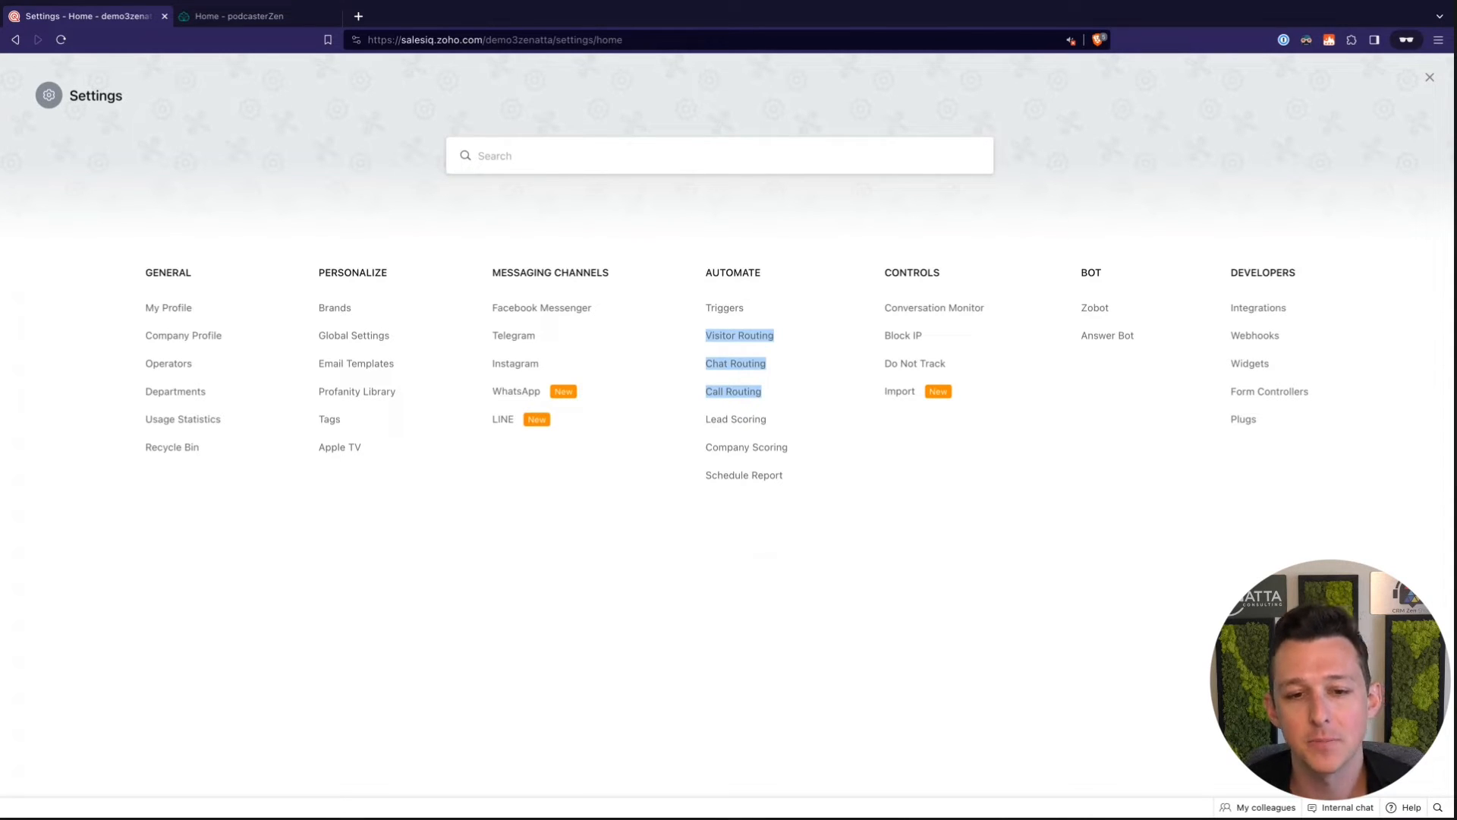
{"action": "left_click", "coordinate": [790, 519]}
{"action": "triple_click", "coordinate": [690, 417]}
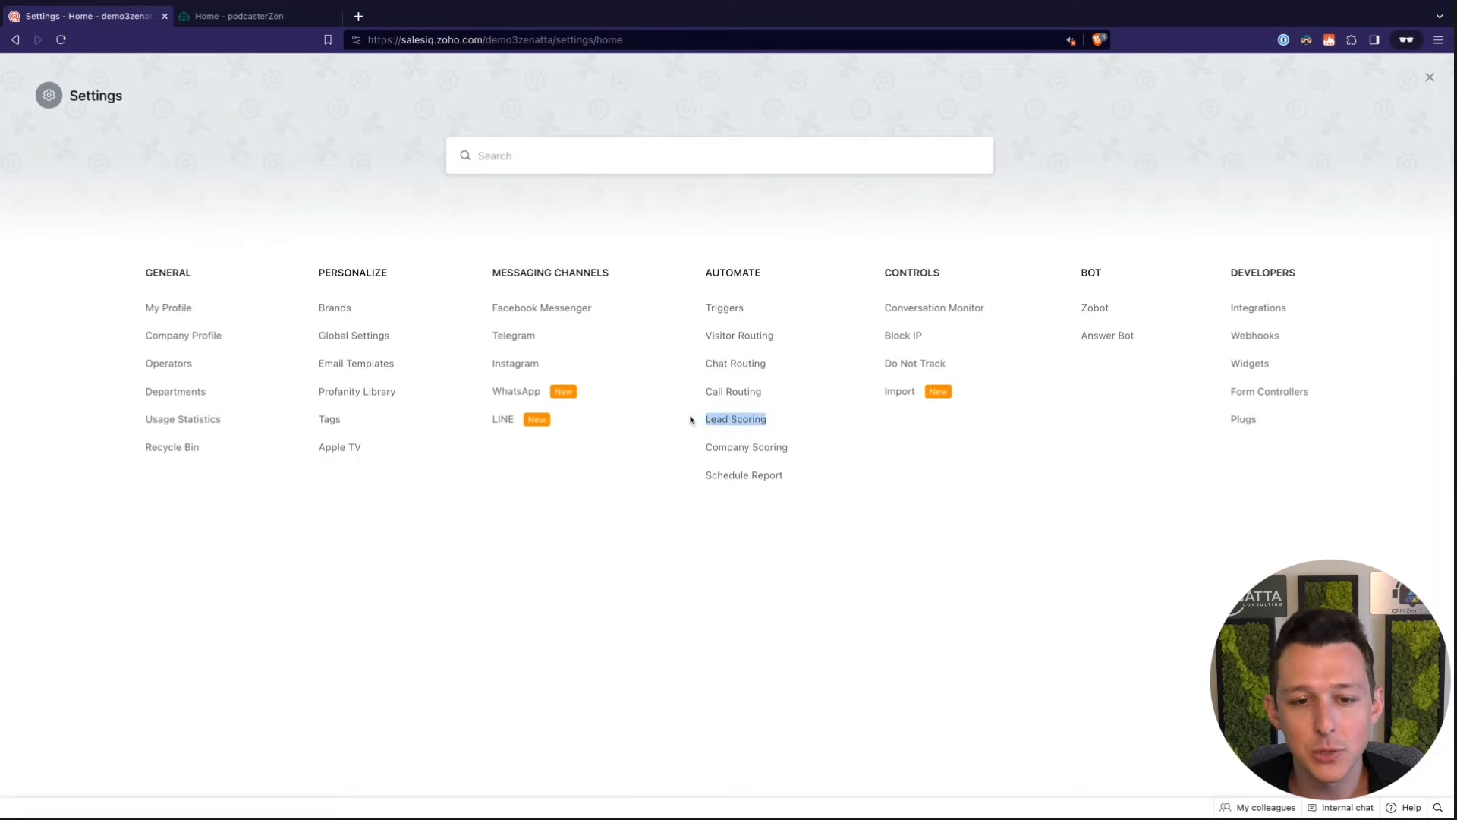
{"action": "triple_click", "coordinate": [690, 418]}
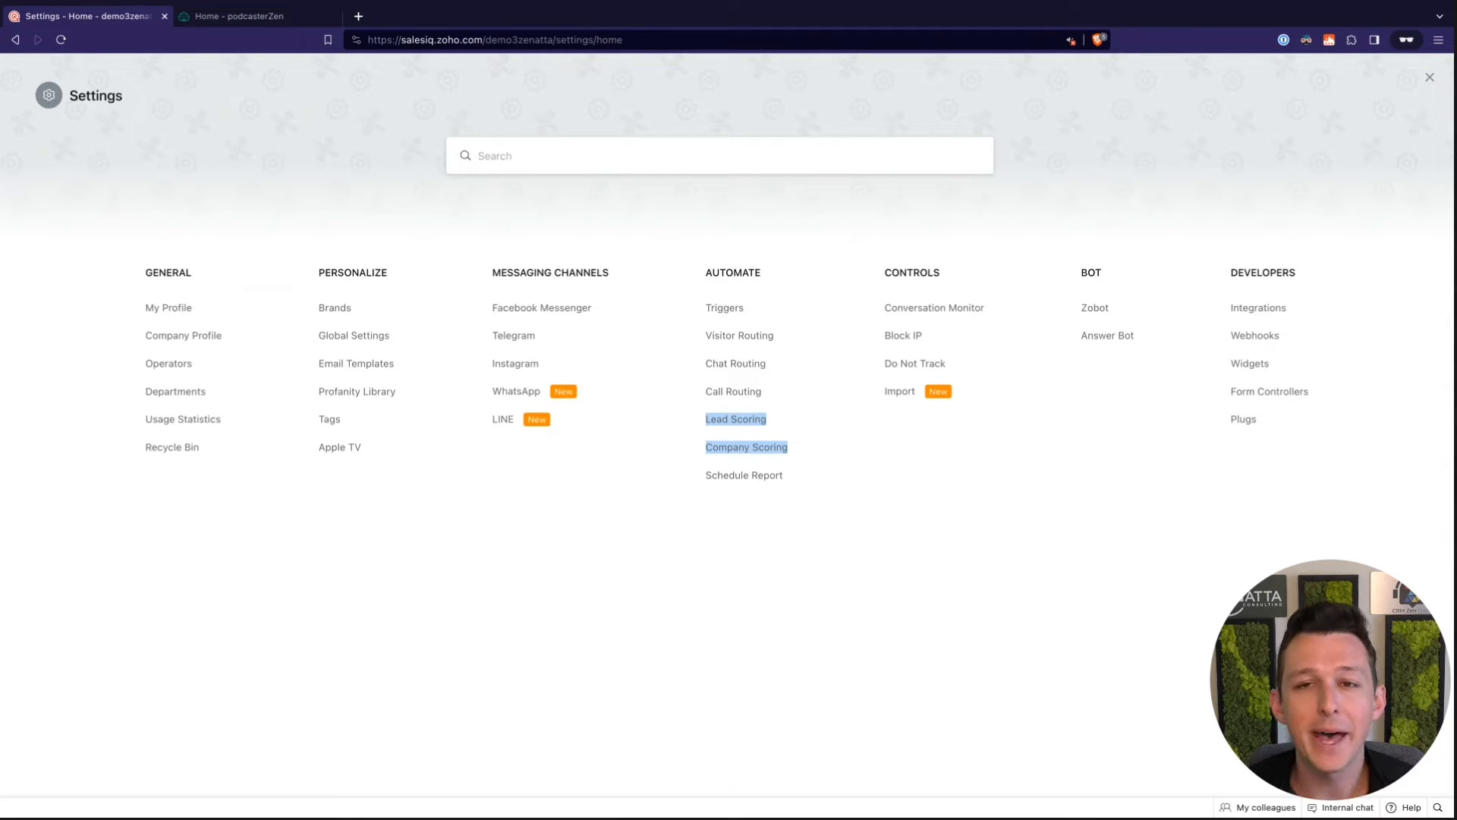
{"action": "left_click", "coordinate": [825, 630]}
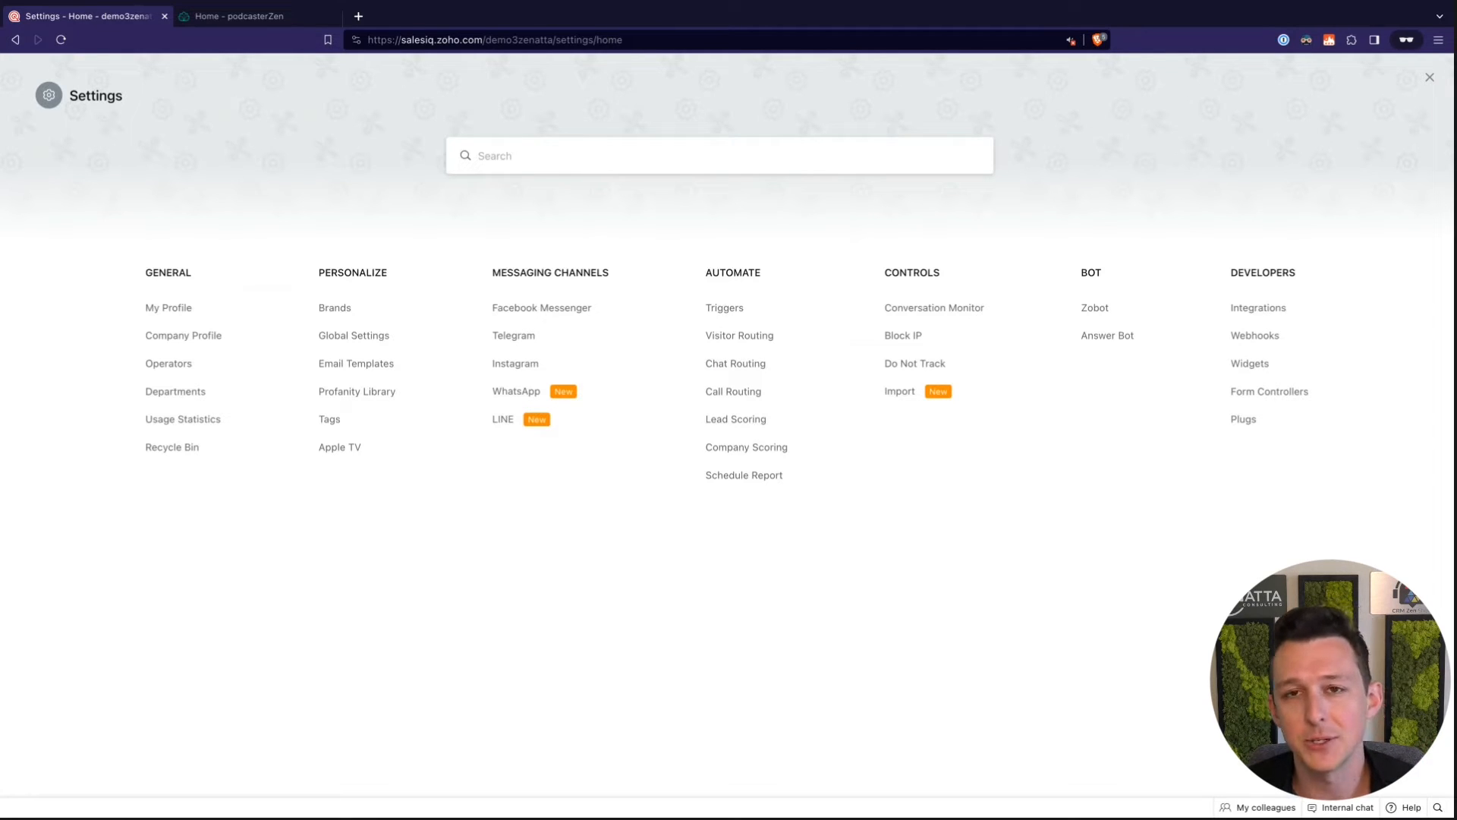
View the list of Zobots and return to the settings overview
{"action": "left_click", "coordinate": [1095, 308]}
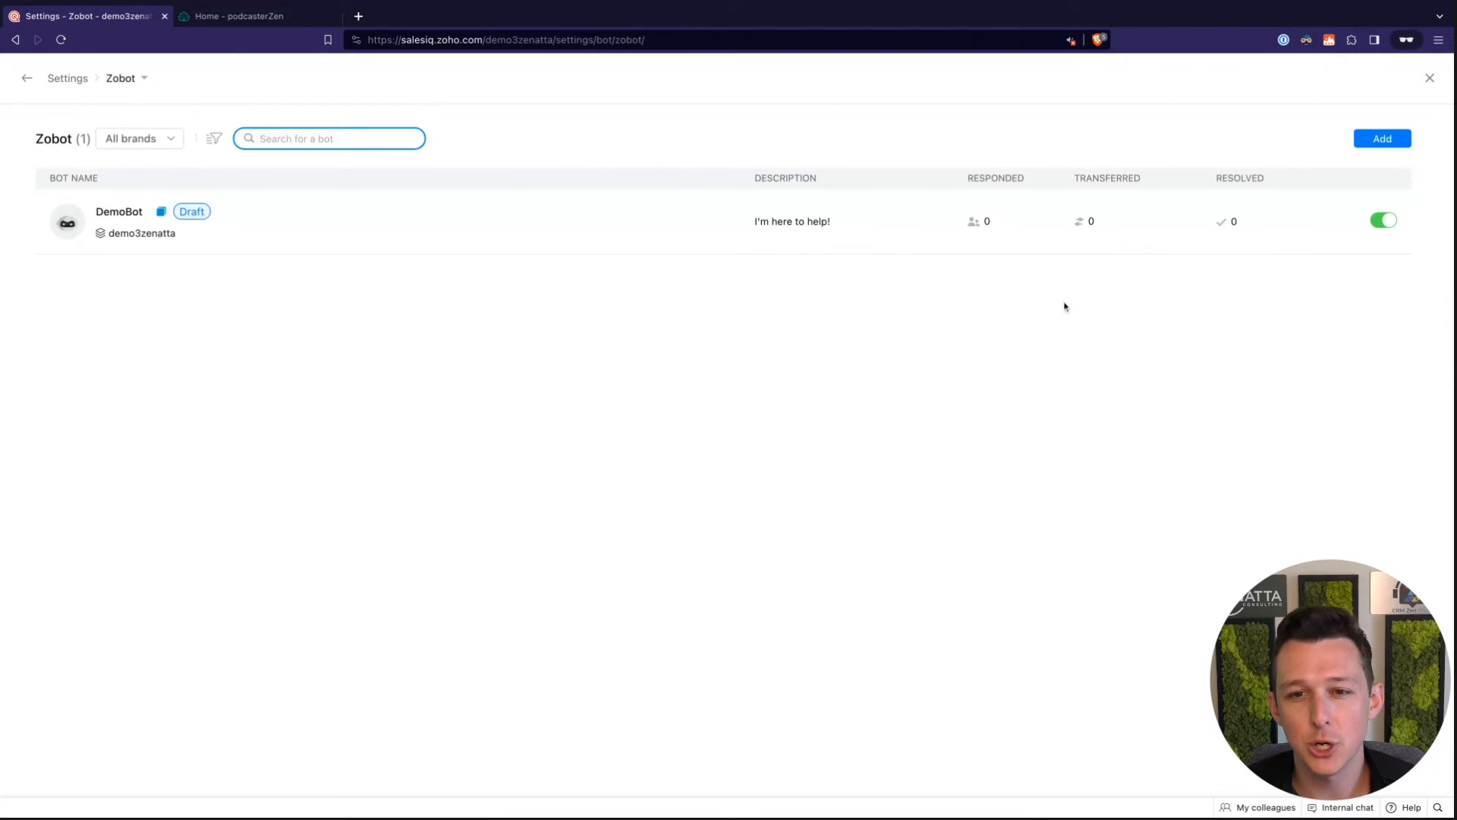
{"action": "left_click", "coordinate": [26, 79]}
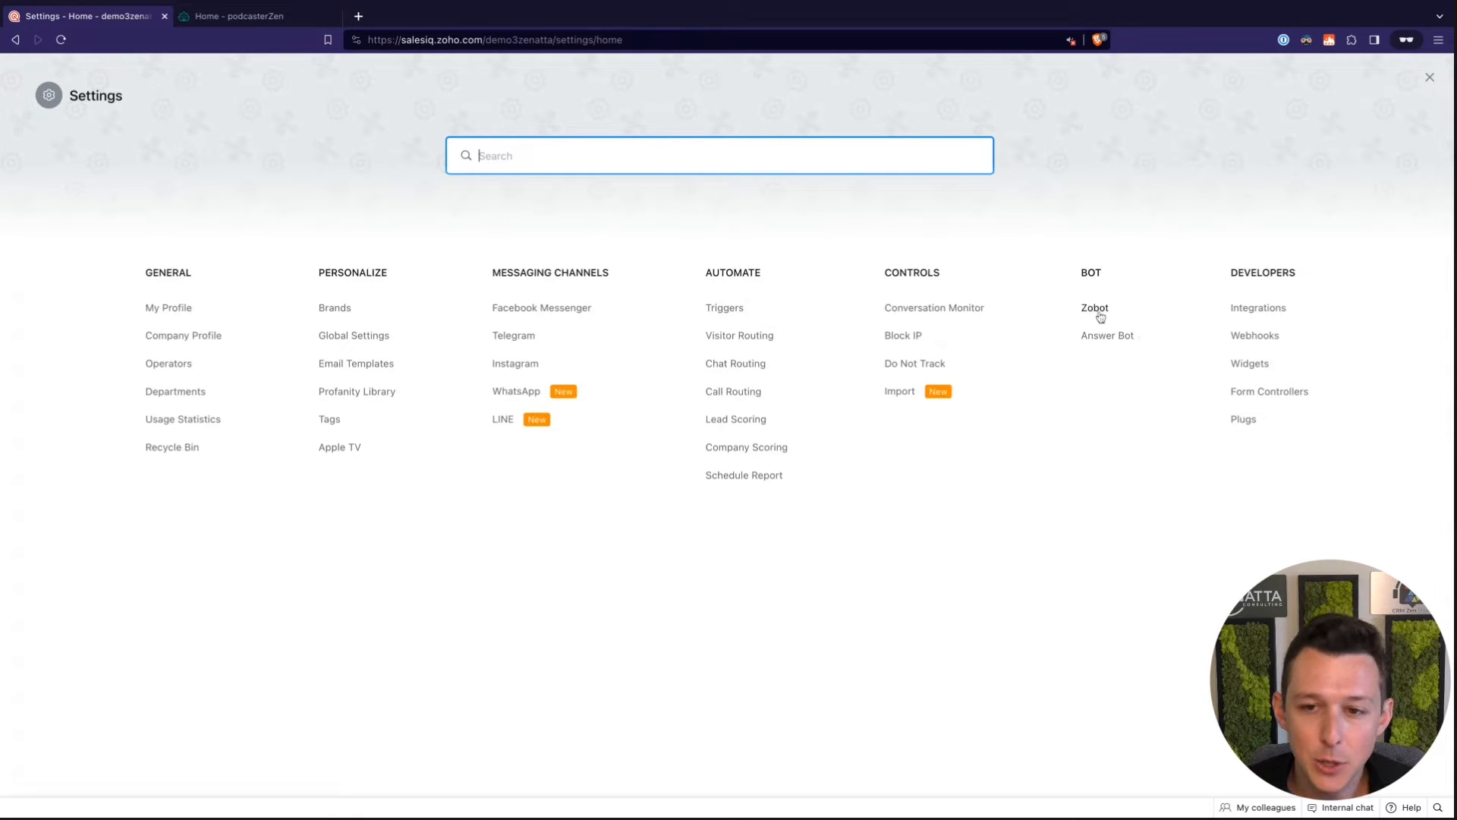
{"action": "left_click", "coordinate": [1089, 251]}
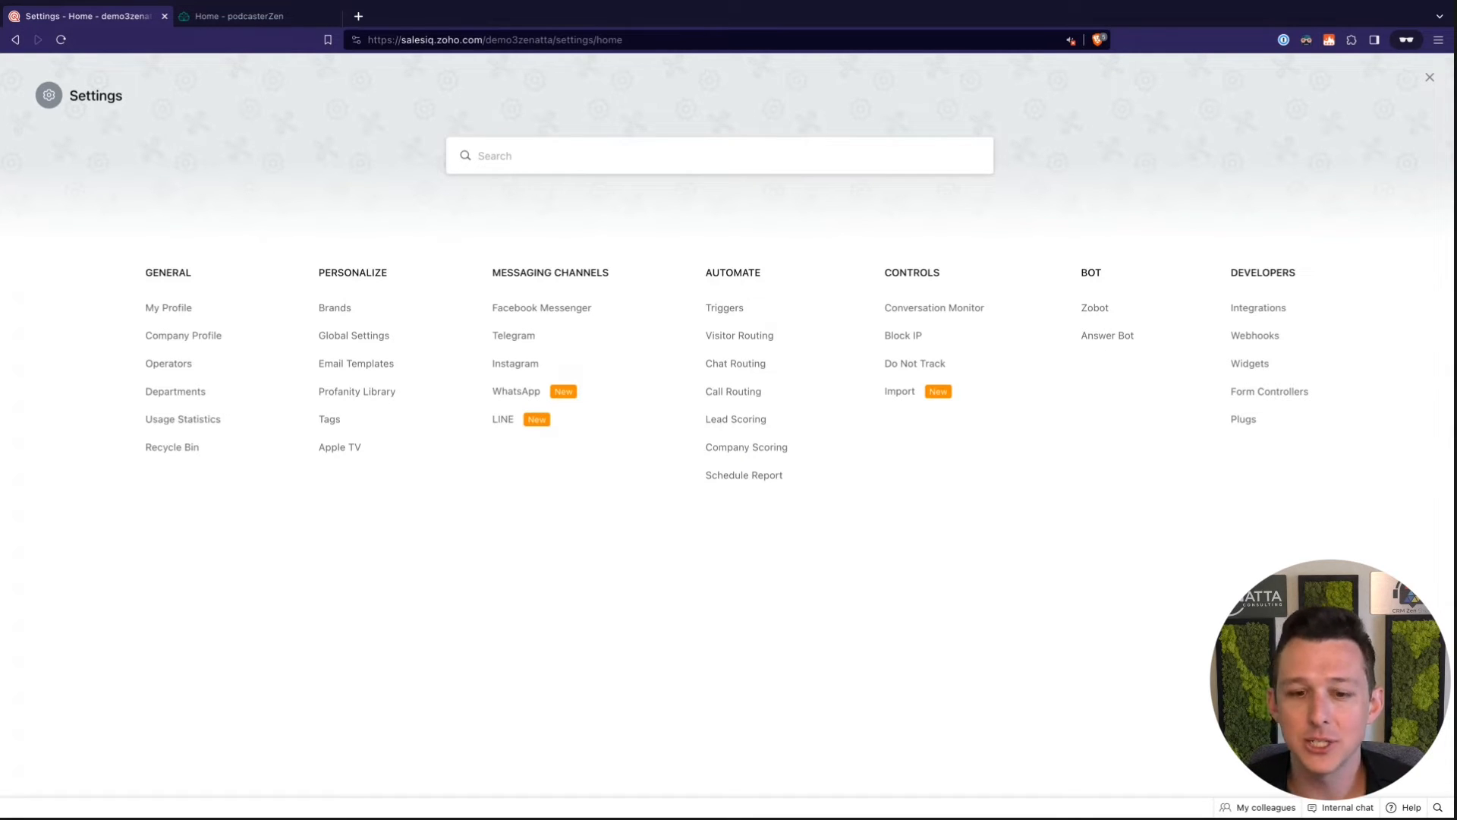
View DemoBot's audience criteria and its configuration page, and return to the settings overview without changing anything
{"action": "left_click", "coordinate": [1094, 308]}
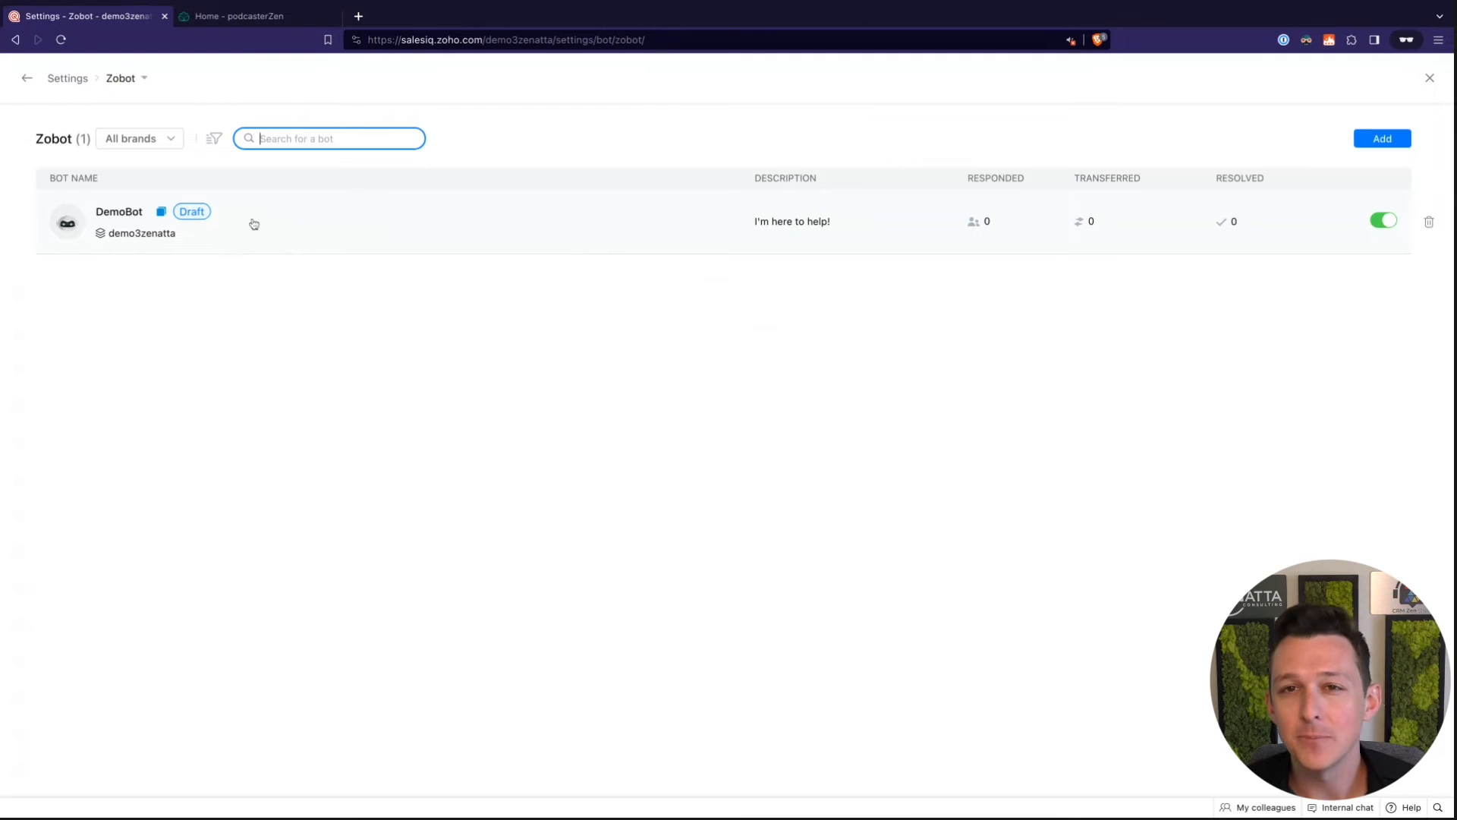
{"action": "left_click", "coordinate": [123, 221]}
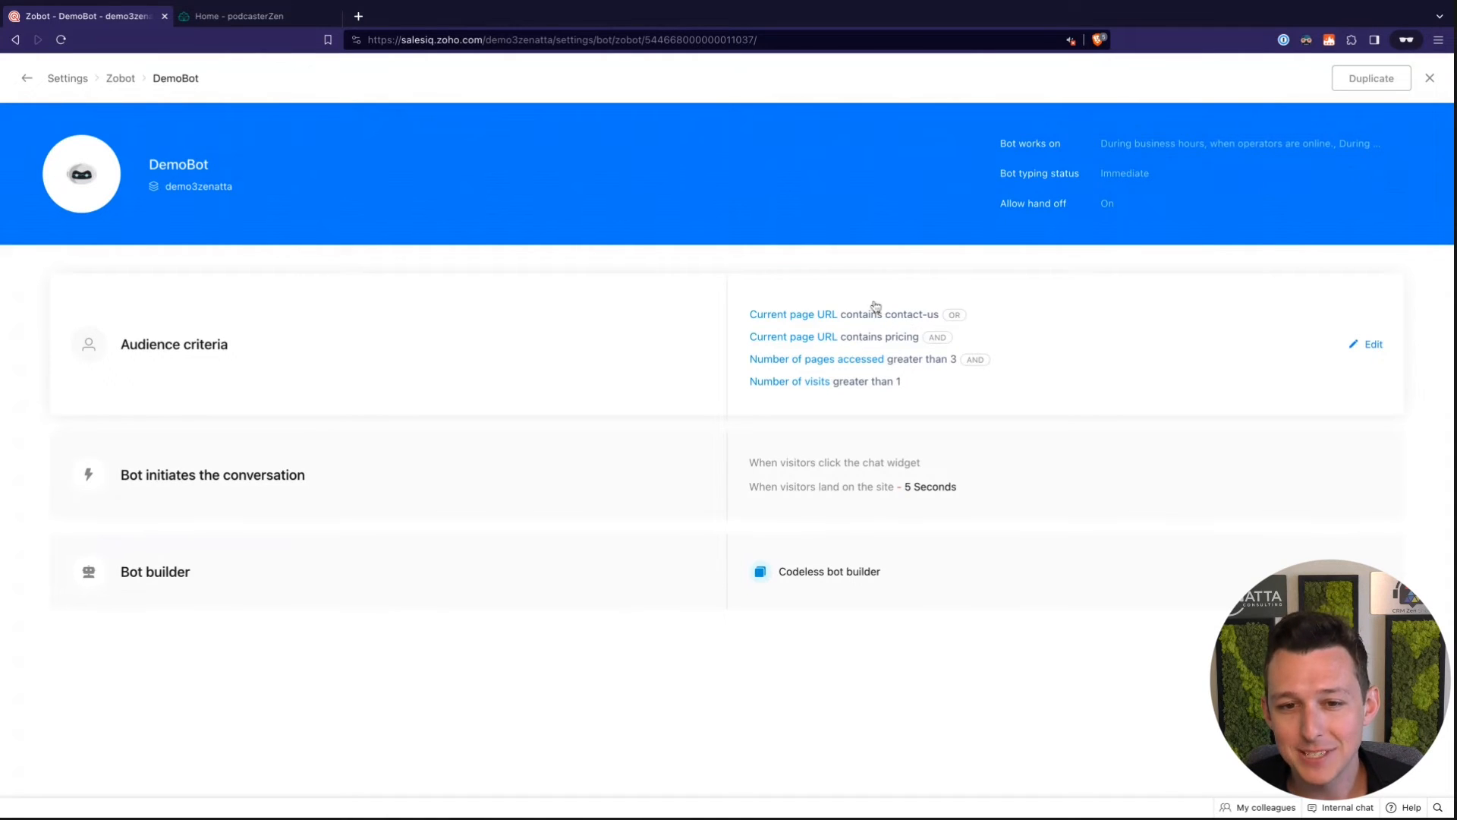
{"action": "left_click_drag", "start_coordinate": [883, 315], "coordinate": [939, 316]}
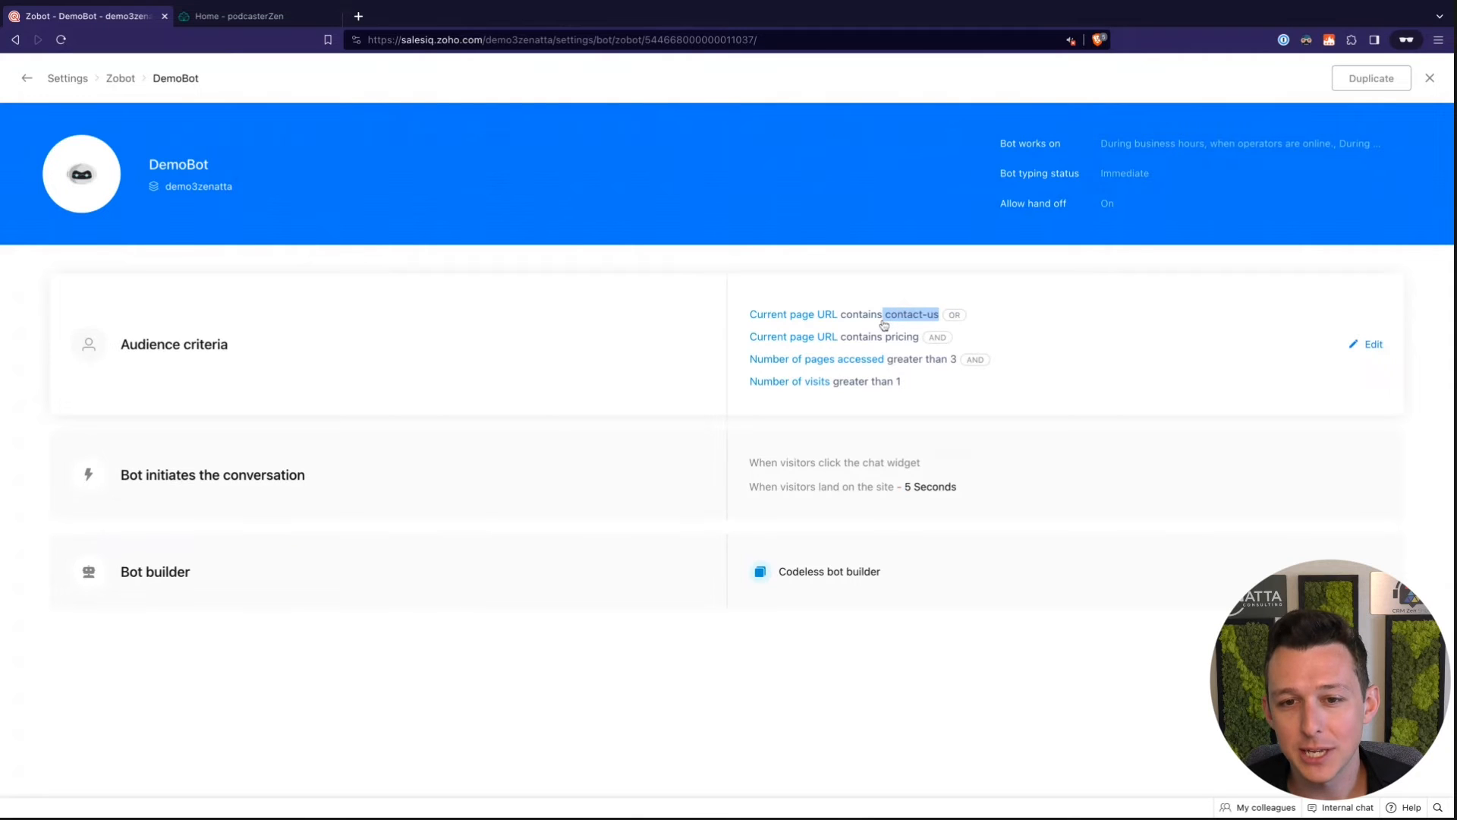
{"action": "left_click", "coordinate": [940, 324]}
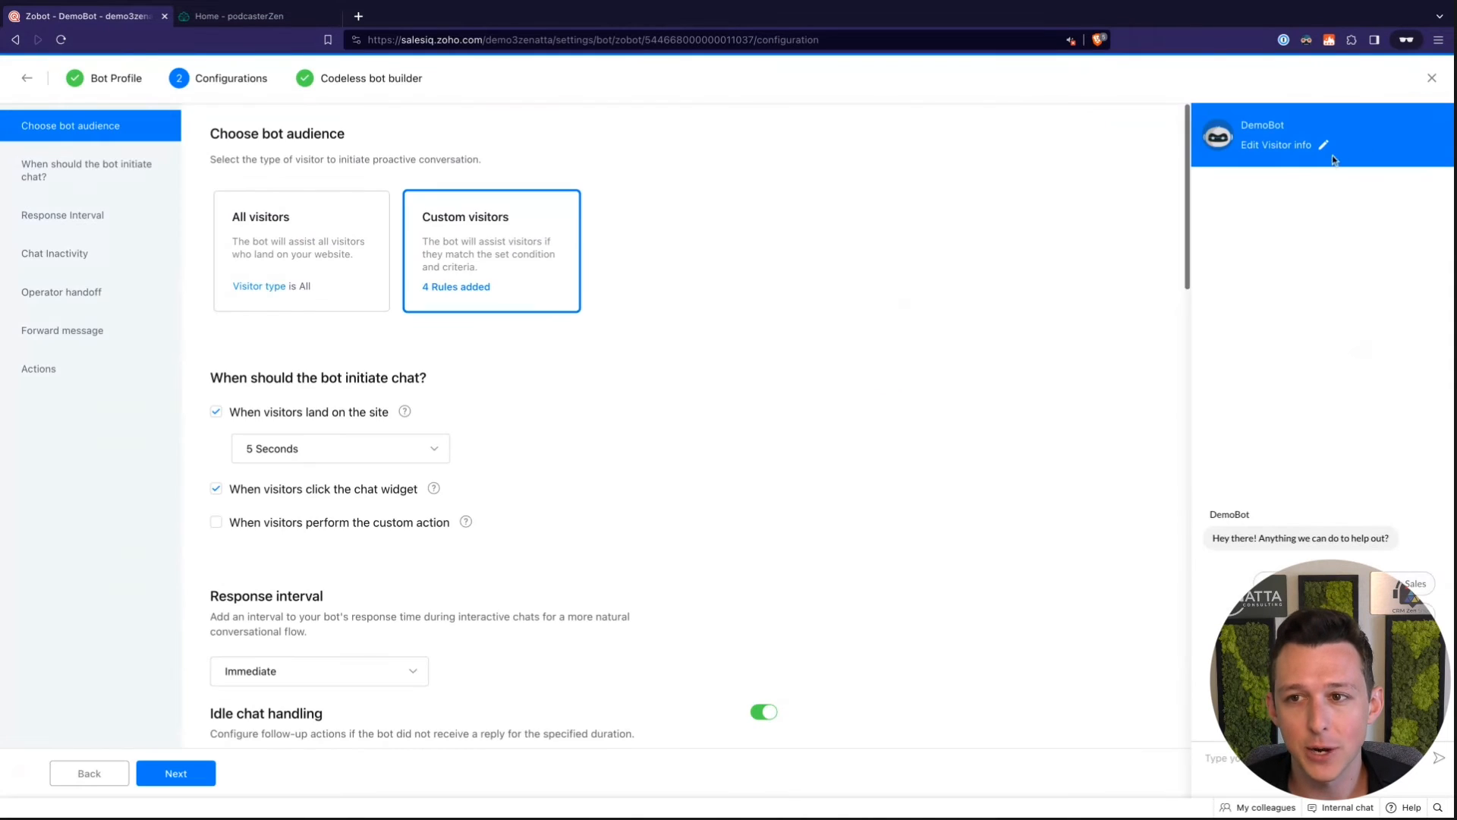
{"action": "left_click", "coordinate": [1432, 79]}
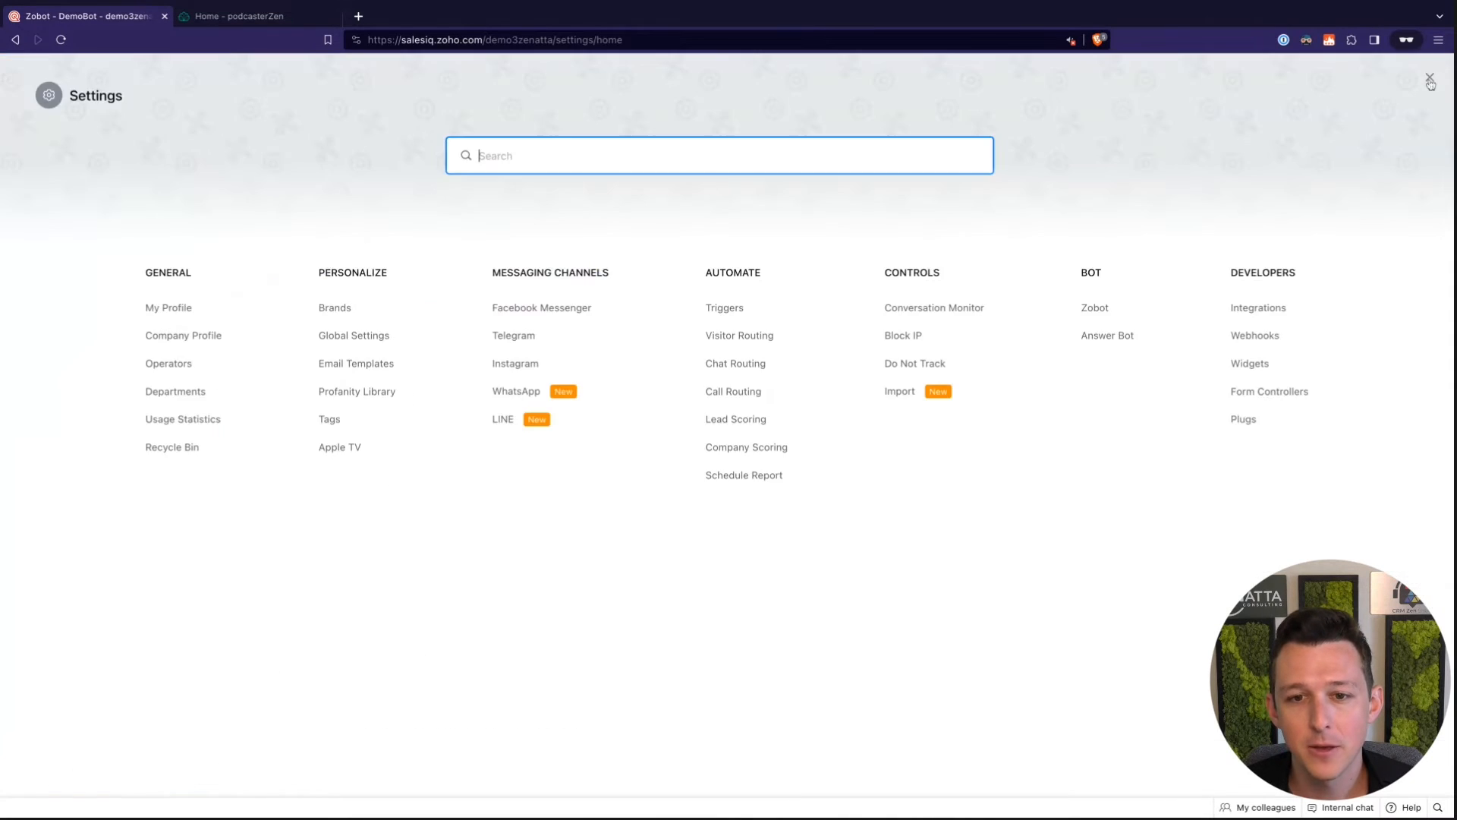
Open DemoBot's conversation flow in the codeless bot builder
{"action": "left_click", "coordinate": [1103, 312]}
{"action": "left_click", "coordinate": [260, 230]}
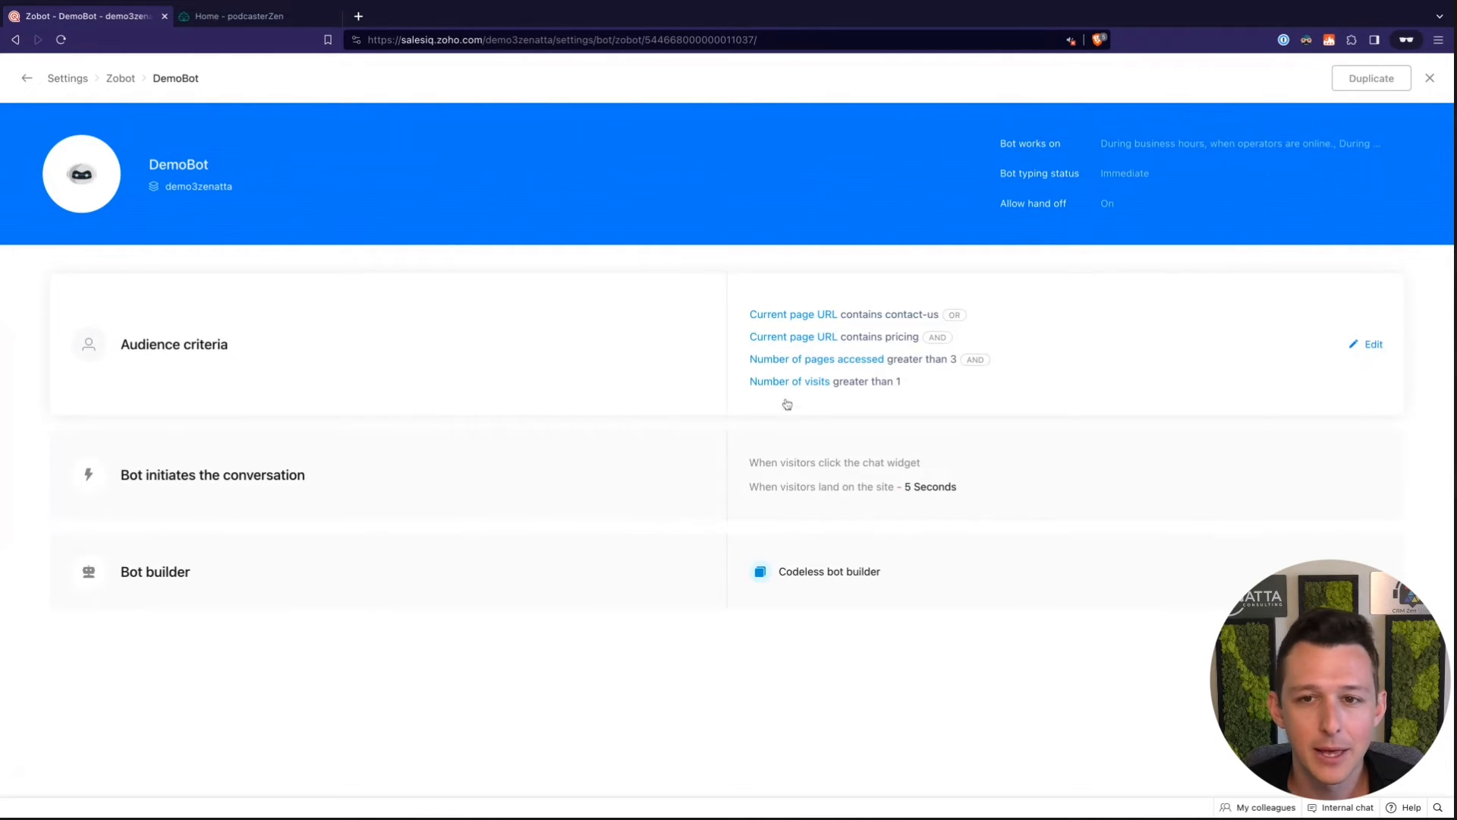
{"action": "left_click", "coordinate": [796, 580]}
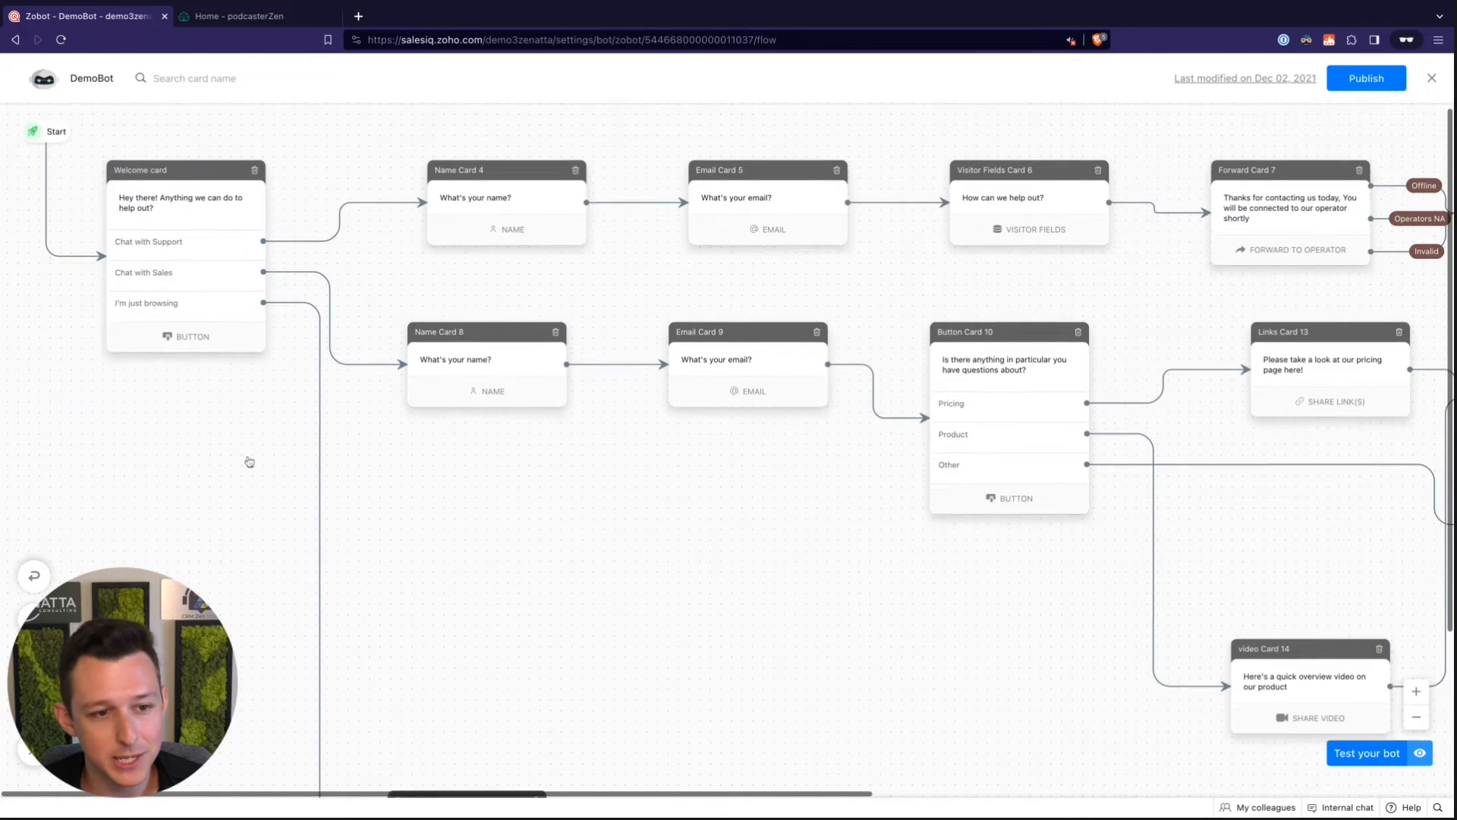
Examine the flow's support, sales and just-browsing branches, including the operator forwarding, question, pricing link and product video cards
{"action": "scroll", "coordinate": [248, 461], "scroll_direction": "down", "scroll_amount": 3}
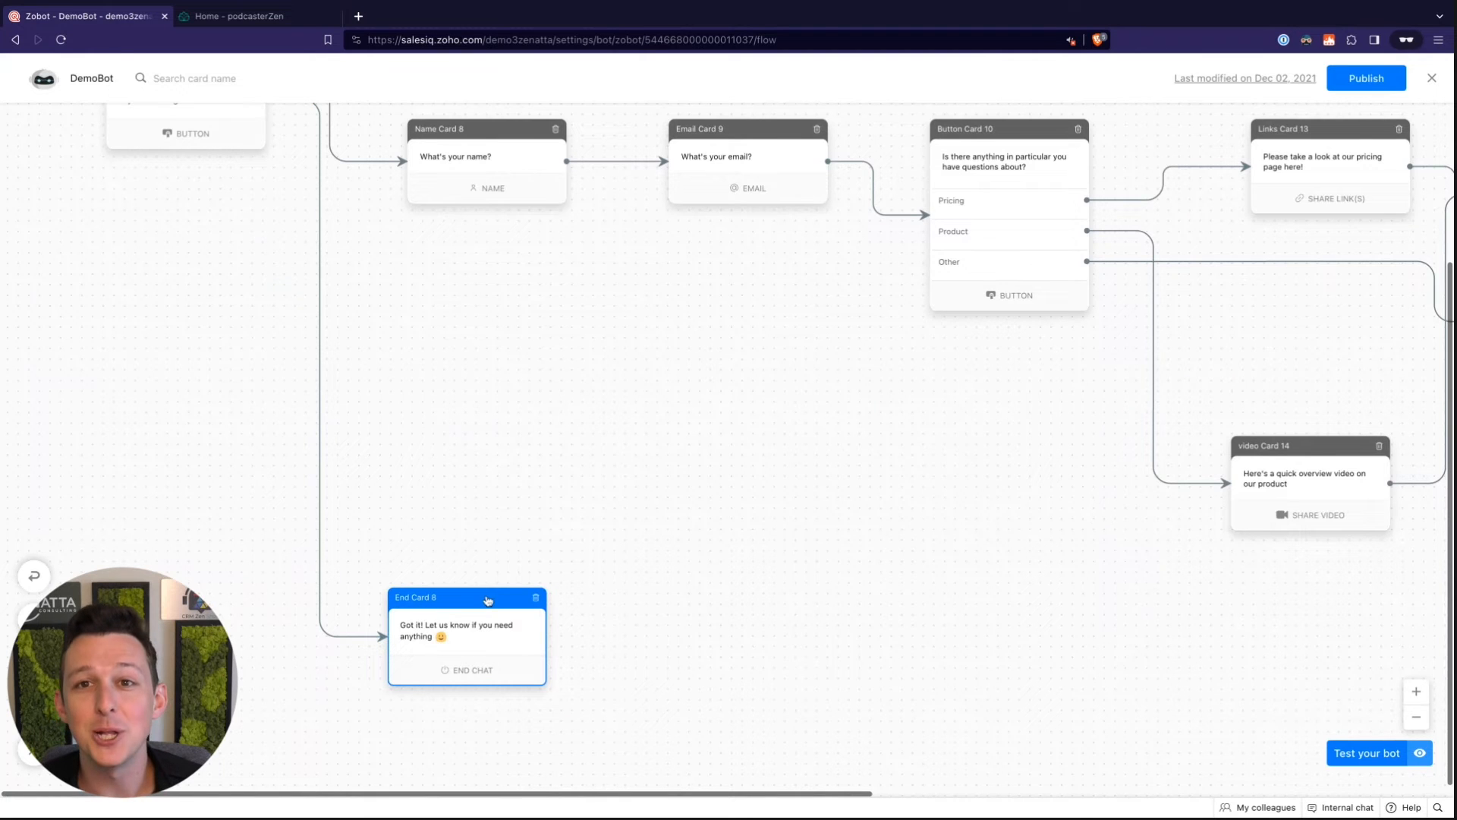
{"action": "scroll", "coordinate": [501, 458], "scroll_direction": "up", "scroll_amount": 3}
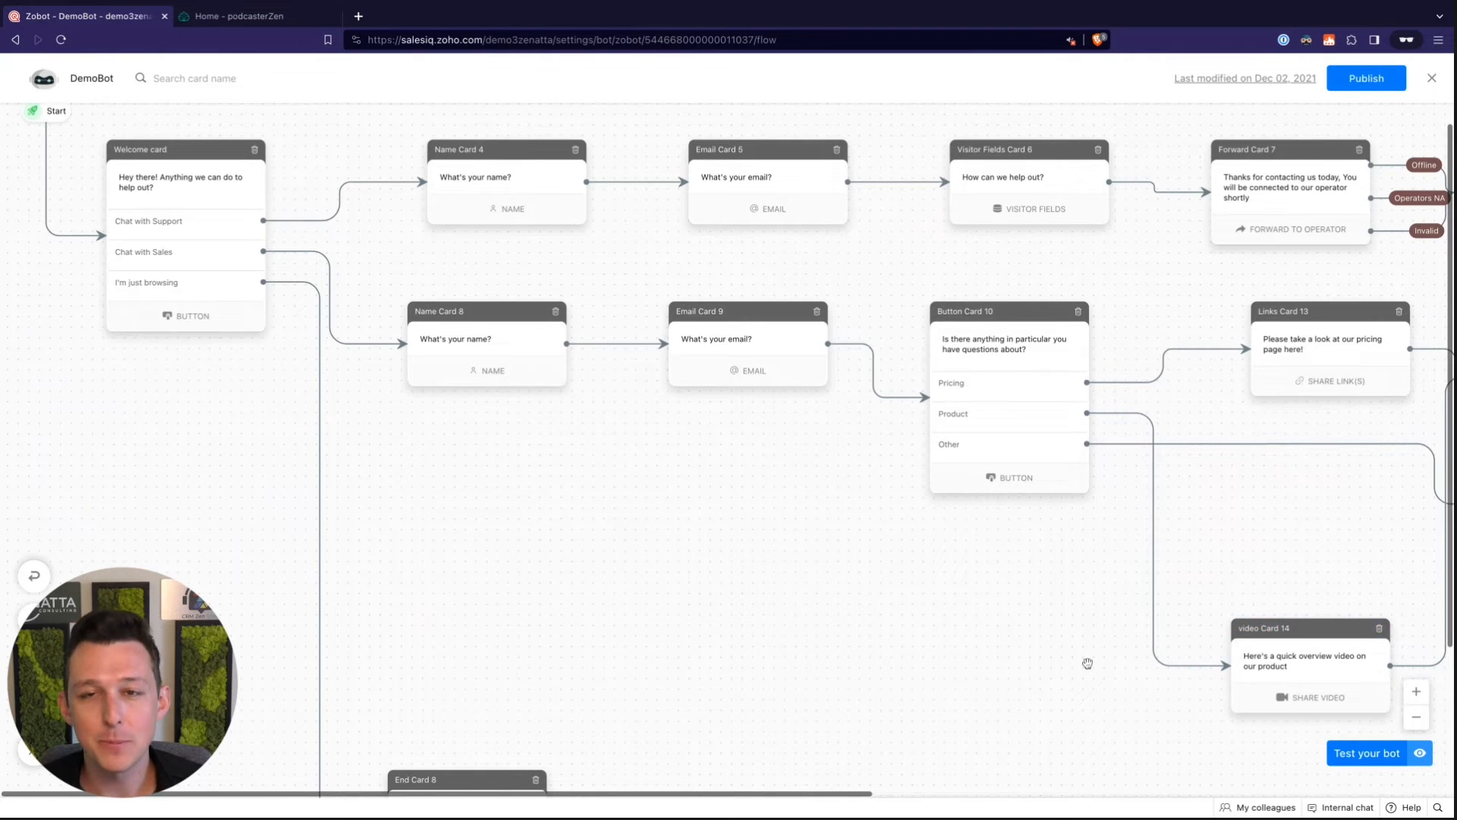
{"action": "scroll", "coordinate": [1087, 663], "scroll_direction": "down", "scroll_amount": 1}
{"action": "scroll", "coordinate": [1087, 663], "scroll_direction": "up", "scroll_amount": 1}
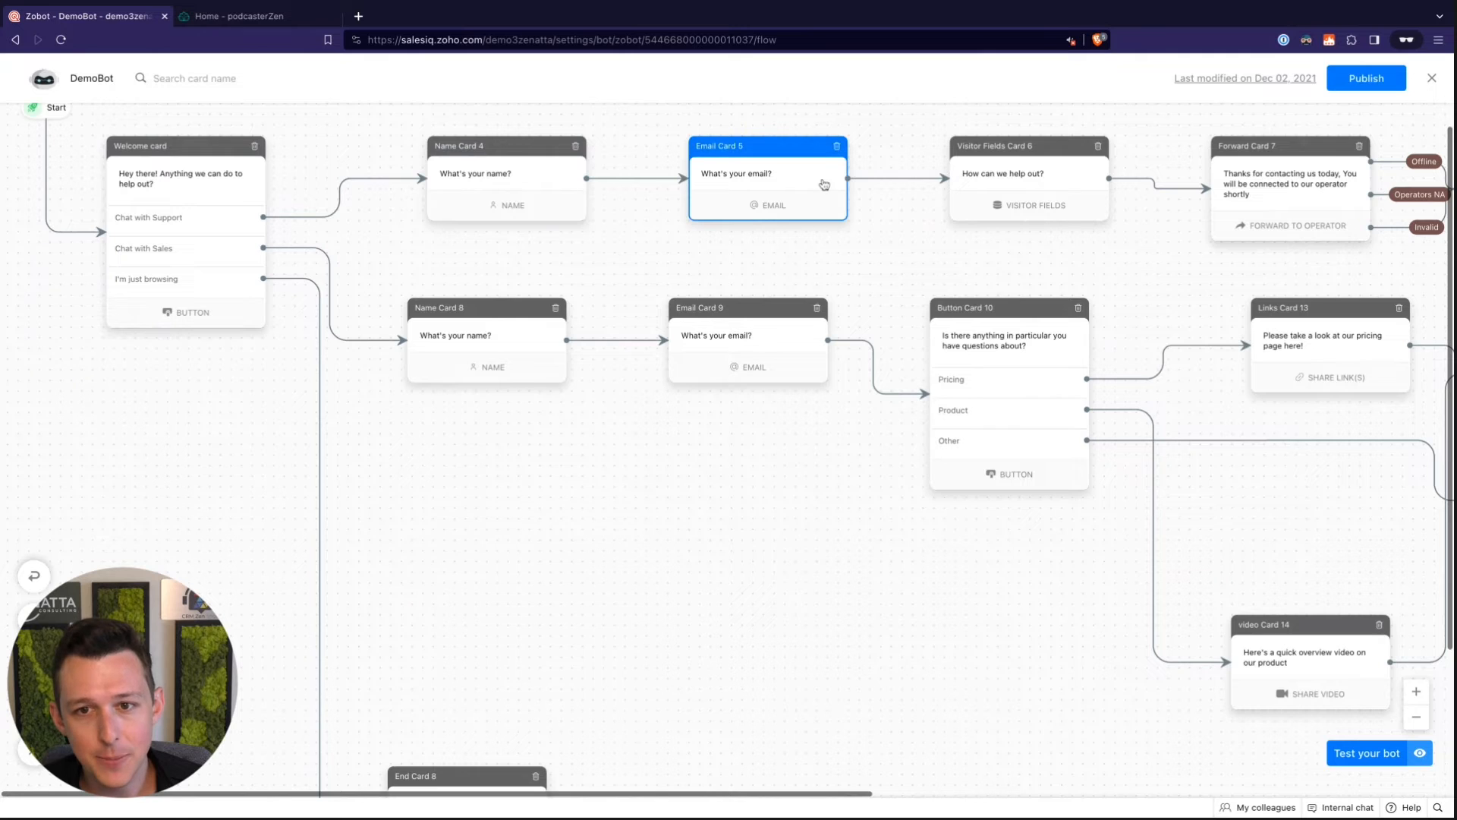
{"action": "scroll", "coordinate": [1077, 178], "scroll_direction": "right", "scroll_amount": 3}
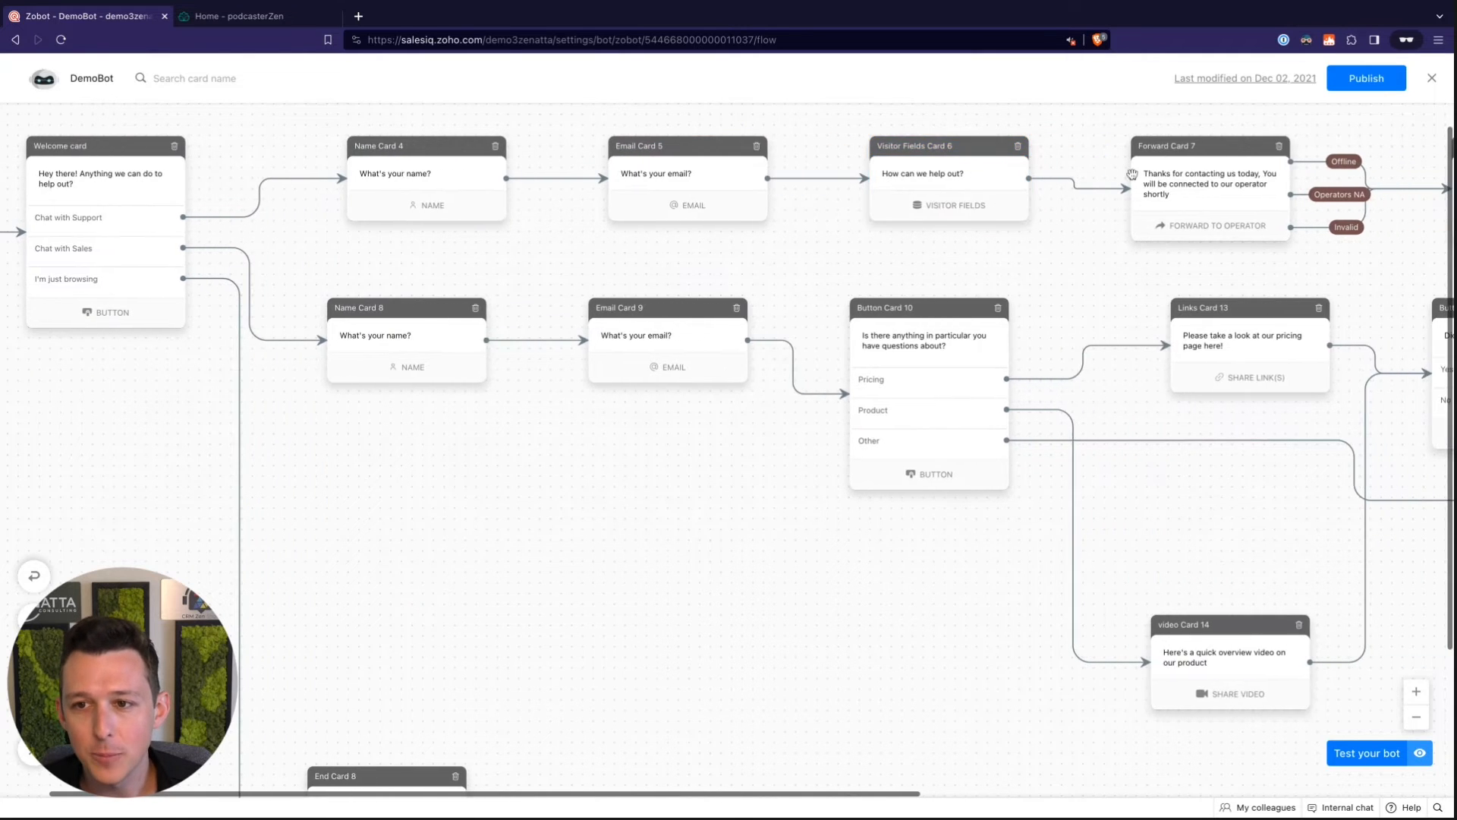
{"action": "scroll", "coordinate": [1132, 174], "scroll_direction": "right", "scroll_amount": 5}
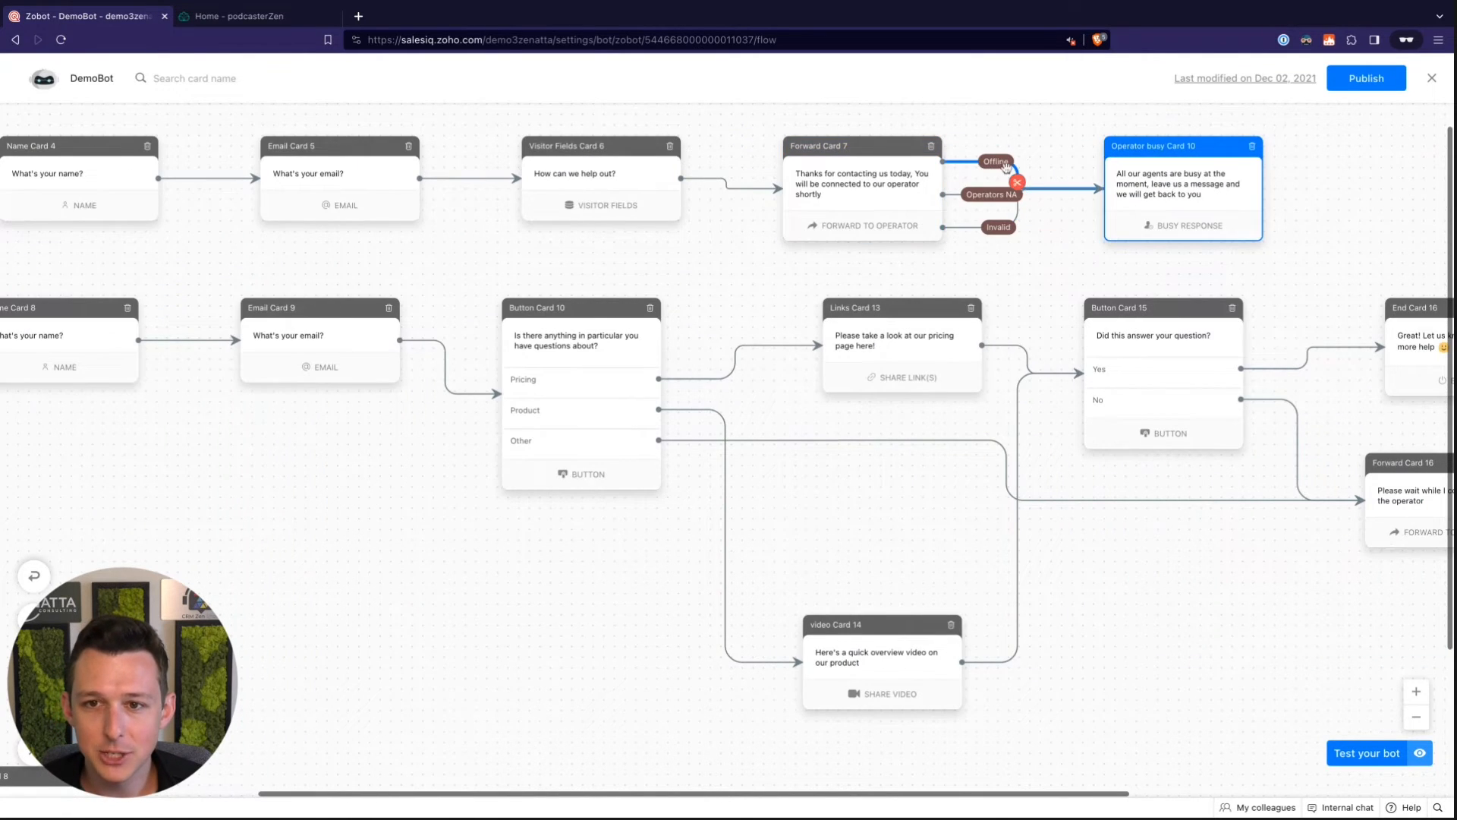
{"action": "scroll", "coordinate": [1138, 285], "scroll_direction": "left", "scroll_amount": 2}
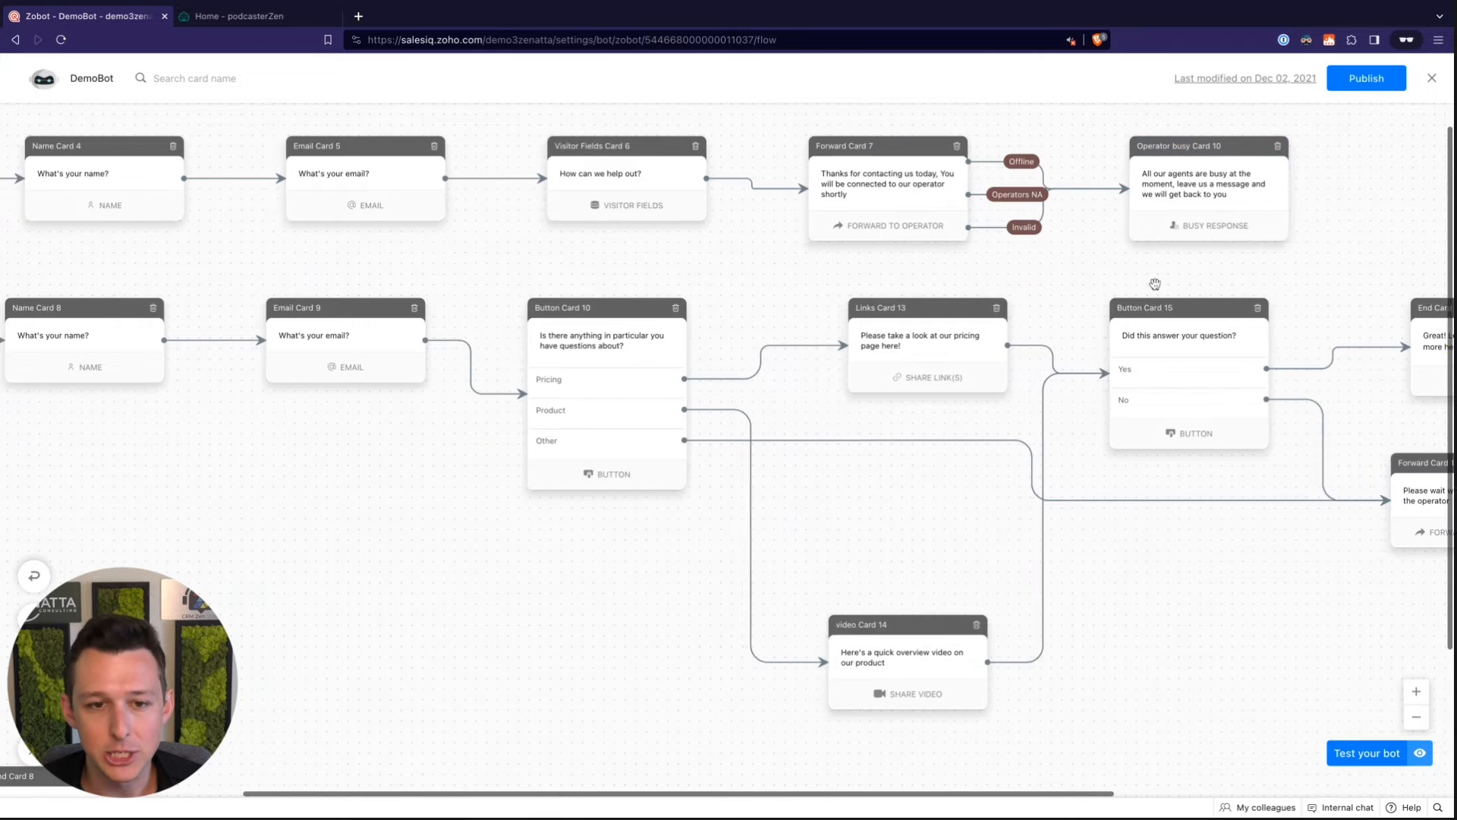
{"action": "scroll", "coordinate": [1154, 284], "scroll_direction": "left", "scroll_amount": 5}
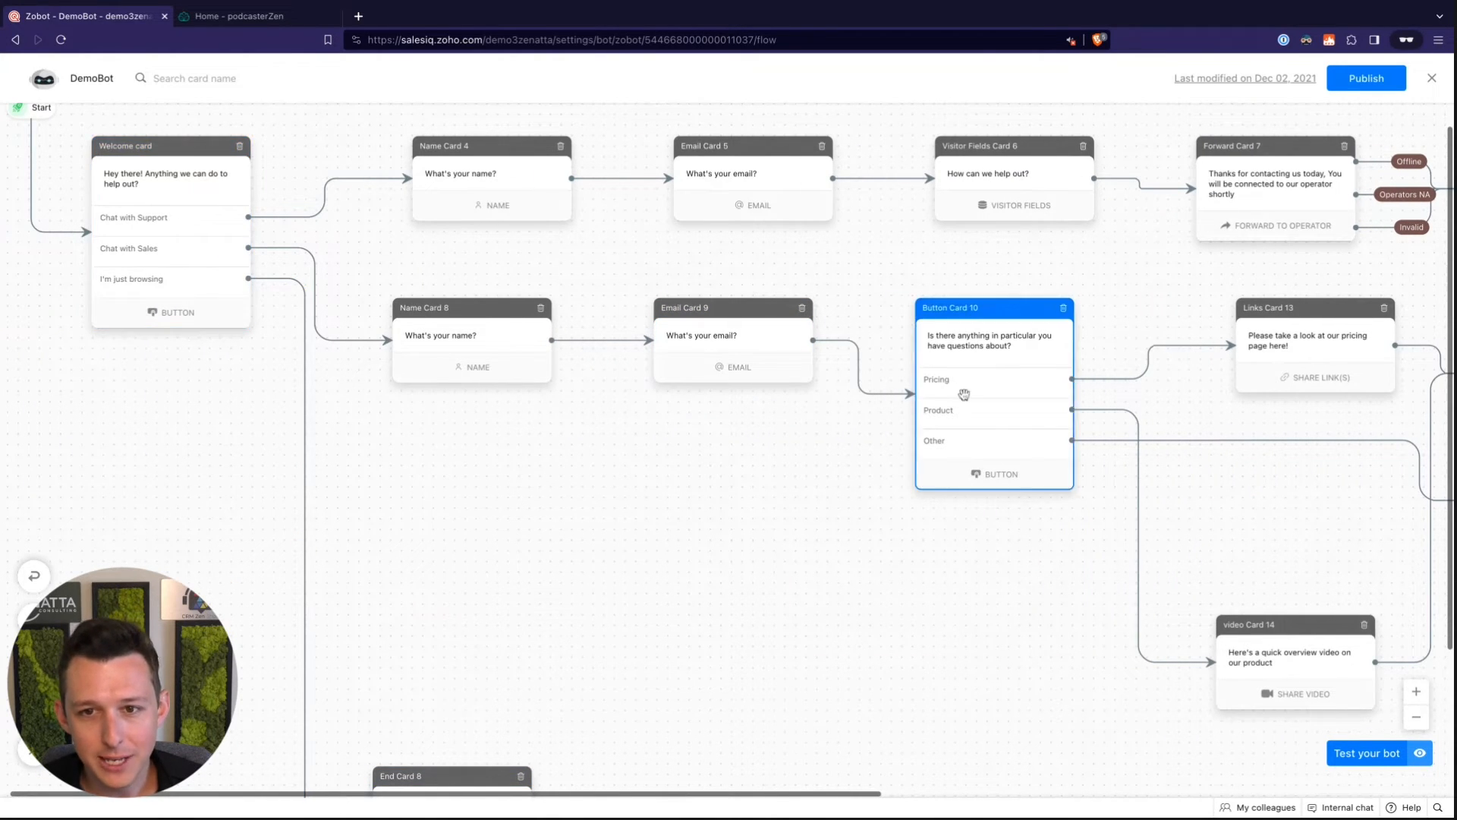
{"action": "scroll", "coordinate": [962, 394], "scroll_direction": "right", "scroll_amount": 1}
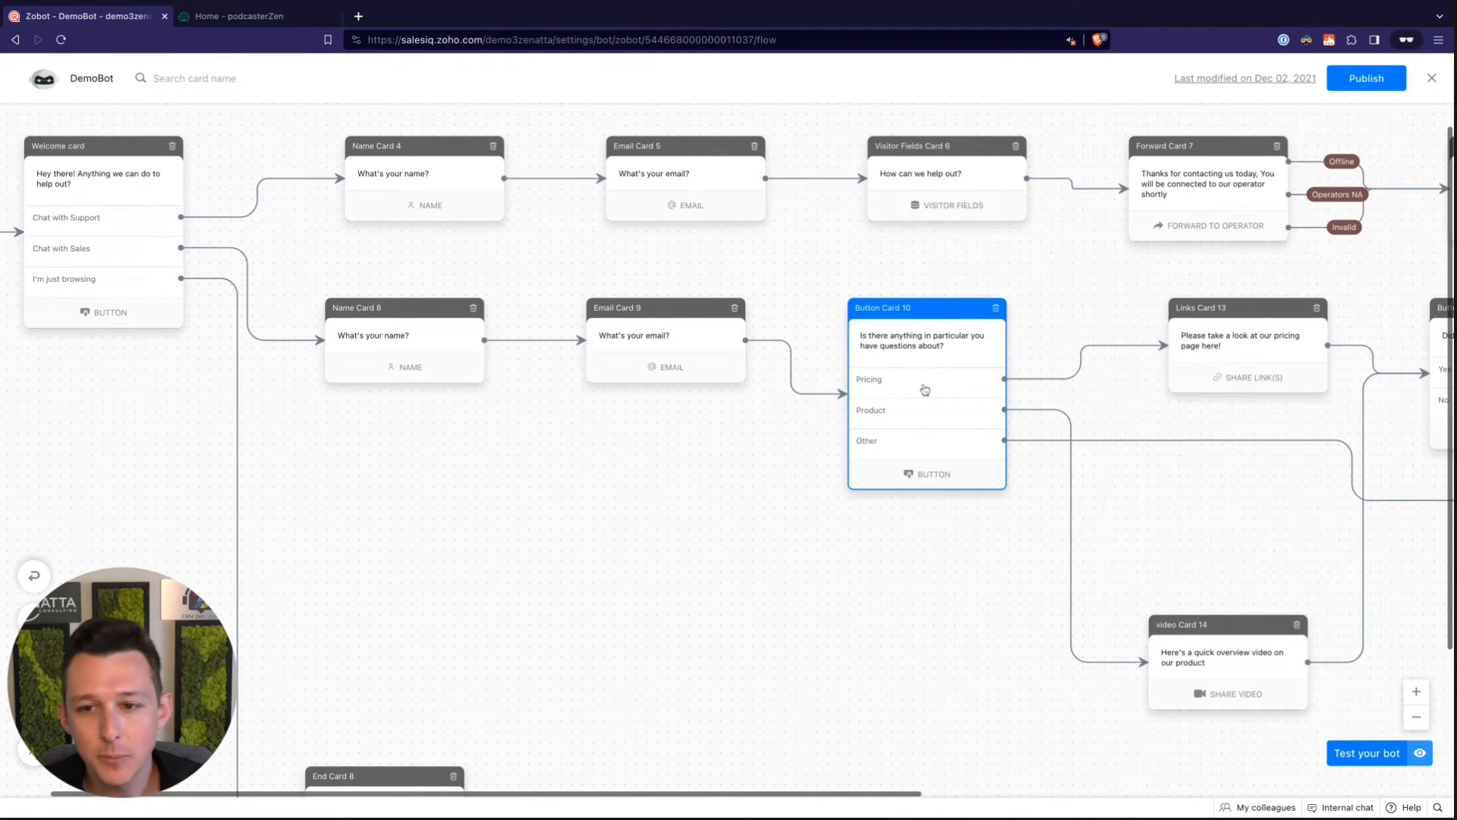
{"action": "scroll", "coordinate": [879, 420], "scroll_direction": "right", "scroll_amount": 3}
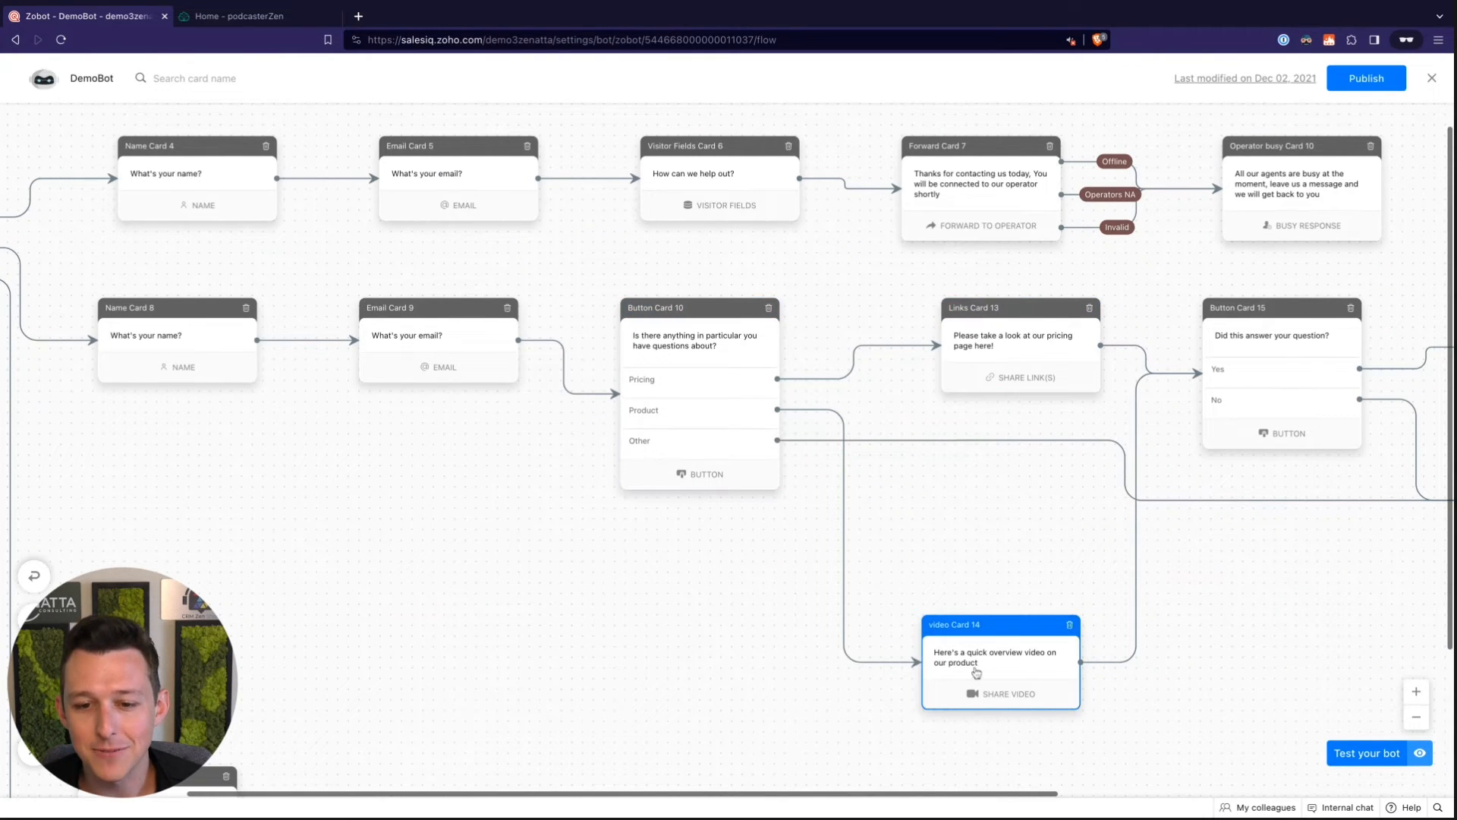
Test the bot by choosing Chat with Sales, entering a visitor name, submitting the prefilled email and picking Product
{"action": "left_click", "coordinate": [1358, 754]}
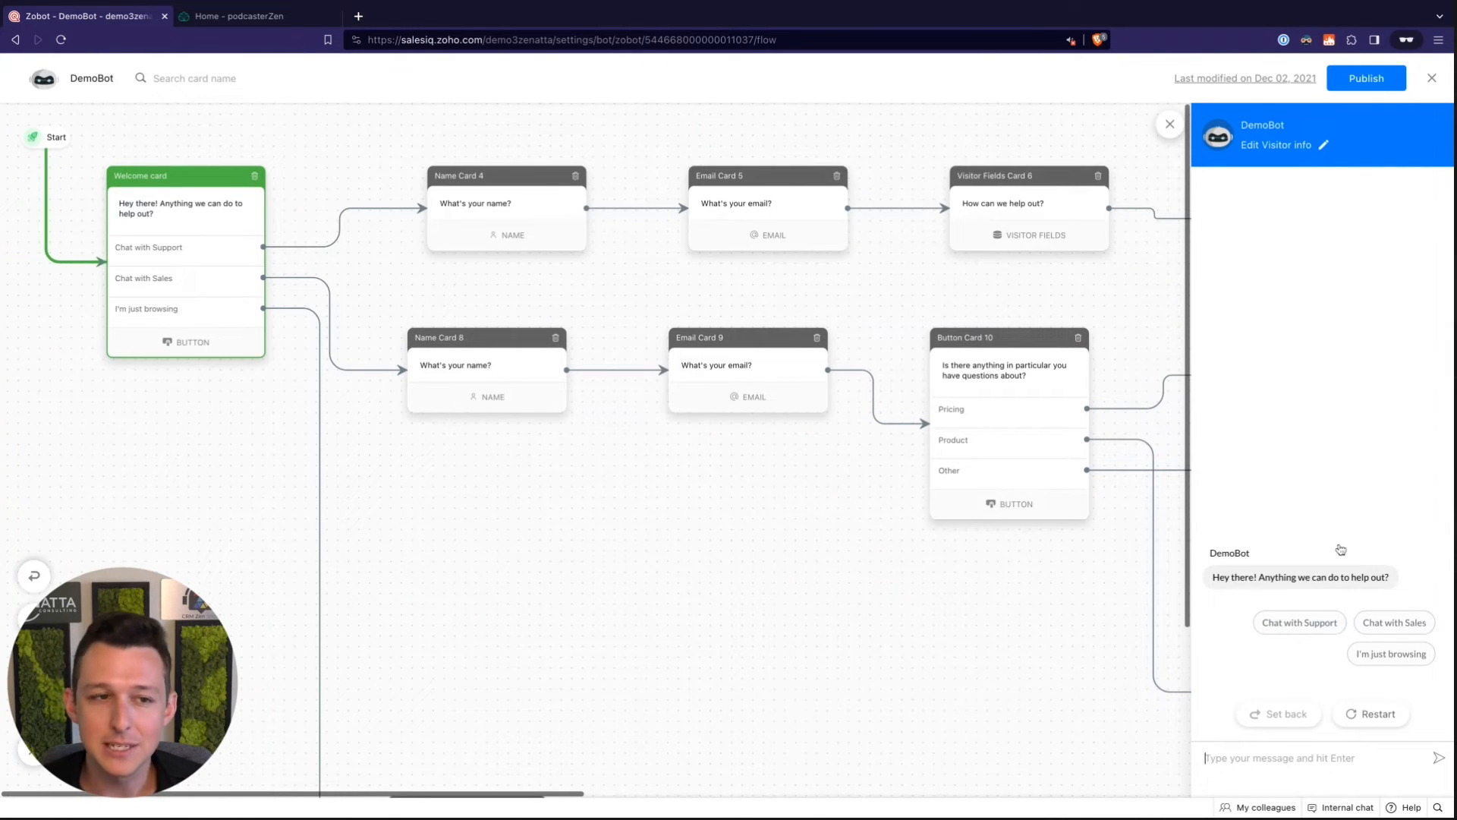
{"action": "left_click", "coordinate": [1380, 622]}
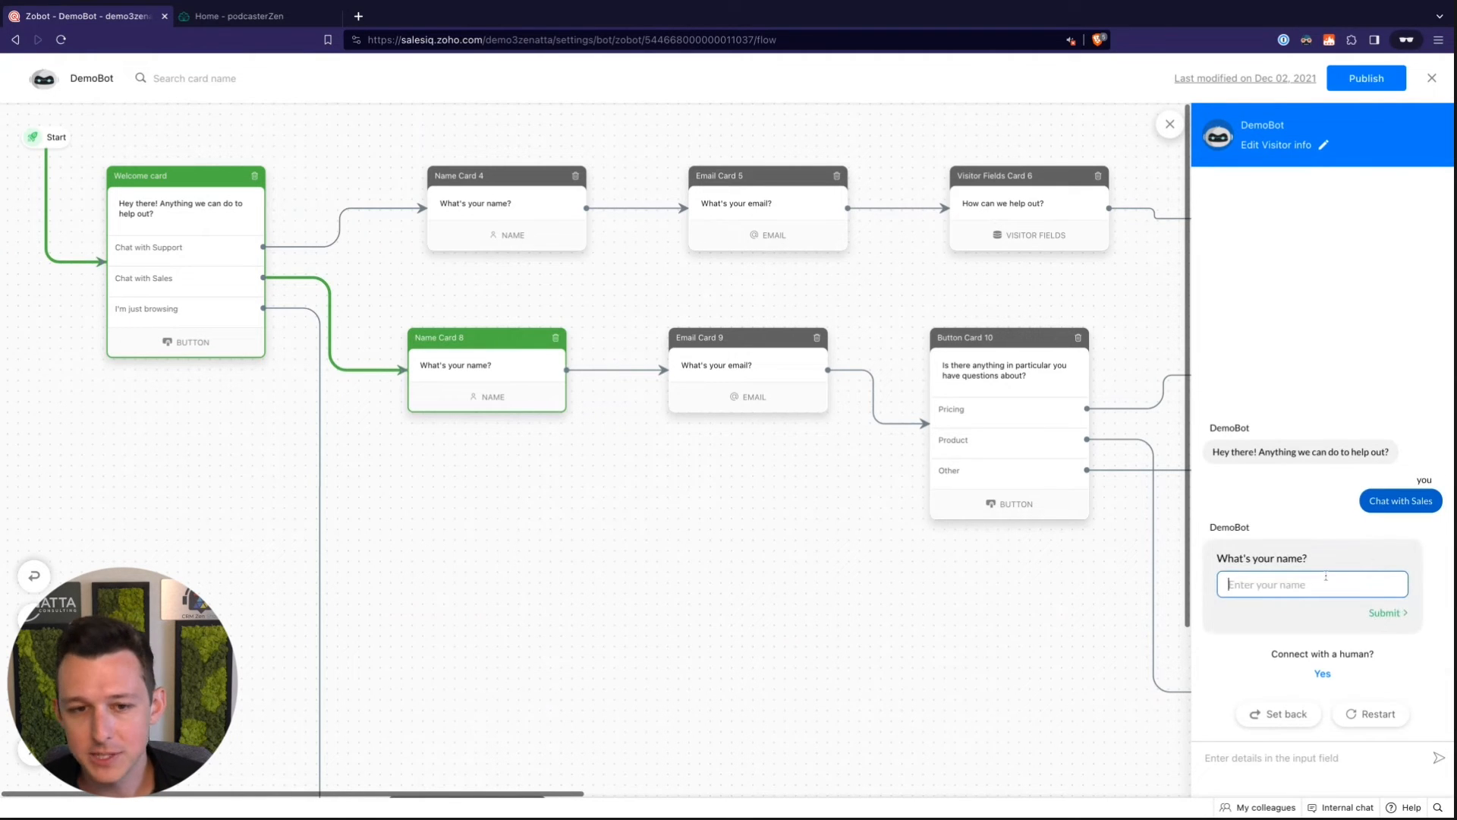
{"action": "type", "text": "Tyler"}
{"action": "key", "text": "Return"}
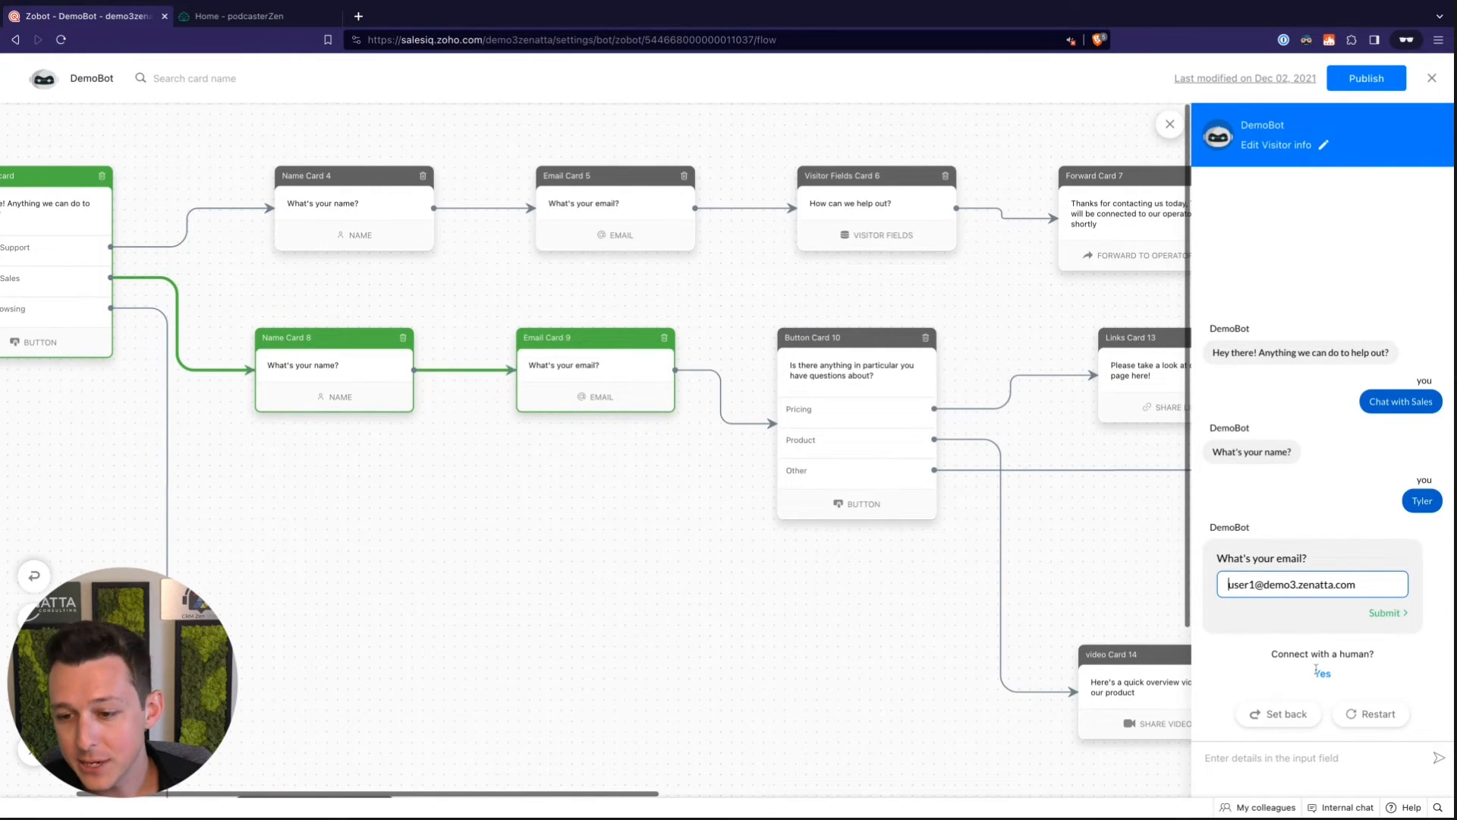
{"action": "left_click", "coordinate": [1389, 613]}
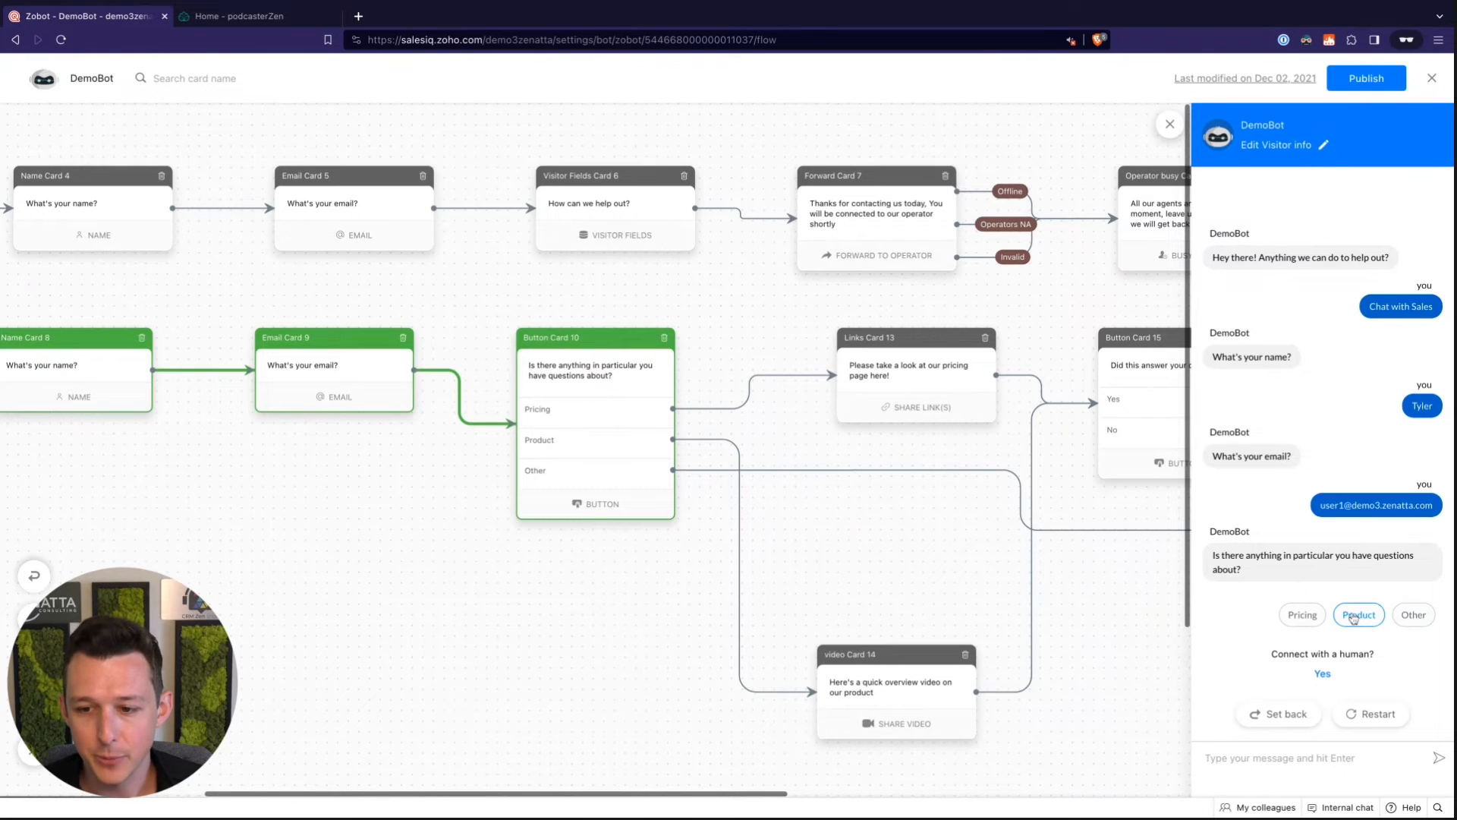
{"action": "left_click", "coordinate": [1353, 616]}
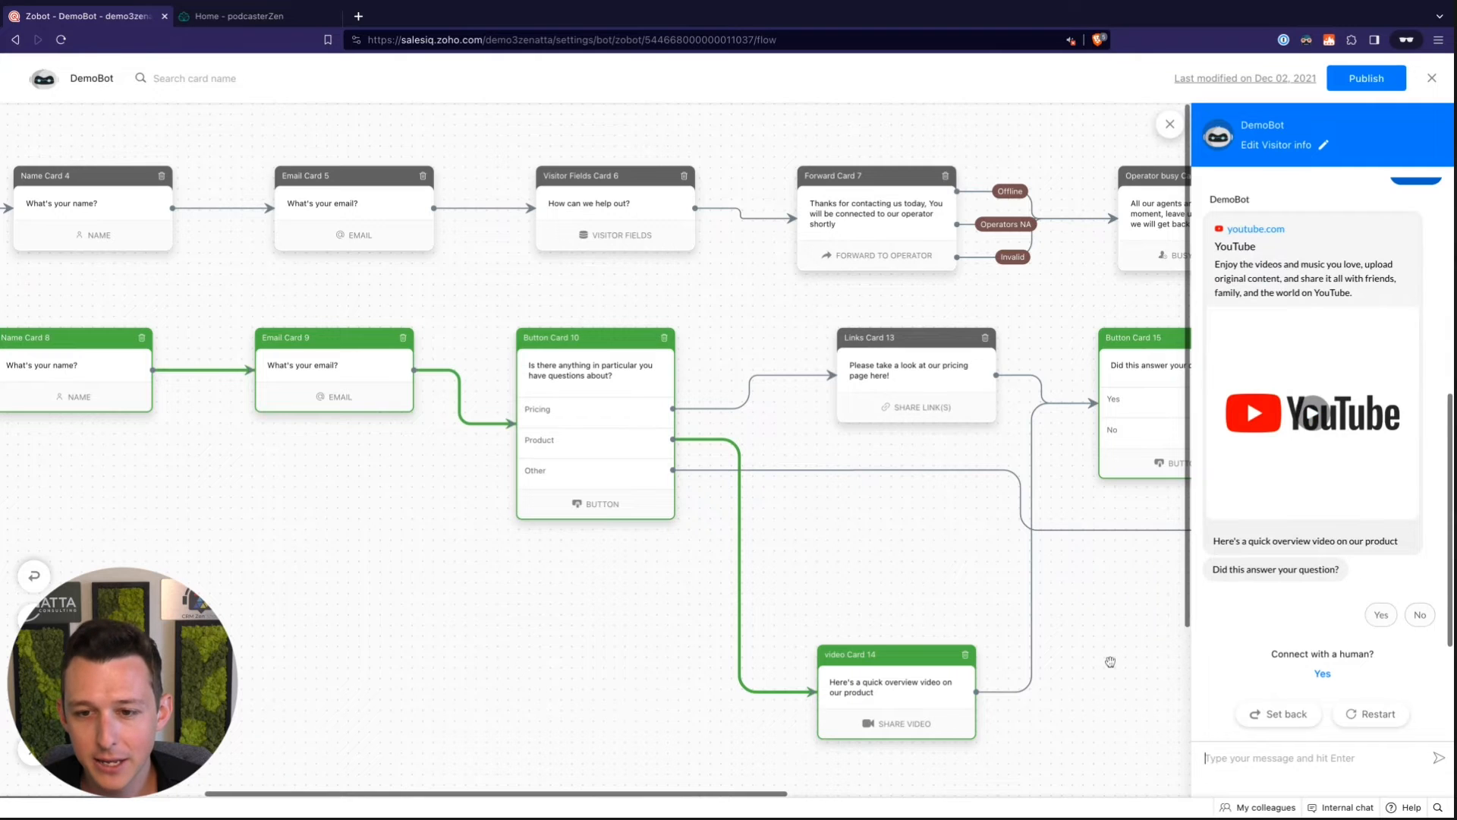
Examine the cards after the product video, covering the answer check, end chat and forward to operator branches
{"action": "scroll", "coordinate": [1091, 647], "scroll_direction": "right", "scroll_amount": 5}
{"action": "scroll", "coordinate": [1092, 647], "scroll_direction": "right", "scroll_amount": 10}
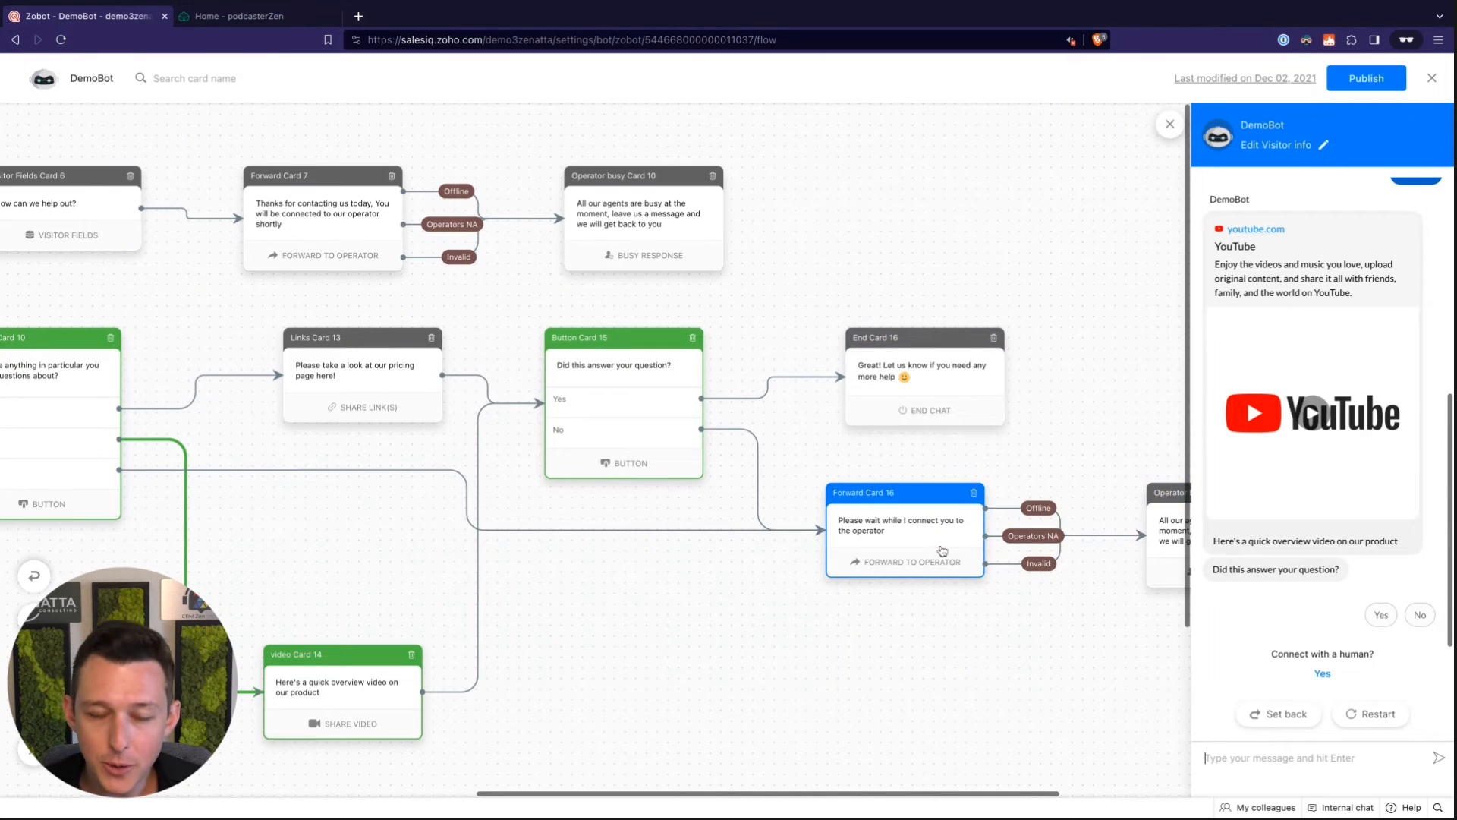
{"action": "scroll", "coordinate": [953, 589], "scroll_direction": "left", "scroll_amount": 8}
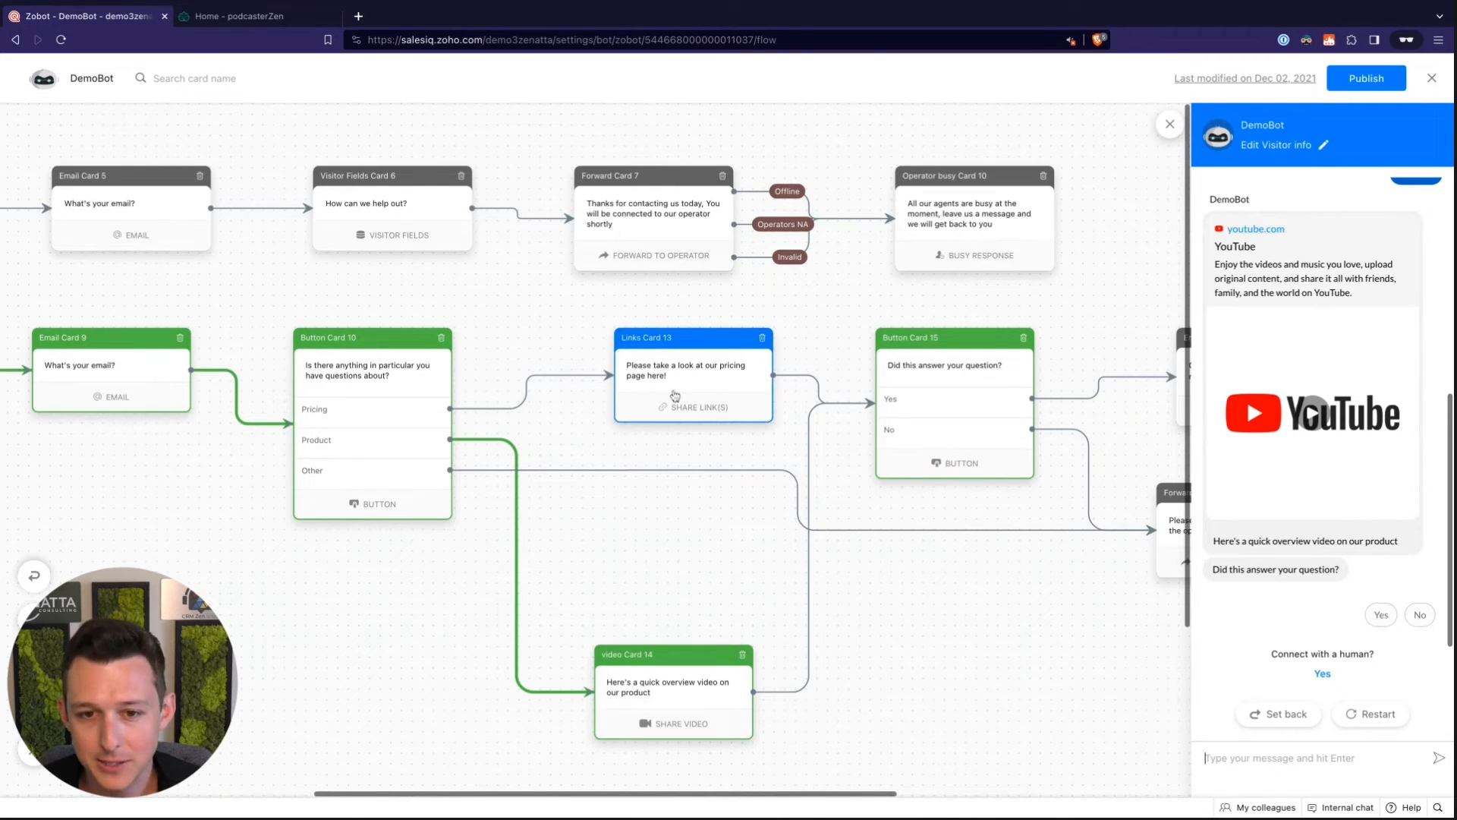
{"action": "scroll", "coordinate": [675, 395], "scroll_direction": "right", "scroll_amount": 5}
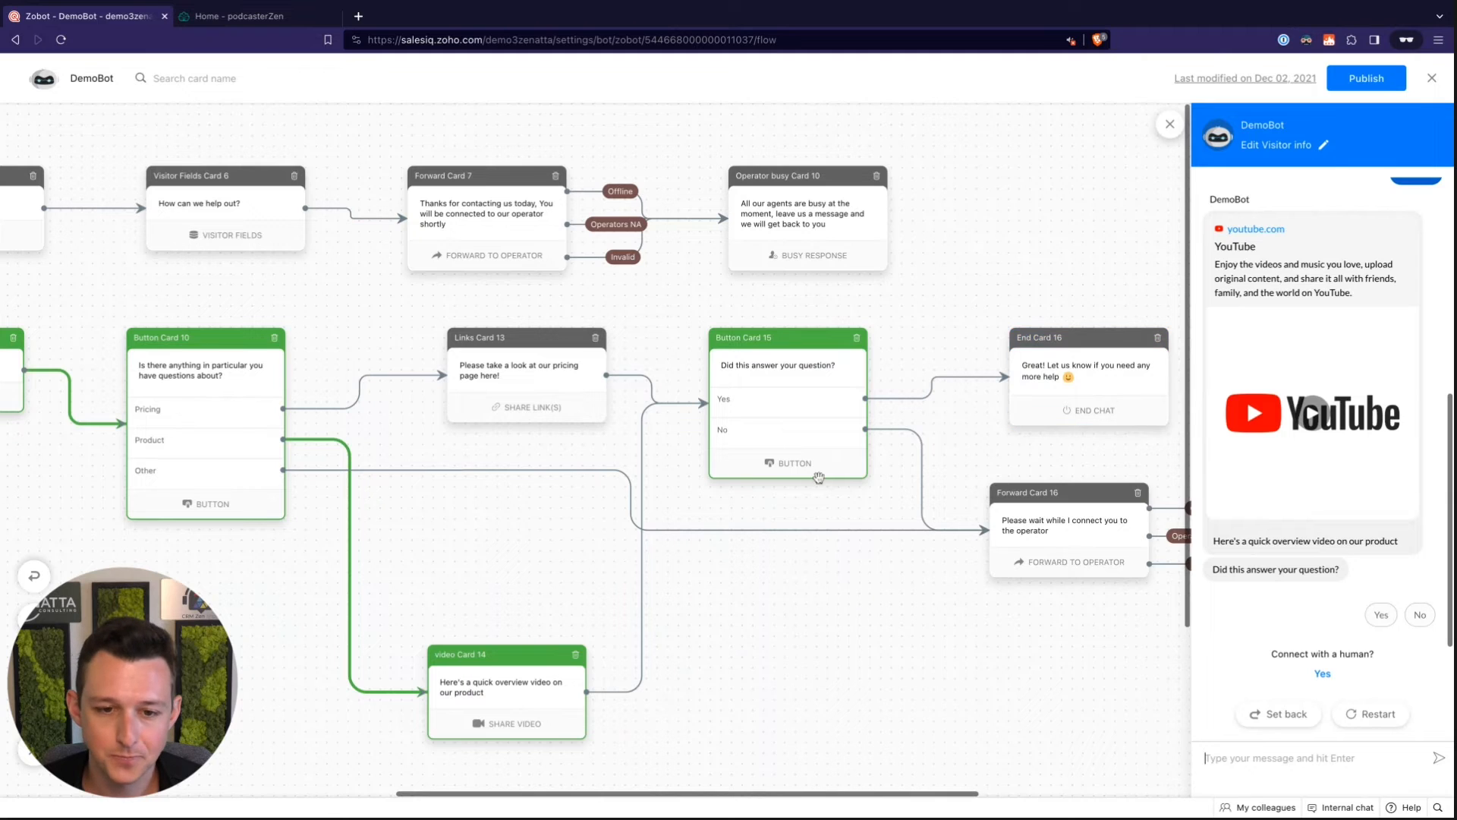
{"action": "scroll", "coordinate": [827, 622], "scroll_direction": "right", "scroll_amount": 2}
{"action": "scroll", "coordinate": [998, 611], "scroll_direction": "left", "scroll_amount": 3}
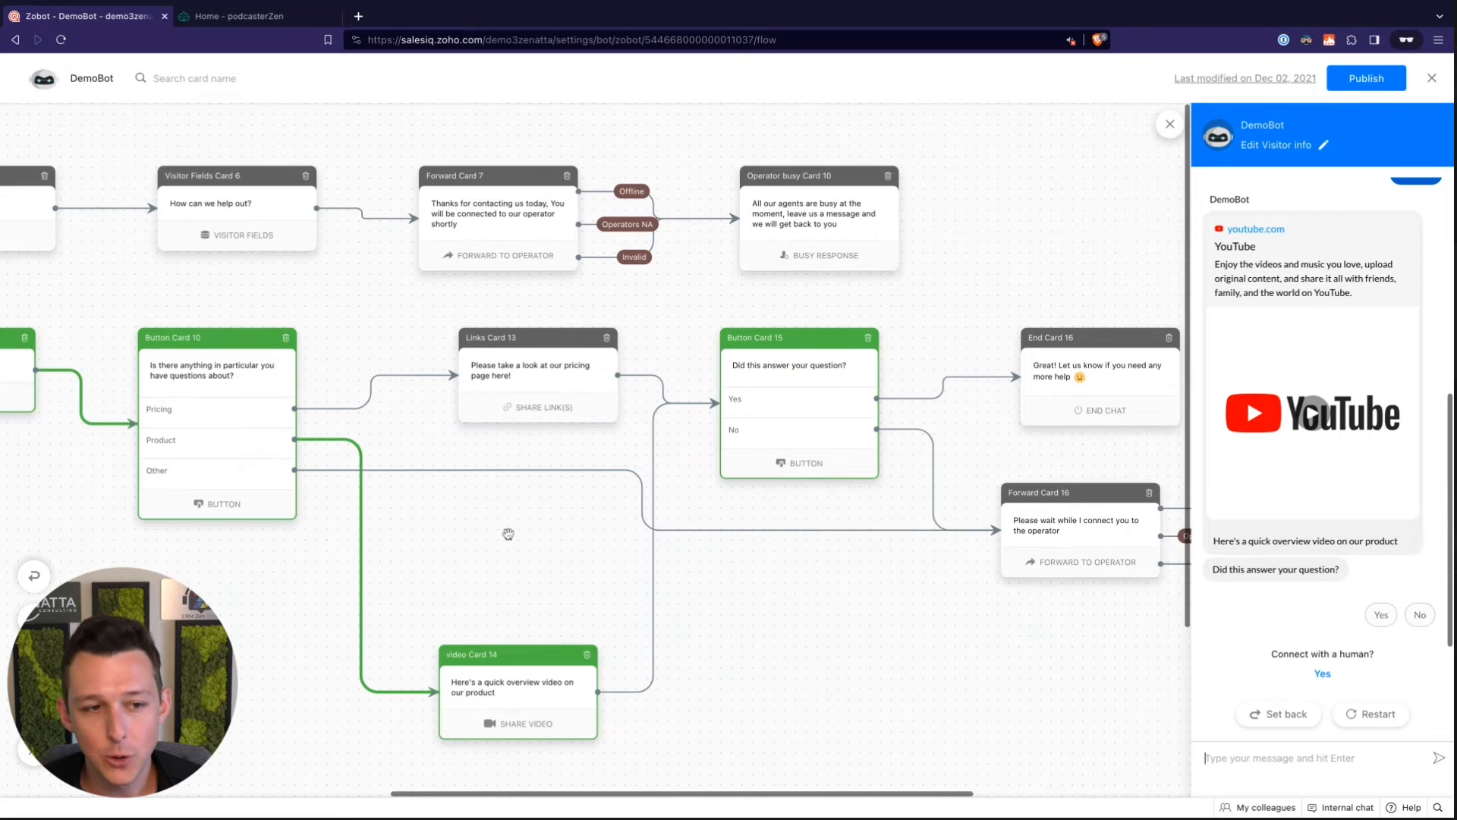
{"action": "scroll", "coordinate": [508, 533], "scroll_direction": "left", "scroll_amount": 5}
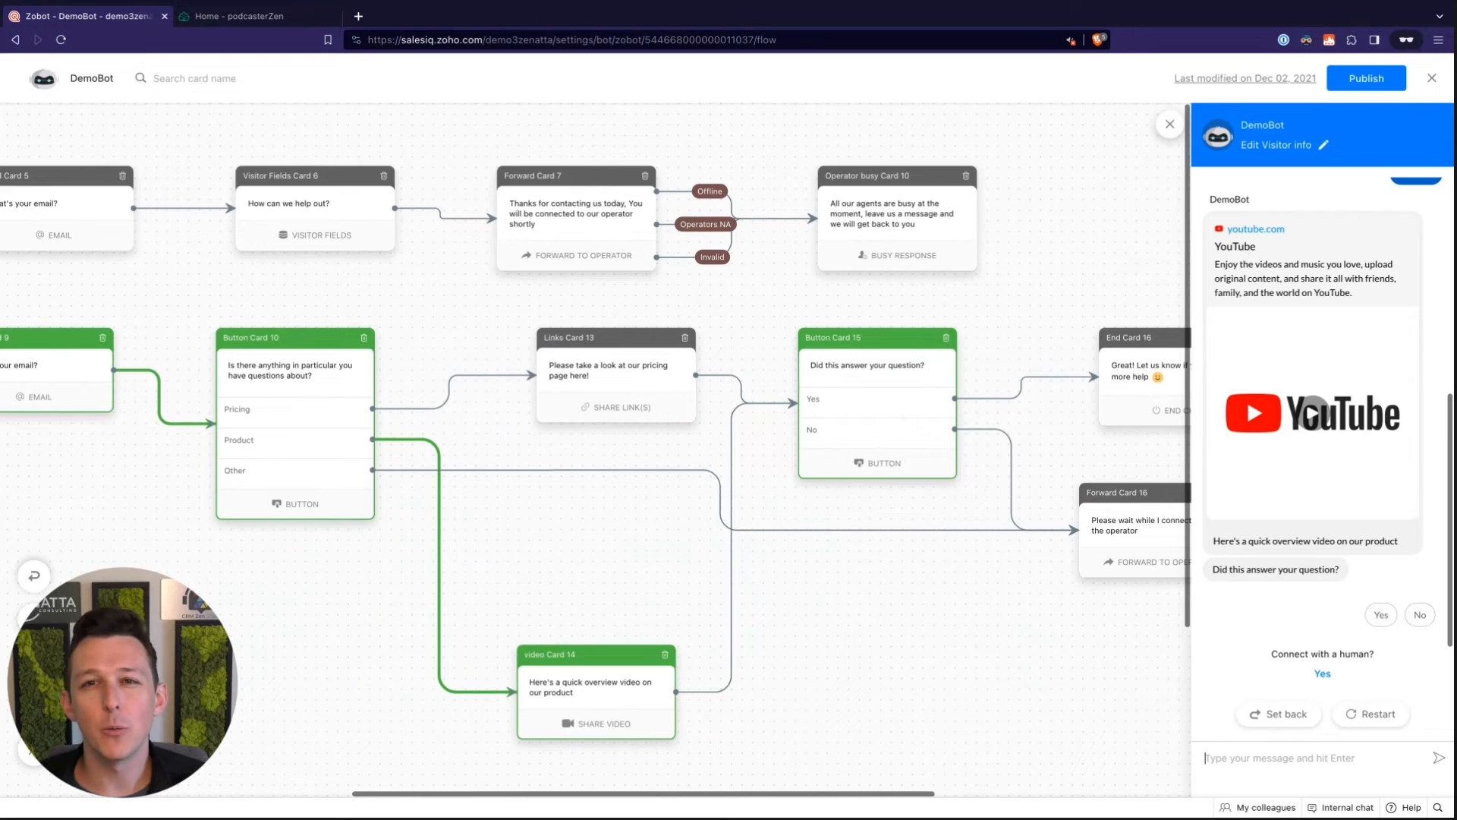
Close the bot builder and return from DemoBot to the settings overview
{"action": "left_click", "coordinate": [1432, 80]}
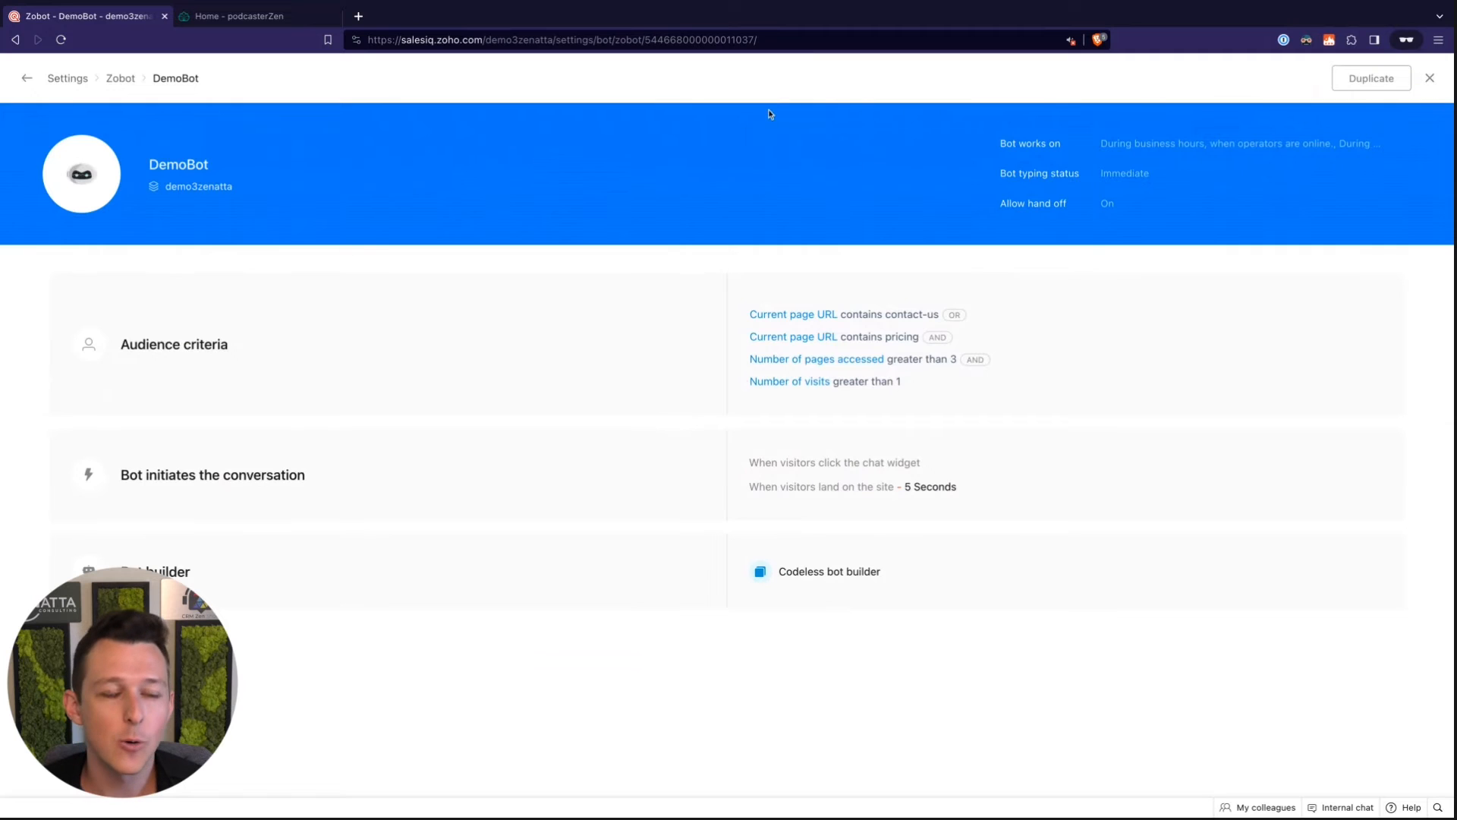
{"action": "left_click", "coordinate": [27, 79]}
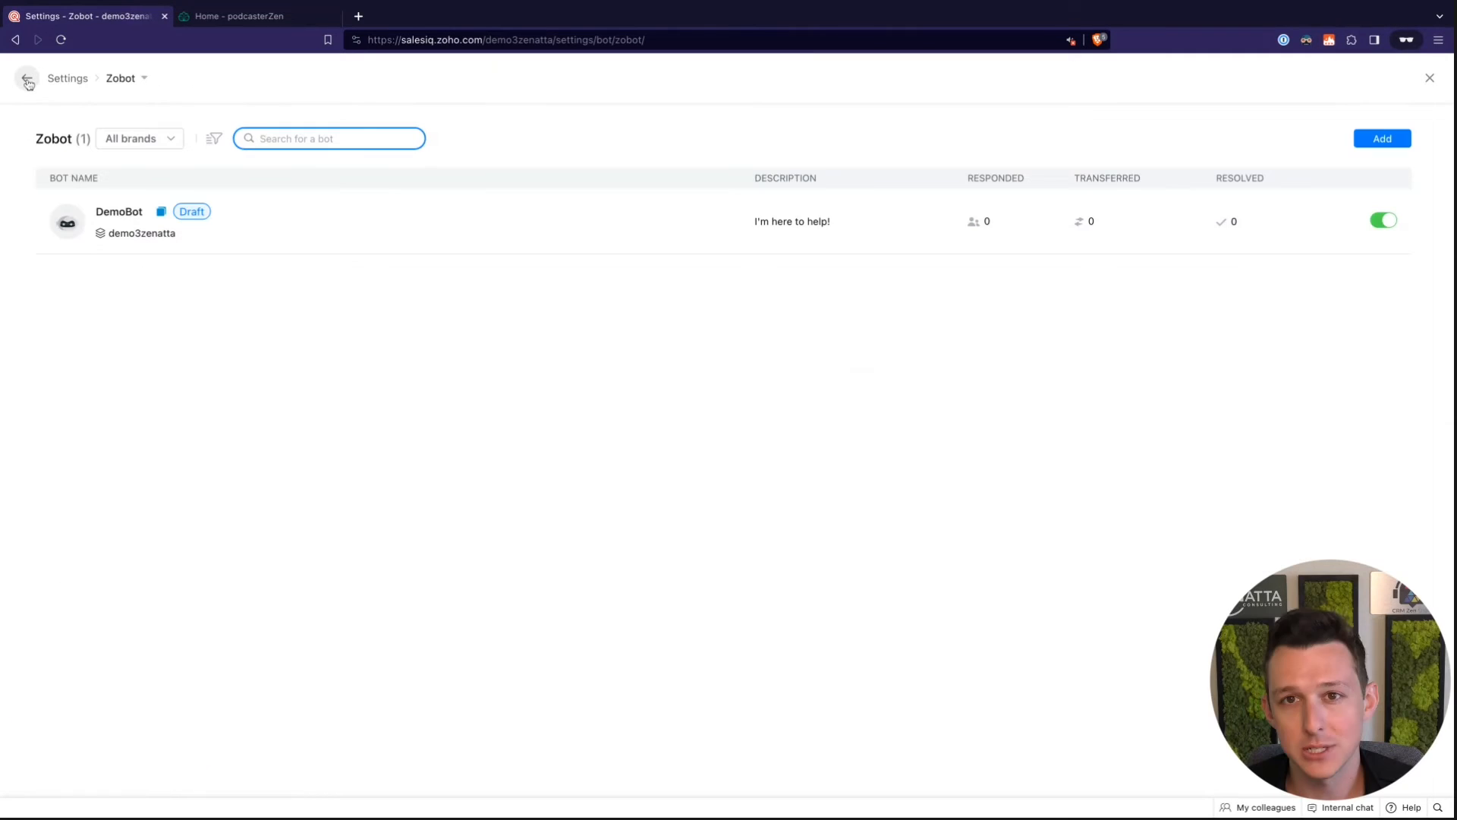
{"action": "left_click", "coordinate": [28, 79]}
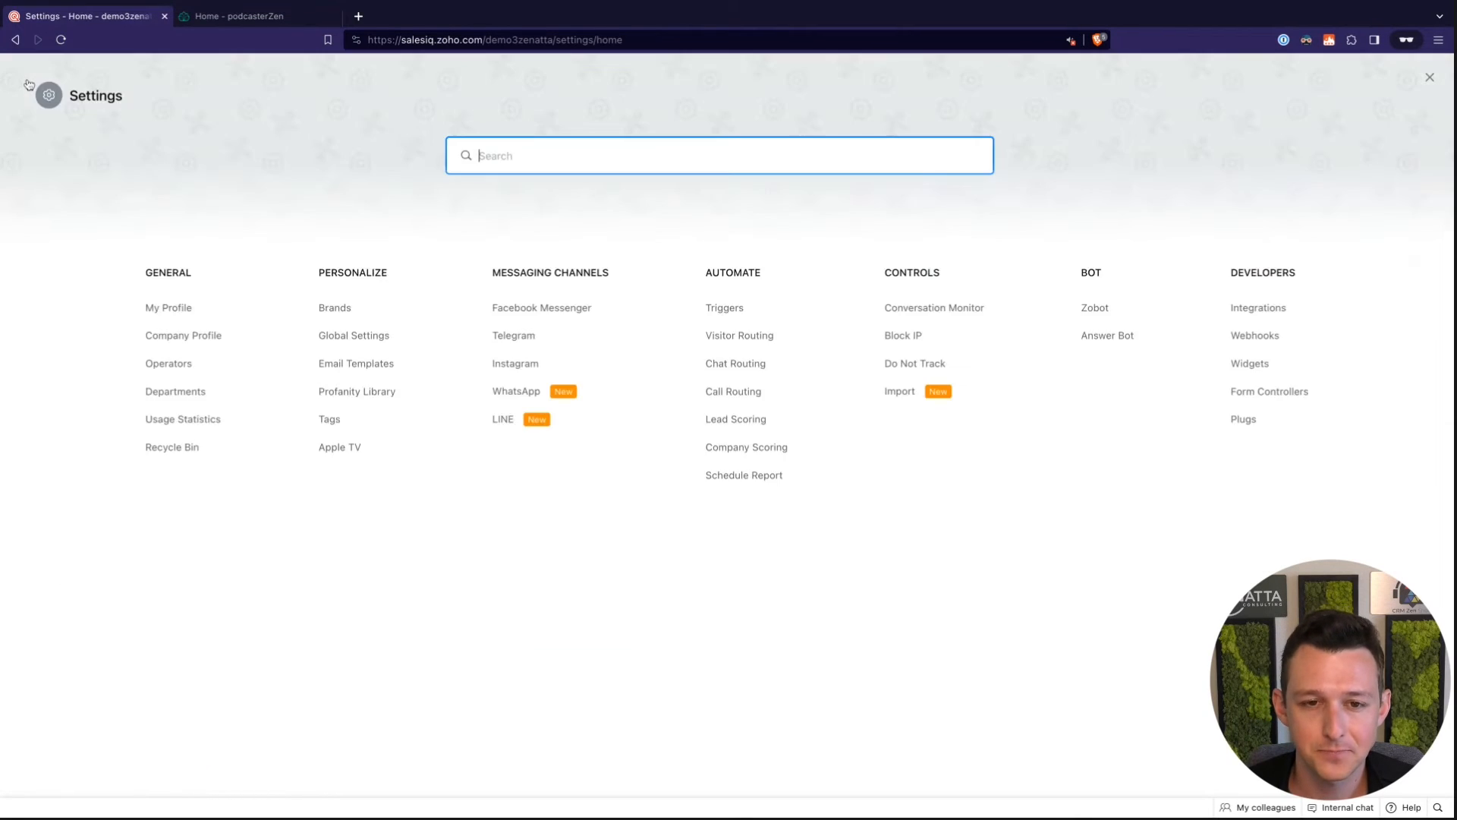
Open the HelperBot answer bot and view the resources it uses as its answer source
{"action": "left_click", "coordinate": [1099, 339]}
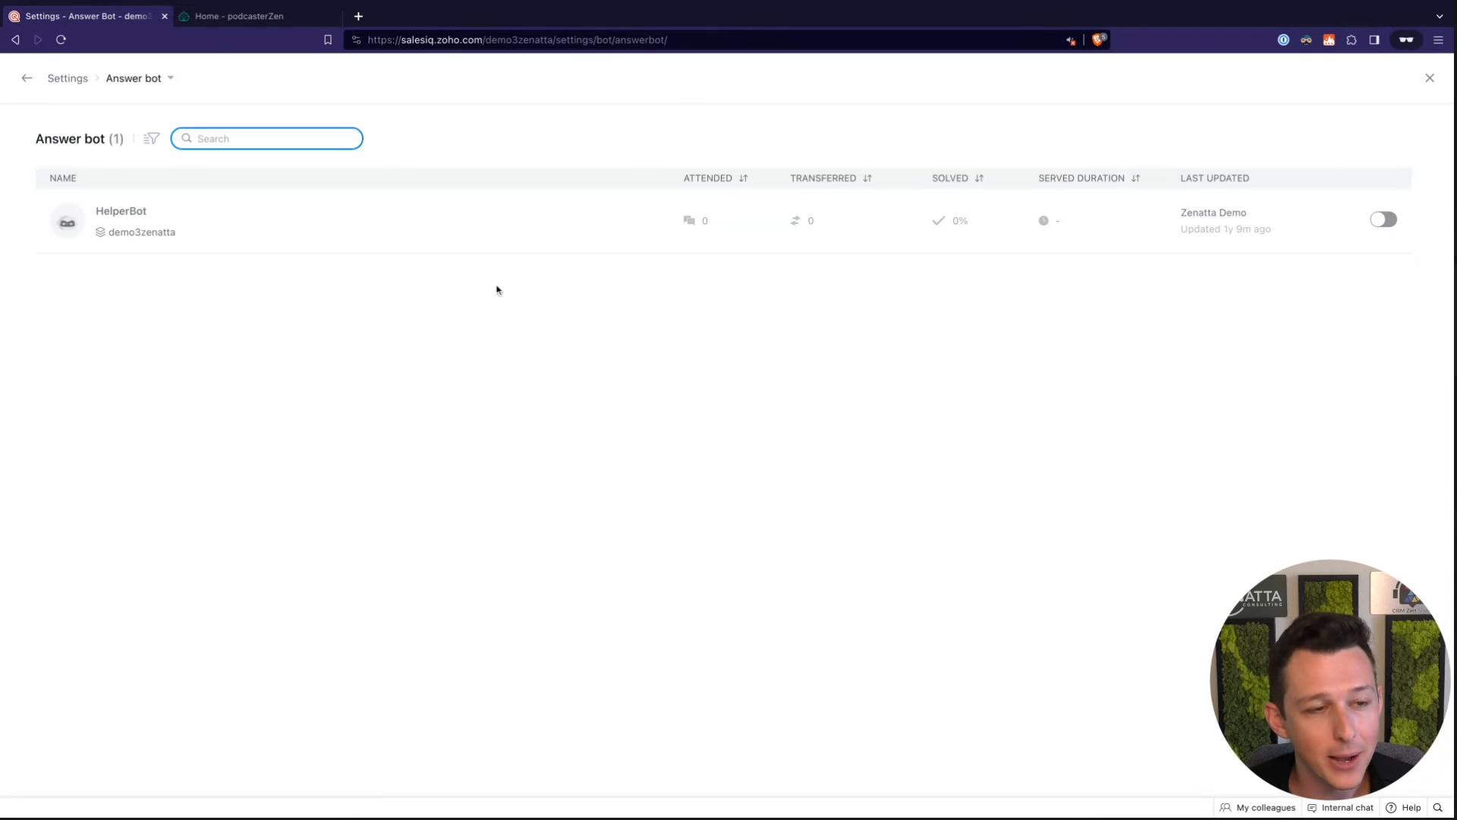
{"action": "left_click", "coordinate": [276, 220]}
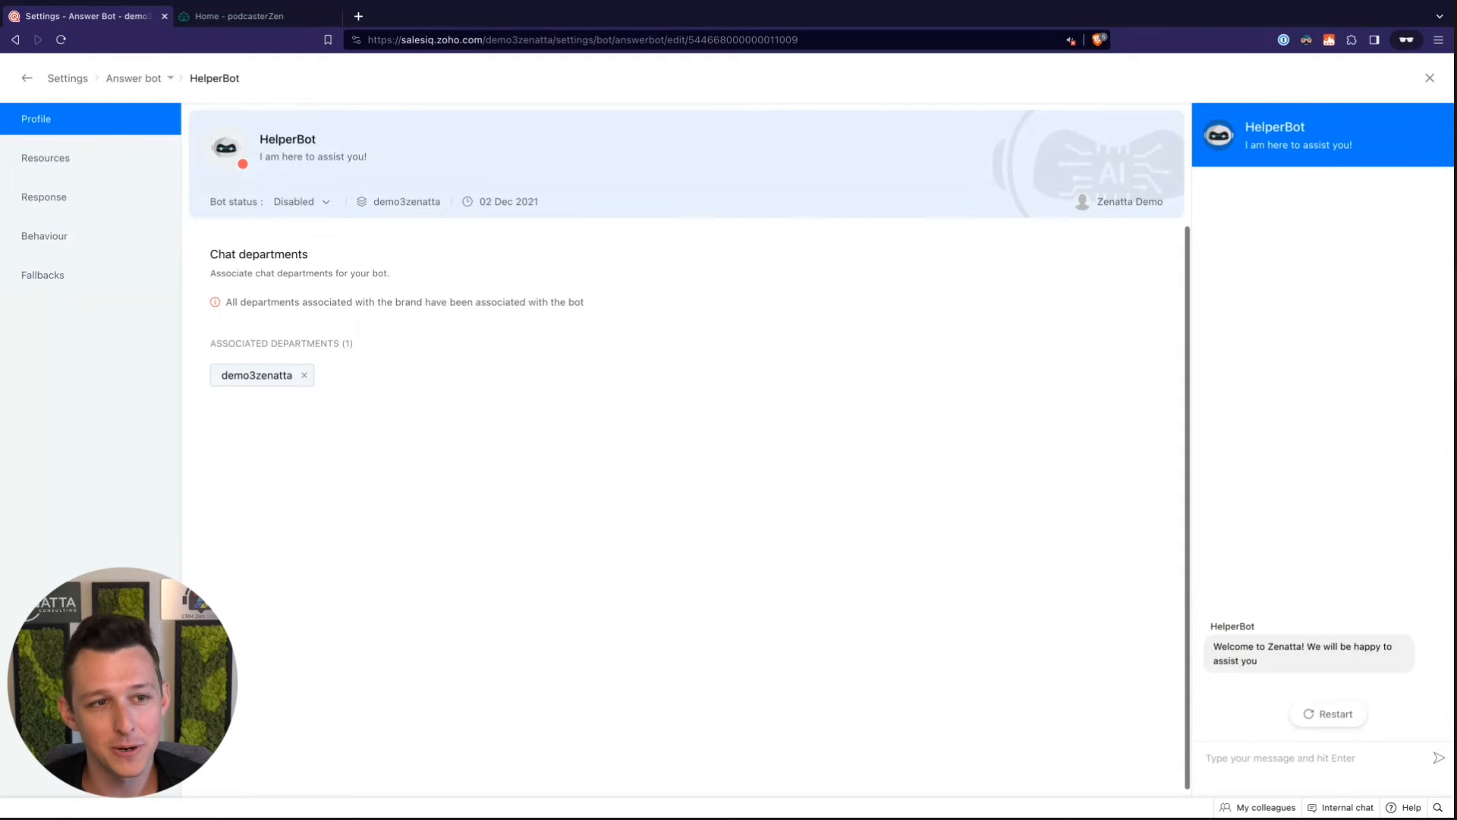
{"action": "left_click", "coordinate": [108, 170]}
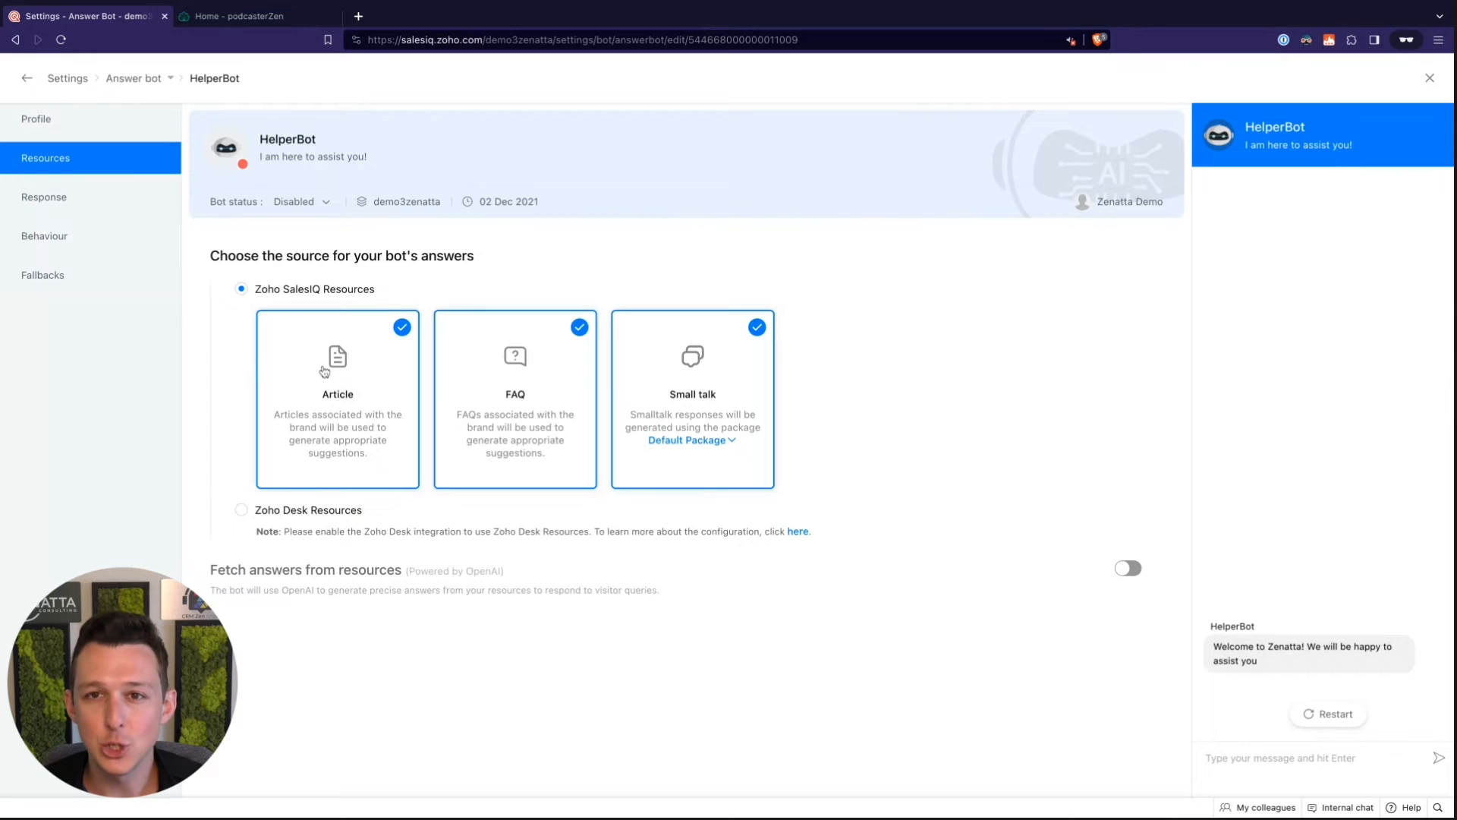
Review HelperBot's response settings, then its behaviour settings for availability, audience criteria and proactive interaction
{"action": "left_click", "coordinate": [88, 203]}
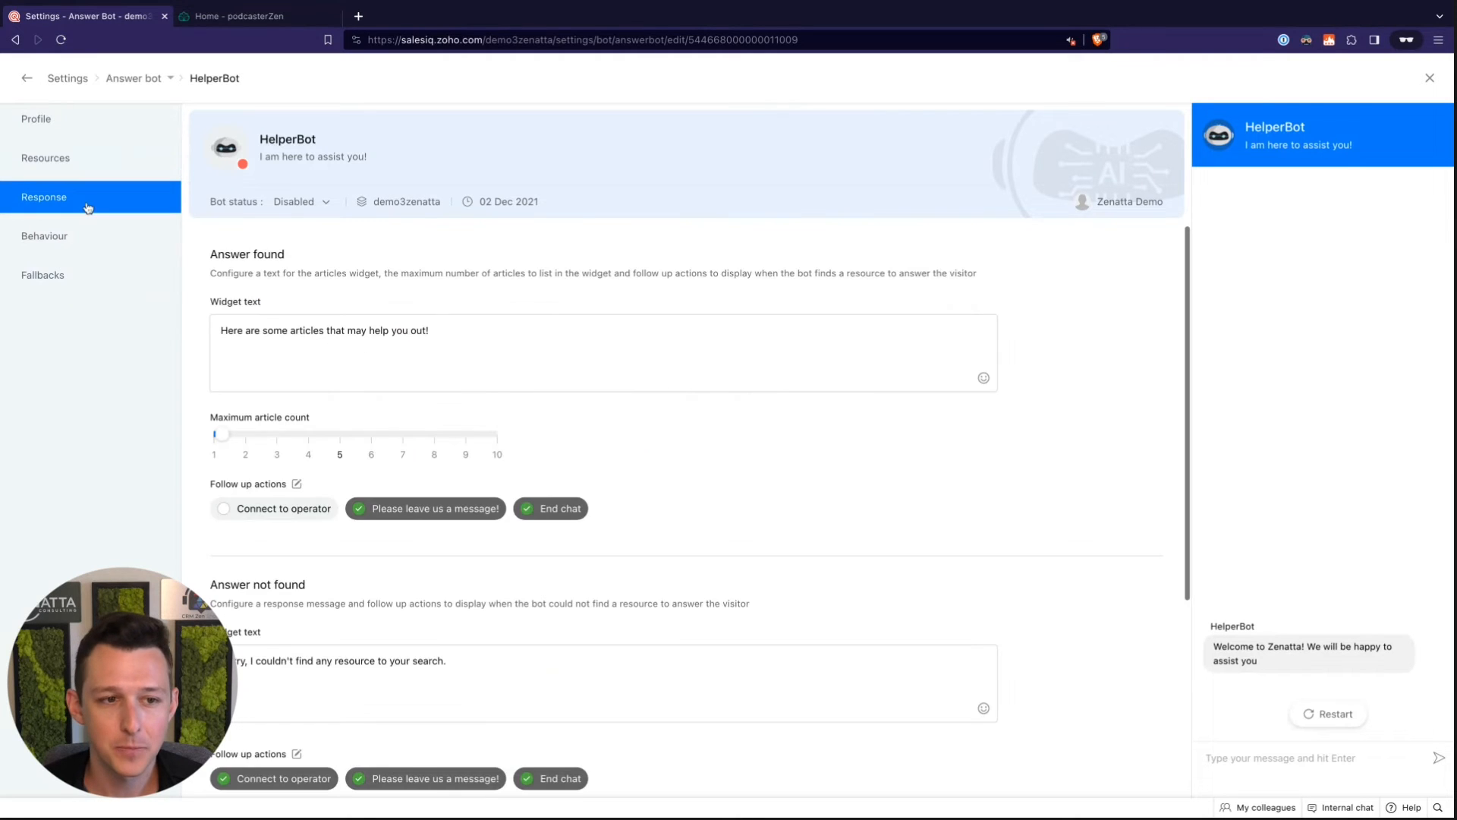
{"action": "scroll", "coordinate": [353, 418], "scroll_direction": "down", "scroll_amount": 1}
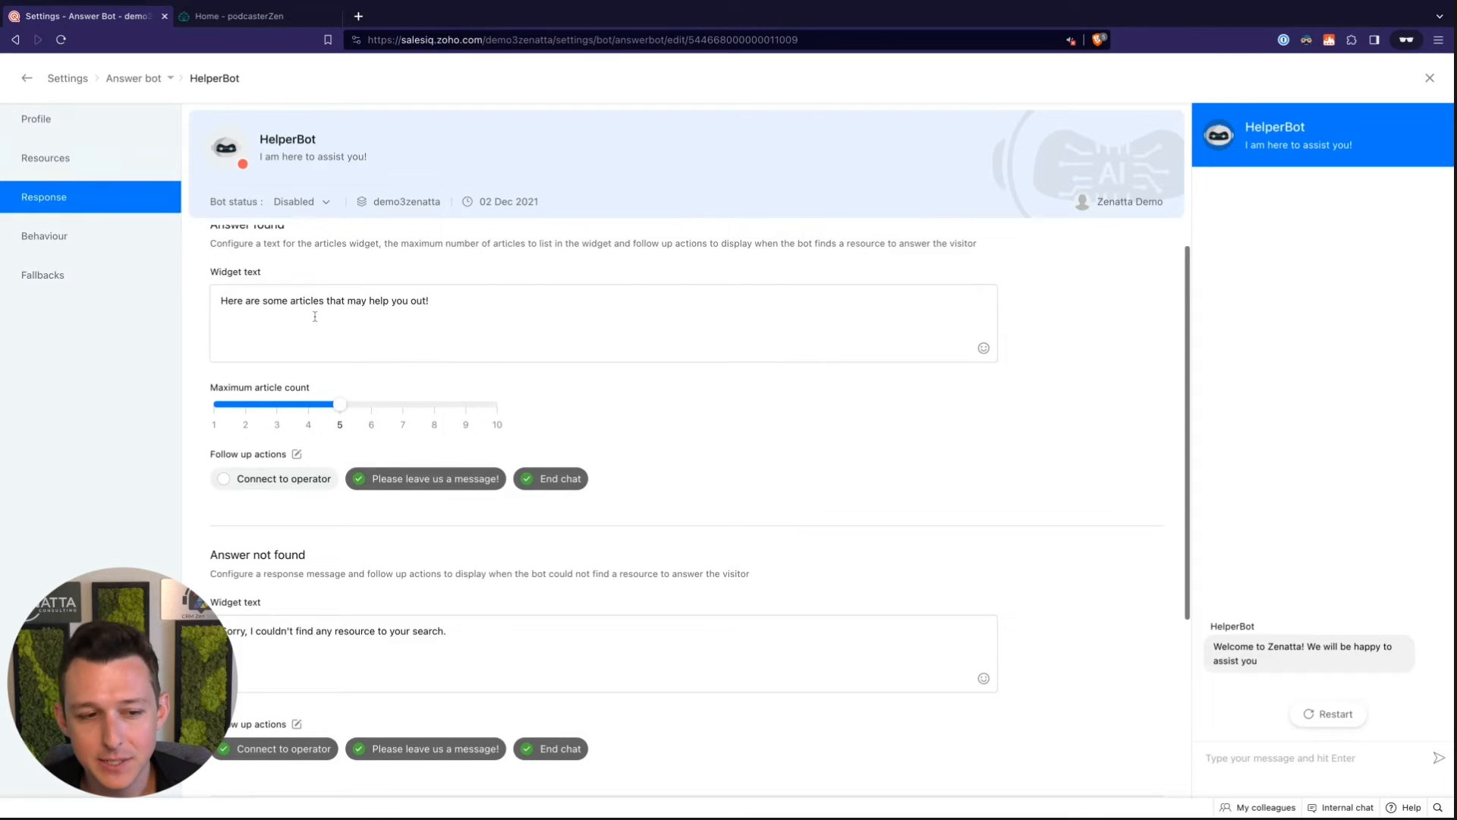
{"action": "left_click", "coordinate": [89, 242]}
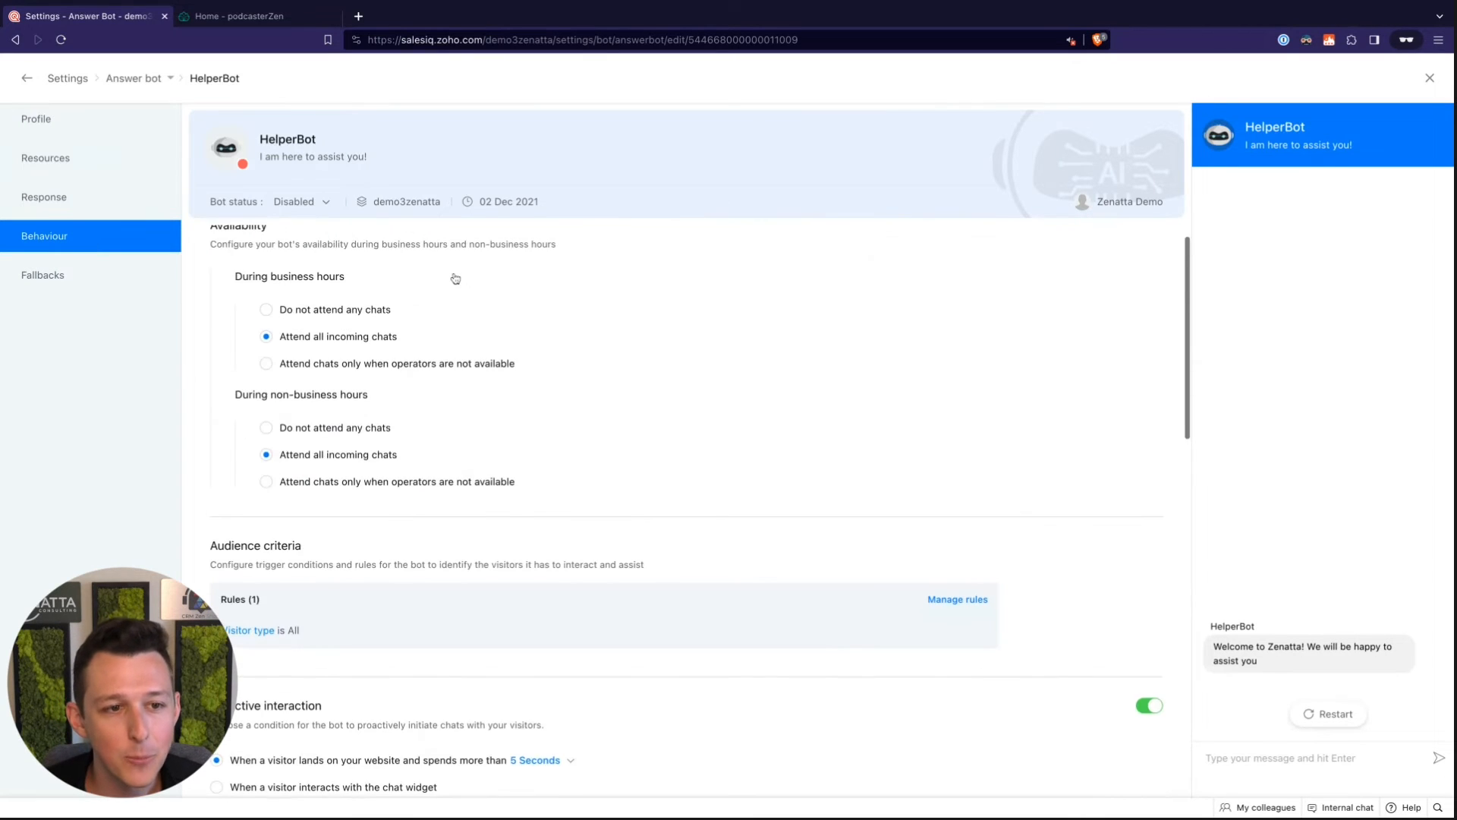
{"action": "scroll", "coordinate": [454, 275], "scroll_direction": "up", "scroll_amount": 1}
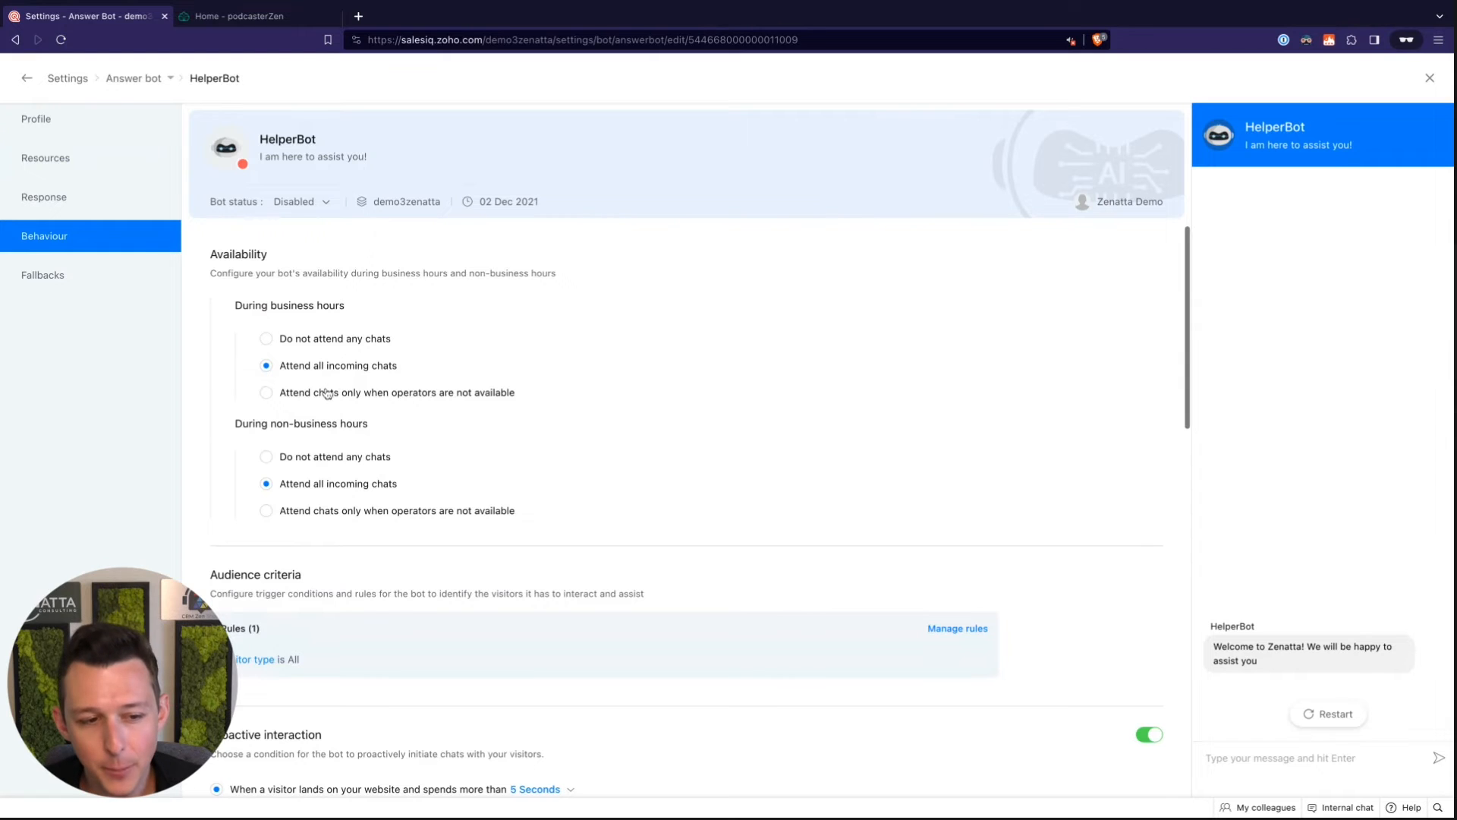
{"action": "scroll", "coordinate": [326, 393], "scroll_direction": "down", "scroll_amount": 3}
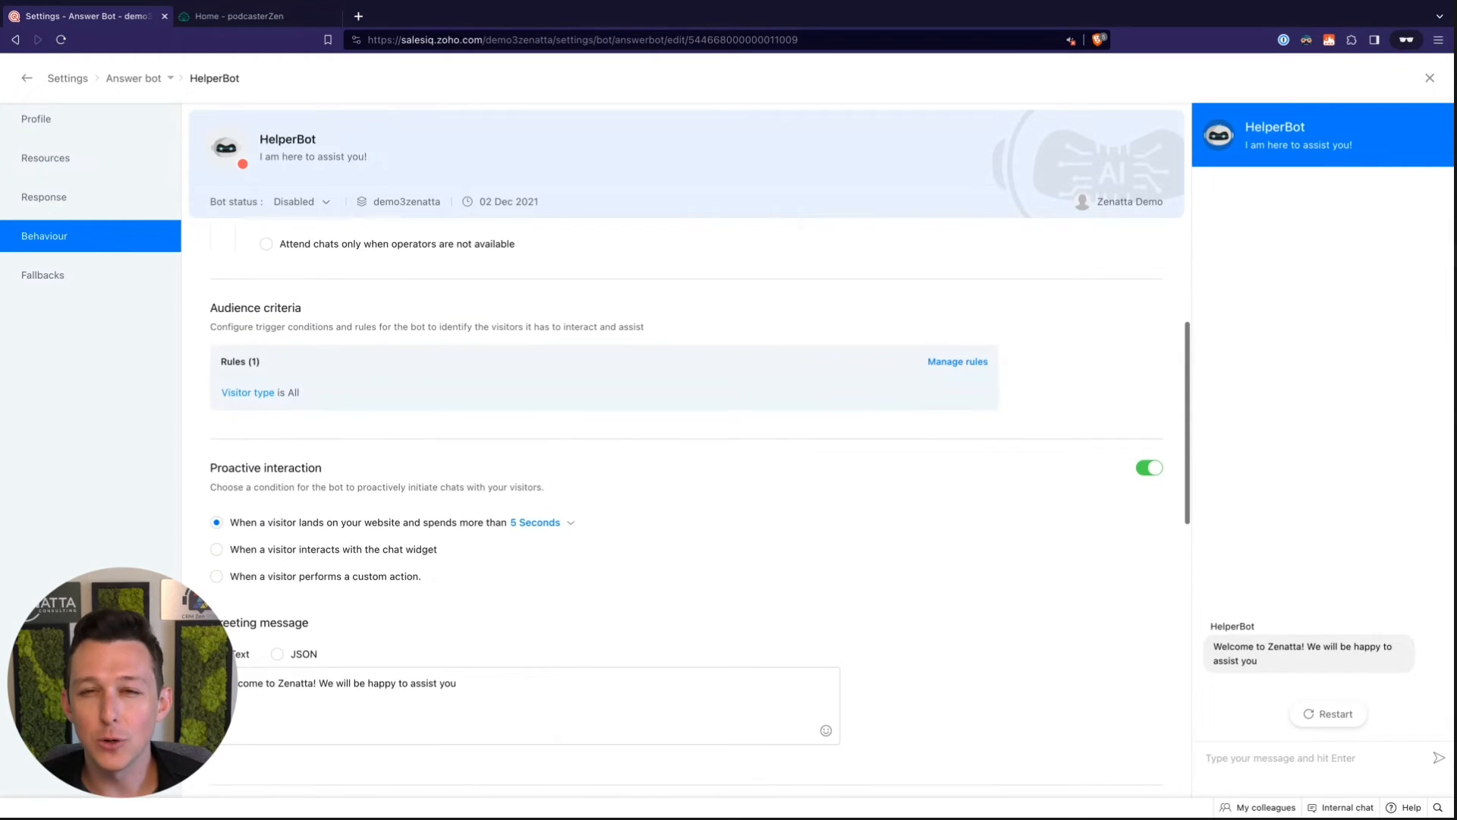
Examine HelperBot's fallback messages and follow-up actions for handoff failure and system failure
{"action": "left_click", "coordinate": [92, 288]}
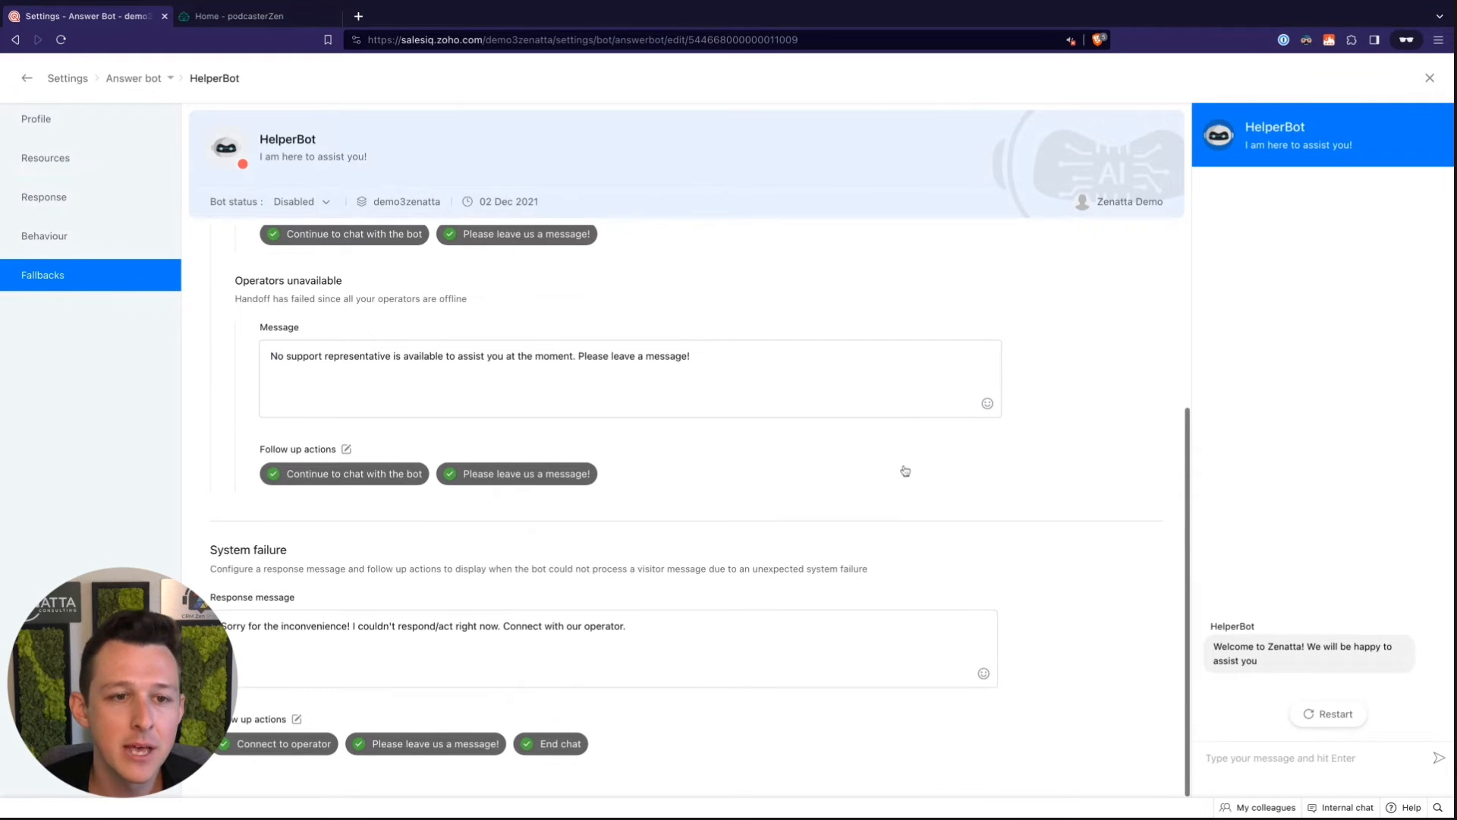
{"action": "scroll", "coordinate": [905, 470], "scroll_direction": "up", "scroll_amount": 3}
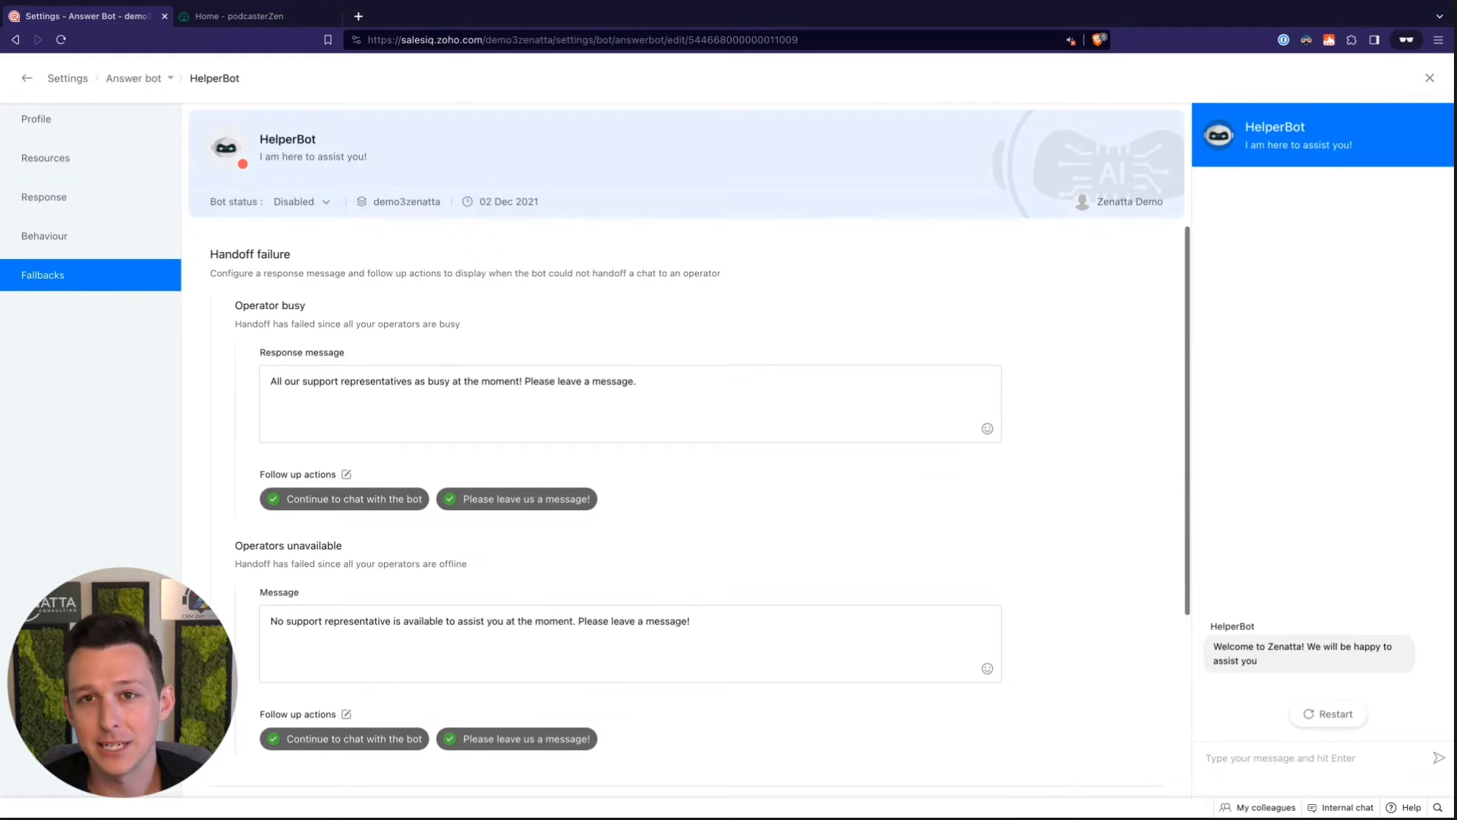
{"action": "scroll", "coordinate": [905, 470], "scroll_direction": "down", "scroll_amount": 2}
{"action": "scroll", "coordinate": [704, 511], "scroll_direction": "down", "scroll_amount": 1}
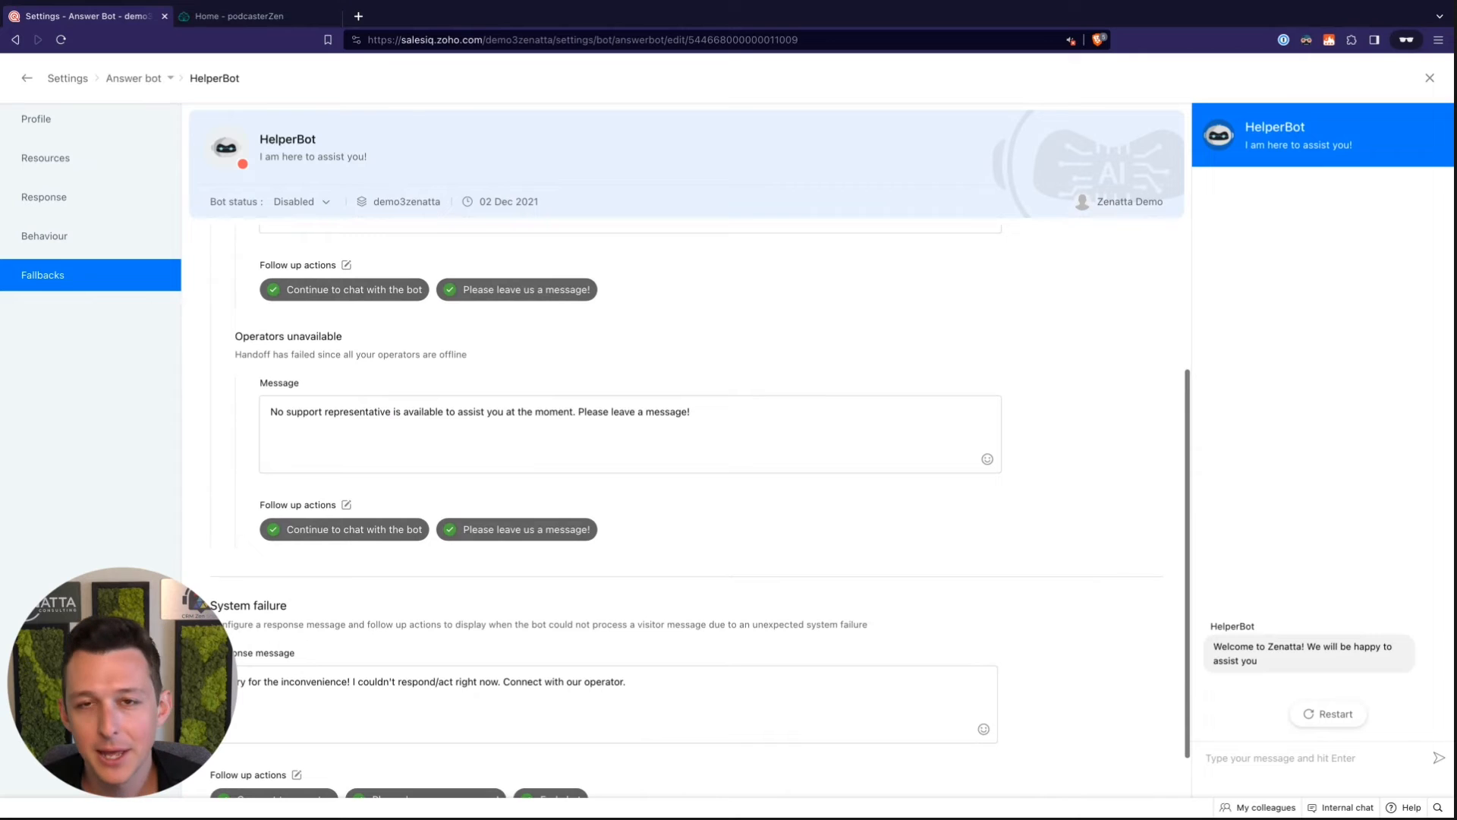
{"action": "scroll", "coordinate": [702, 522], "scroll_direction": "down", "scroll_amount": 1}
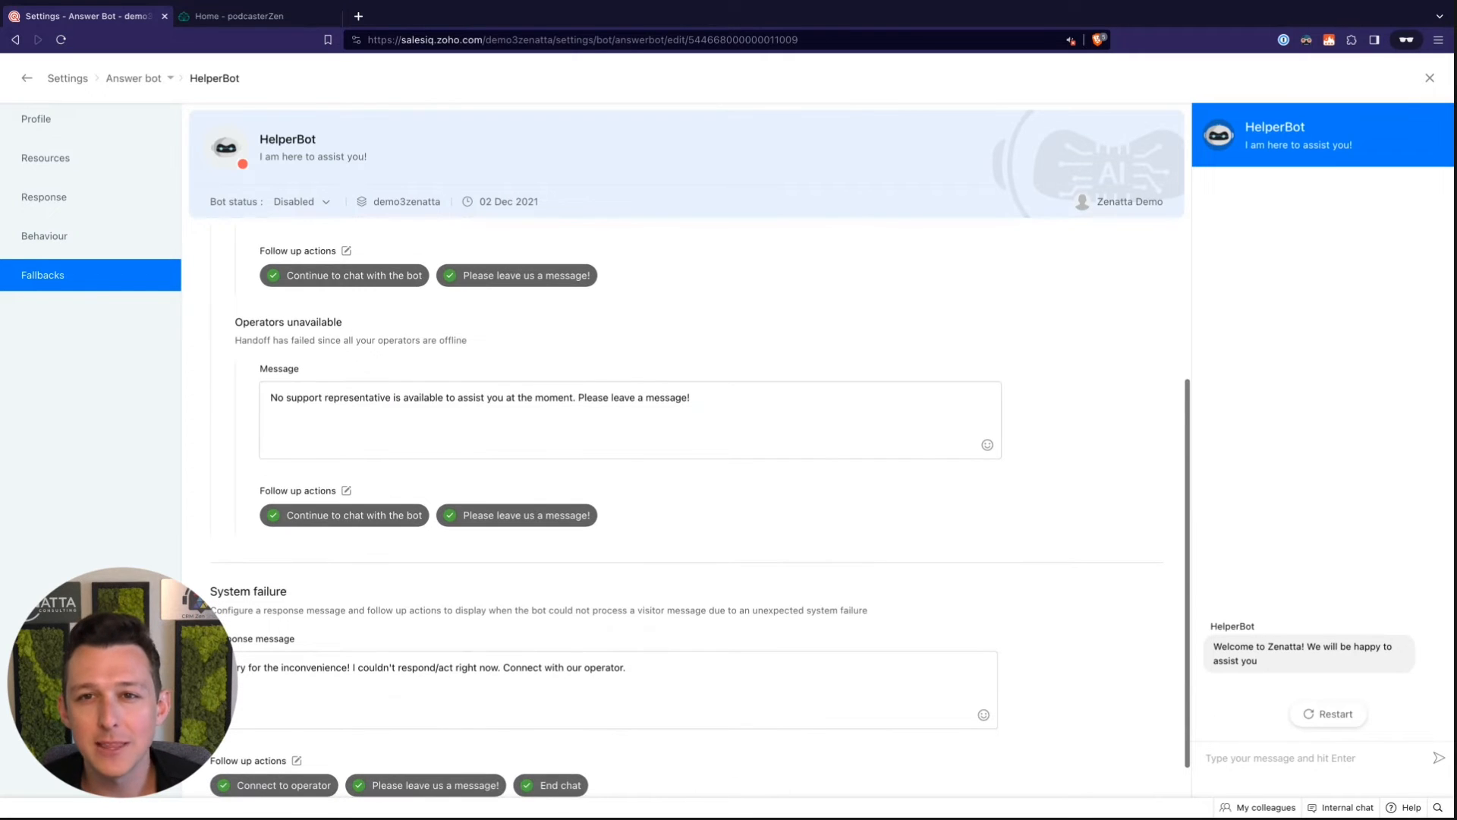
{"action": "scroll", "coordinate": [700, 513], "scroll_direction": "down", "scroll_amount": 1}
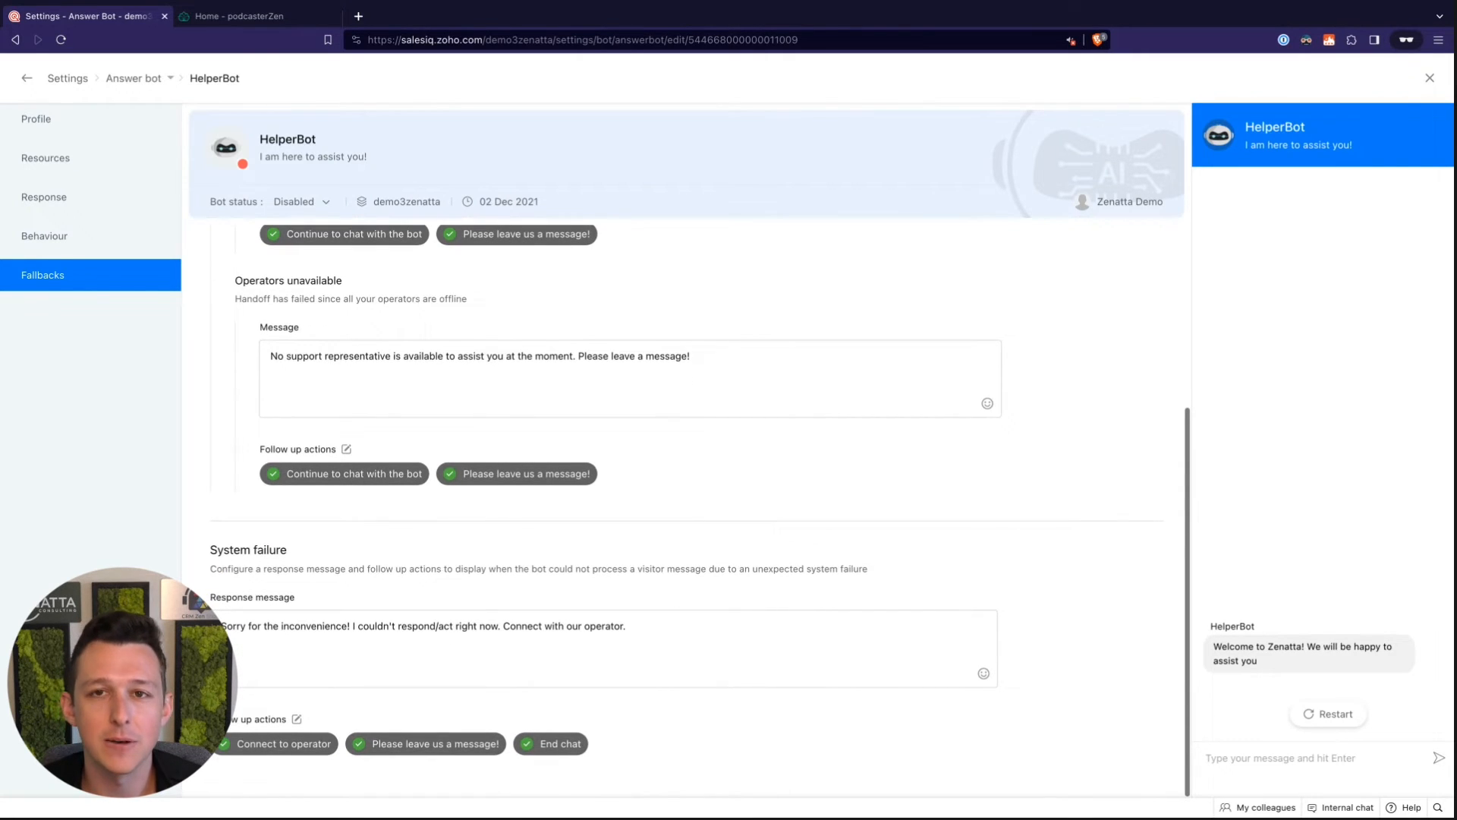
Leave the bot settings and open the FAQ "How to reset my password" from the resources
{"action": "left_click", "coordinate": [1427, 82]}
{"action": "left_click", "coordinate": [1428, 82]}
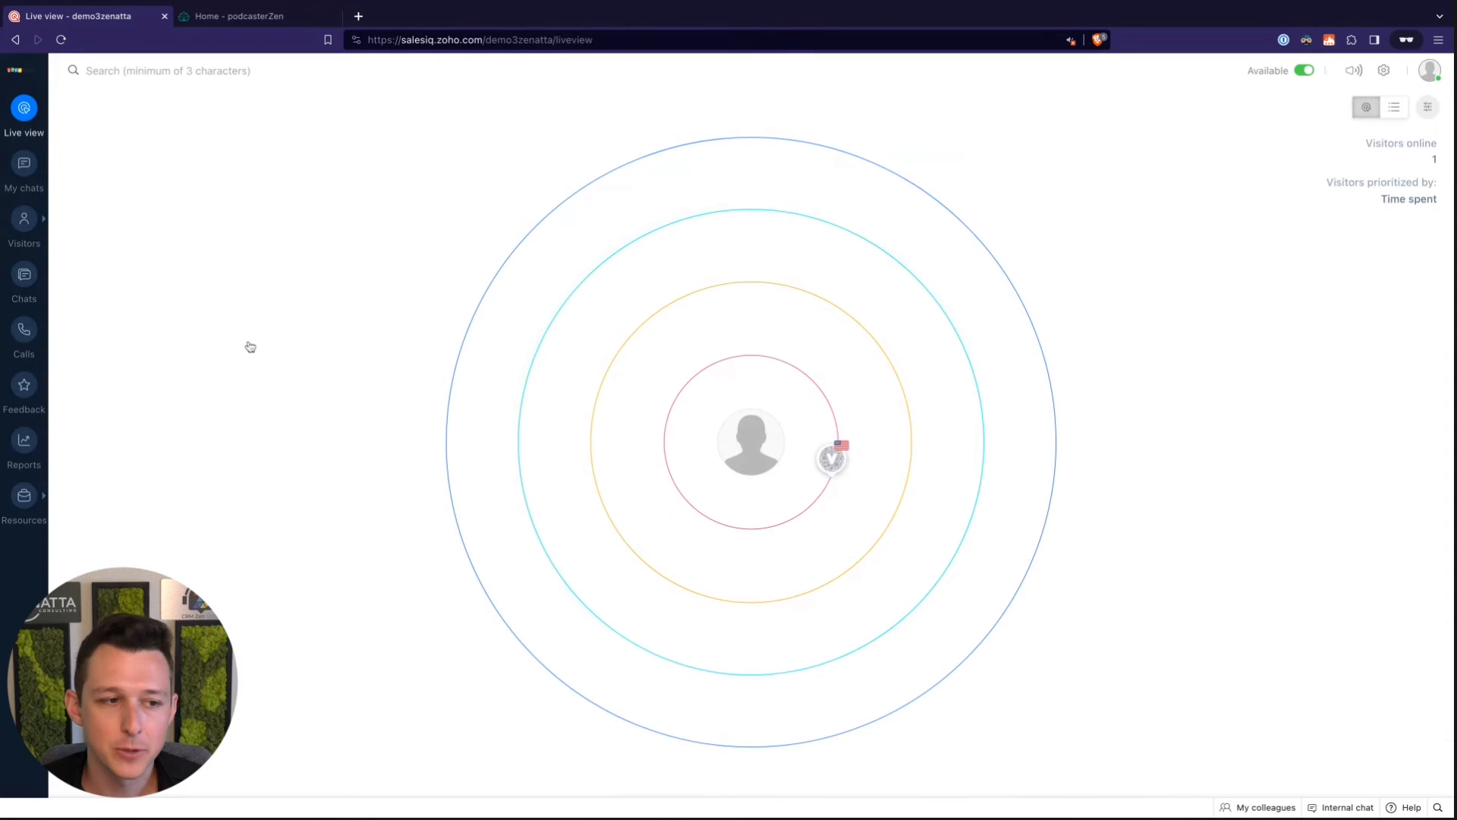
{"action": "mouse_move", "coordinate": [24, 501]}
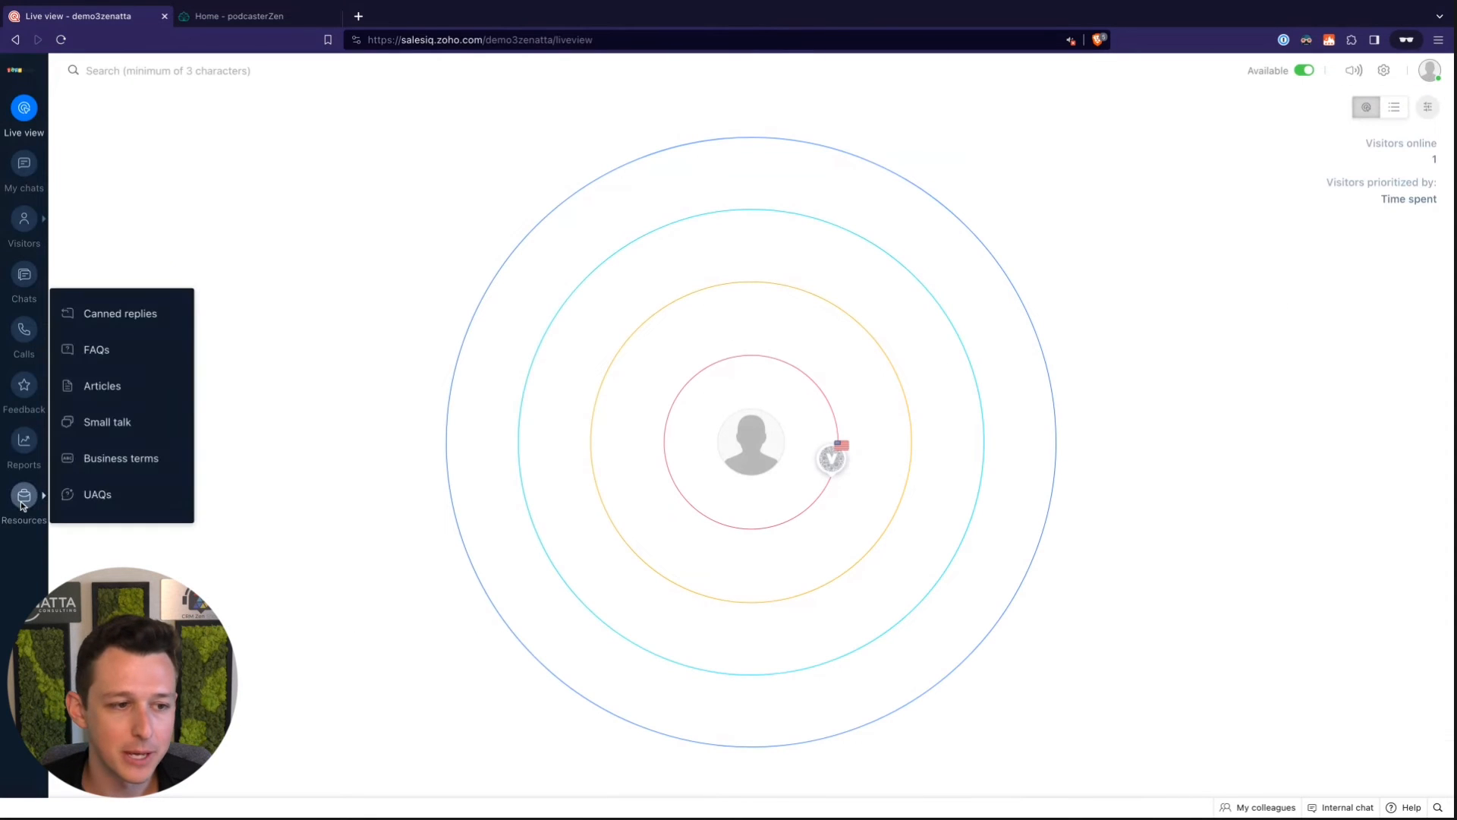
{"action": "left_click", "coordinate": [144, 359]}
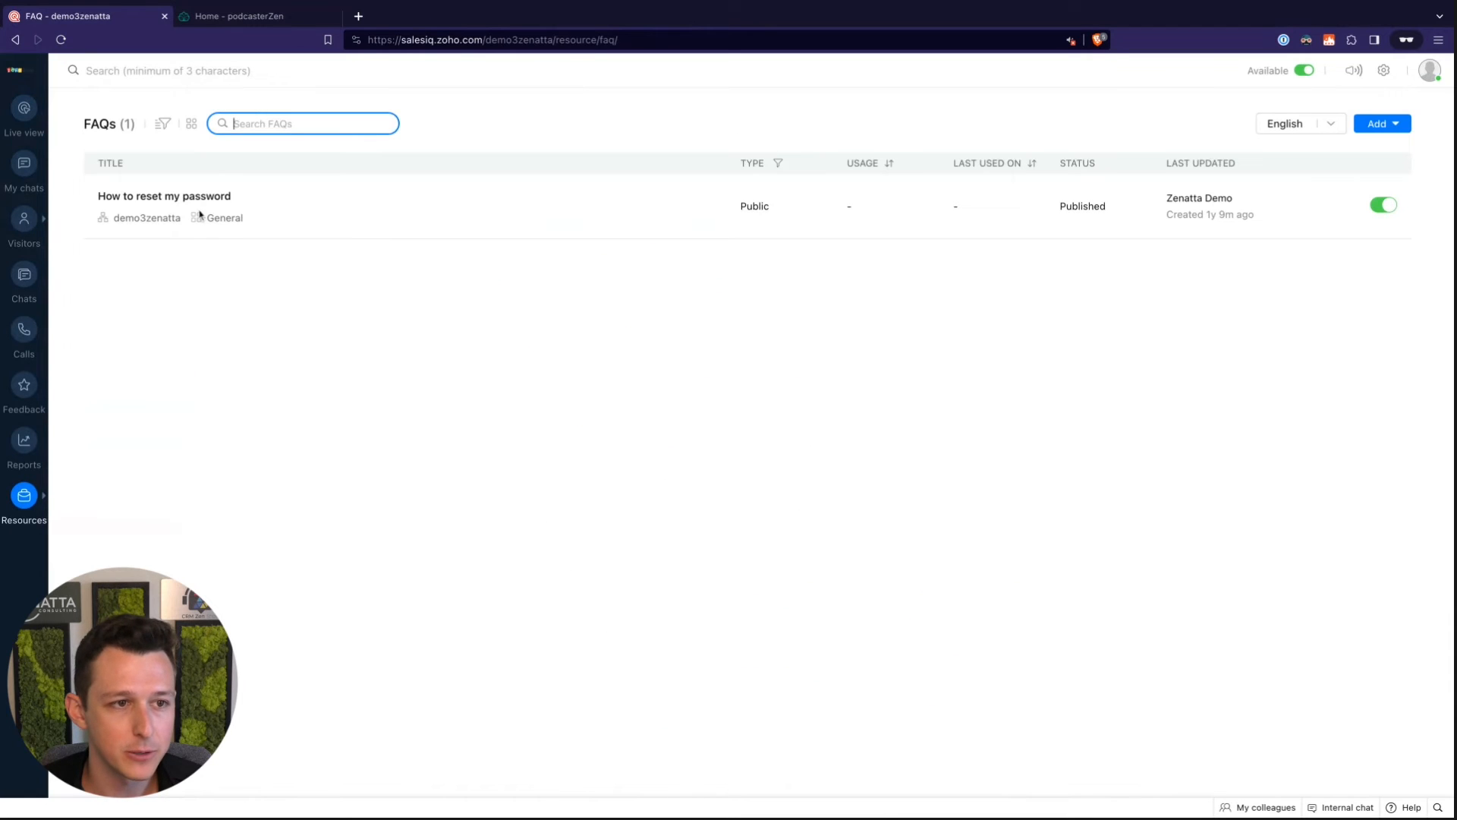
{"action": "left_click", "coordinate": [159, 199]}
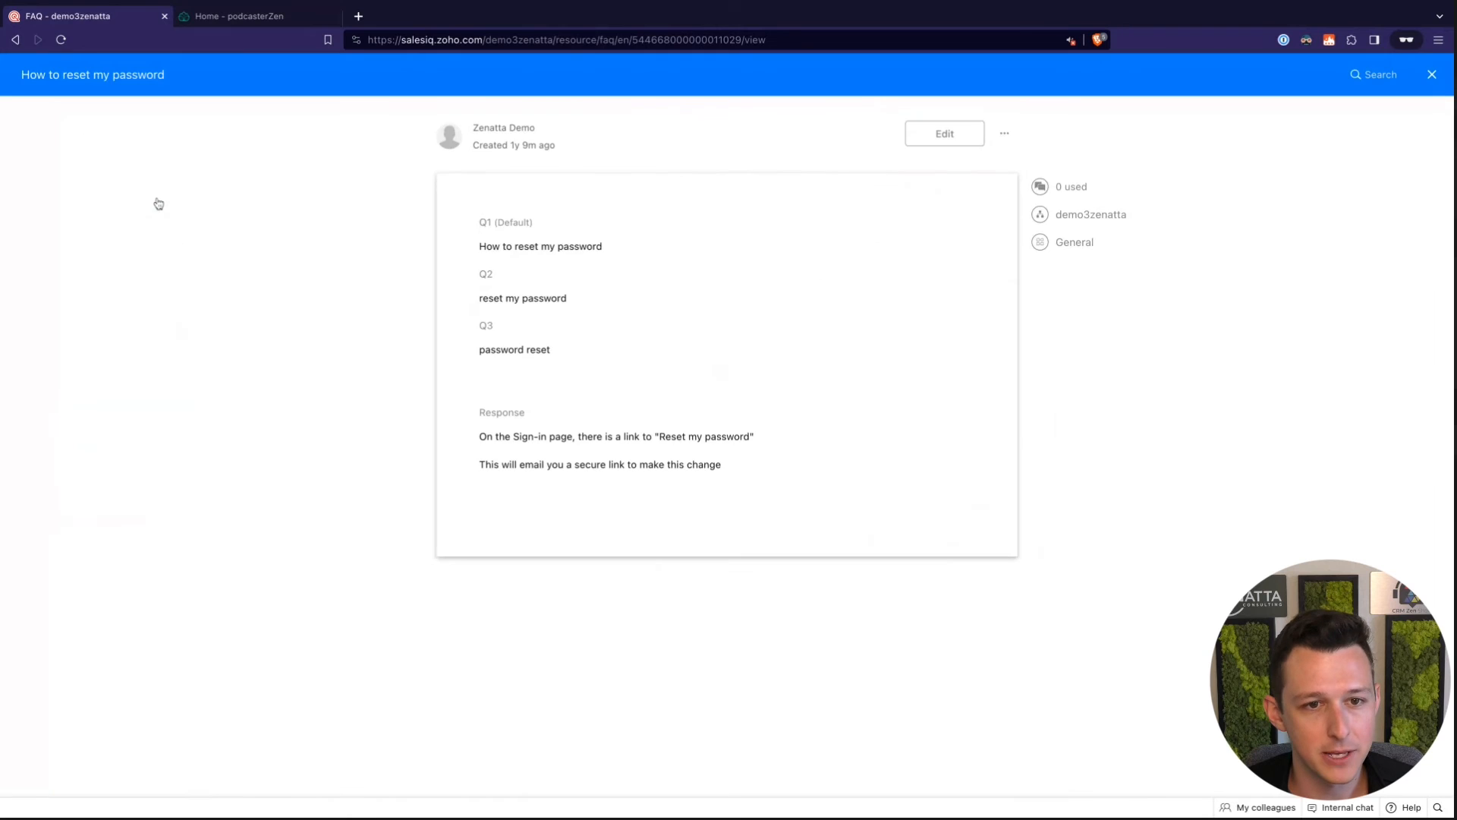
Add "password" as another question variant of the password reset FAQ and close the editor
{"action": "left_click", "coordinate": [933, 138]}
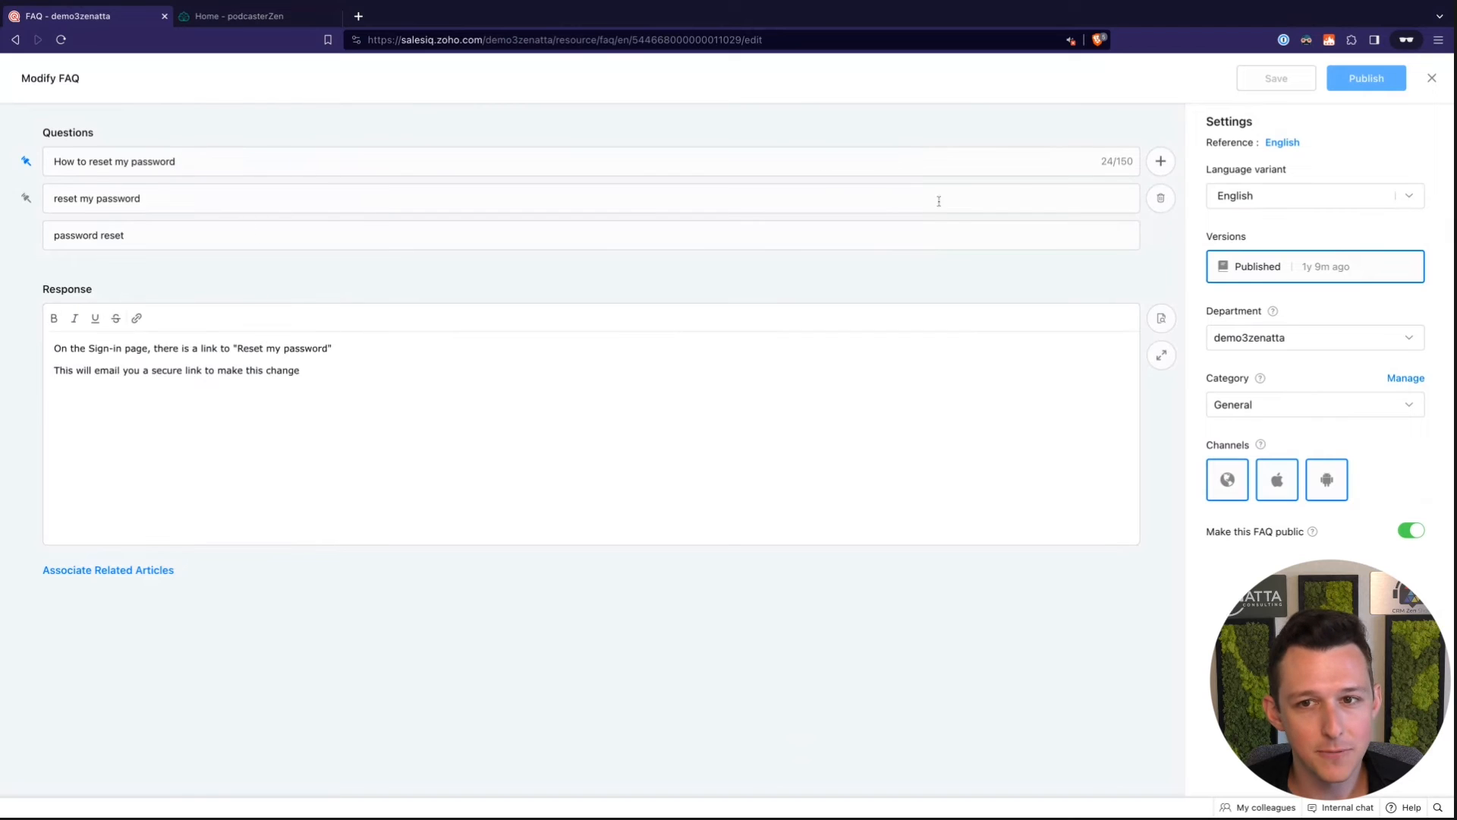
{"action": "left_click", "coordinate": [1160, 162]}
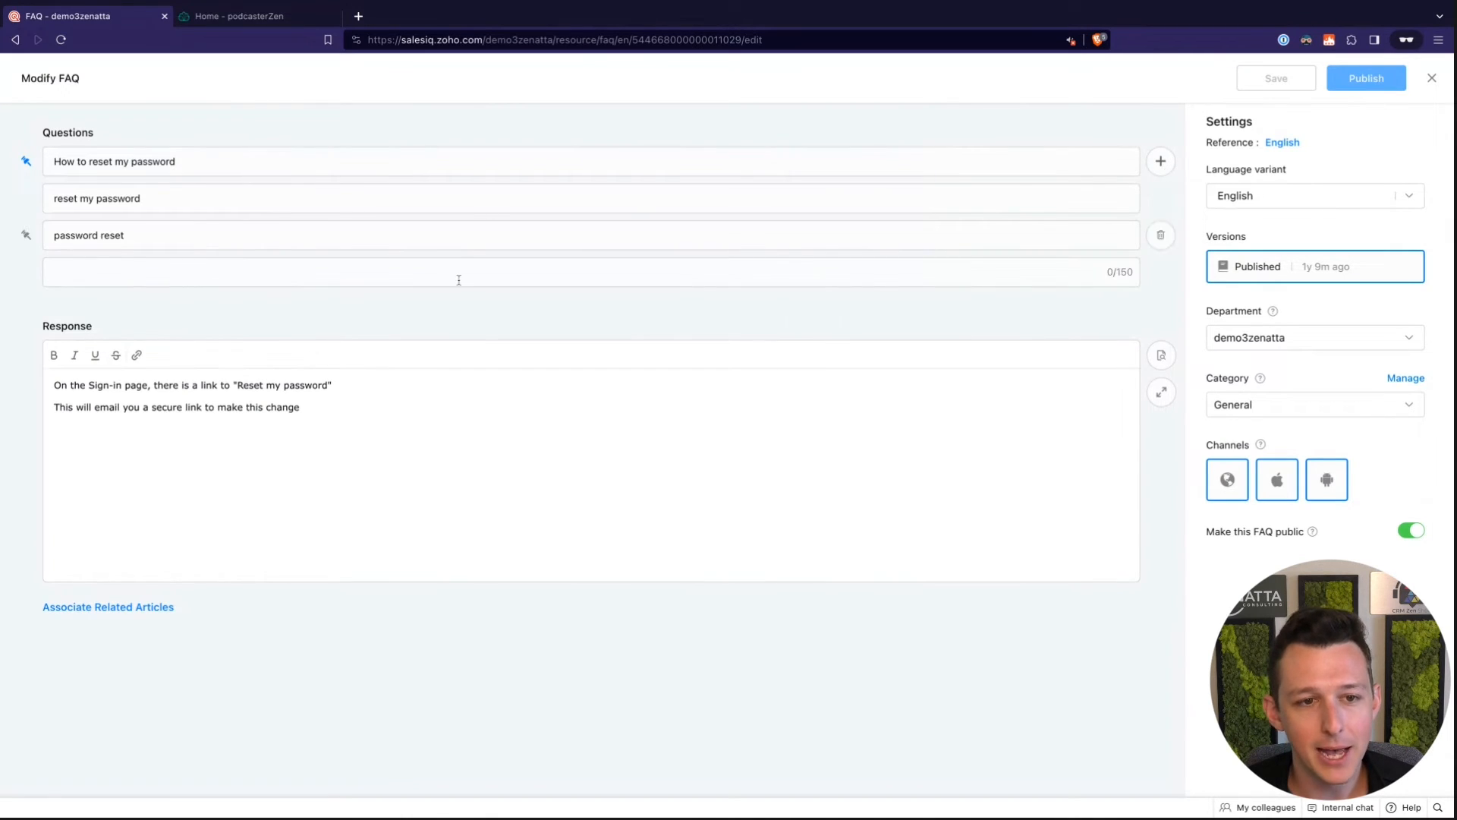
{"action": "type", "text": "password"}
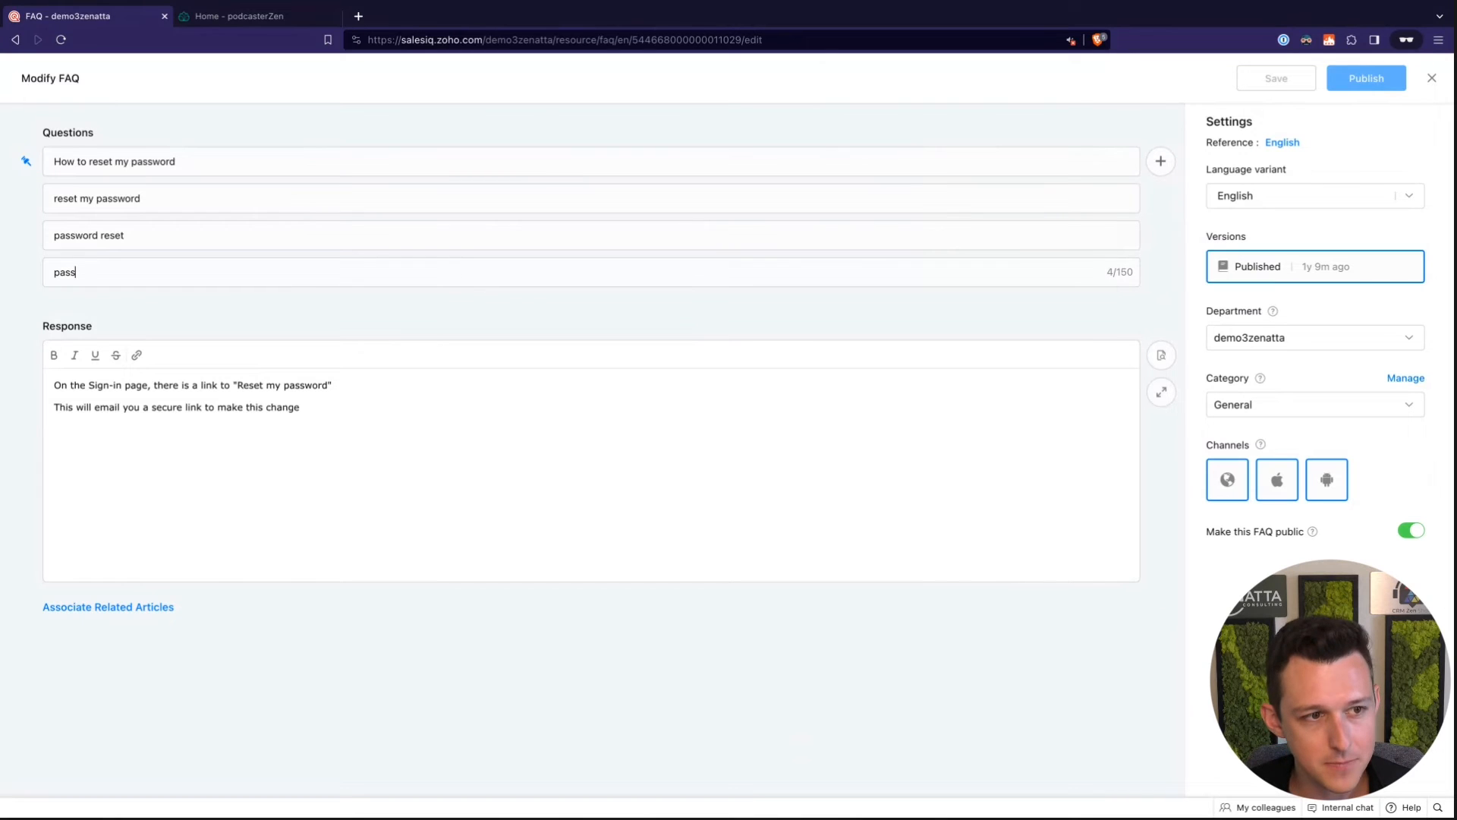
{"action": "left_click", "coordinate": [1163, 160]}
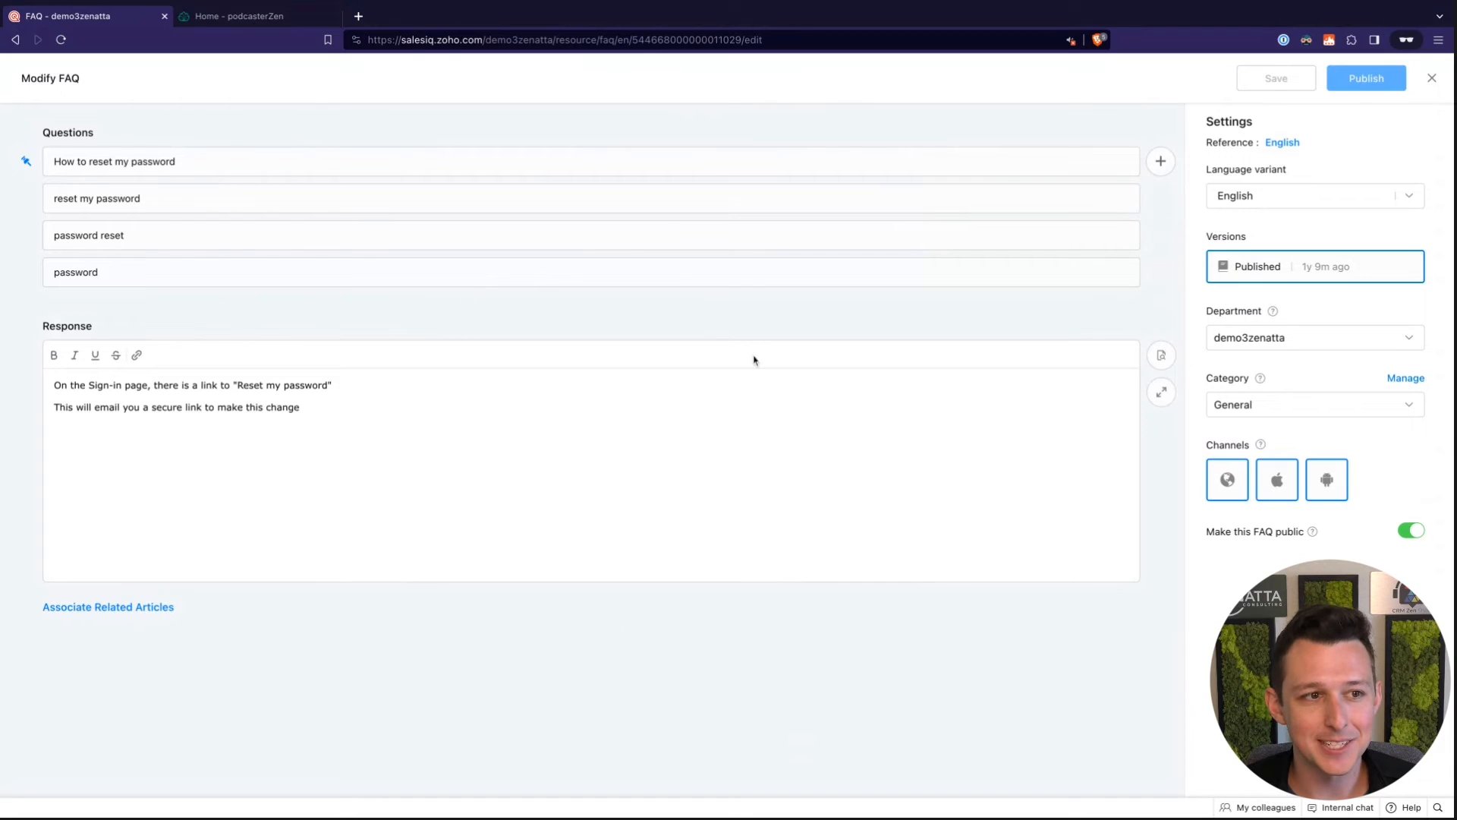
{"action": "left_click", "coordinate": [1432, 79]}
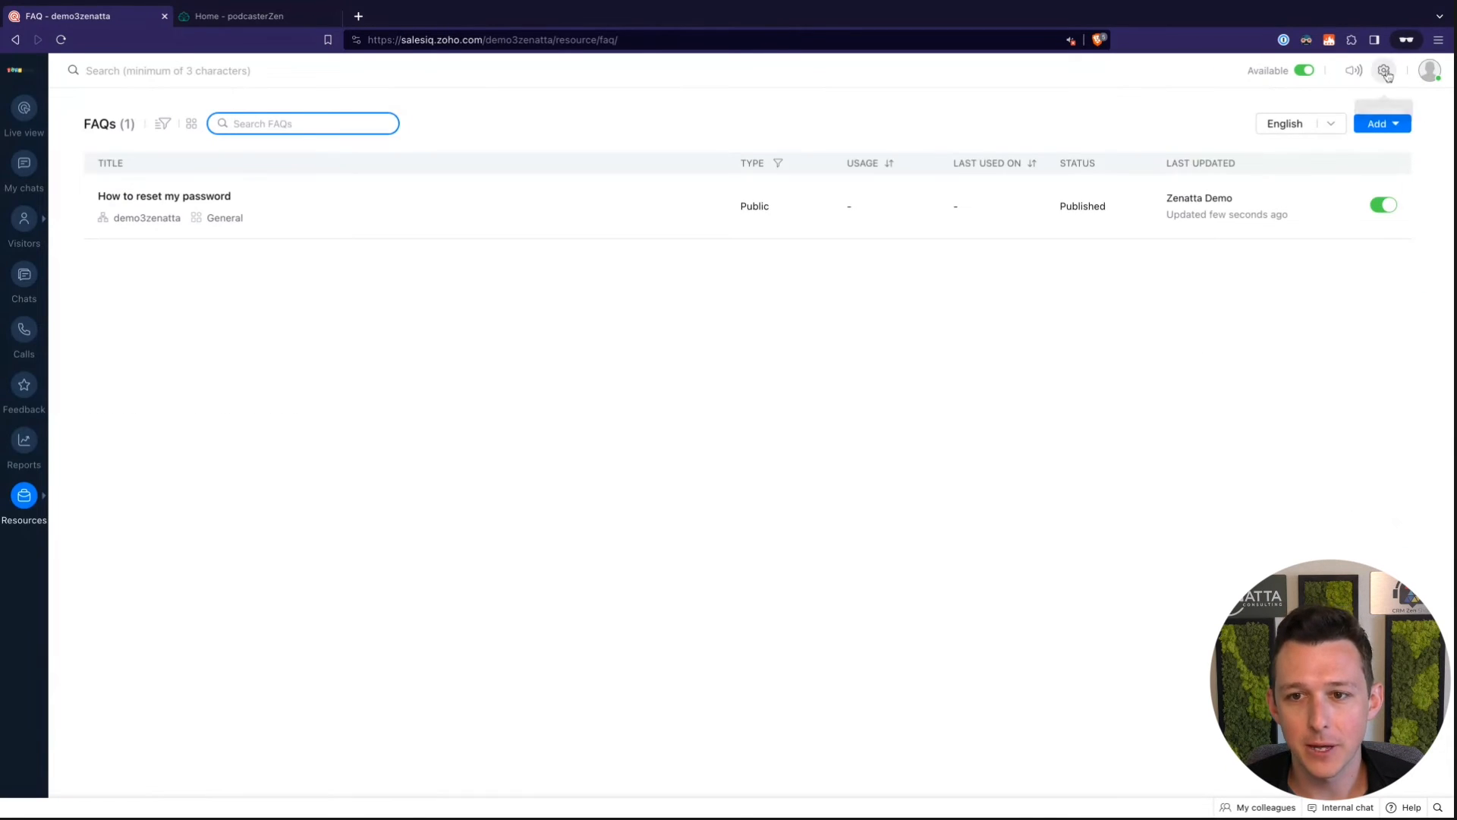
Reopen the HelperBot answer bot from the settings and test it by sending the message "password reset"
{"action": "left_click", "coordinate": [1353, 70]}
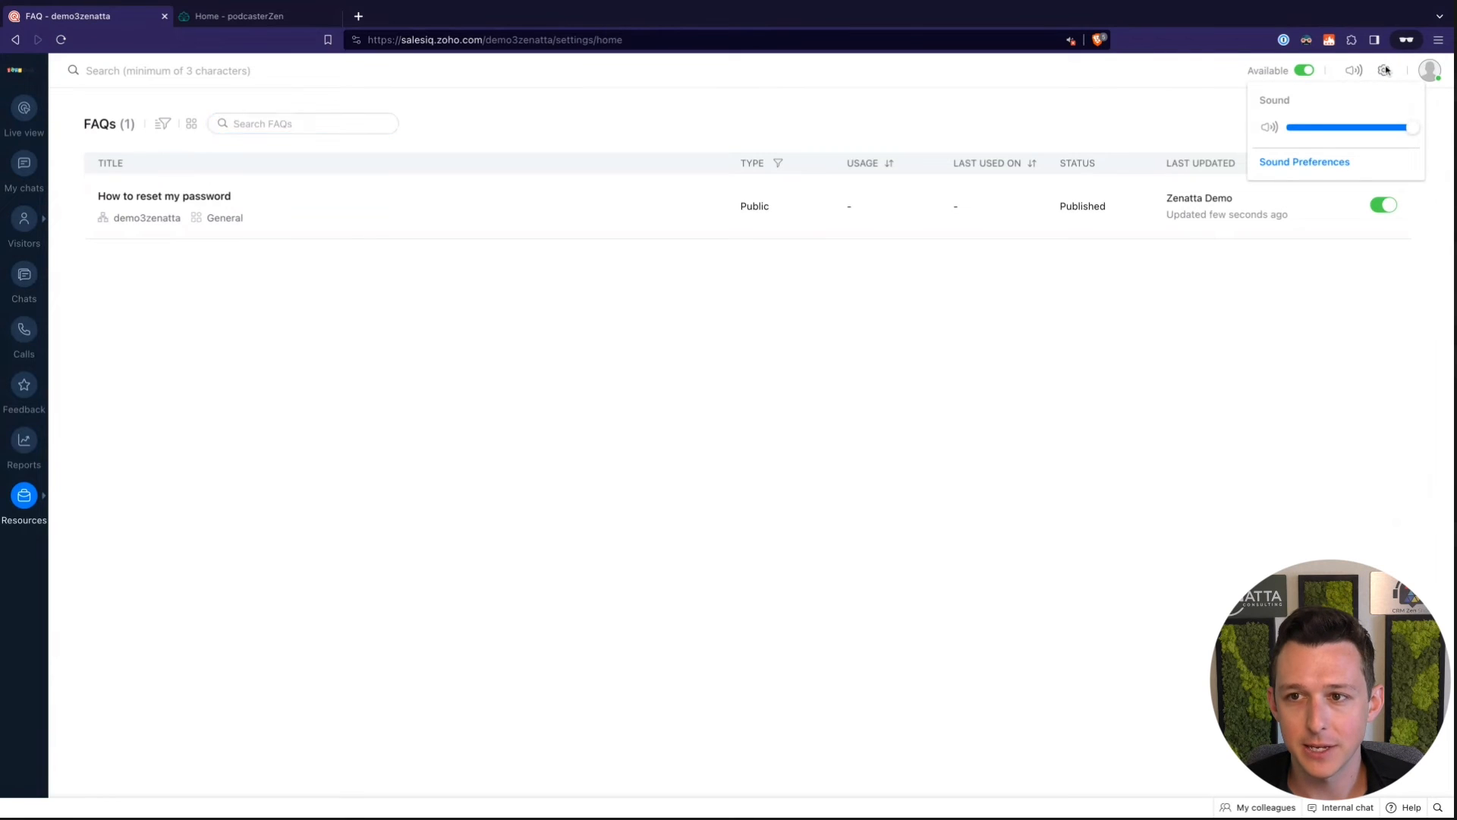
{"action": "left_click", "coordinate": [1384, 70]}
{"action": "left_click", "coordinate": [1108, 334]}
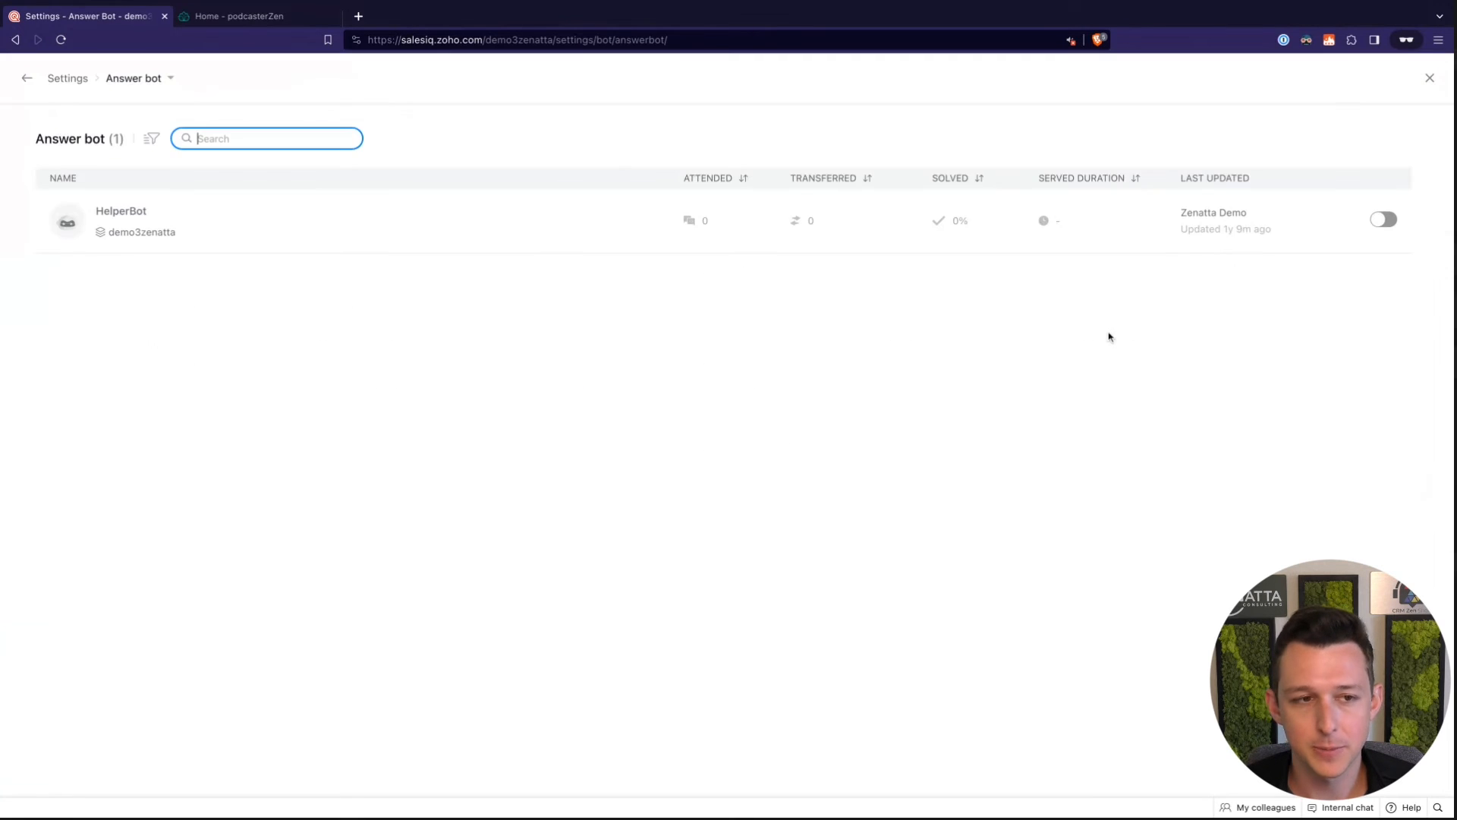
{"action": "left_click", "coordinate": [148, 228]}
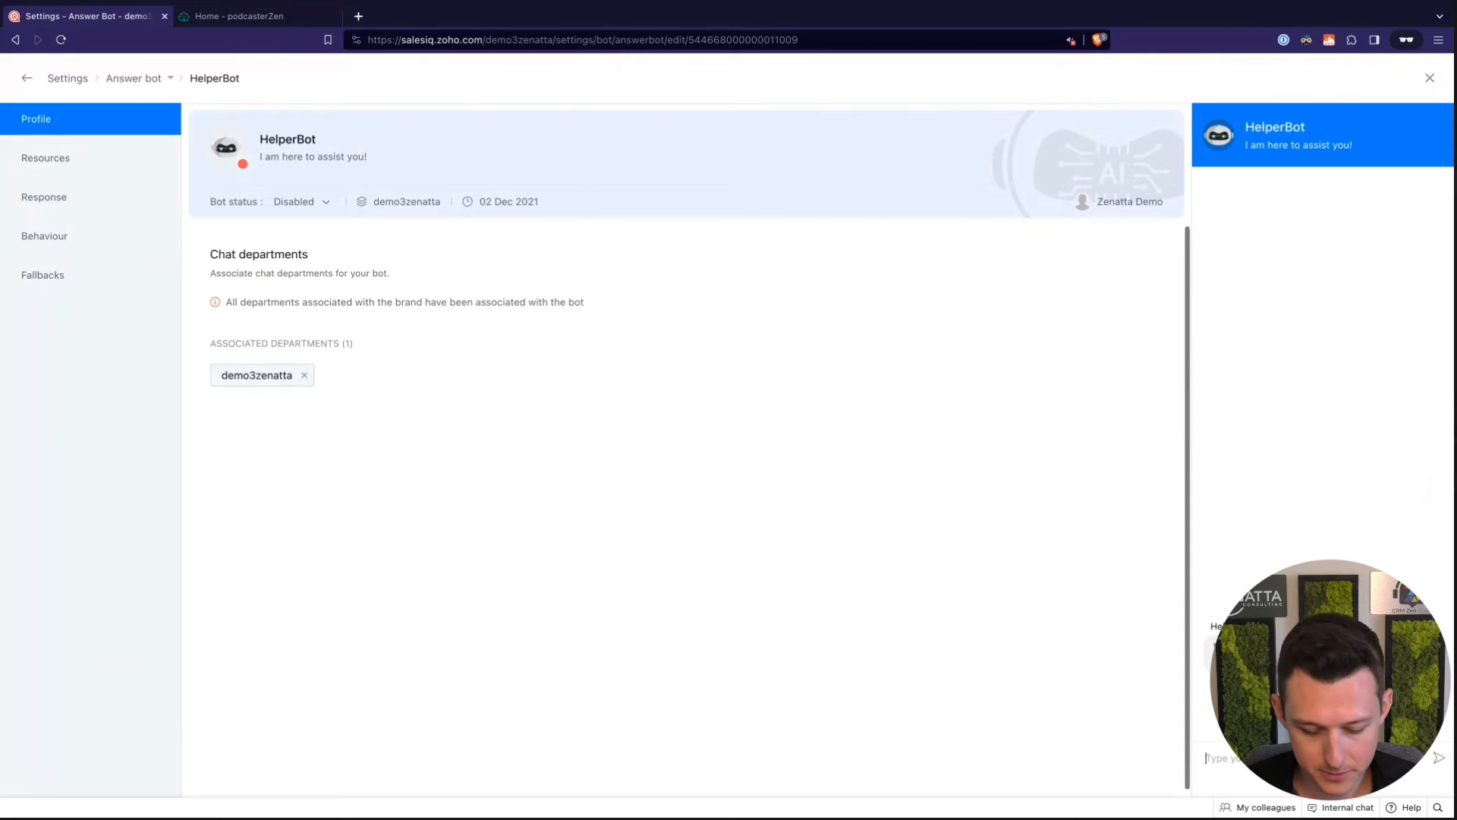
{"action": "type", "text": "password rese"}
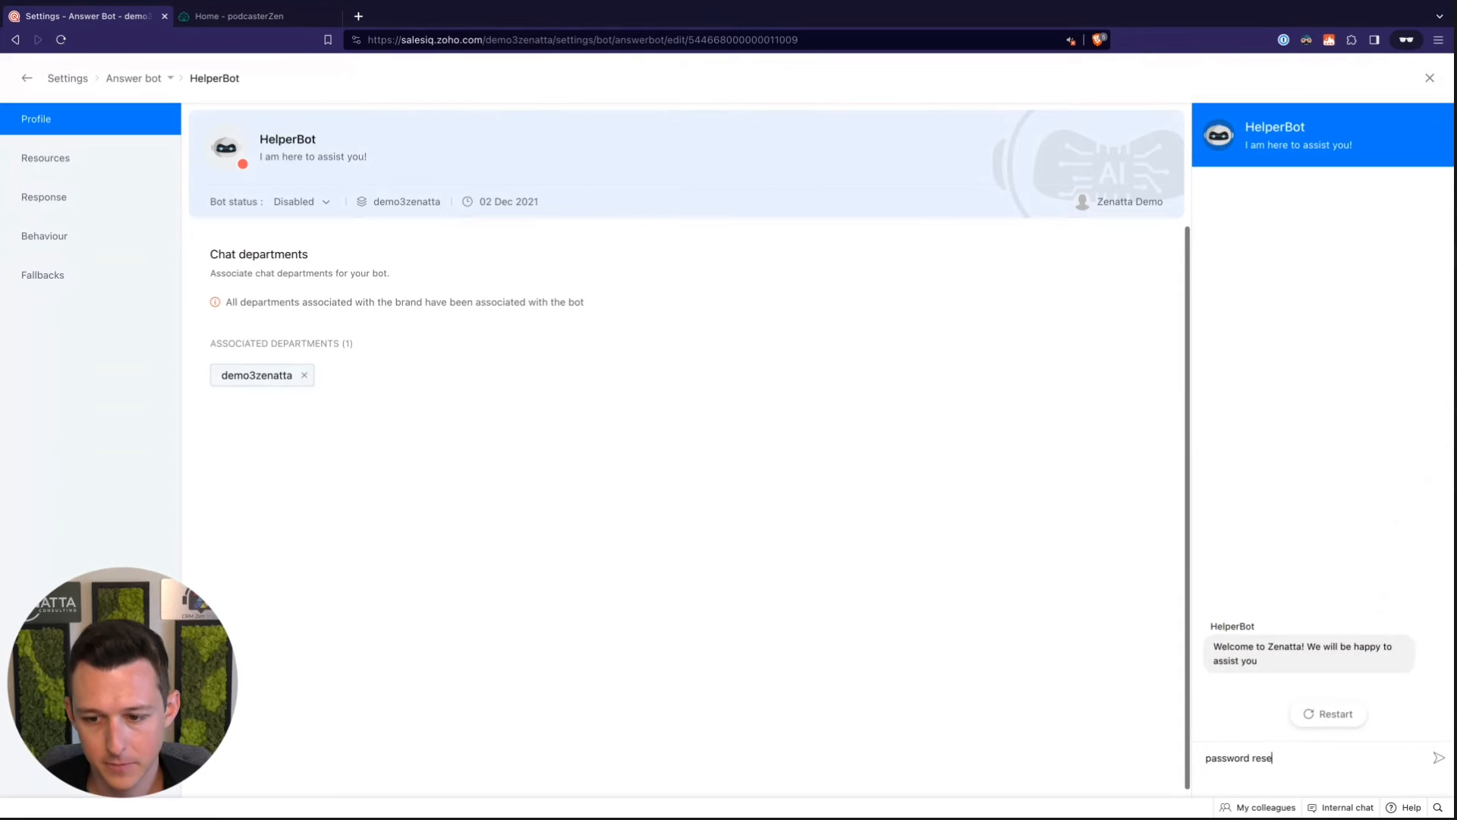
{"action": "type", "text": "t"}
{"action": "key", "text": "Return"}
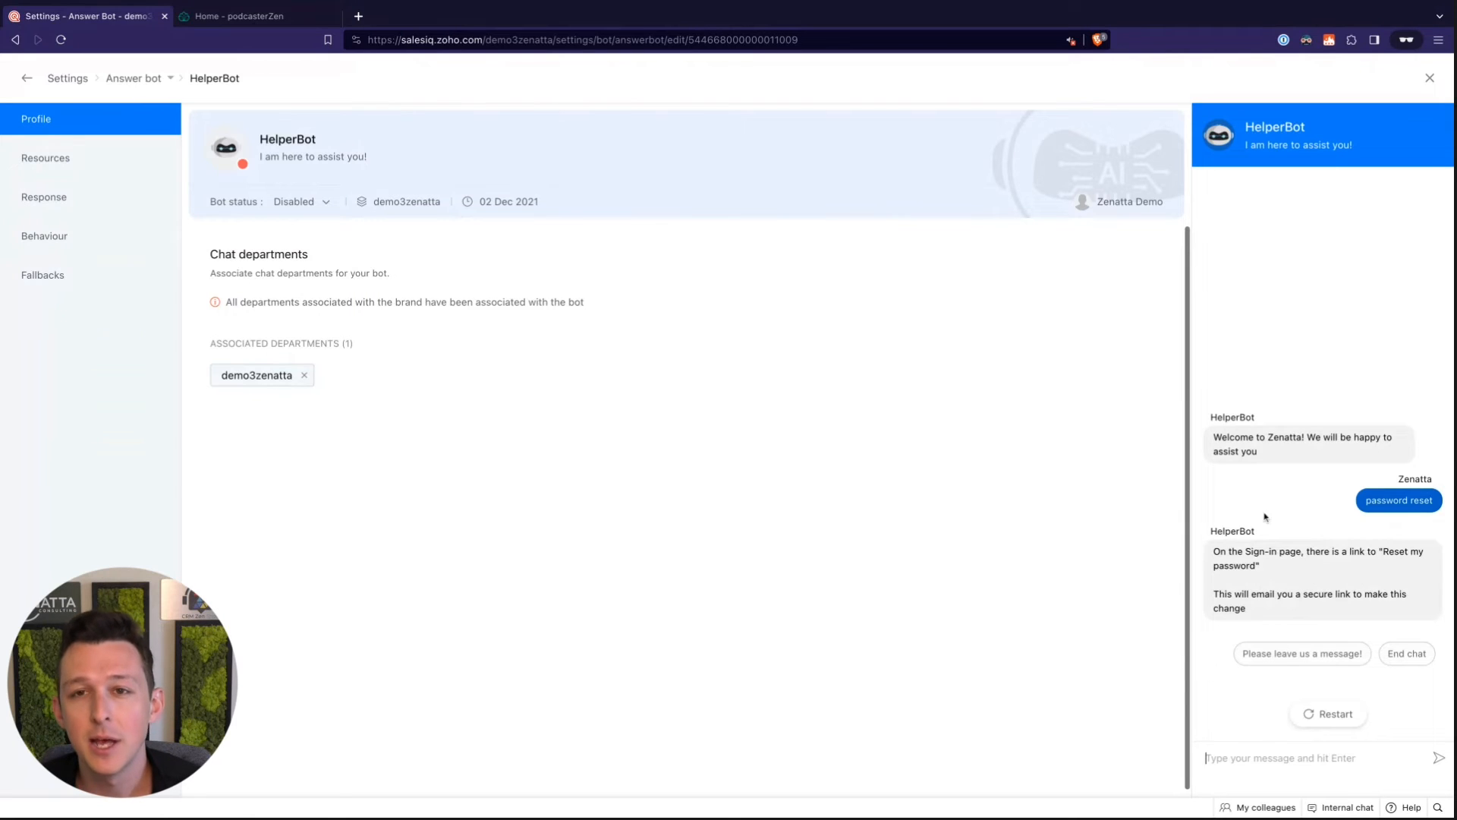
Return to the settings overview and open the Zoho apps in the integrations marketplace
{"action": "left_click", "coordinate": [1430, 80]}
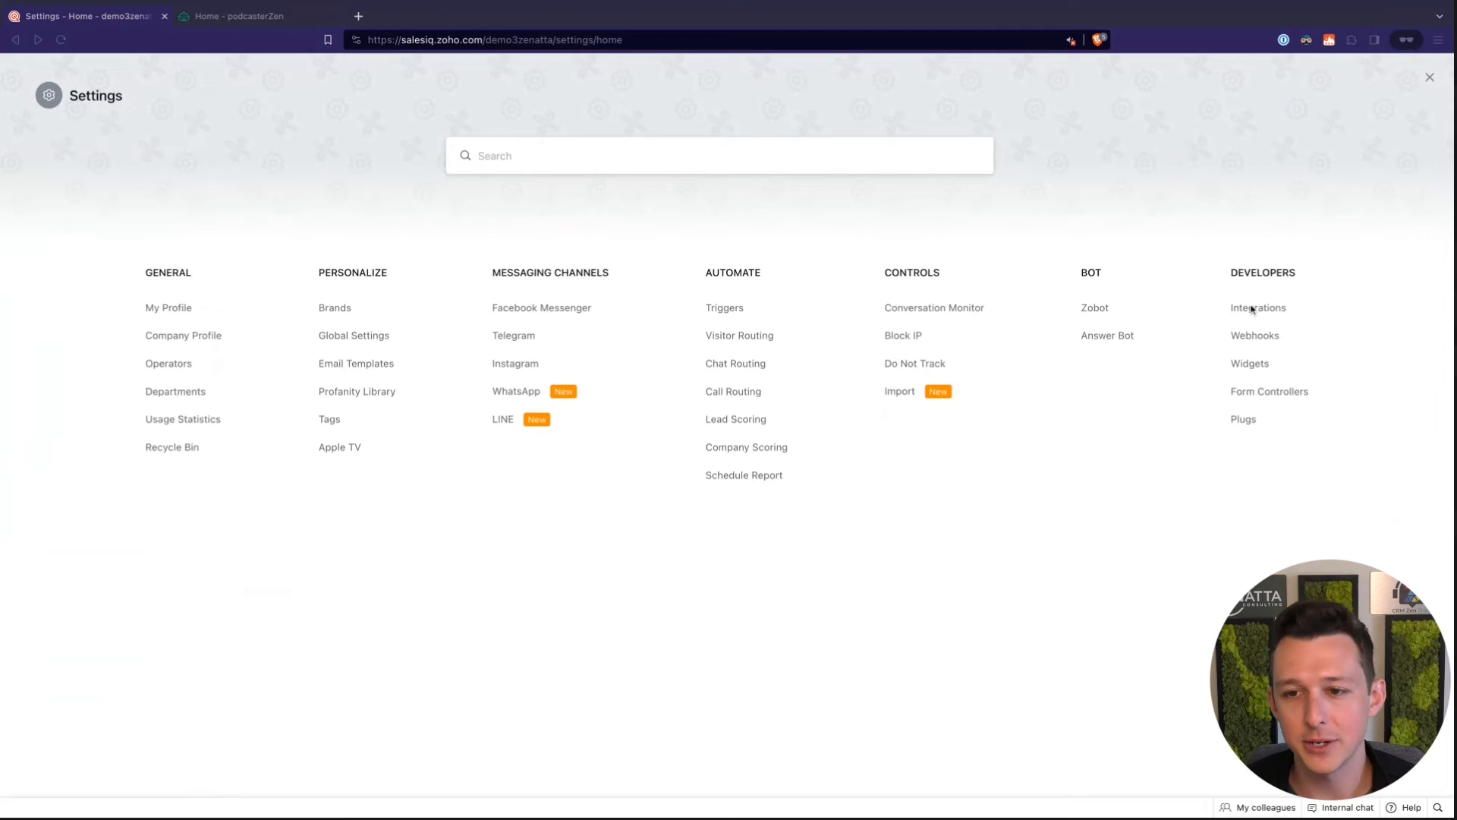
{"action": "left_click", "coordinate": [1243, 259]}
{"action": "left_click_drag", "start_coordinate": [1229, 274], "coordinate": [1290, 275]}
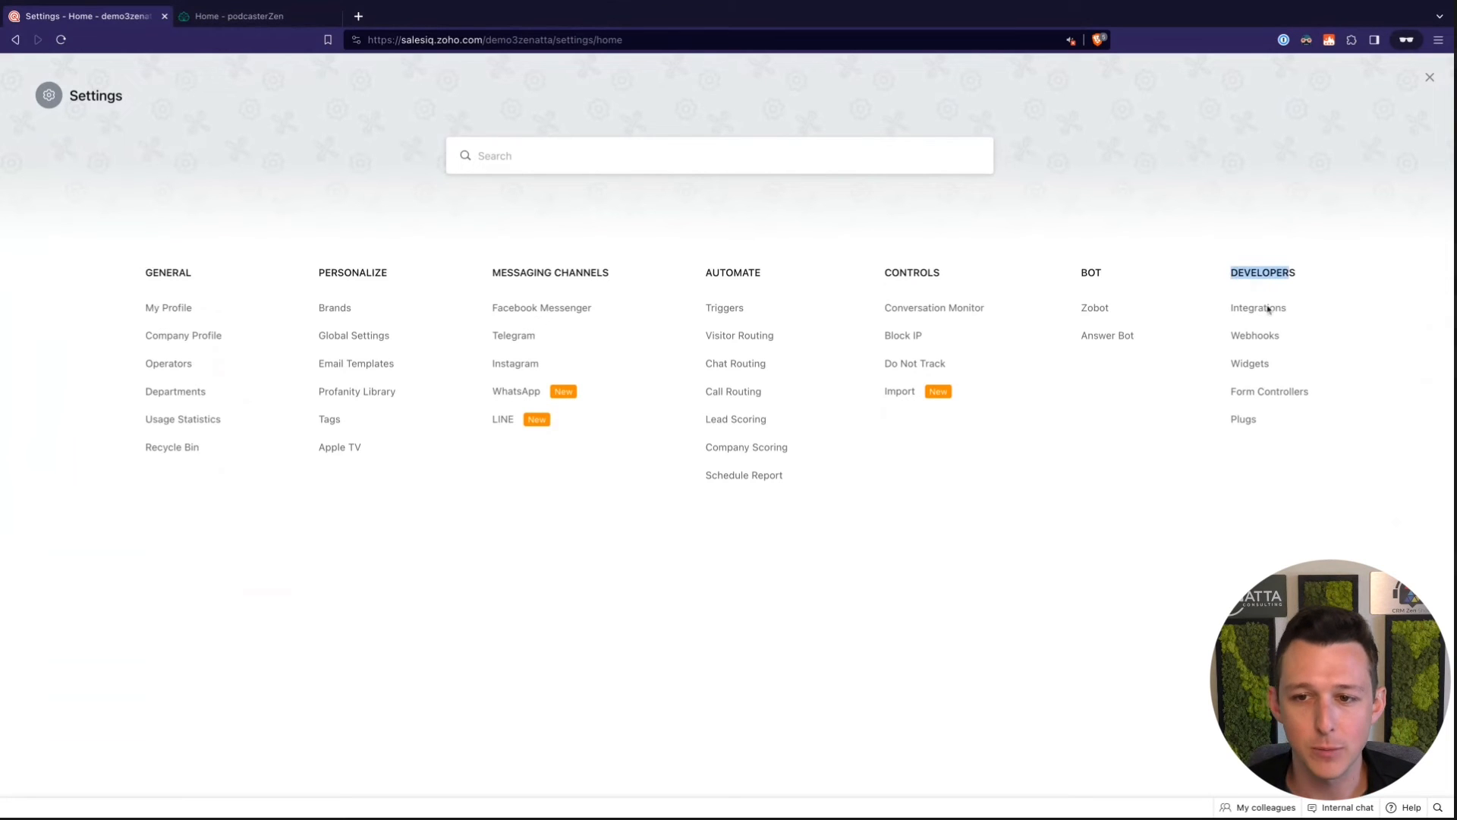
{"action": "left_click", "coordinate": [1264, 311]}
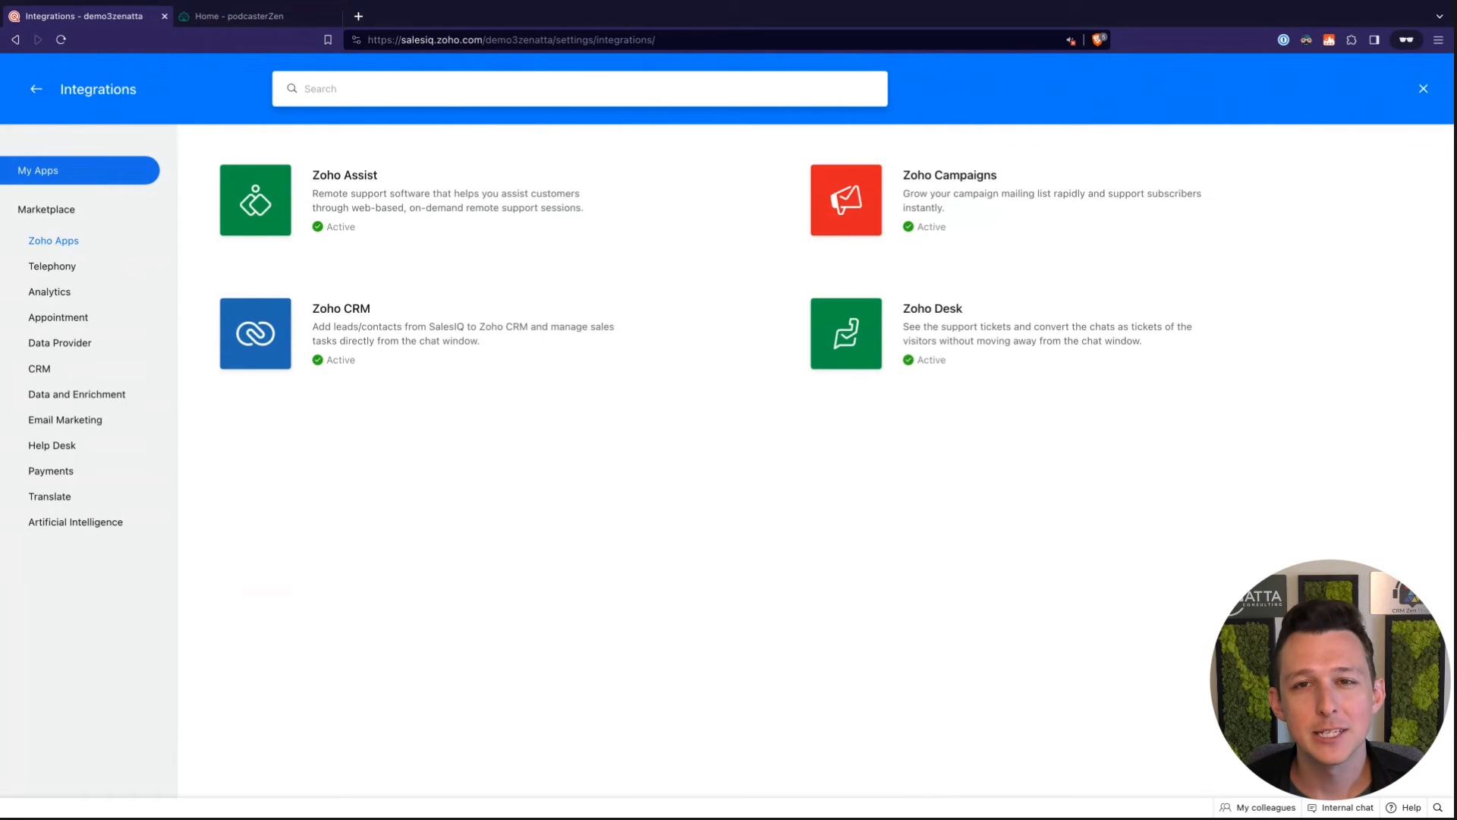
{"action": "left_click", "coordinate": [53, 240]}
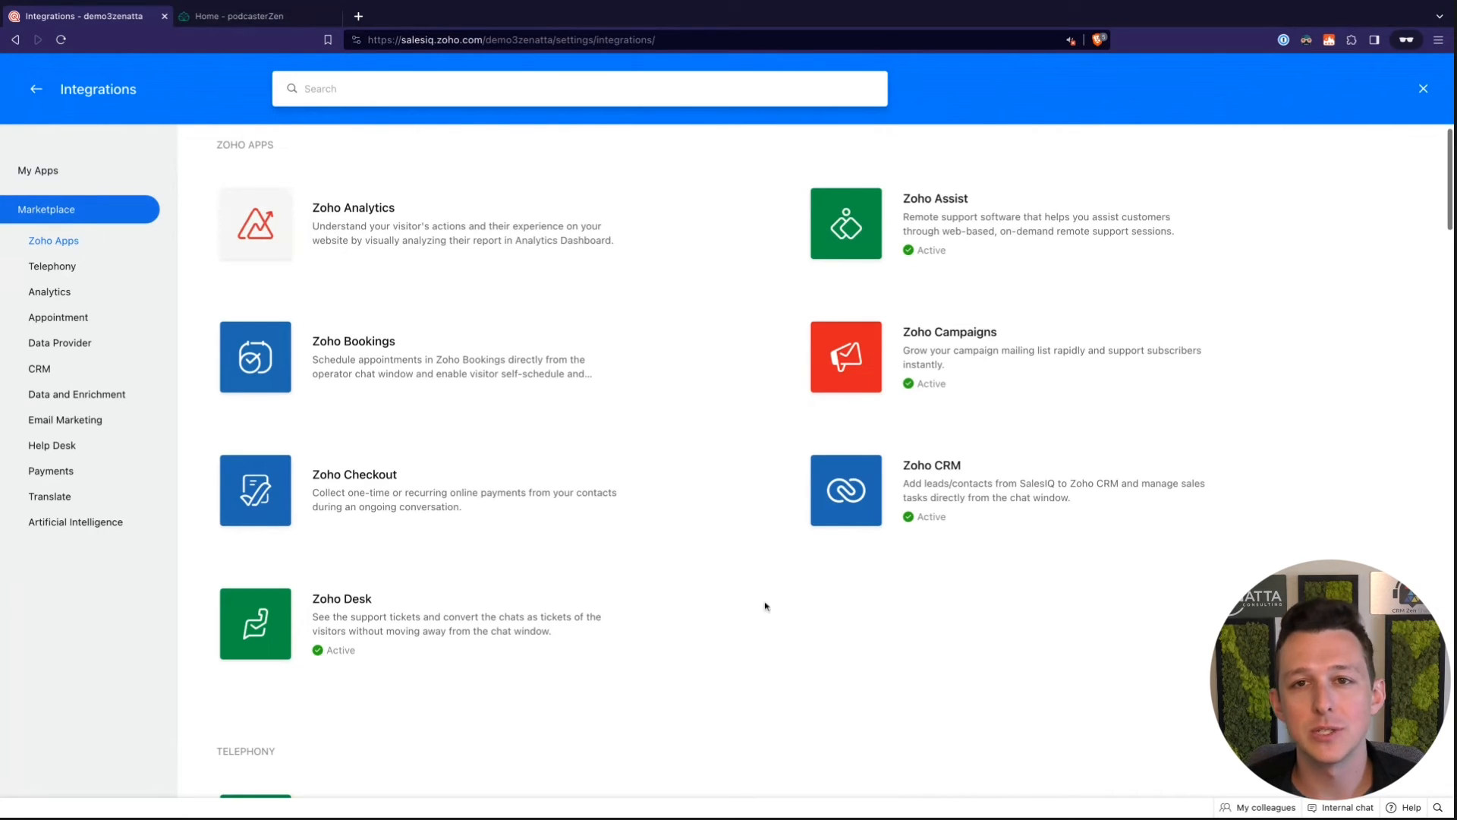
Examine the available Zoho app integrations, including Analytics, Assist, Bookings, Campaigns, Checkout and CRM
{"action": "mouse_move", "coordinate": [360, 242]}
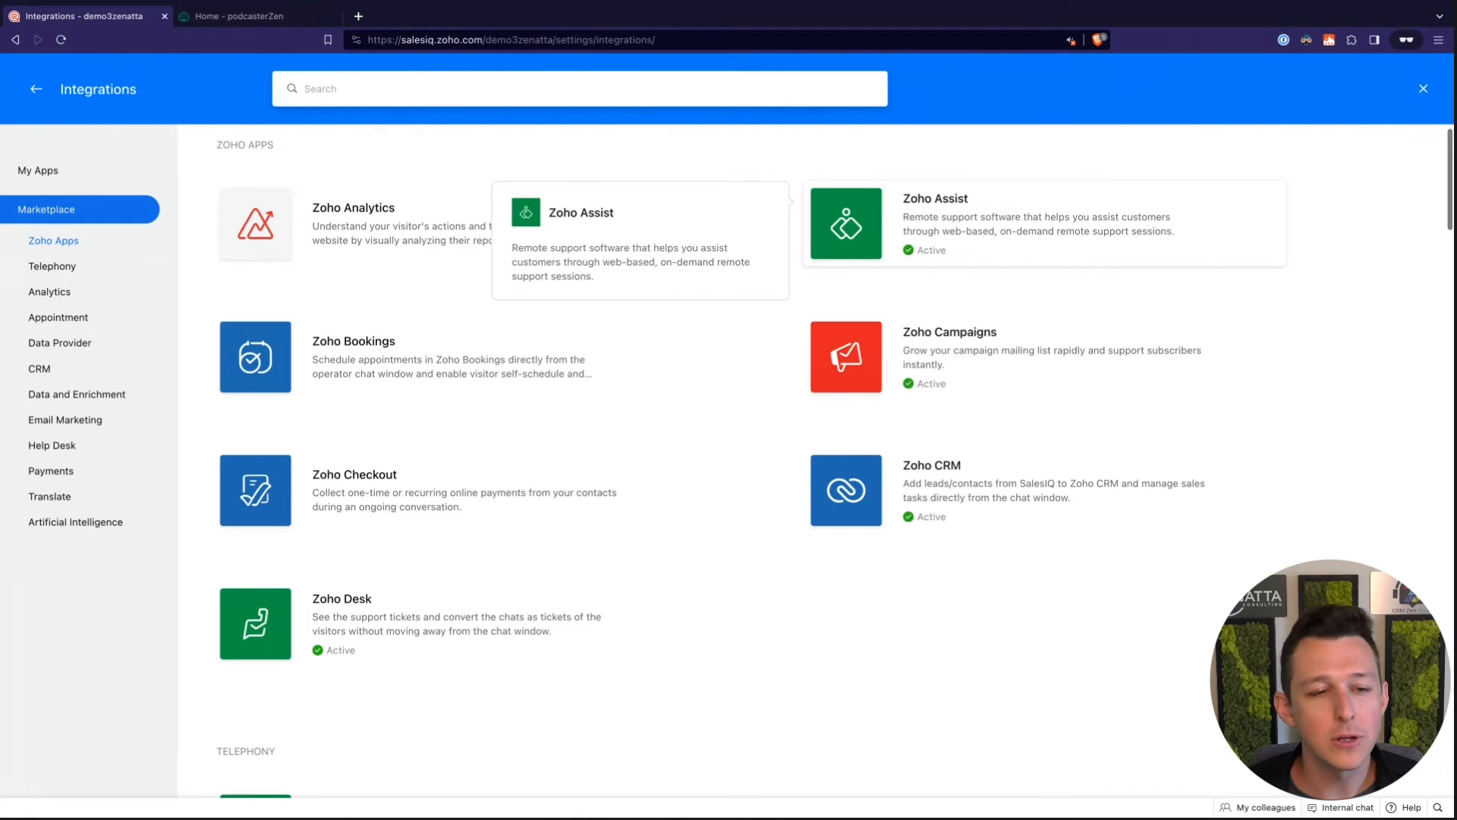
{"action": "mouse_move", "coordinate": [510, 366]}
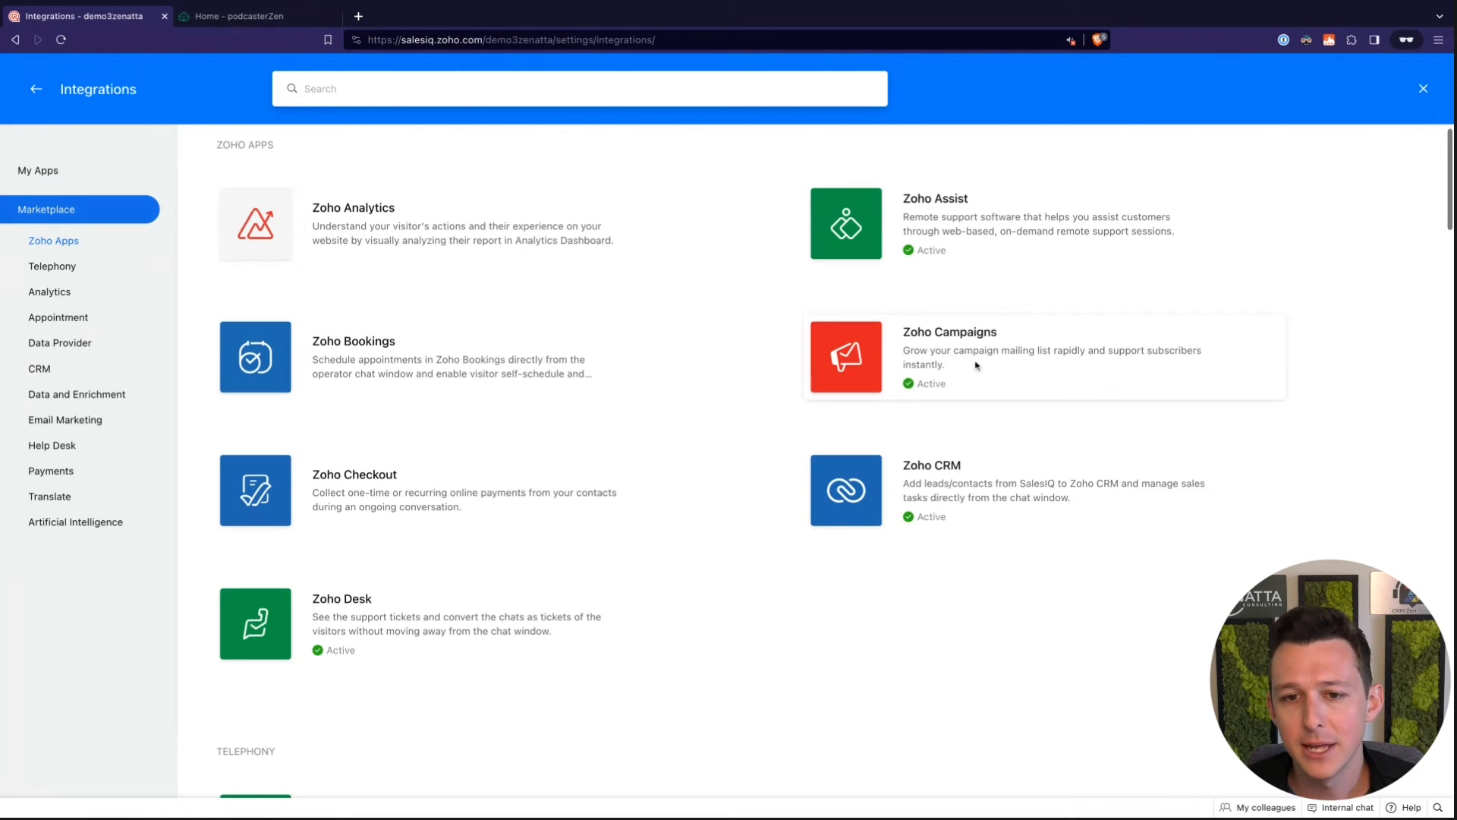
{"action": "mouse_move", "coordinate": [957, 350]}
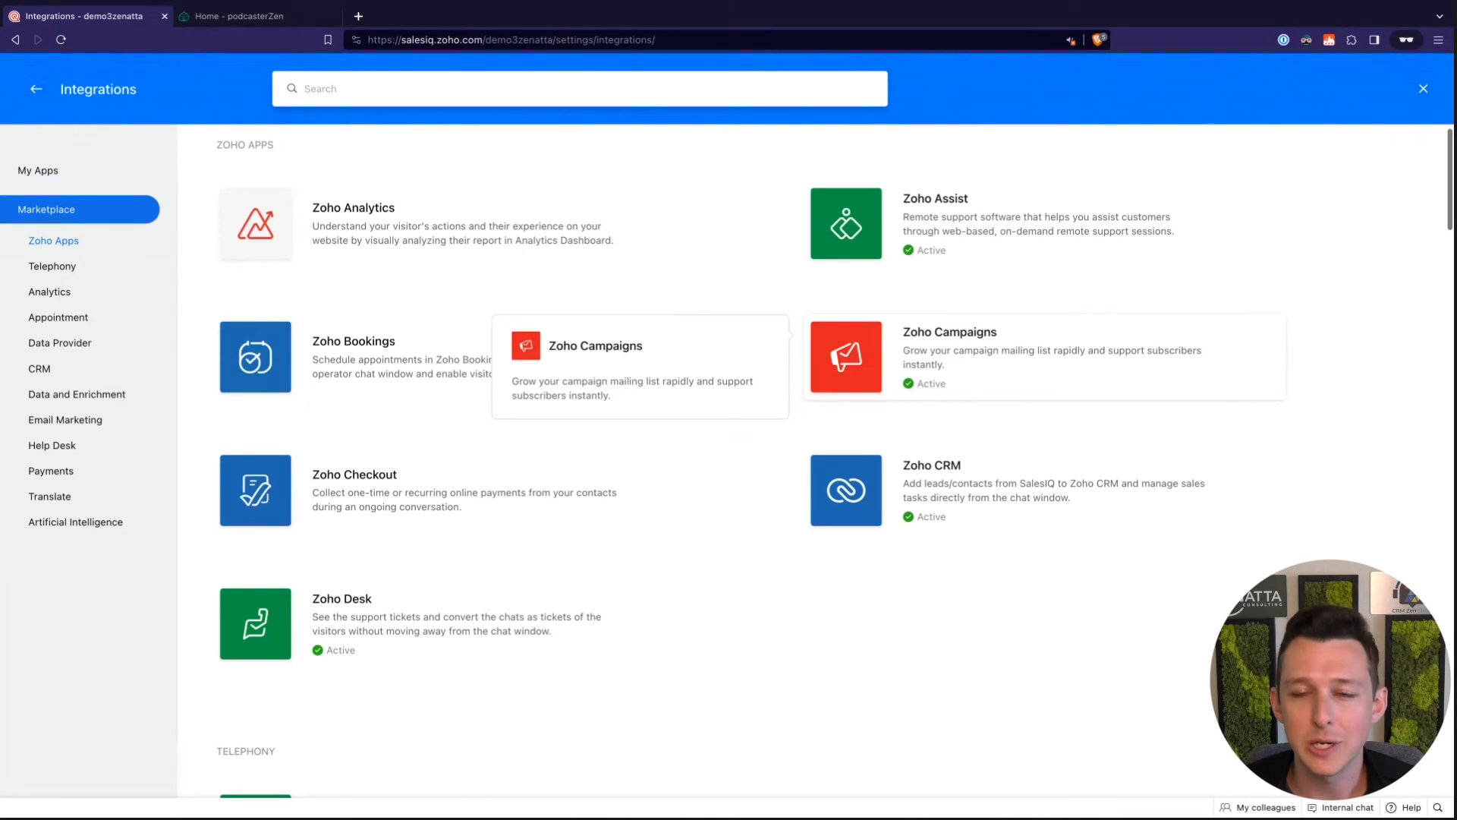
{"action": "mouse_move", "coordinate": [589, 498]}
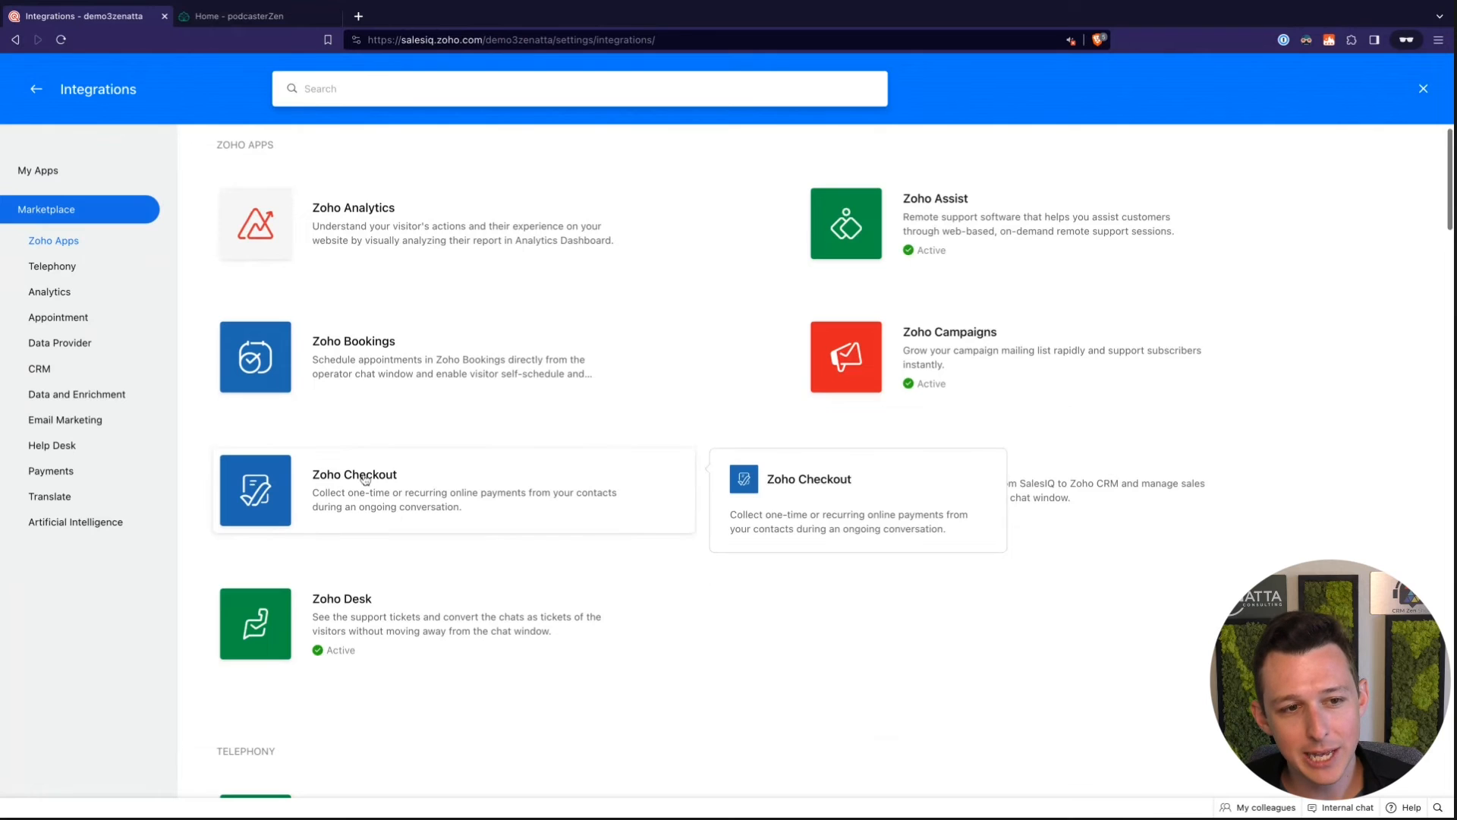
{"action": "mouse_move", "coordinate": [352, 360]}
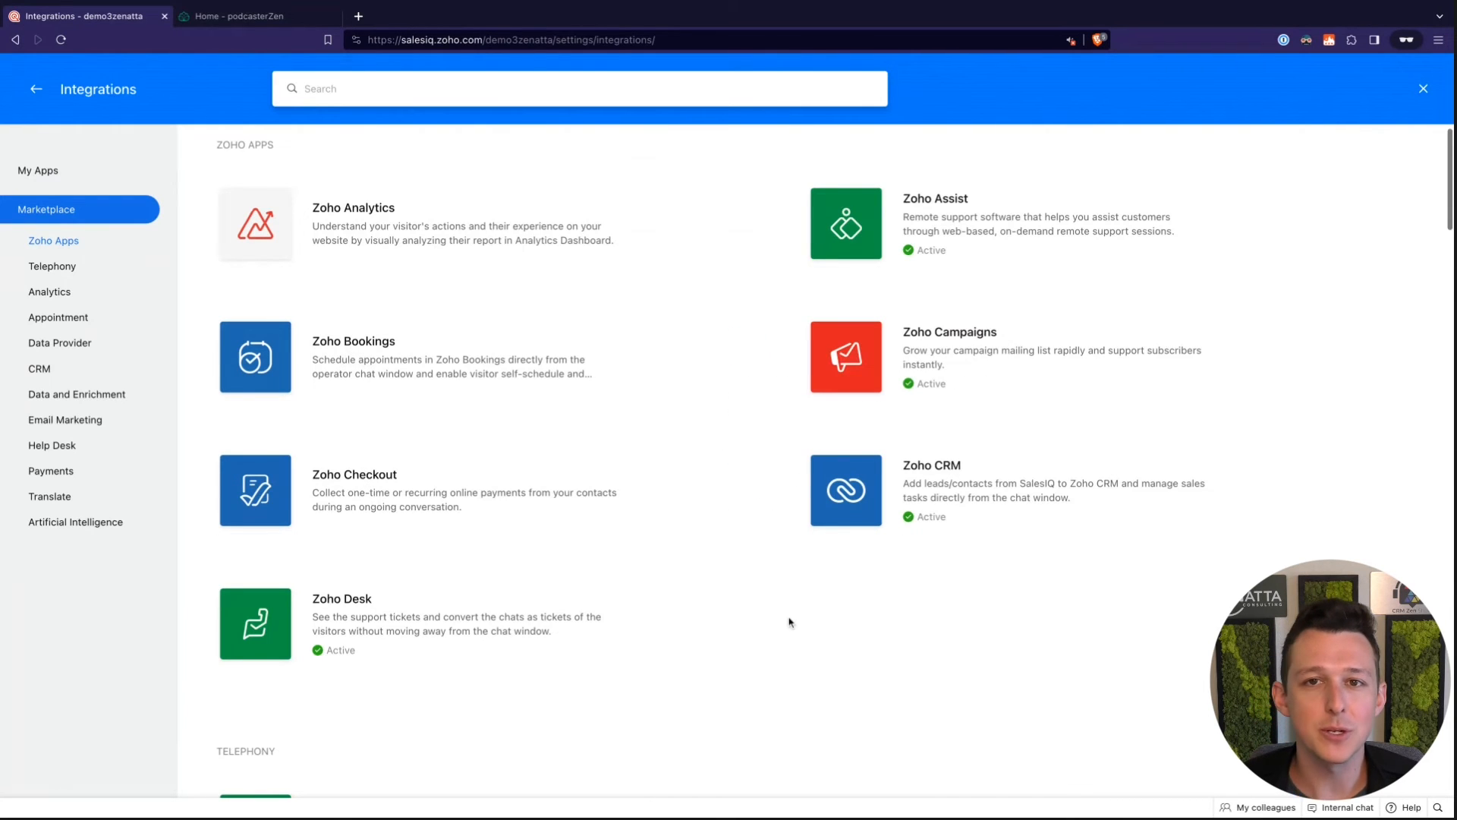
{"action": "scroll", "coordinate": [789, 622], "scroll_direction": "down", "scroll_amount": 1}
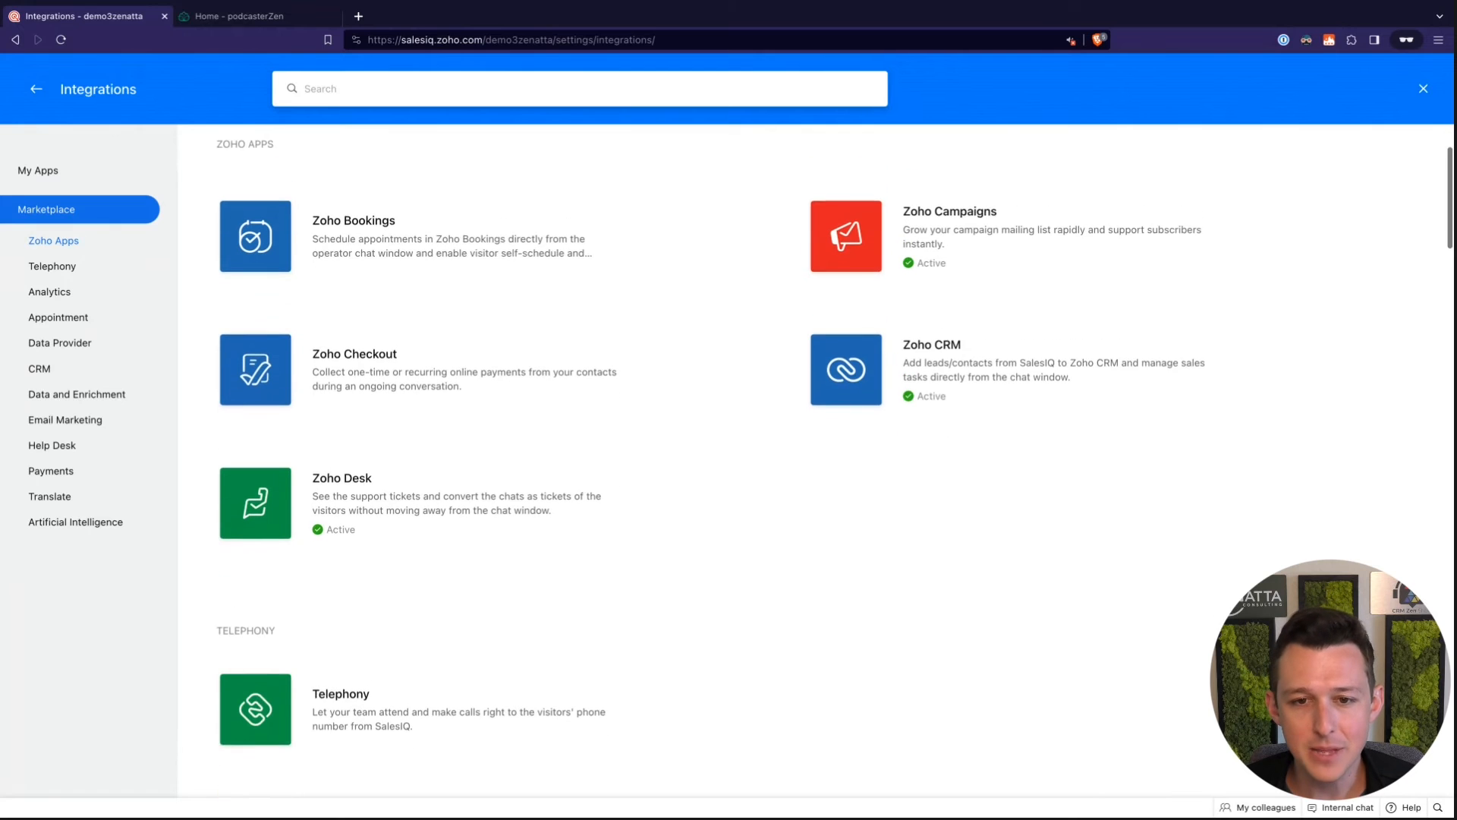
{"action": "mouse_move", "coordinate": [862, 422]}
{"action": "scroll", "coordinate": [864, 425], "scroll_direction": "up", "scroll_amount": 1}
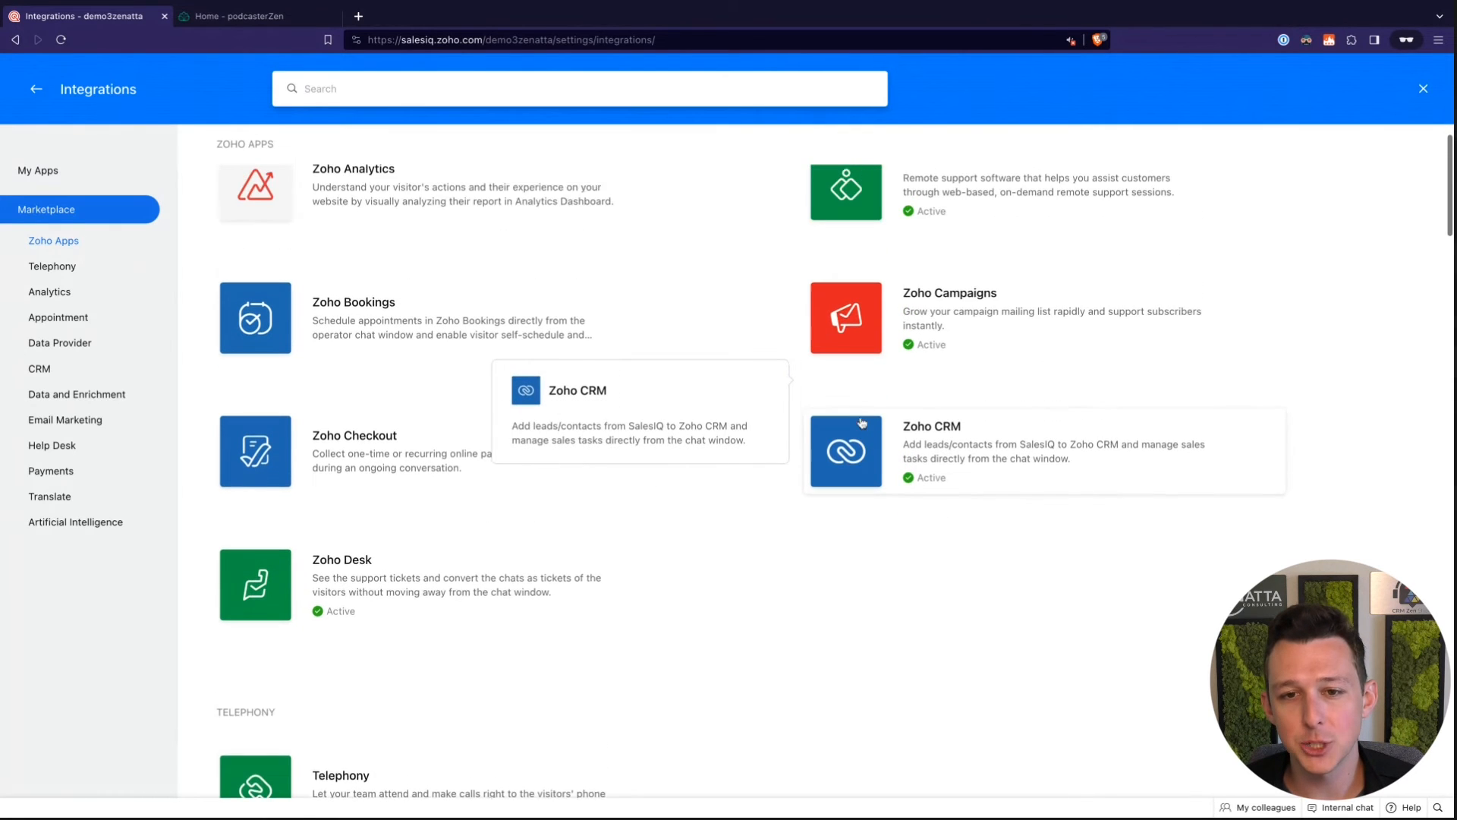
Open the Zoho CRM integration and its Zoho CRM Configurations page
{"action": "mouse_move", "coordinate": [488, 581]}
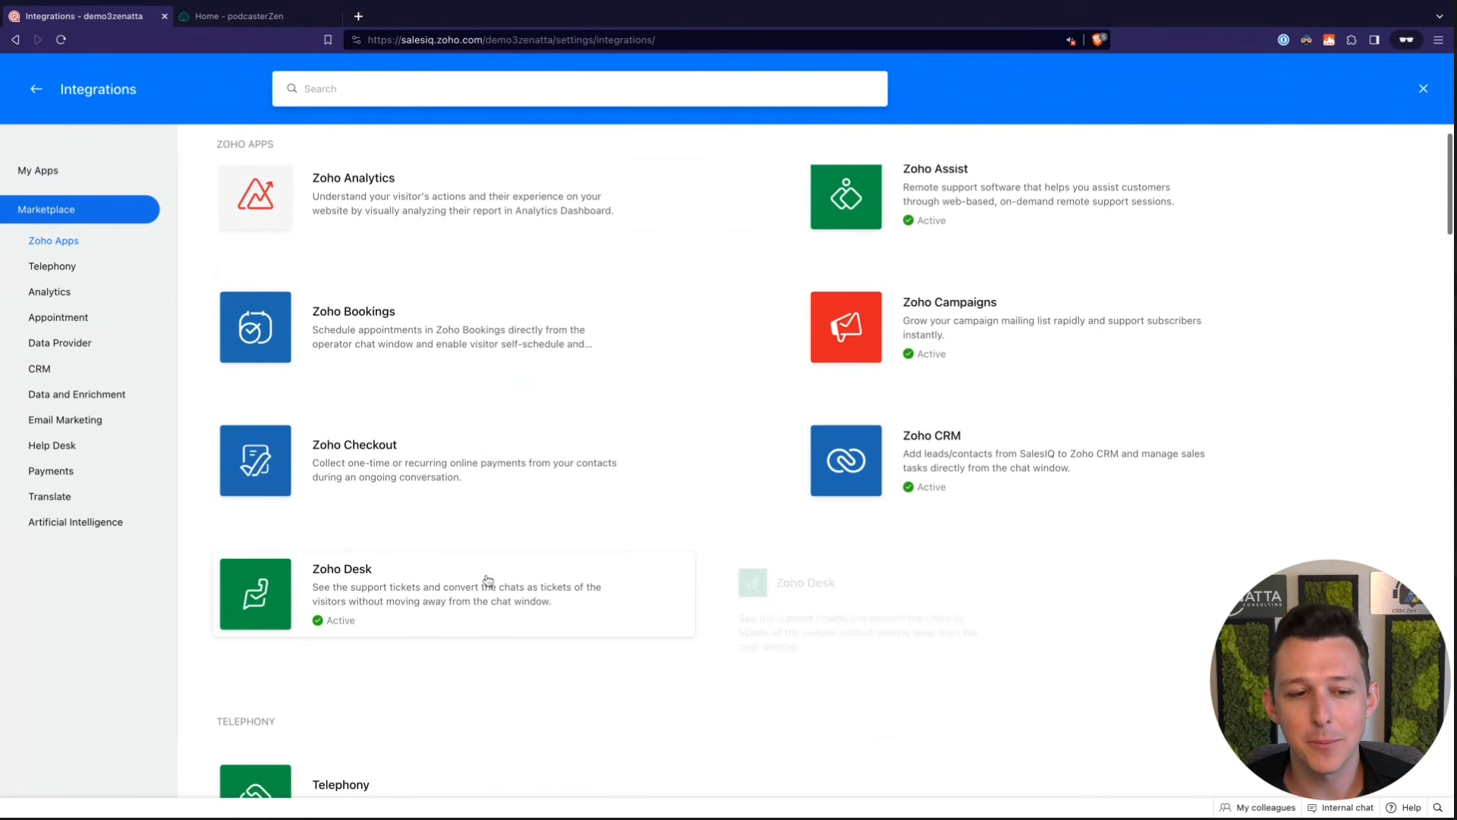
{"action": "mouse_move", "coordinate": [971, 473]}
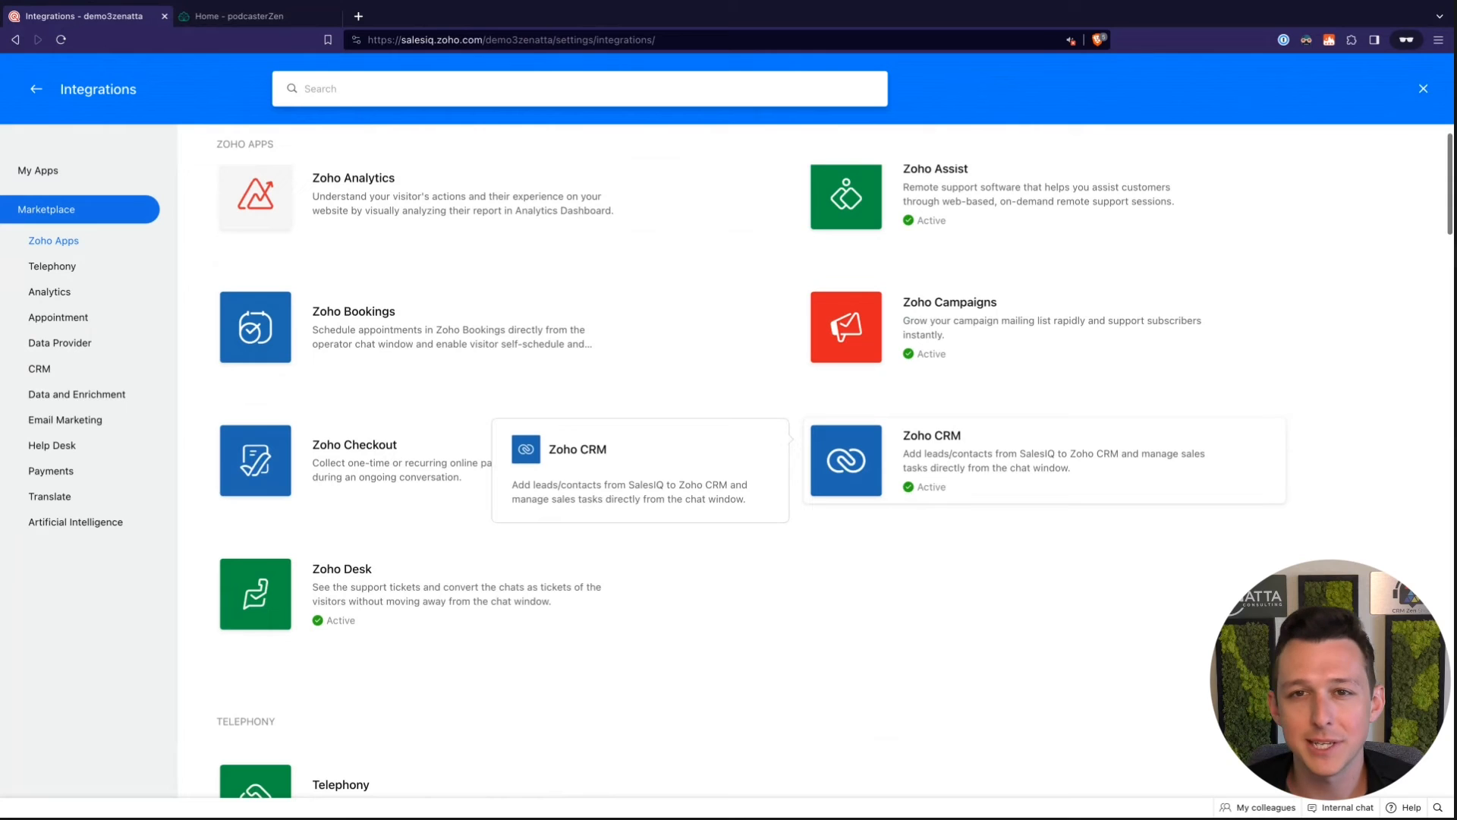
{"action": "left_click", "coordinate": [926, 439]}
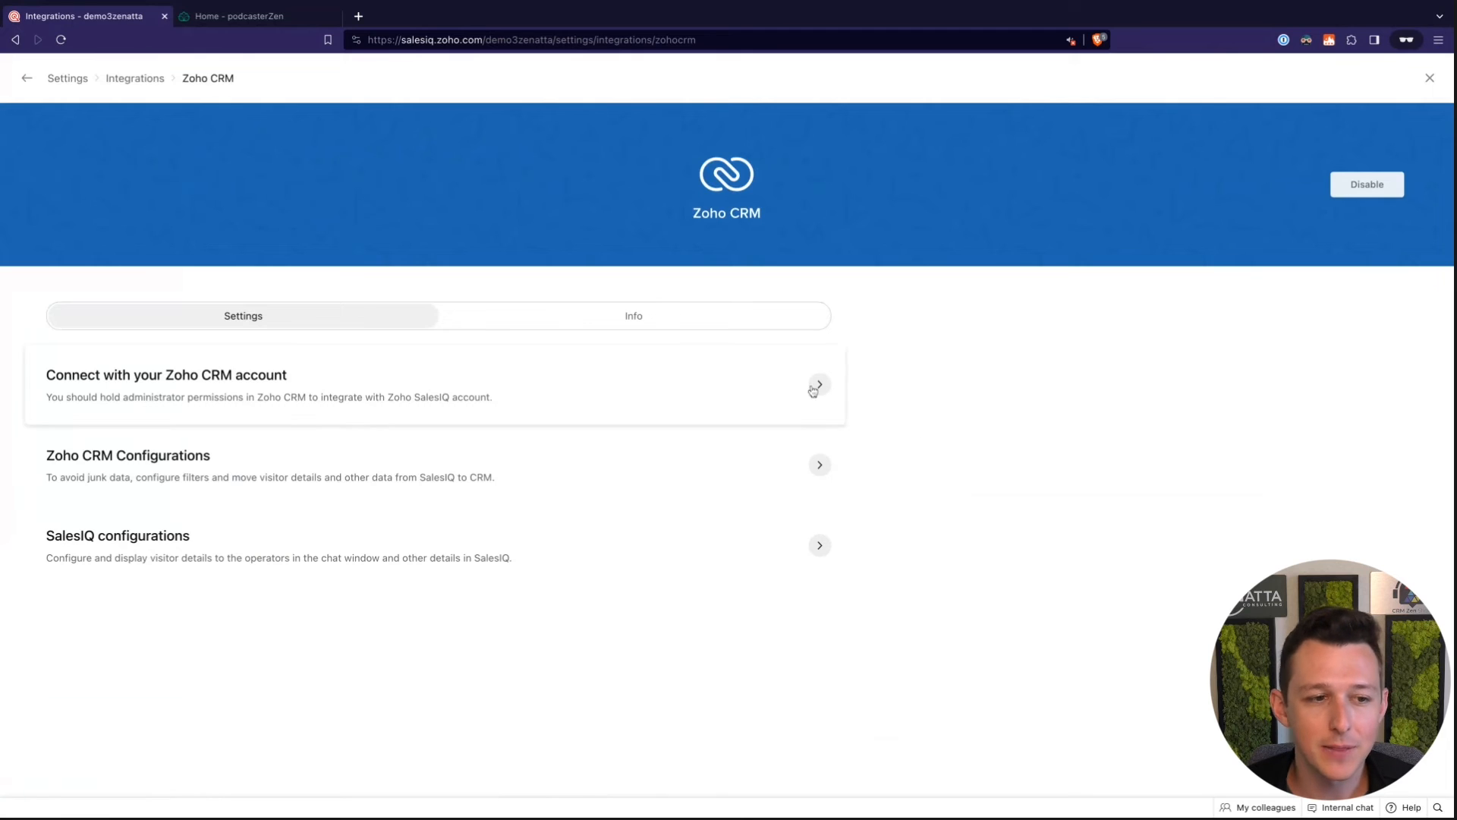
{"action": "left_click", "coordinate": [820, 462]}
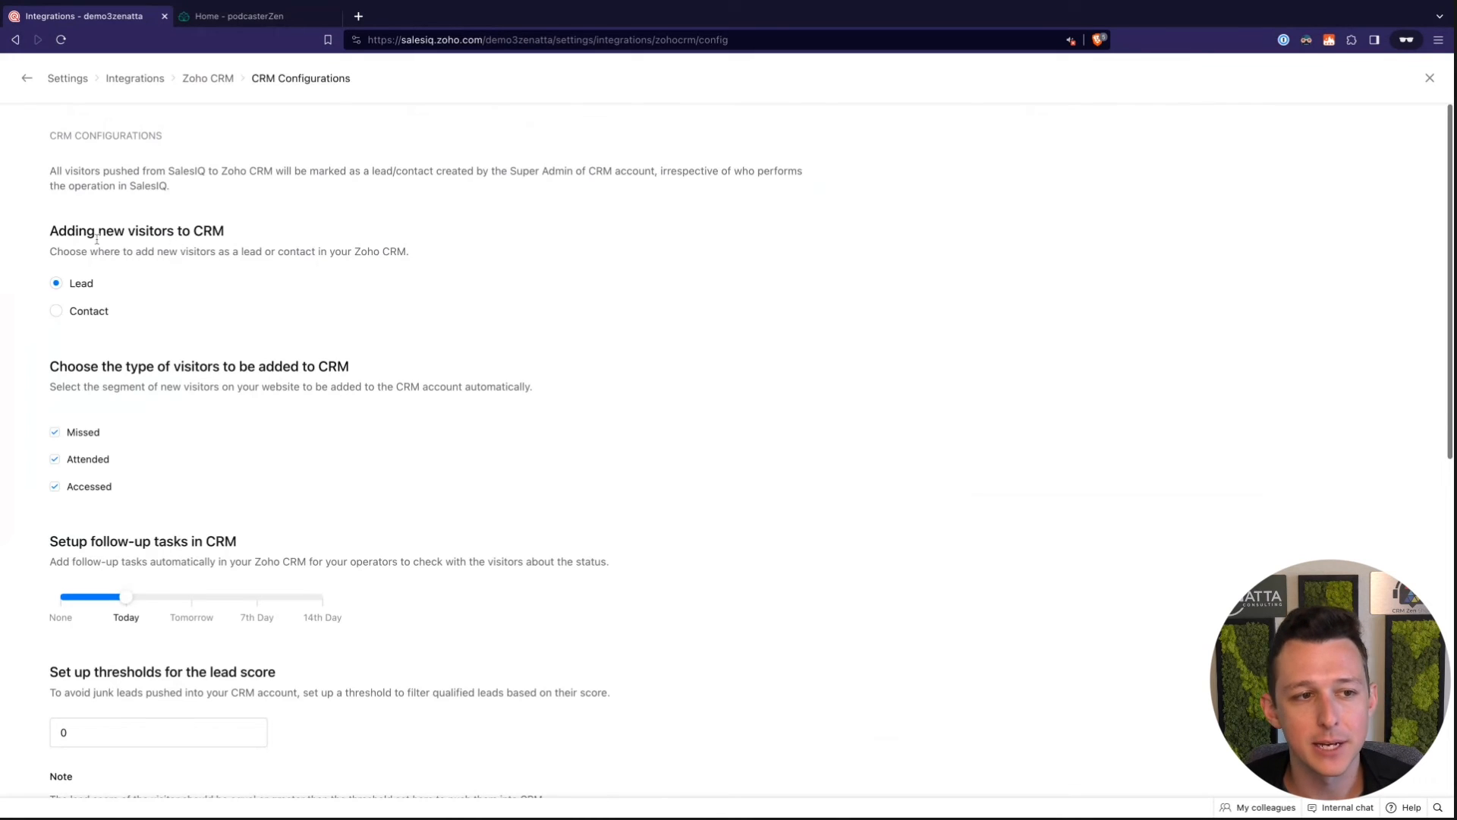
Exclude Accessed visitors from the visitor types added to CRM automatically
{"action": "left_click_drag", "start_coordinate": [63, 236], "coordinate": [53, 232]}
{"action": "left_click", "coordinate": [435, 313]}
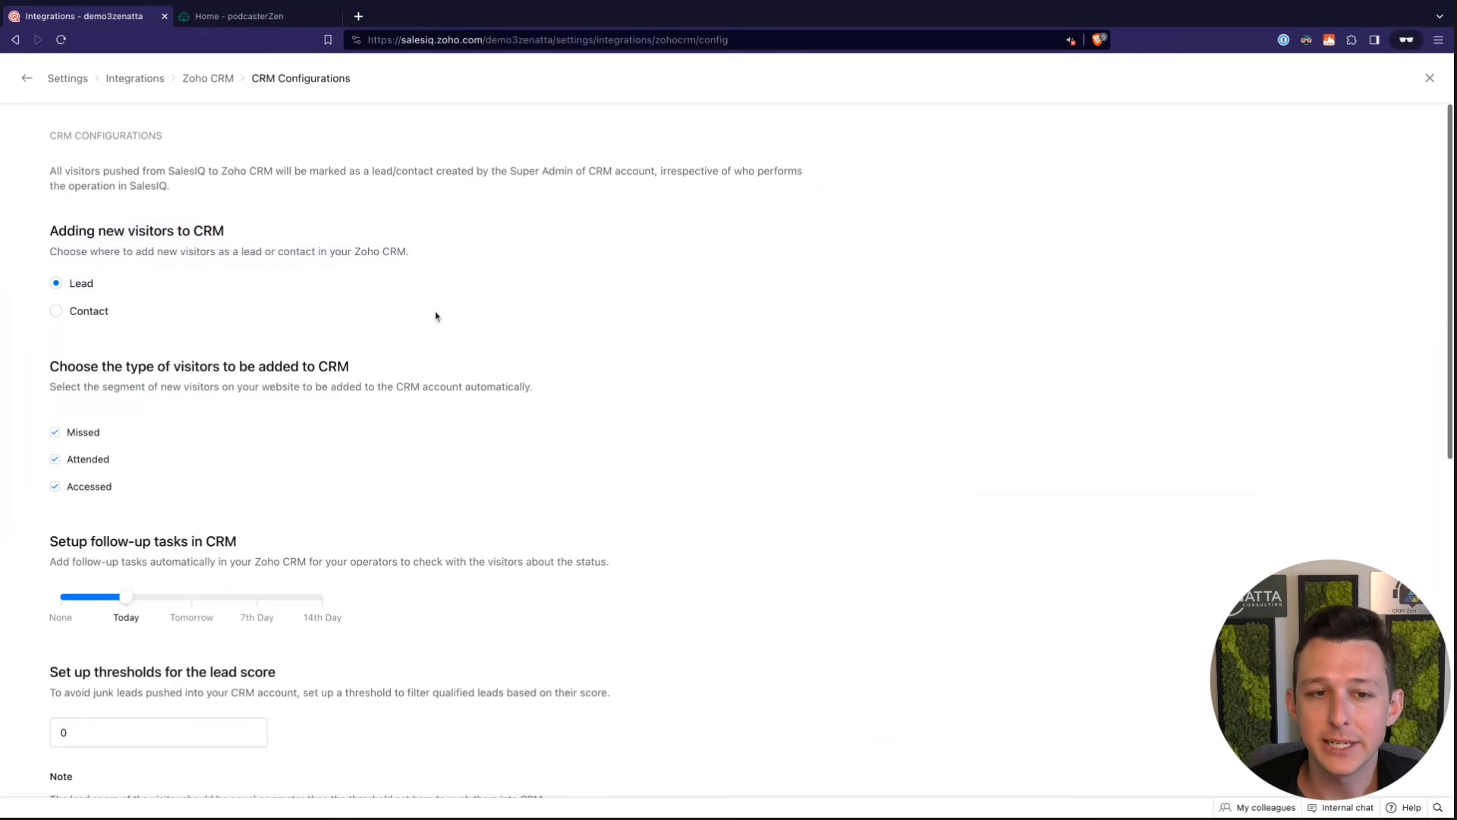
{"action": "left_click_drag", "start_coordinate": [75, 369], "coordinate": [288, 384]}
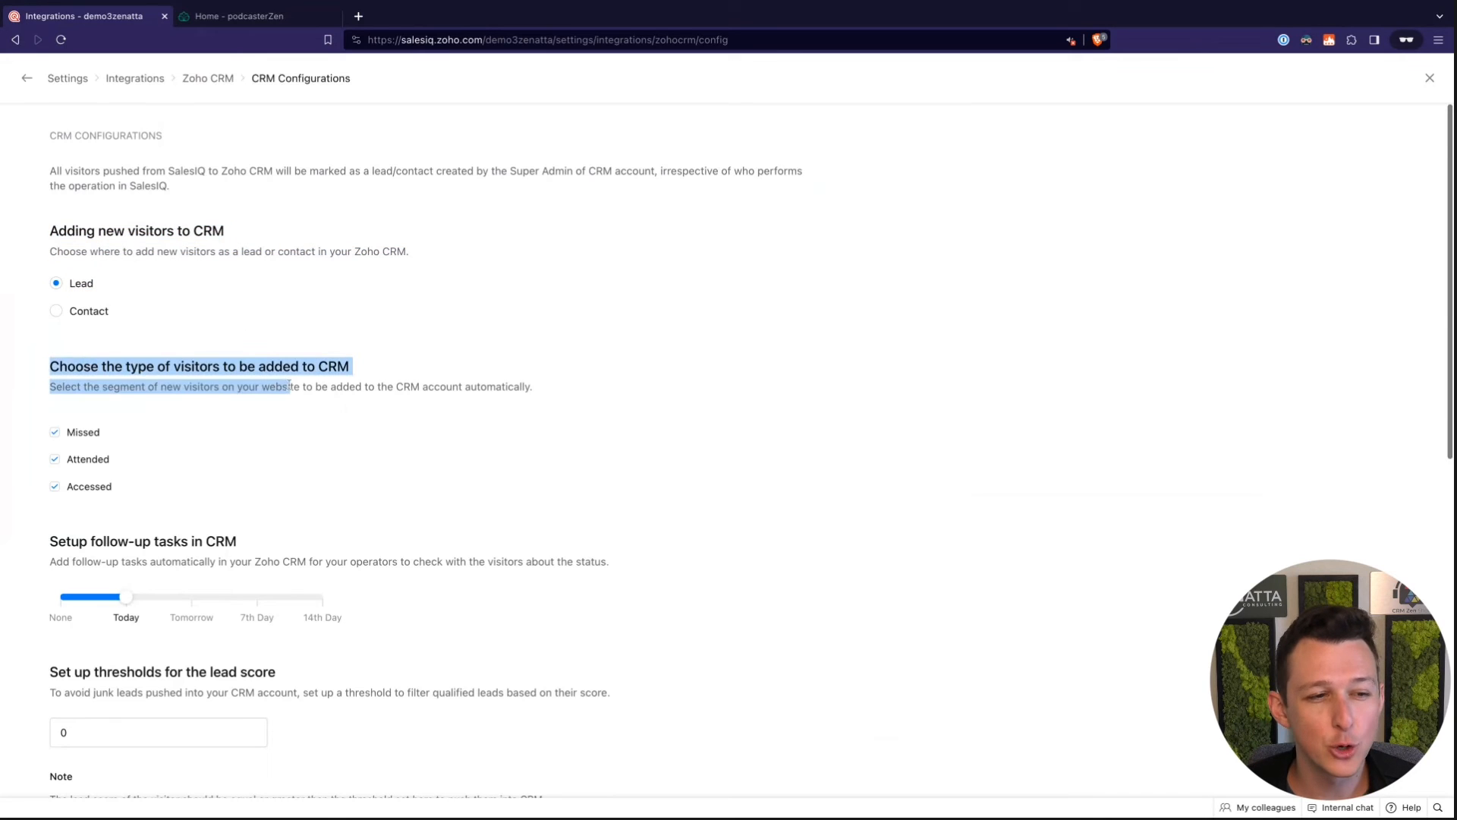
{"action": "left_click", "coordinate": [288, 385]}
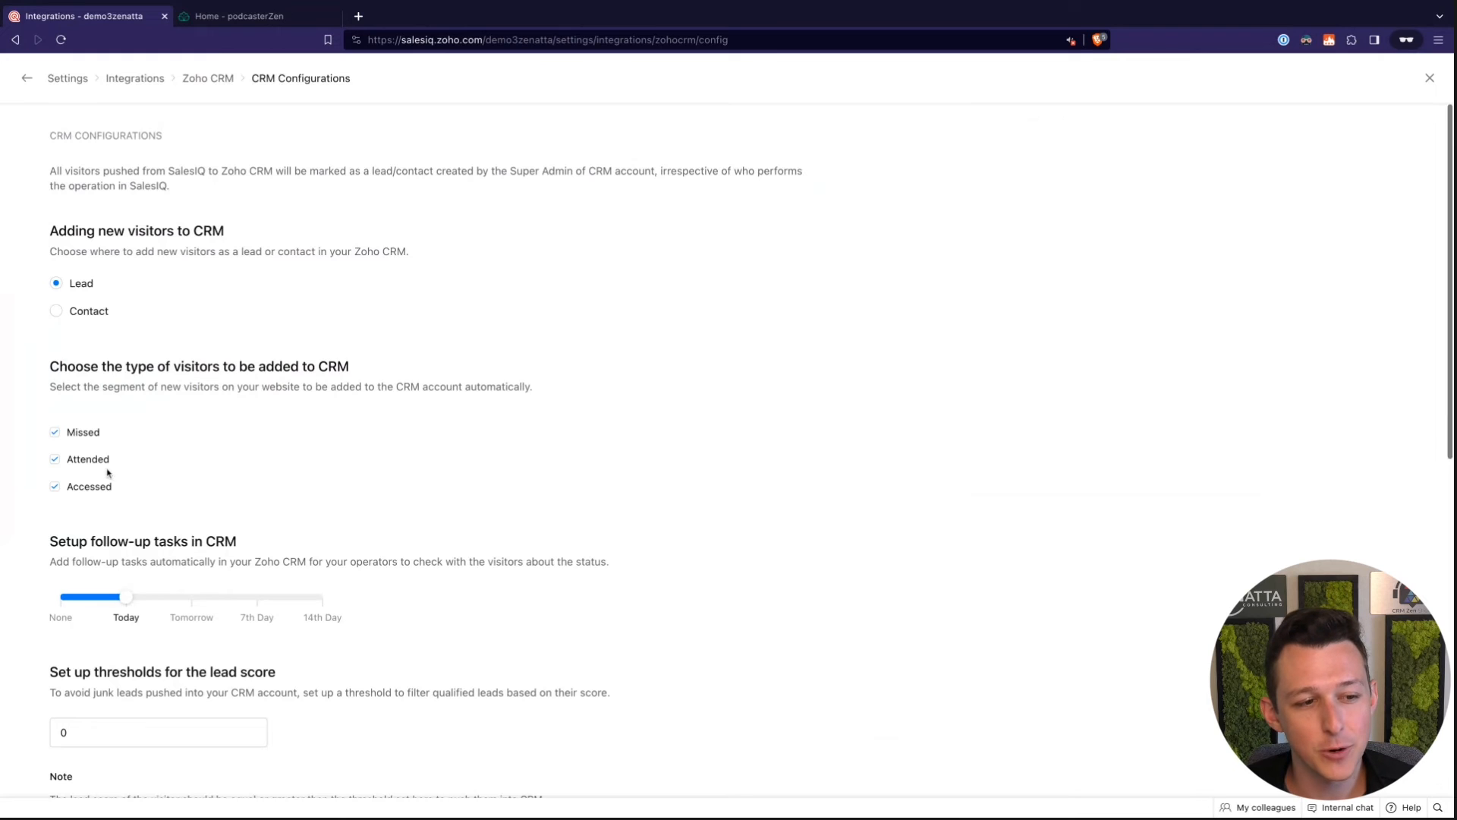
{"action": "left_click", "coordinate": [56, 490]}
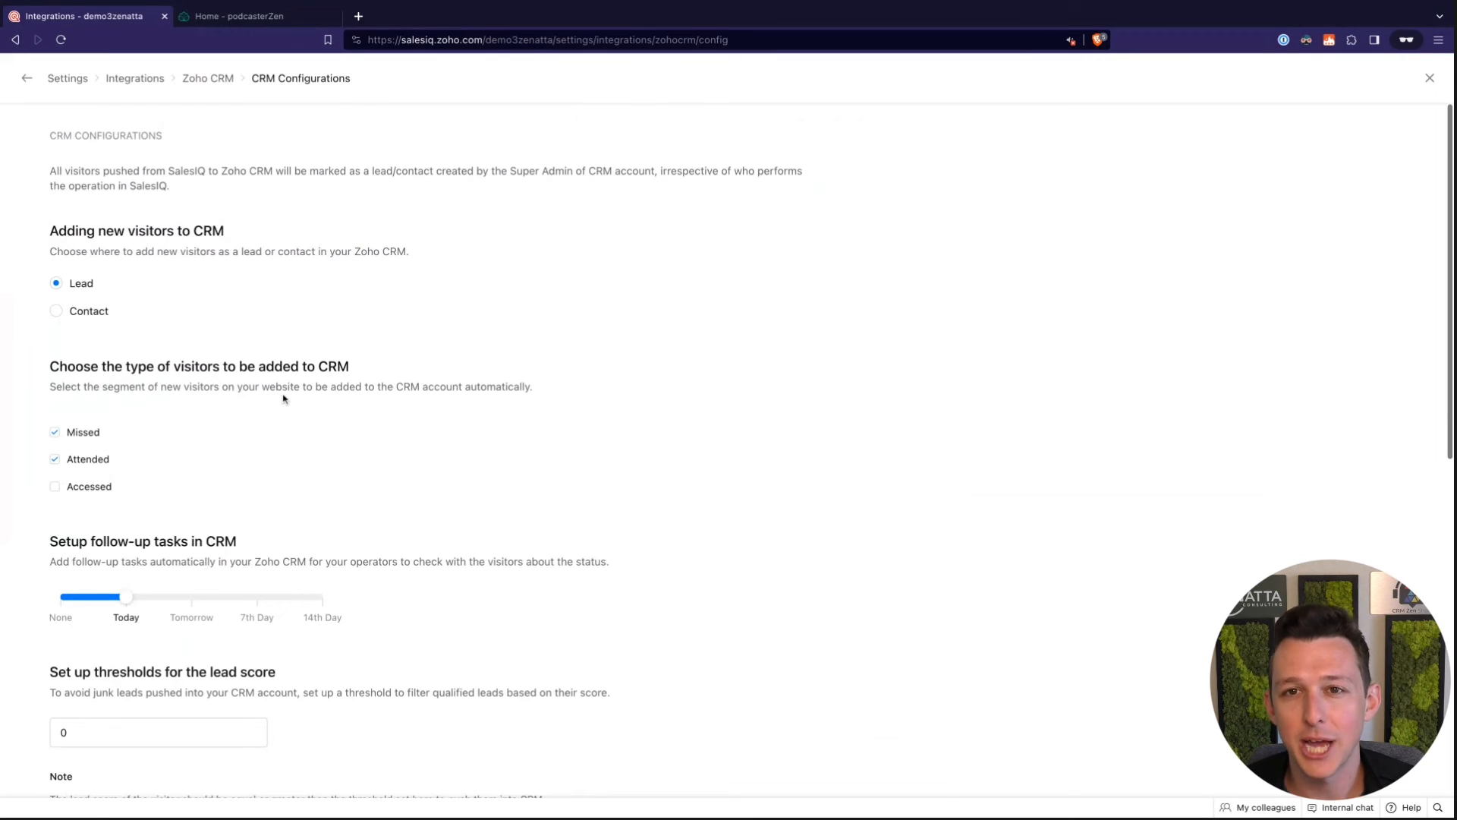
Set the automatic follow-up tasks in CRM to Tomorrow
{"action": "scroll", "coordinate": [292, 401], "scroll_direction": "down", "scroll_amount": 3}
{"action": "scroll", "coordinate": [292, 401], "scroll_direction": "down", "scroll_amount": 1}
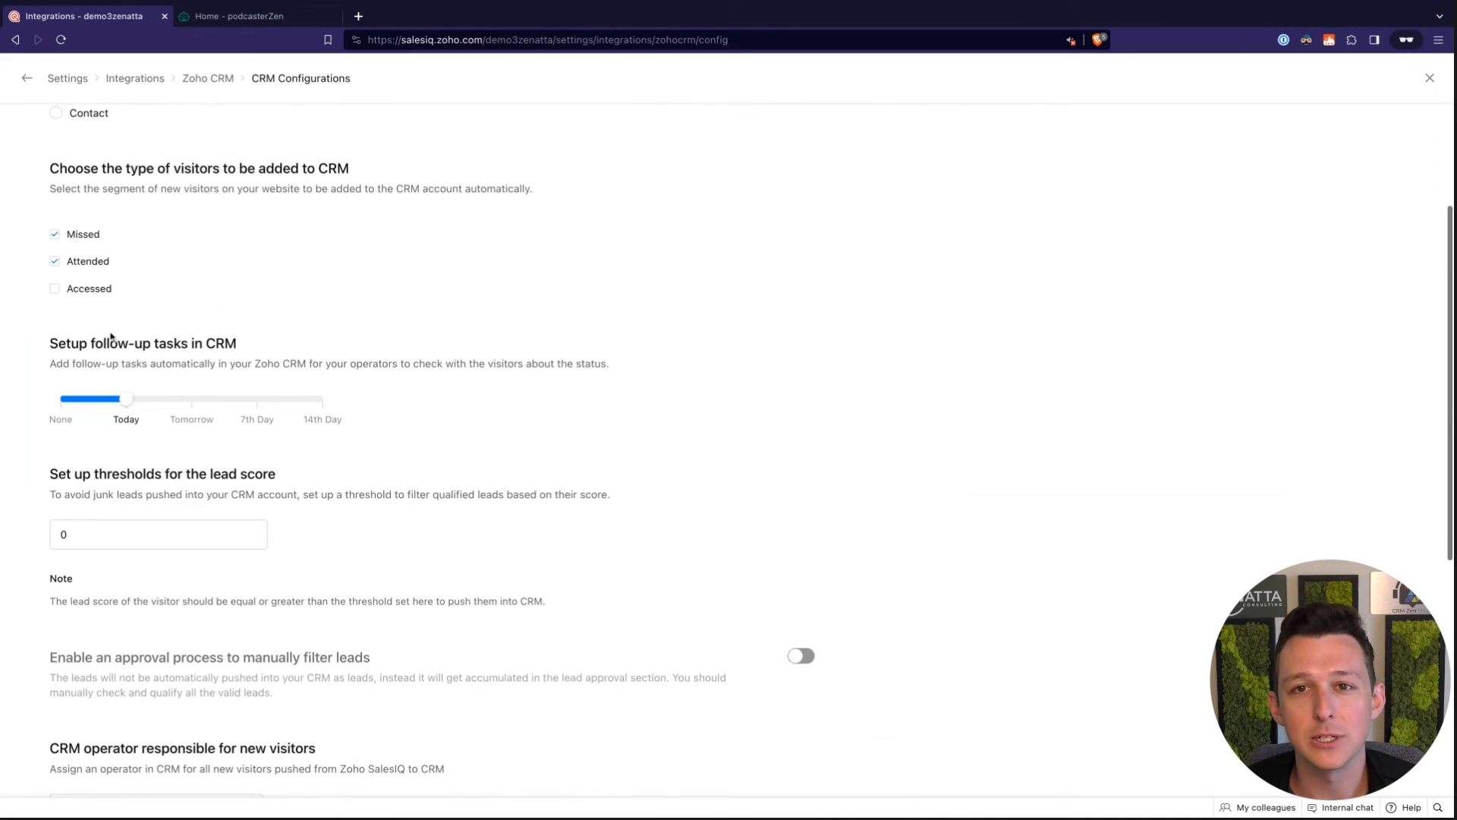
{"action": "left_click_drag", "start_coordinate": [47, 346], "coordinate": [479, 382]}
{"action": "left_click", "coordinate": [534, 374]}
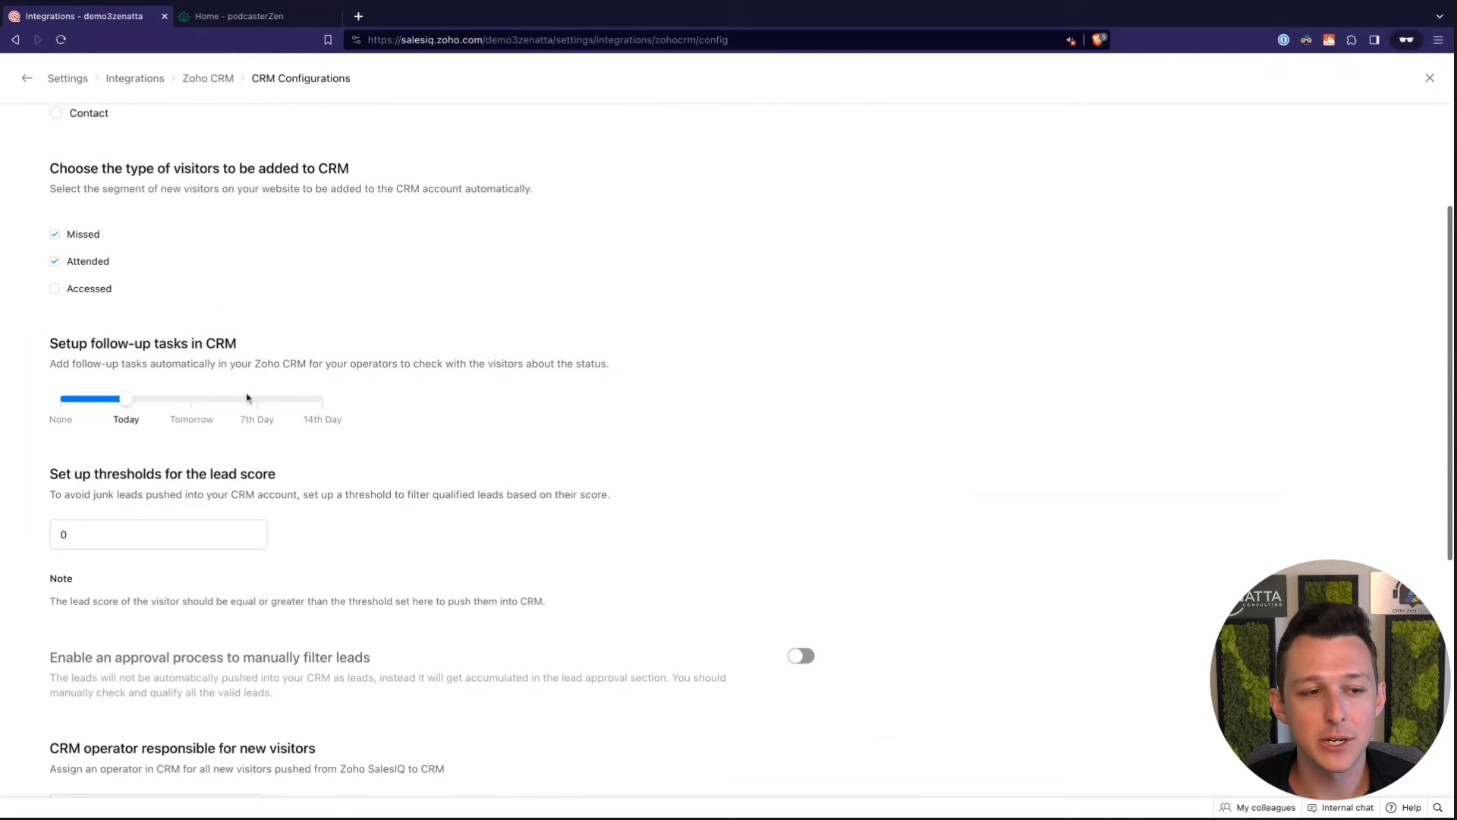
{"action": "left_click", "coordinate": [195, 403]}
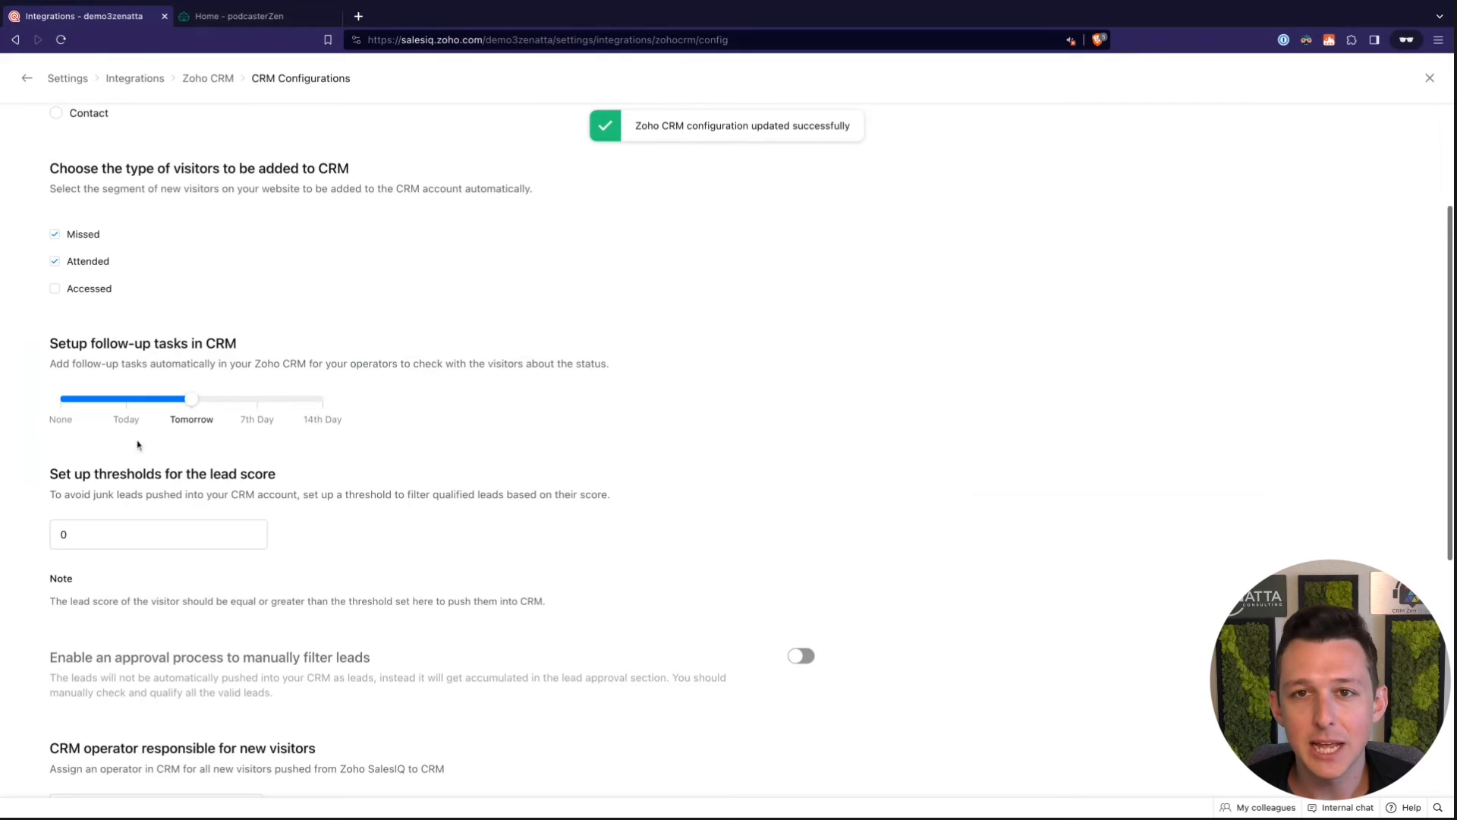
Set the lead score threshold for pushing visitors into CRM to 100
{"action": "scroll", "coordinate": [446, 325], "scroll_direction": "down", "scroll_amount": 3}
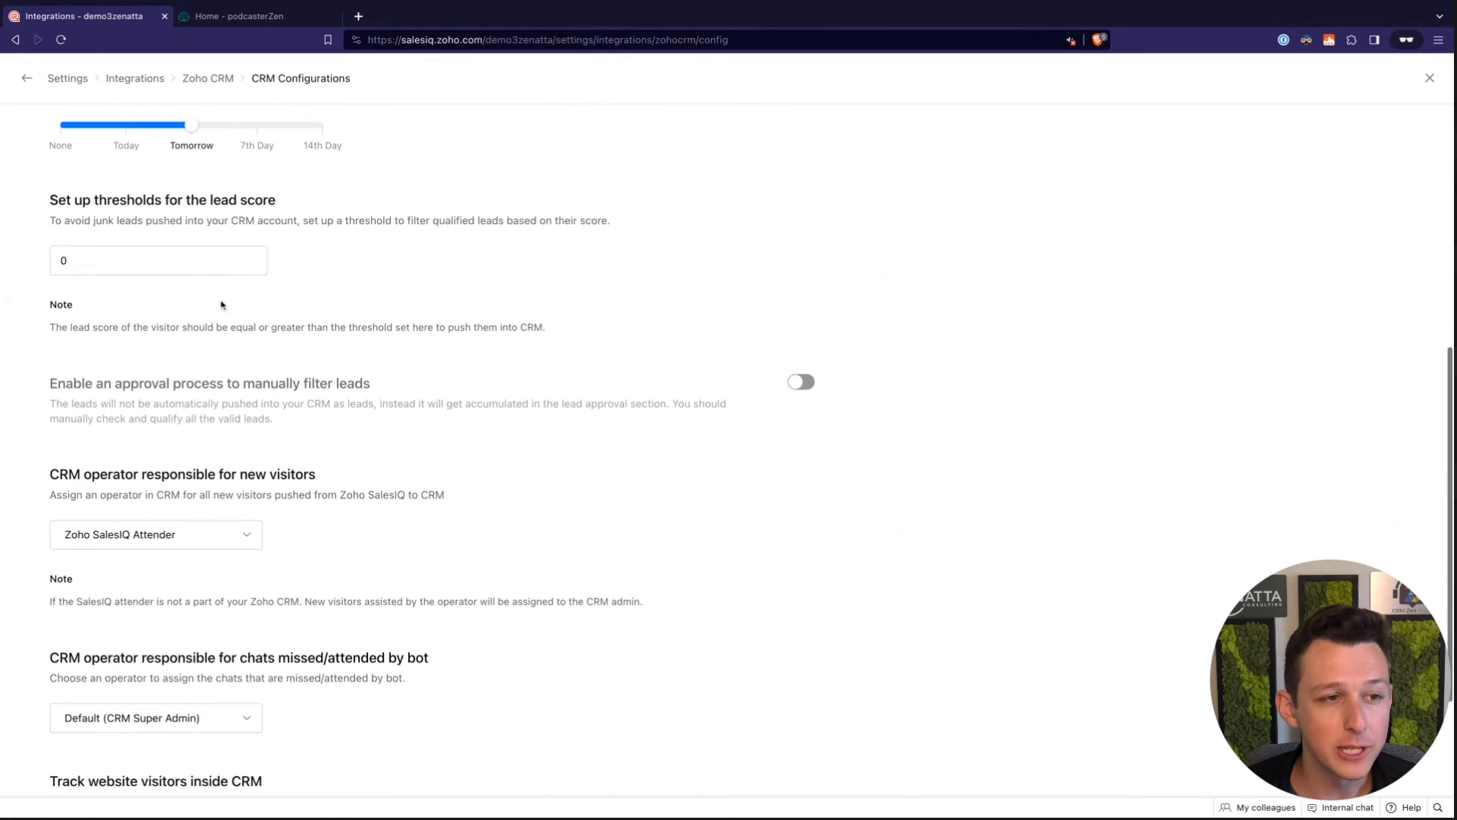
{"action": "left_click_drag", "start_coordinate": [155, 201], "coordinate": [315, 199]}
{"action": "left_click", "coordinate": [317, 202]}
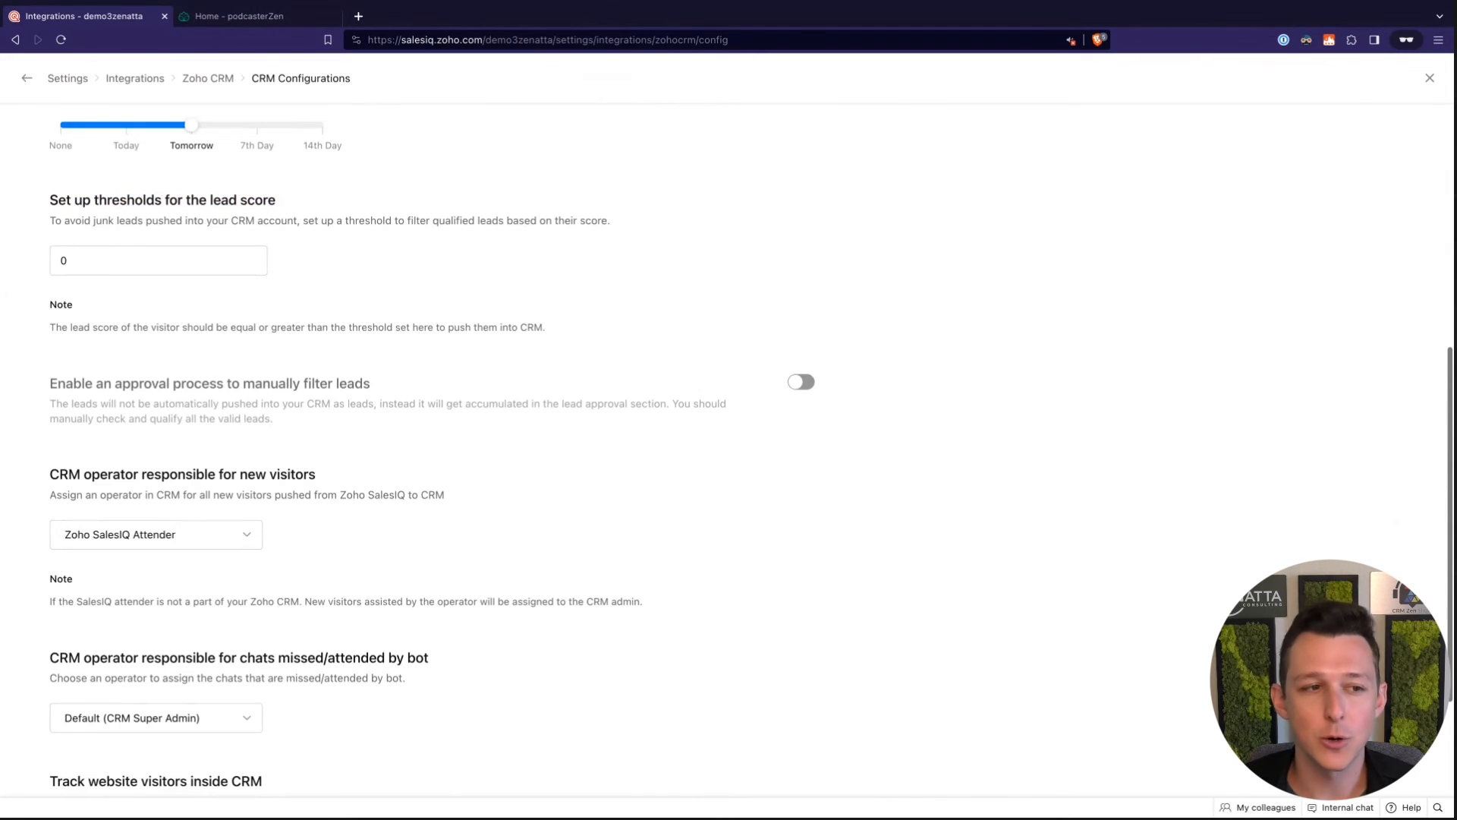
{"action": "left_click", "coordinate": [170, 261]}
{"action": "key", "text": "BackSpace"}
{"action": "type", "text": "1"}
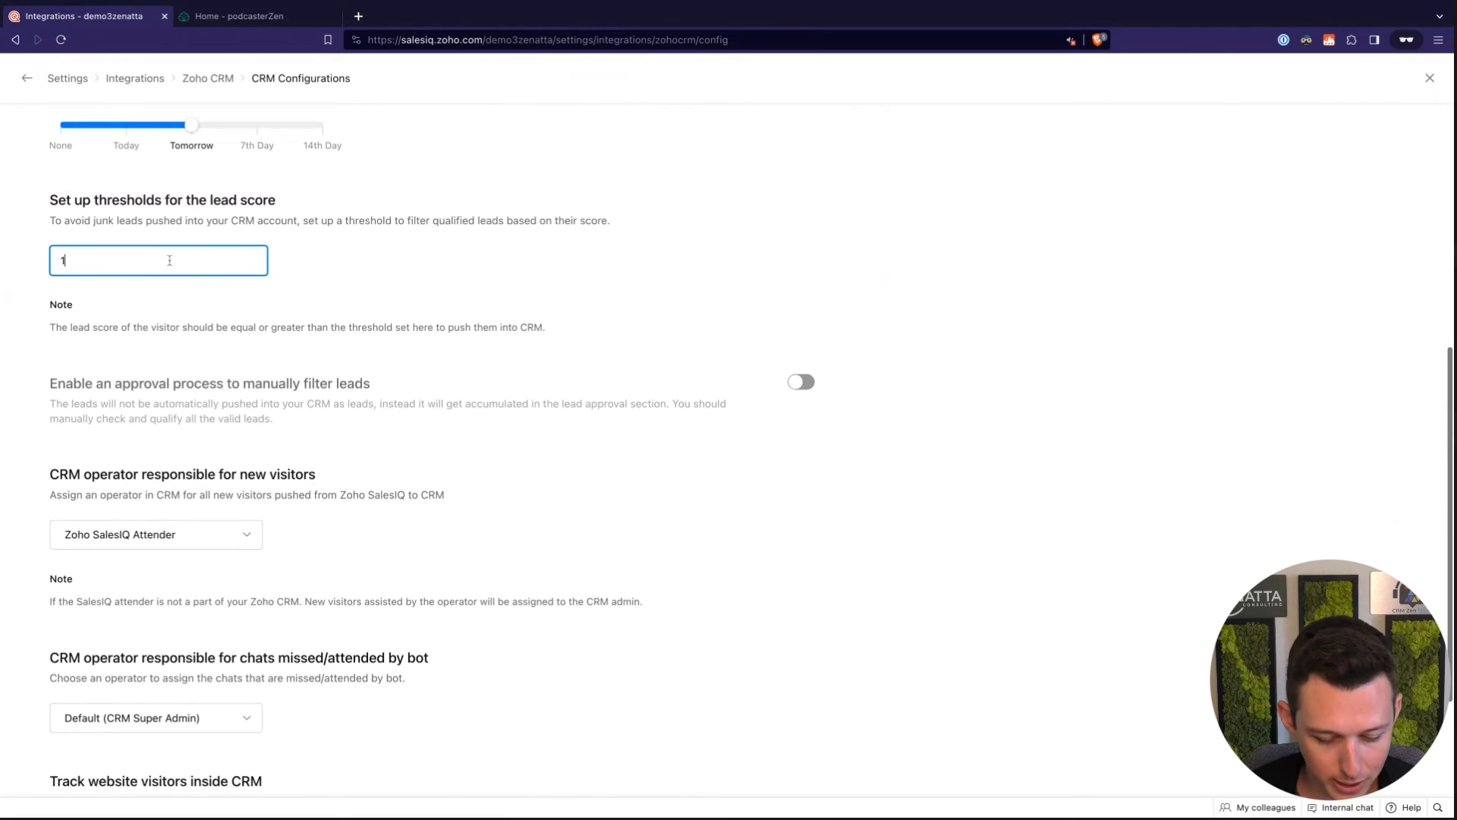
{"action": "type", "text": "00"}
{"action": "left_click", "coordinate": [878, 219]}
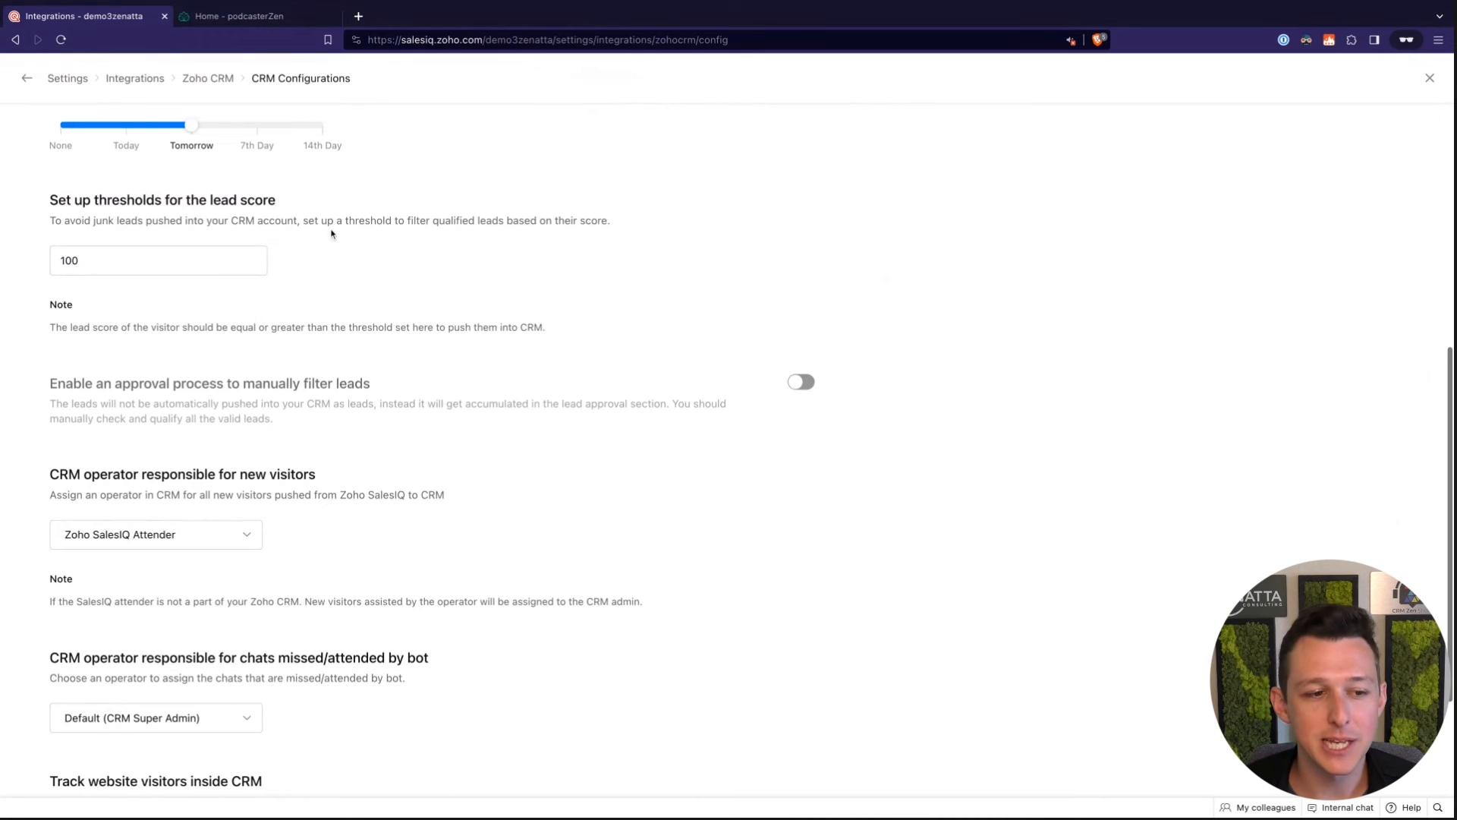
Review the CRM operator choices for new visitors and assign chats missed or attended by bot to Sales User
{"action": "scroll", "coordinate": [599, 328], "scroll_direction": "down", "scroll_amount": 1}
{"action": "scroll", "coordinate": [600, 328], "scroll_direction": "down", "scroll_amount": 5}
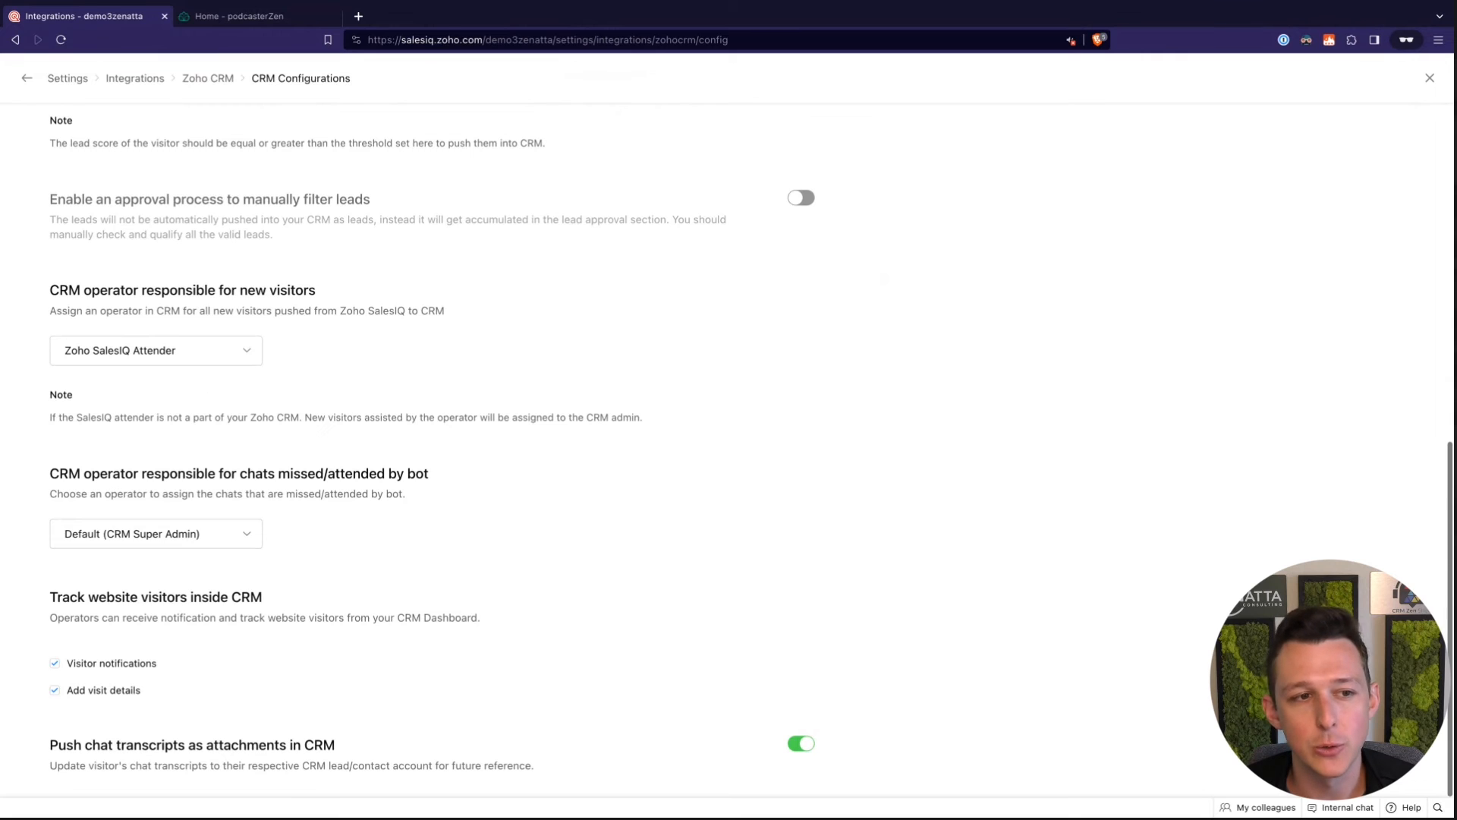
{"action": "left_click", "coordinate": [253, 358]}
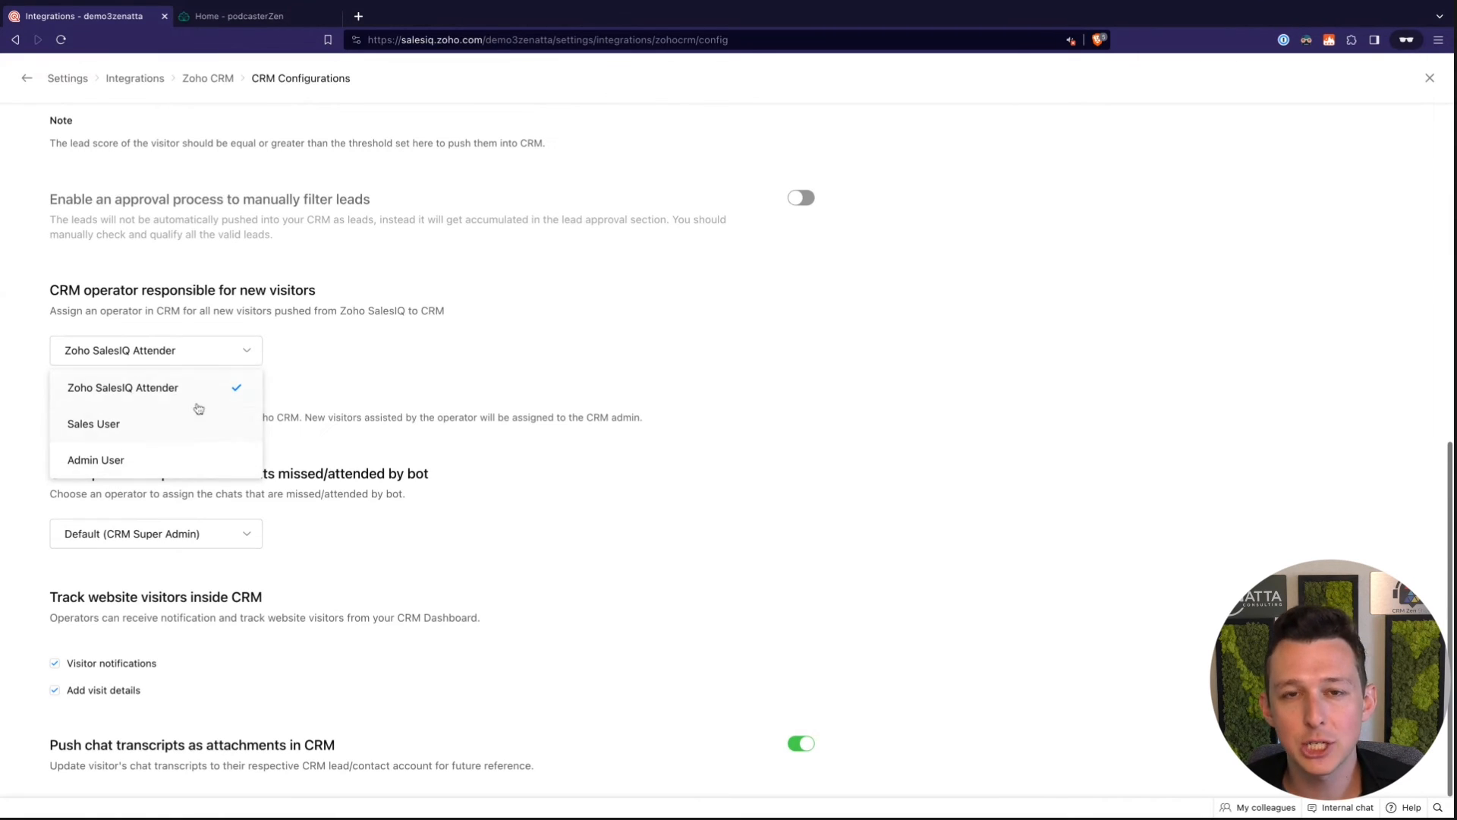
{"action": "left_click", "coordinate": [410, 362]}
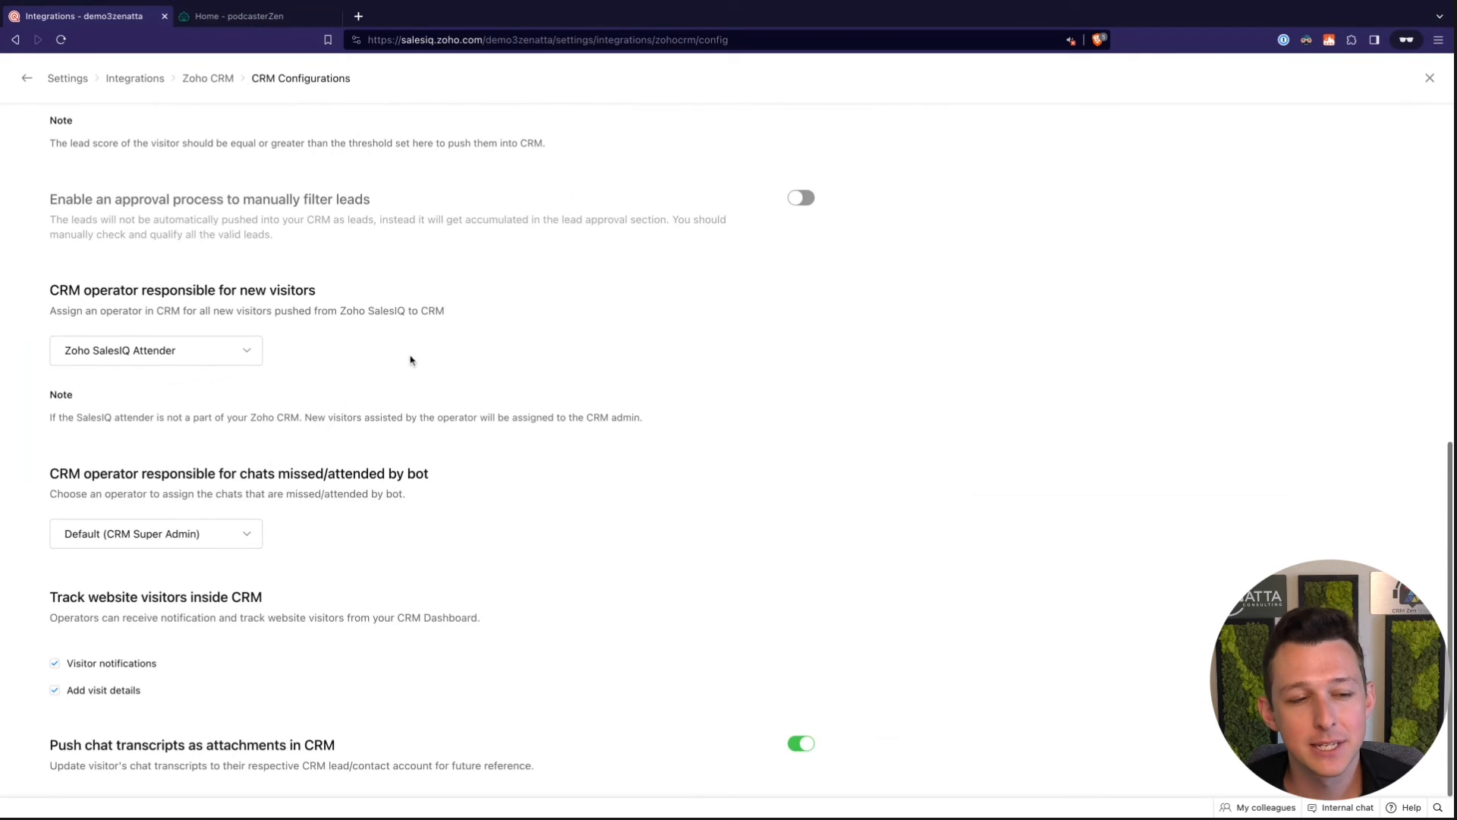
{"action": "left_click", "coordinate": [244, 359]}
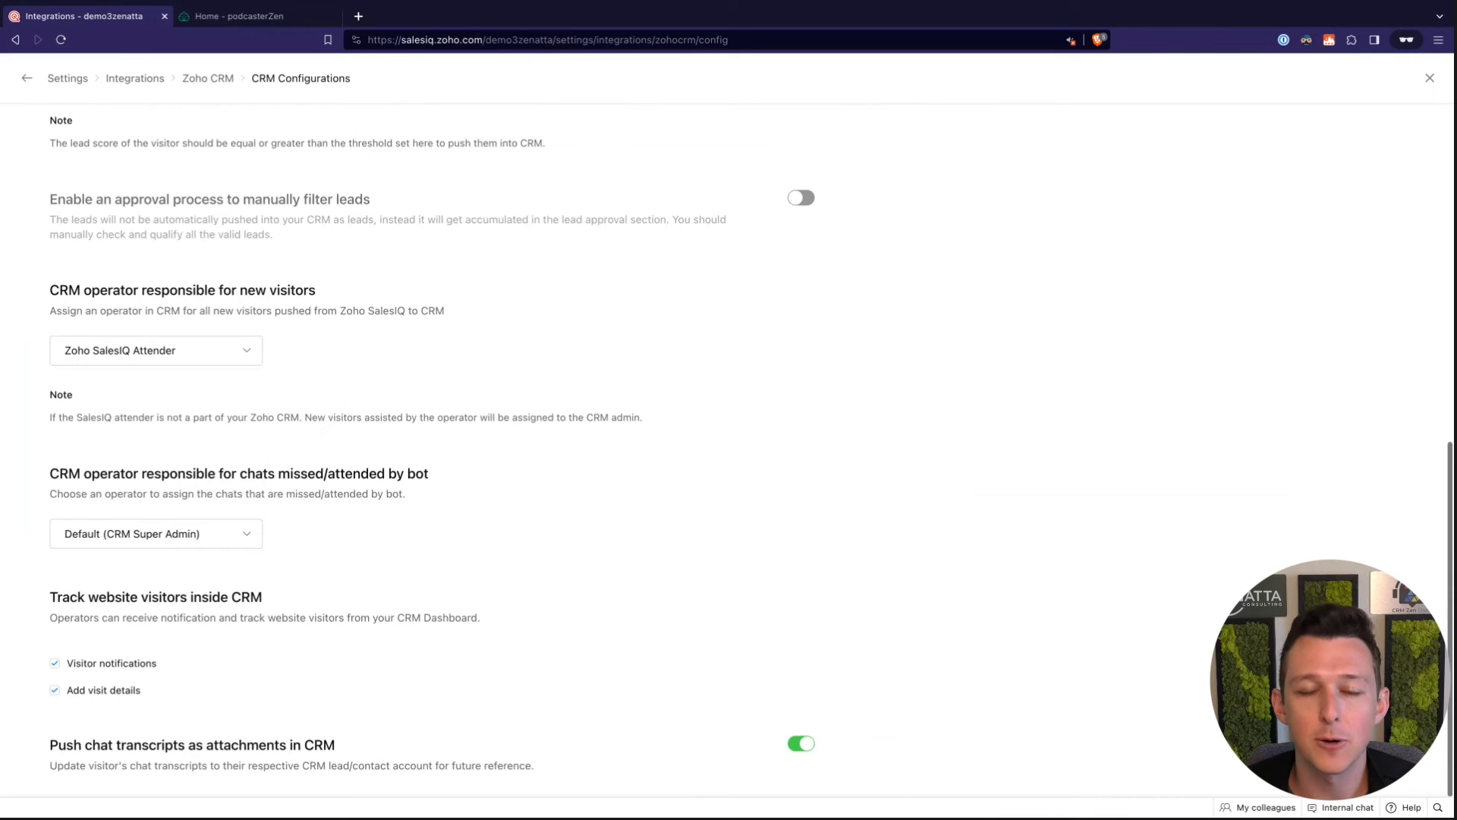
{"action": "left_click", "coordinate": [225, 537]}
{"action": "triple_click", "coordinate": [51, 472]}
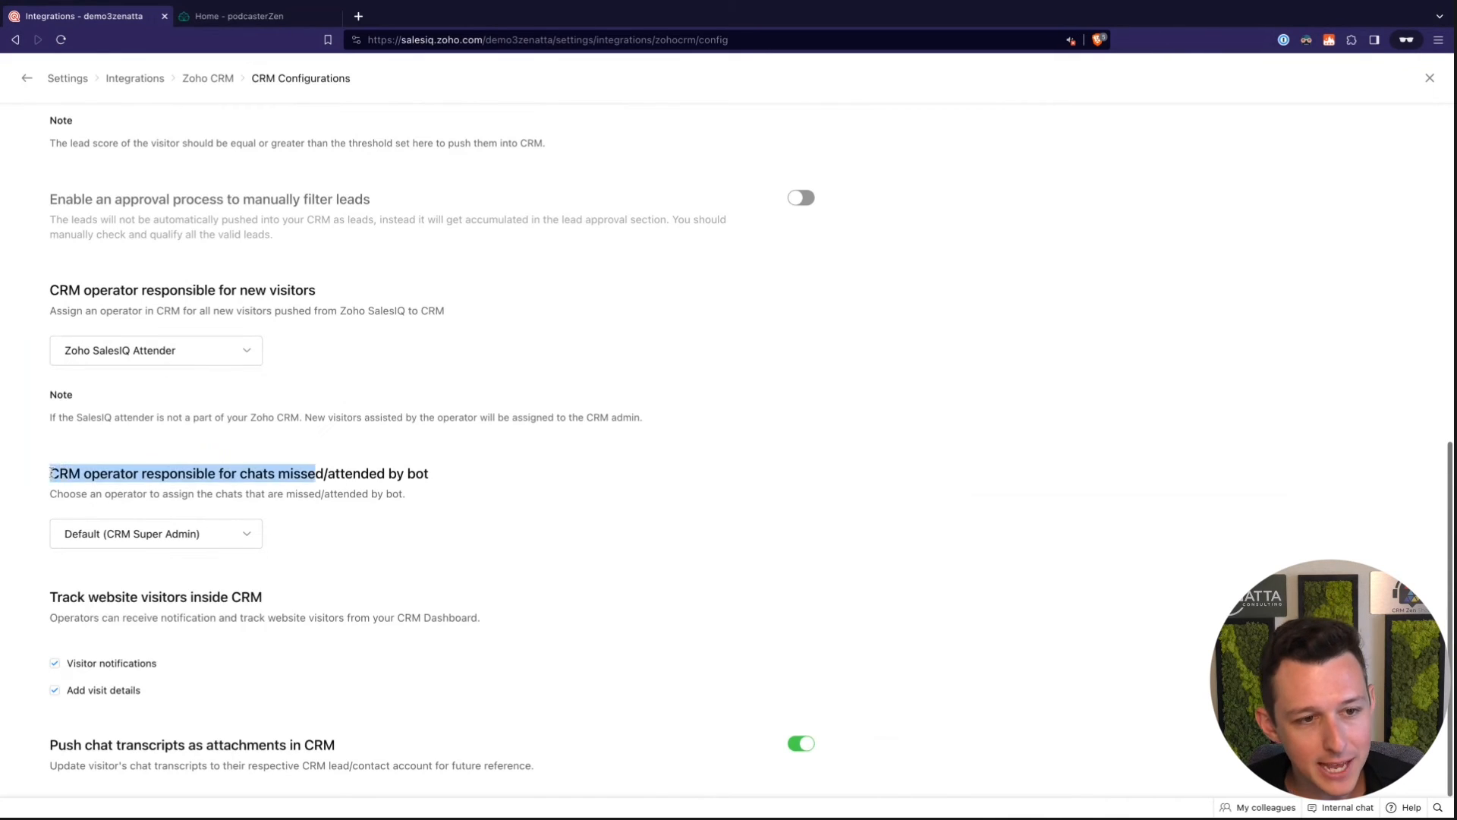
{"action": "left_click", "coordinate": [51, 473]}
{"action": "left_click", "coordinate": [208, 537]}
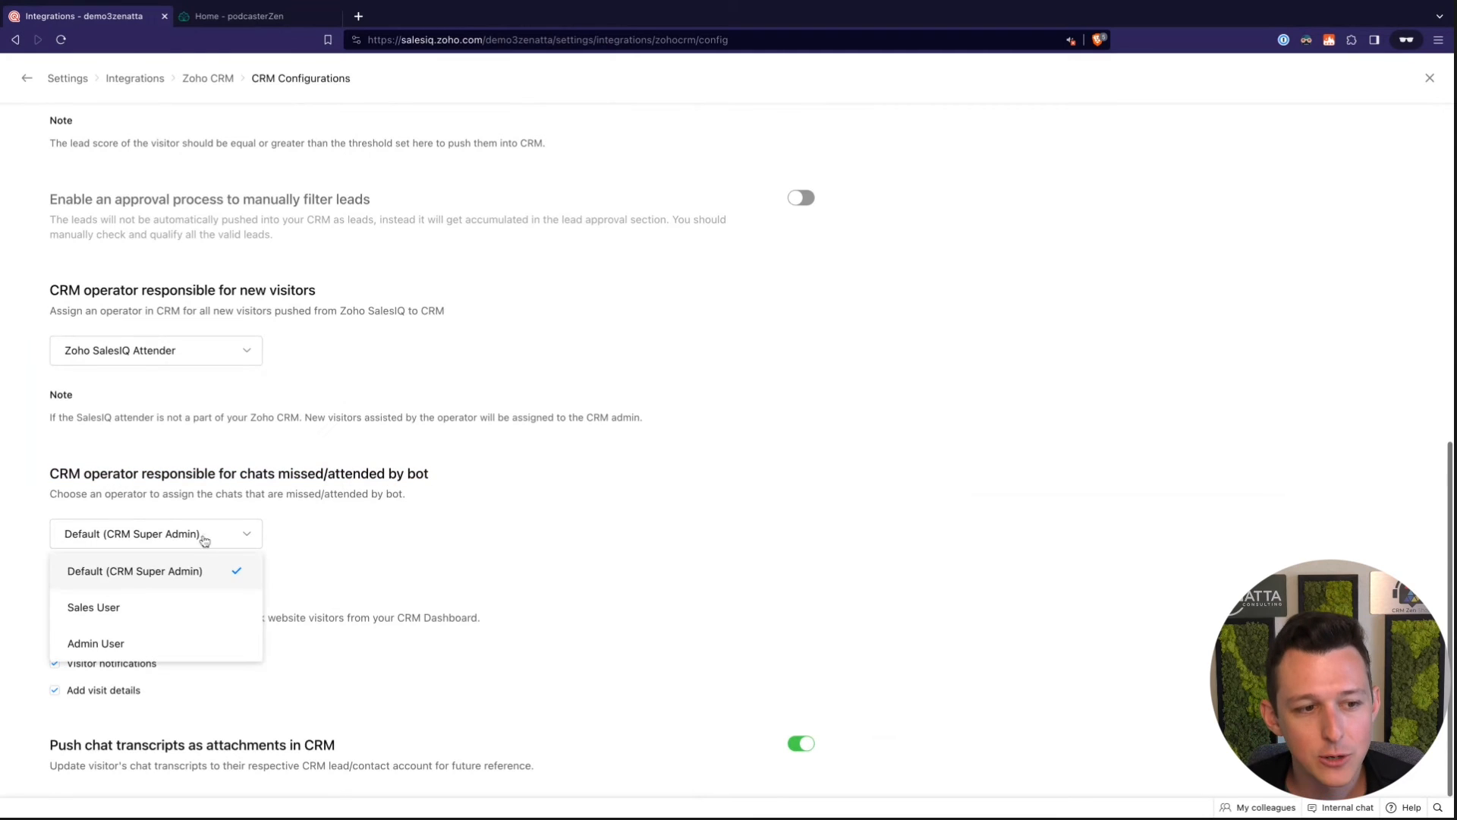
{"action": "left_click", "coordinate": [180, 611]}
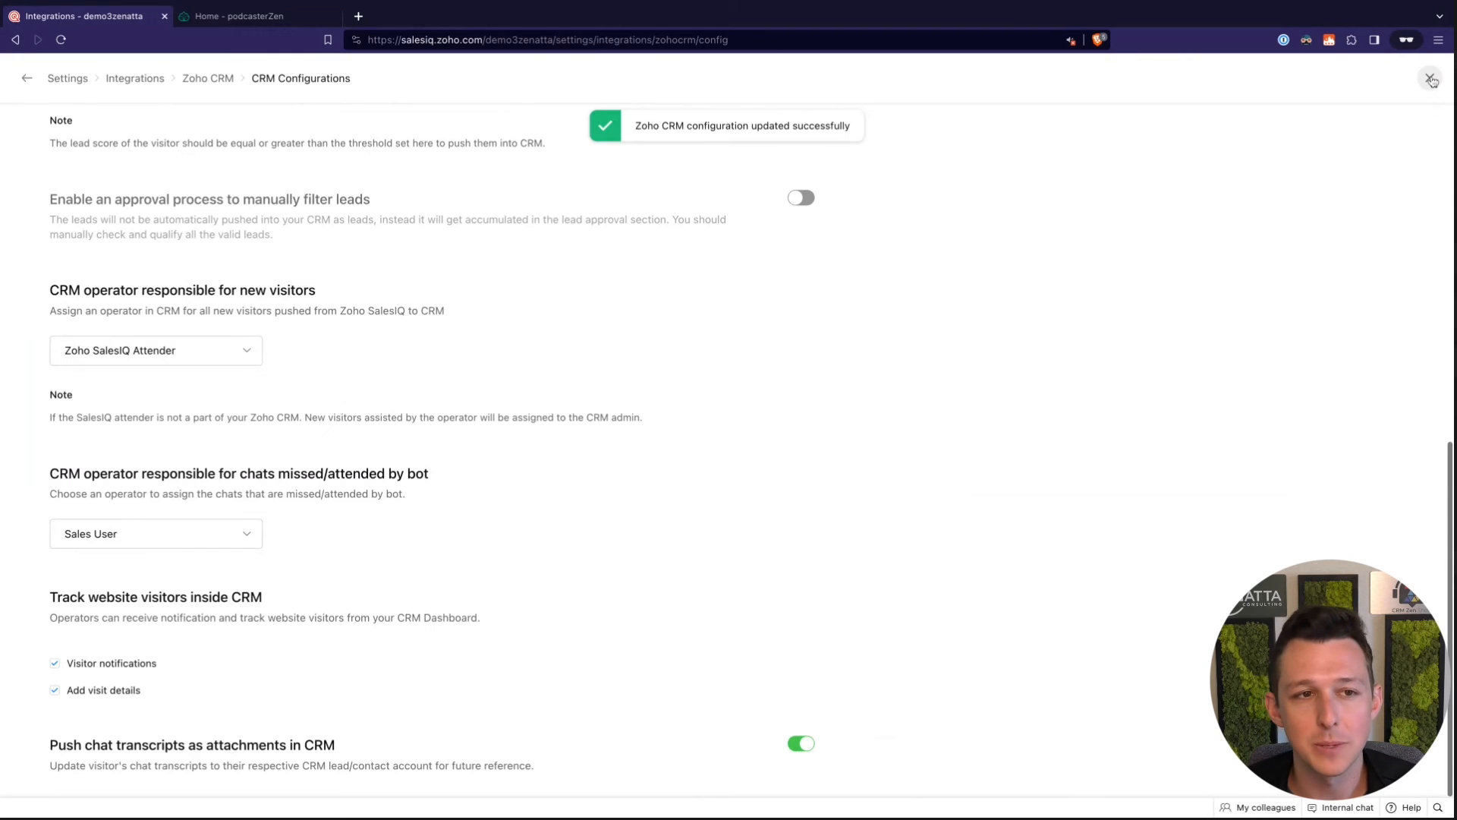
Open the SalesIQ configurations of the Zoho CRM integration and add the Current CRM field to the Lead category in the chat window
{"action": "scroll", "coordinate": [921, 552], "scroll_direction": "up", "scroll_amount": 9}
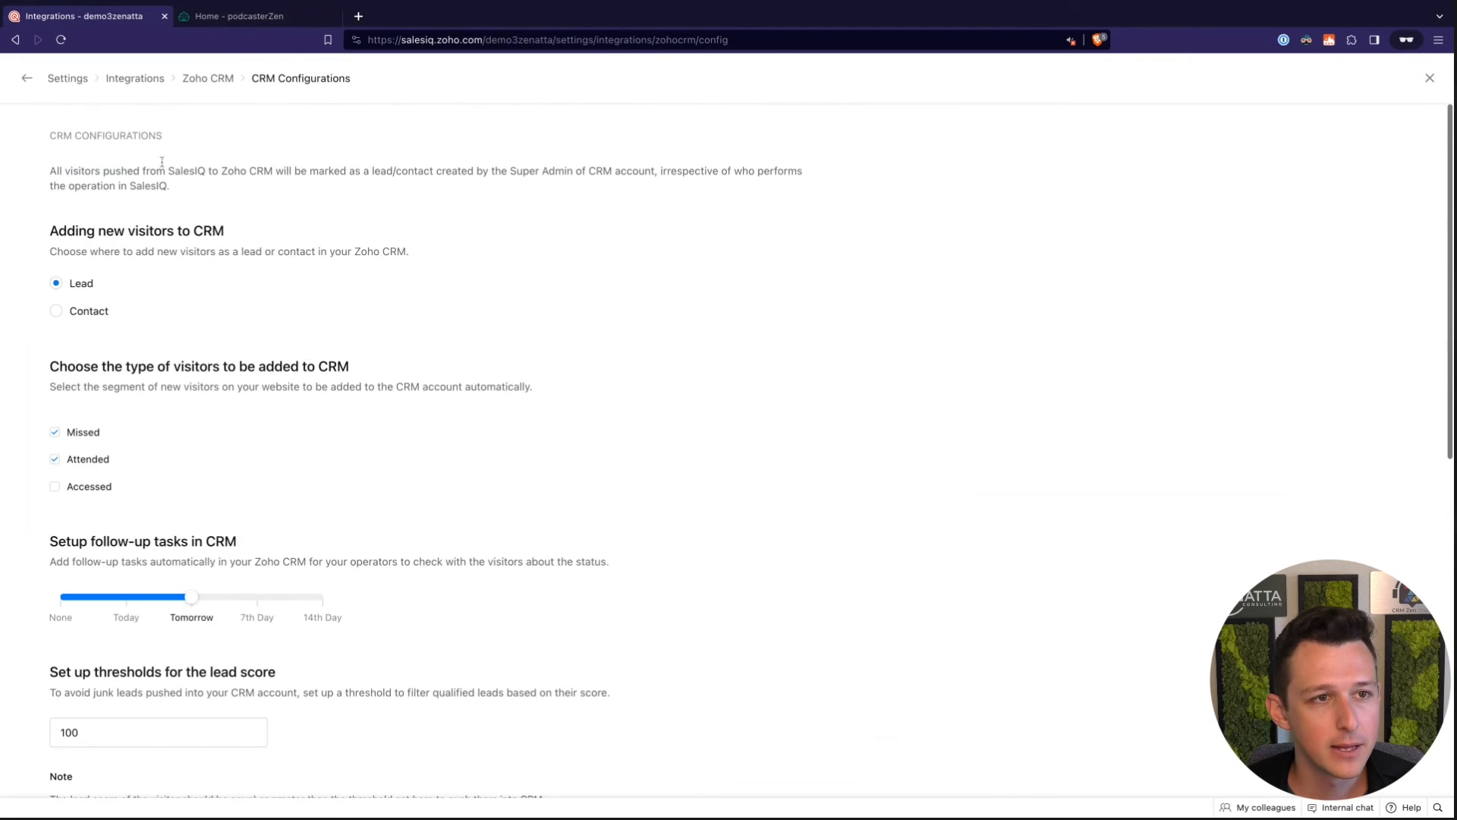
{"action": "left_click", "coordinate": [27, 78]}
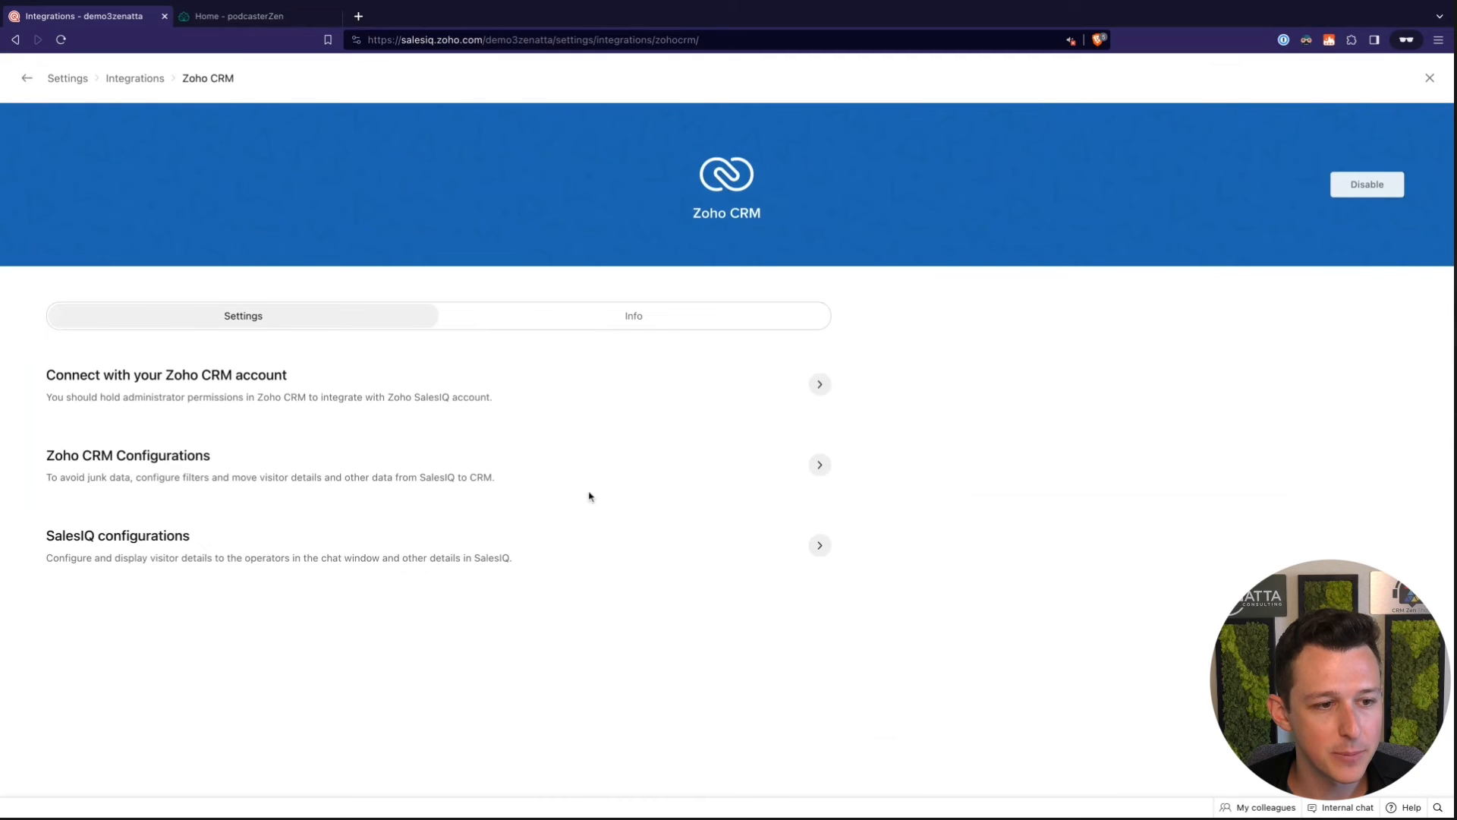
{"action": "left_click", "coordinate": [820, 546]}
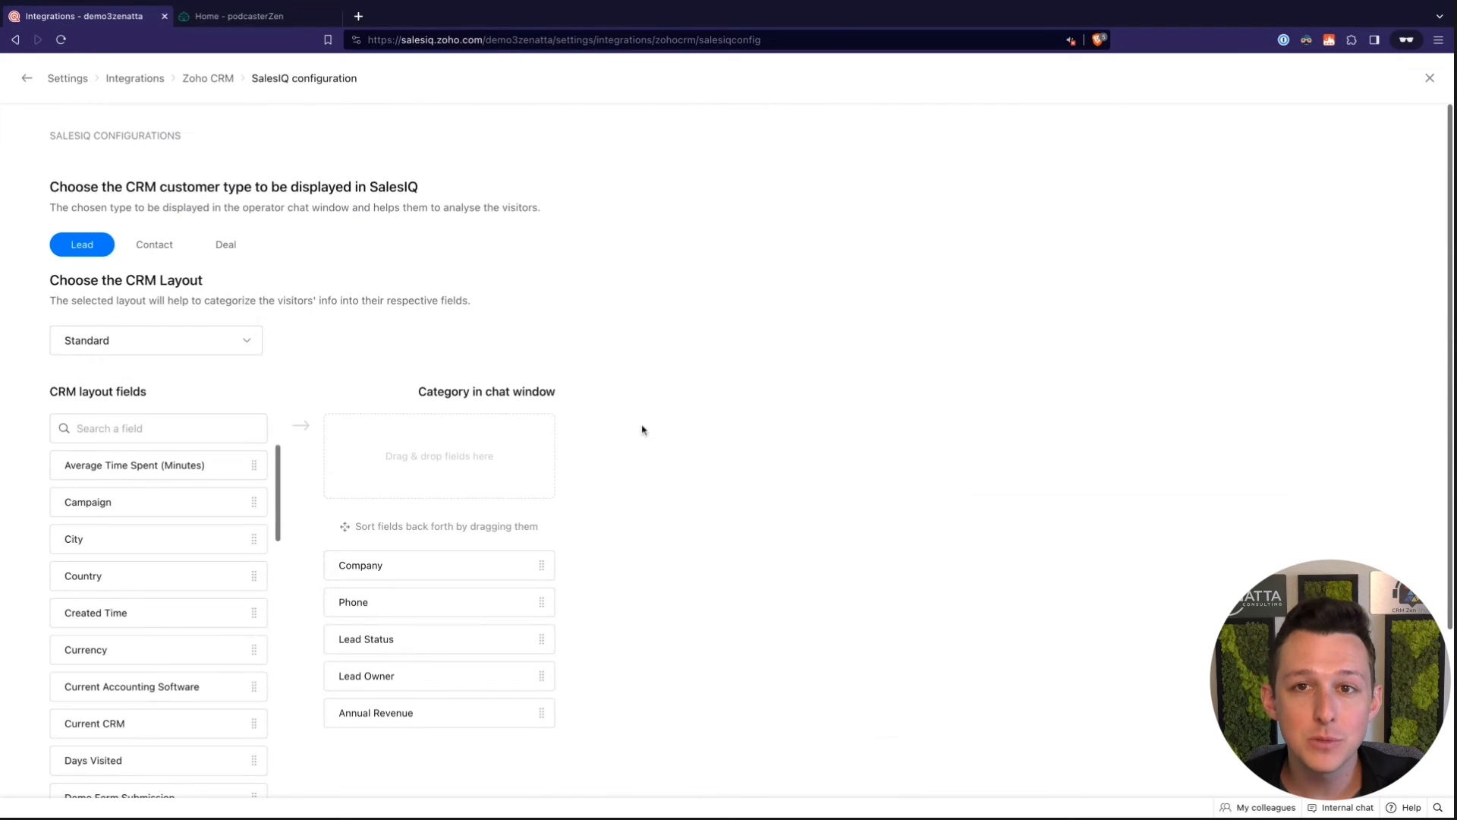
{"action": "scroll", "coordinate": [422, 447], "scroll_direction": "down", "scroll_amount": 1}
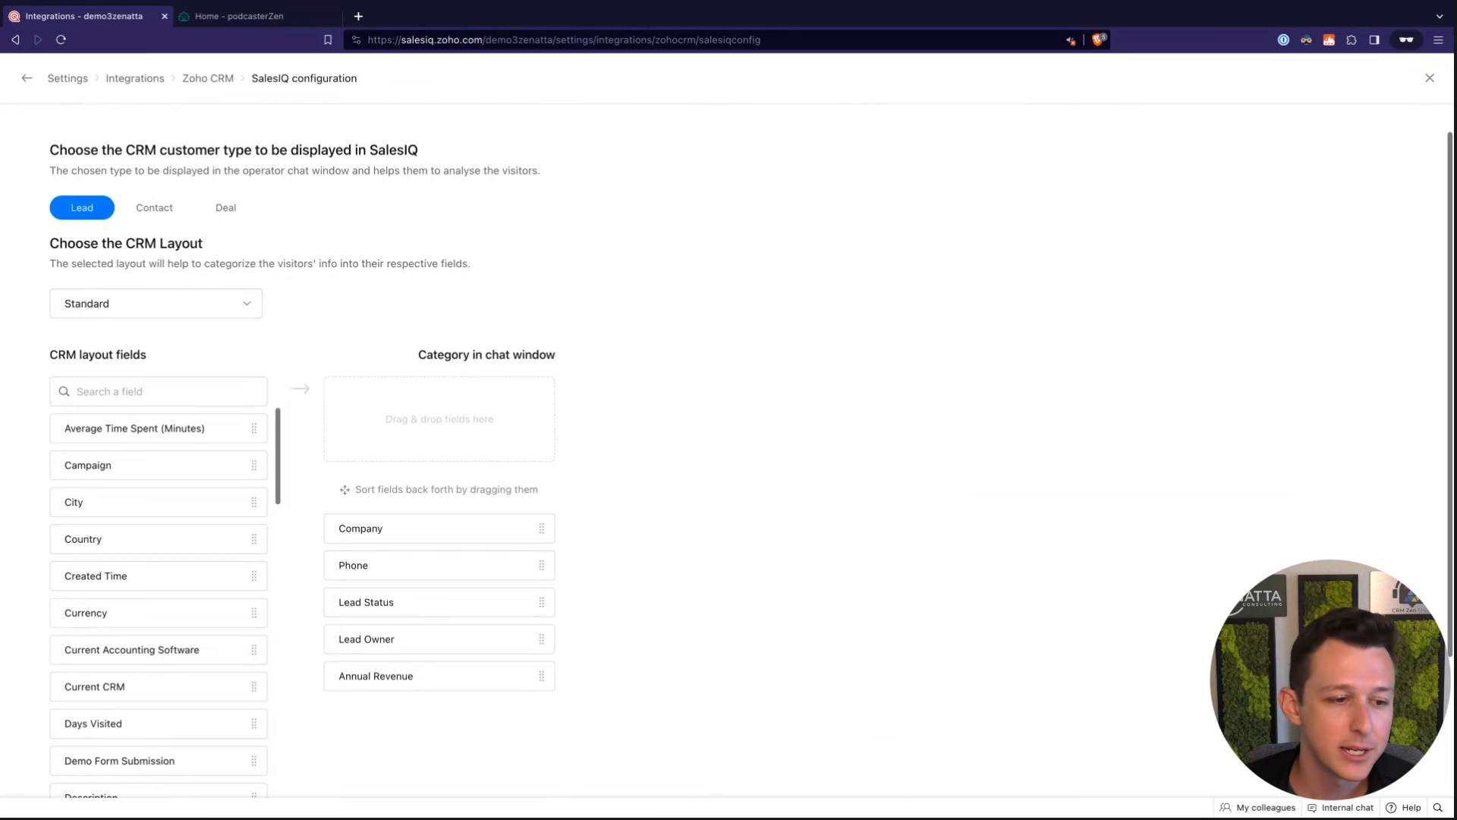
{"action": "scroll", "coordinate": [115, 548], "scroll_direction": "down", "scroll_amount": 3}
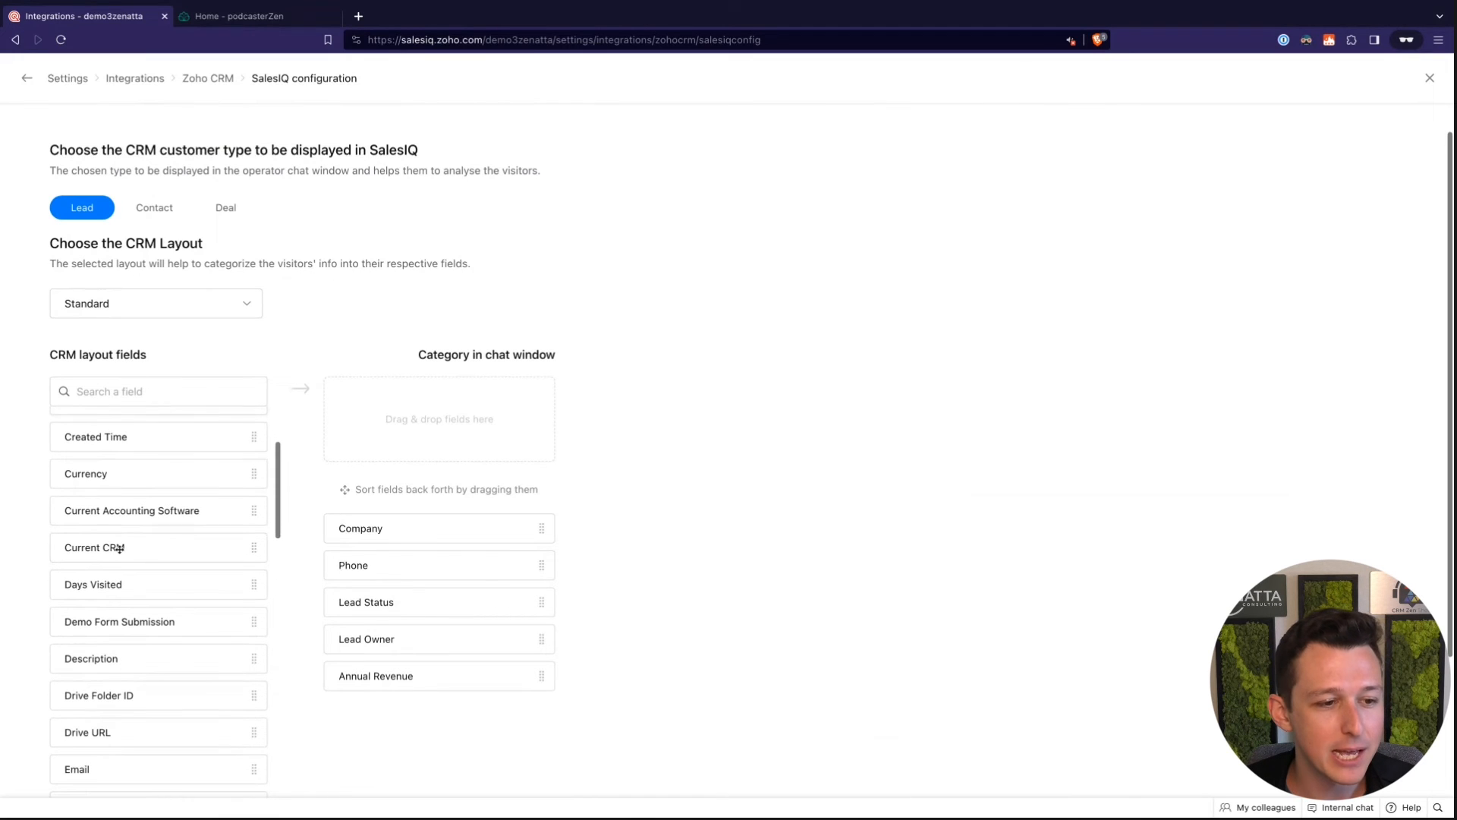
{"action": "left_click_drag", "start_coordinate": [98, 548], "coordinate": [525, 463]}
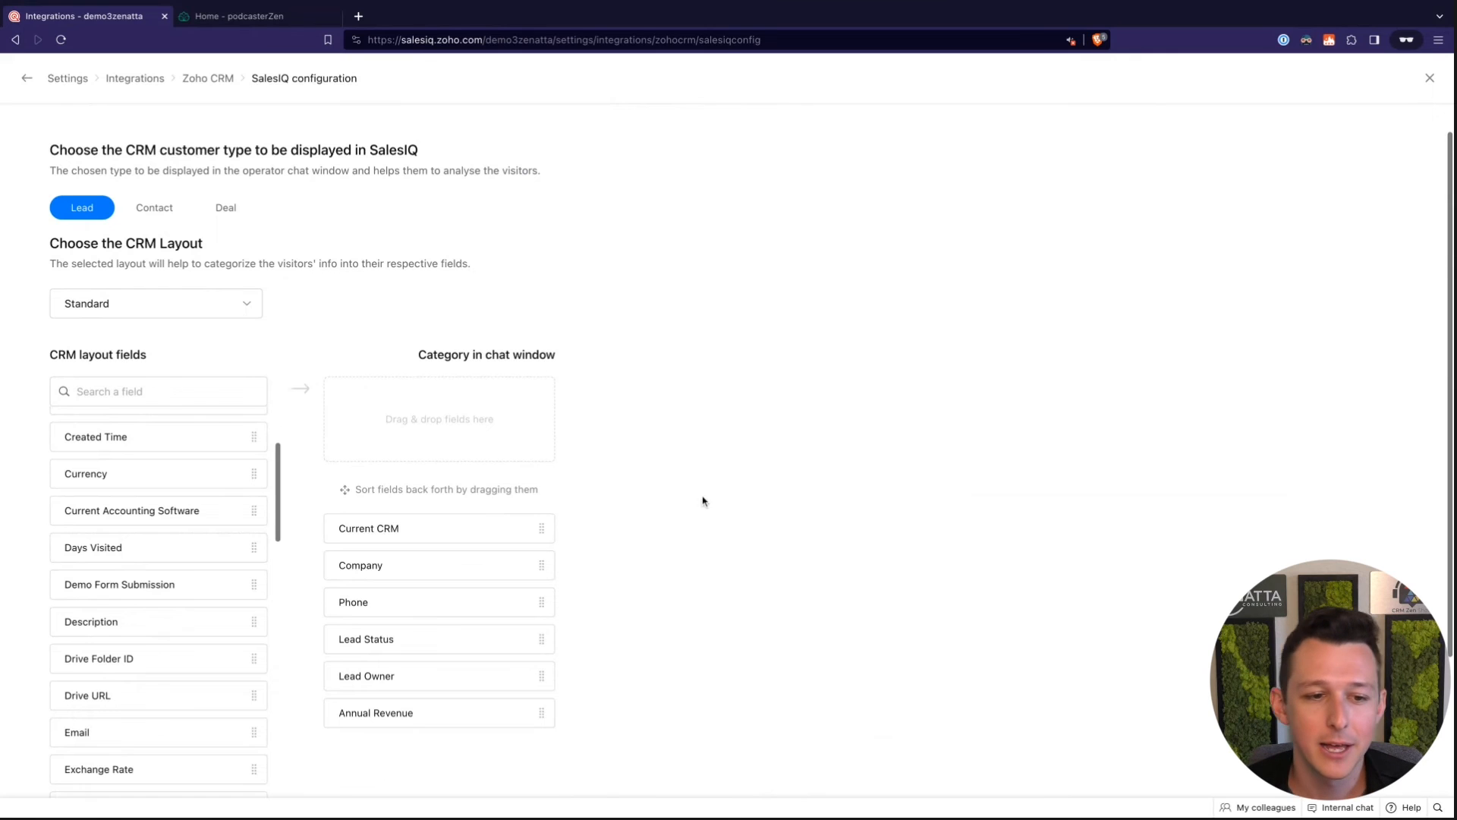
View the chat window field layouts for the Contact and Deal customer types
{"action": "scroll", "coordinate": [381, 447], "scroll_direction": "down", "scroll_amount": 3}
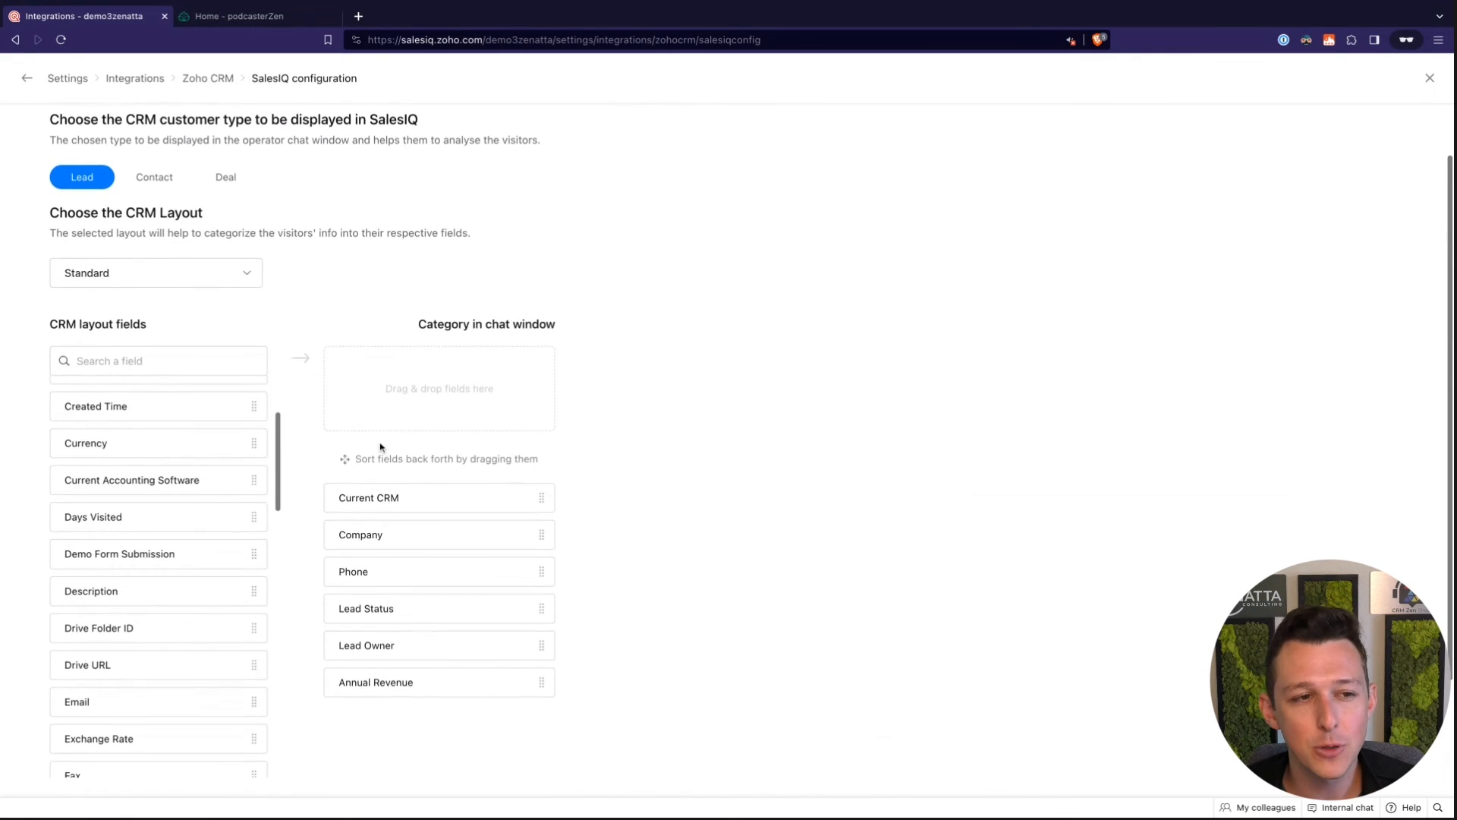
{"action": "scroll", "coordinate": [380, 447], "scroll_direction": "up", "scroll_amount": 2}
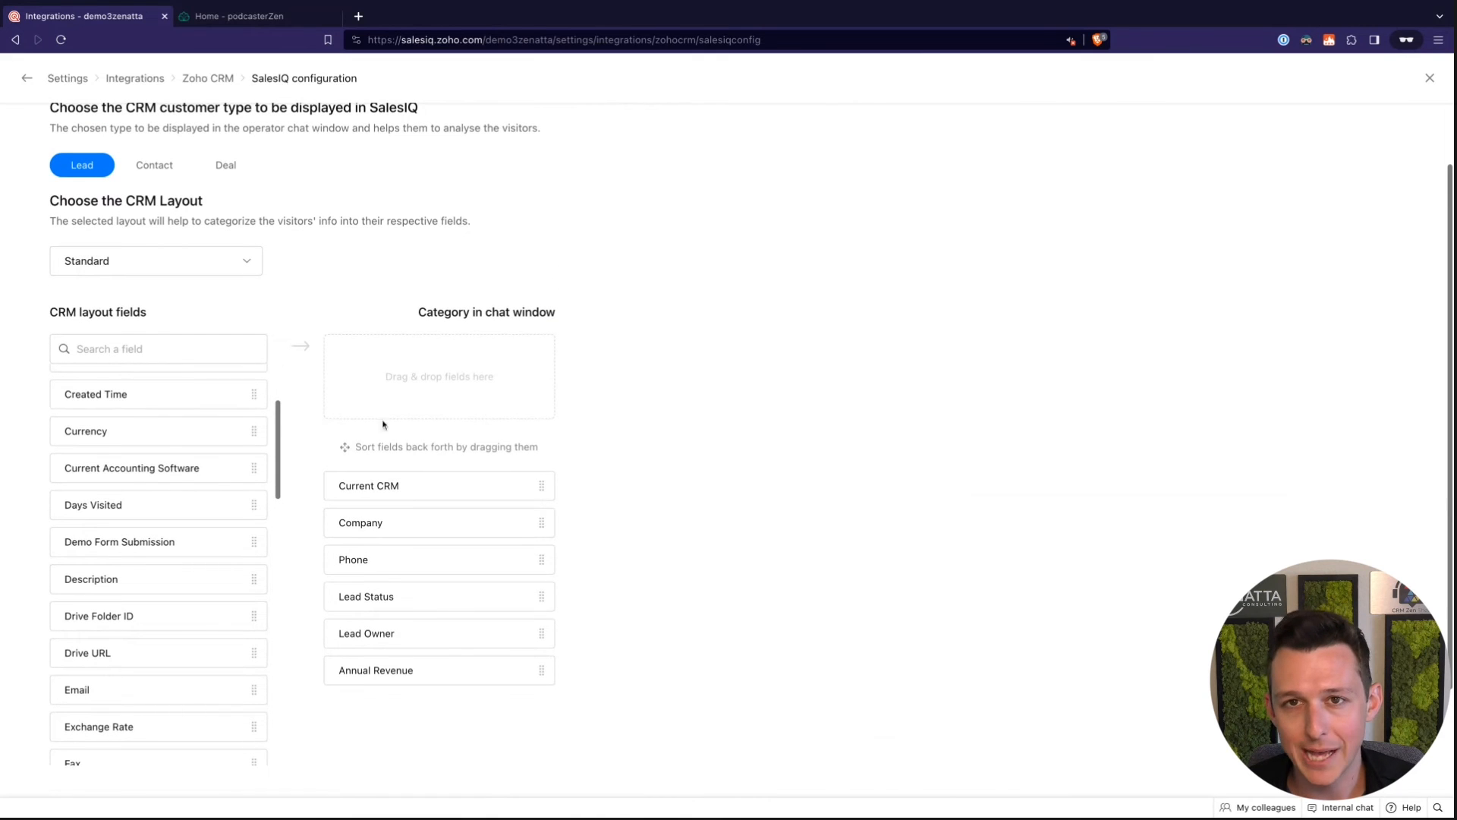
{"action": "left_click", "coordinate": [155, 167]}
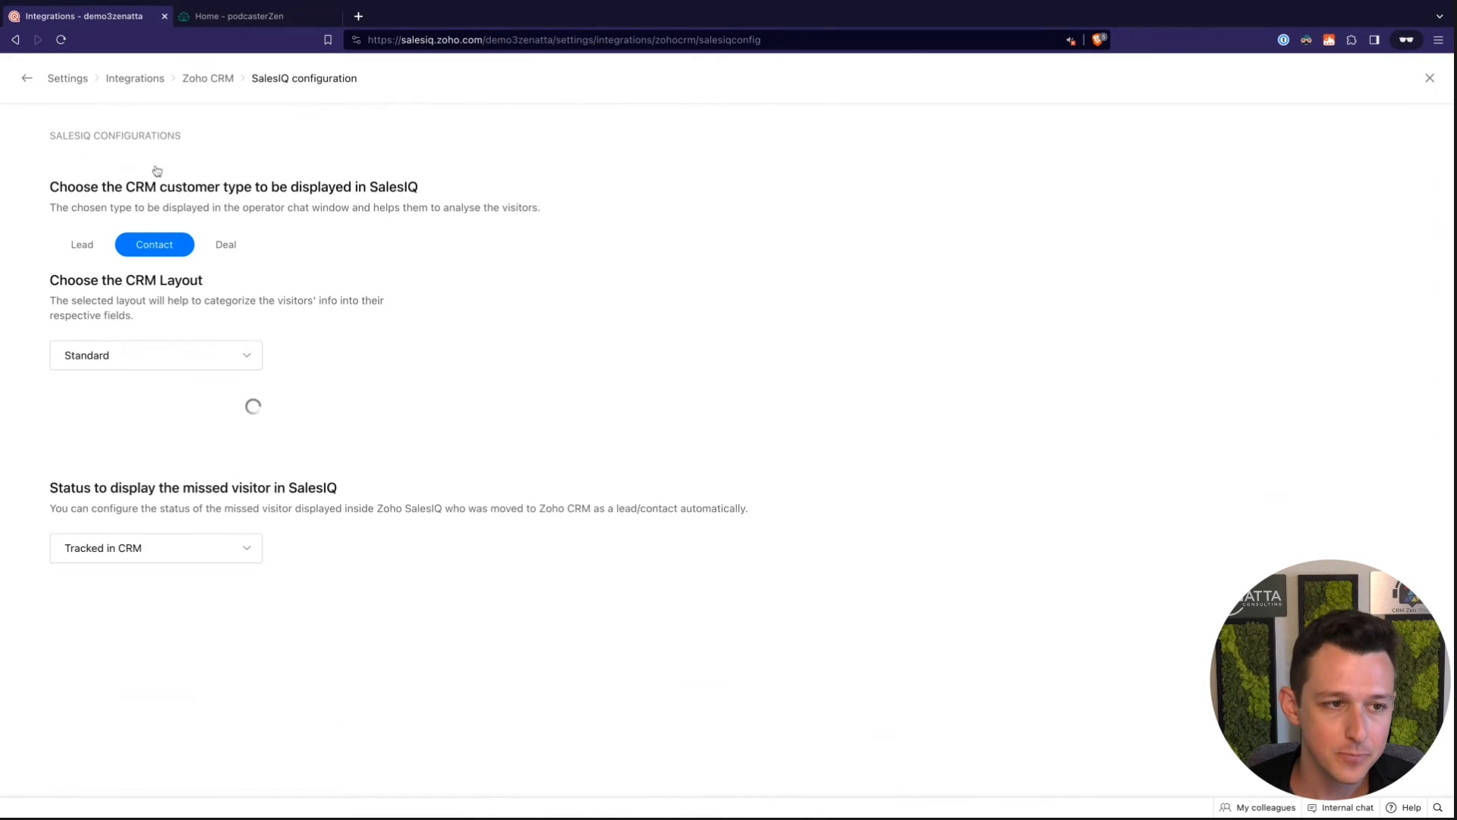
{"action": "left_click", "coordinate": [225, 243]}
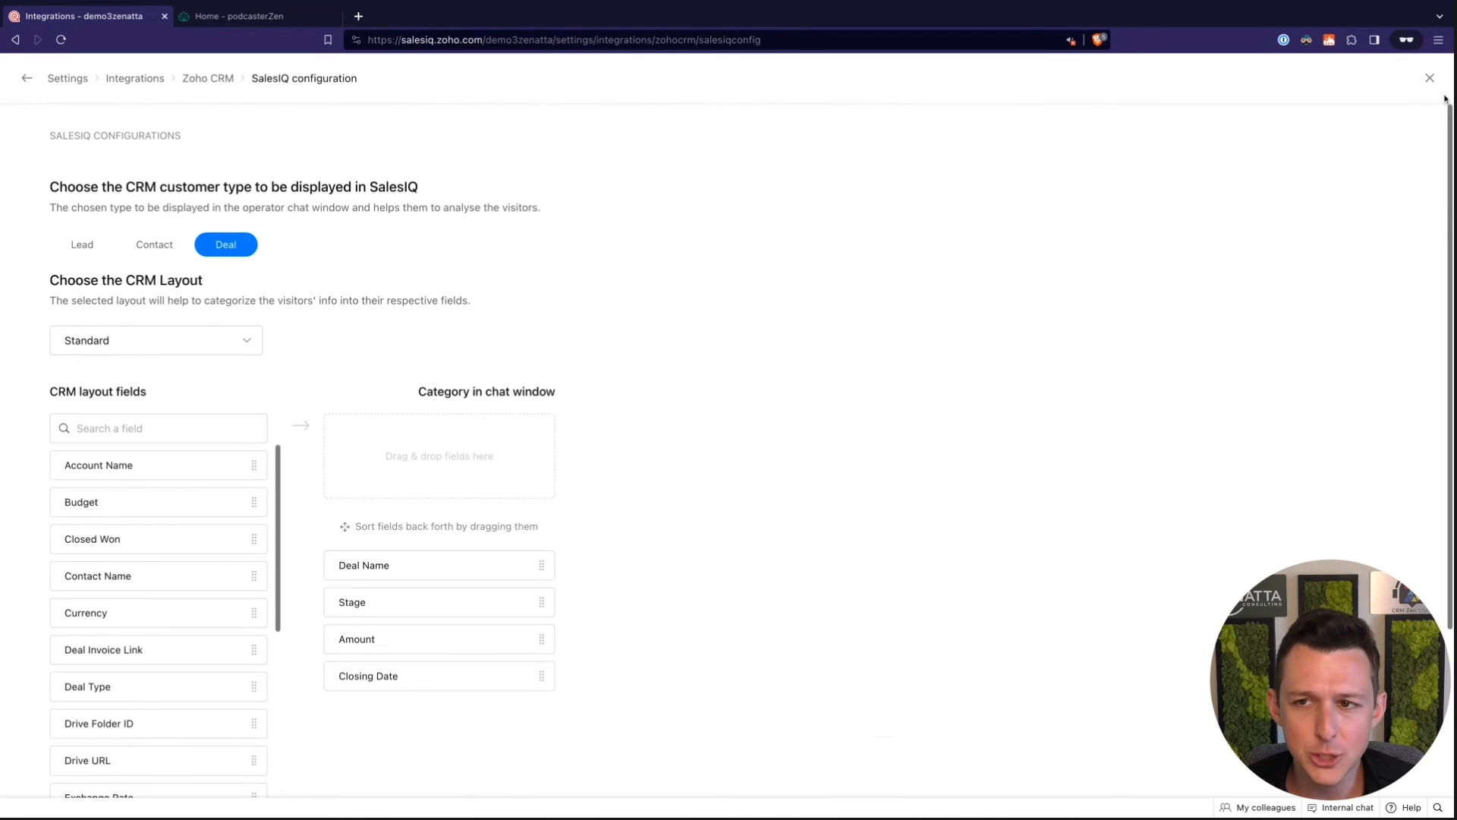
Close the SalesIQ configuration and reopen the Zoho apps in the integrations marketplace
{"action": "left_click", "coordinate": [1429, 78]}
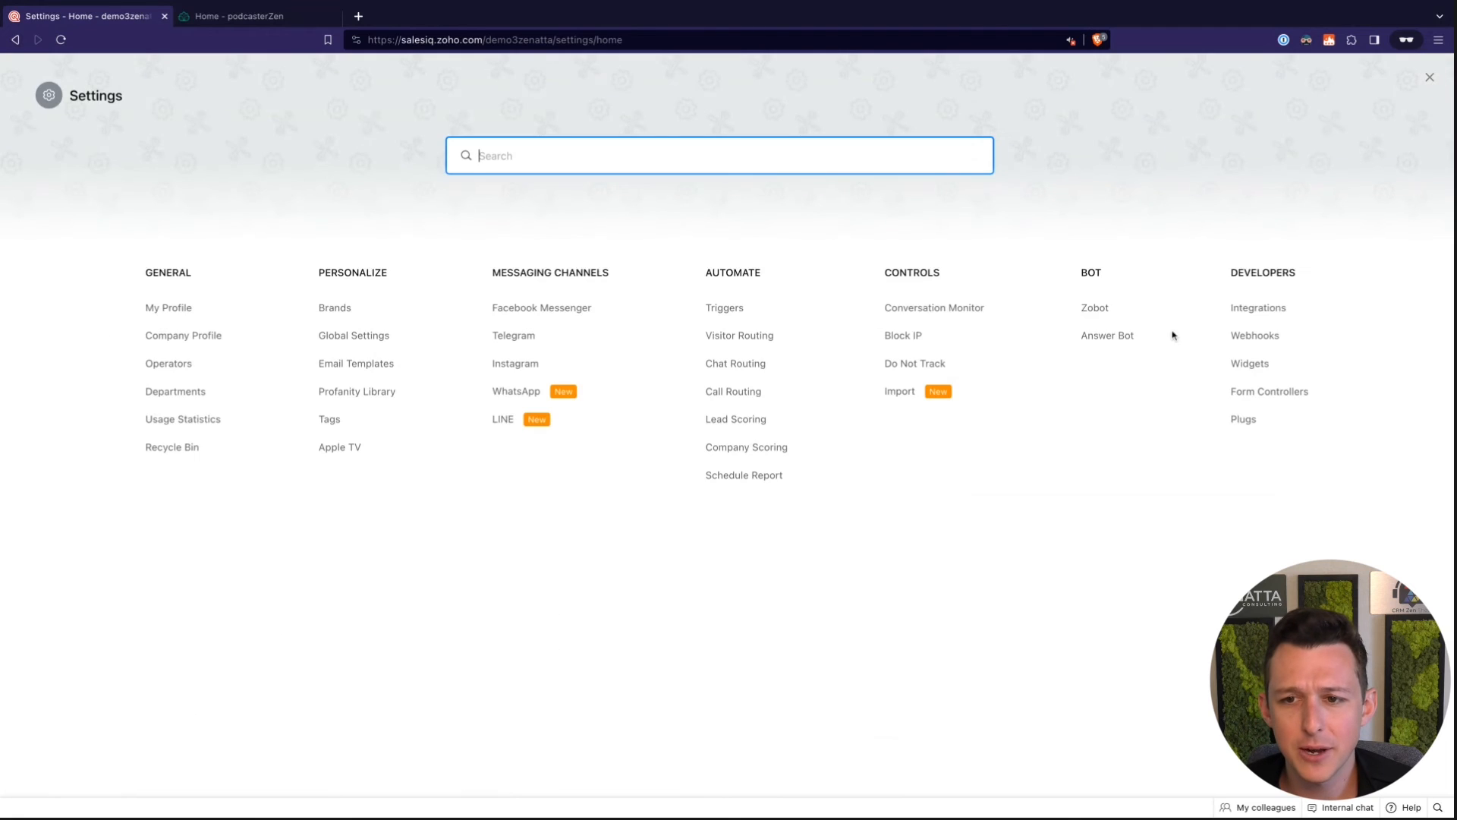
{"action": "left_click", "coordinate": [1256, 307]}
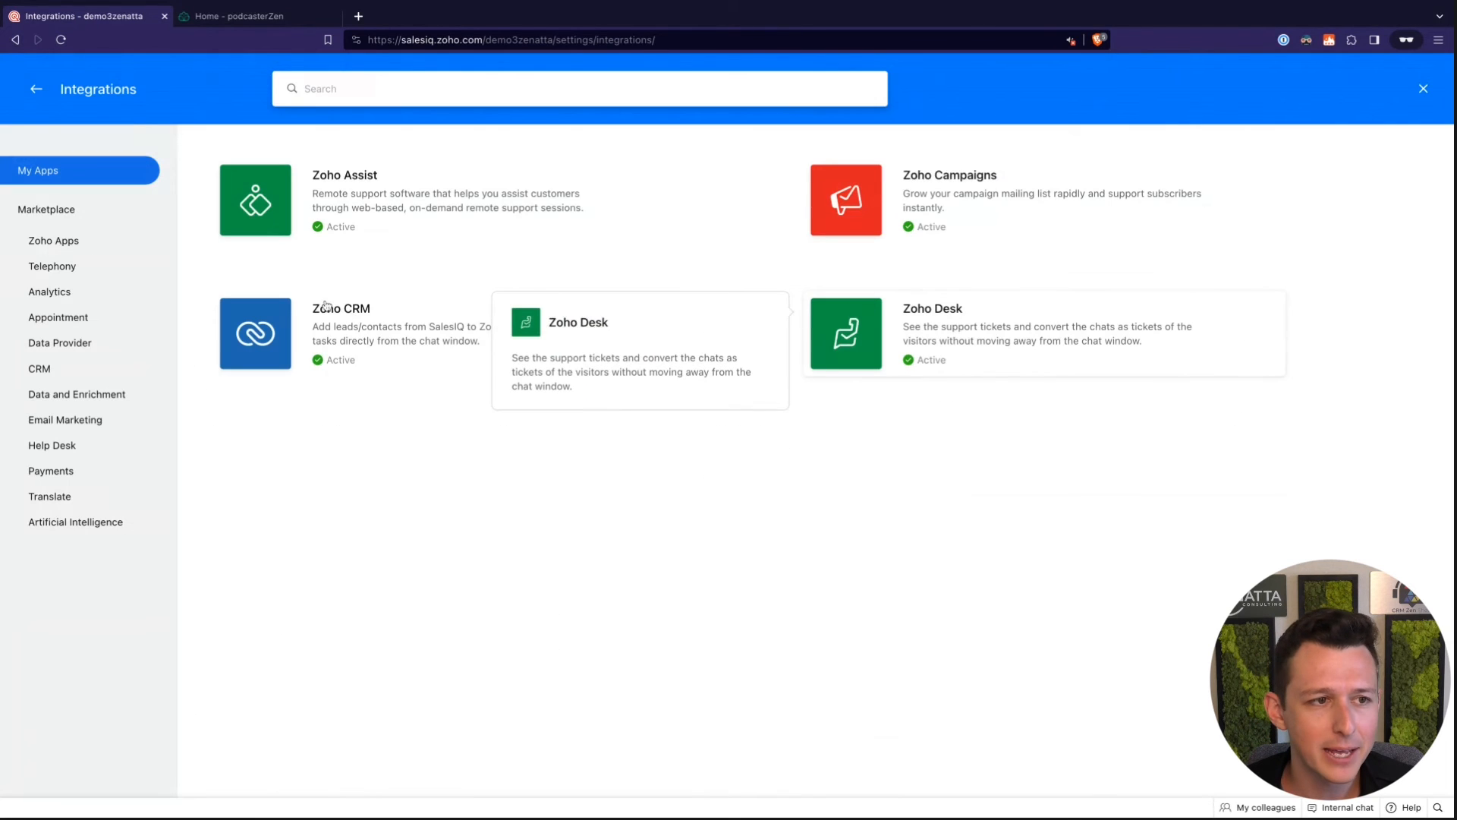
{"action": "left_click", "coordinate": [76, 241]}
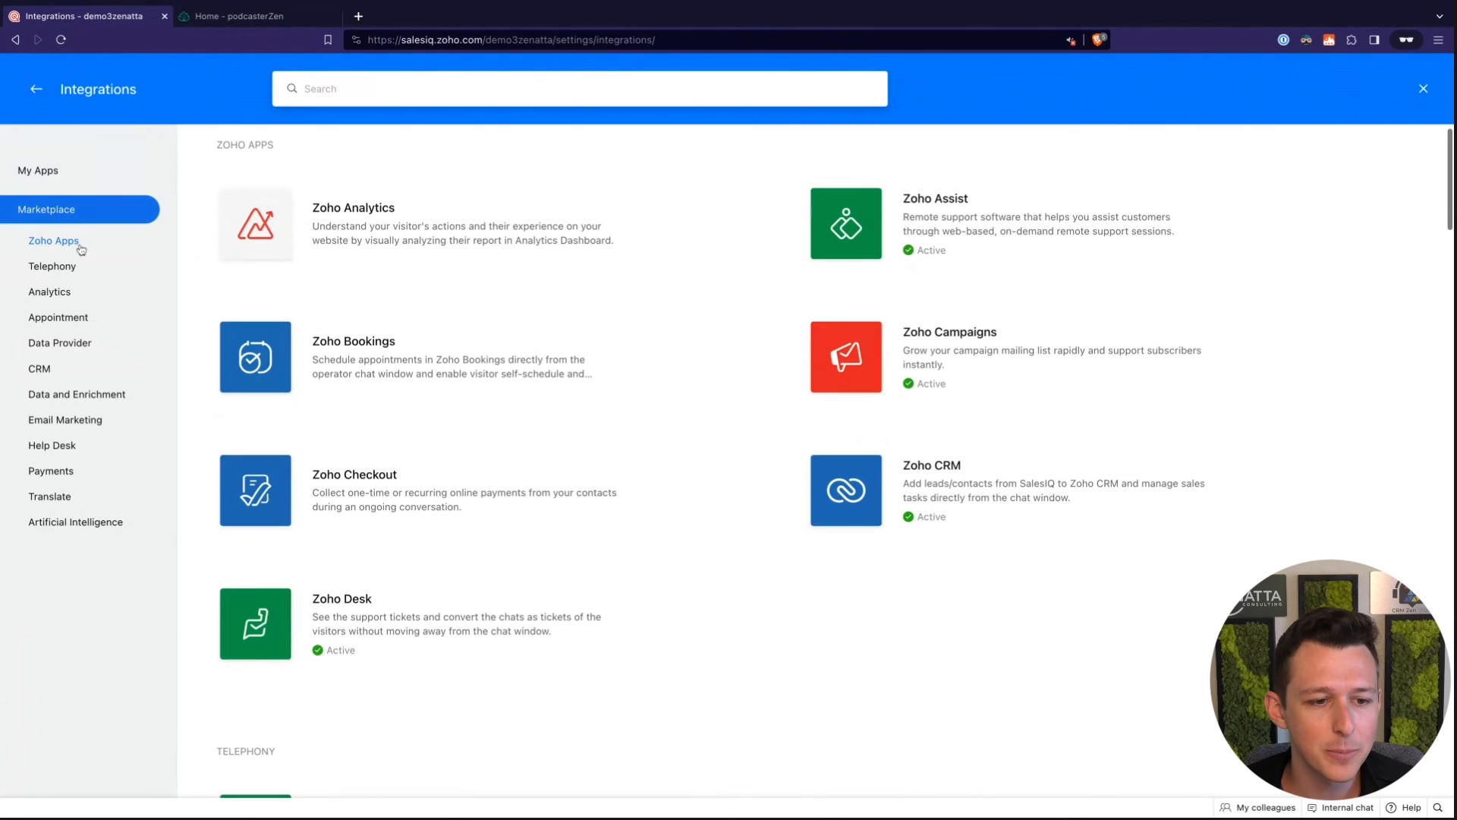
Open the Zoho Desk integration's Desk configurations and set the chats converted as tickets to Missed Chats, finally choosing Operator/Bot Attended Chats
{"action": "left_click", "coordinate": [325, 603]}
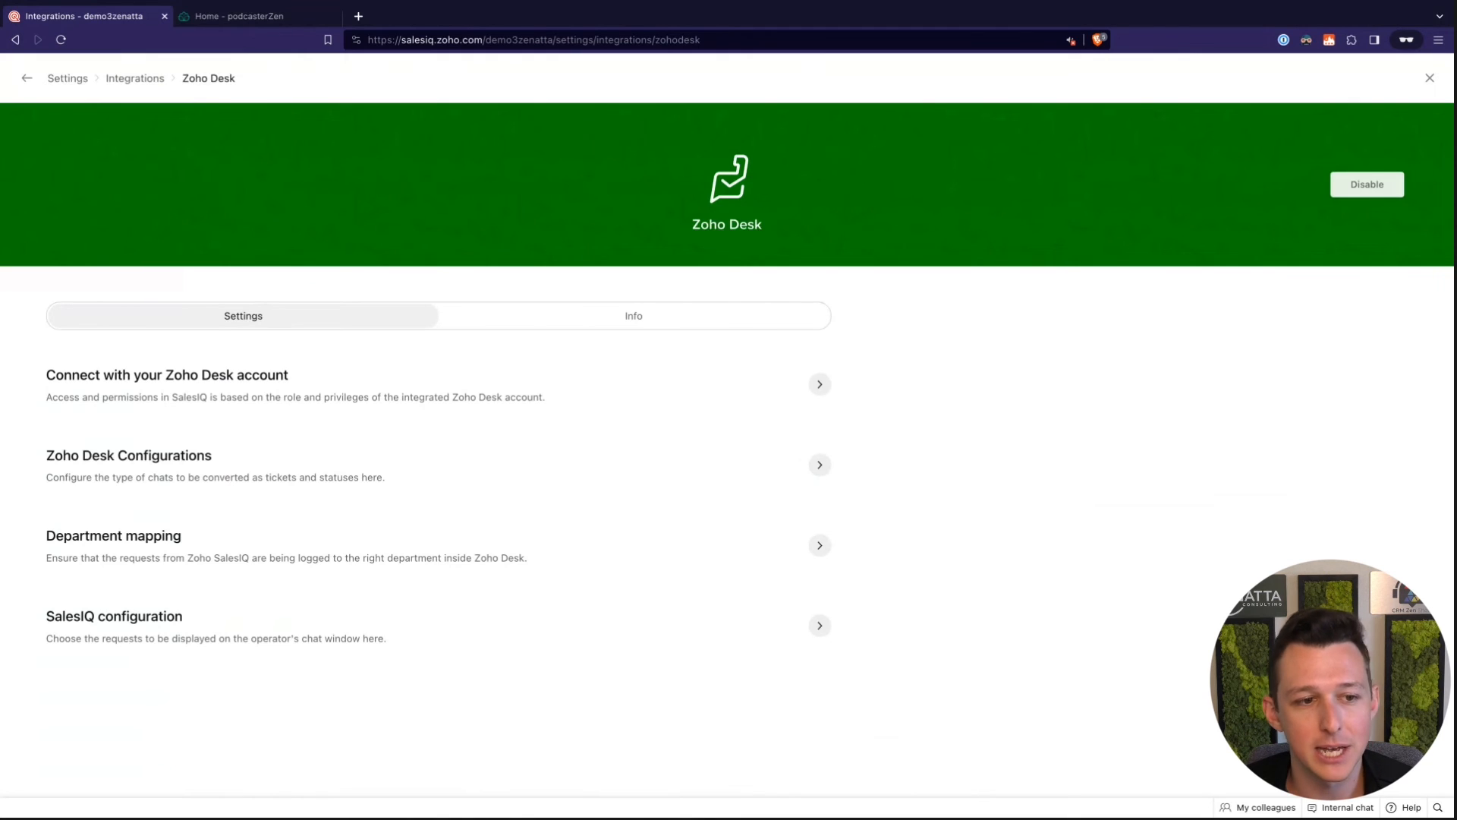
{"action": "left_click", "coordinate": [820, 474]}
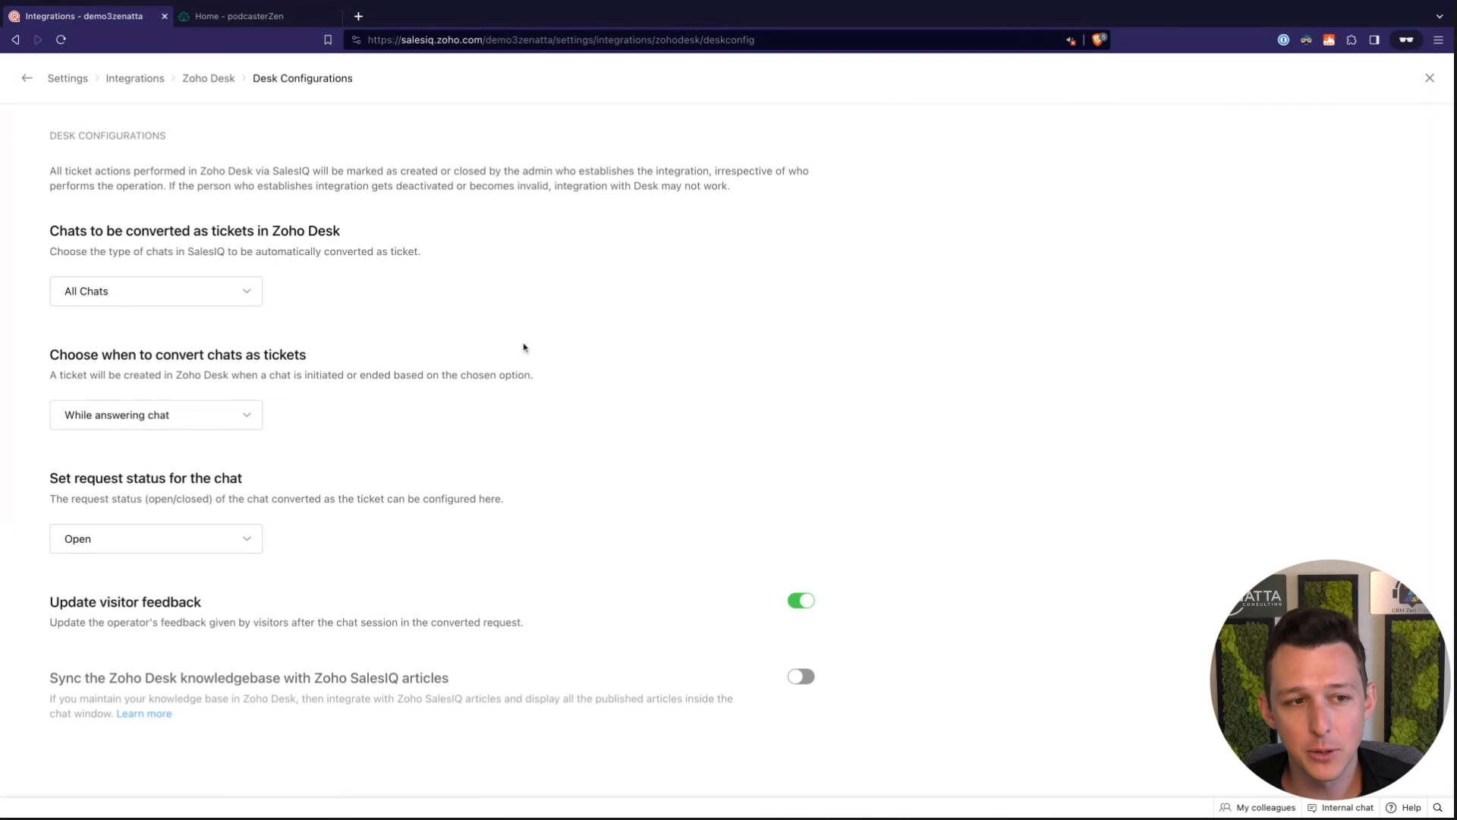
{"action": "left_click", "coordinate": [238, 293]}
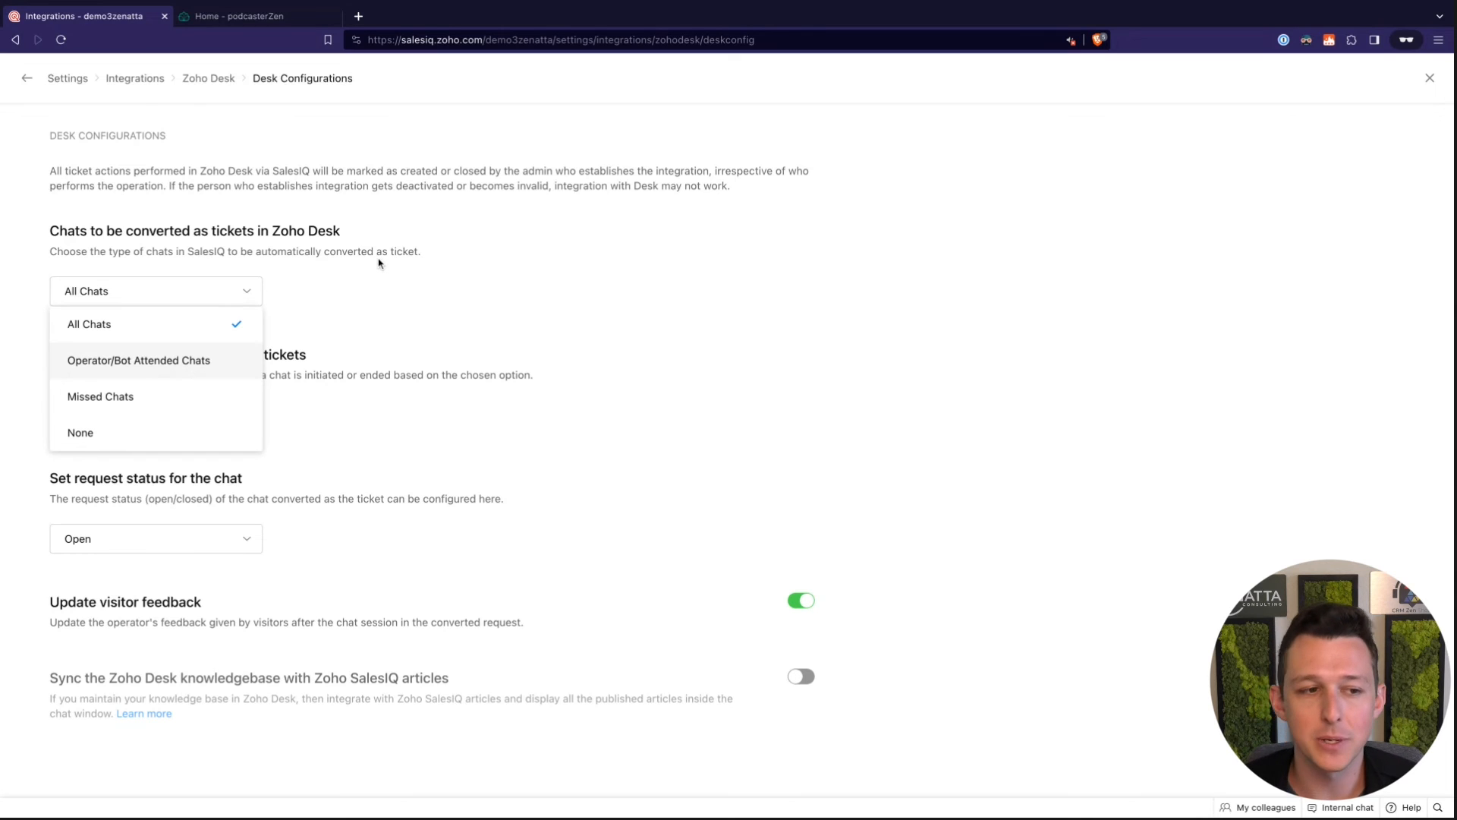
{"action": "left_click", "coordinate": [142, 399]}
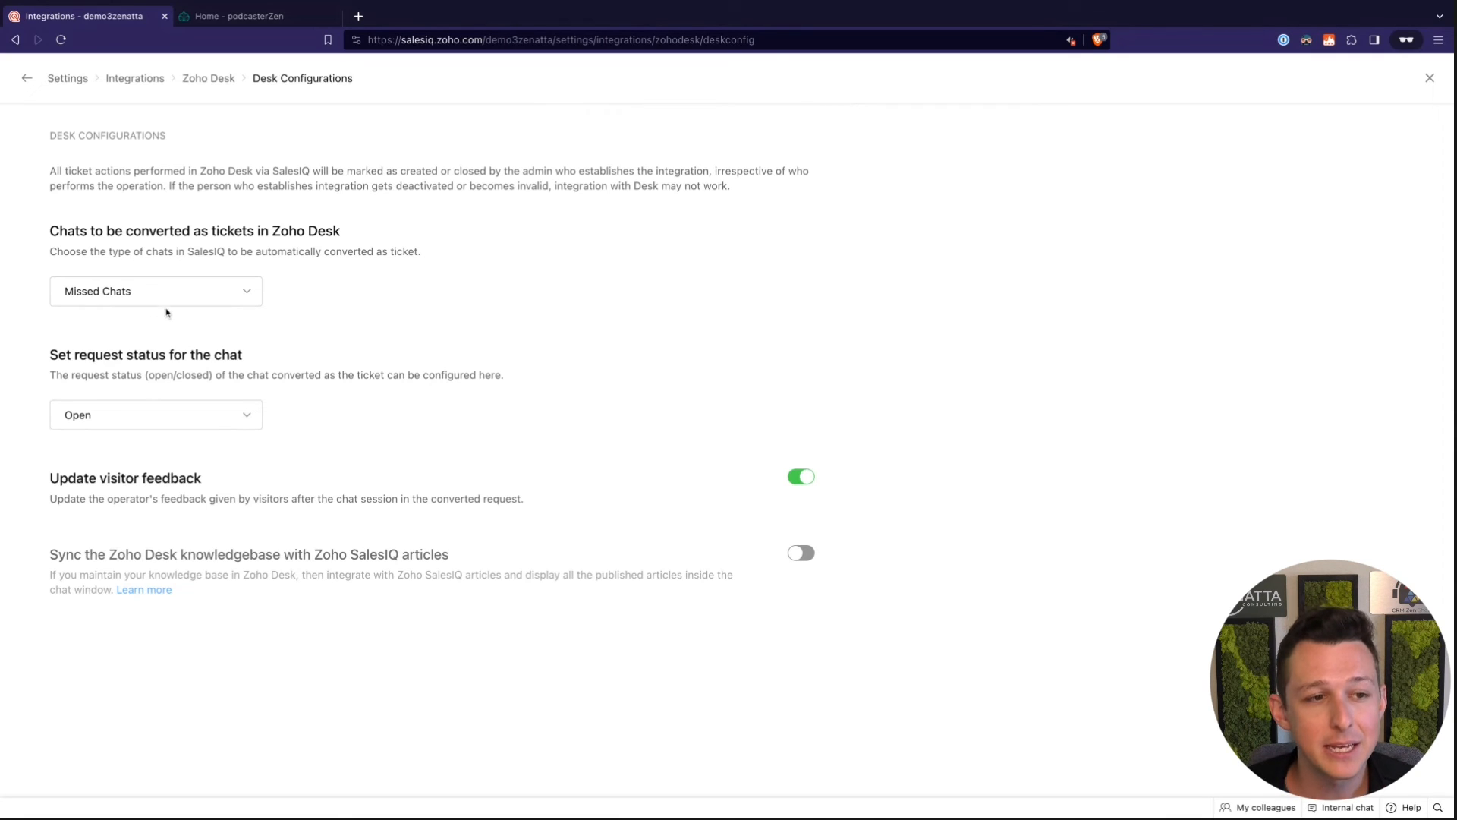
{"action": "left_click", "coordinate": [167, 301]}
{"action": "left_click", "coordinate": [161, 367]}
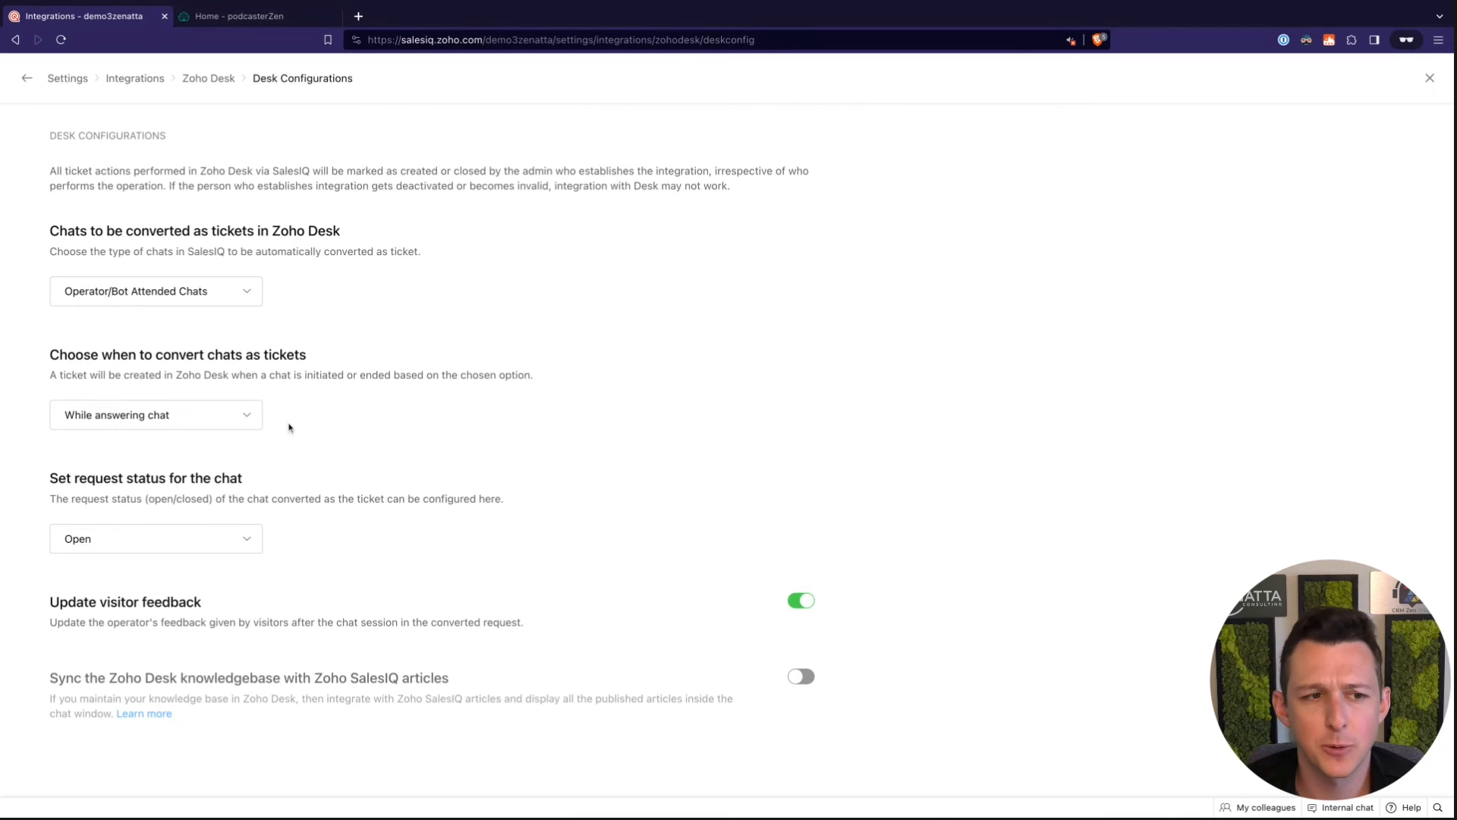
Set chats to convert as tickets While ending chat and review the timing options
{"action": "left_click", "coordinate": [243, 417]}
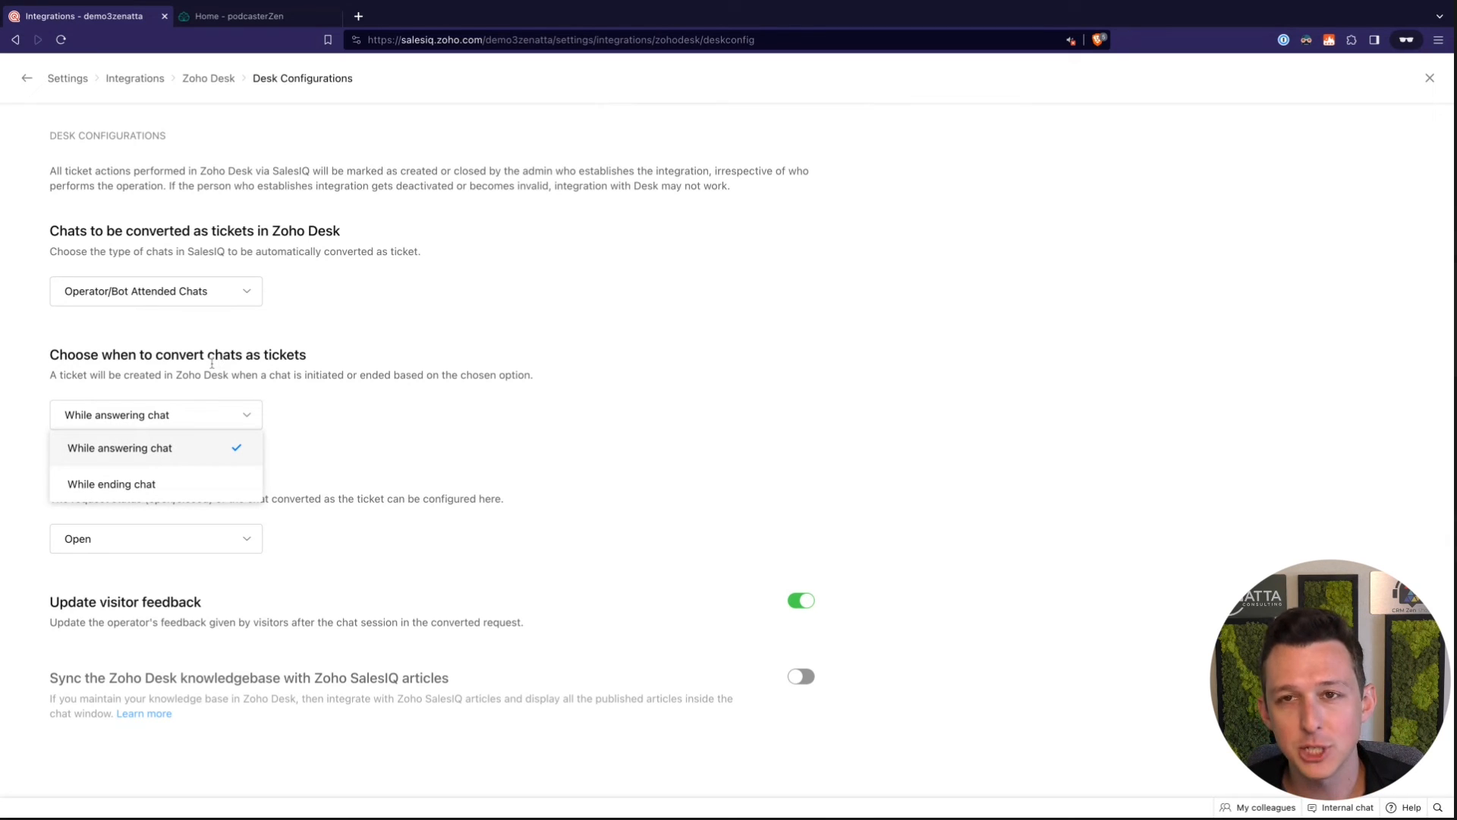
{"action": "left_click", "coordinate": [171, 483]}
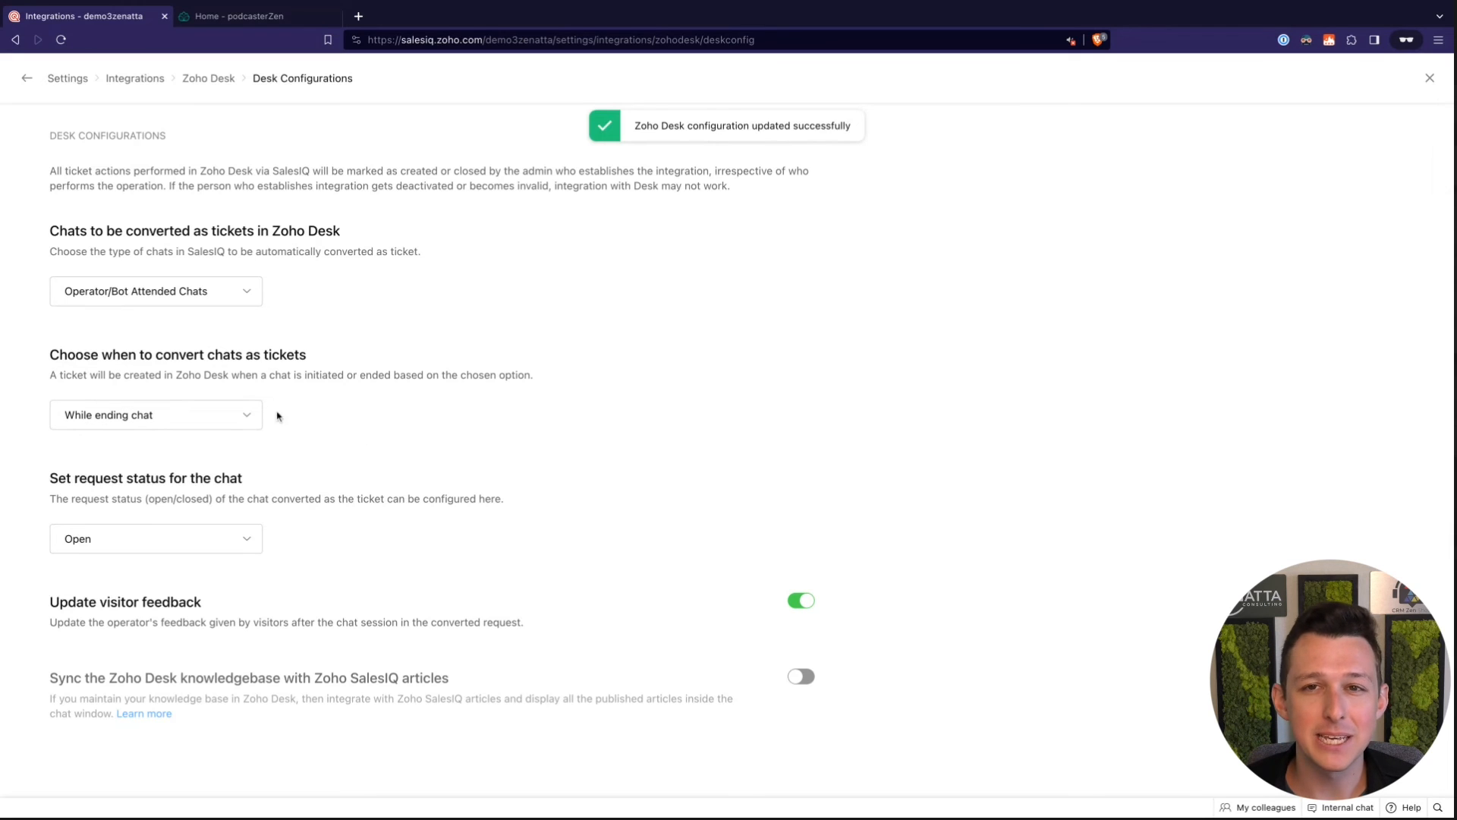
{"action": "left_click", "coordinate": [237, 415]}
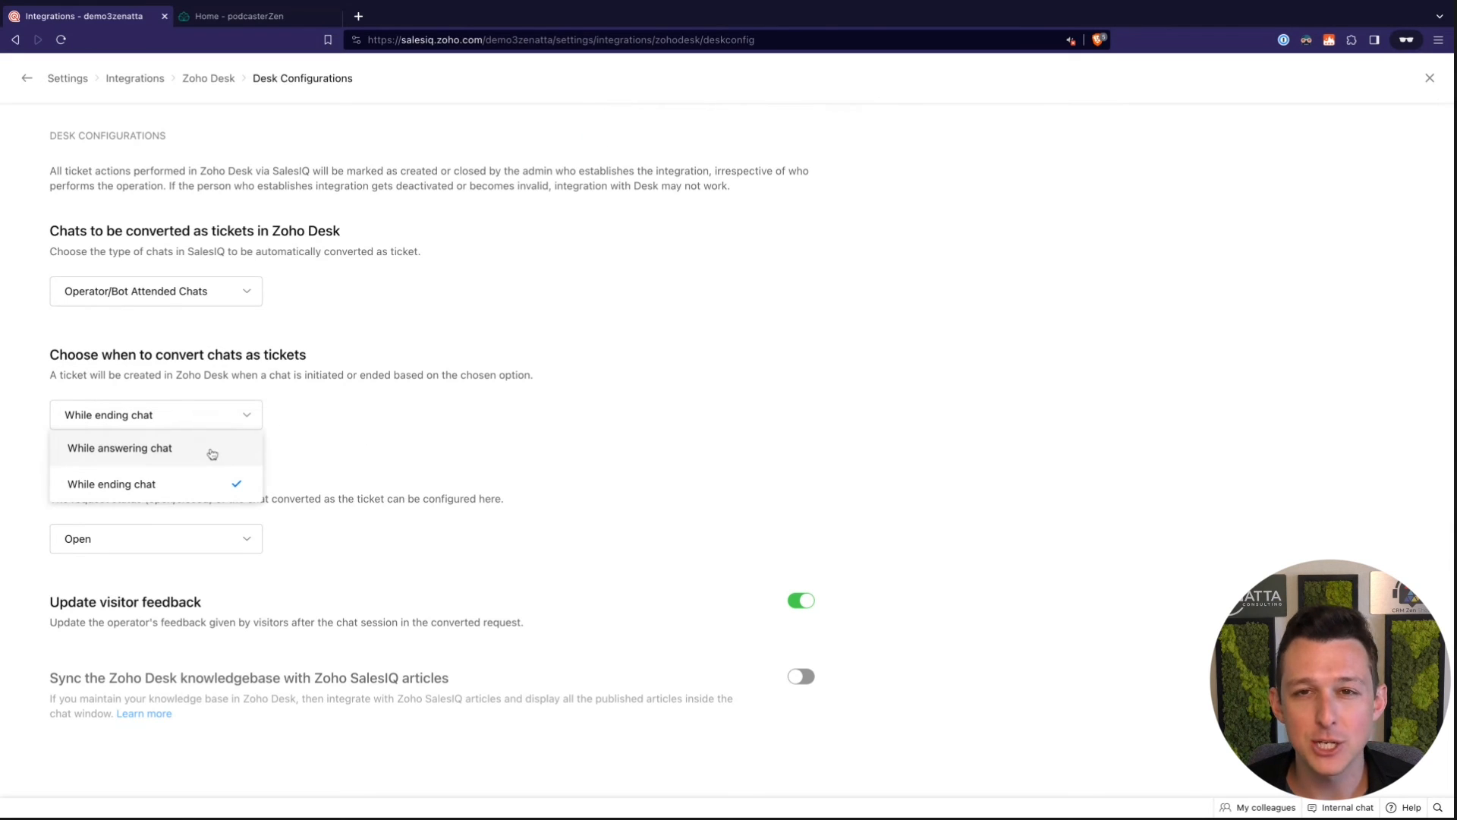
{"action": "left_click", "coordinate": [507, 423]}
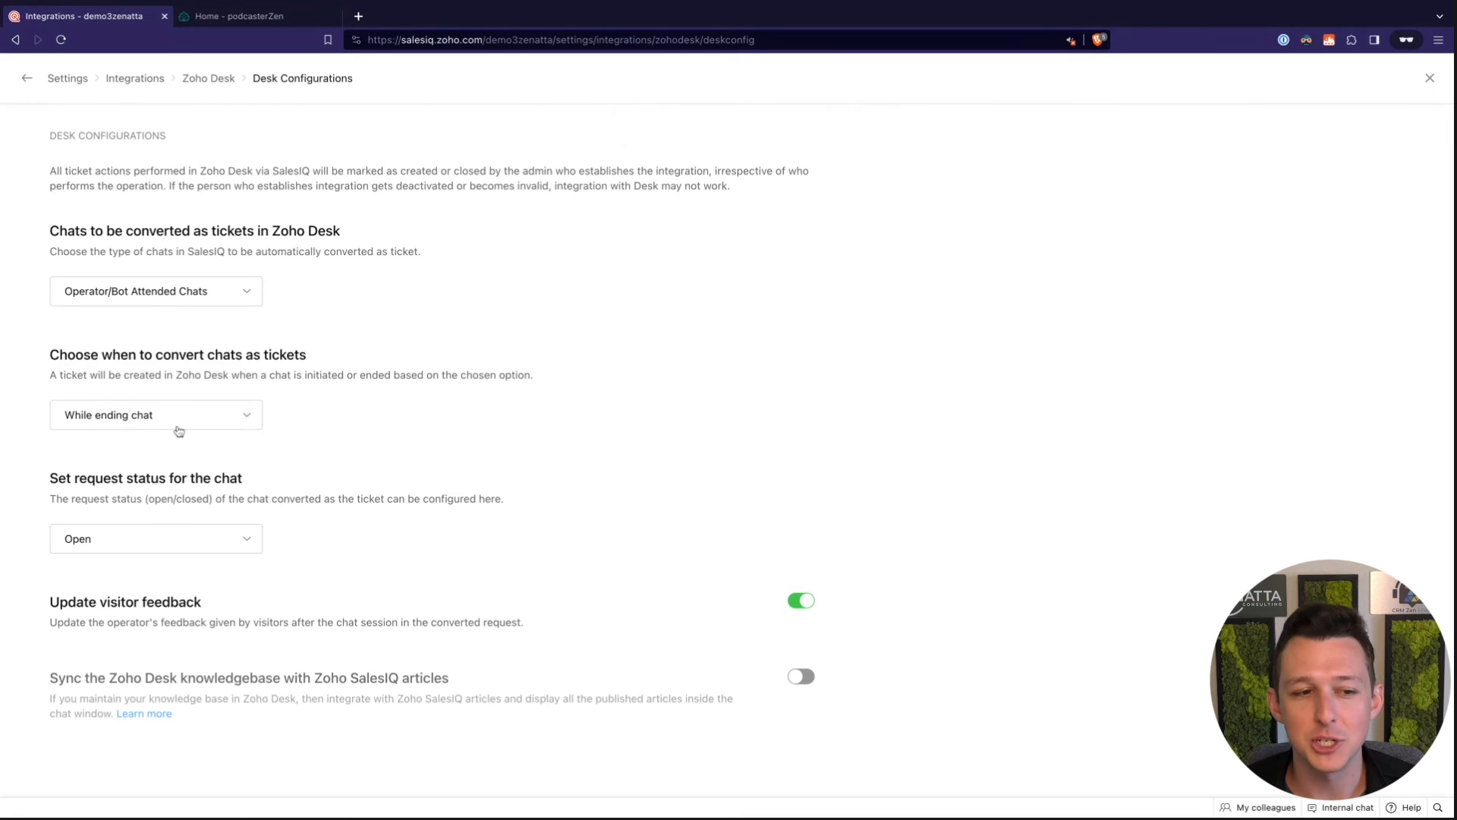
Set the request status for converted chats to Closed and close the Desk configurations
{"action": "left_click", "coordinate": [236, 539]}
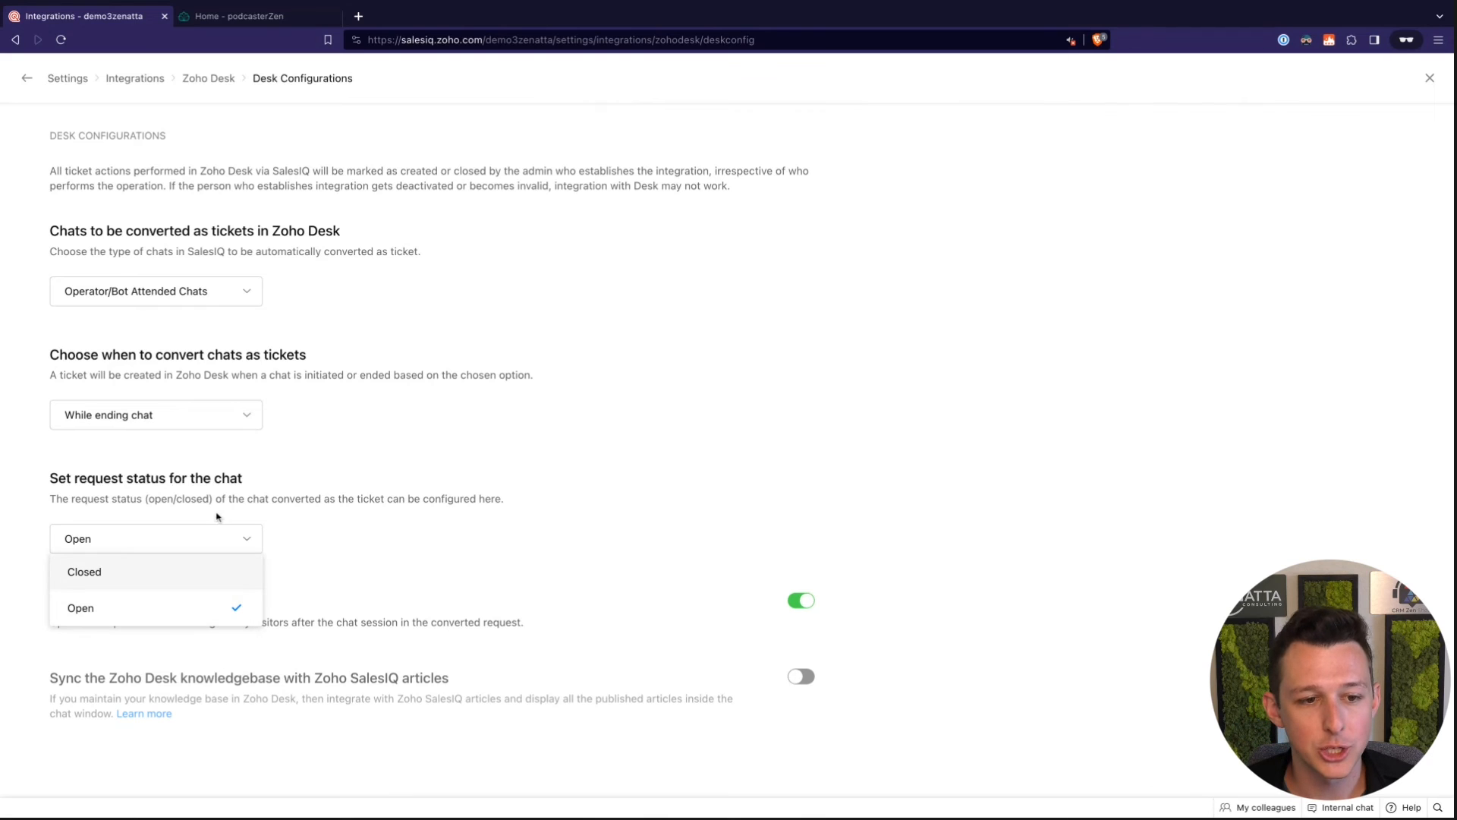
{"action": "left_click_drag", "start_coordinate": [134, 478], "coordinate": [289, 485]}
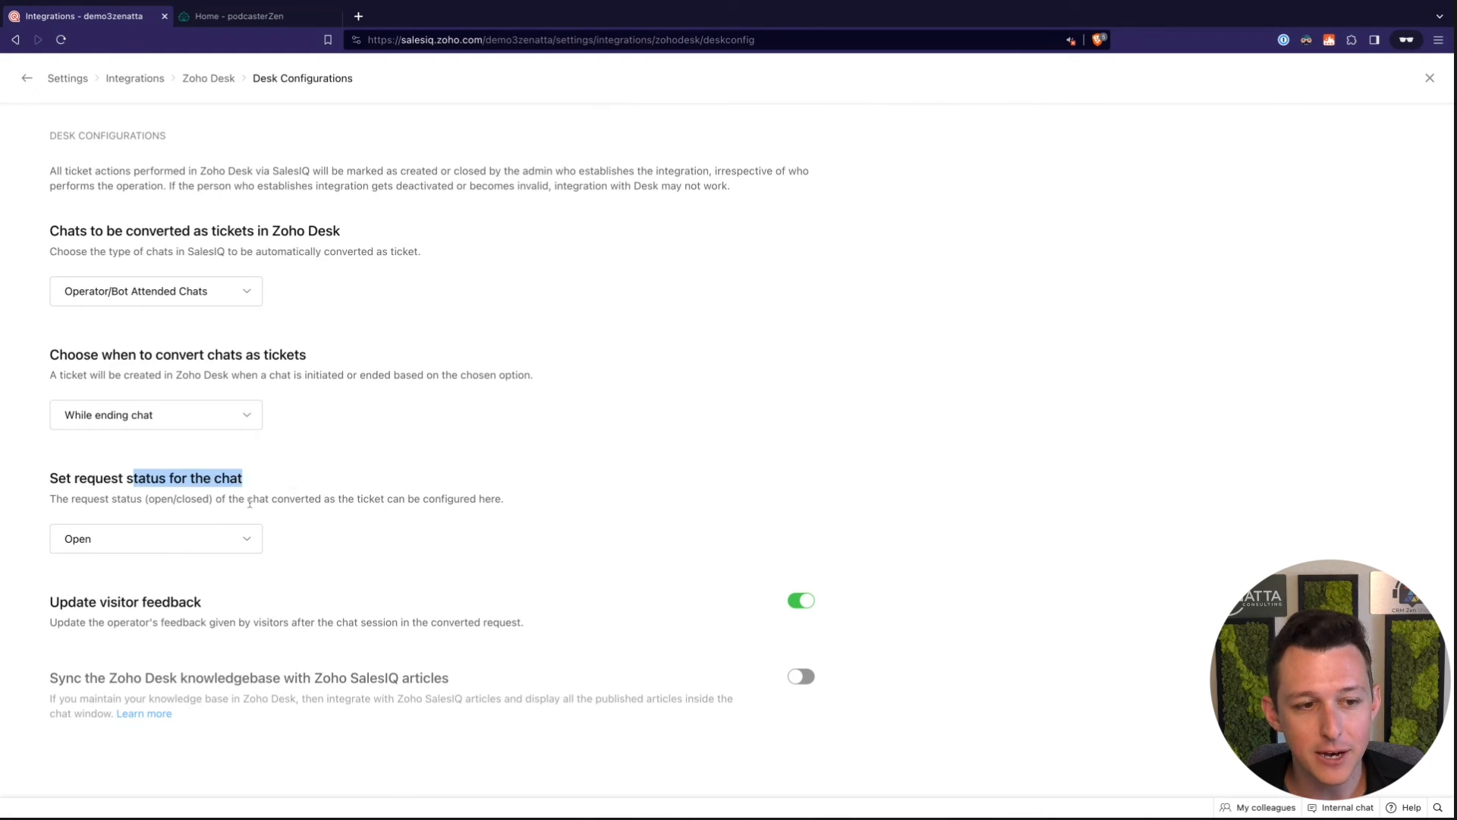
{"action": "left_click", "coordinate": [250, 503]}
{"action": "left_click", "coordinate": [238, 536]}
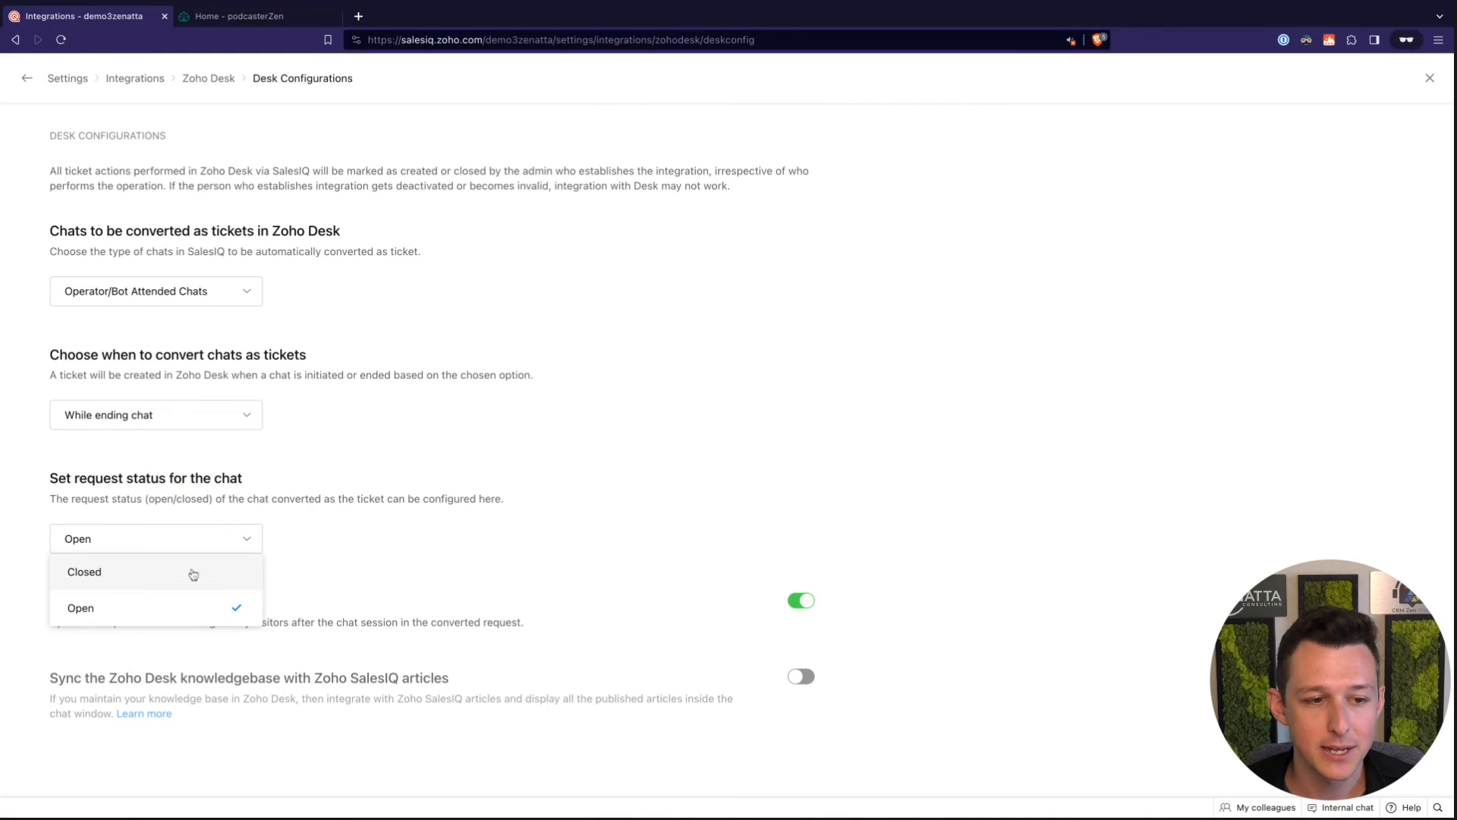
{"action": "left_click", "coordinate": [192, 575]}
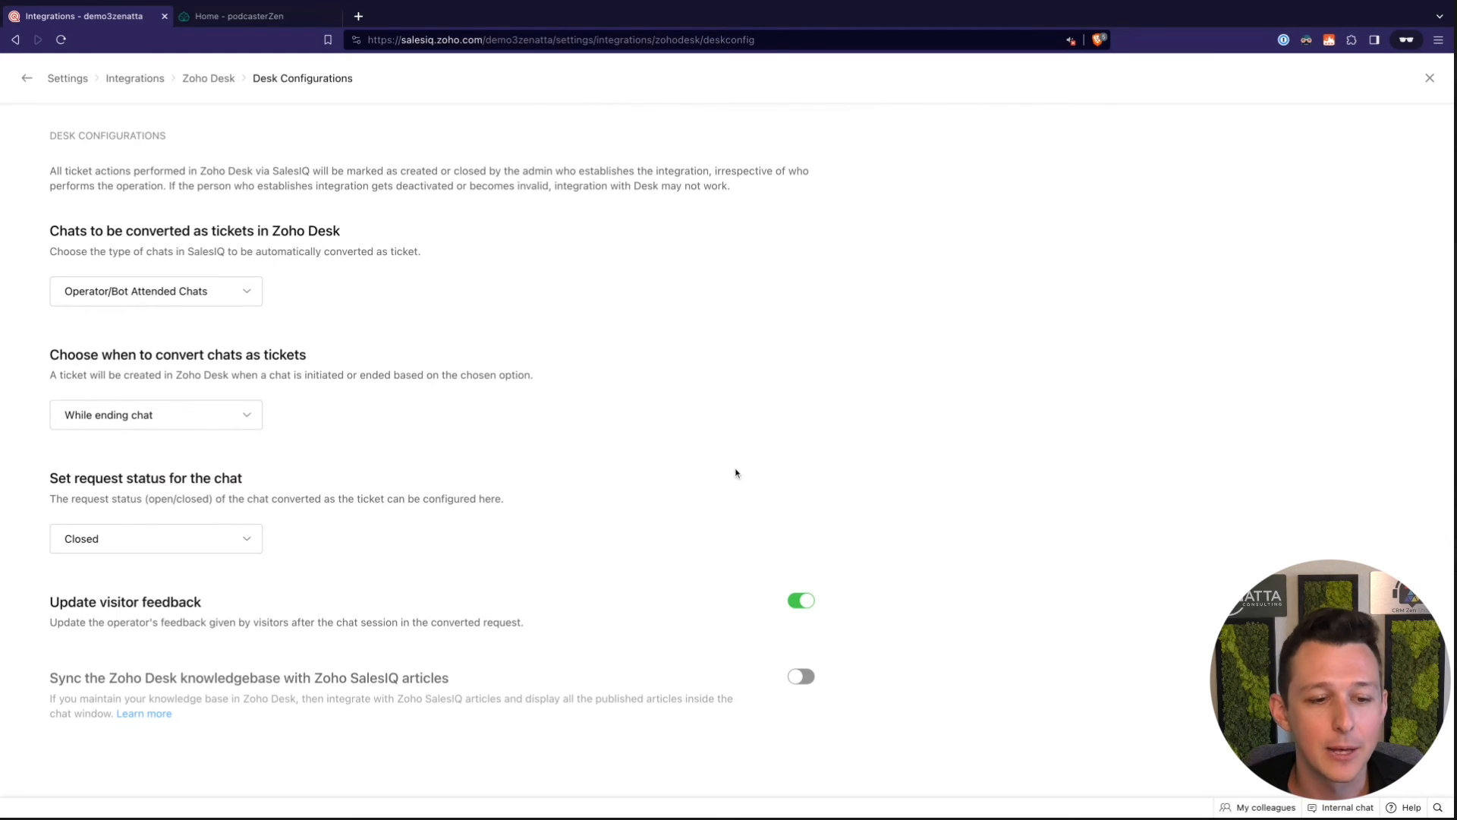
{"action": "left_click", "coordinate": [1430, 78]}
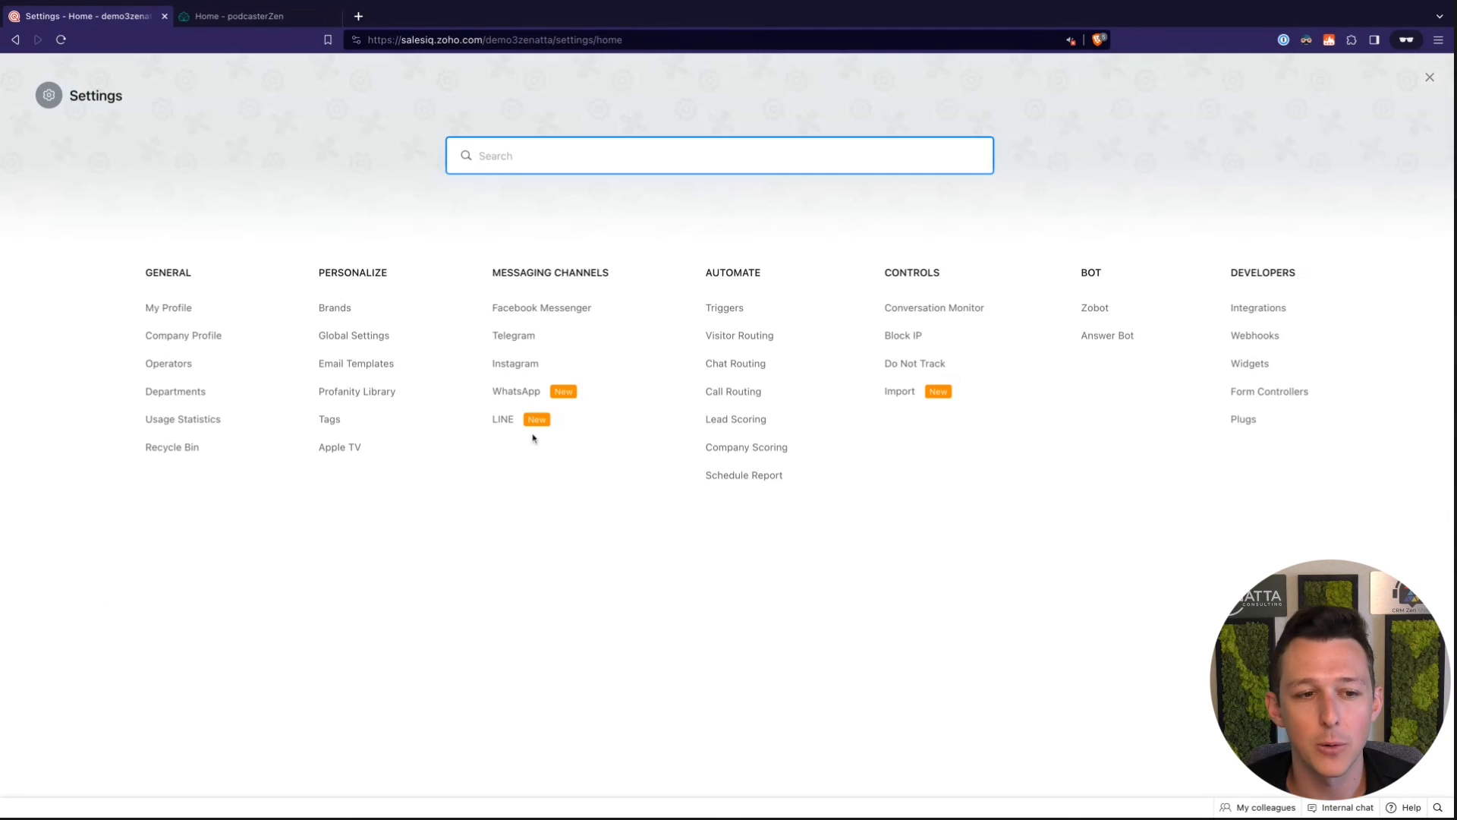
Reopen the Zoho Desk integration and view how SalesIQ departments are mapped to Desk departments
{"action": "left_click", "coordinate": [1267, 315]}
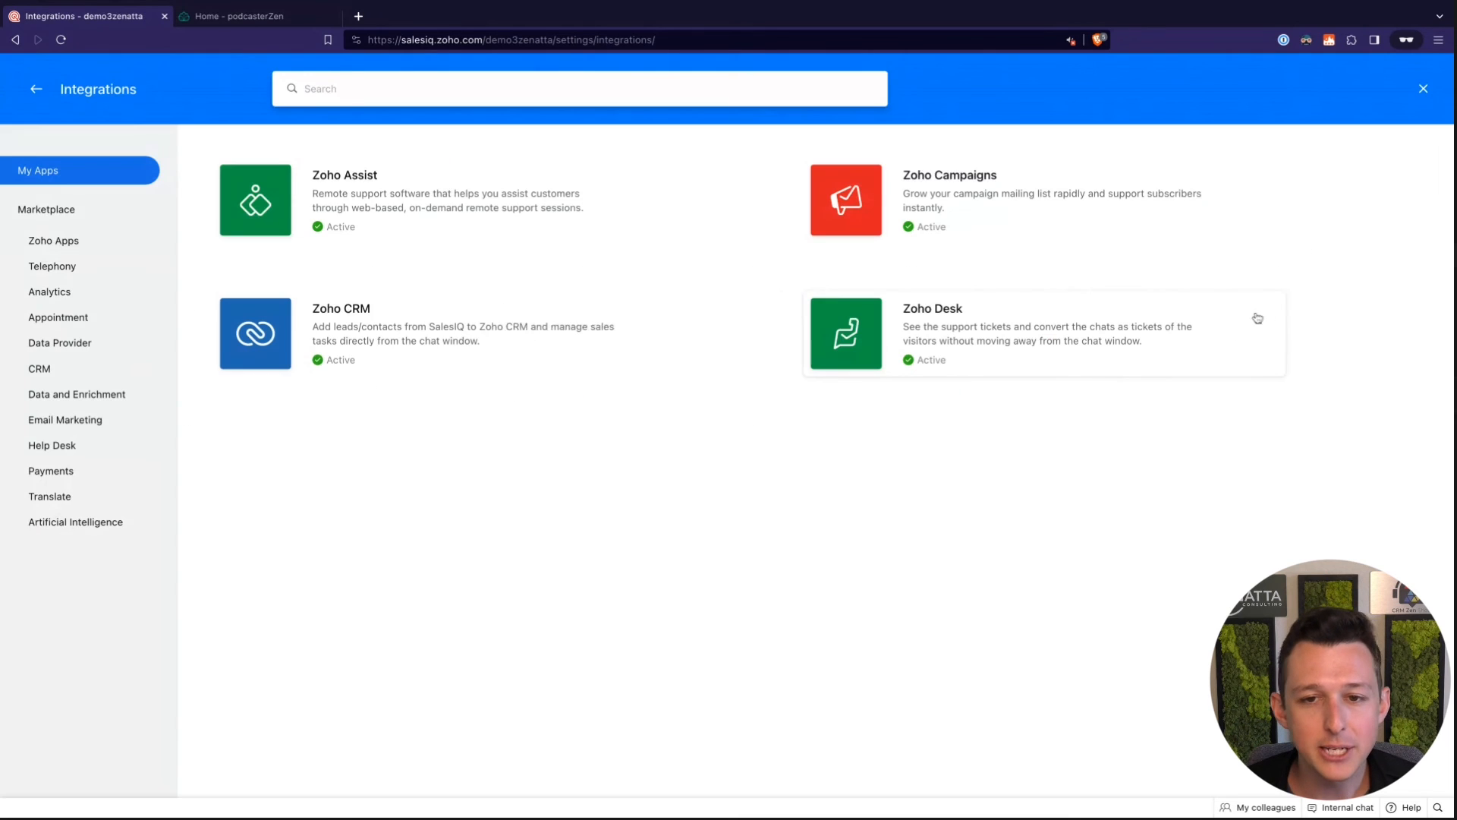
{"action": "left_click", "coordinate": [1009, 332]}
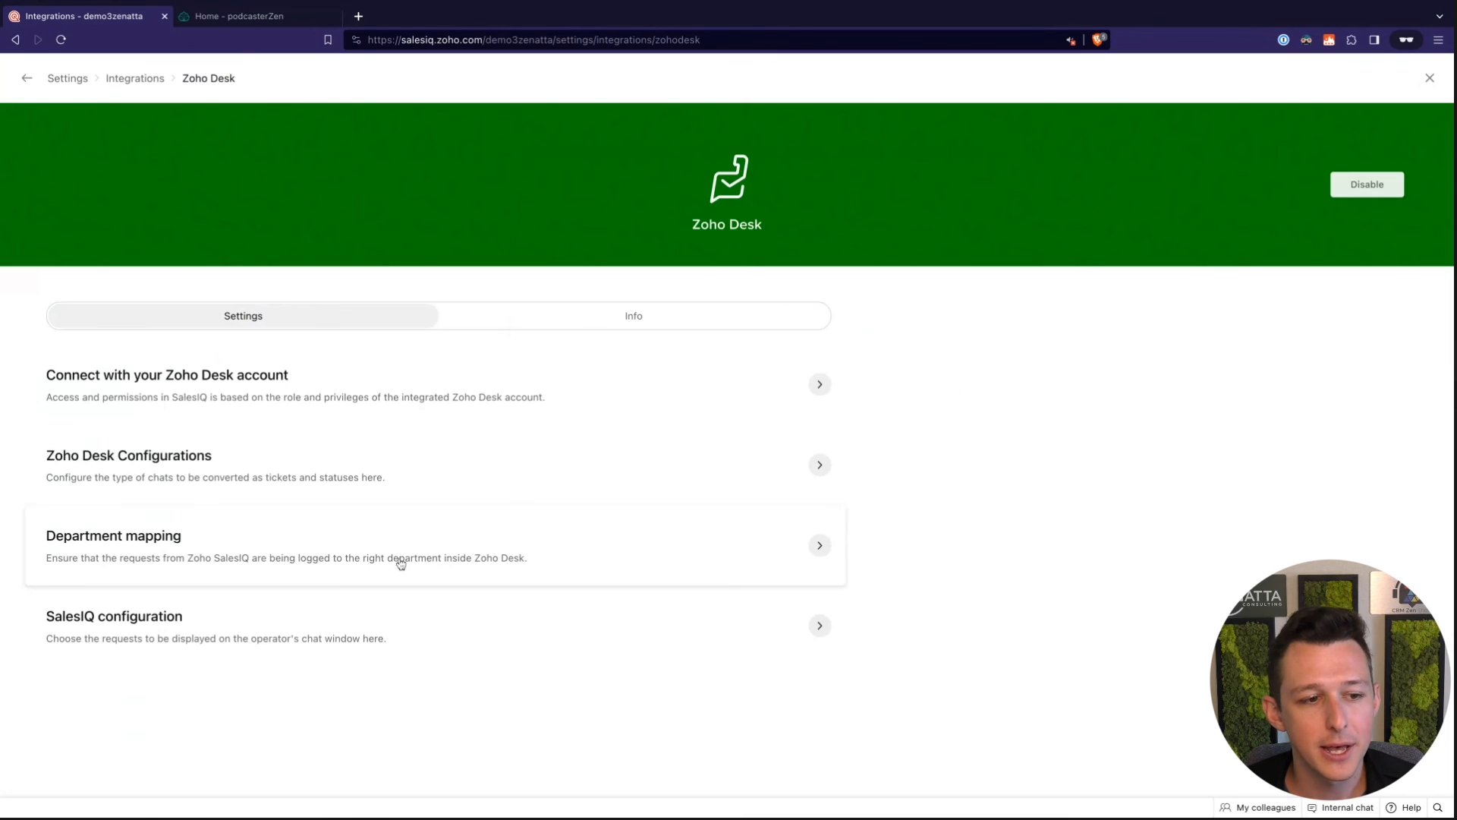
{"action": "left_click", "coordinate": [378, 557]}
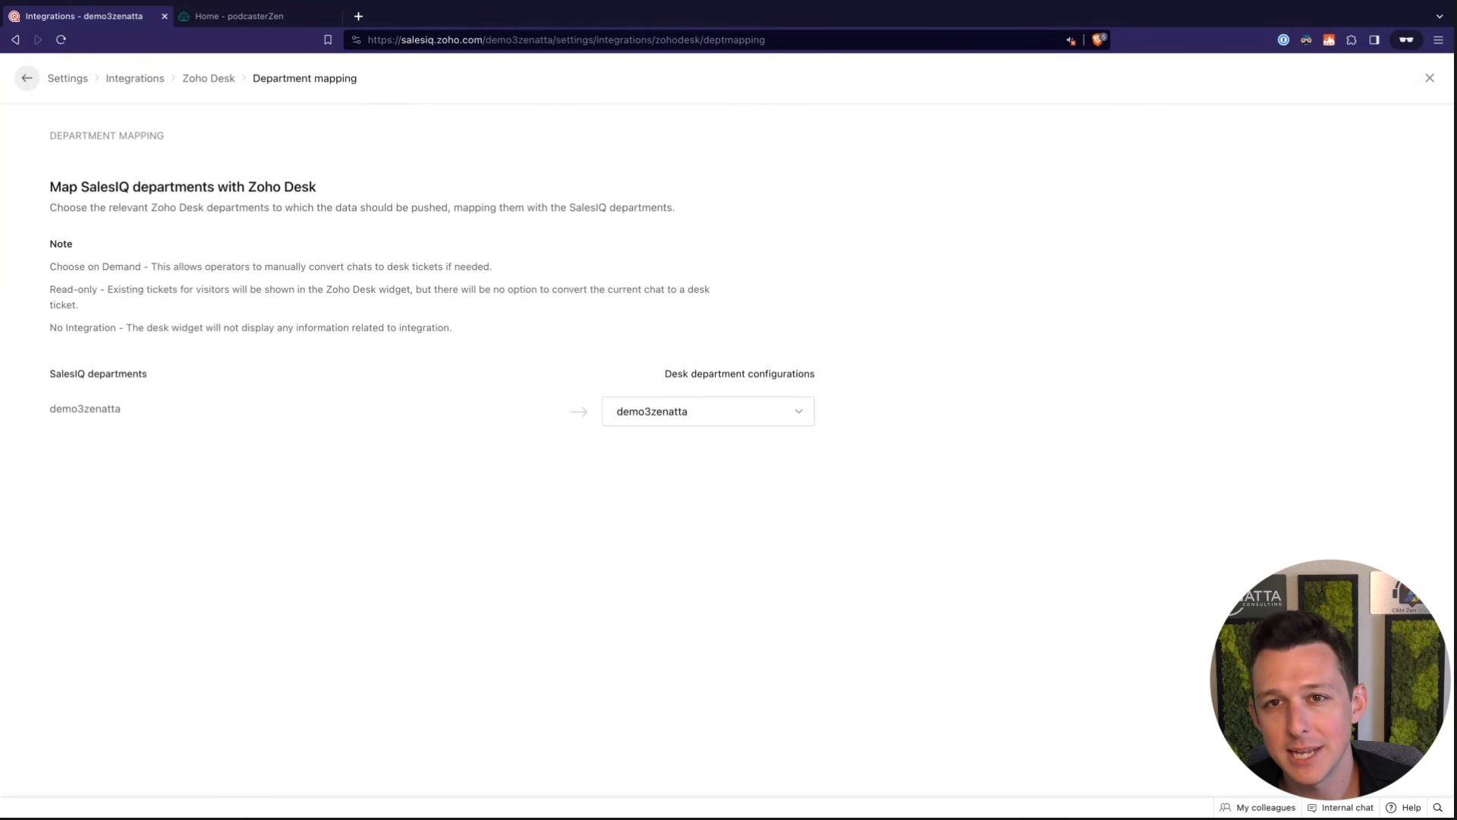
{"action": "left_click", "coordinate": [27, 79]}
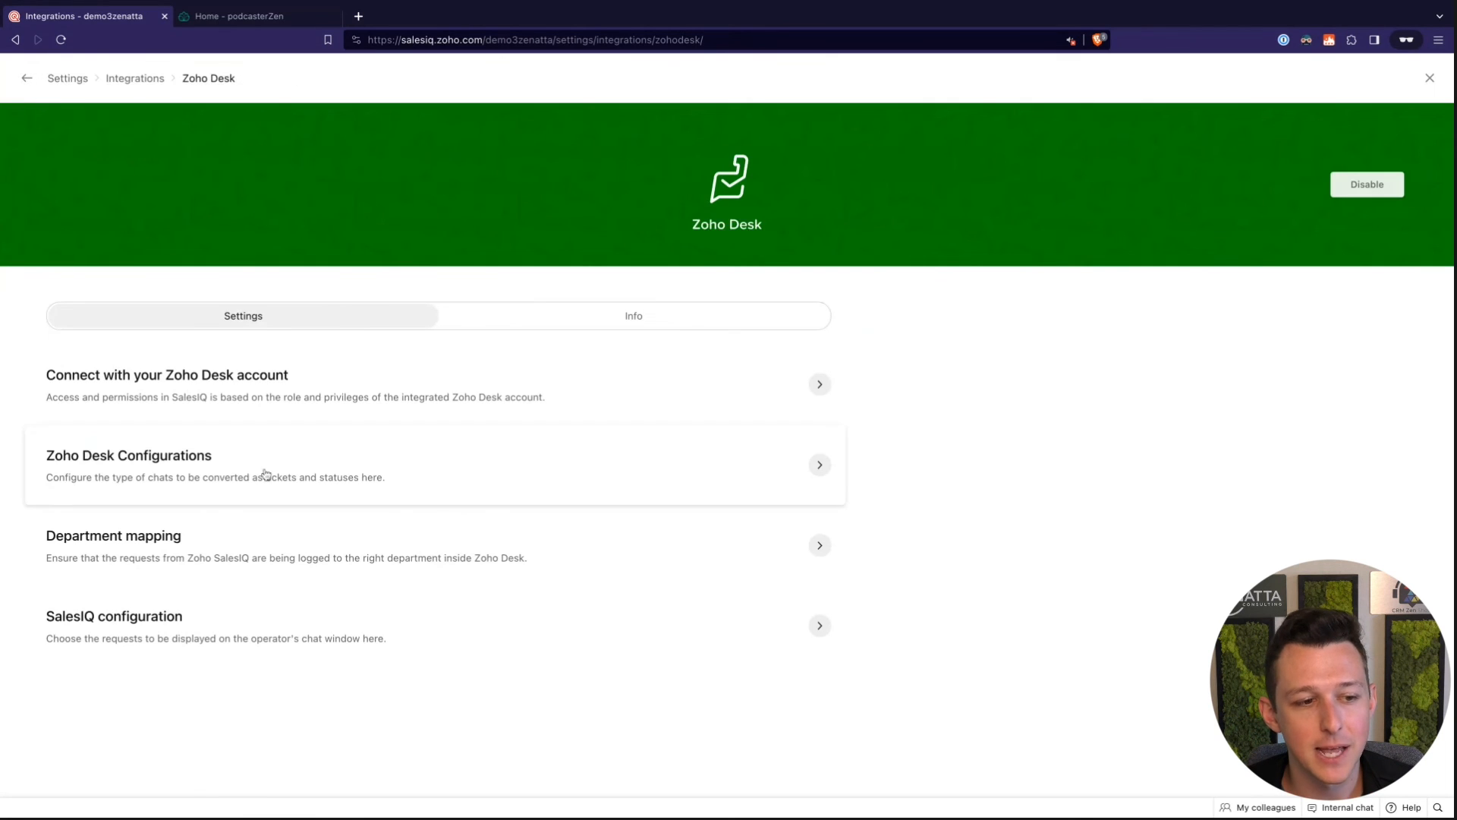
In the Zoho Desk SalesIQ configuration, select the demo3zenatta department, add Due Date below Subject in the displayed ticket fields, and close the integration
{"action": "left_click", "coordinate": [131, 618]}
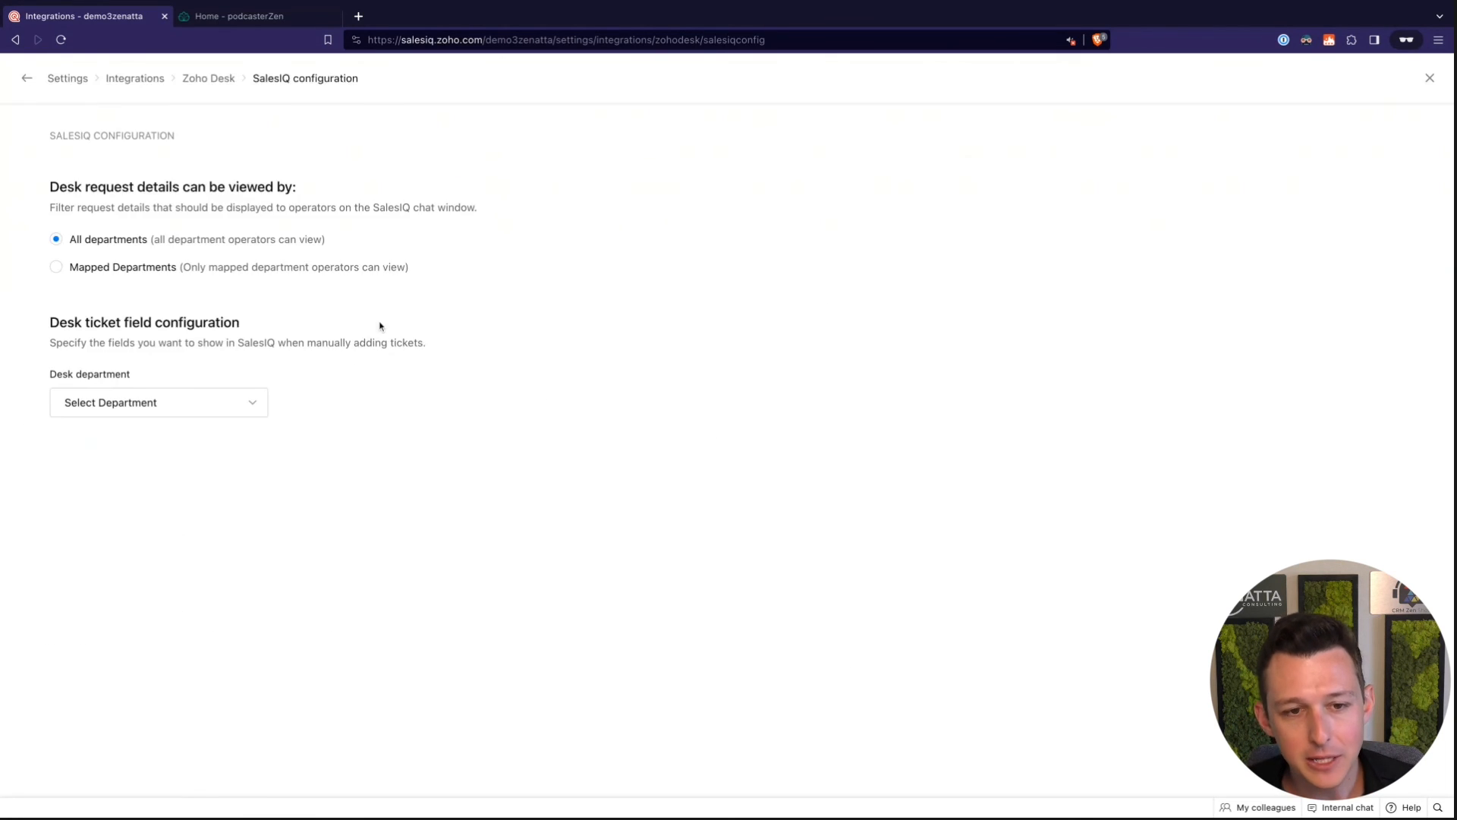
{"action": "left_click", "coordinate": [240, 407]}
{"action": "left_click", "coordinate": [190, 472]}
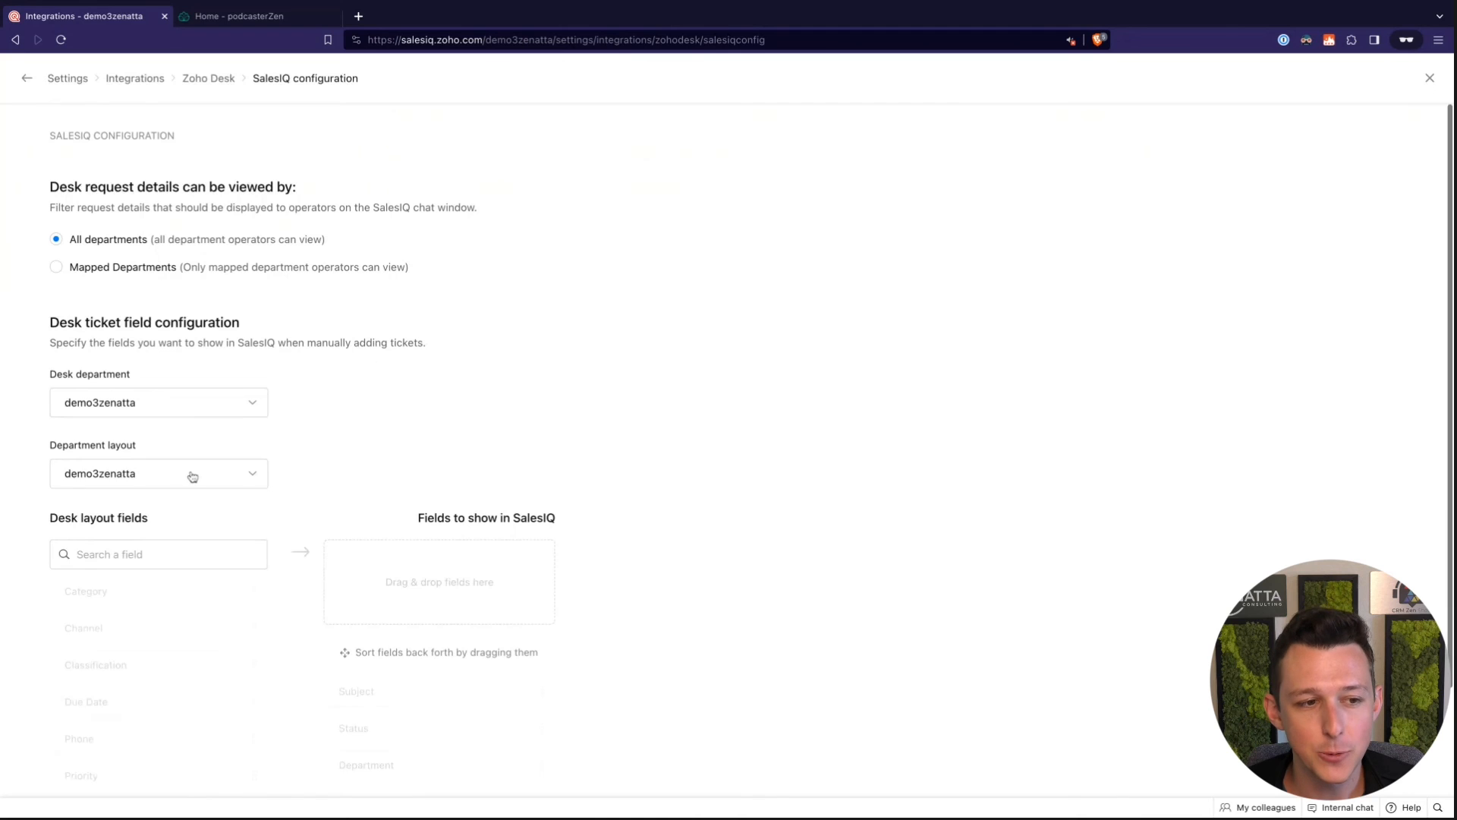
{"action": "scroll", "coordinate": [408, 399], "scroll_direction": "down", "scroll_amount": 2}
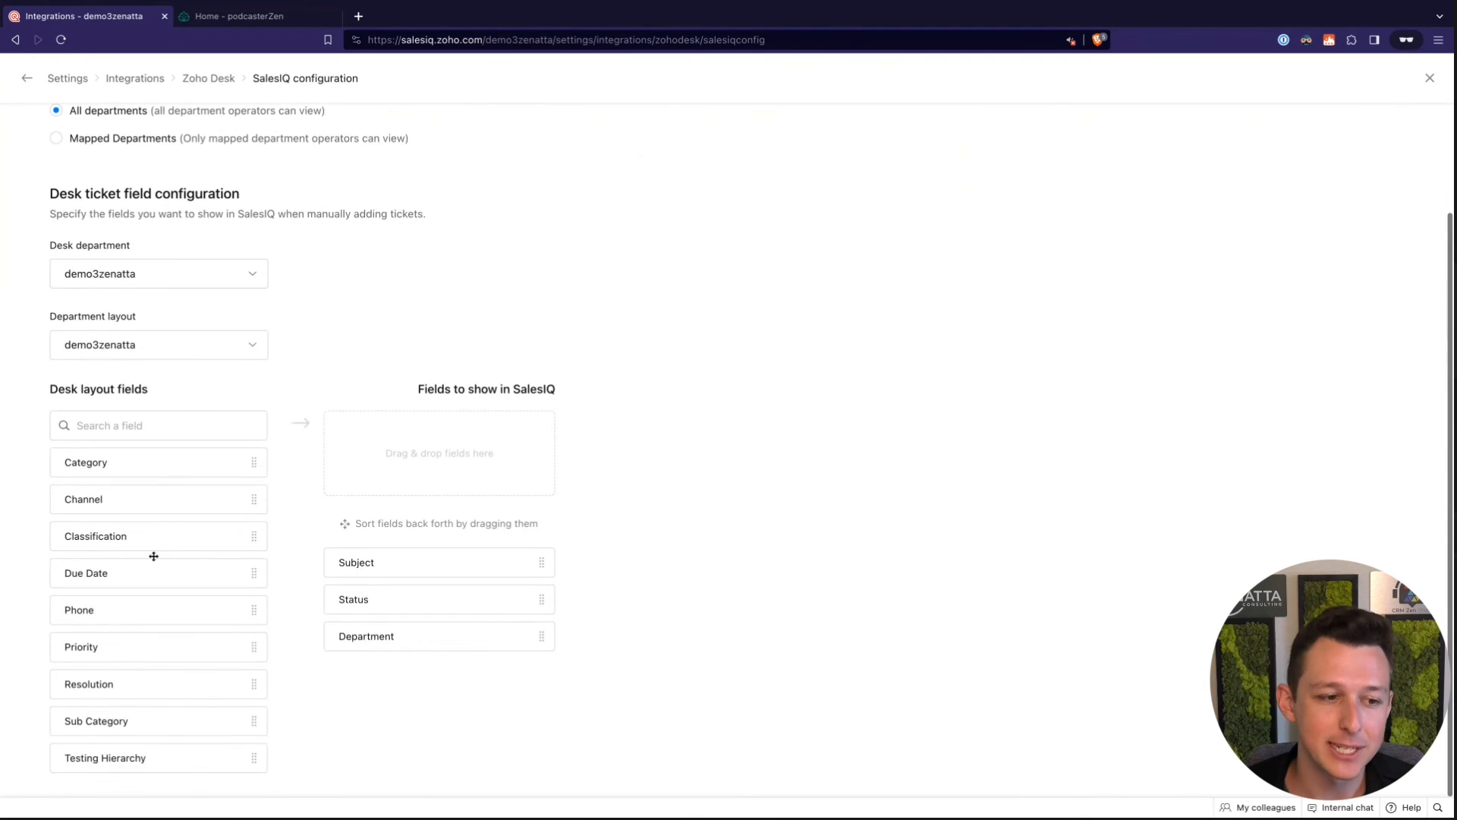
{"action": "left_click_drag", "start_coordinate": [137, 585], "coordinate": [427, 641]}
{"action": "scroll", "coordinate": [923, 494], "scroll_direction": "up", "scroll_amount": 2}
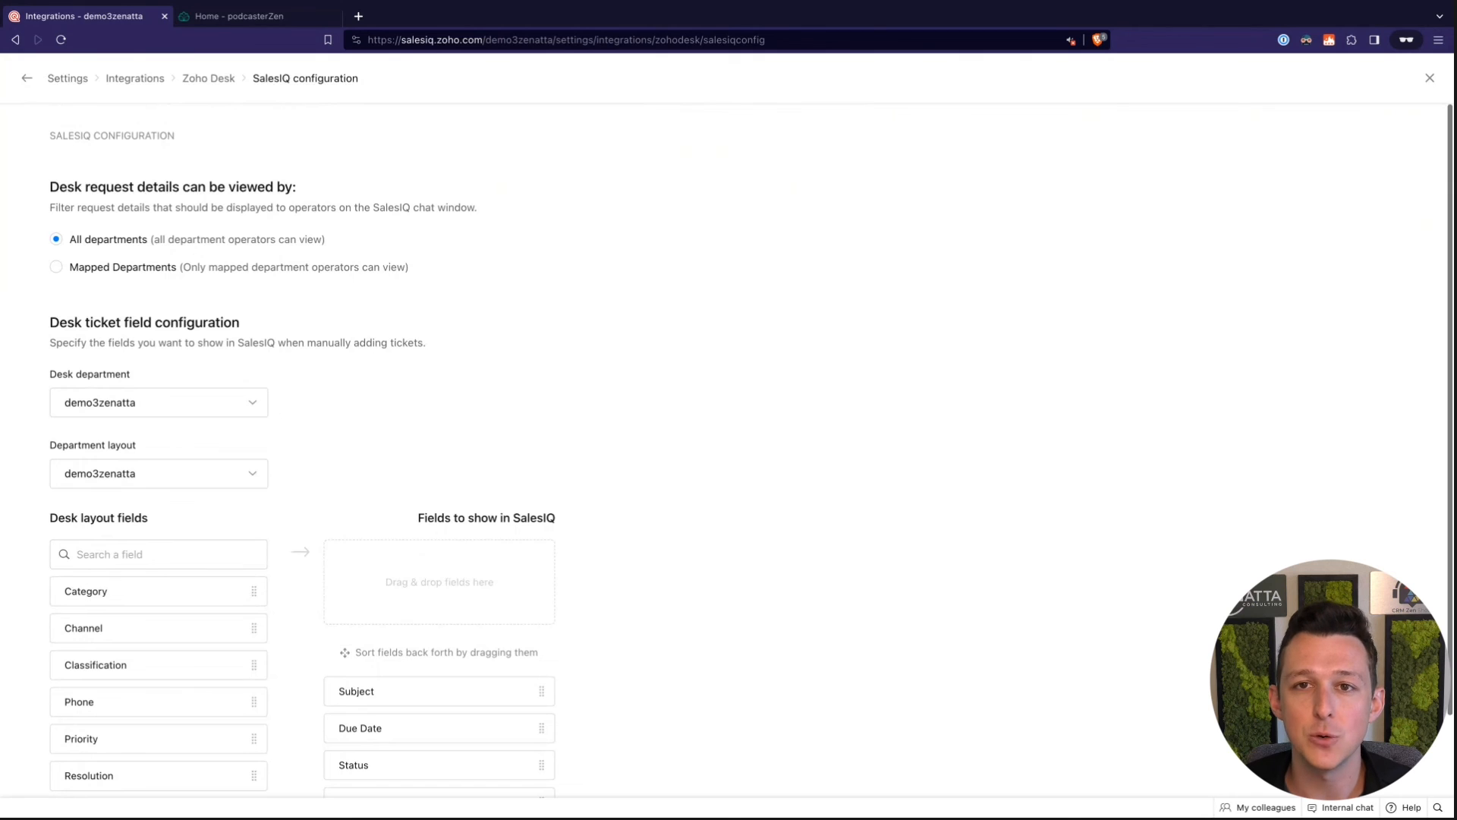
{"action": "scroll", "coordinate": [728, 455], "scroll_direction": "down", "scroll_amount": 3}
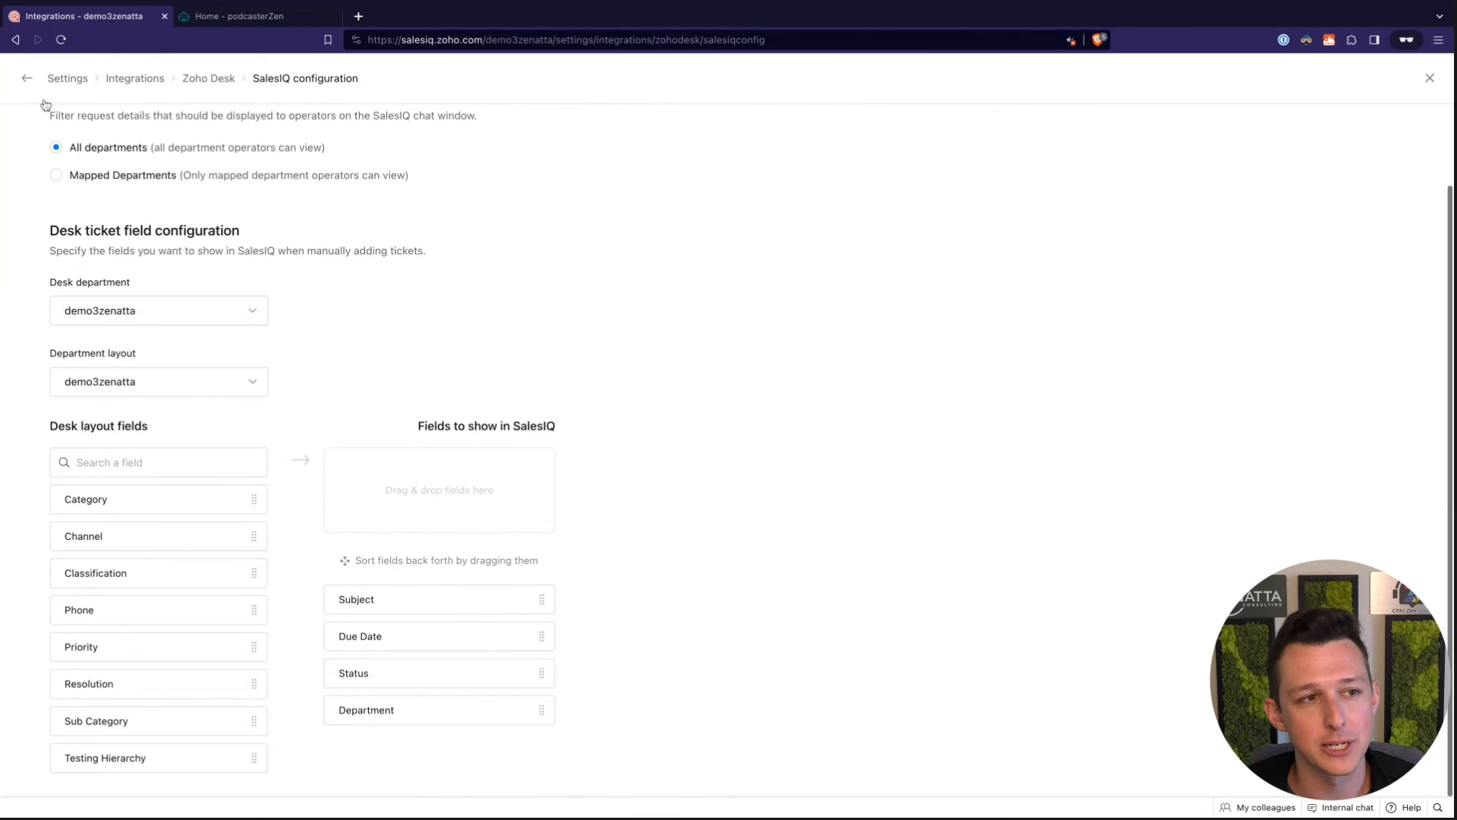
{"action": "left_click", "coordinate": [26, 78]}
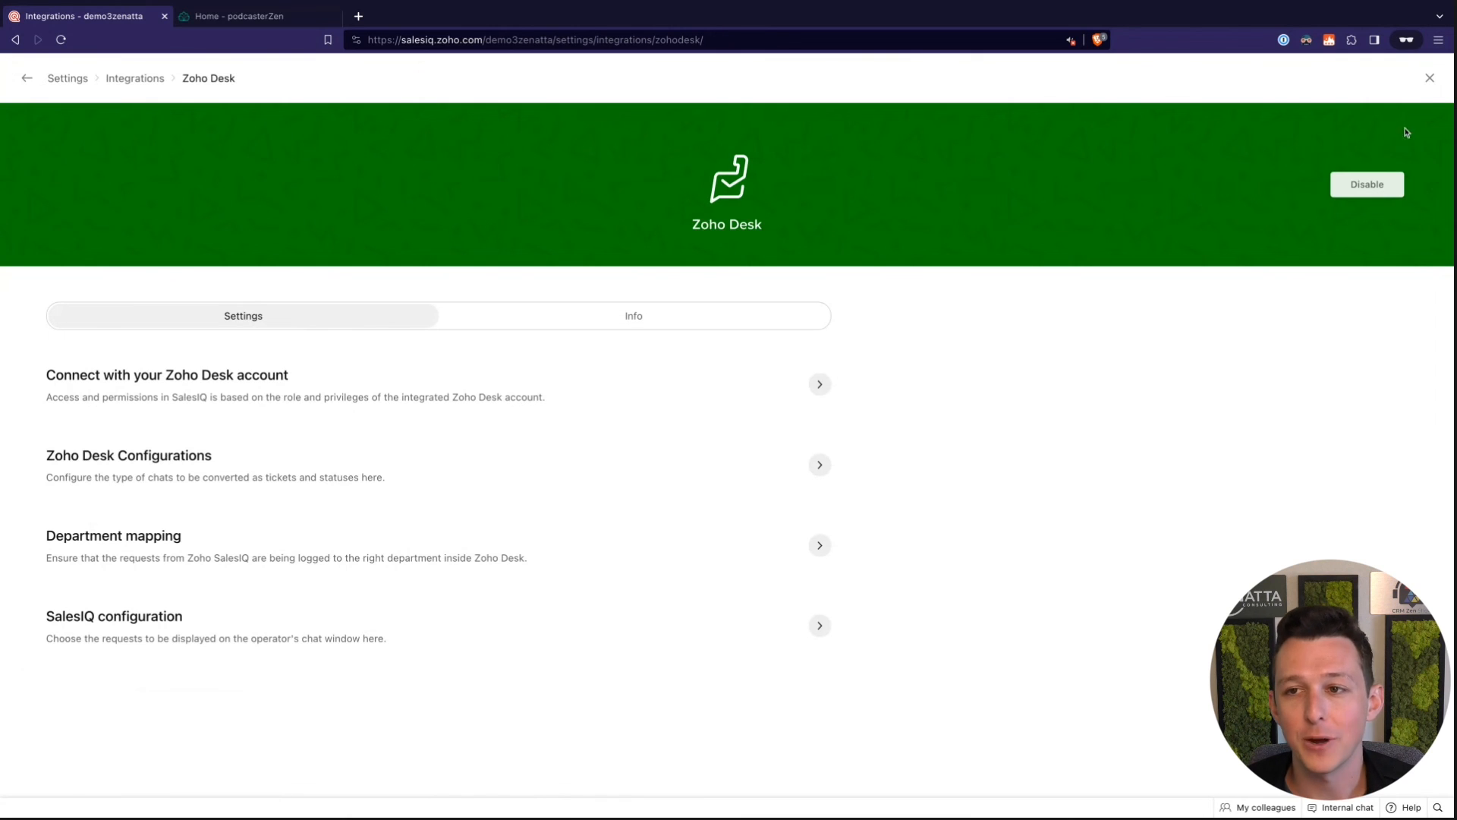
{"action": "left_click", "coordinate": [1431, 79]}
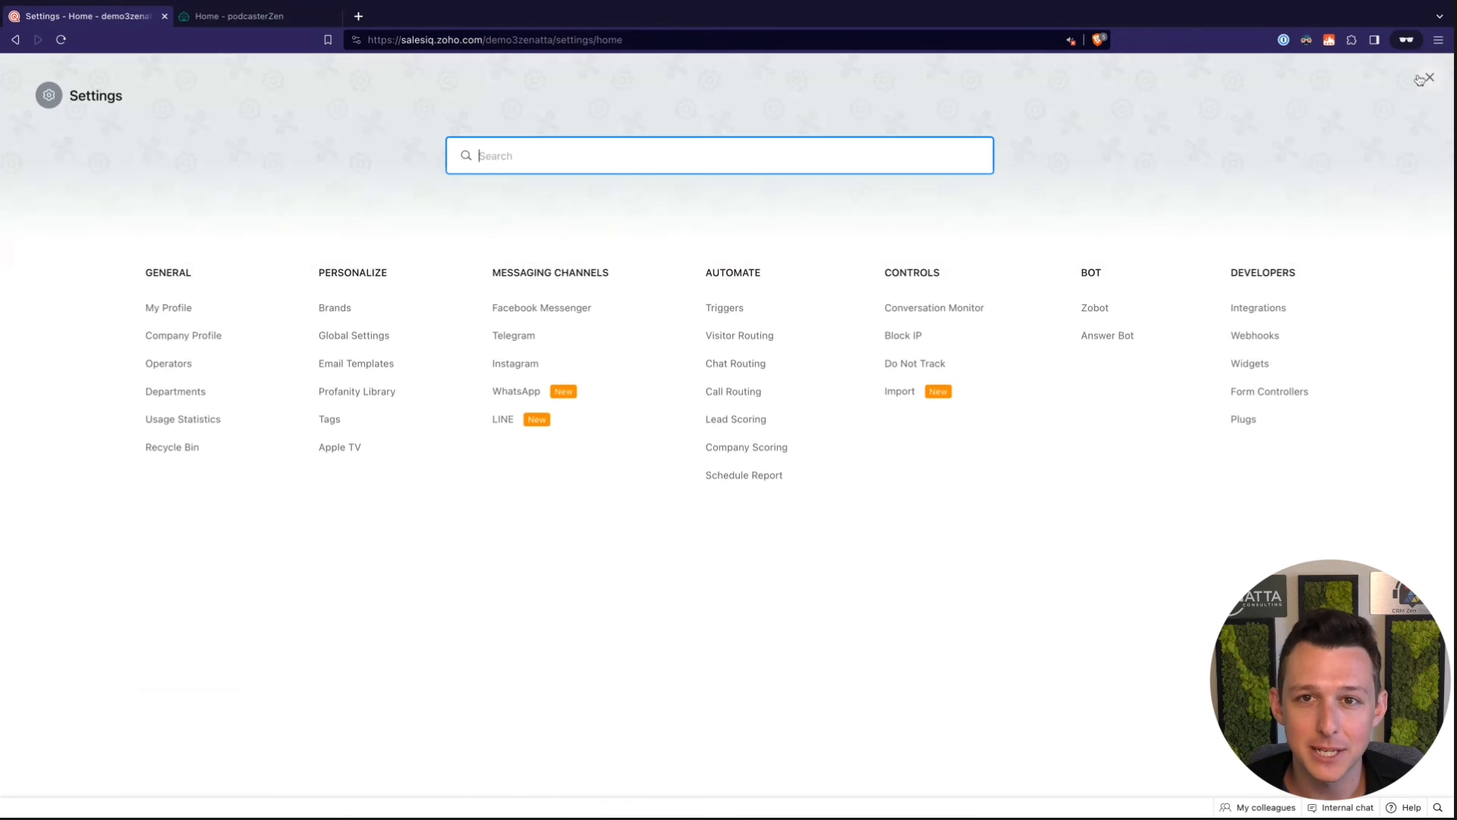
Open the integrations marketplace and review the Zoho Apps, Telephony and Analytics categories
{"action": "left_click", "coordinate": [1244, 309]}
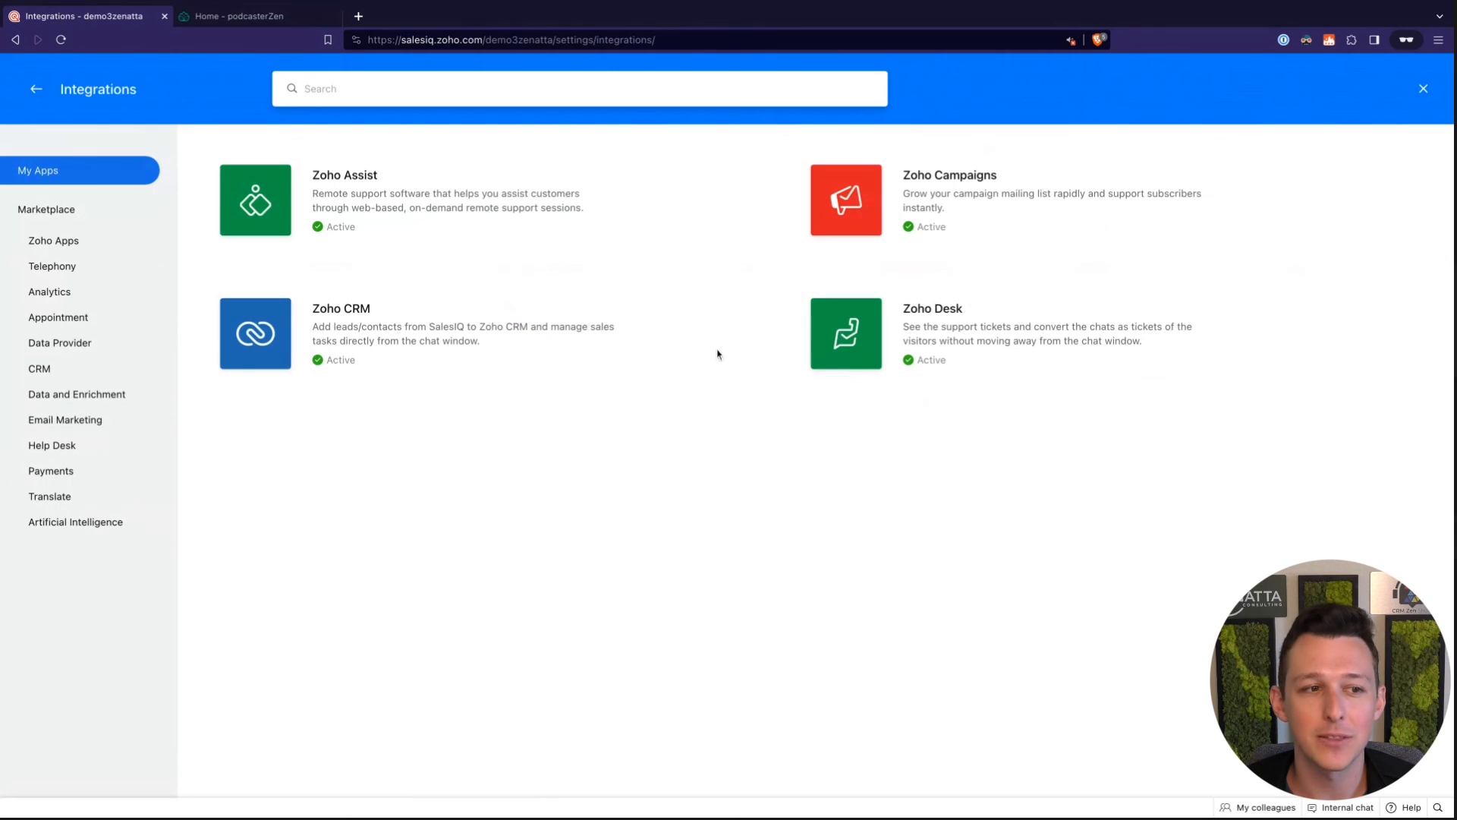
{"action": "left_click", "coordinate": [51, 243]}
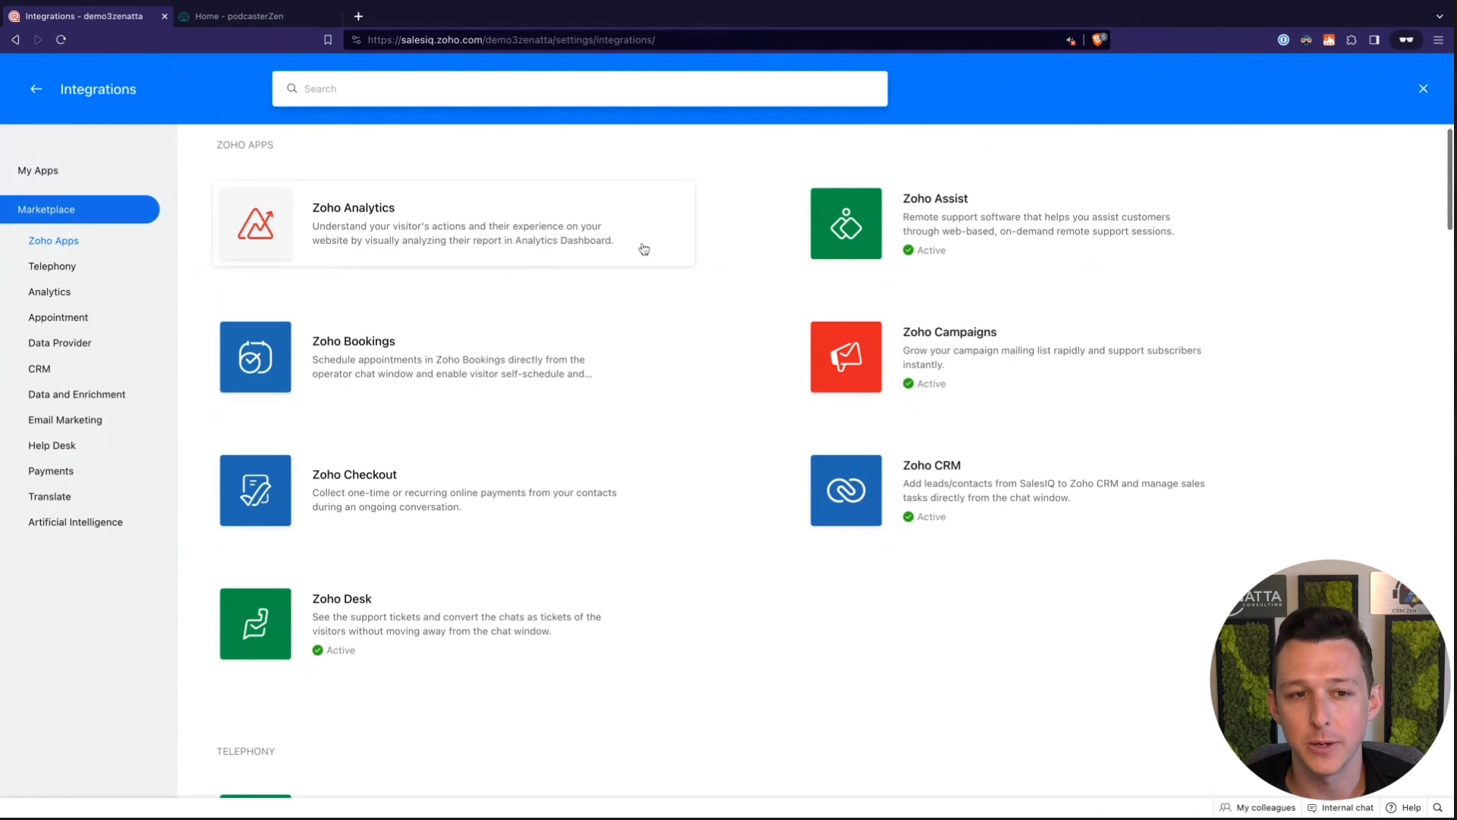
{"action": "mouse_move", "coordinate": [642, 244]}
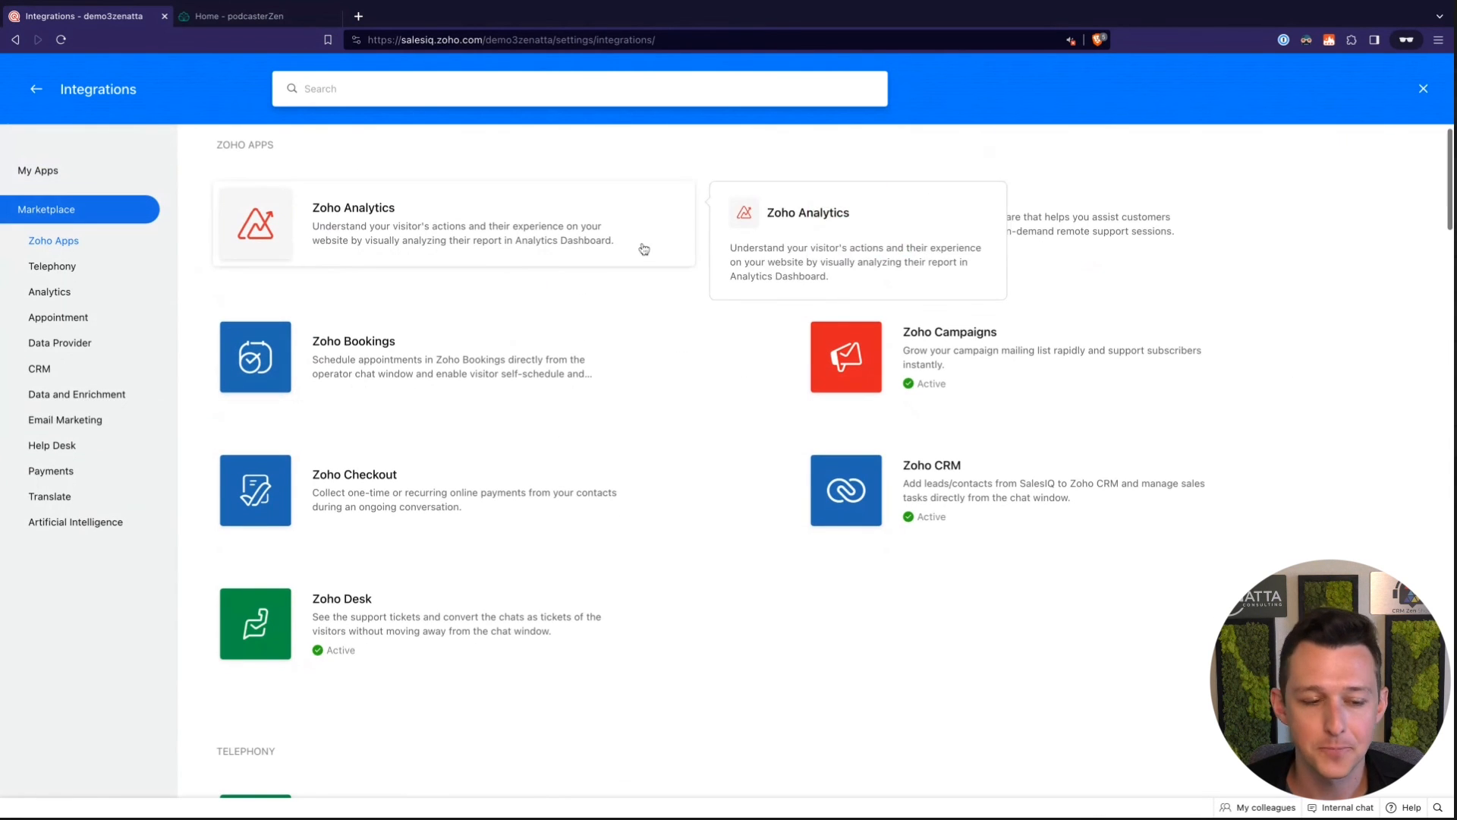
{"action": "left_click", "coordinate": [68, 271]}
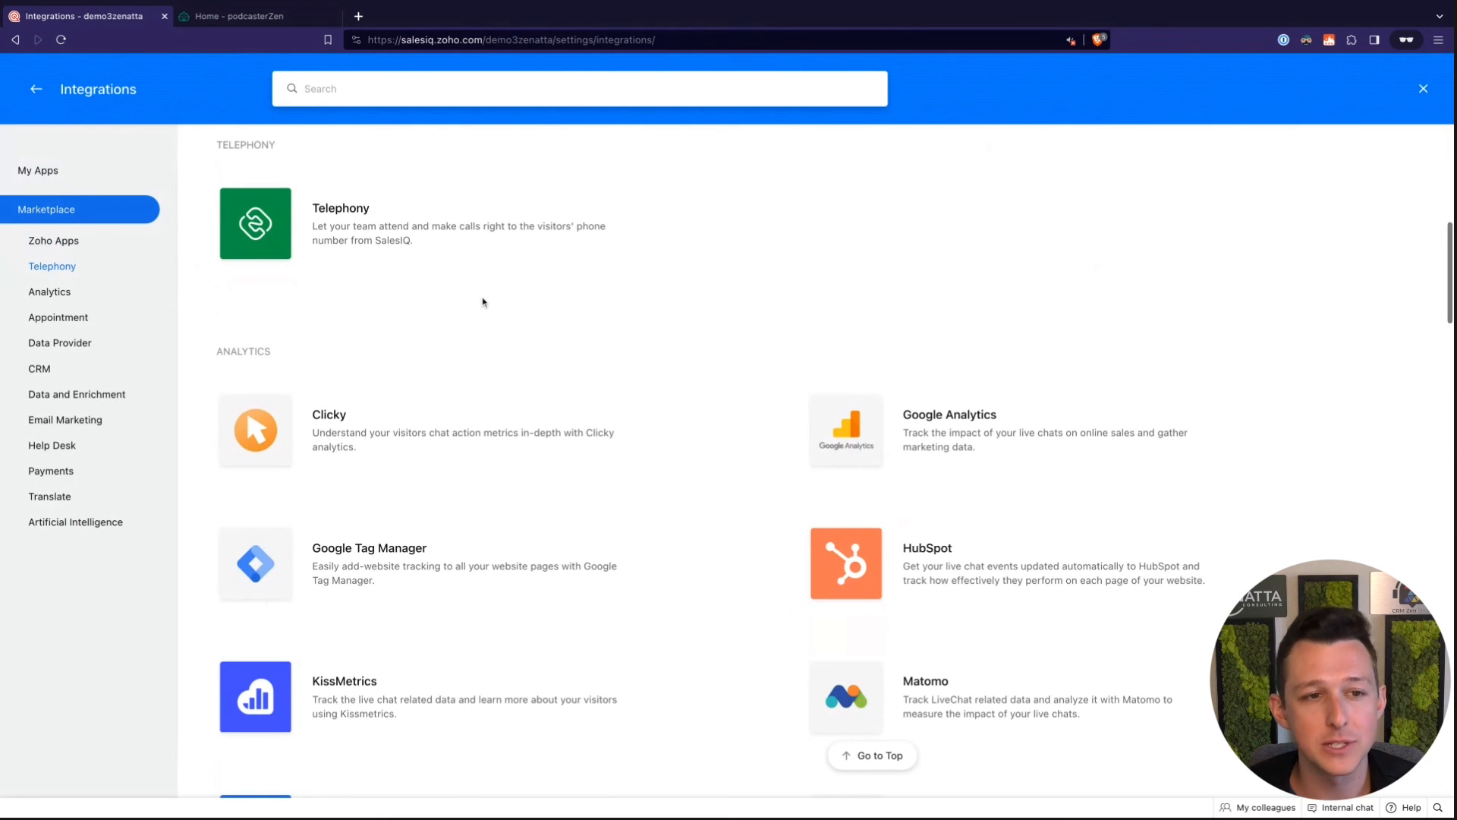
{"action": "mouse_move", "coordinate": [364, 217]}
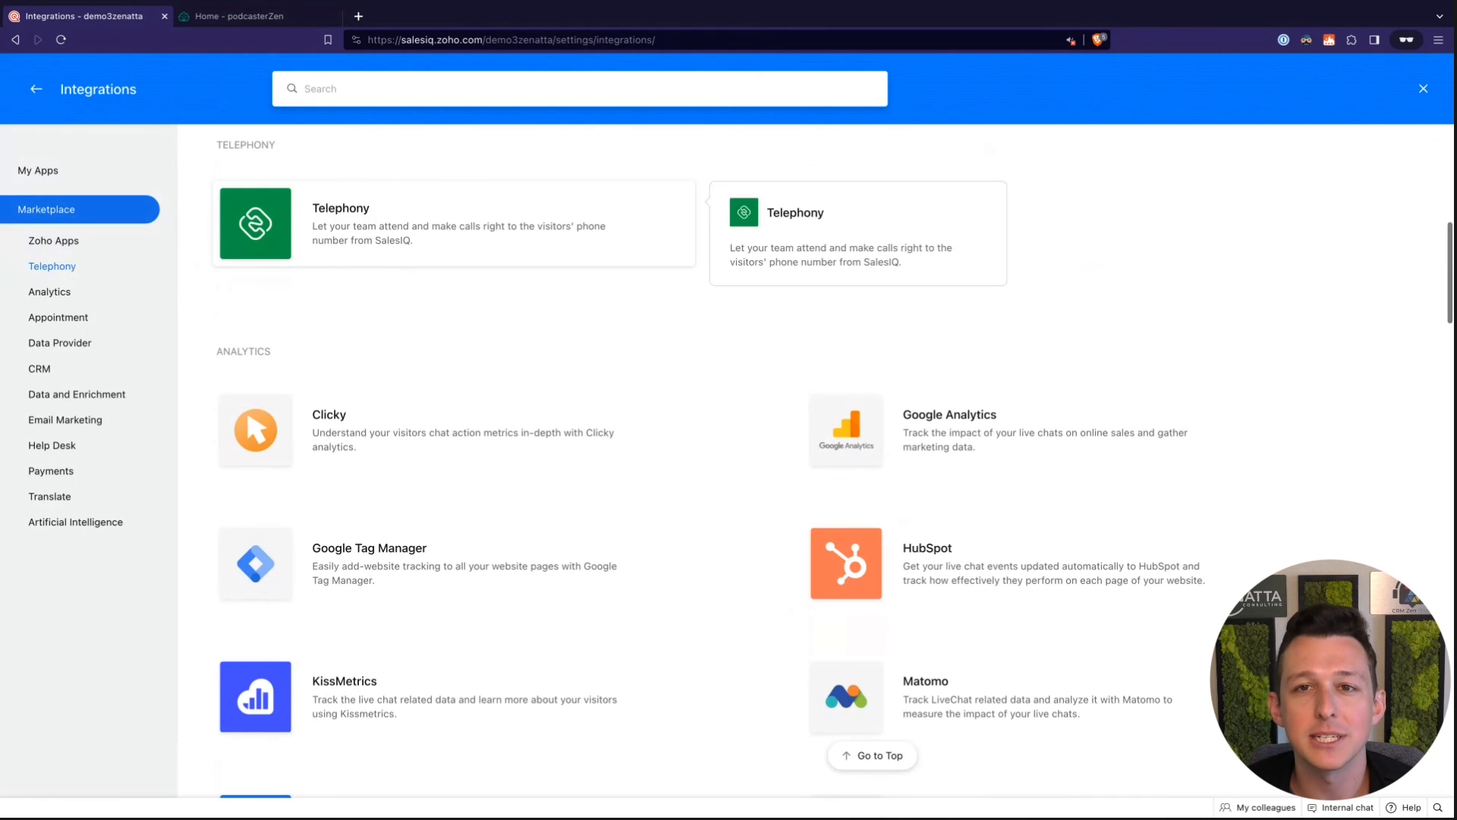
{"action": "left_click", "coordinate": [45, 293]}
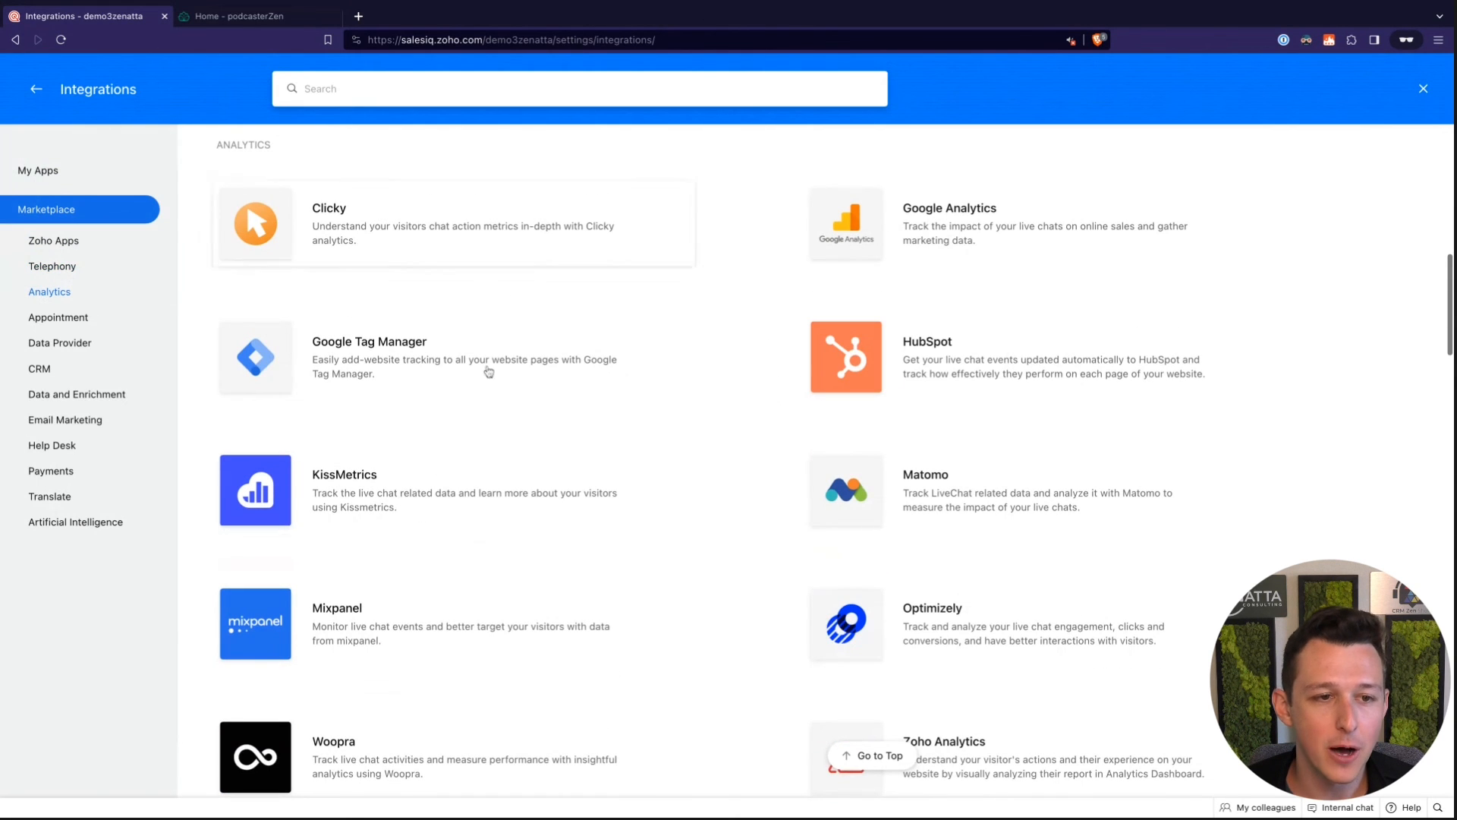
{"action": "mouse_move", "coordinate": [781, 237]}
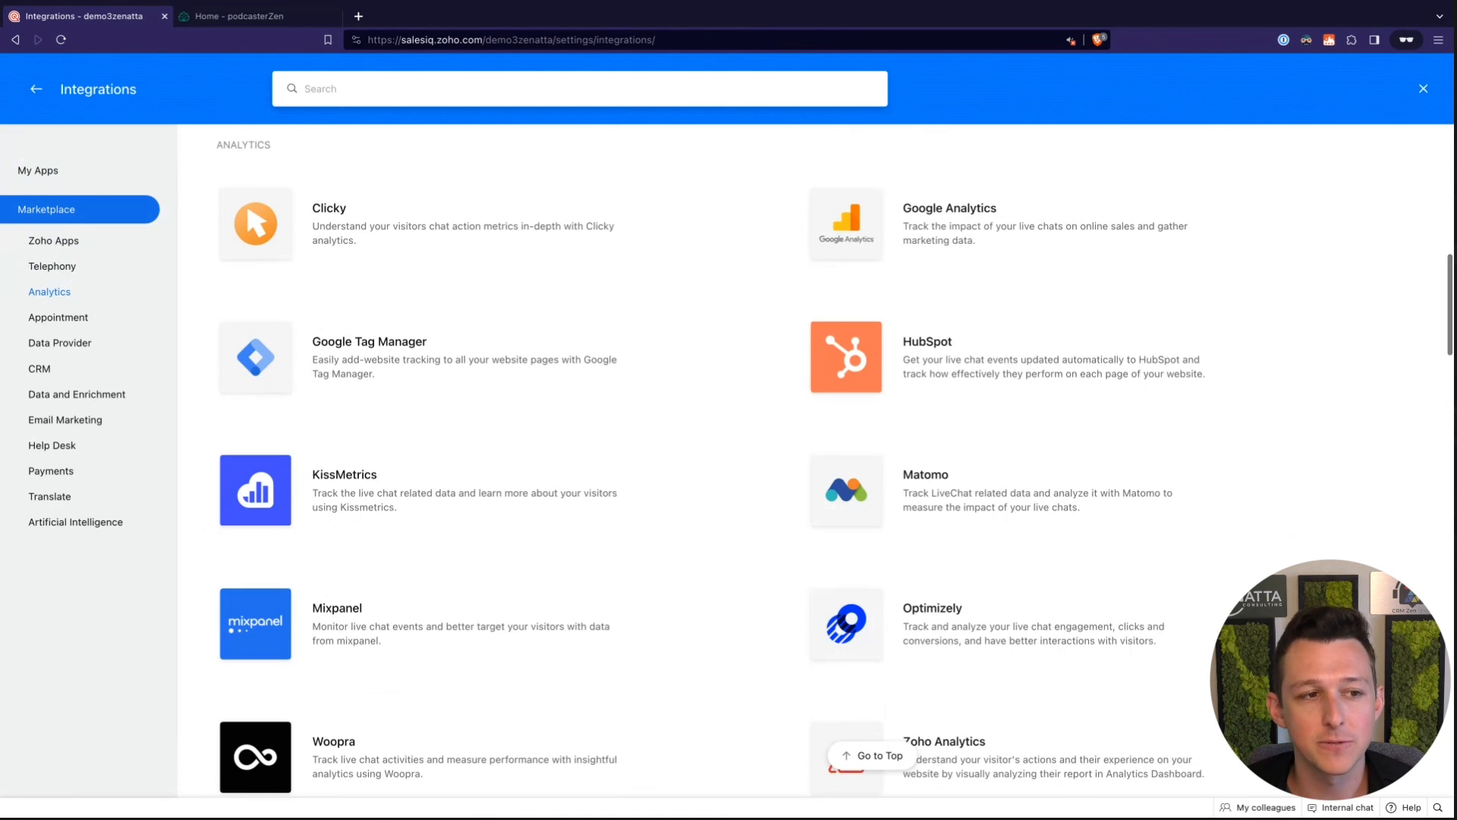
Review the marketplace's Appointment, Data Provider and CRM integrations, including Zoho Bookings, Clearbit and Salesforce
{"action": "left_click", "coordinate": [57, 318]}
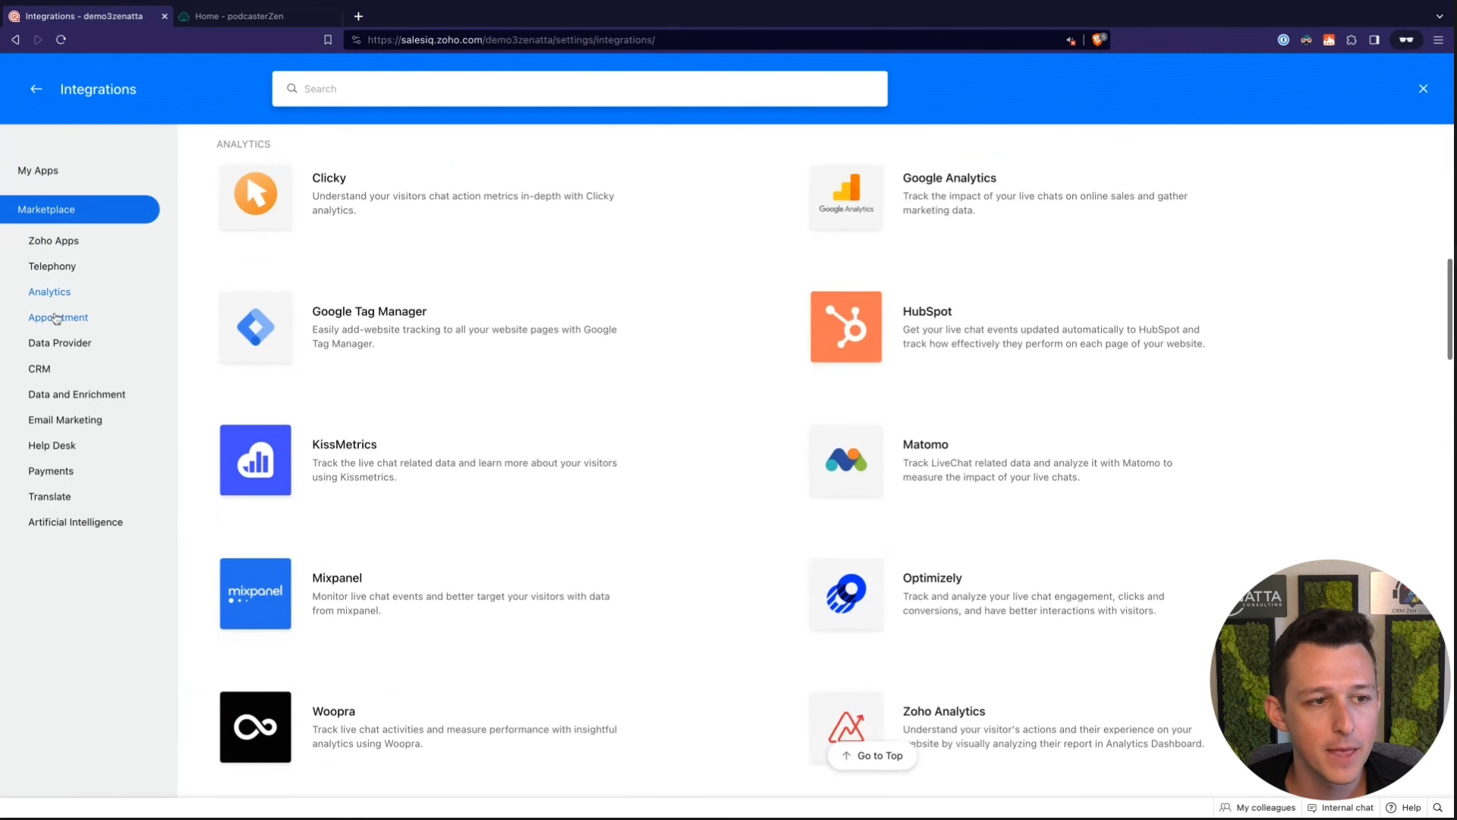
{"action": "mouse_move", "coordinate": [312, 231]}
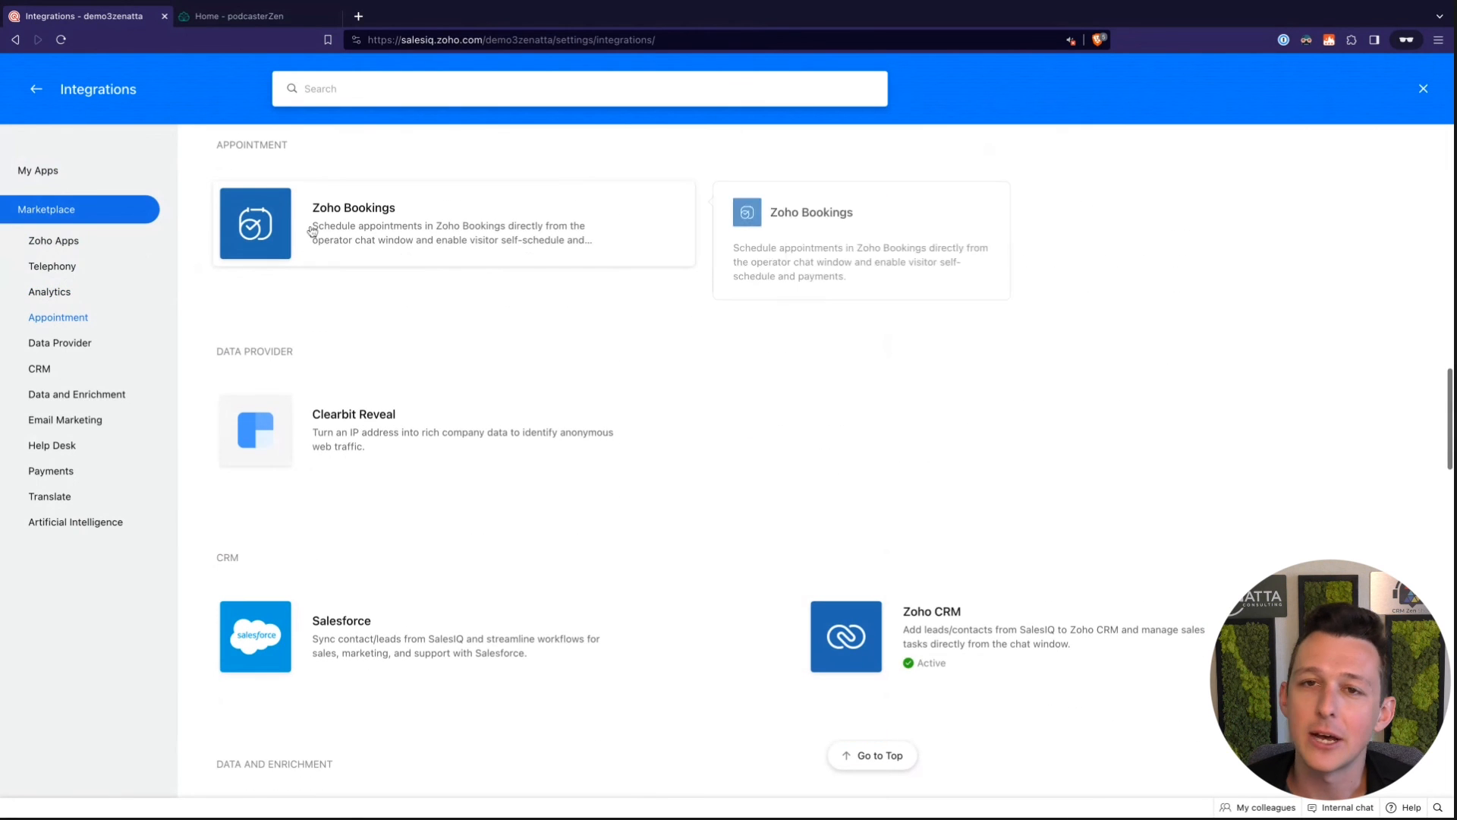
{"action": "left_click", "coordinate": [73, 344]}
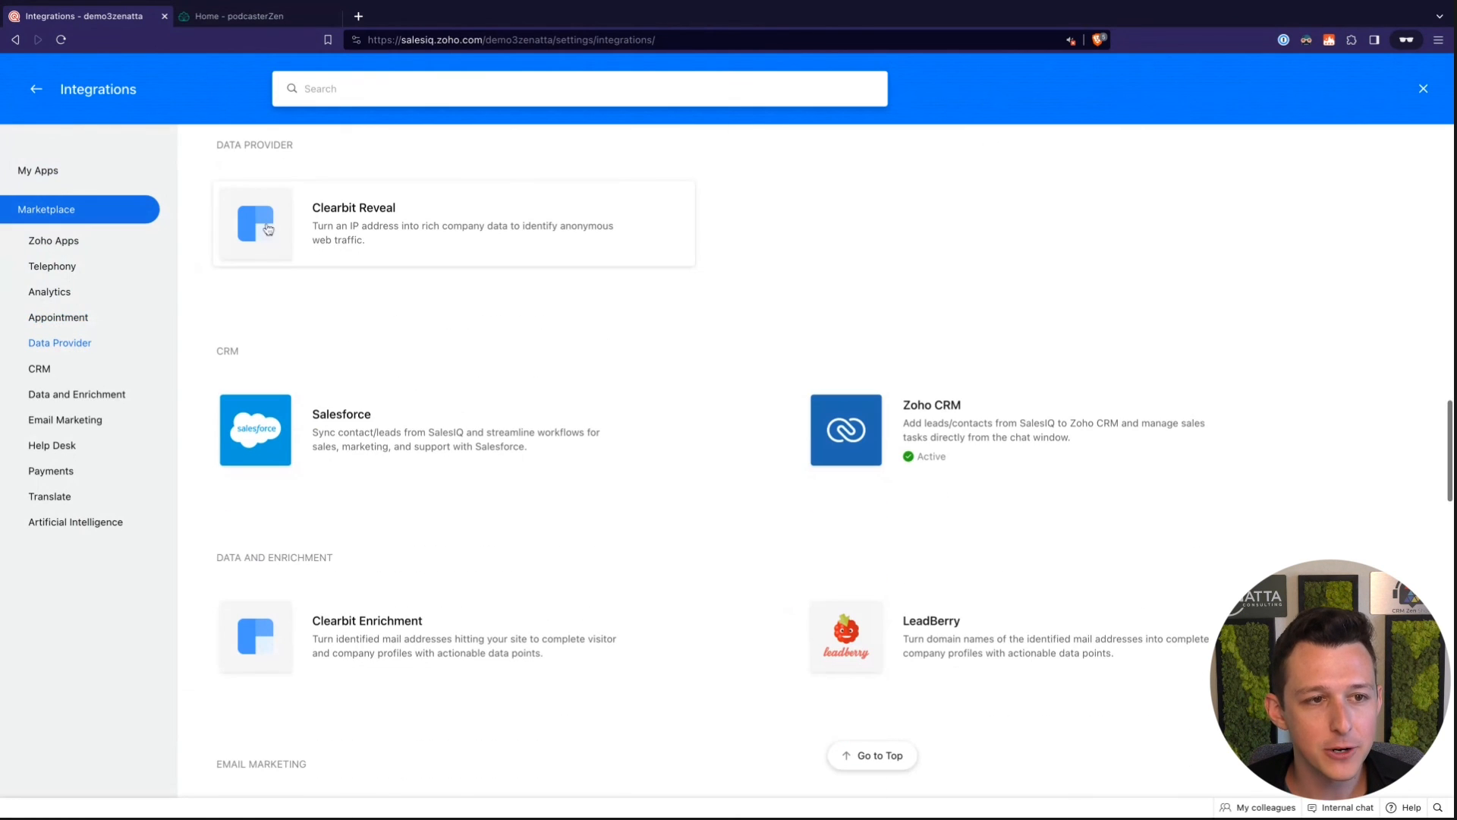
{"action": "mouse_move", "coordinate": [257, 229]}
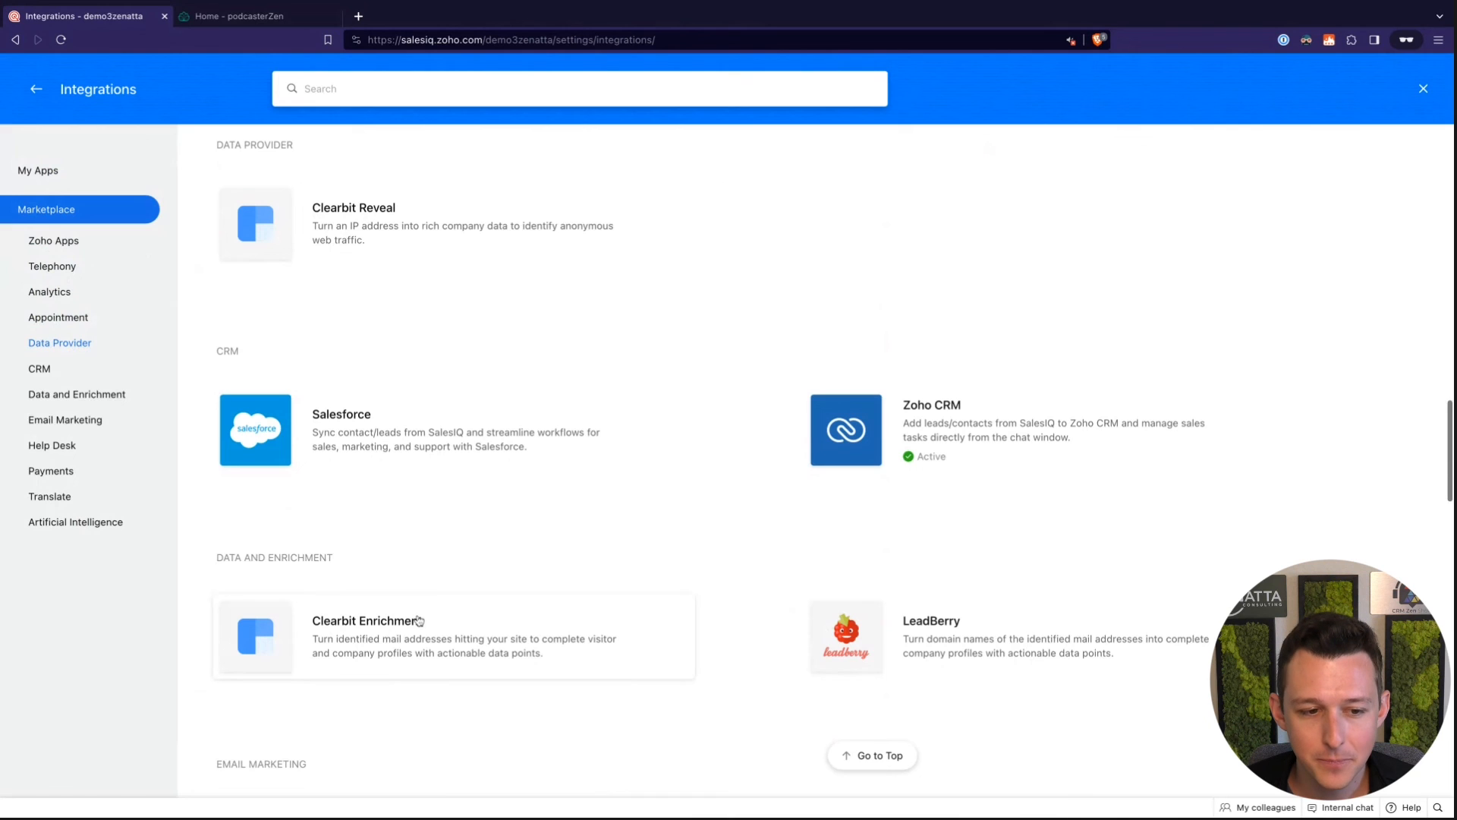
{"action": "mouse_move", "coordinate": [391, 636]}
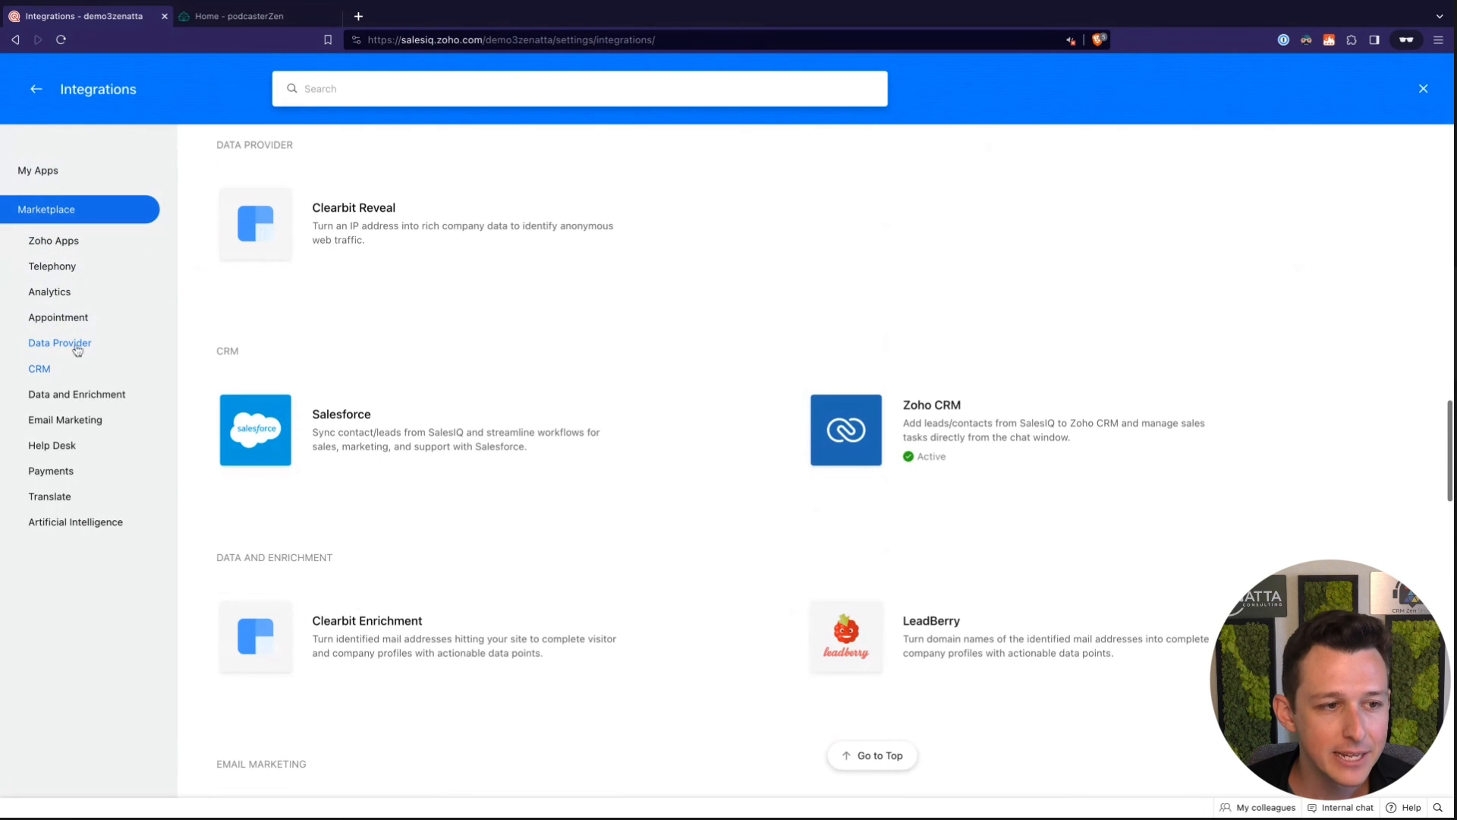
{"action": "scroll", "coordinate": [367, 364], "scroll_direction": "down", "scroll_amount": 2}
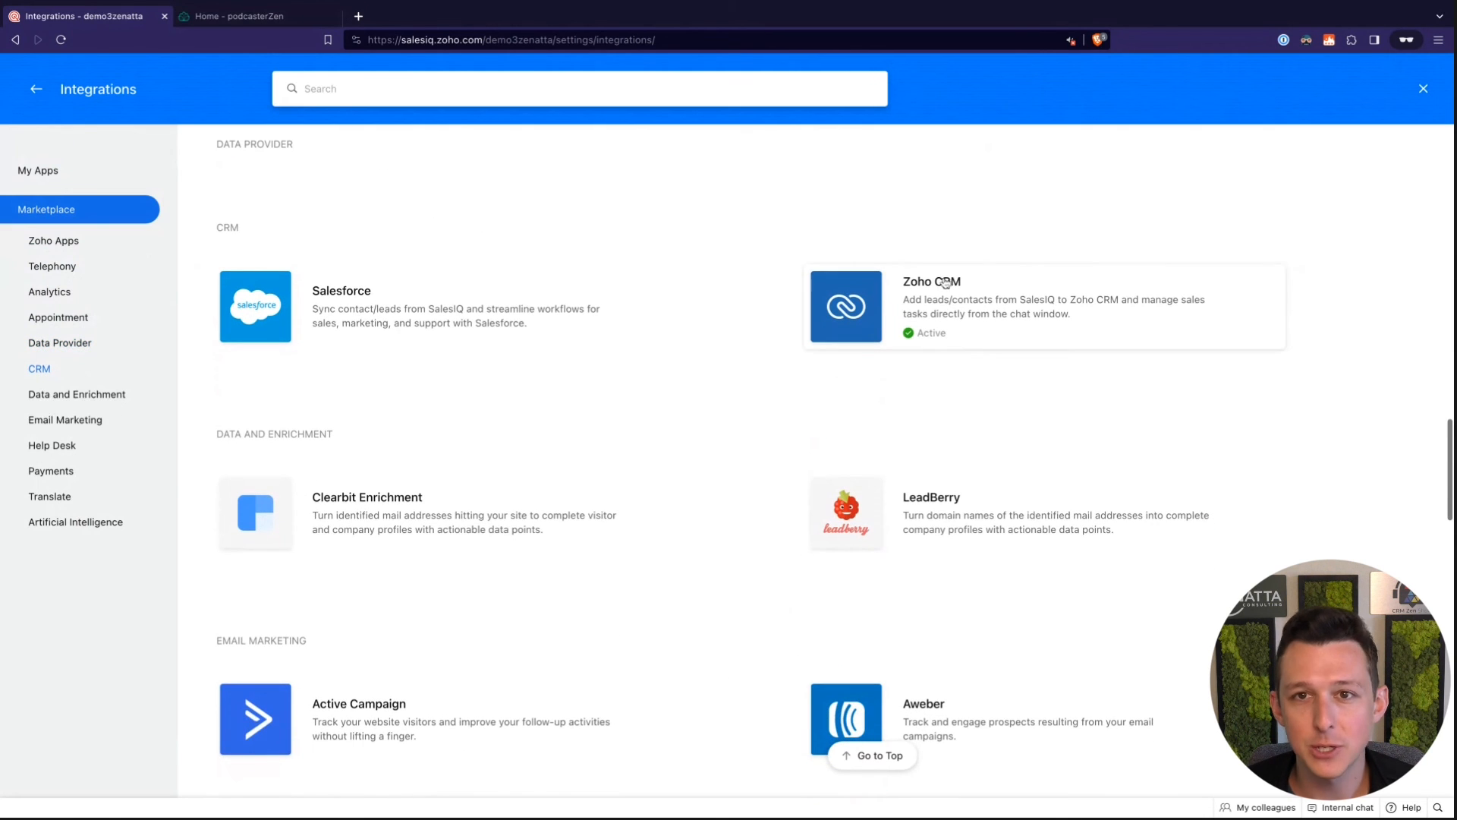
{"action": "mouse_move", "coordinate": [348, 290]}
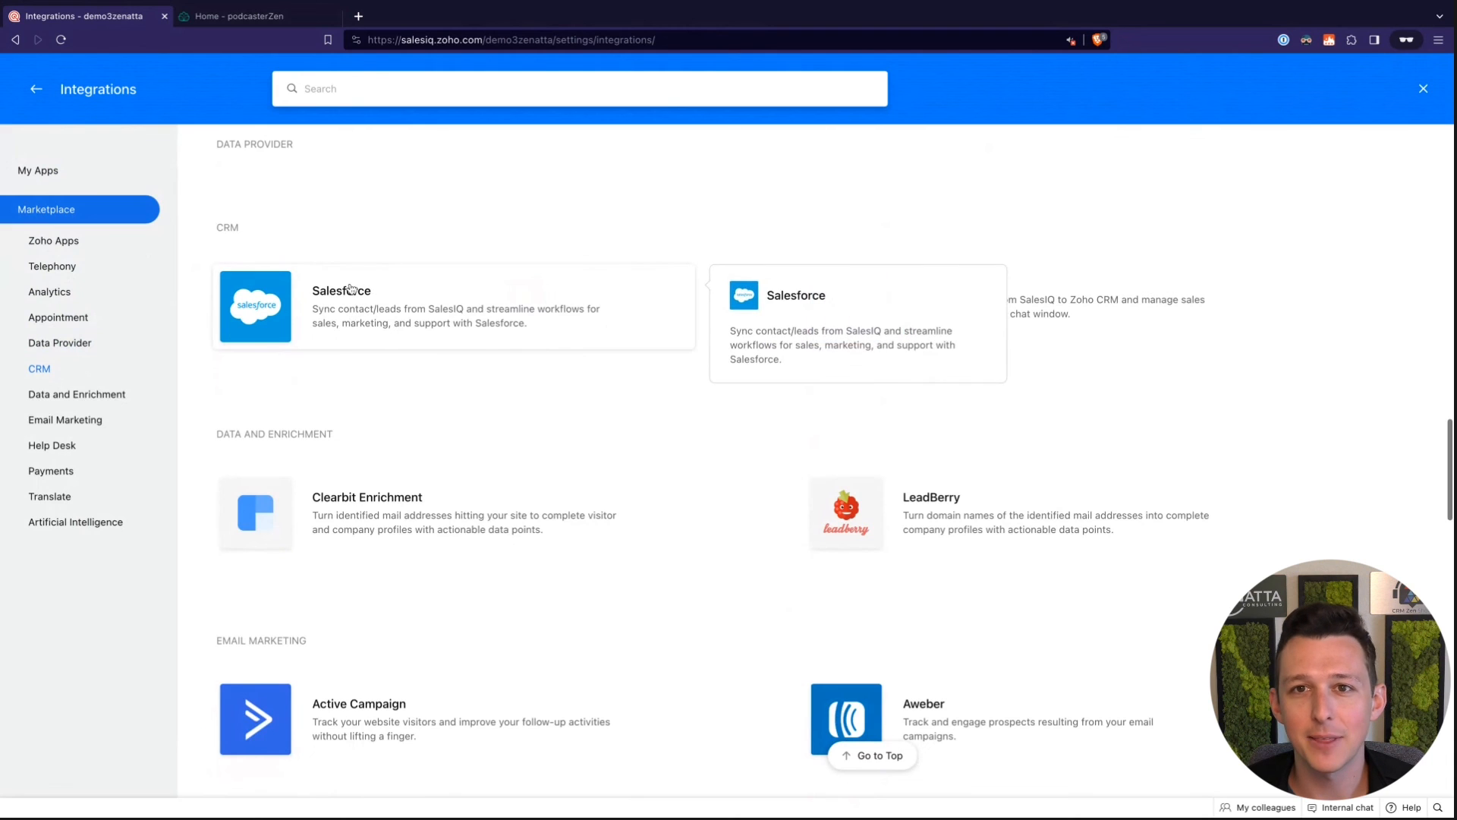
Browse the Data and Enrichment category and the full list of Email Marketing integrations through Zoho Campaigns
{"action": "left_click", "coordinate": [64, 395]}
{"action": "left_click", "coordinate": [61, 419]}
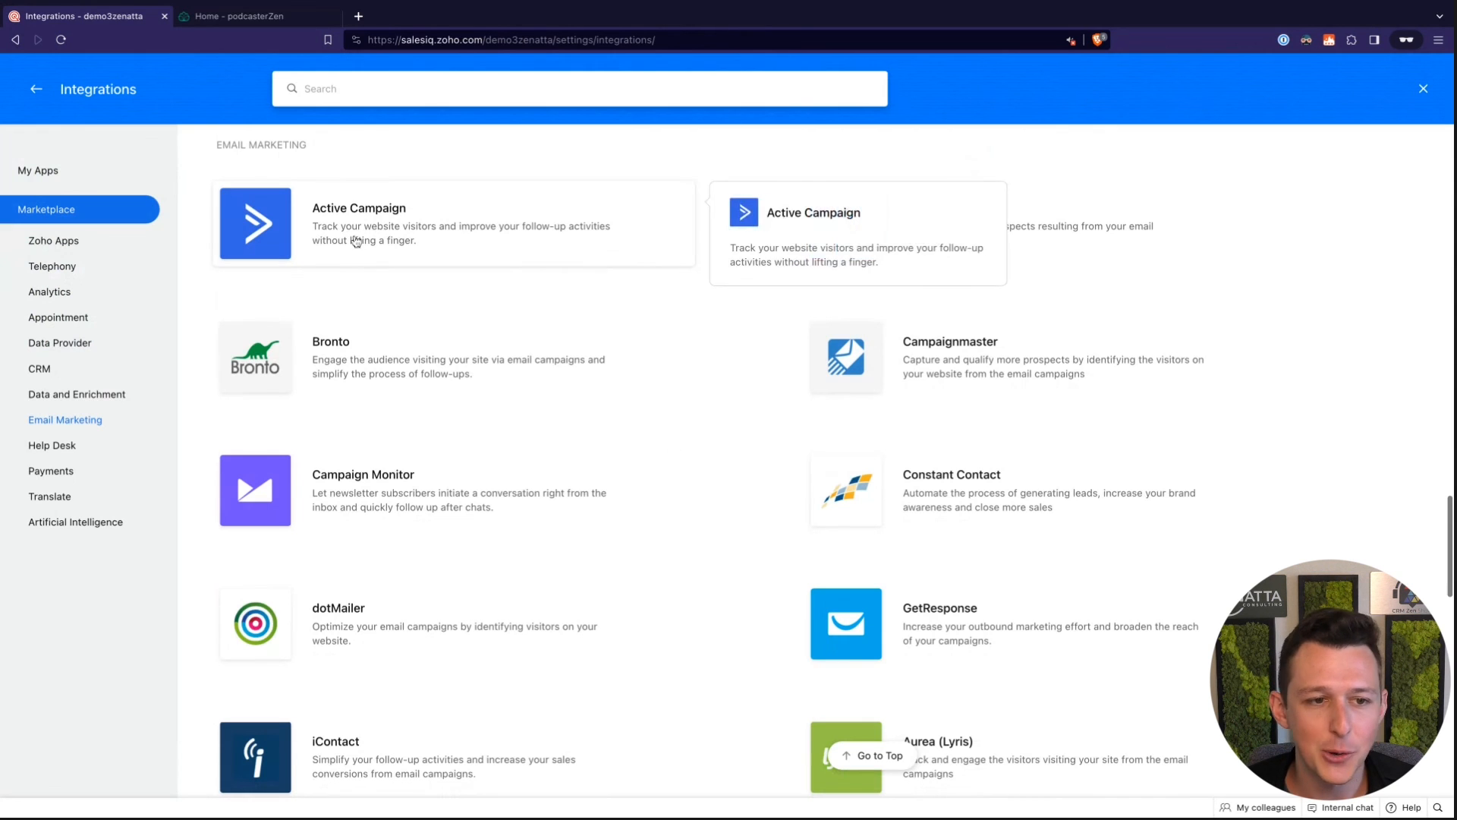
{"action": "scroll", "coordinate": [860, 505], "scroll_direction": "down", "scroll_amount": 1}
{"action": "scroll", "coordinate": [860, 504], "scroll_direction": "down", "scroll_amount": 4}
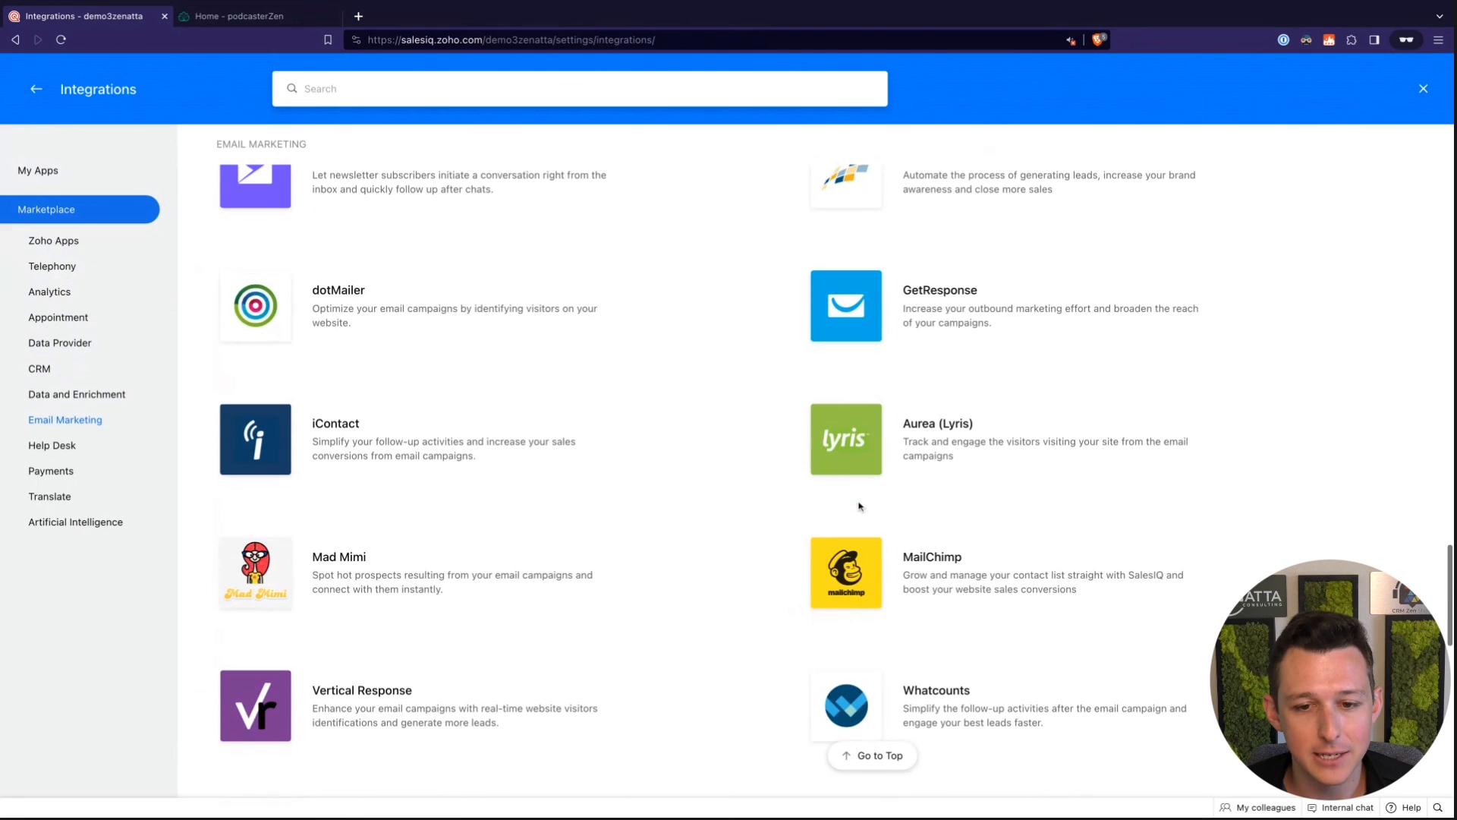
{"action": "scroll", "coordinate": [856, 578], "scroll_direction": "down", "scroll_amount": 2}
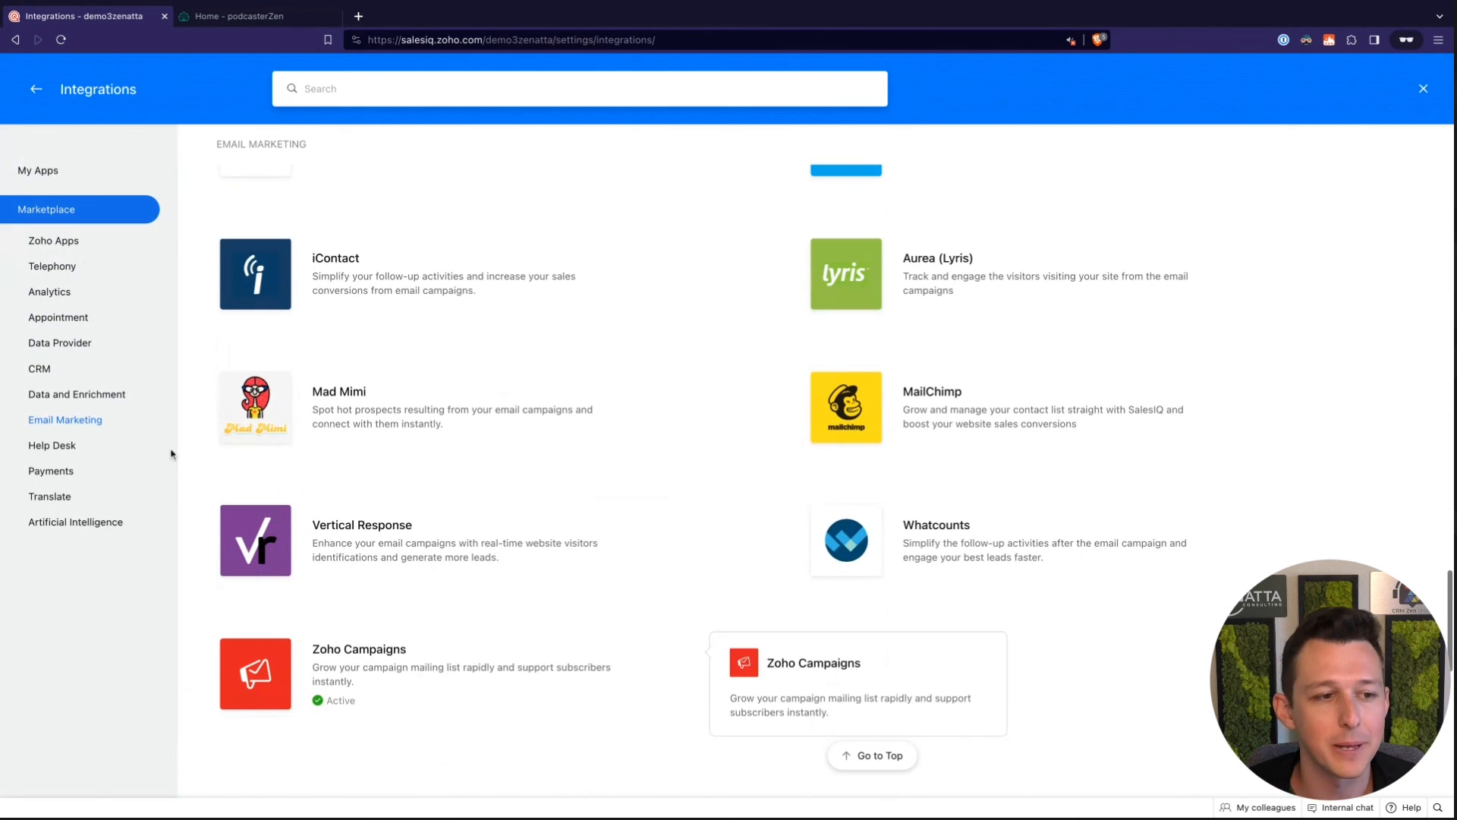
Review the Help Desk, Payments and Translate integrations, including Zendesk, Zoho Checkout and Google Translate
{"action": "scroll", "coordinate": [636, 540], "scroll_direction": "down", "scroll_amount": 7}
{"action": "scroll", "coordinate": [636, 540], "scroll_direction": "down", "scroll_amount": 1}
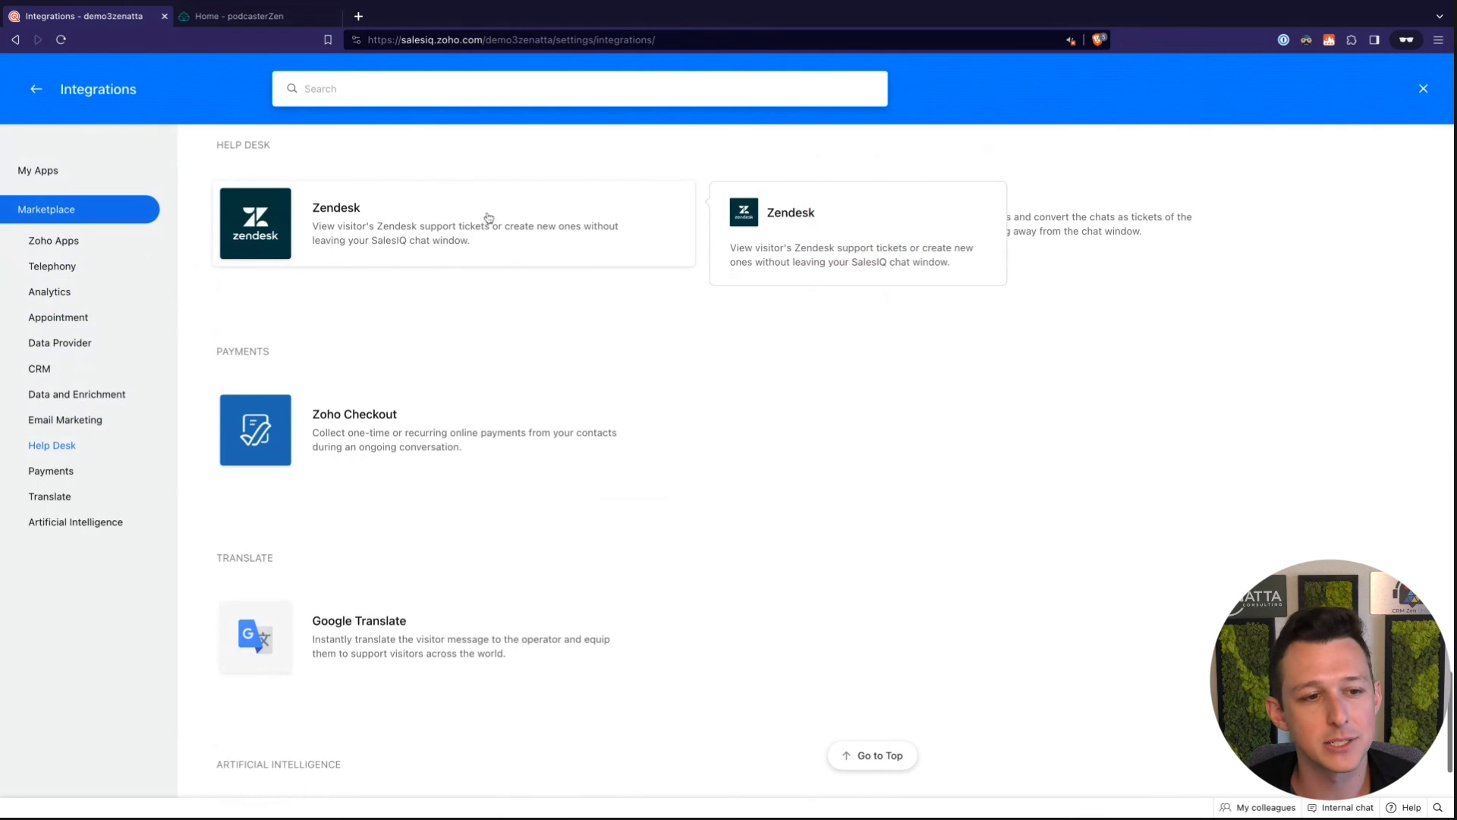
{"action": "scroll", "coordinate": [598, 571], "scroll_direction": "down", "scroll_amount": 2}
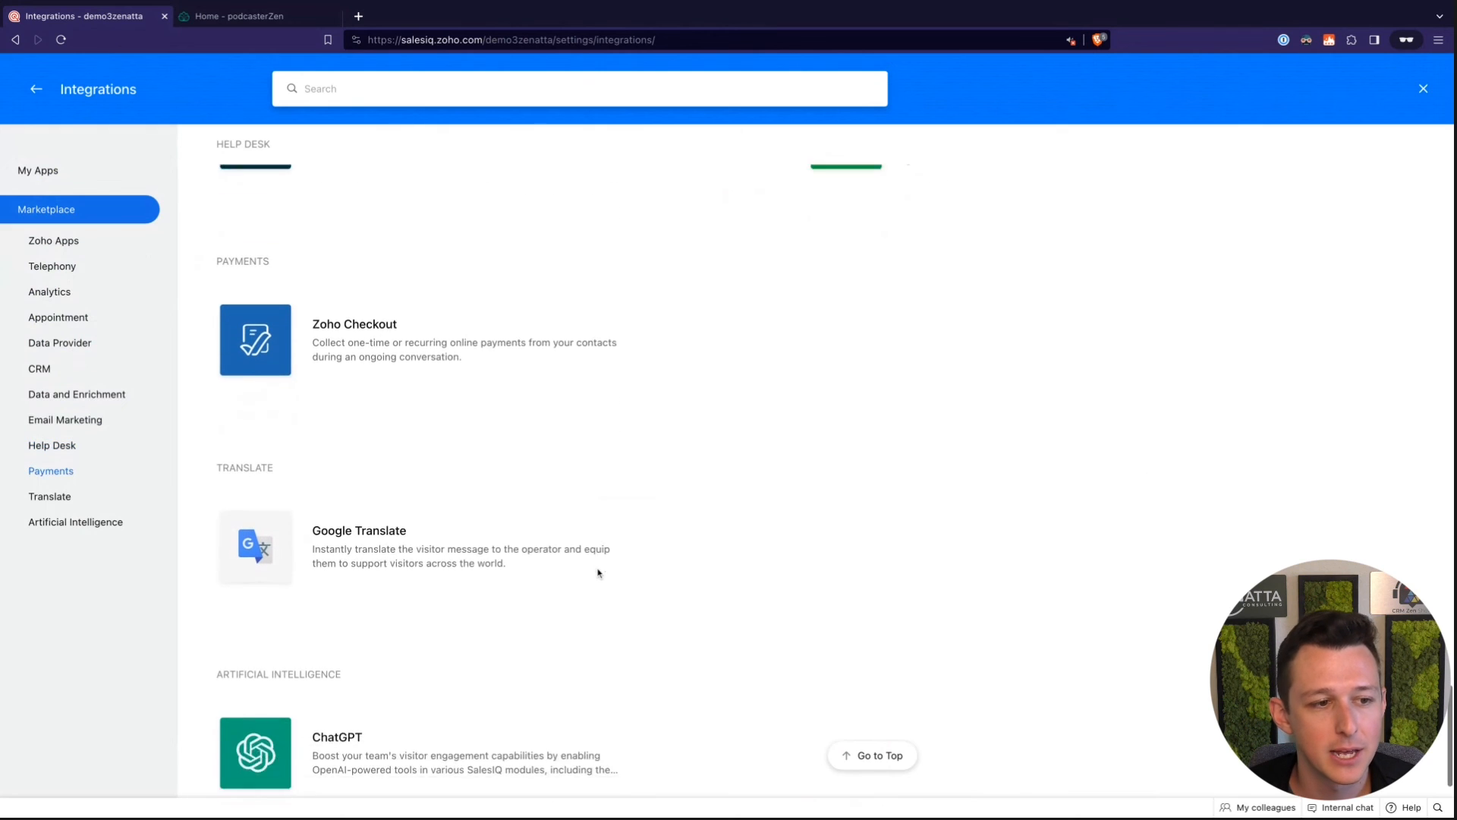
{"action": "scroll", "coordinate": [598, 572], "scroll_direction": "down", "scroll_amount": 1}
{"action": "mouse_move", "coordinate": [351, 269]}
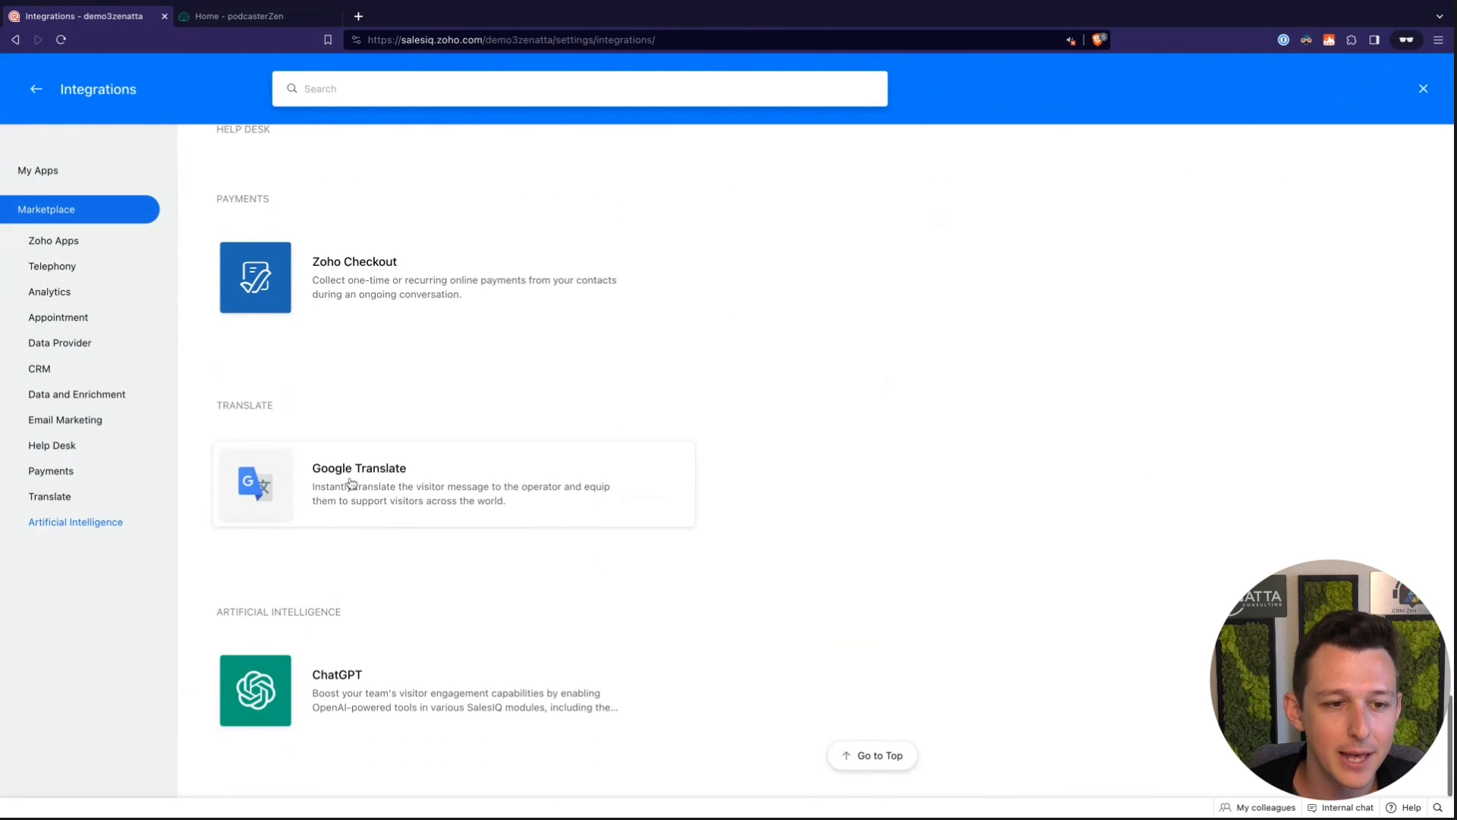
{"action": "mouse_move", "coordinate": [351, 483]}
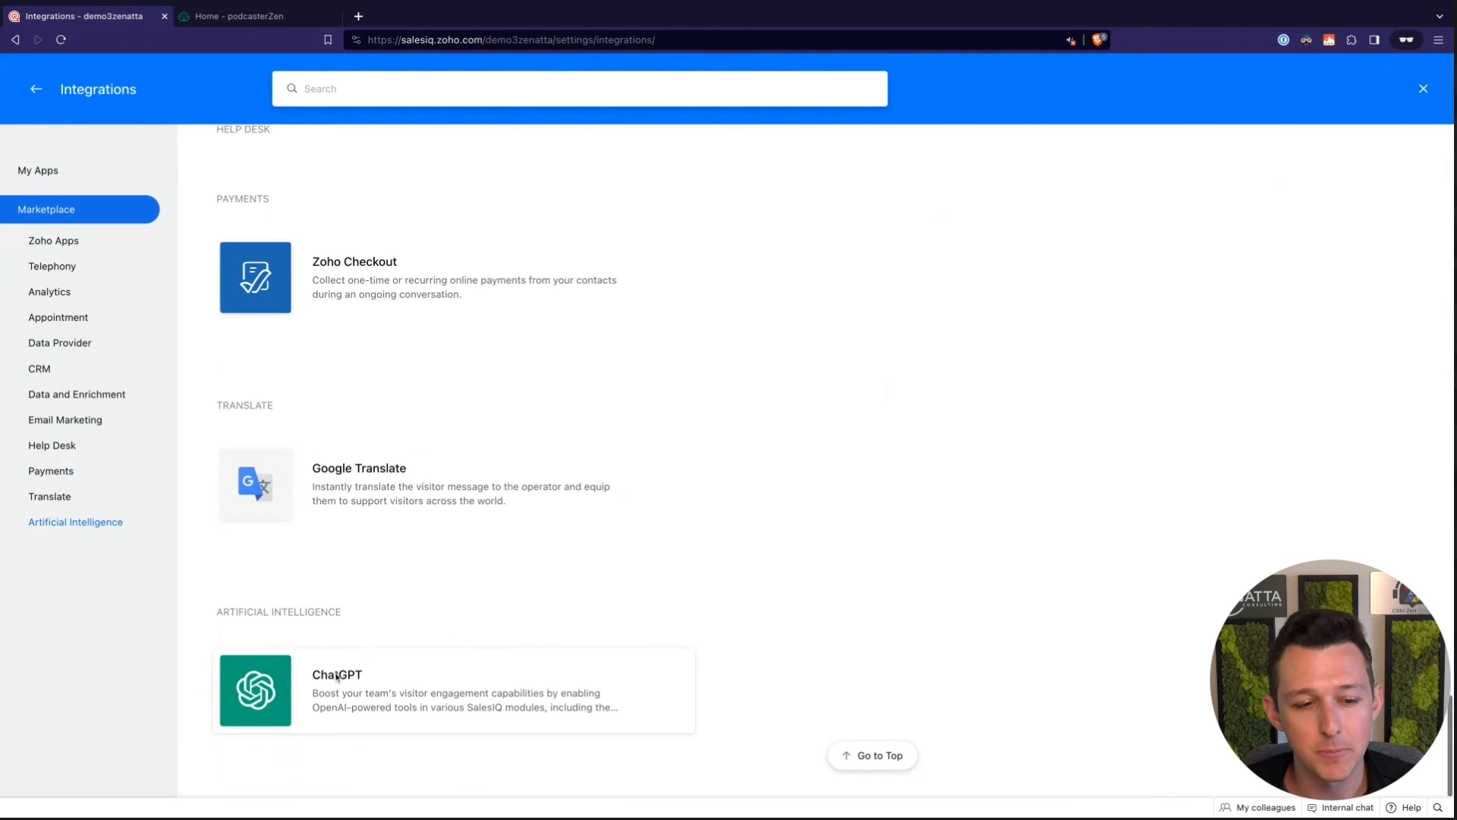
Open the ChatGPT integration, read through the key features of the OpenAI integration, and close its page
{"action": "left_click", "coordinate": [343, 696]}
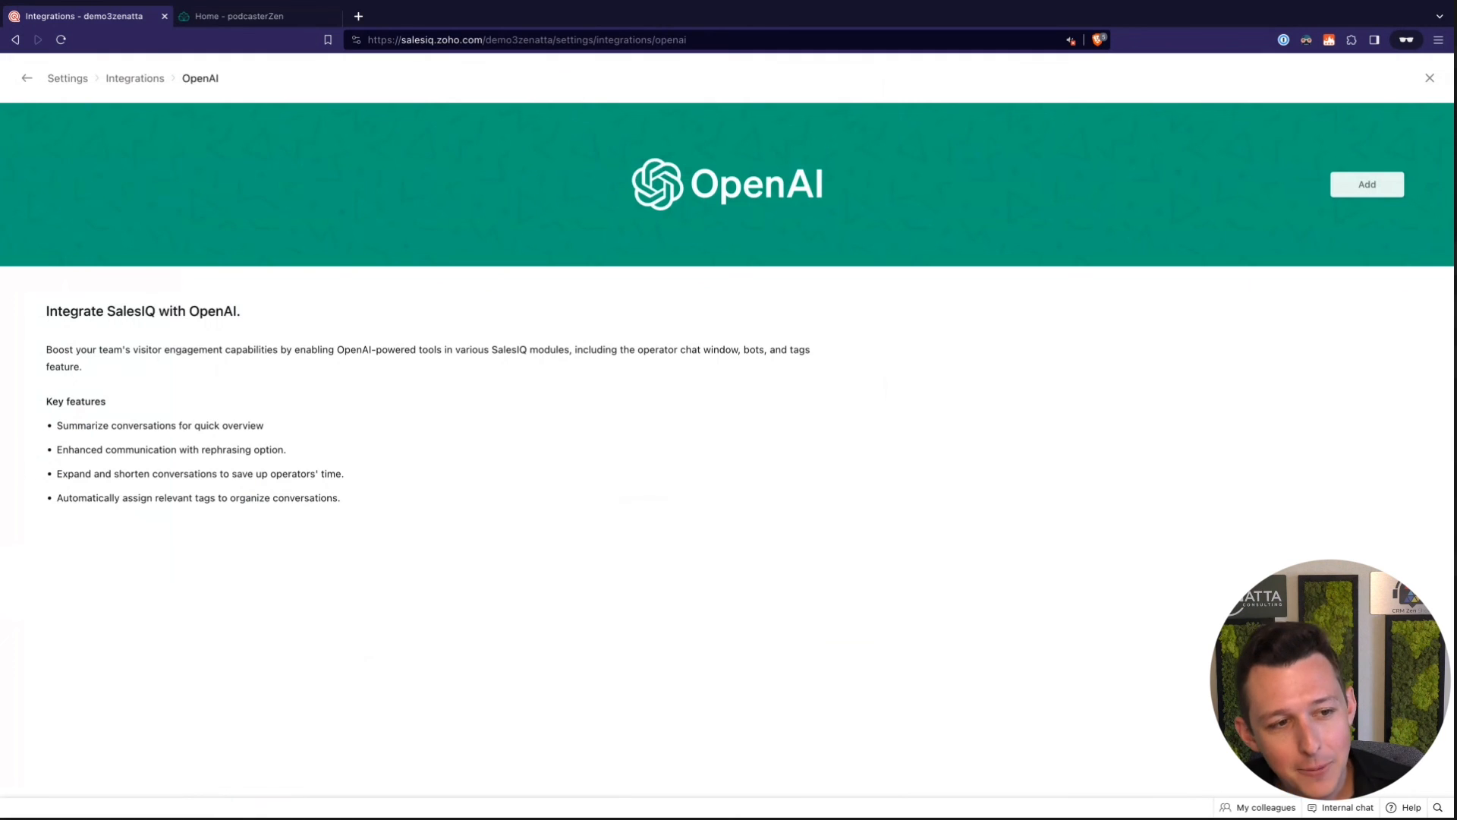
{"action": "triple_click", "coordinate": [56, 427]}
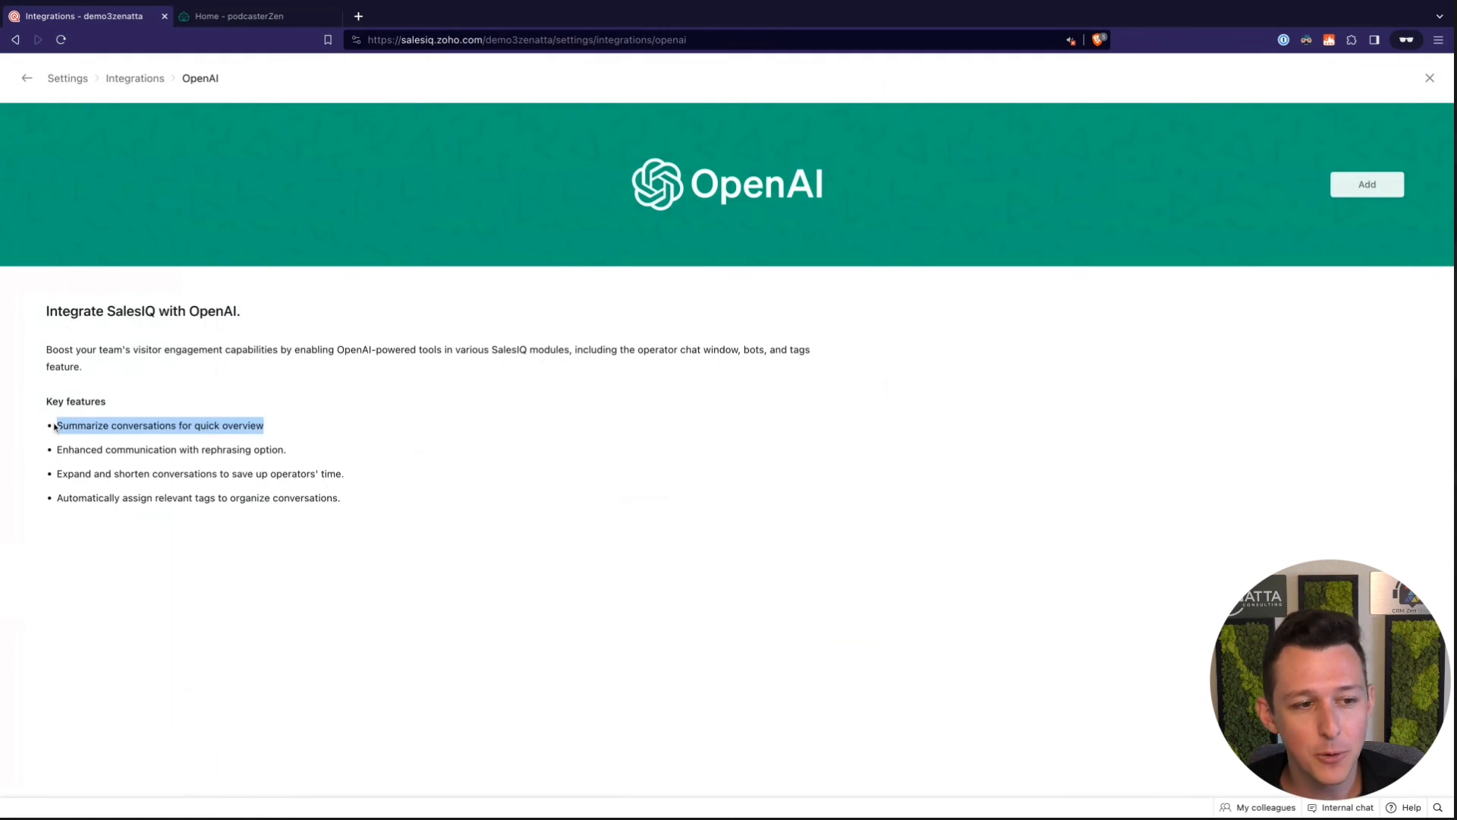
{"action": "left_click", "coordinate": [56, 427]}
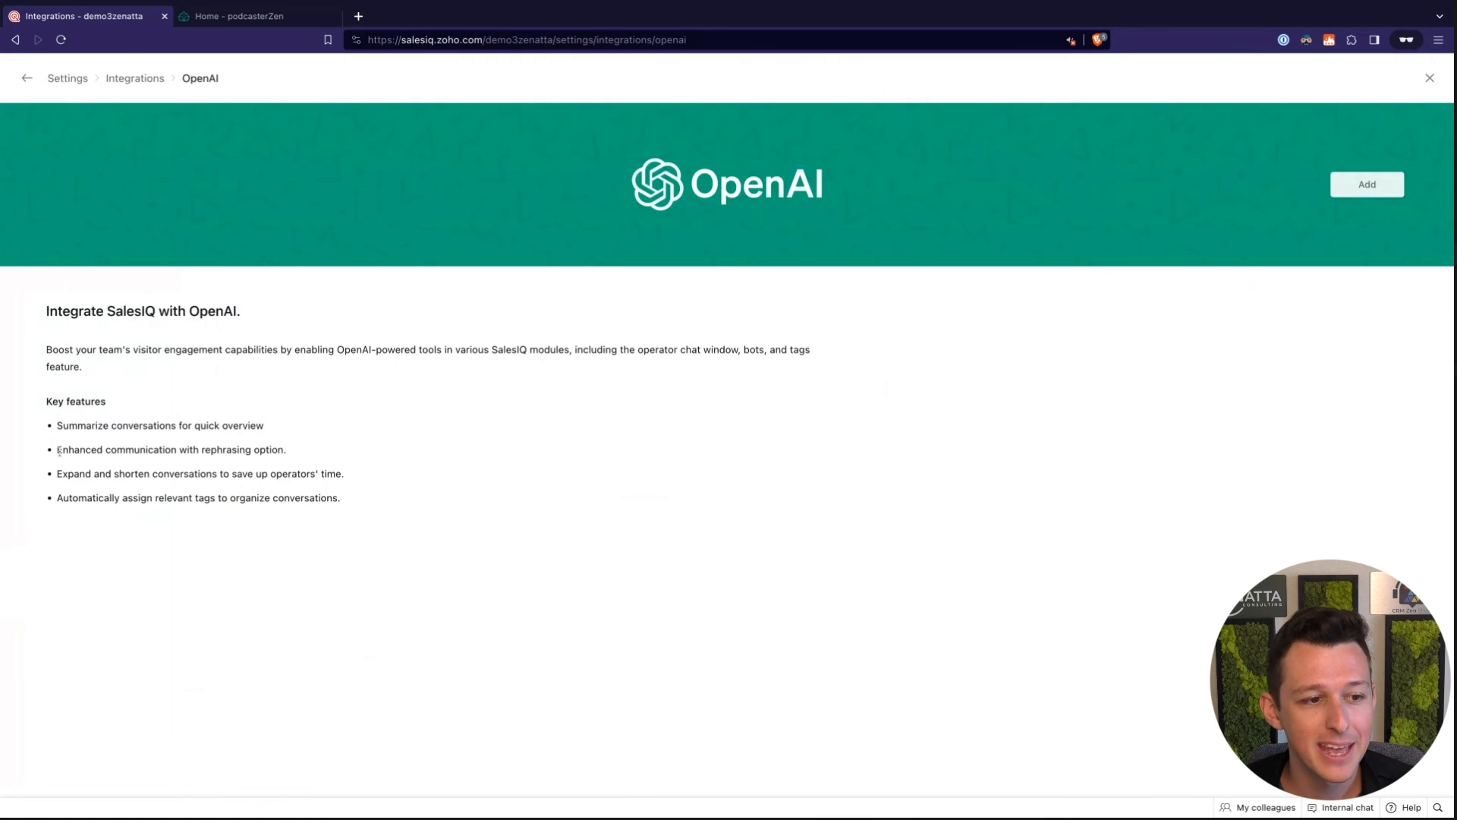
{"action": "mouse_move", "coordinate": [59, 451]}
{"action": "left_mouse_down"}
{"action": "mouse_move", "coordinate": [372, 458]}
{"action": "mouse_move", "coordinate": [48, 444]}
{"action": "left_mouse_up"}
{"action": "left_click", "coordinate": [371, 455]}
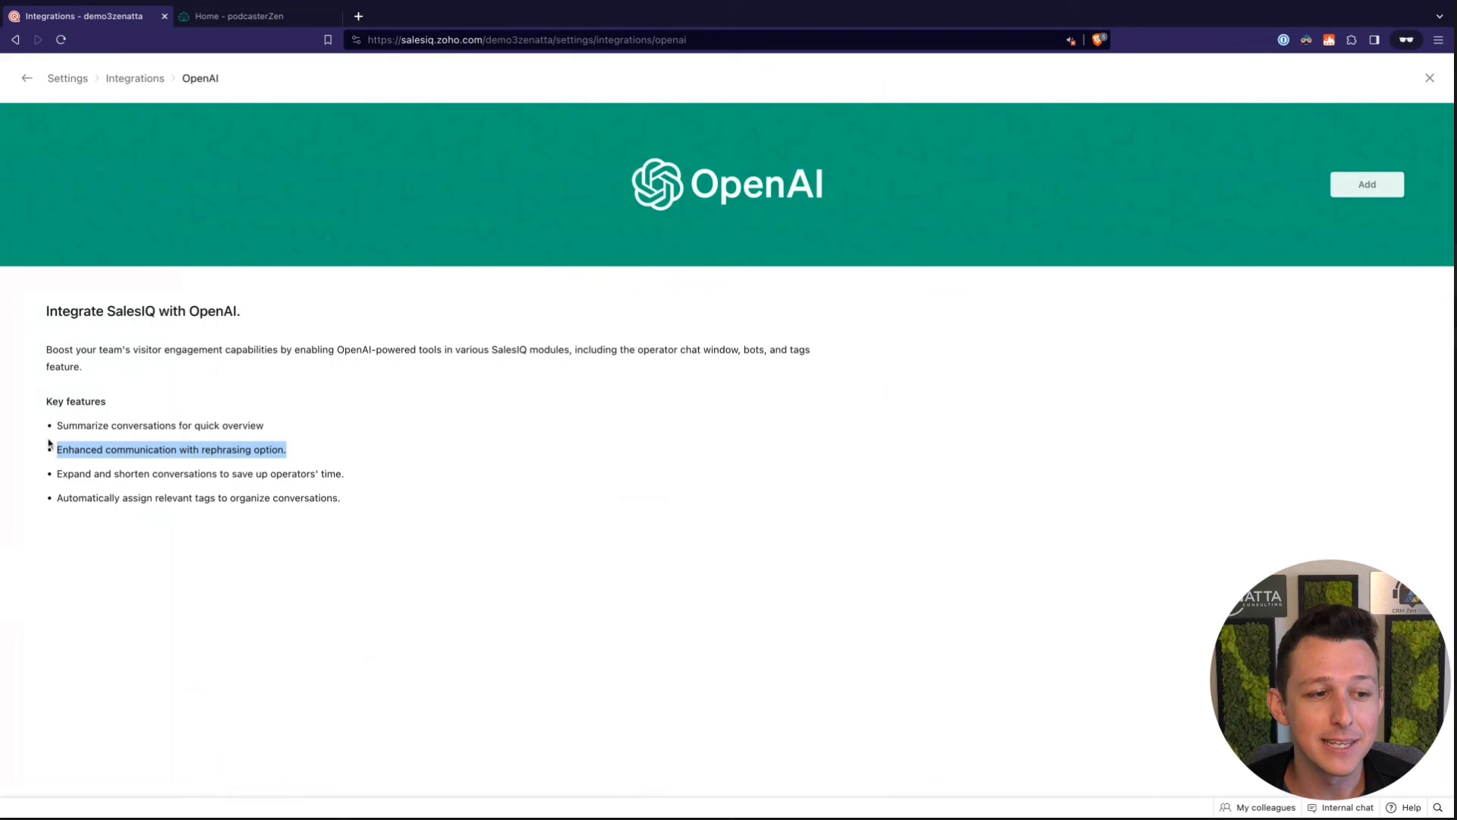
{"action": "left_click", "coordinate": [479, 420]}
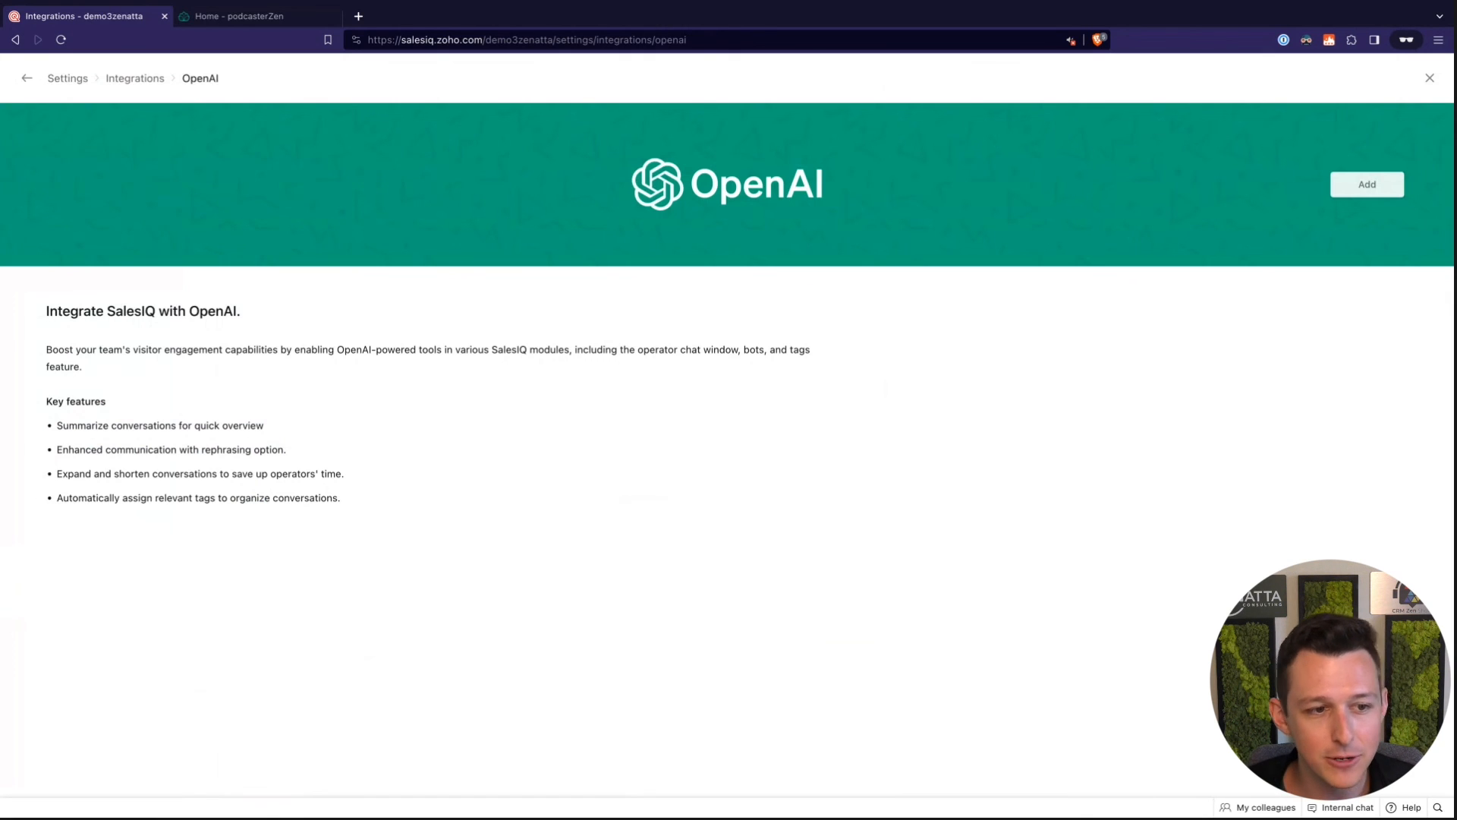
{"action": "left_click_drag", "start_coordinate": [384, 504], "coordinate": [331, 331]}
{"action": "left_click", "coordinate": [457, 394]}
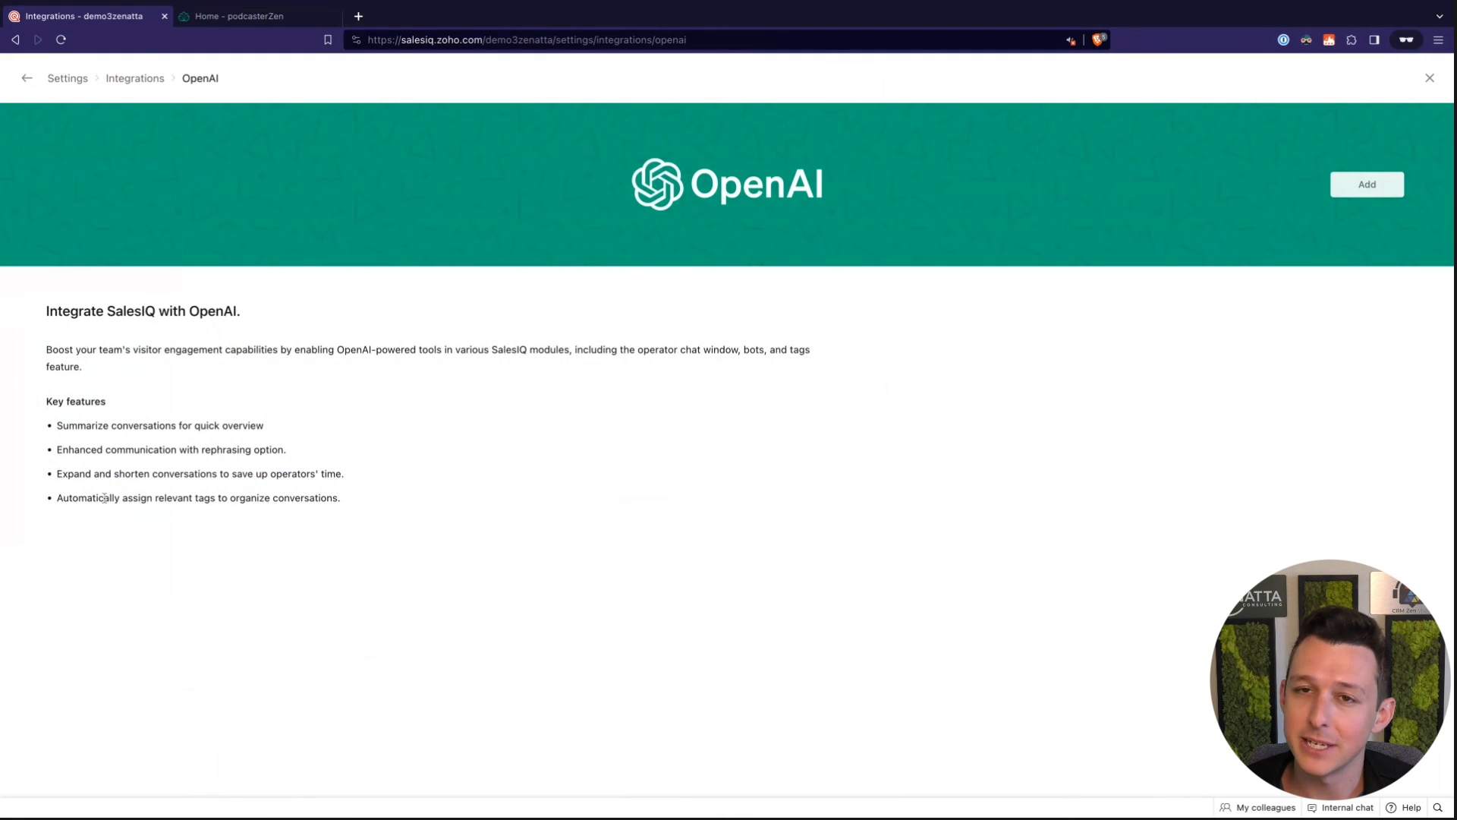
{"action": "left_click_drag", "start_coordinate": [252, 498], "coordinate": [105, 497]}
{"action": "left_click", "coordinate": [331, 500]}
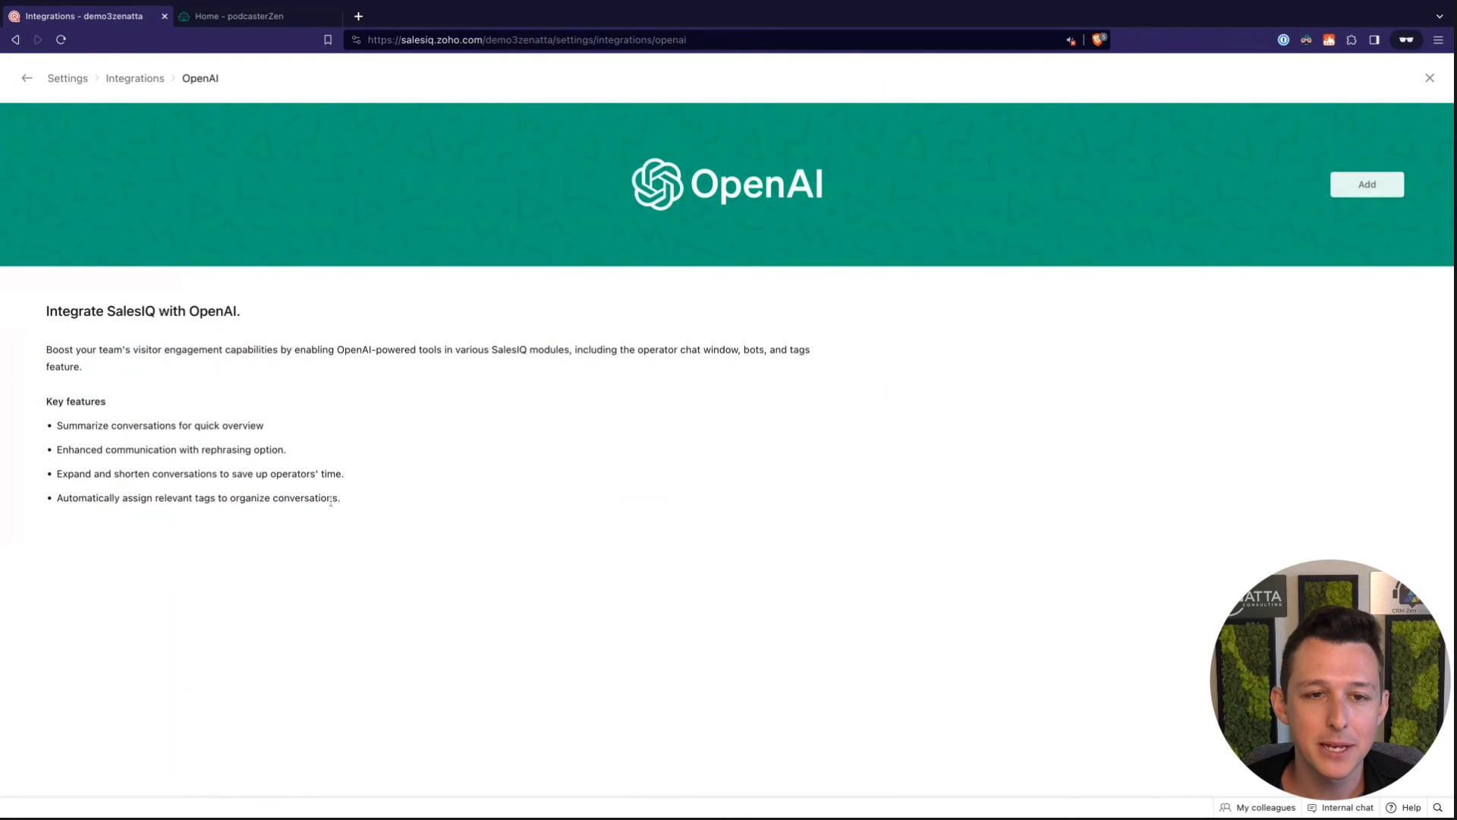
{"action": "left_click", "coordinate": [1430, 78]}
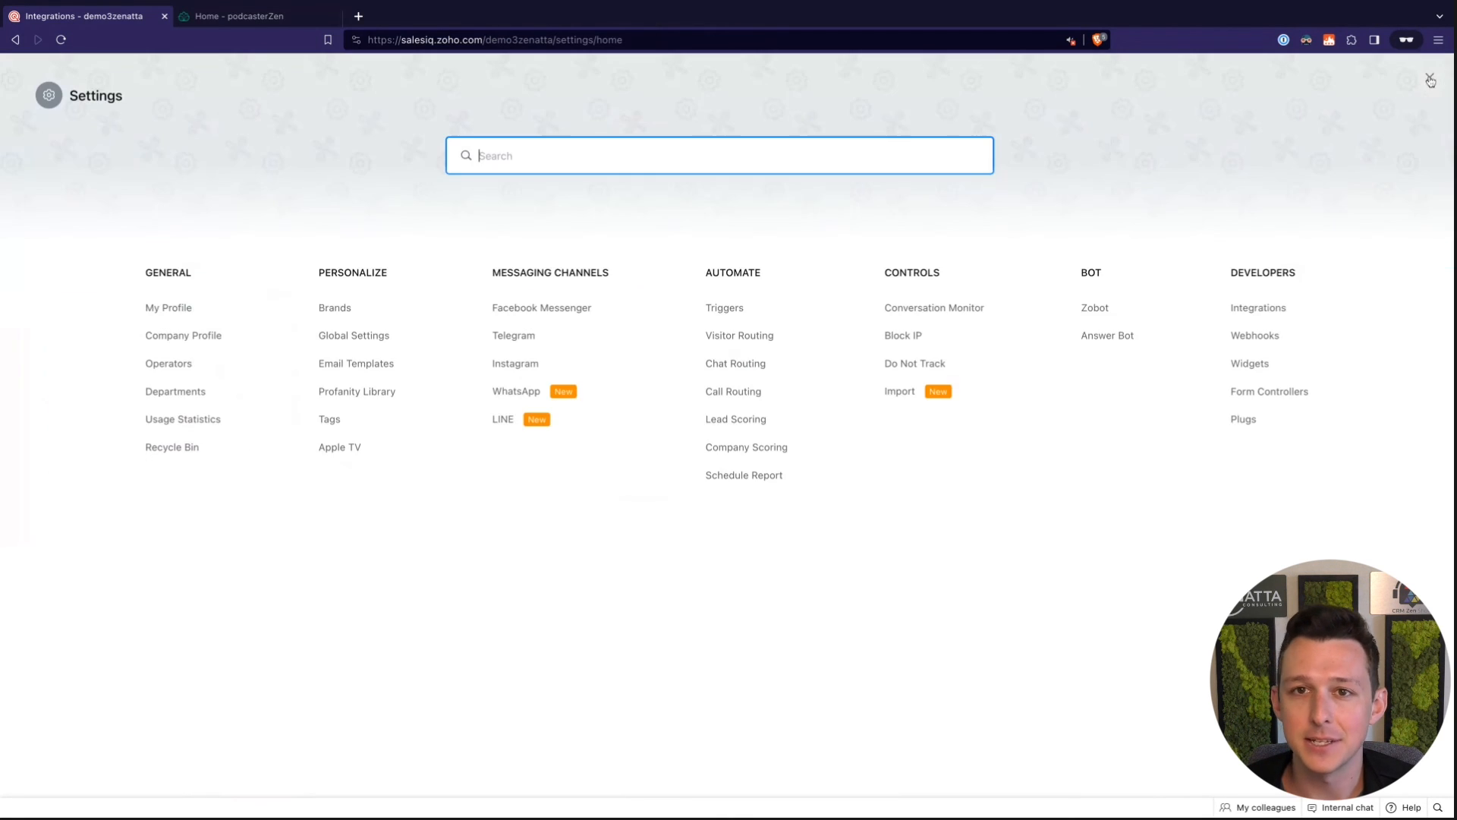
Reopen the integrations overview to view the active apps under My Apps, and return to the settings home
{"action": "left_click", "coordinate": [1275, 314]}
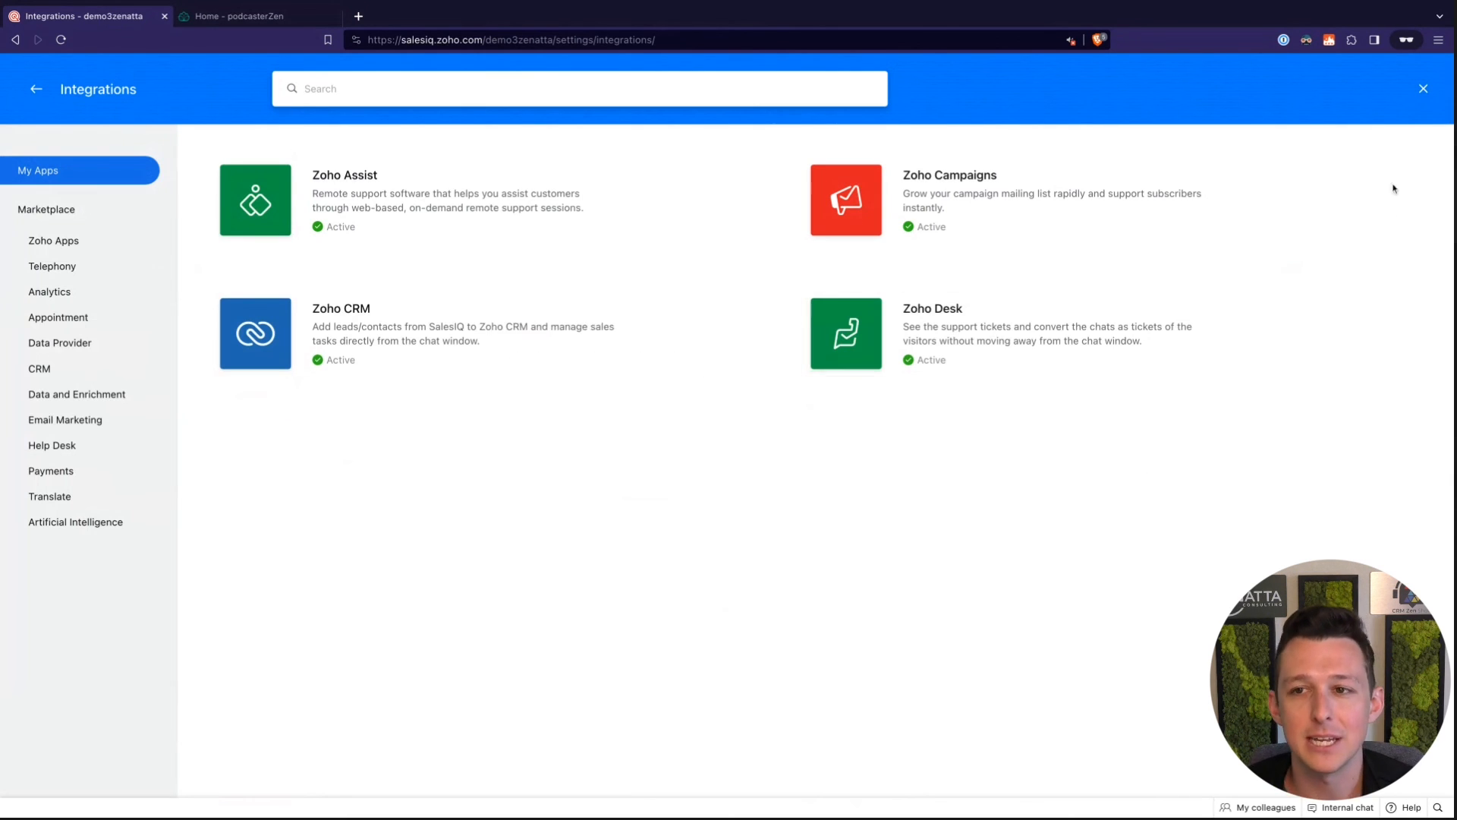
{"action": "left_click", "coordinate": [1423, 89]}
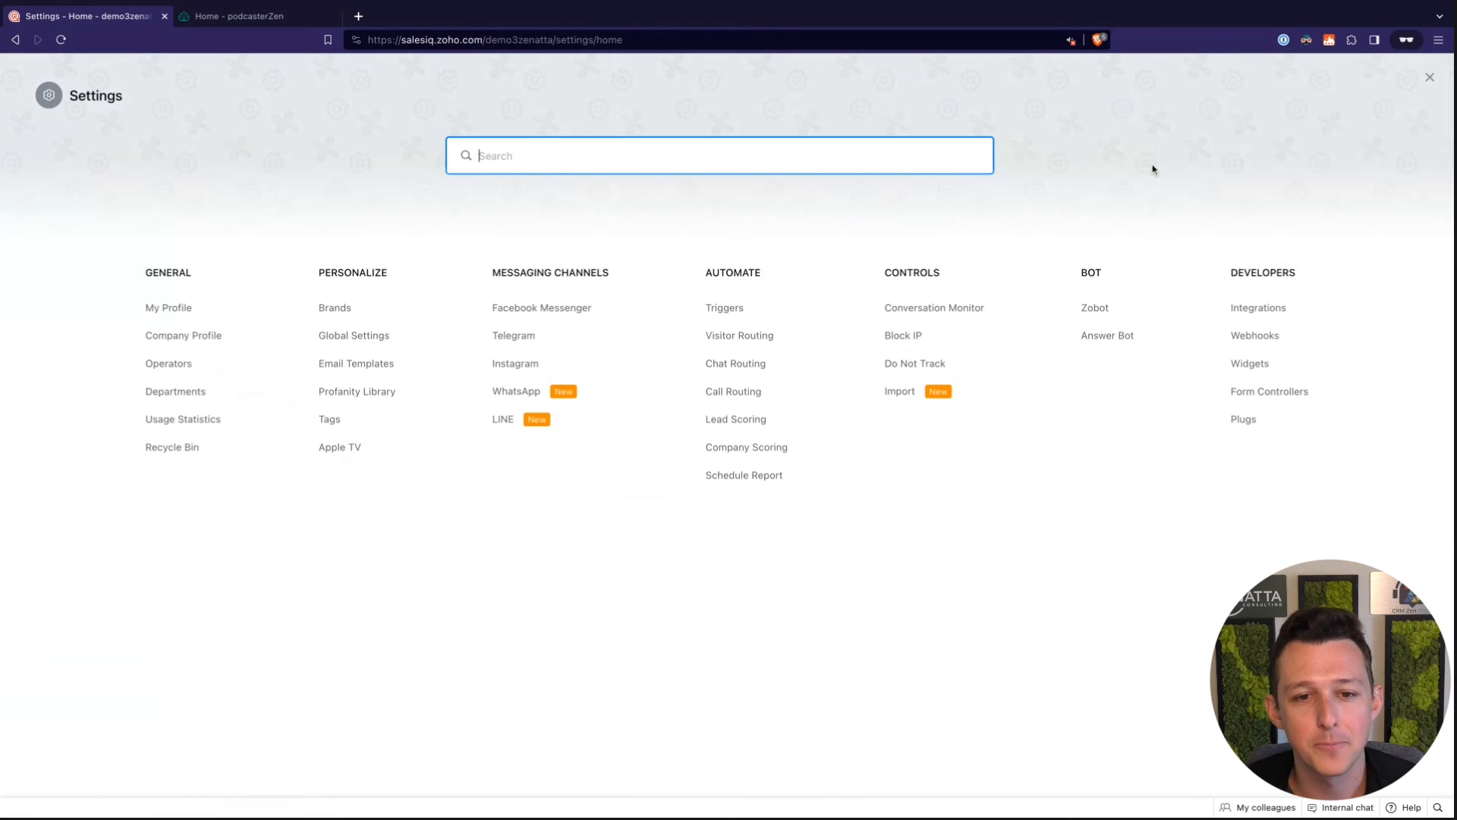